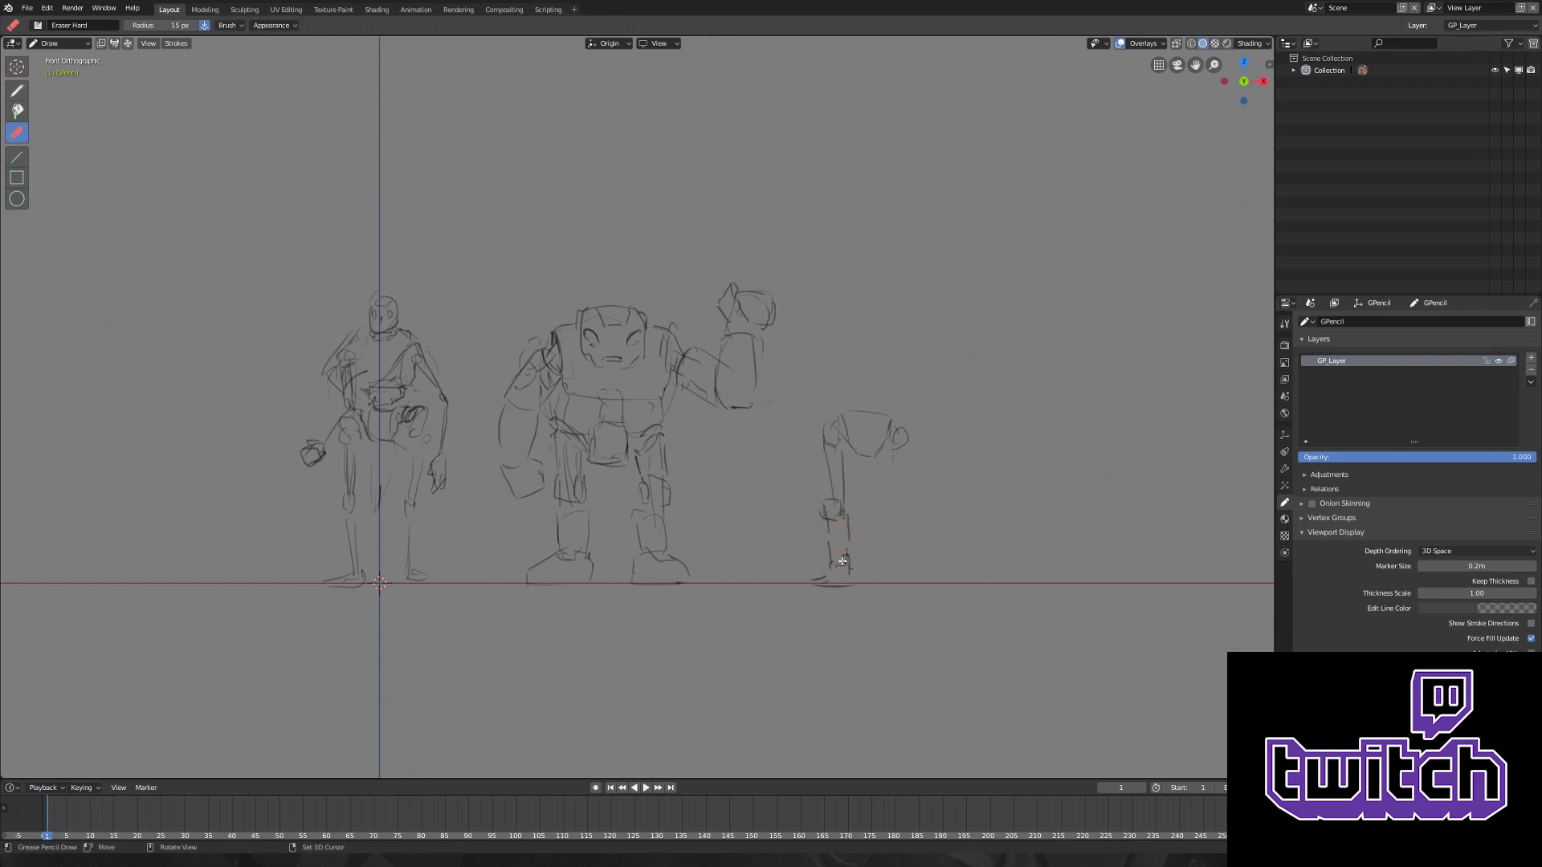
- Erase the third robot's rough lower leg and draw its legs, feet, shoulders, neck and boxy head
{"action": "key", "text": "d"}
{"action": "left_click_drag", "start_coordinate": [873, 522], "coordinate": [892, 533]}
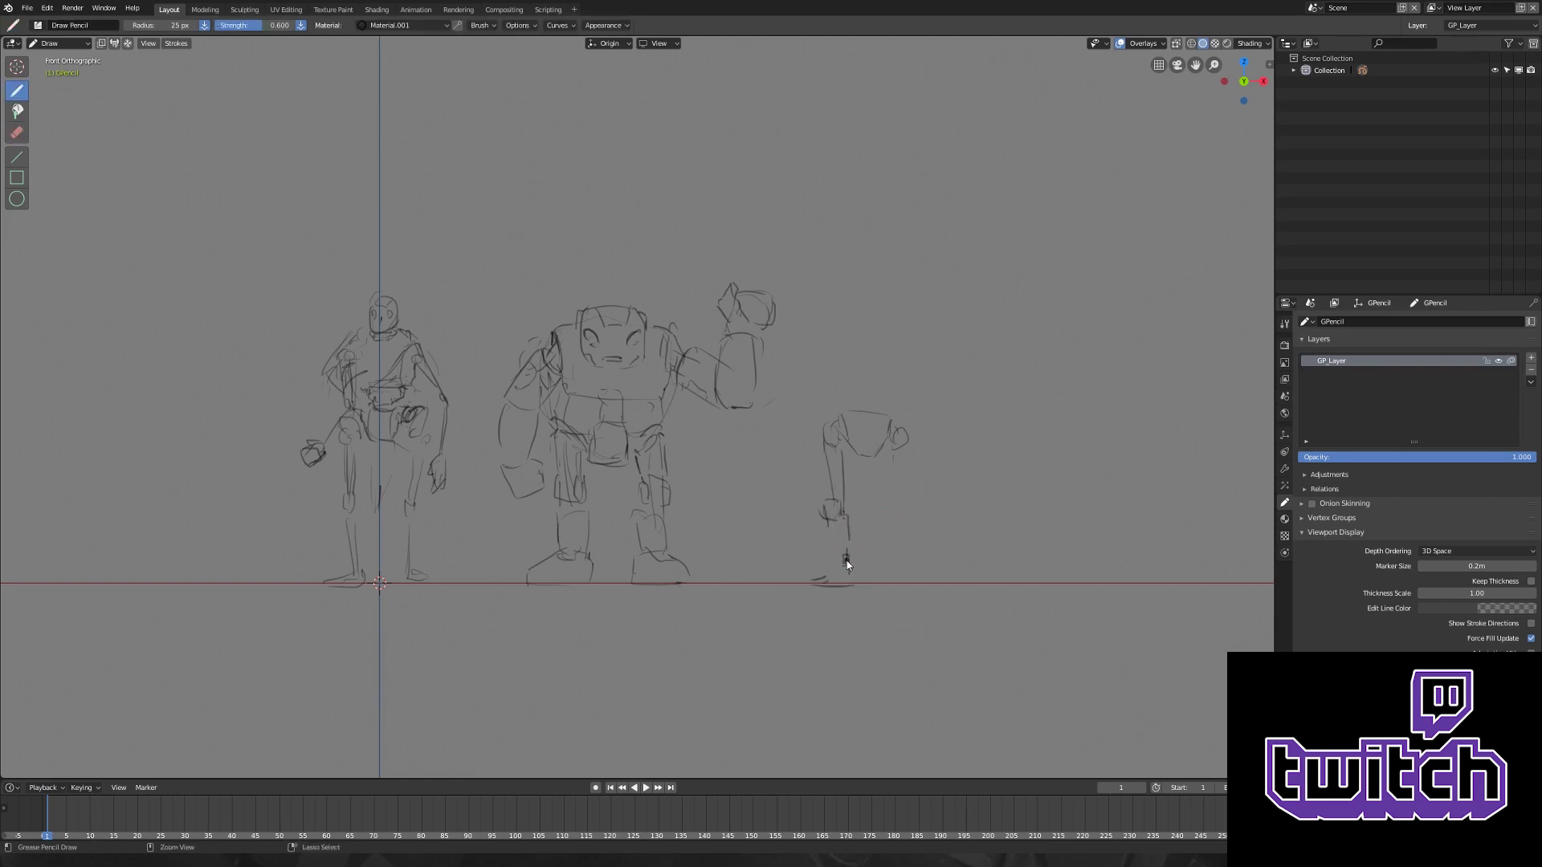
{"action": "left_click", "coordinate": [1284, 323]}
{"action": "left_click", "coordinate": [1409, 388]}
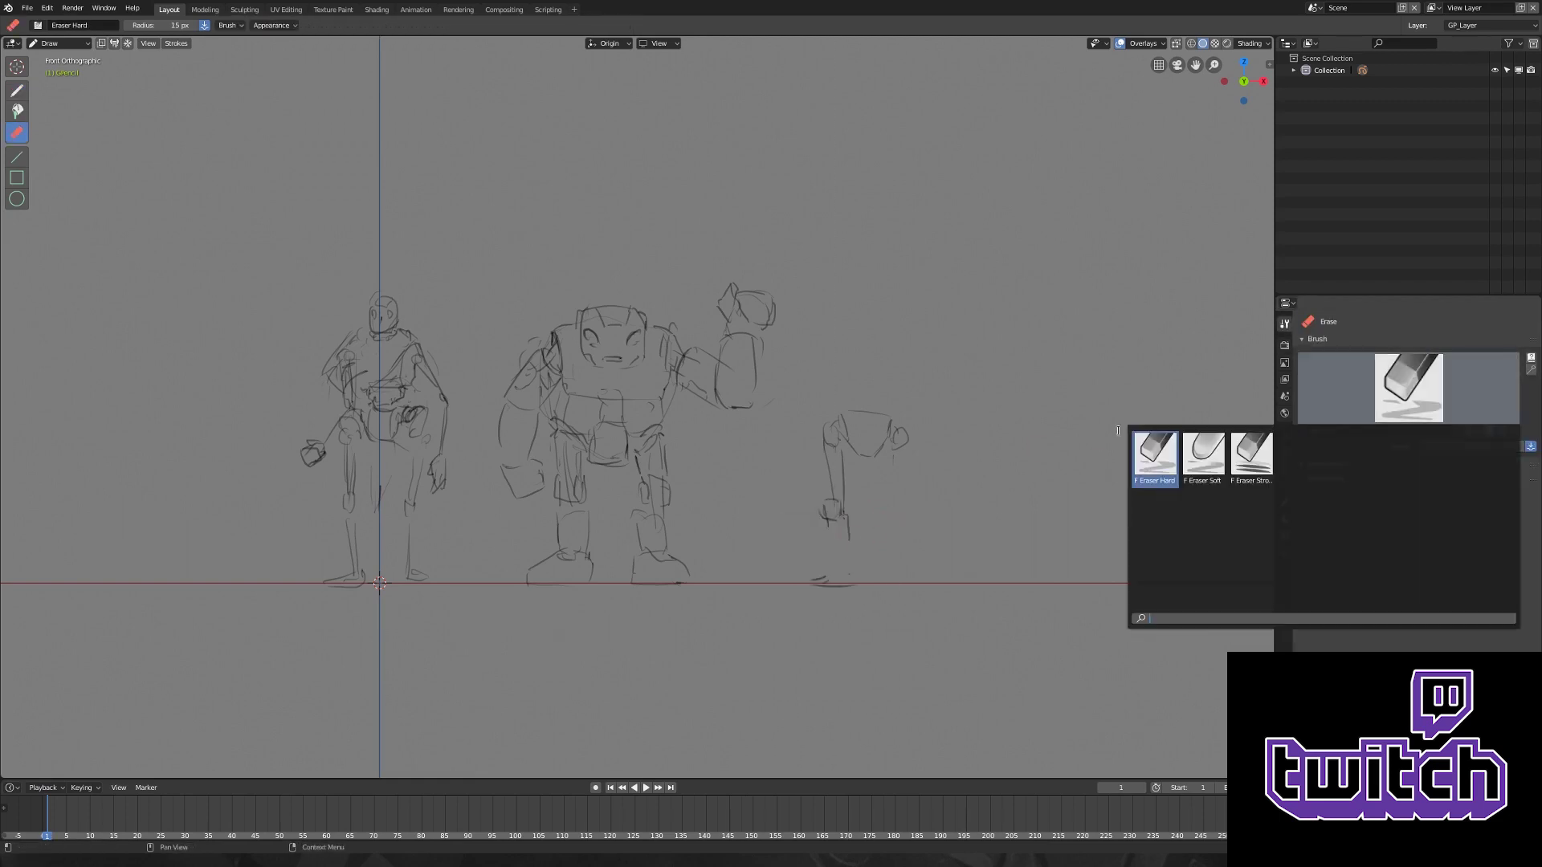
{"action": "right_click", "coordinate": [843, 509]}
{"action": "key", "text": "d"}
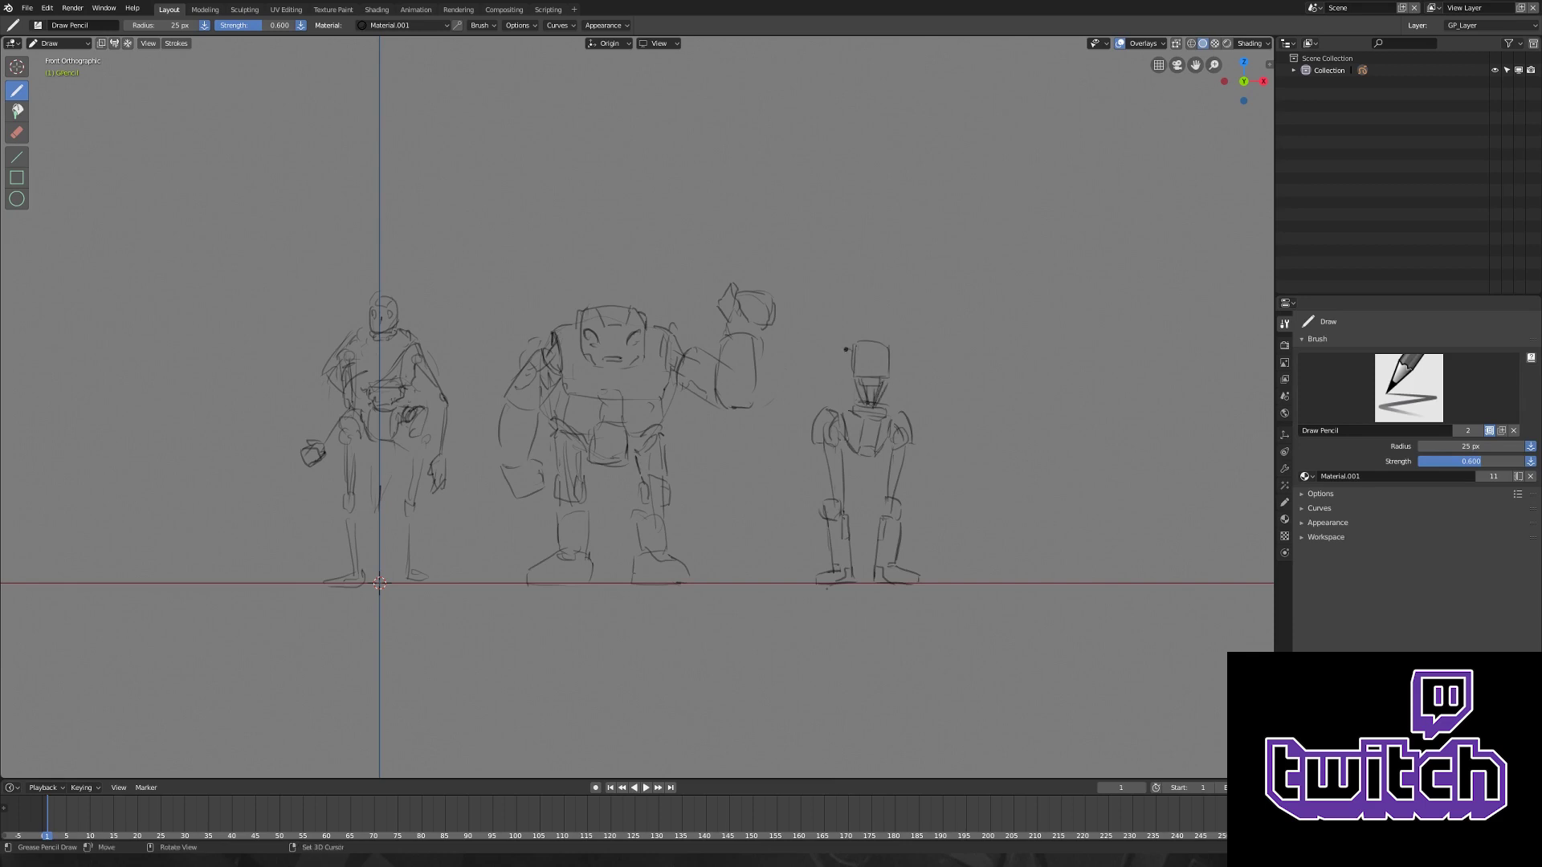
- Sketch side eyes and panel lines on the third robot's head, and redraw its neck narrower
{"action": "scroll", "coordinate": [875, 361], "scroll_direction": "up", "scroll_amount": 3}
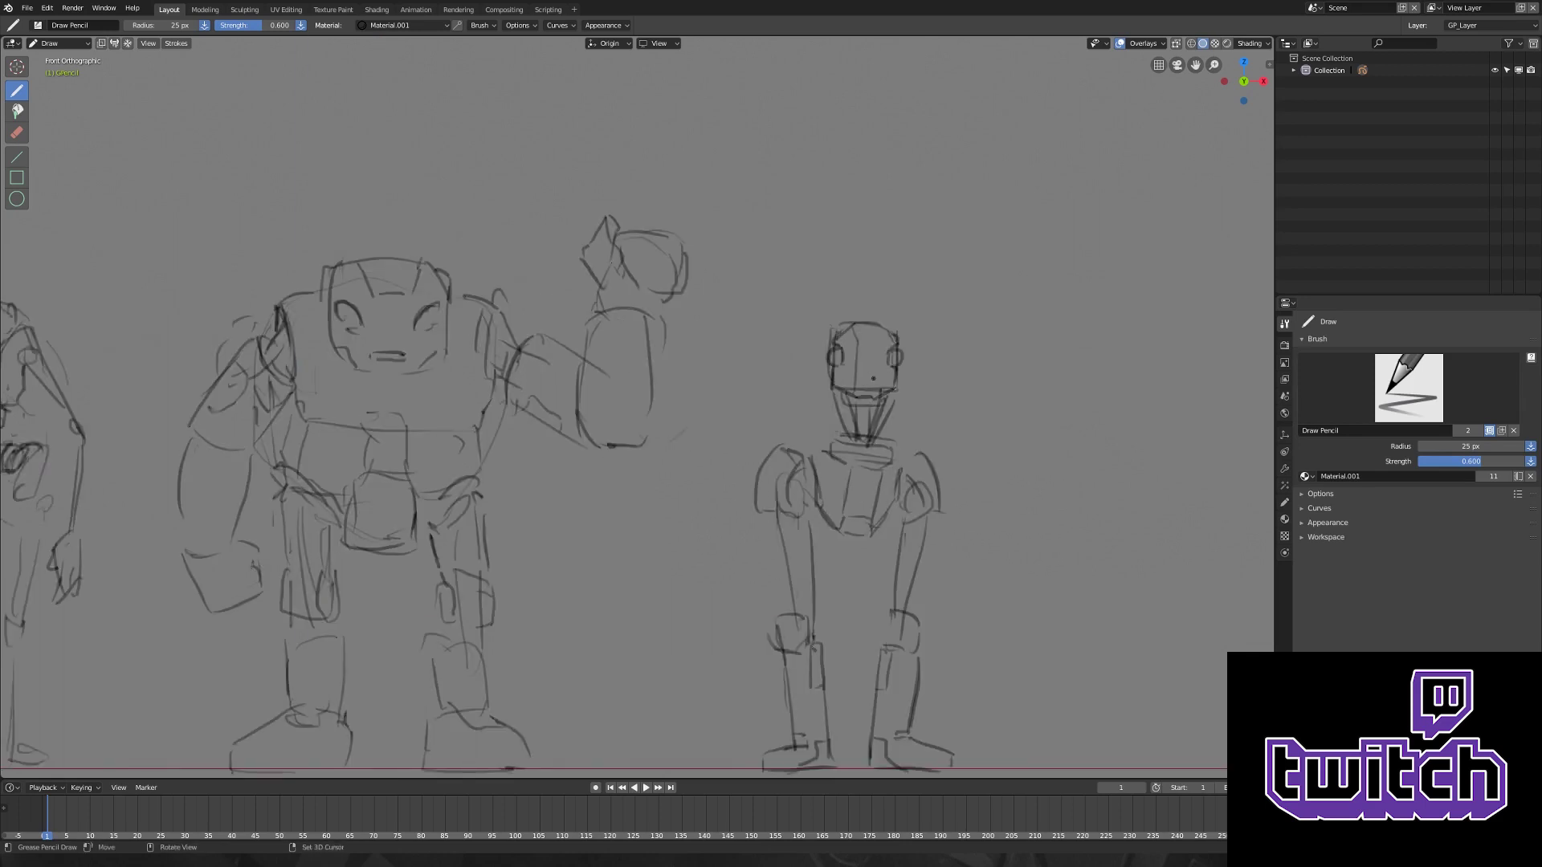
{"action": "scroll", "coordinate": [854, 417], "scroll_direction": "down", "scroll_amount": 3}
{"action": "scroll", "coordinate": [849, 412], "scroll_direction": "up", "scroll_amount": 2}
{"action": "left_click", "coordinate": [856, 448]}
{"action": "key", "text": "d"}
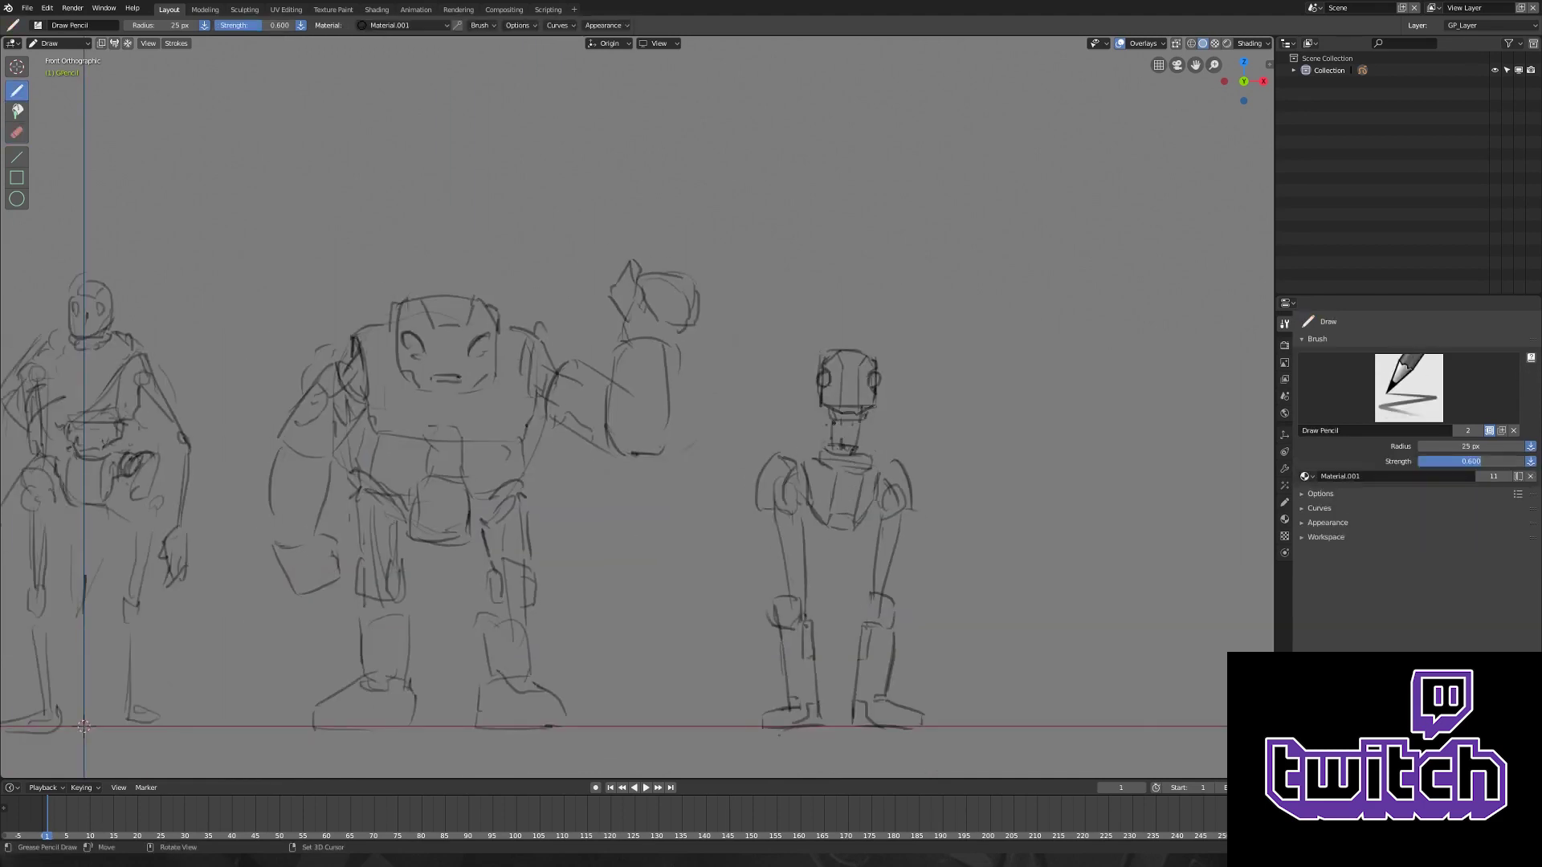
- Erase the third robot's neck and sketch it again as a thin column with stacked segments
{"action": "scroll", "coordinate": [878, 533], "scroll_direction": "down", "scroll_amount": 4}
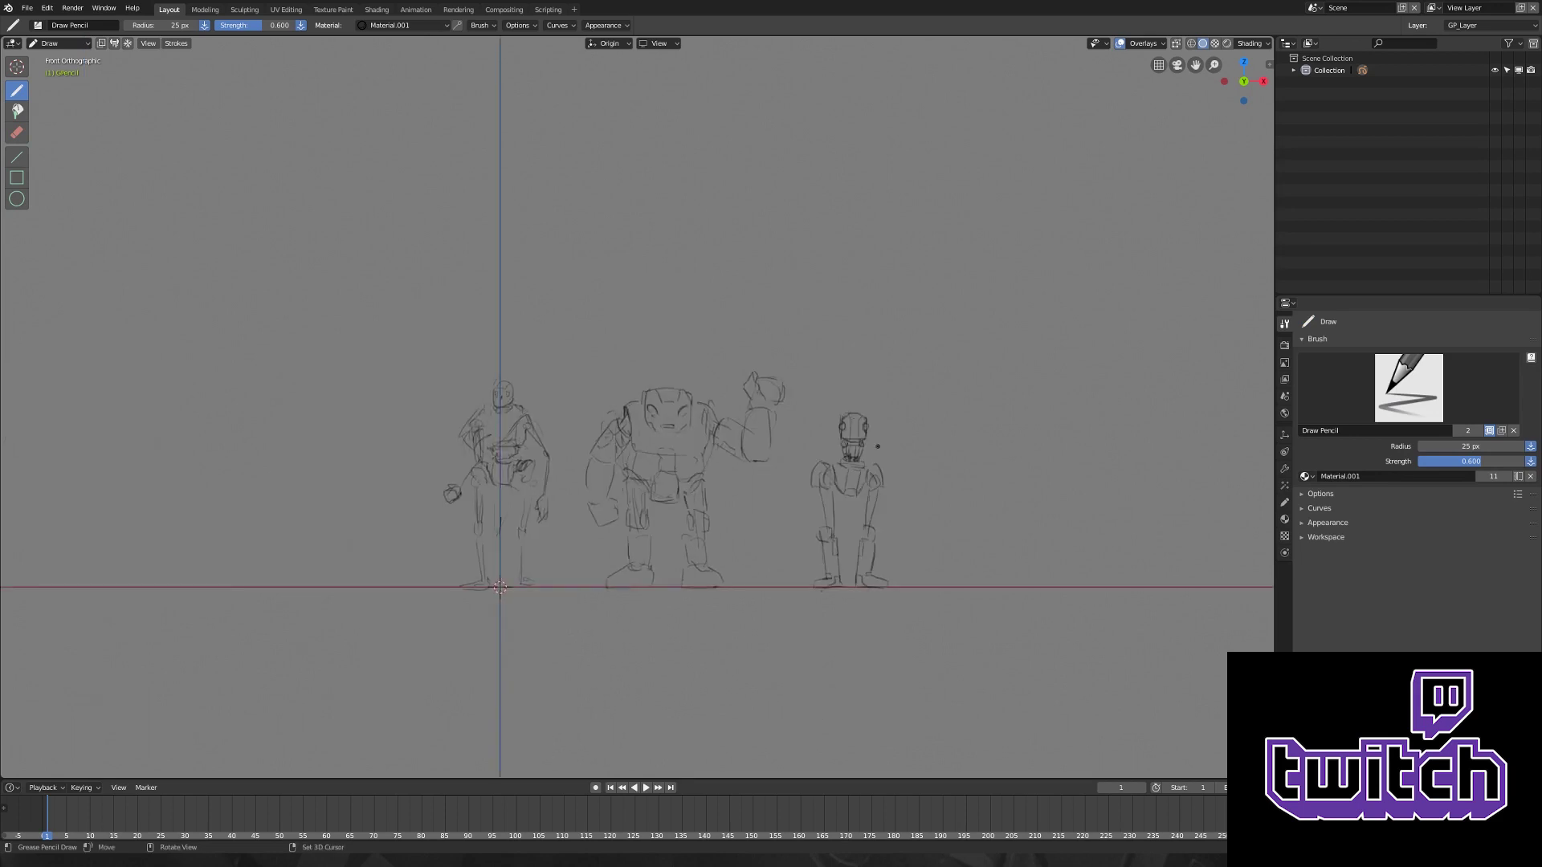
{"action": "scroll", "coordinate": [878, 533], "scroll_direction": "up", "scroll_amount": 2}
{"action": "scroll", "coordinate": [793, 416], "scroll_direction": "up", "scroll_amount": 2}
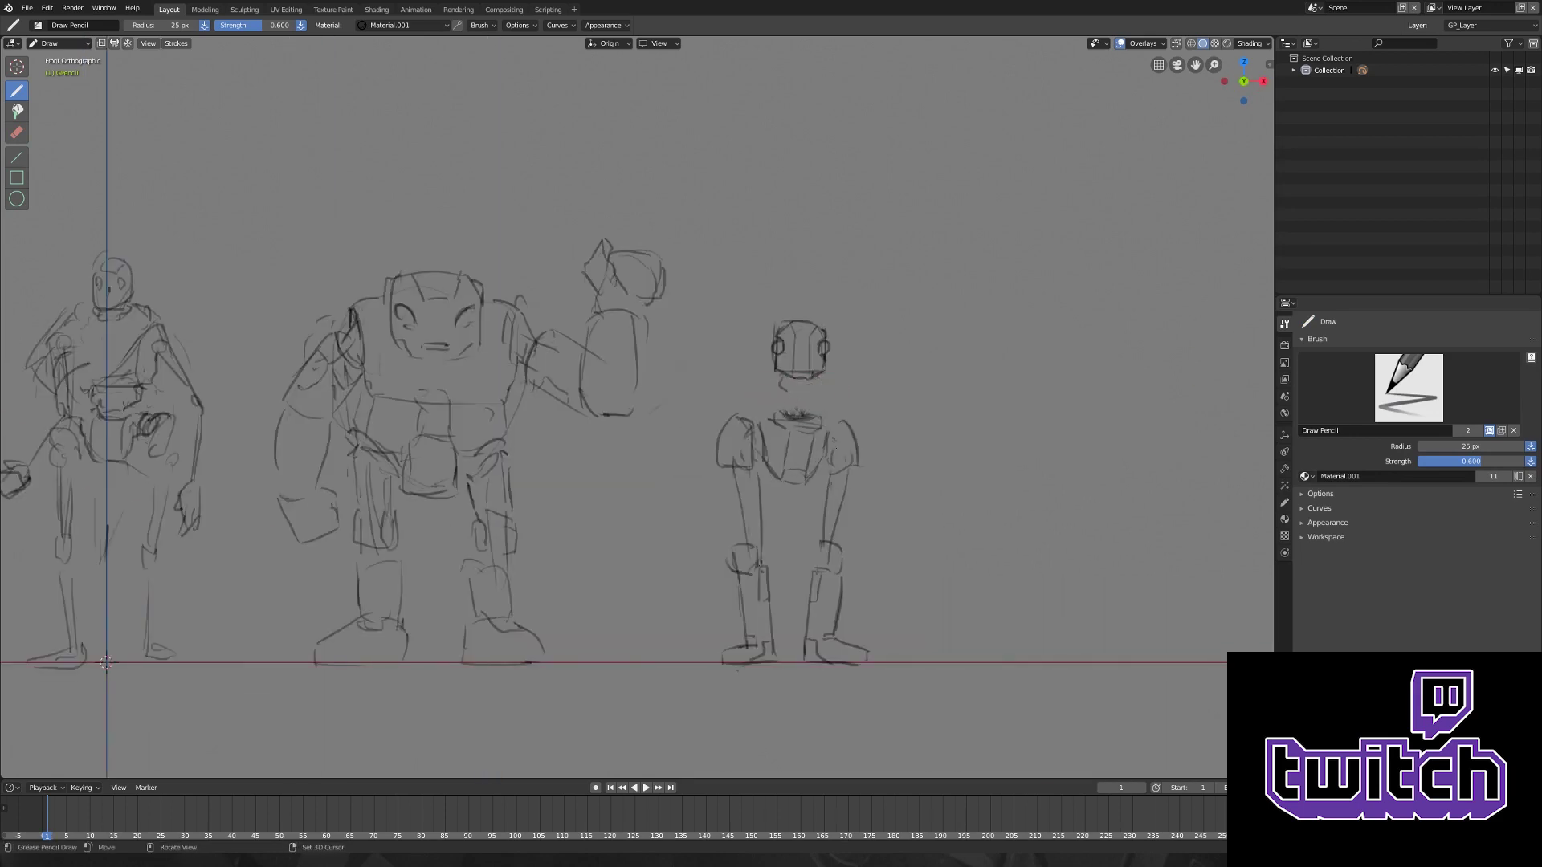
{"action": "scroll", "coordinate": [818, 415], "scroll_direction": "down", "scroll_amount": 1}
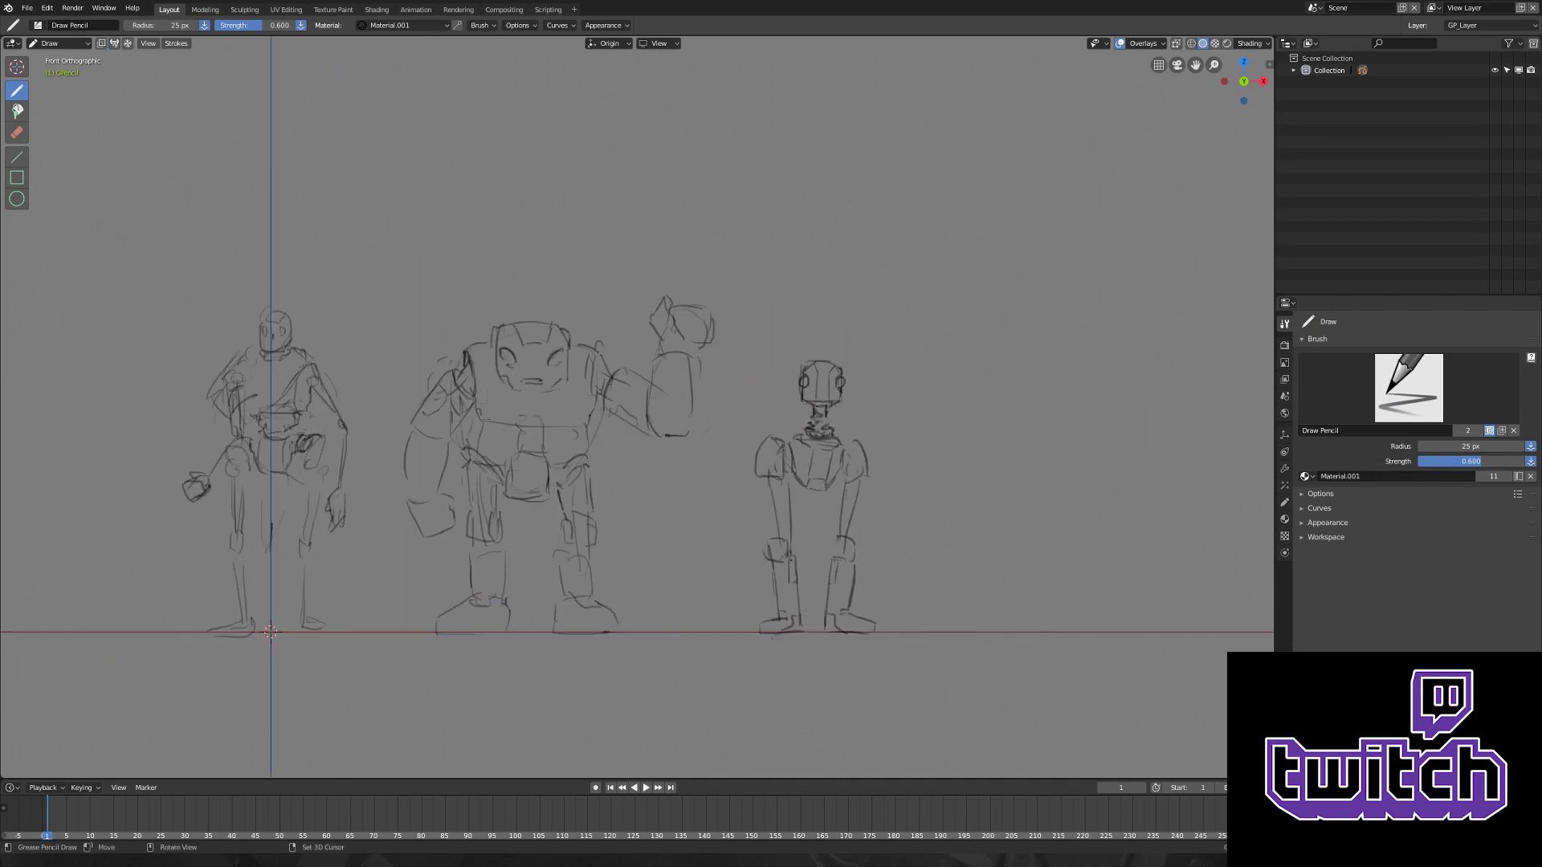
- Refine the third robot's collar and add panel details to one shoulder and thigh
{"action": "scroll", "coordinate": [818, 415], "scroll_direction": "up", "scroll_amount": 3}
{"action": "scroll", "coordinate": [818, 415], "scroll_direction": "down", "scroll_amount": 3}
{"action": "scroll", "coordinate": [840, 465], "scroll_direction": "down", "scroll_amount": 1}
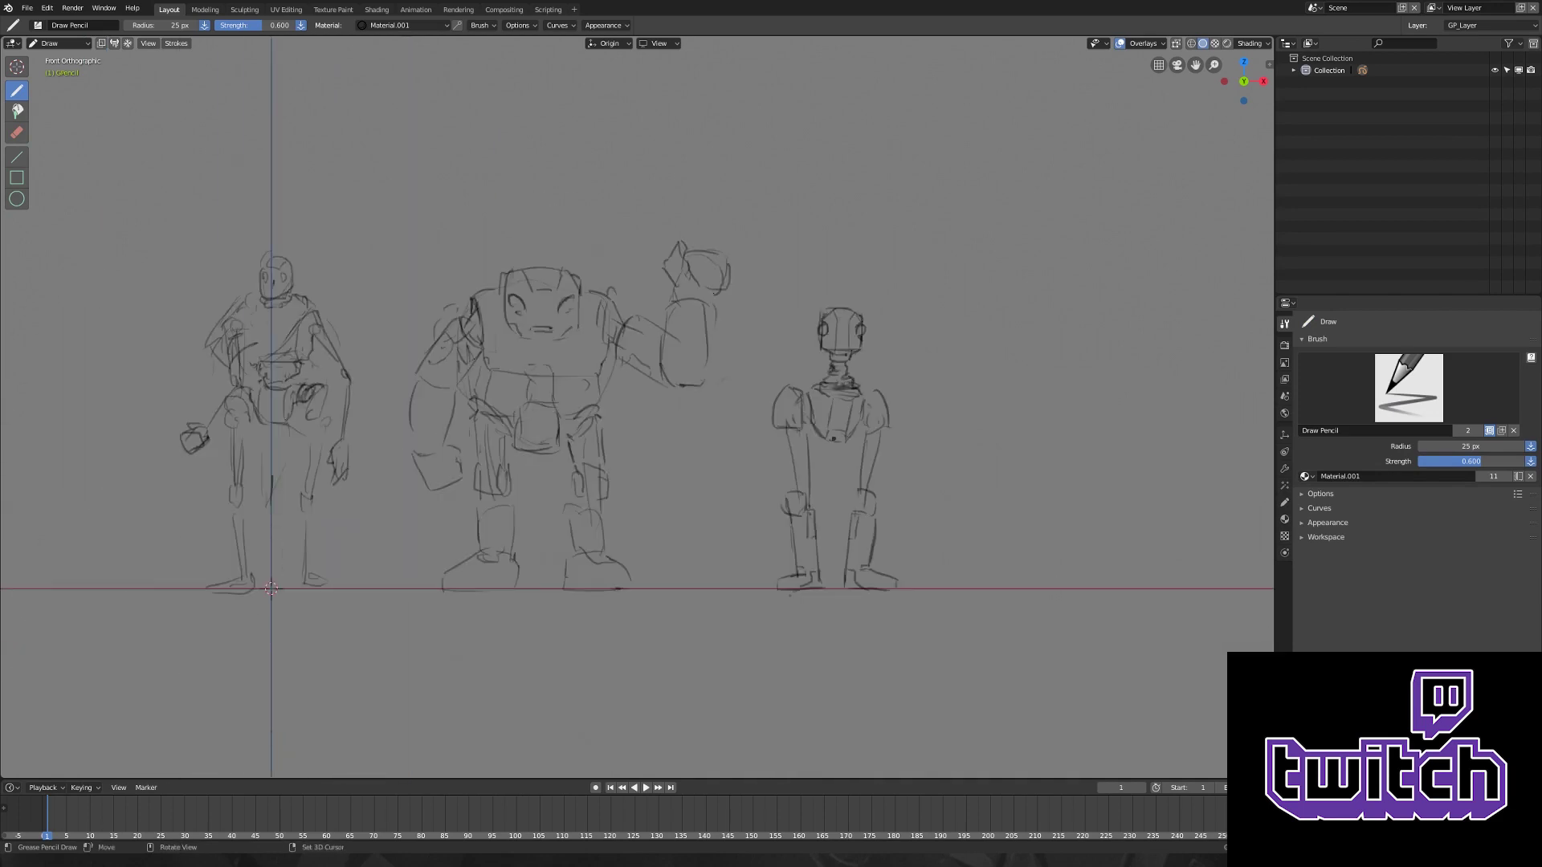
{"action": "scroll", "coordinate": [839, 464], "scroll_direction": "up", "scroll_amount": 1}
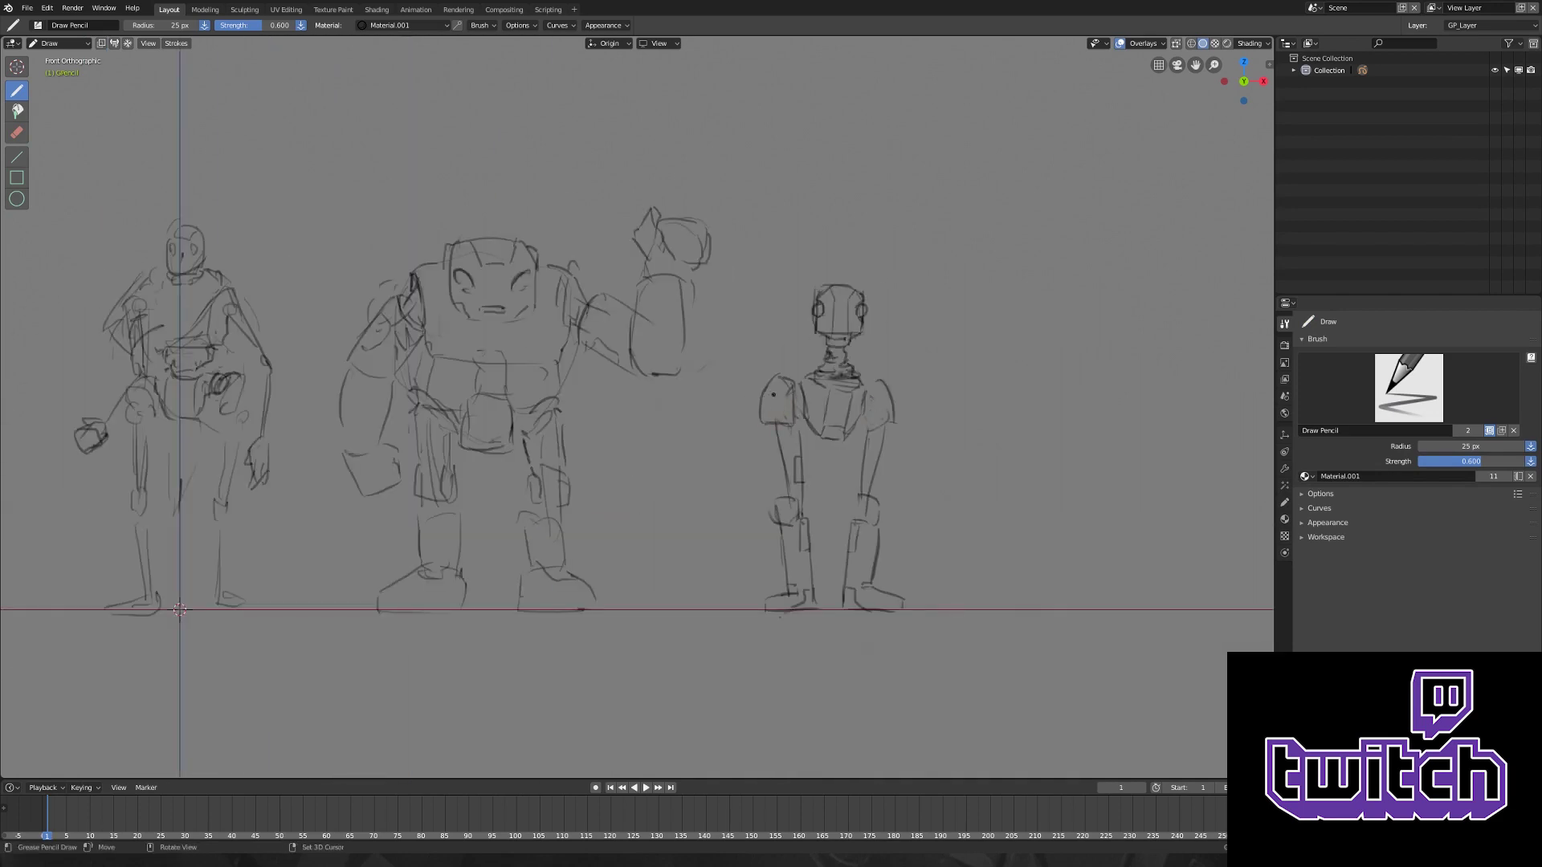
- Isolate the third robot's strokes in their own grease pencil object and move them to the negative X side of the origin
{"action": "scroll", "coordinate": [827, 377], "scroll_direction": "down", "scroll_amount": 4}
{"action": "key", "text": "Tab"}
{"action": "middle_click_drag", "start_coordinate": [783, 304], "coordinate": [890, 296], "text": "shift"}
{"action": "key", "text": "Delete"}
{"action": "key", "text": "ctrl+z"}
{"action": "key", "text": "Delete"}
{"action": "key", "text": "a"}
{"action": "key", "text": "g"}
{"action": "left_click", "coordinate": [672, 310]}
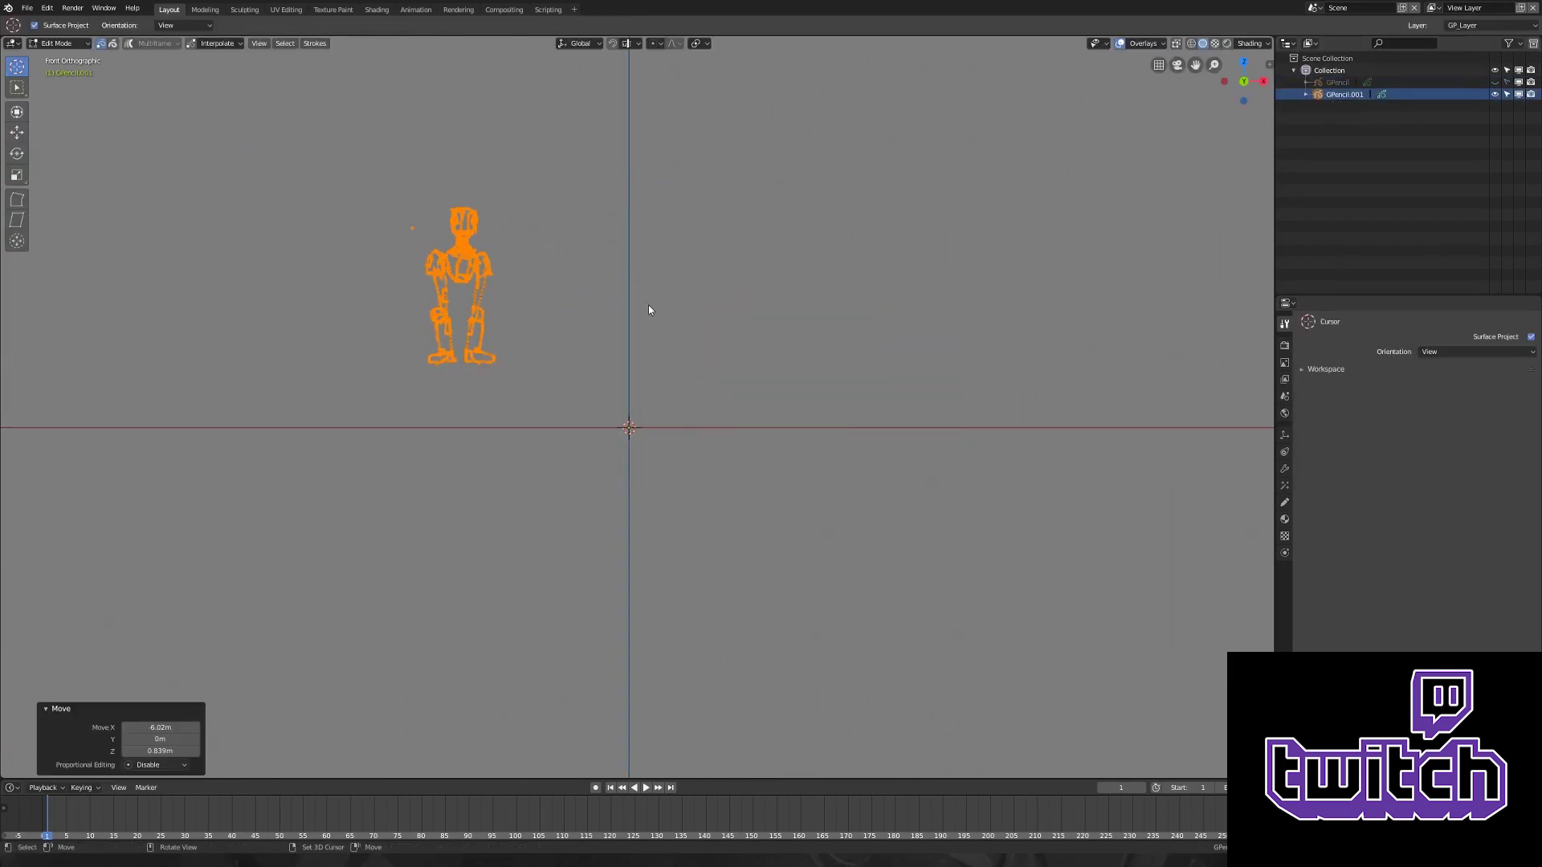
- Reposition the isolated robot sketch so its feet stand on the ground line
{"action": "key", "text": "Tab"}
{"action": "middle_click_drag", "start_coordinate": [643, 381], "coordinate": [730, 376], "text": "shift"}
{"action": "key", "text": "Tab"}
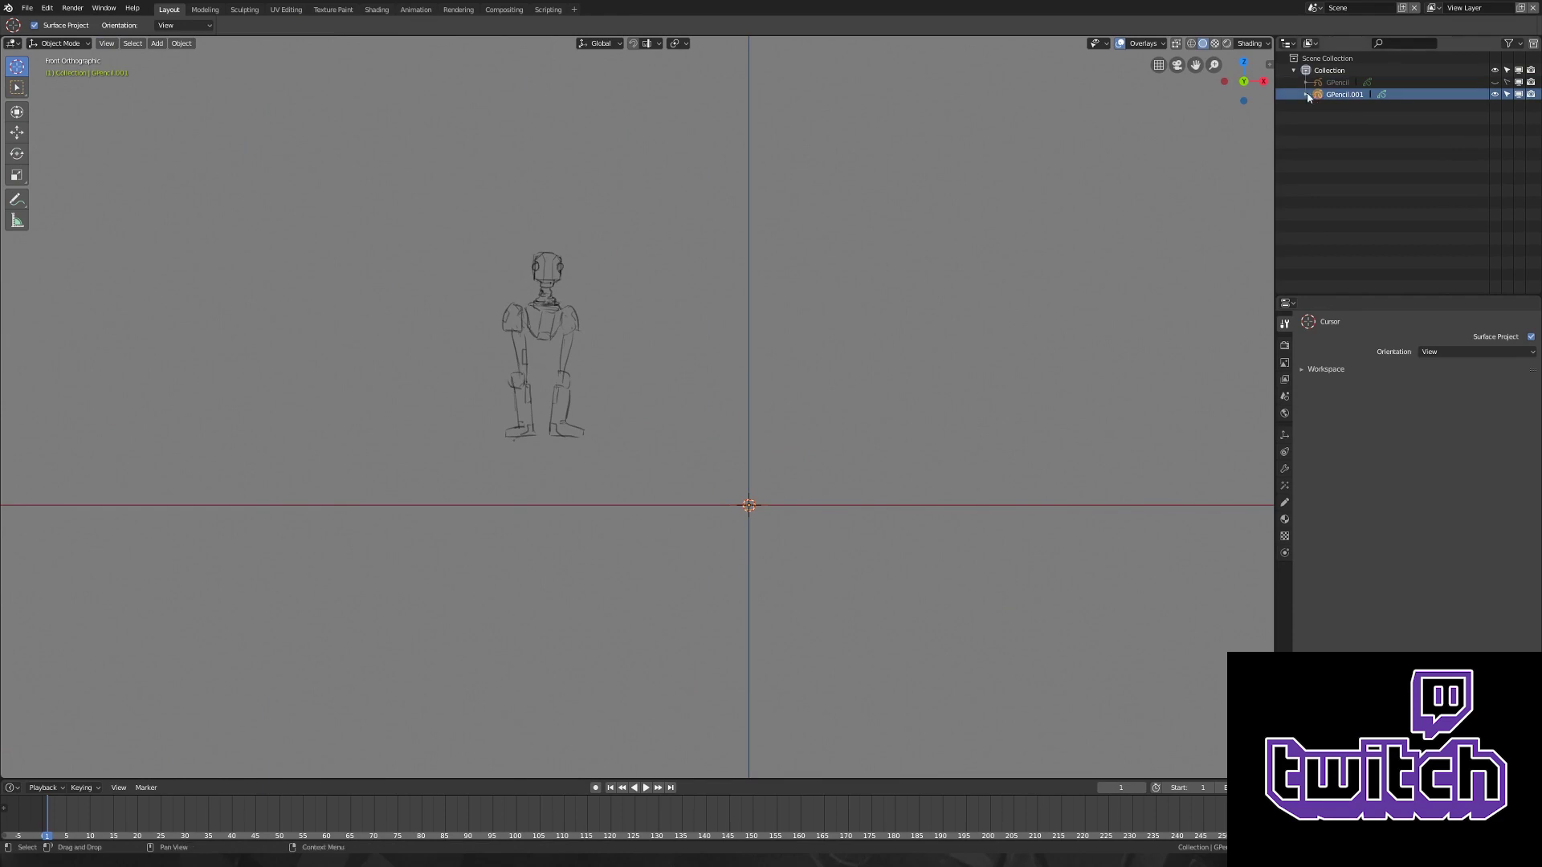
{"action": "scroll", "coordinate": [785, 447], "scroll_direction": "up", "scroll_amount": 2}
{"action": "key", "text": "ctrl+z"}
{"action": "key", "text": "Tab"}
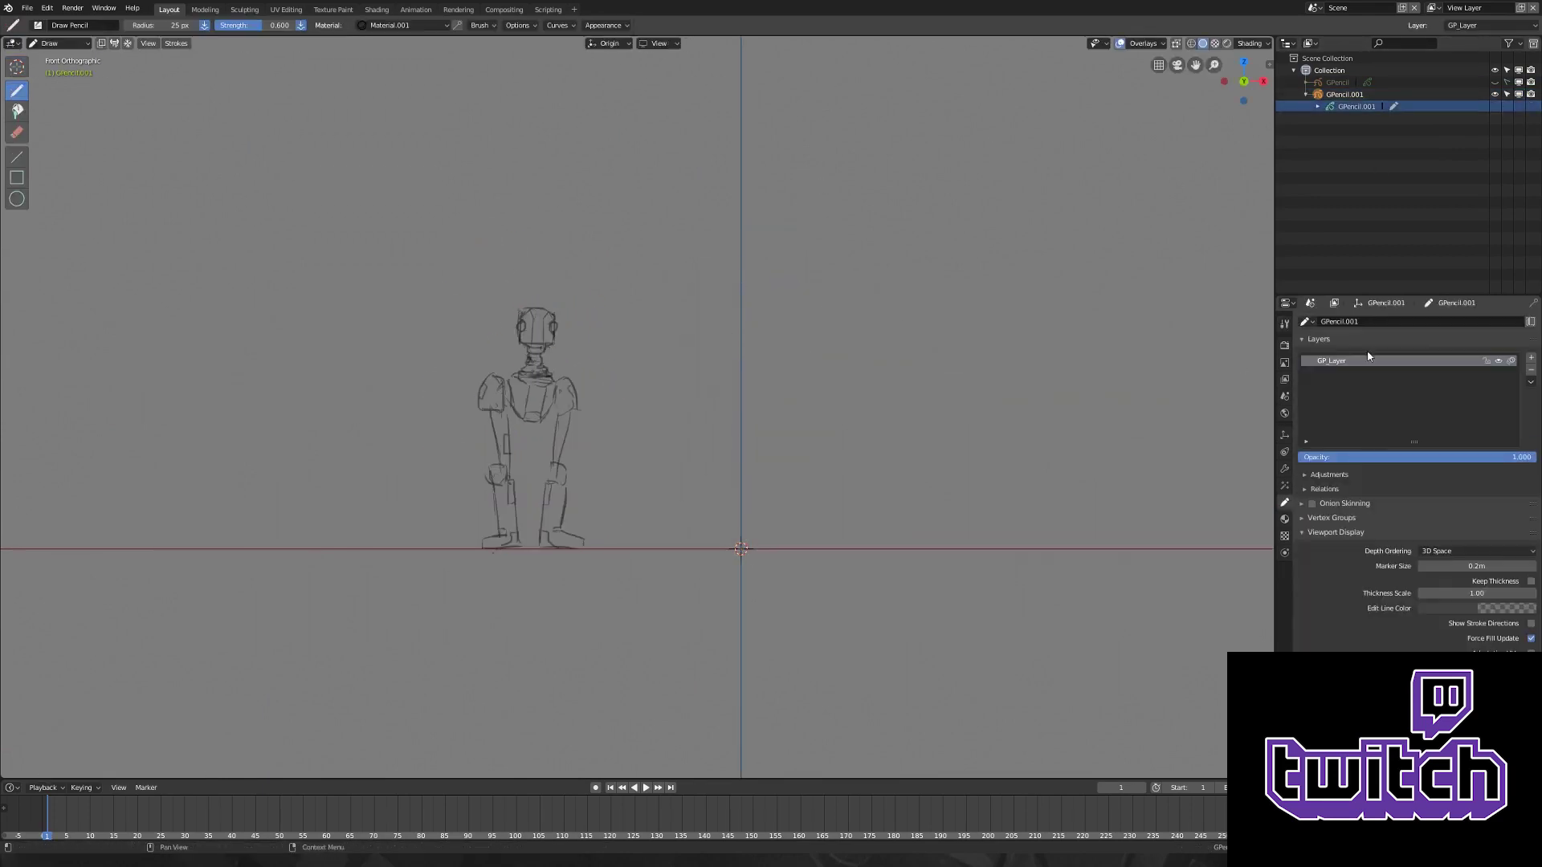
- Add a cube for the robot's chest beside the sketch and scale its selected geometry along X
{"action": "key", "text": "shift+a"}
{"action": "mouse_move", "coordinate": [700, 365]}
{"action": "middle_mouse_down"}
{"action": "mouse_move", "coordinate": [771, 498]}
{"action": "mouse_move", "coordinate": [717, 534]}
{"action": "mouse_move", "coordinate": [731, 510]}
{"action": "mouse_move", "coordinate": [884, 522]}
{"action": "mouse_move", "coordinate": [988, 557]}
{"action": "mouse_move", "coordinate": [867, 592]}
{"action": "mouse_move", "coordinate": [771, 559]}
{"action": "mouse_move", "coordinate": [975, 586]}
{"action": "mouse_move", "coordinate": [816, 457]}
{"action": "middle_mouse_up"}
{"action": "left_click", "coordinate": [722, 441]}
{"action": "key", "text": "Tab"}
{"action": "key", "text": "s"}
{"action": "key", "text": "x"}
{"action": "left_click", "coordinate": [832, 514]}
- Slide an edge of the chest block and scale its geometry along X to form the wedge shape
{"action": "key", "text": "2"}
{"action": "key", "text": "g"}
{"action": "key", "text": "g"}
{"action": "left_click", "coordinate": [734, 505]}
{"action": "scroll", "coordinate": [734, 505], "scroll_direction": "up", "scroll_amount": 2}
{"action": "key", "text": "3"}
{"action": "key", "text": "a"}
{"action": "key", "text": "s"}
{"action": "key", "text": "x"}
{"action": "left_click", "coordinate": [772, 558]}
- Scale an edge loop of the chest along X to finish its taper
{"action": "key", "text": "2"}
{"action": "left_click", "coordinate": [974, 585], "text": "alt"}
{"action": "key", "text": "s"}
{"action": "key", "text": "x"}
{"action": "left_click", "coordinate": [1005, 550]}
{"action": "key", "text": "Tab"}
- Create a second, smaller cube for the head and delete its half on the negative X side
{"action": "key", "text": "KP_1"}
{"action": "key", "text": "s"}
{"action": "left_click", "coordinate": [816, 458]}
{"action": "key", "text": "KP_1"}
{"action": "key", "text": "shift+d"}
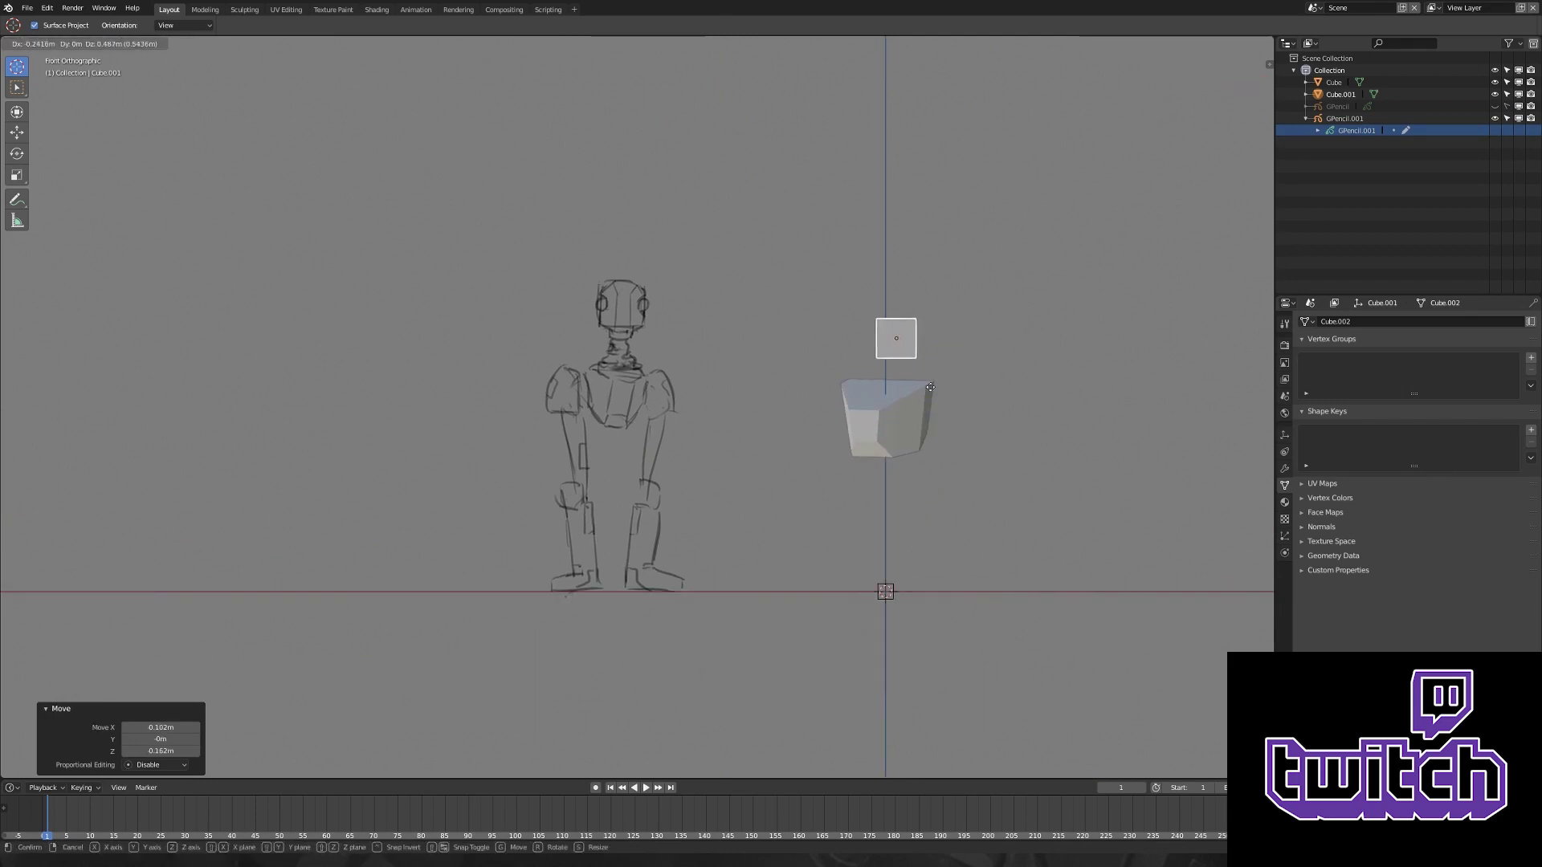
{"action": "key", "text": "Tab"}
{"action": "middle_click_drag", "start_coordinate": [921, 430], "coordinate": [876, 531]}
{"action": "left_click_drag", "start_coordinate": [827, 498], "coordinate": [881, 619]}
{"action": "key", "text": "x"}
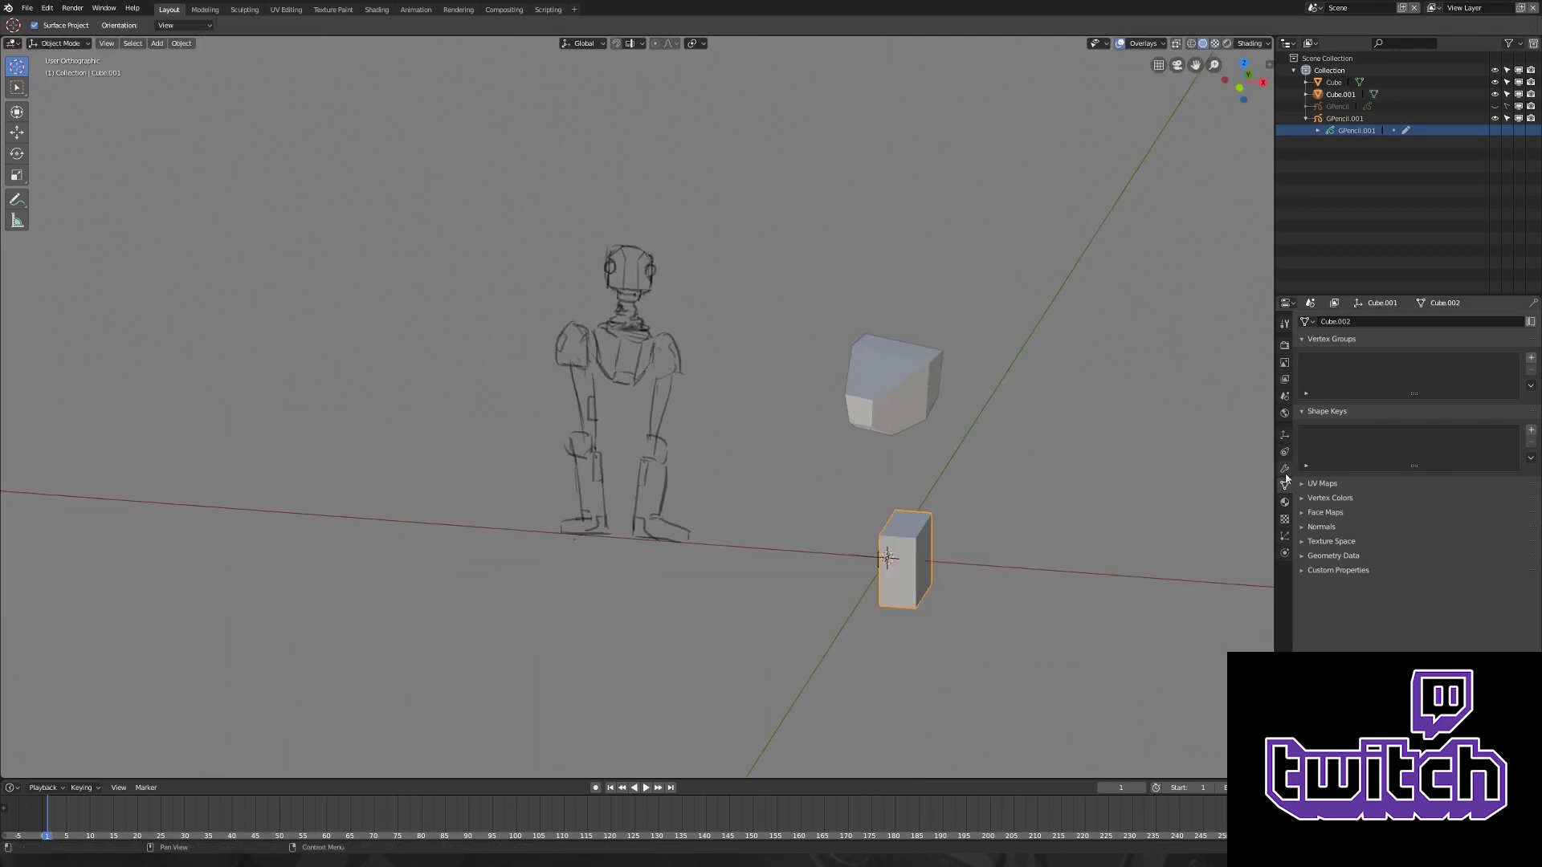
- Mirror the head half across X with clipping and add a loop cut to its mesh
{"action": "key", "text": "ctrl+shift+m"}
{"action": "key", "text": "a"}
{"action": "key", "text": "ctrl+r"}
{"action": "left_click", "coordinate": [916, 532]}
{"action": "mouse_move", "coordinate": [916, 532]}
{"action": "middle_mouse_down"}
{"action": "mouse_move", "coordinate": [917, 561]}
{"action": "mouse_move", "coordinate": [865, 537]}
{"action": "middle_mouse_up"}
{"action": "key", "text": "Tab"}
{"action": "key", "text": "KP_1"}
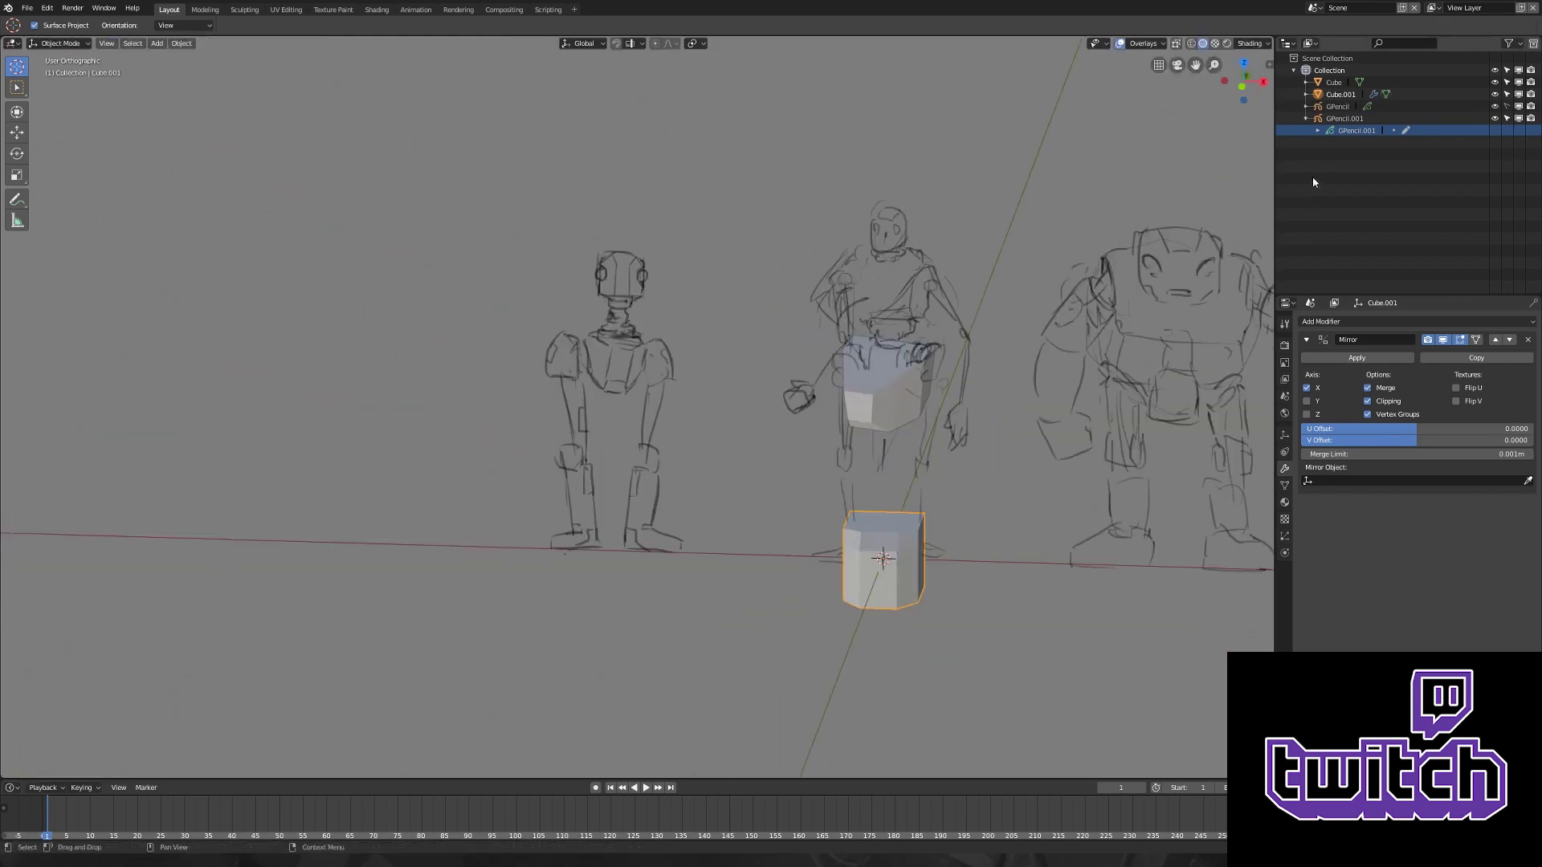
- Hide the original sketch of the robot lineup and reopen the head mesh for editing
{"action": "middle_click_drag", "start_coordinate": [1028, 281], "coordinate": [1116, 331]}
{"action": "key", "text": "h"}
{"action": "key", "text": "ctrl+z"}
{"action": "key", "text": "KP_1"}
{"action": "key", "text": "Tab"}
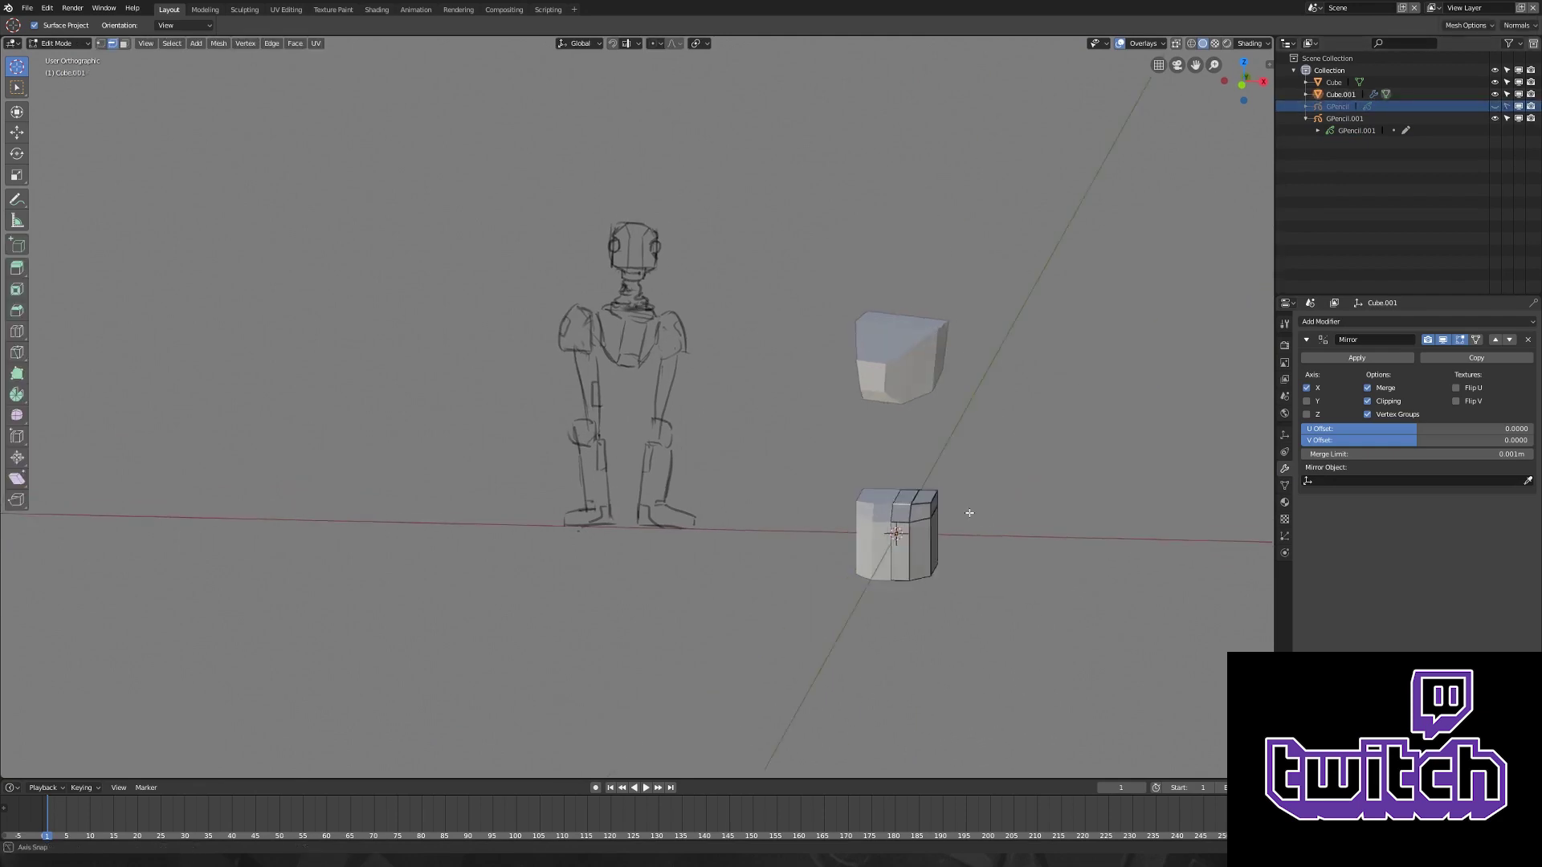
- Move and slide edges of the head block to give it chamfered corners
{"action": "scroll", "coordinate": [934, 513], "scroll_direction": "up", "scroll_amount": 1}
{"action": "key", "text": "g"}
{"action": "left_click", "coordinate": [934, 513]}
{"action": "scroll", "coordinate": [935, 514], "scroll_direction": "down", "scroll_amount": 2}
{"action": "middle_click_drag", "start_coordinate": [932, 610], "coordinate": [815, 511]}
{"action": "key", "text": "g"}
{"action": "key", "text": "g"}
{"action": "left_click", "coordinate": [891, 522]}
- Position the finished head block above the chest and tilt it
{"action": "key", "text": "Tab"}
{"action": "key", "text": "KP_1"}
{"action": "key", "text": "r"}
{"action": "key", "text": "r"}
{"action": "left_click", "coordinate": [987, 286]}
- Add a subdivided cube as a rounded eye, scale it down and place eyes on both sides of the head
{"action": "middle_click_drag", "start_coordinate": [1025, 338], "coordinate": [1030, 434]}
{"action": "key", "text": "shift+a"}
{"action": "left_click", "coordinate": [1031, 474]}
{"action": "key", "text": "ctrl+1"}
{"action": "key", "text": "s"}
{"action": "left_click", "coordinate": [994, 546]}
{"action": "middle_click_drag", "start_coordinate": [994, 546], "coordinate": [939, 503]}
{"action": "key", "text": "g"}
{"action": "left_click", "coordinate": [1009, 291]}
- Add a cylinder for the robot's jaw, adjust its vertex count and scale it down
{"action": "key", "text": "shift+a"}
{"action": "mouse_move", "coordinate": [939, 503]}
{"action": "left_click", "coordinate": [1068, 555]}
{"action": "left_click_drag", "start_coordinate": [160, 623], "coordinate": [155, 623]}
{"action": "key", "text": "s"}
{"action": "left_click", "coordinate": [959, 516]}
{"action": "key", "text": "KP_3"}
{"action": "scroll", "coordinate": [924, 402], "scroll_direction": "up", "scroll_amount": 4}
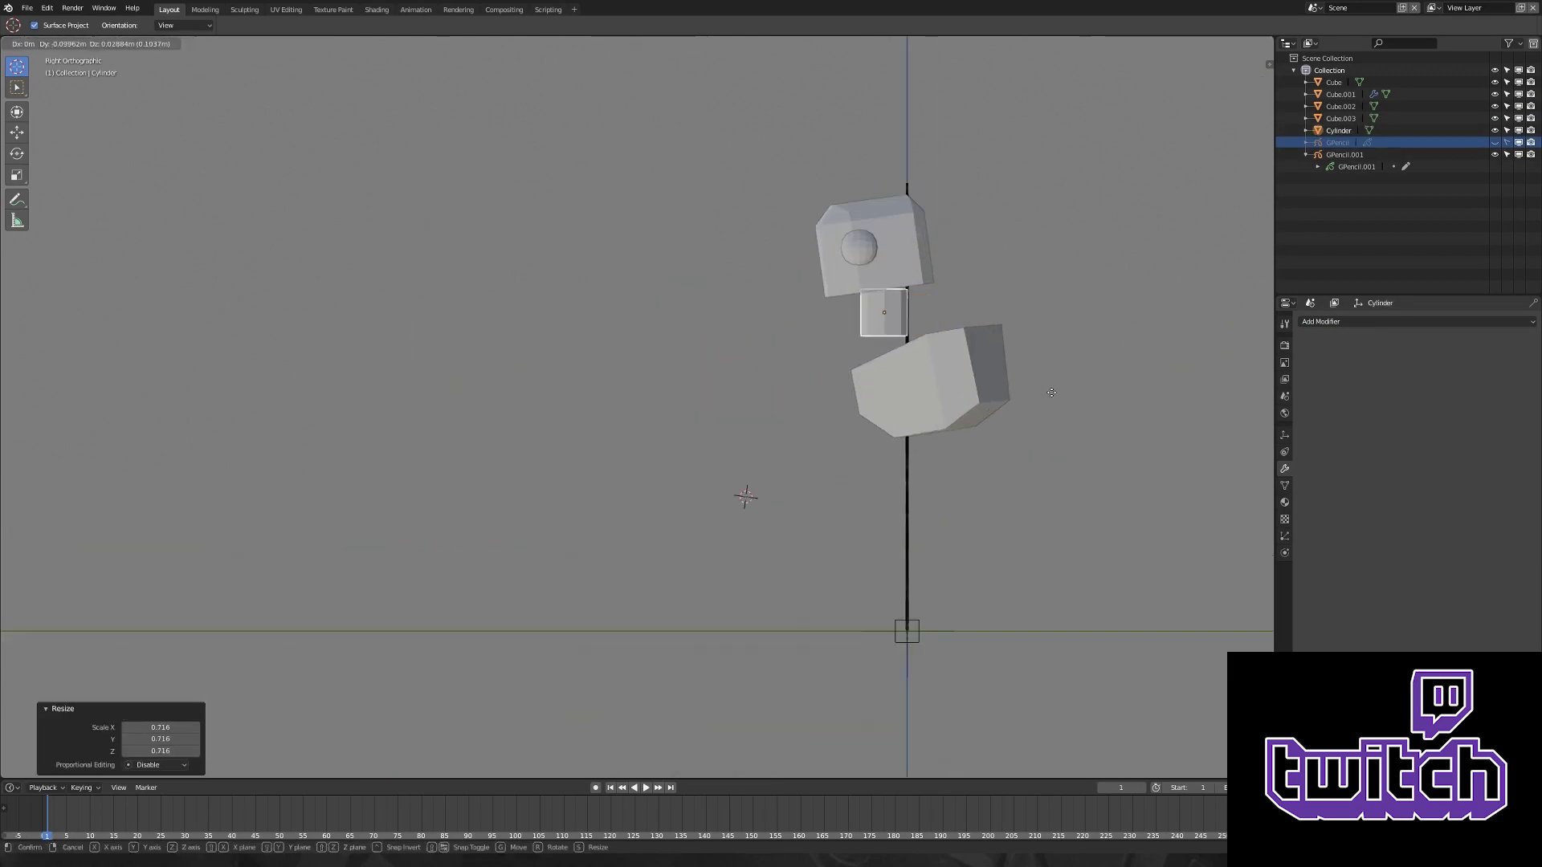
- Set the transform orientation to Local and move the cylinder against the underside of the head
{"action": "left_click", "coordinate": [584, 43]}
{"action": "left_click", "coordinate": [579, 88]}
{"action": "key", "text": "g"}
{"action": "left_click", "coordinate": [948, 291]}
{"action": "middle_click_drag", "start_coordinate": [948, 291], "coordinate": [999, 337]}
{"action": "key", "text": "KP_3"}
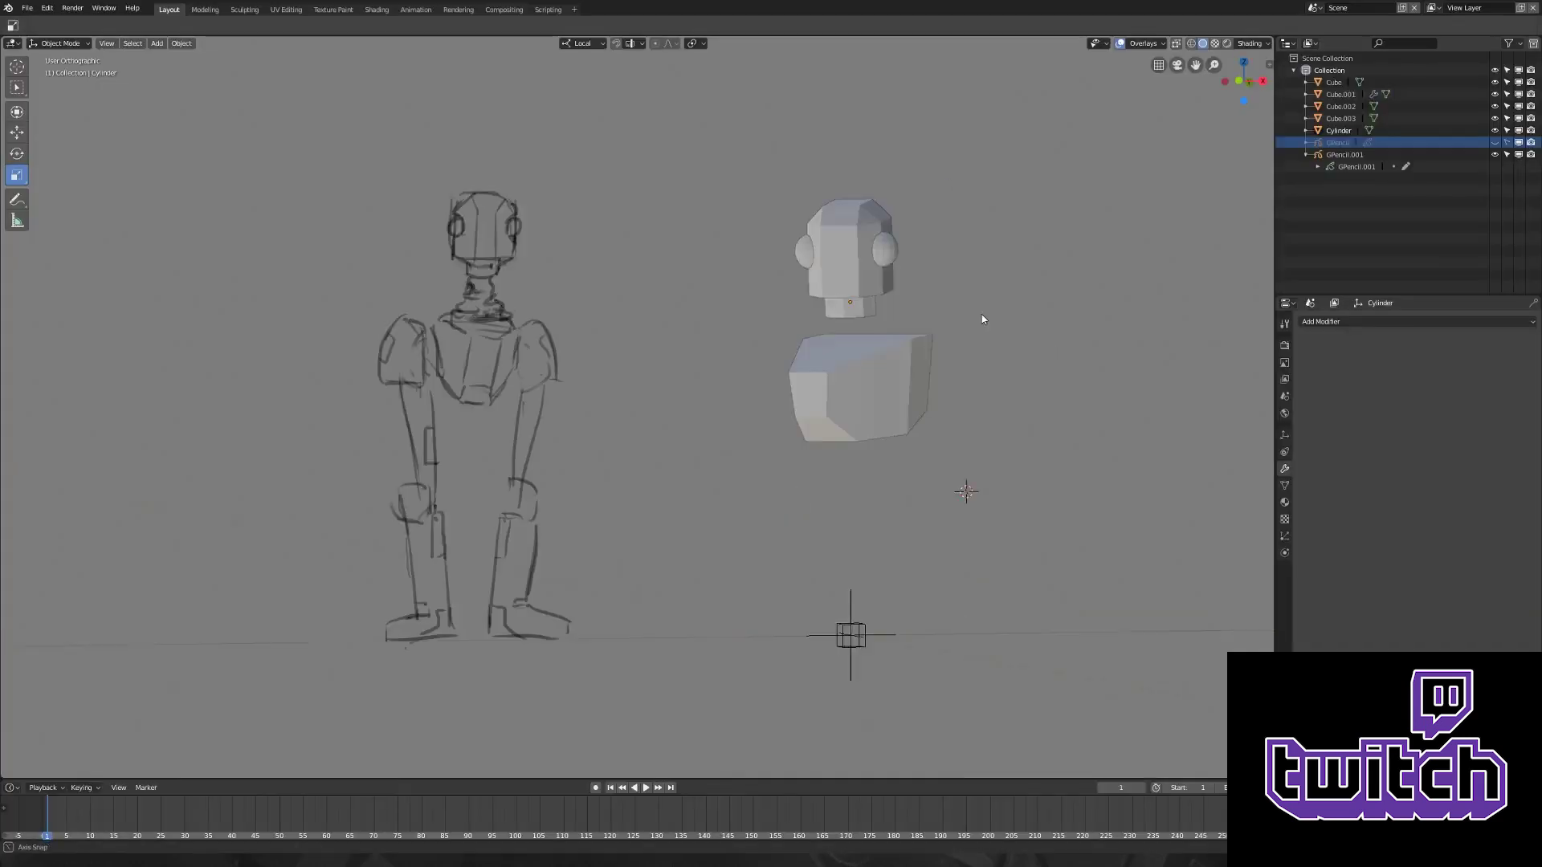
- Add a Bezier curve for the neck and shape it from the side between the cylinder and the chest
{"action": "middle_click_drag", "start_coordinate": [981, 320], "coordinate": [956, 482]}
{"action": "key", "text": "shift+a"}
{"action": "mouse_move", "coordinate": [951, 488]}
{"action": "left_click", "coordinate": [1099, 501]}
{"action": "middle_click_drag", "start_coordinate": [1050, 481], "coordinate": [1008, 455]}
{"action": "key", "text": "KP_3"}
{"action": "key", "text": "Tab"}
{"action": "key", "text": "g"}
{"action": "left_click", "coordinate": [1081, 360]}
{"action": "mouse_move", "coordinate": [1081, 360]}
{"action": "middle_mouse_down"}
{"action": "mouse_move", "coordinate": [1026, 420]}
{"action": "mouse_move", "coordinate": [907, 430]}
{"action": "mouse_move", "coordinate": [963, 377]}
{"action": "mouse_move", "coordinate": [941, 336]}
{"action": "middle_mouse_up"}
{"action": "key", "text": "ctrl+Tab"}
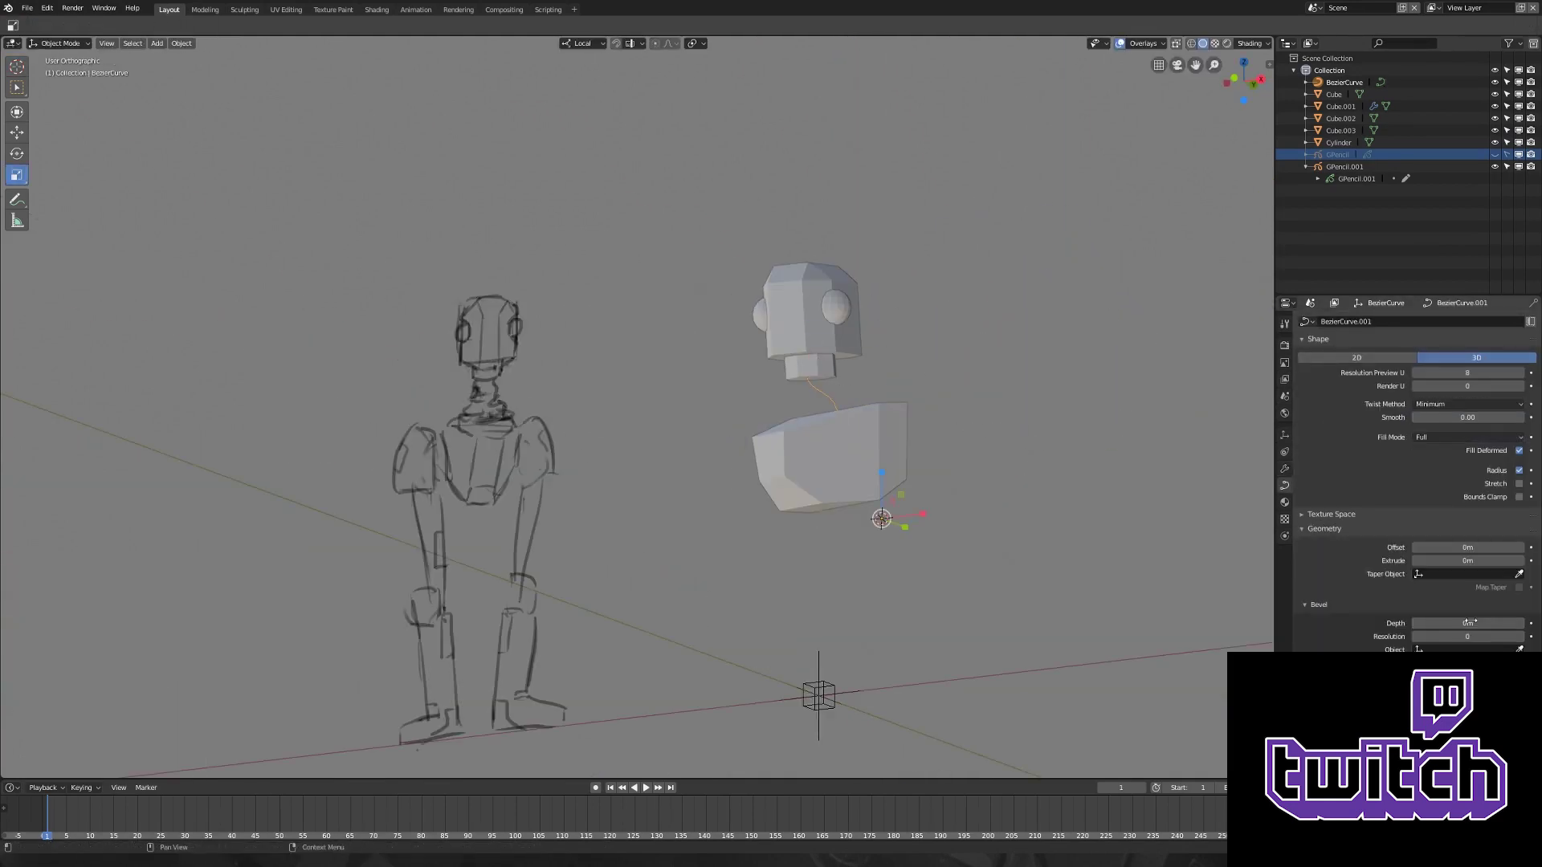
- Thicken the neck curve with a 0.05 m bevel depth and move its end point into the chest
{"action": "mouse_move", "coordinate": [878, 523]}
{"action": "middle_mouse_down"}
{"action": "mouse_move", "coordinate": [785, 396]}
{"action": "mouse_move", "coordinate": [743, 390]}
{"action": "mouse_move", "coordinate": [904, 406]}
{"action": "mouse_move", "coordinate": [803, 377]}
{"action": "middle_mouse_up"}
{"action": "left_click", "coordinate": [786, 396]}
{"action": "key", "text": "g"}
{"action": "left_click", "coordinate": [733, 388]}
{"action": "key", "text": "Tab"}
{"action": "scroll", "coordinate": [803, 378], "scroll_direction": "up", "scroll_amount": 3}
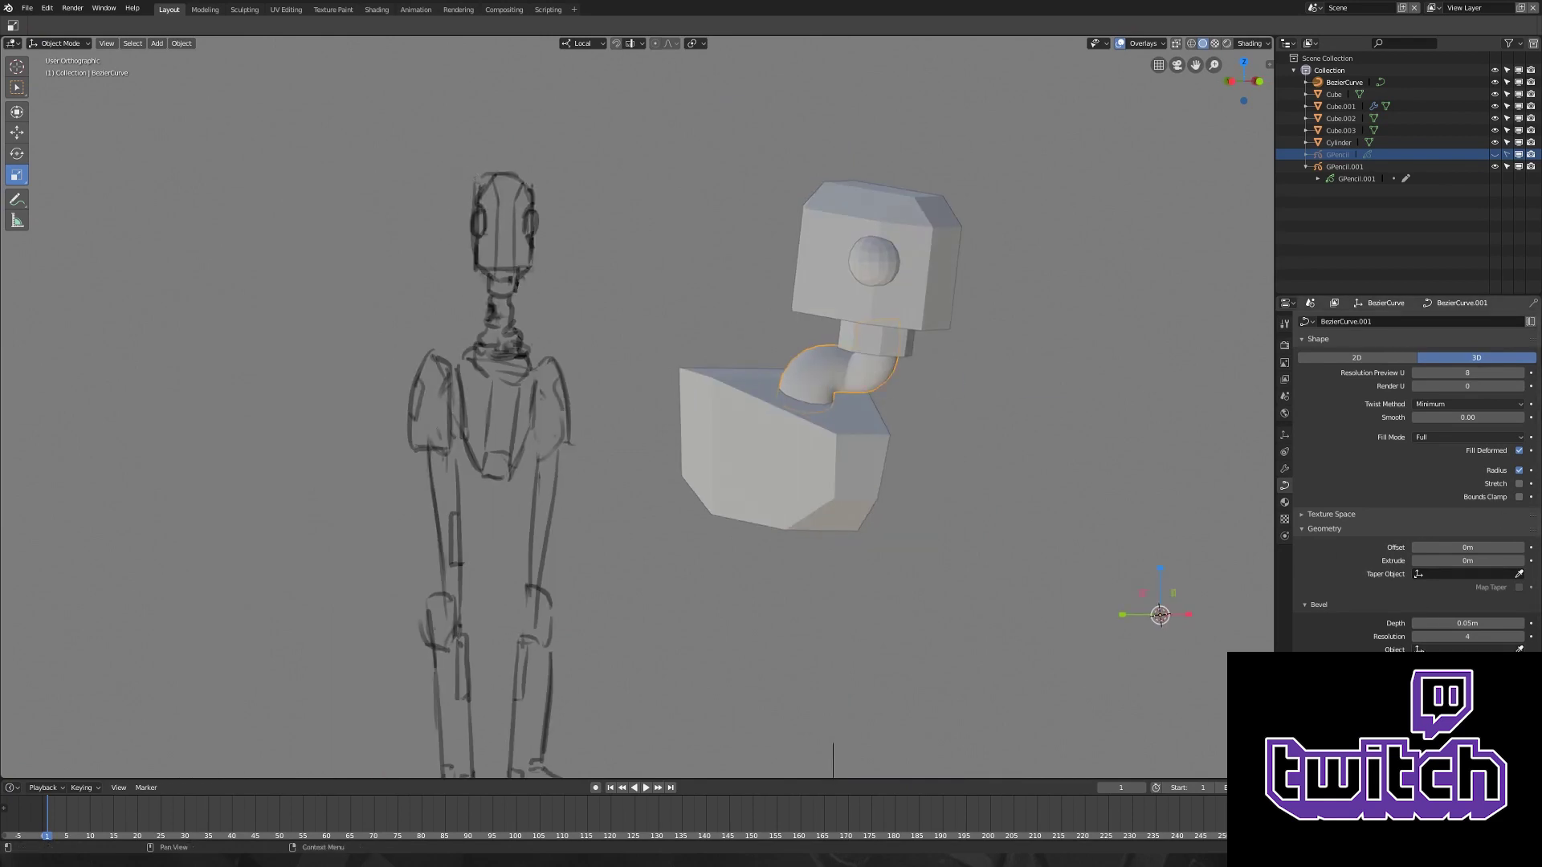
{"action": "key", "text": "KP_1"}
{"action": "key", "text": "shift+a"}
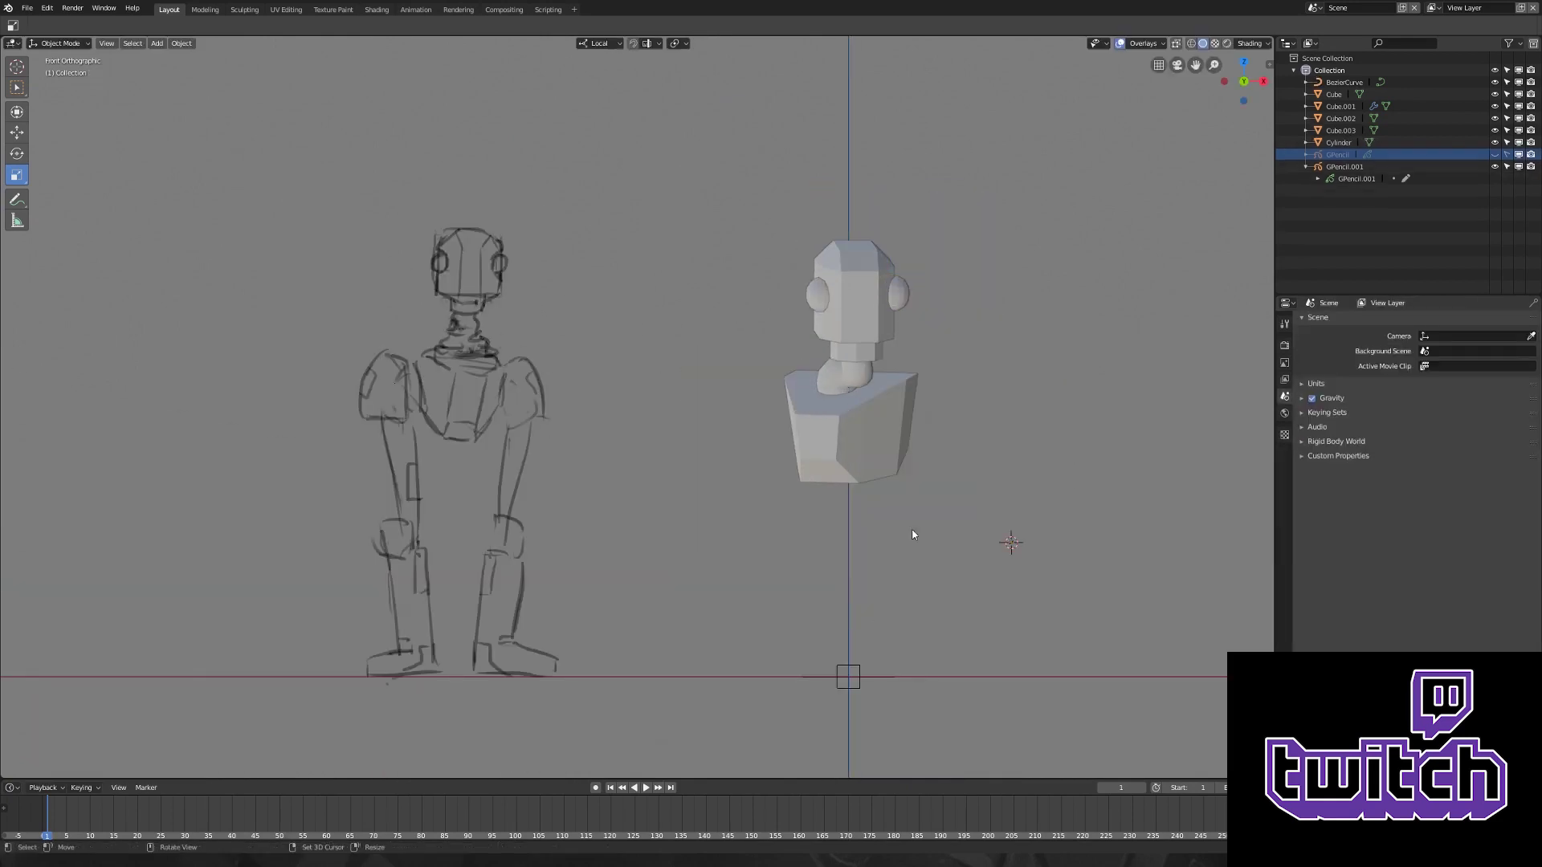
{"action": "left_click", "coordinate": [878, 533]}
{"action": "key", "text": "s"}
{"action": "left_click", "coordinate": [1062, 571]}
{"action": "key", "text": "g"}
{"action": "left_click", "coordinate": [995, 479]}
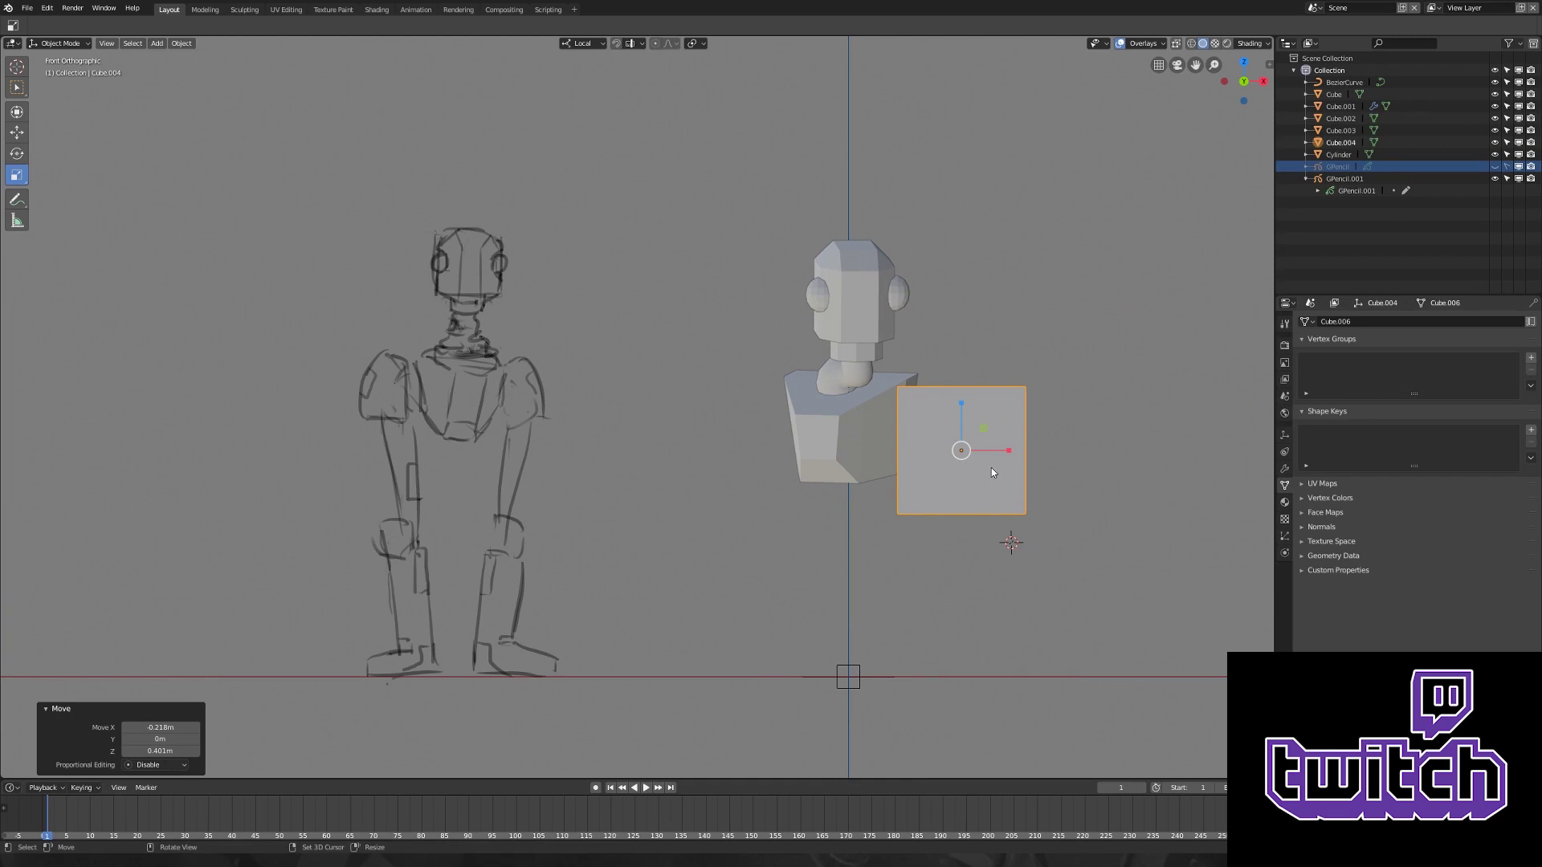
{"action": "key", "text": "Delete"}
- Switch to the selection tool and box-select all modelled parts of the robot
{"action": "middle_click_drag", "start_coordinate": [991, 468], "coordinate": [919, 386]}
{"action": "scroll", "coordinate": [918, 386], "scroll_direction": "down", "scroll_amount": 5}
{"action": "scroll", "coordinate": [800, 334], "scroll_direction": "up", "scroll_amount": 5}
{"action": "key", "text": "w"}
{"action": "left_click", "coordinate": [783, 308]}
{"action": "middle_click_drag", "start_coordinate": [783, 308], "coordinate": [798, 334]}
{"action": "left_click", "coordinate": [814, 334]}
{"action": "scroll", "coordinate": [799, 335], "scroll_direction": "up", "scroll_amount": 2}
{"action": "key", "text": "b"}
{"action": "left_click_drag", "start_coordinate": [828, 252], "coordinate": [619, 474]}
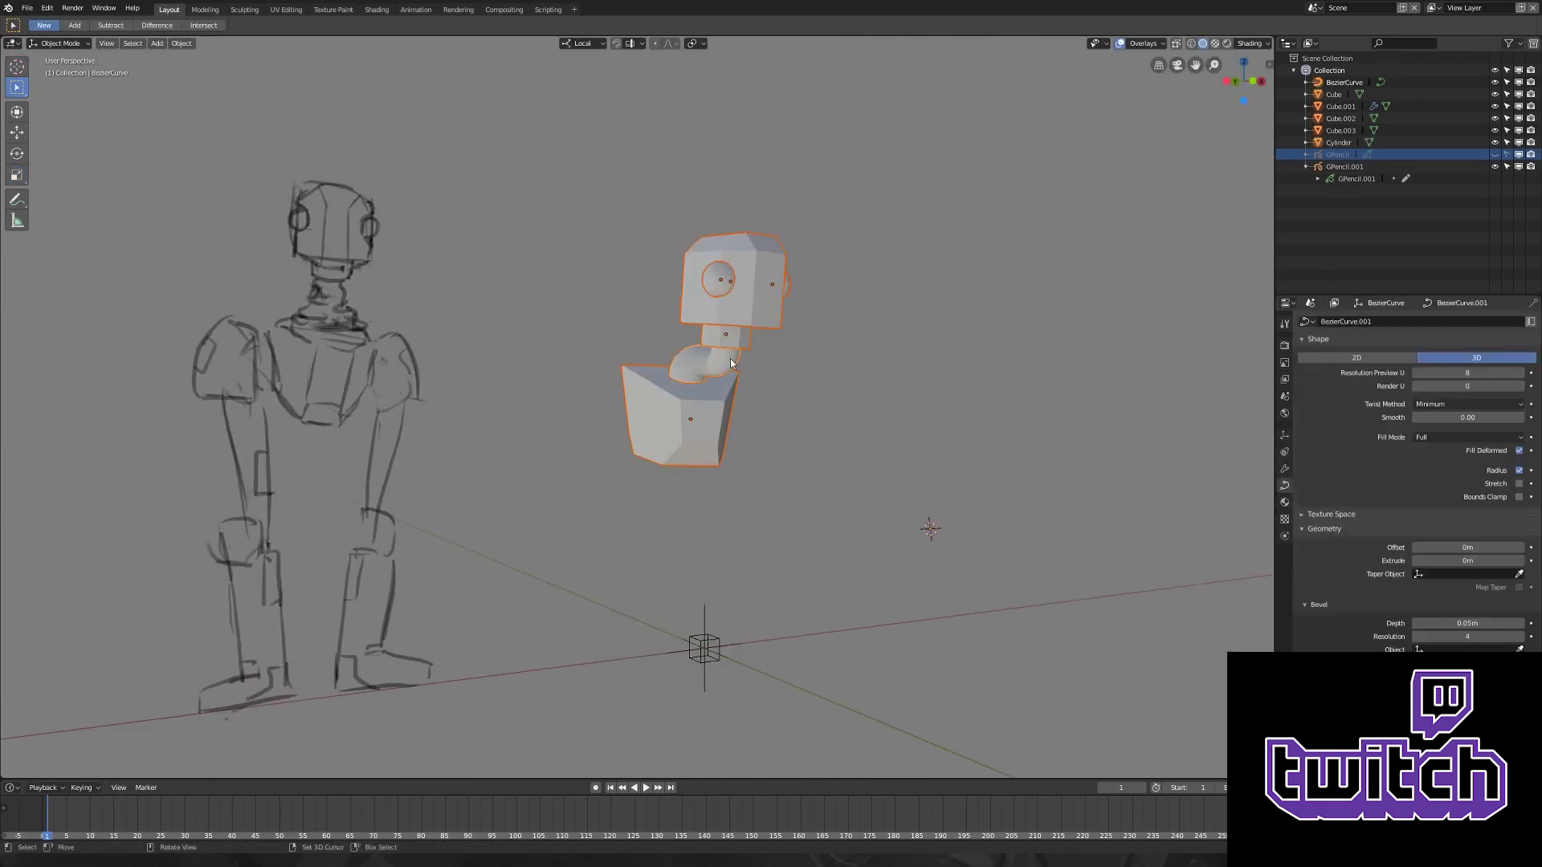
- Join the head, both eyes and the jaw cylinder into one object, and select the chest
{"action": "scroll", "coordinate": [723, 376], "scroll_direction": "down", "scroll_amount": 4}
{"action": "scroll", "coordinate": [763, 420], "scroll_direction": "up", "scroll_amount": 3}
{"action": "middle_click_drag", "start_coordinate": [722, 375], "coordinate": [797, 406]}
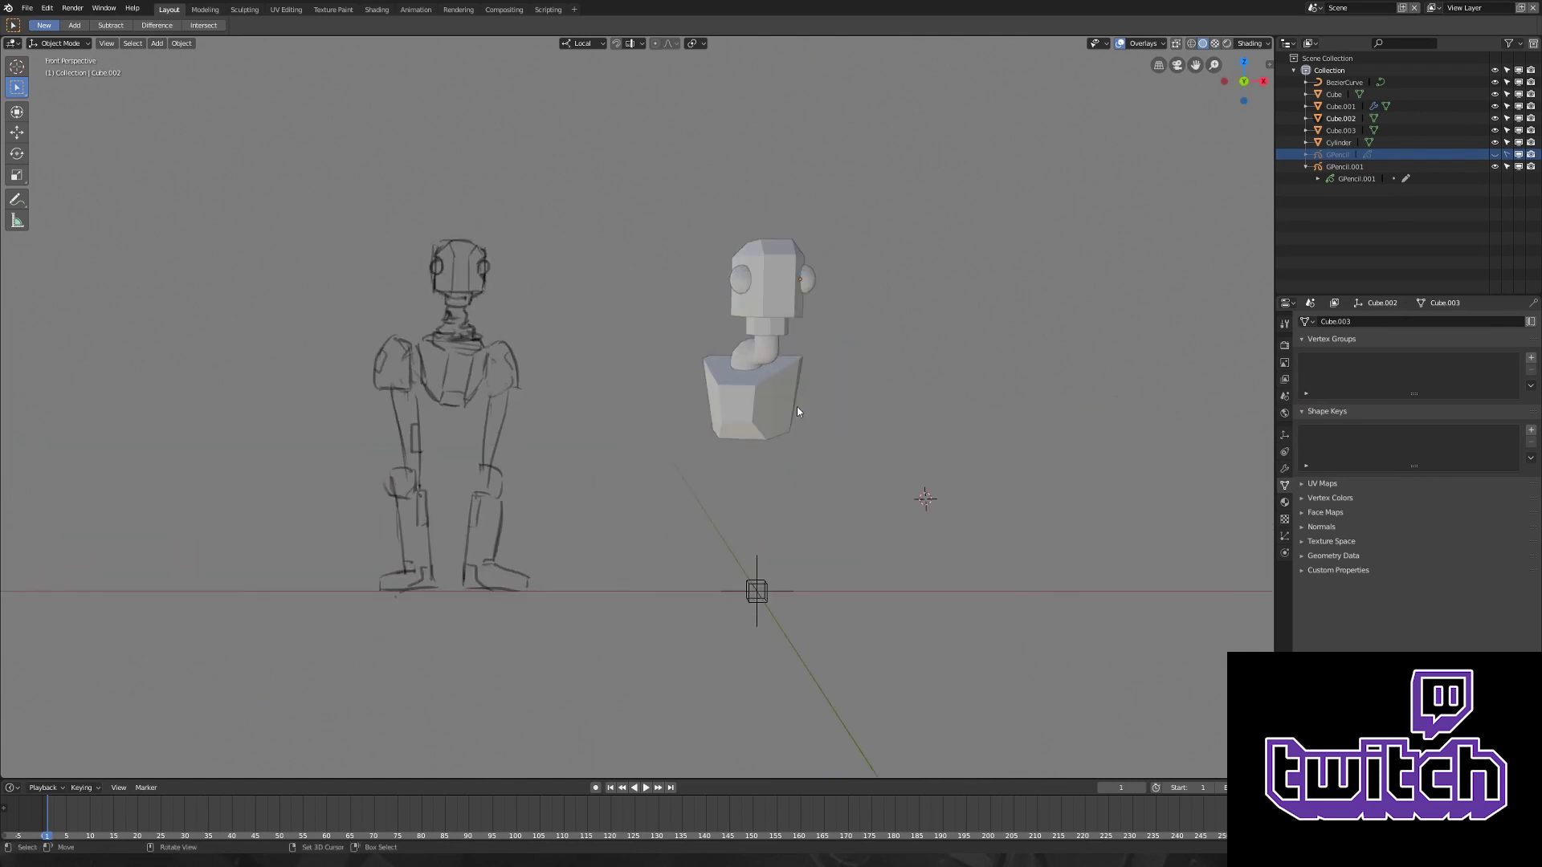
{"action": "key", "text": "ctrl+j"}
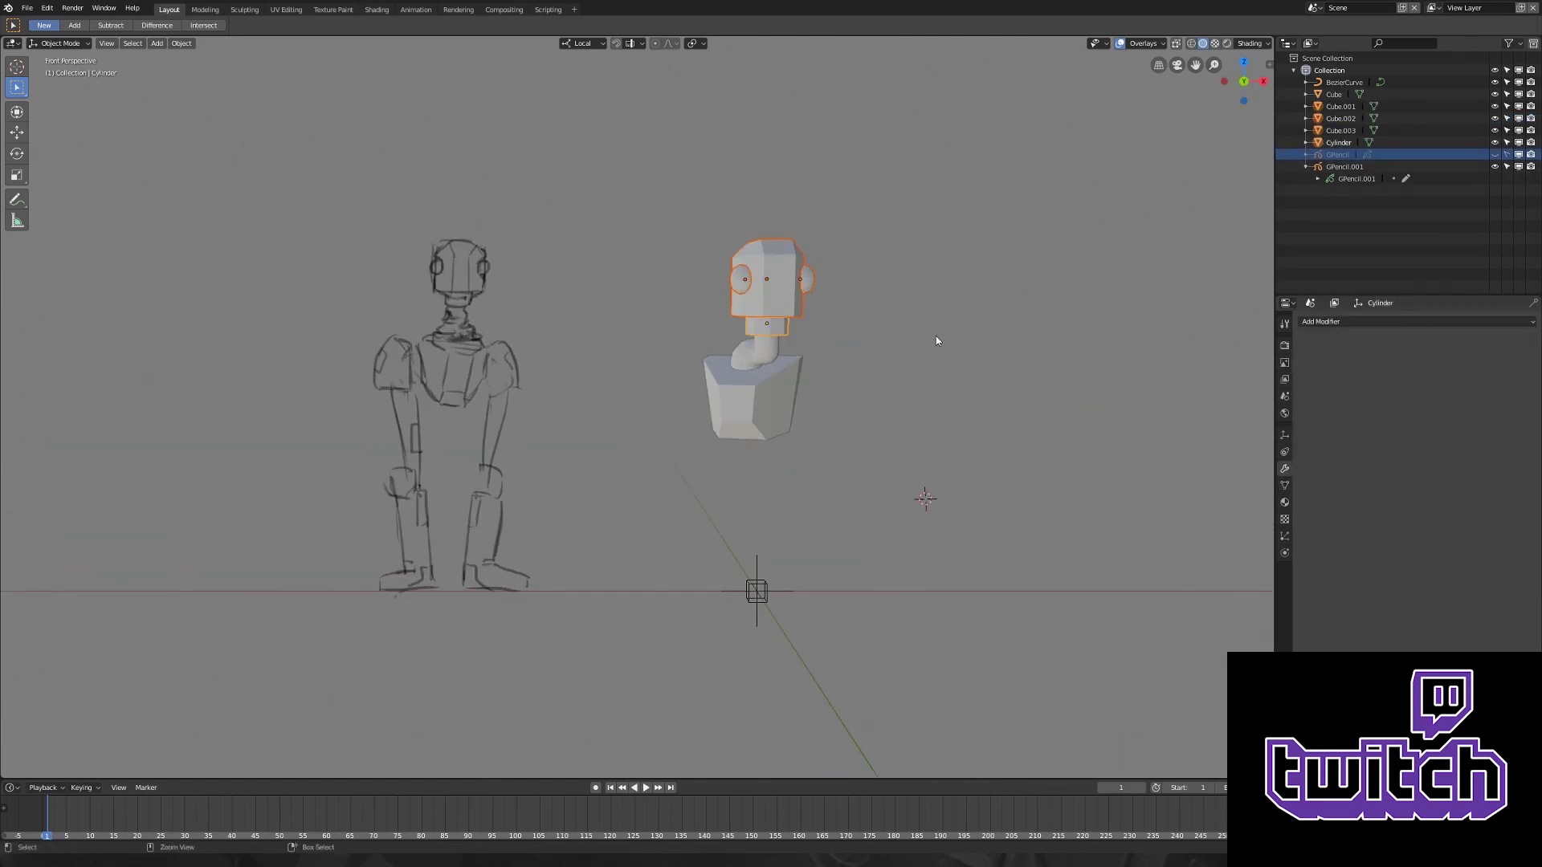
{"action": "scroll", "coordinate": [937, 336], "scroll_direction": "up", "scroll_amount": 2}
{"action": "left_click", "coordinate": [782, 434]}
{"action": "scroll", "coordinate": [782, 437], "scroll_direction": "down", "scroll_amount": 1}
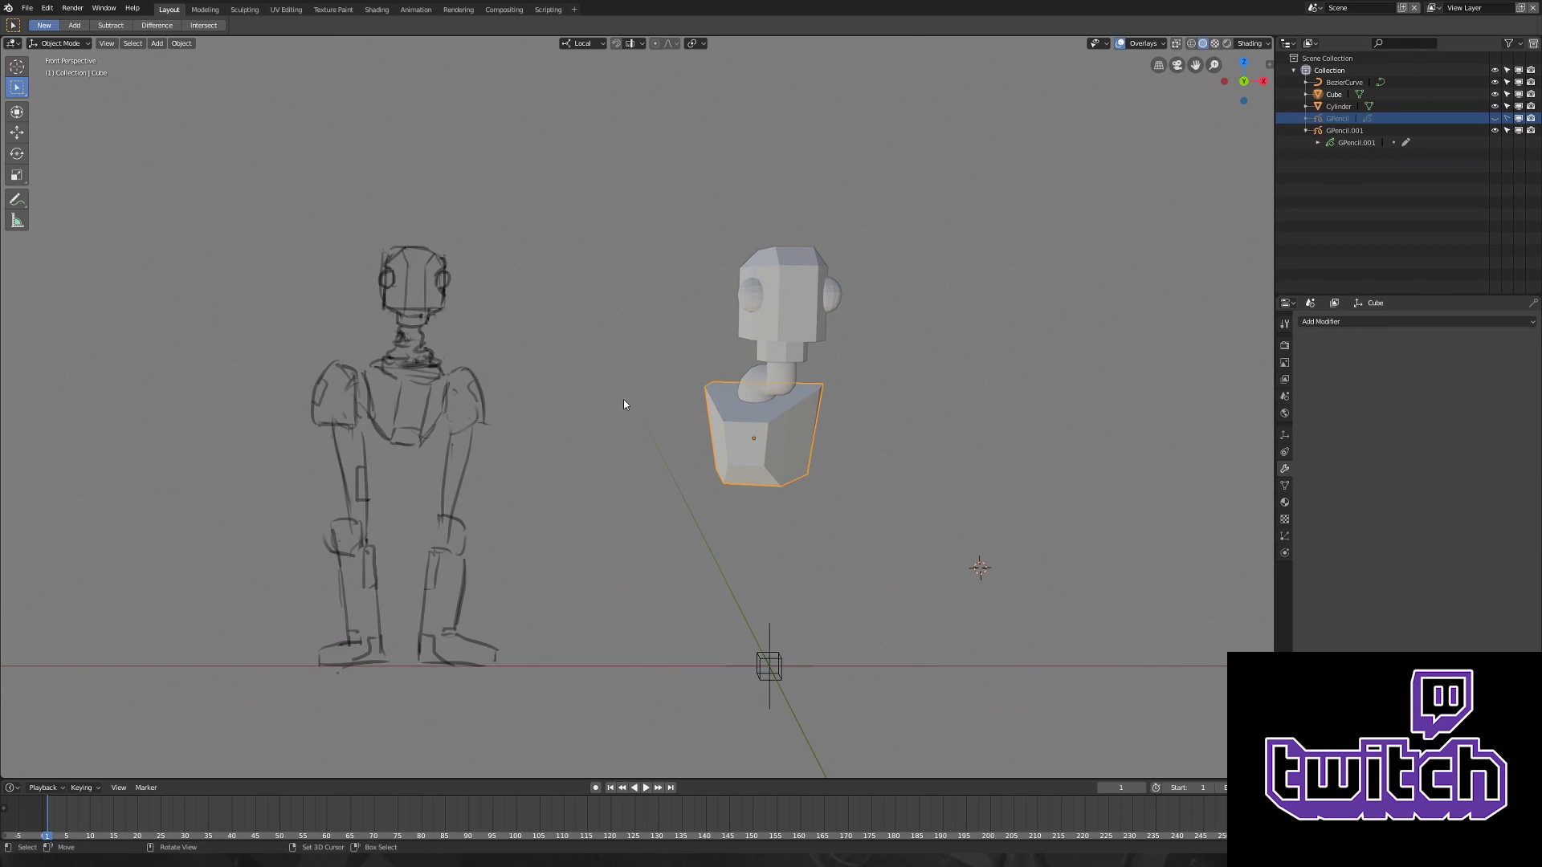
- Split off a new editor area above the timeline and show the Grease Pencil dope sheet in it
{"action": "left_click_drag", "start_coordinate": [4, 778], "coordinate": [8, 684]}
{"action": "key", "text": "shift+F12"}
{"action": "left_click", "coordinate": [60, 691]}
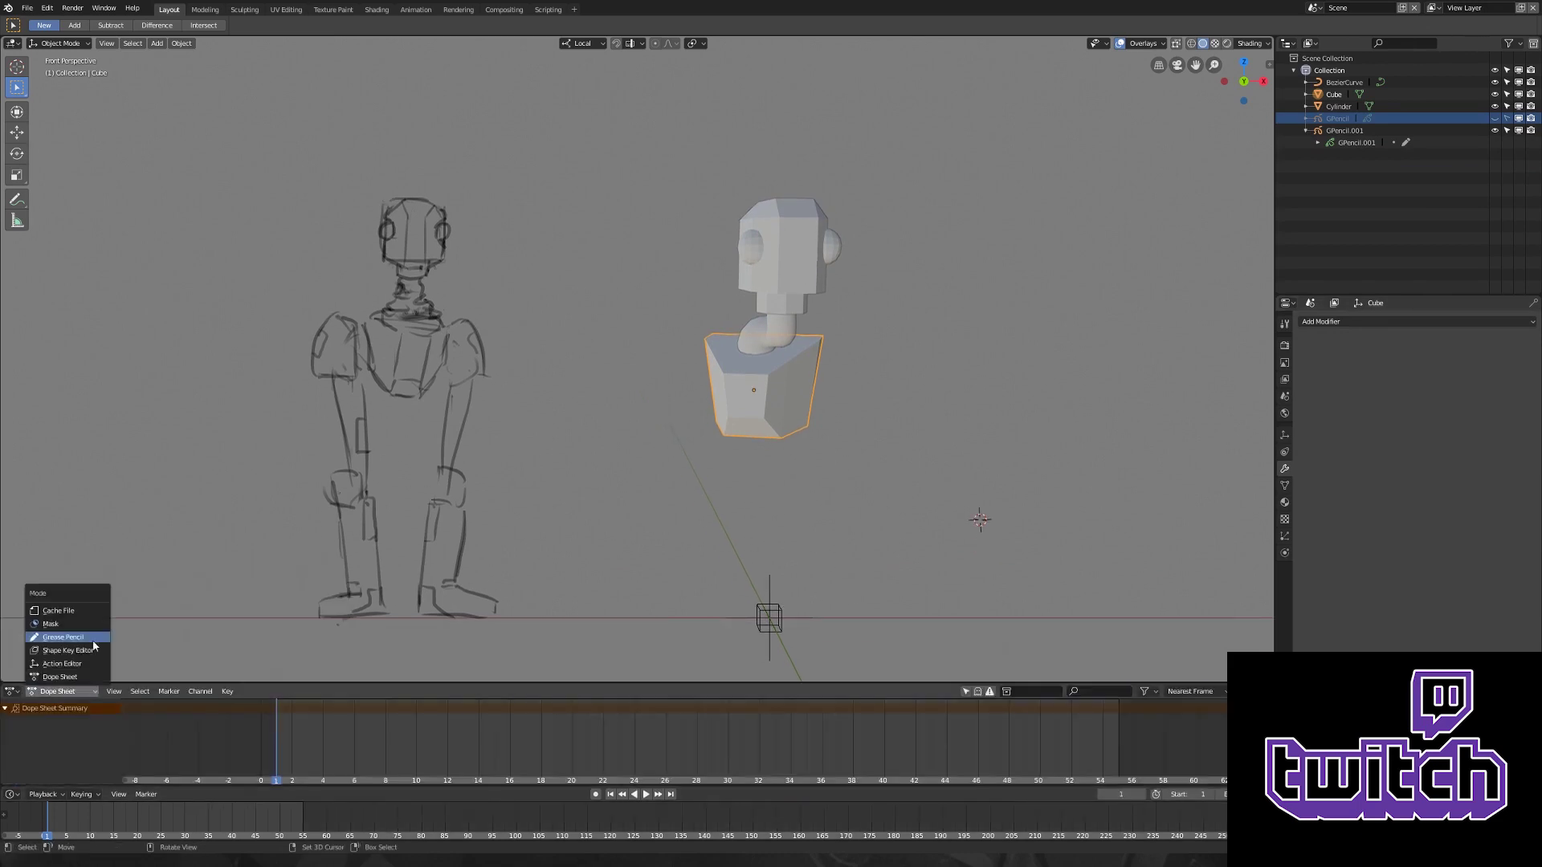
{"action": "left_click", "coordinate": [93, 641]}
- Rename the visible robot drawing object as sketch
{"action": "middle_click_drag", "start_coordinate": [783, 390], "coordinate": [476, 365]}
{"action": "left_click", "coordinate": [477, 365]}
{"action": "double_click", "coordinate": [1370, 131]}
- Select the modelled head, neck and chest together and move them back along the global Y axis
{"action": "key", "text": "KP_1"}
{"action": "middle_click_drag", "start_coordinate": [761, 324], "coordinate": [863, 309]}
{"action": "left_click", "coordinate": [757, 316]}
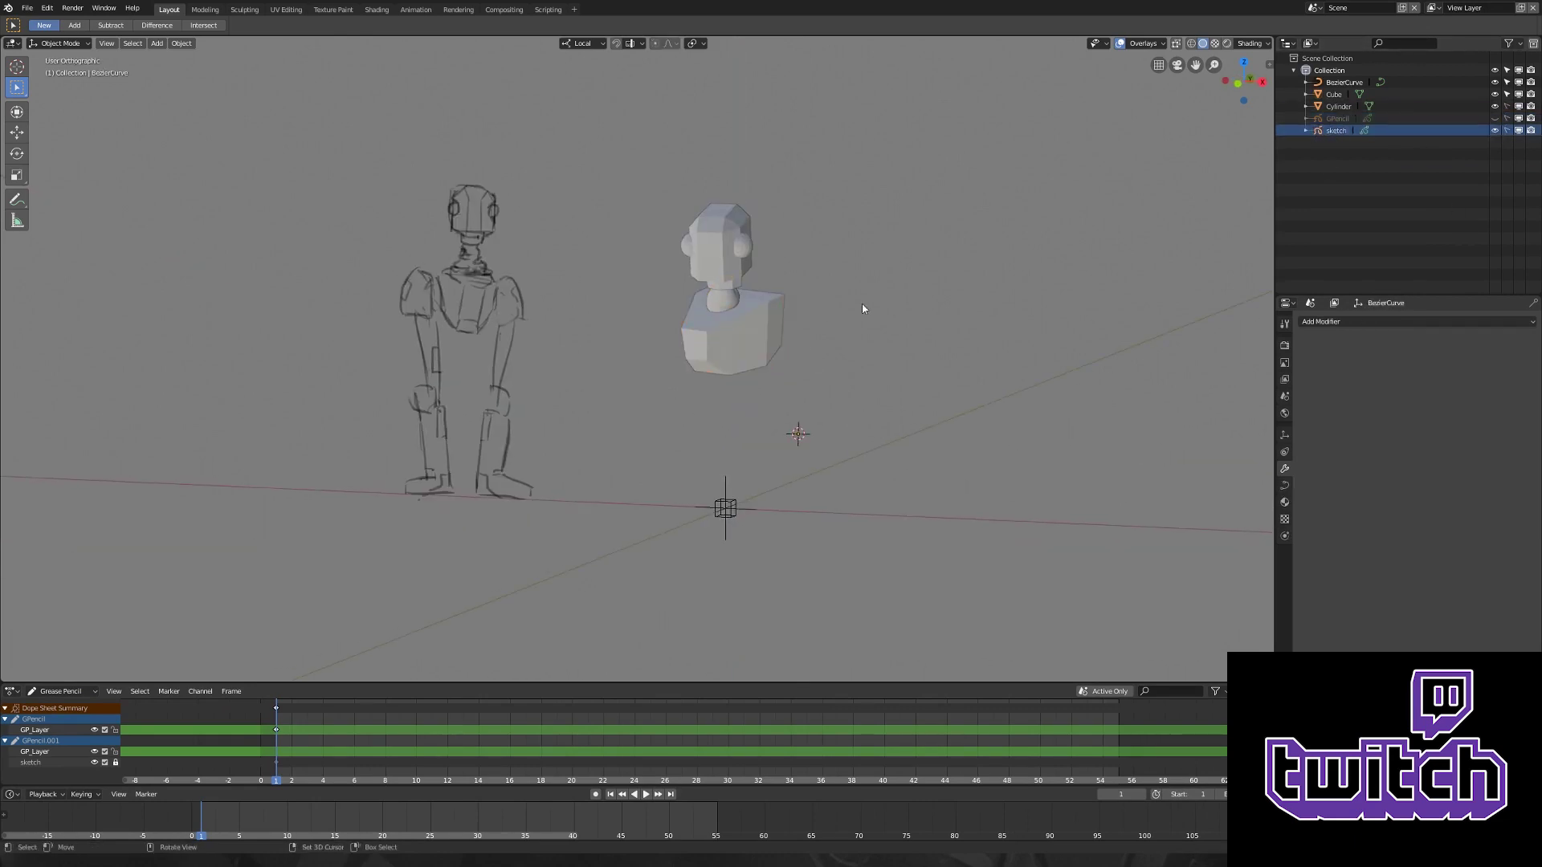
{"action": "left_click", "coordinate": [726, 273]}
{"action": "middle_click_drag", "start_coordinate": [726, 273], "coordinate": [868, 345]}
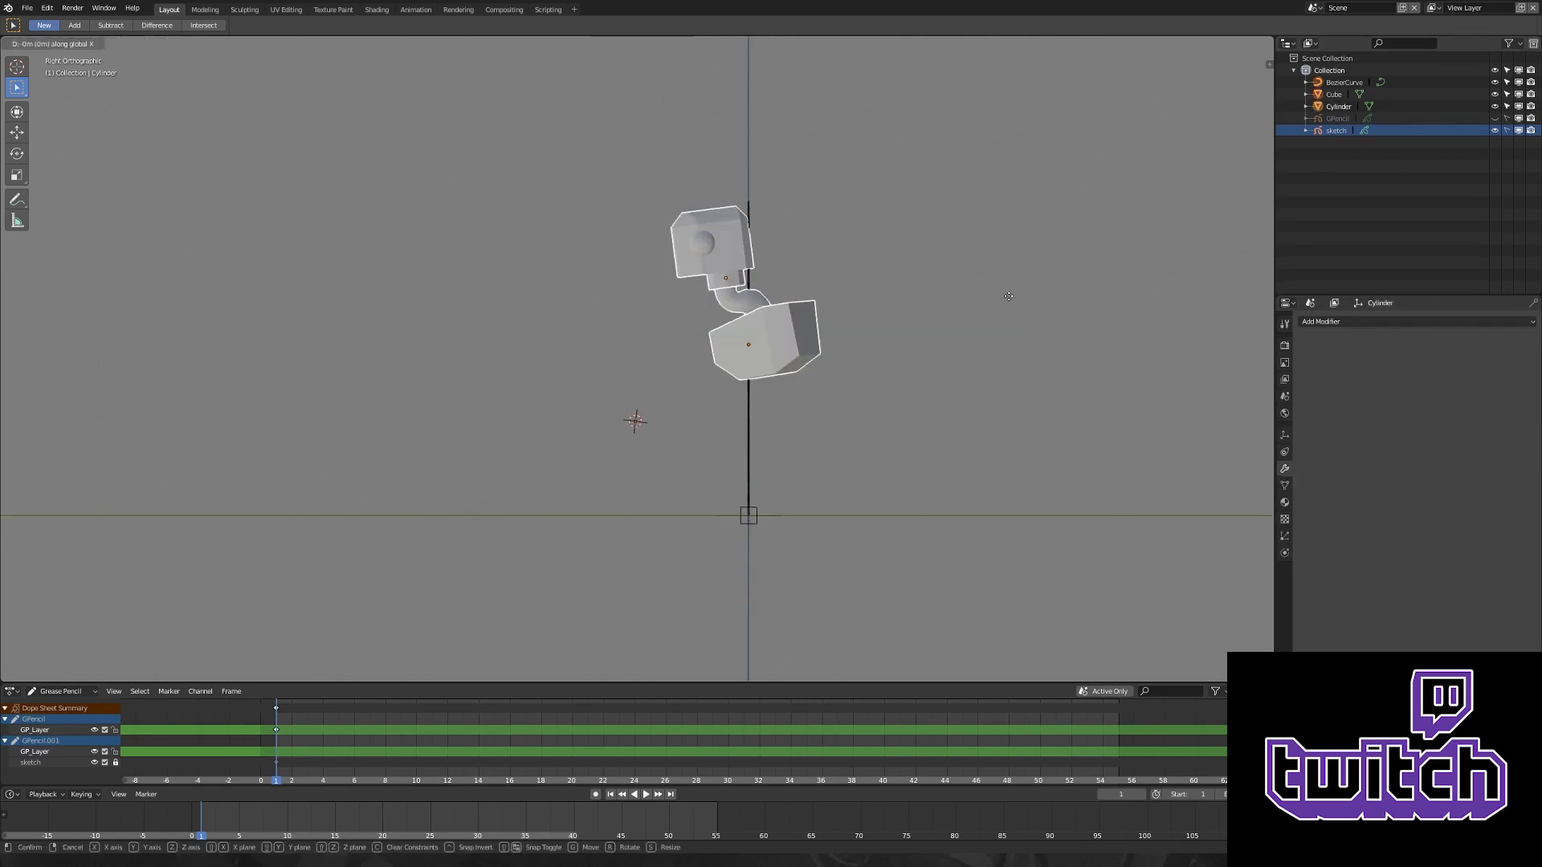
{"action": "key", "text": "KP_1"}
- Reposition the sketch drawing beside the modelled robot, undoing the misplaced move
{"action": "left_click", "coordinate": [923, 396], "text": "alt"}
{"action": "left_click", "coordinate": [923, 396]}
{"action": "key", "text": "g"}
{"action": "left_click", "coordinate": [581, 467]}
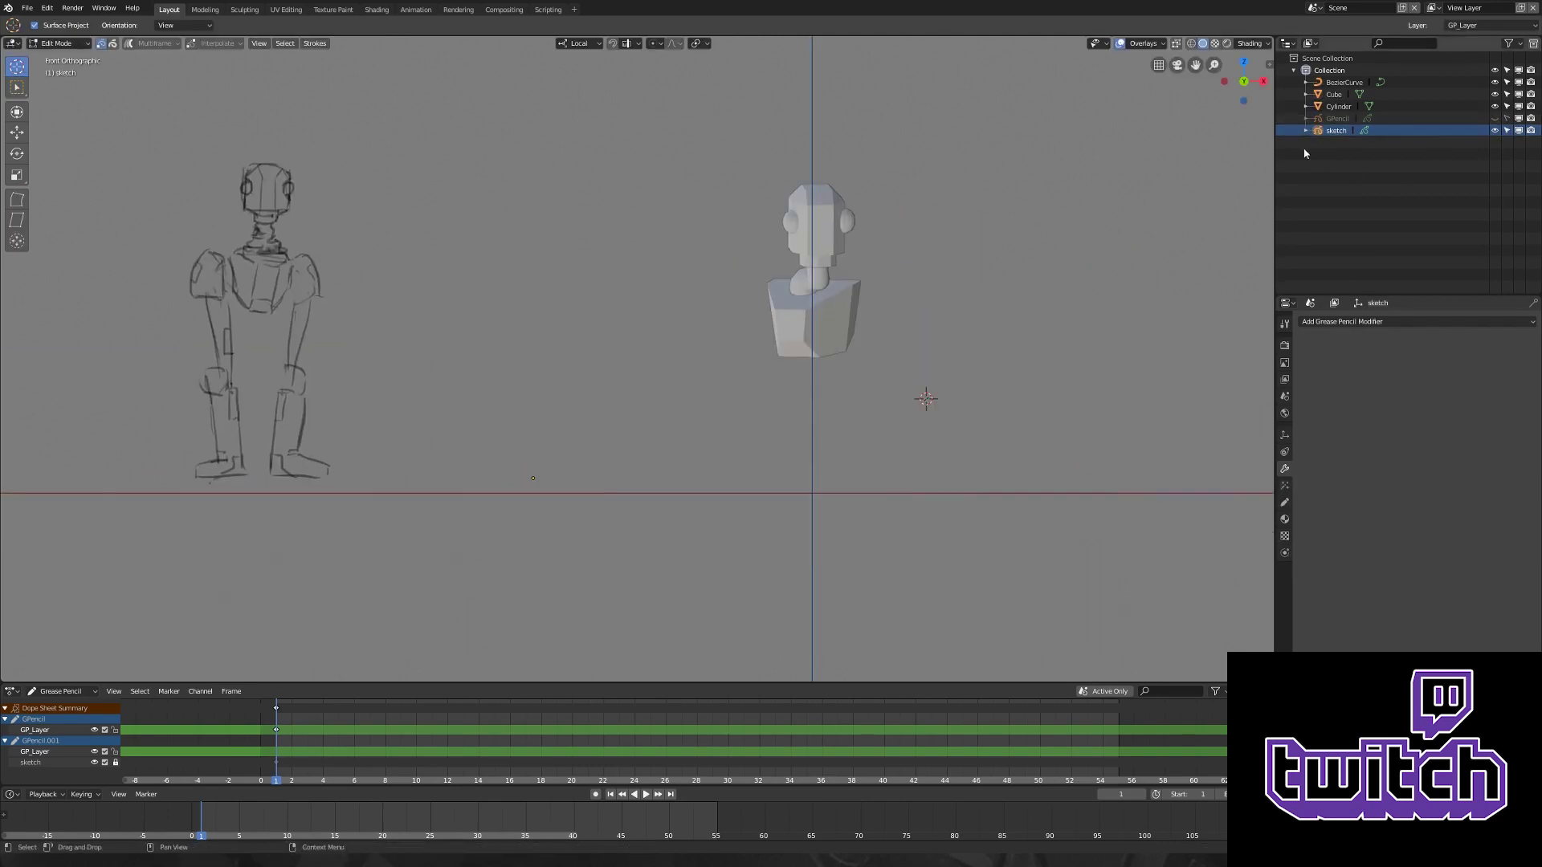
{"action": "left_click", "coordinate": [1285, 502]}
{"action": "key", "text": "ctrl+z"}
{"action": "key", "text": "g"}
{"action": "left_click", "coordinate": [589, 327]}
- Add a blank grease pencil object and clear its location so it sits at the world origin
{"action": "key", "text": "shift+a"}
{"action": "left_click", "coordinate": [871, 451]}
{"action": "key", "text": "alt+g"}
{"action": "scroll", "coordinate": [1135, 404], "scroll_direction": "up", "scroll_amount": 3}
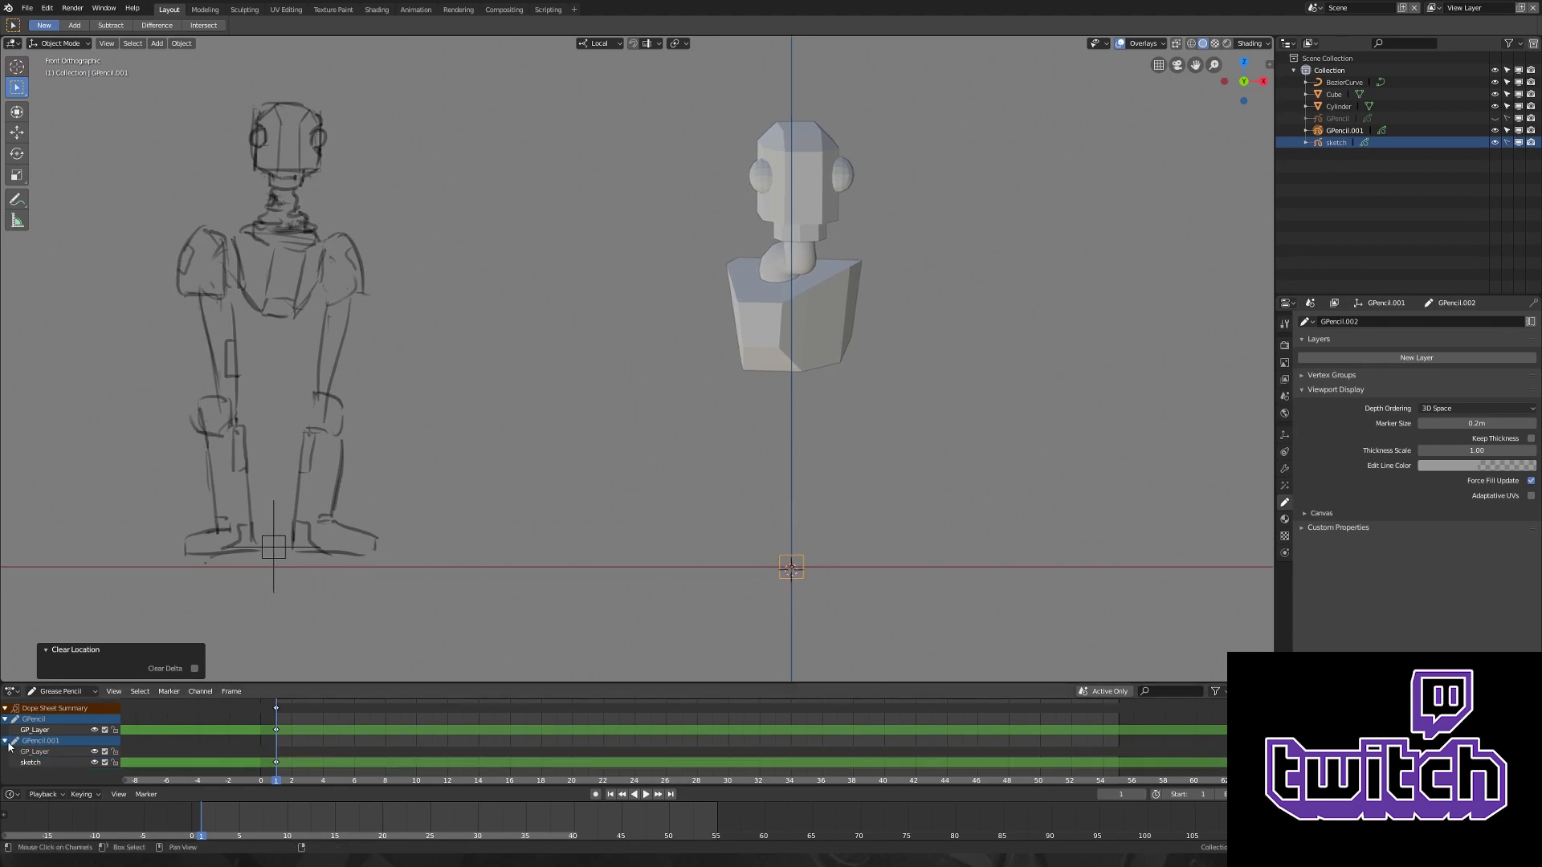
- Rename the new grease pencil object as botanim and add a drawing layer to it
{"action": "left_click", "coordinate": [1345, 131]}
{"action": "key", "text": "Tab"}
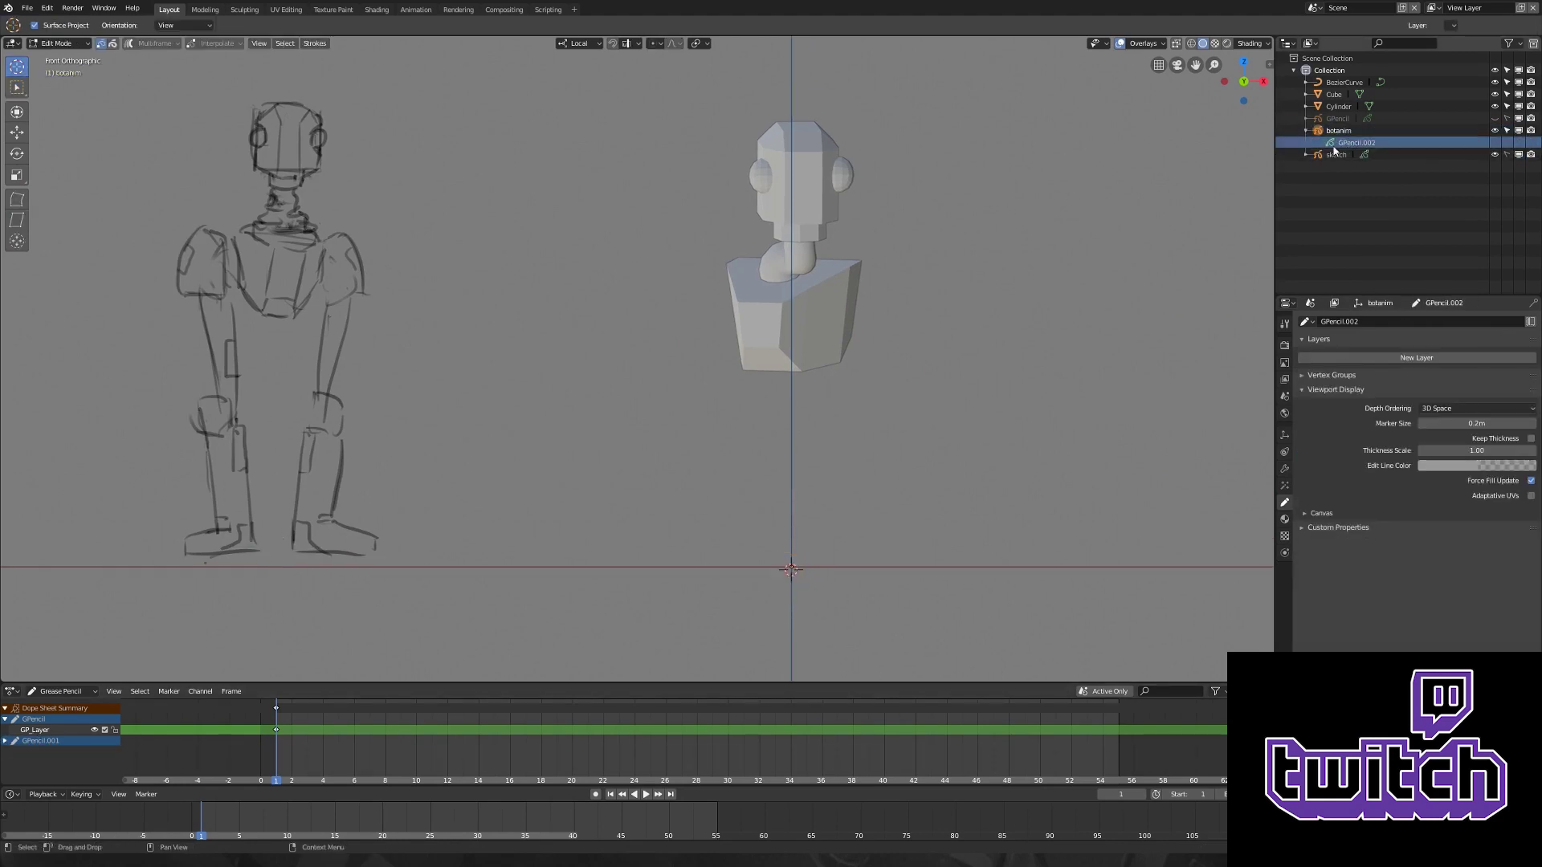
{"action": "left_click", "coordinate": [1406, 358]}
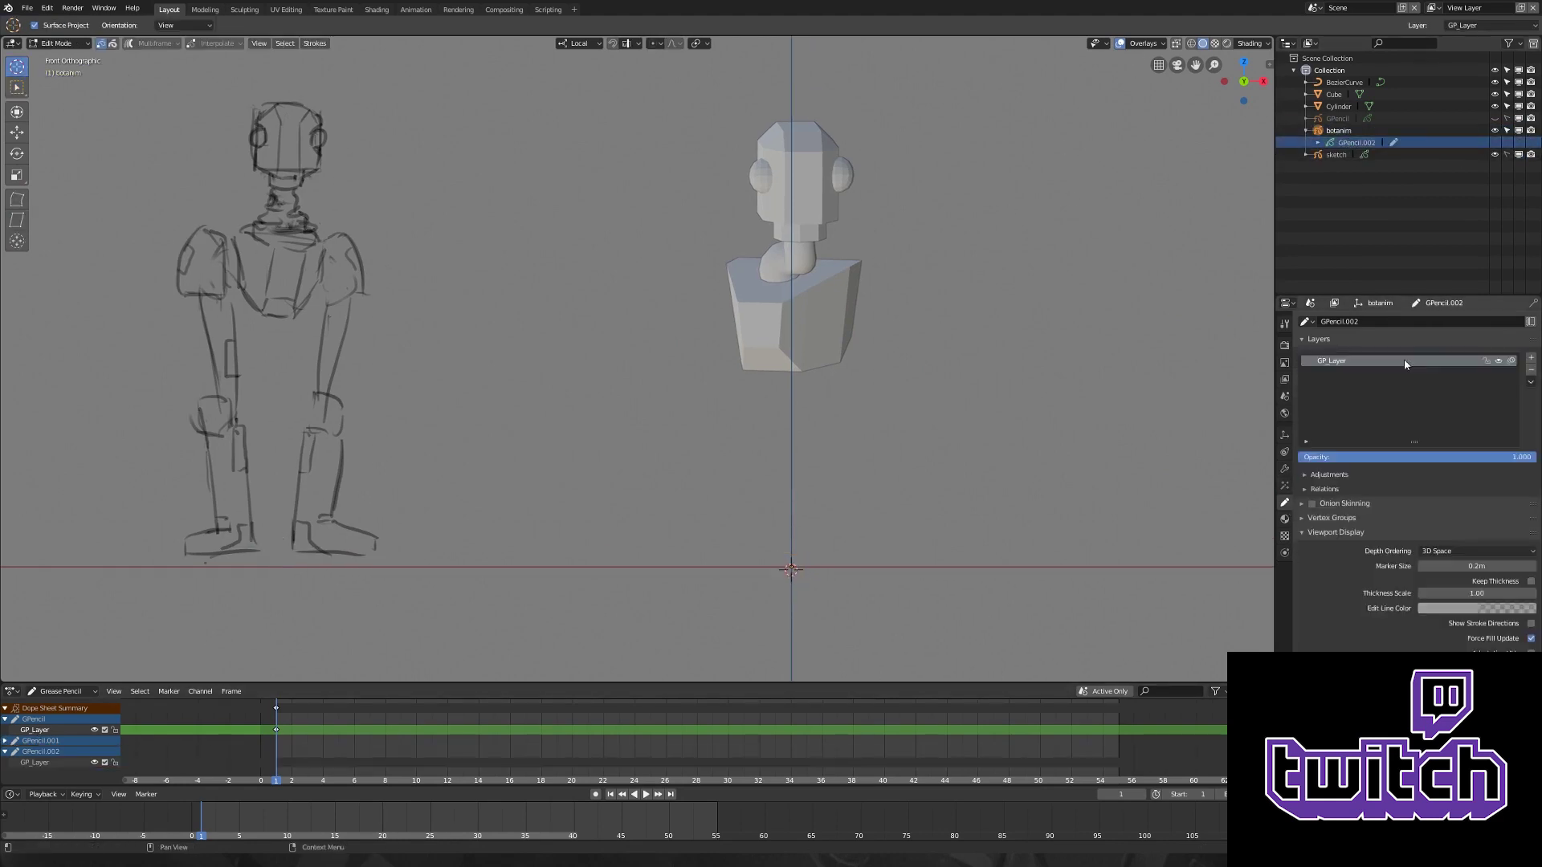
{"action": "left_click", "coordinate": [1363, 145]}
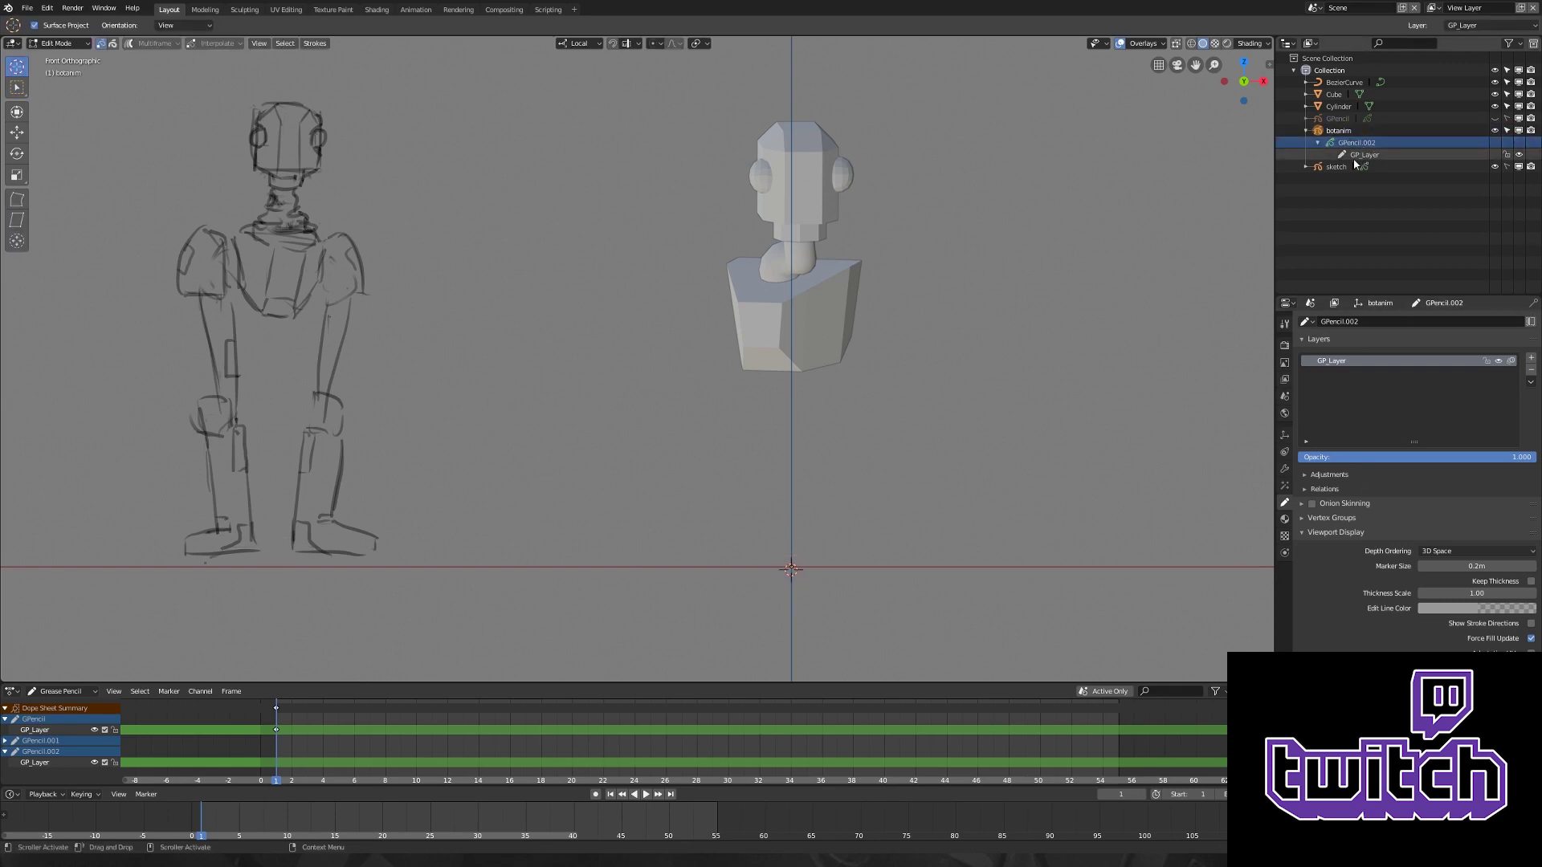
- Resize the robot's chest block and nudge it about 0.02 m along X
{"action": "key", "text": "Tab"}
{"action": "left_click", "coordinate": [929, 289]}
{"action": "key", "text": "g"}
{"action": "left_click", "coordinate": [929, 337]}
{"action": "key", "text": "s"}
{"action": "left_click", "coordinate": [910, 363]}
- Add a camera, clear its rotation and aim it at the robot from the side view
{"action": "middle_click_drag", "start_coordinate": [910, 363], "coordinate": [654, 447]}
{"action": "key", "text": "shift+a"}
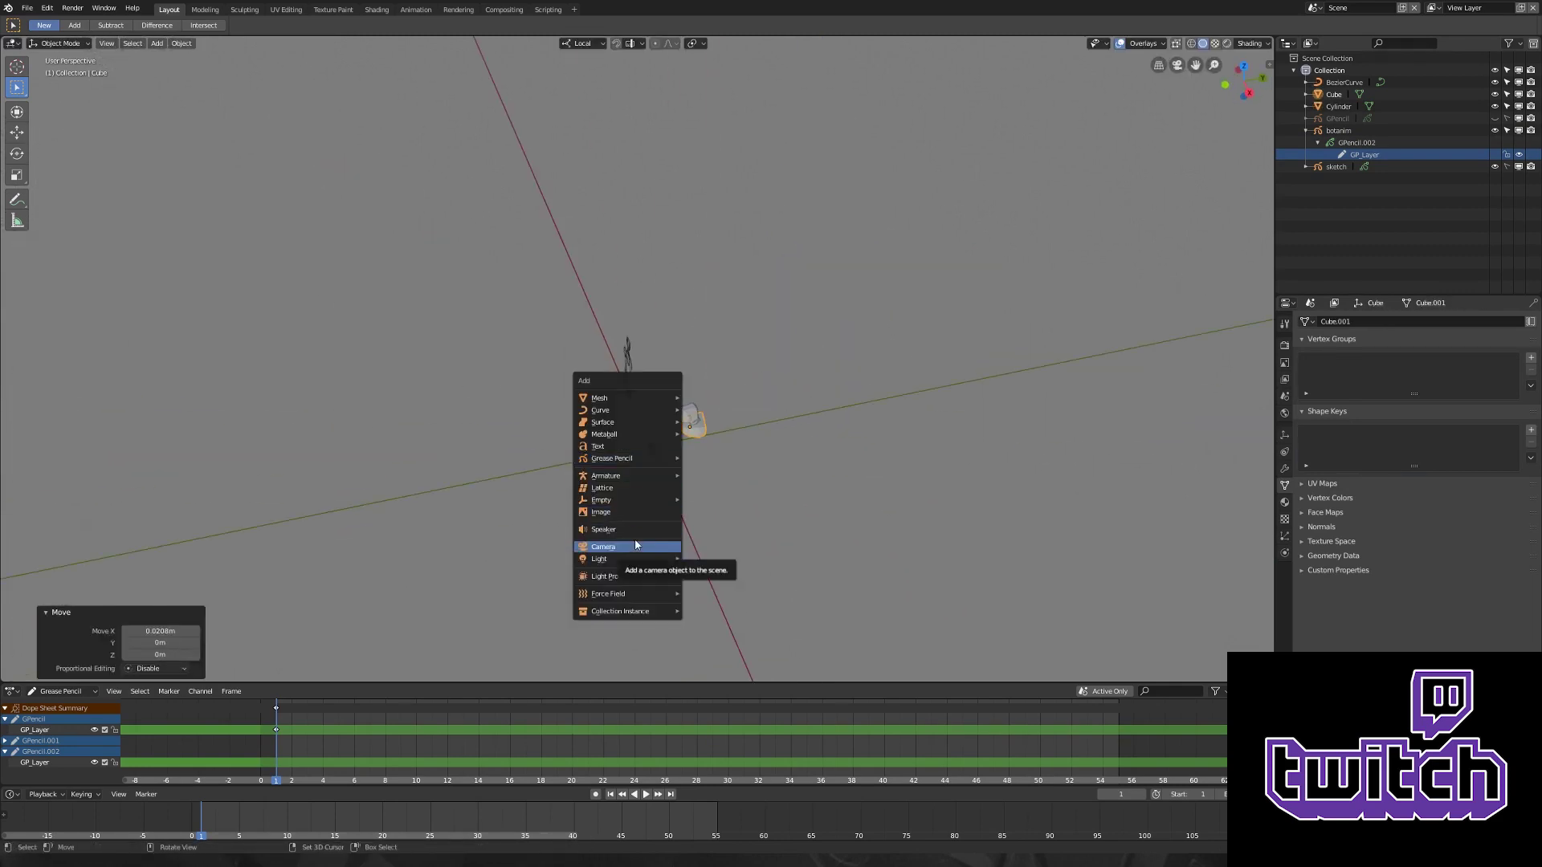
{"action": "left_click", "coordinate": [592, 541]}
{"action": "key", "text": "alt+r"}
{"action": "key", "text": "KP_3"}
{"action": "key", "text": "r"}
{"action": "left_click", "coordinate": [703, 303]}
{"action": "key", "text": "ctrl+space"}
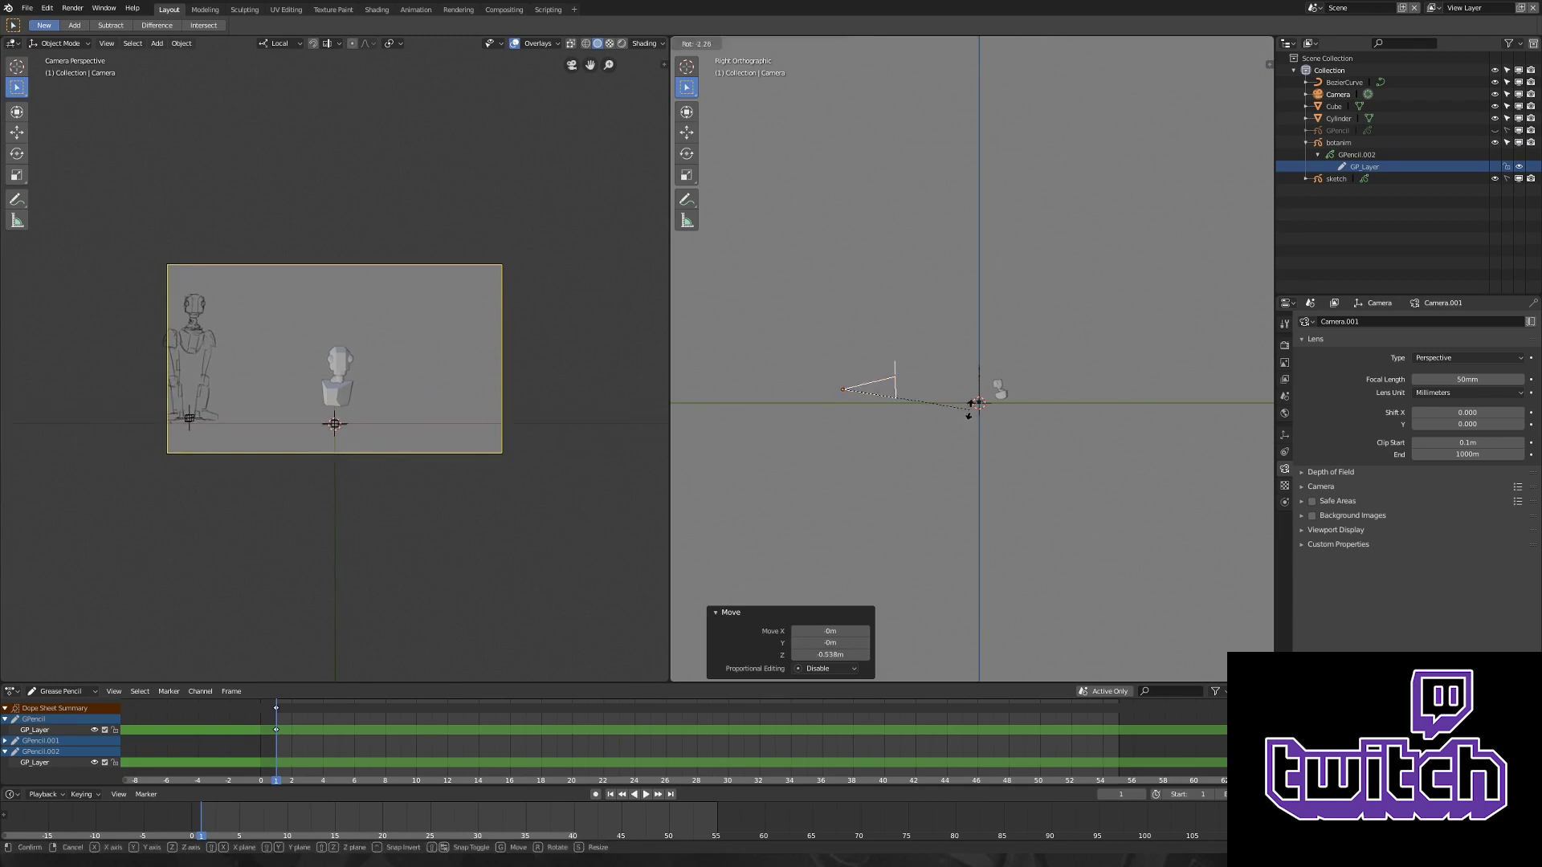
- Add a plain-axes empty and make the camera follow it with a Track To constraint
{"action": "key", "text": "shift+a"}
{"action": "left_click", "coordinate": [1028, 373]}
{"action": "left_click", "coordinate": [852, 43]}
{"action": "left_click", "coordinate": [1020, 282]}
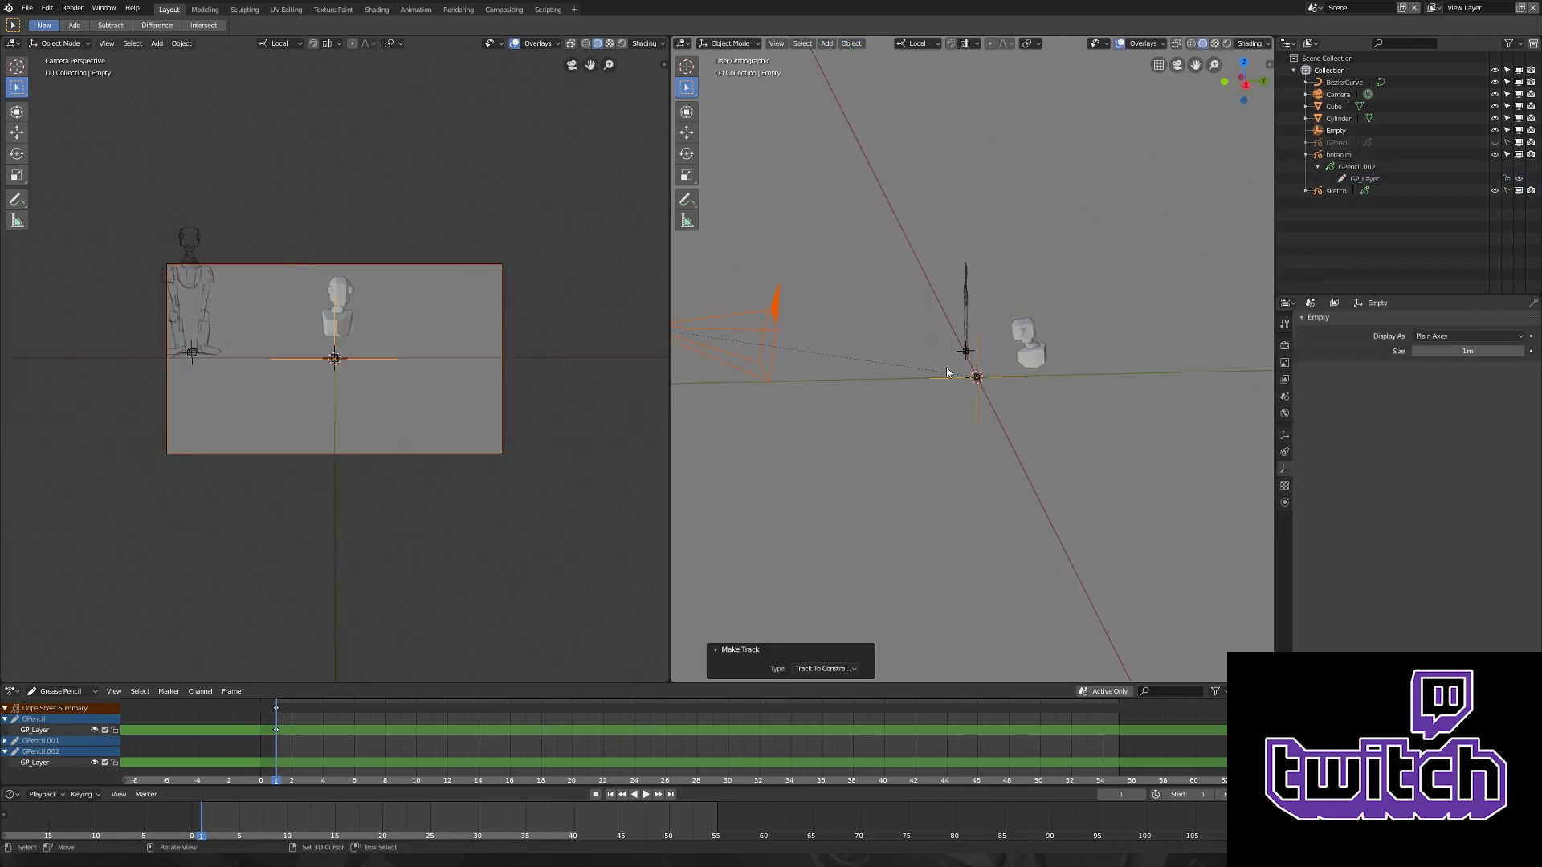
- Raise the empty along Z, and move the camera to look at the robot from a low front angle
{"action": "key", "text": "g"}
{"action": "key", "text": "z"}
{"action": "left_click", "coordinate": [1042, 375]}
{"action": "left_click", "coordinate": [883, 322]}
{"action": "middle_click_drag", "start_coordinate": [1044, 361], "coordinate": [1004, 281]}
{"action": "key", "text": "g"}
{"action": "left_click", "coordinate": [961, 241]}
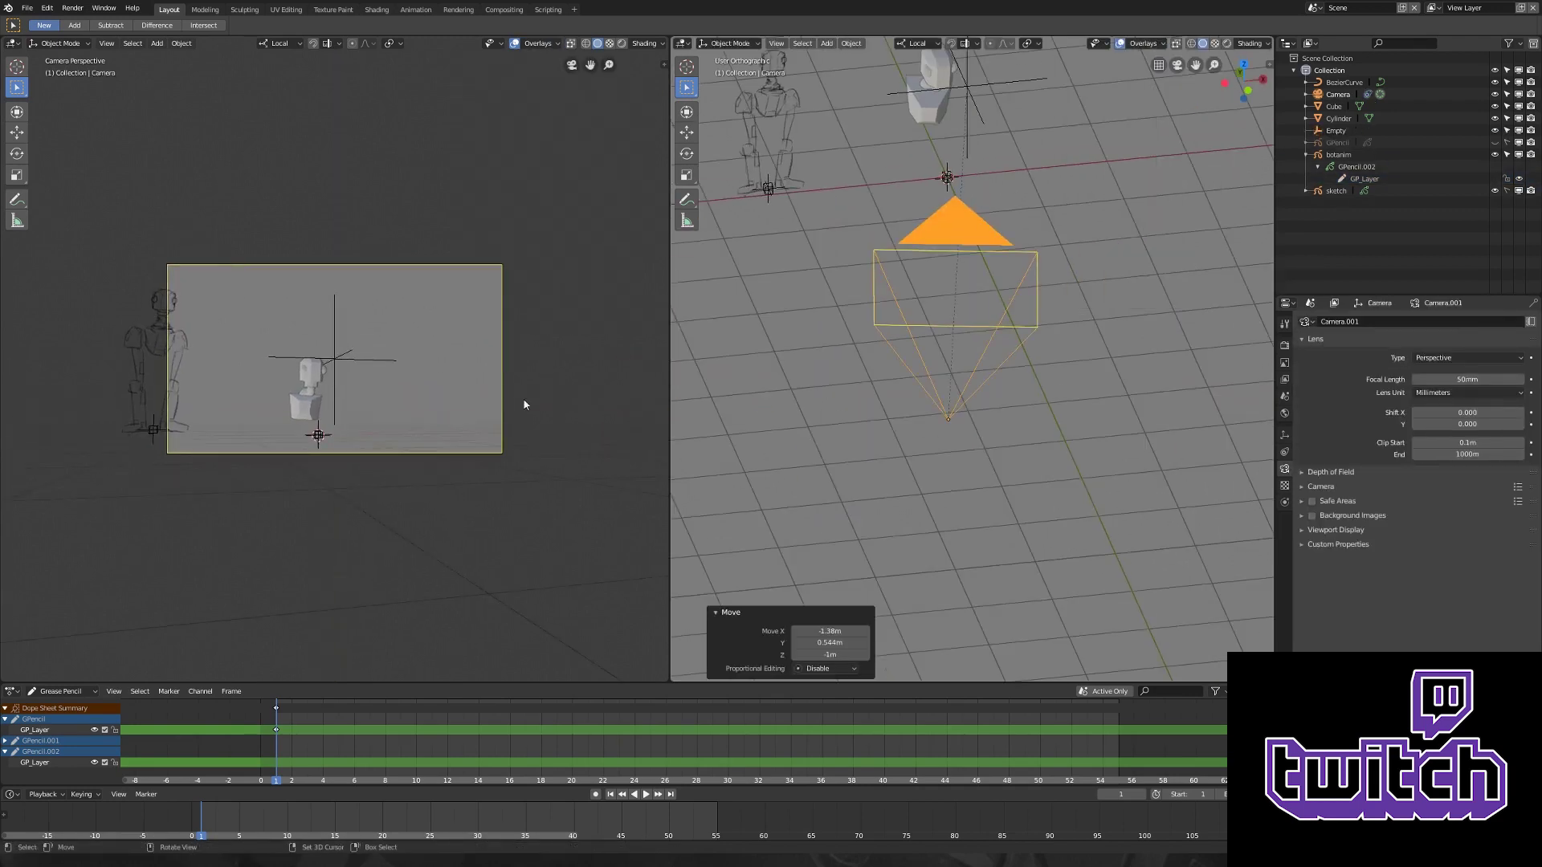
- Set the camera's focal length to 30 mm and shift the camera sideways in the front view
{"action": "key", "text": "Home"}
{"action": "key", "text": "KP_1"}
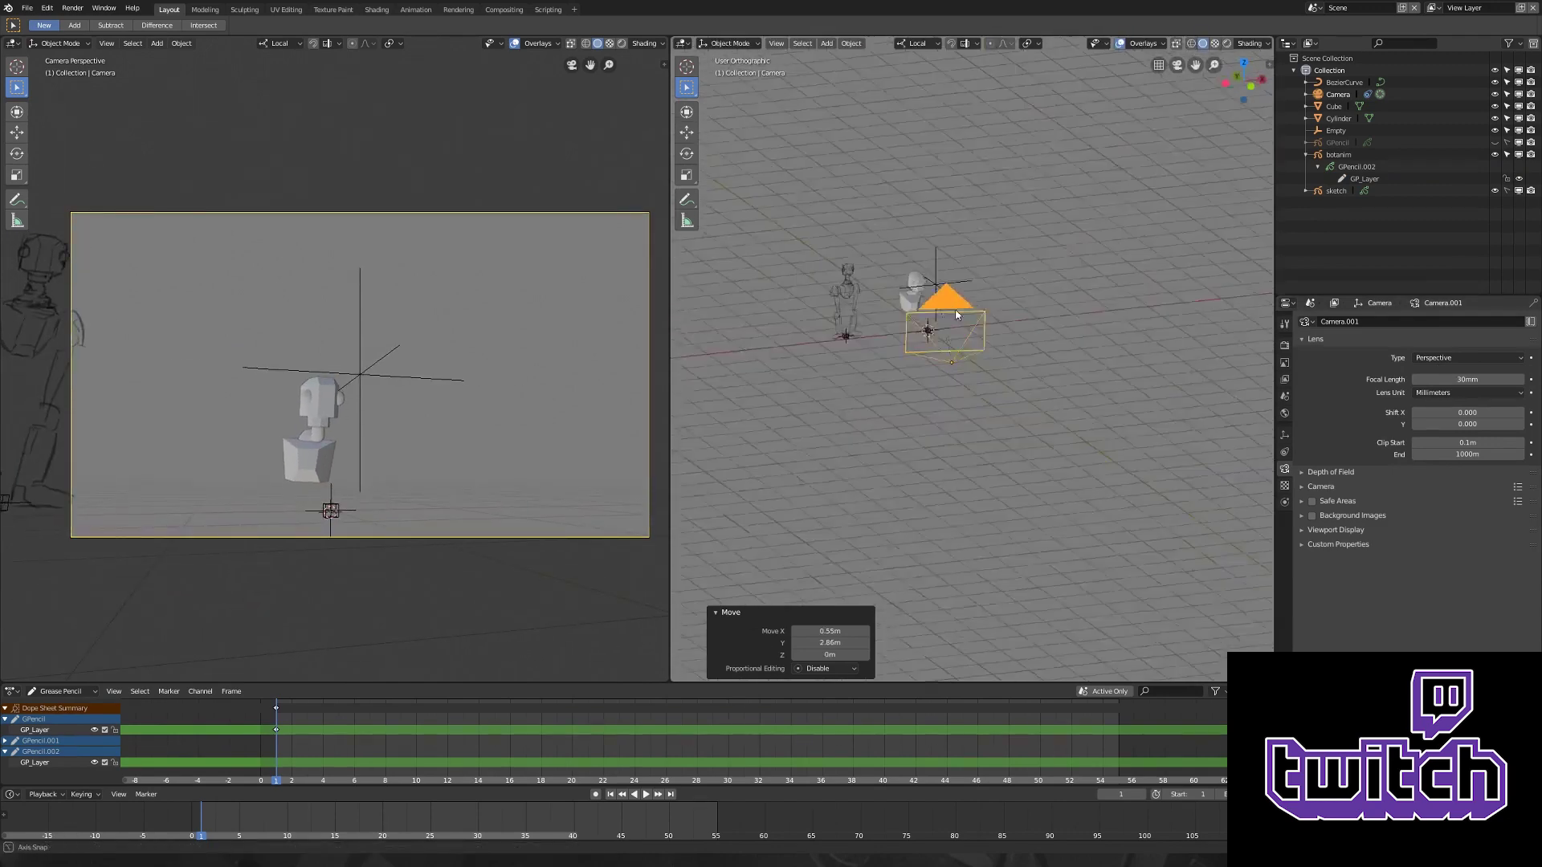
{"action": "scroll", "coordinate": [987, 337], "scroll_direction": "up", "scroll_amount": 3}
{"action": "left_click", "coordinate": [992, 337]}
{"action": "key", "text": "g"}
{"action": "left_click", "coordinate": [995, 336]}
{"action": "left_click", "coordinate": [940, 318]}
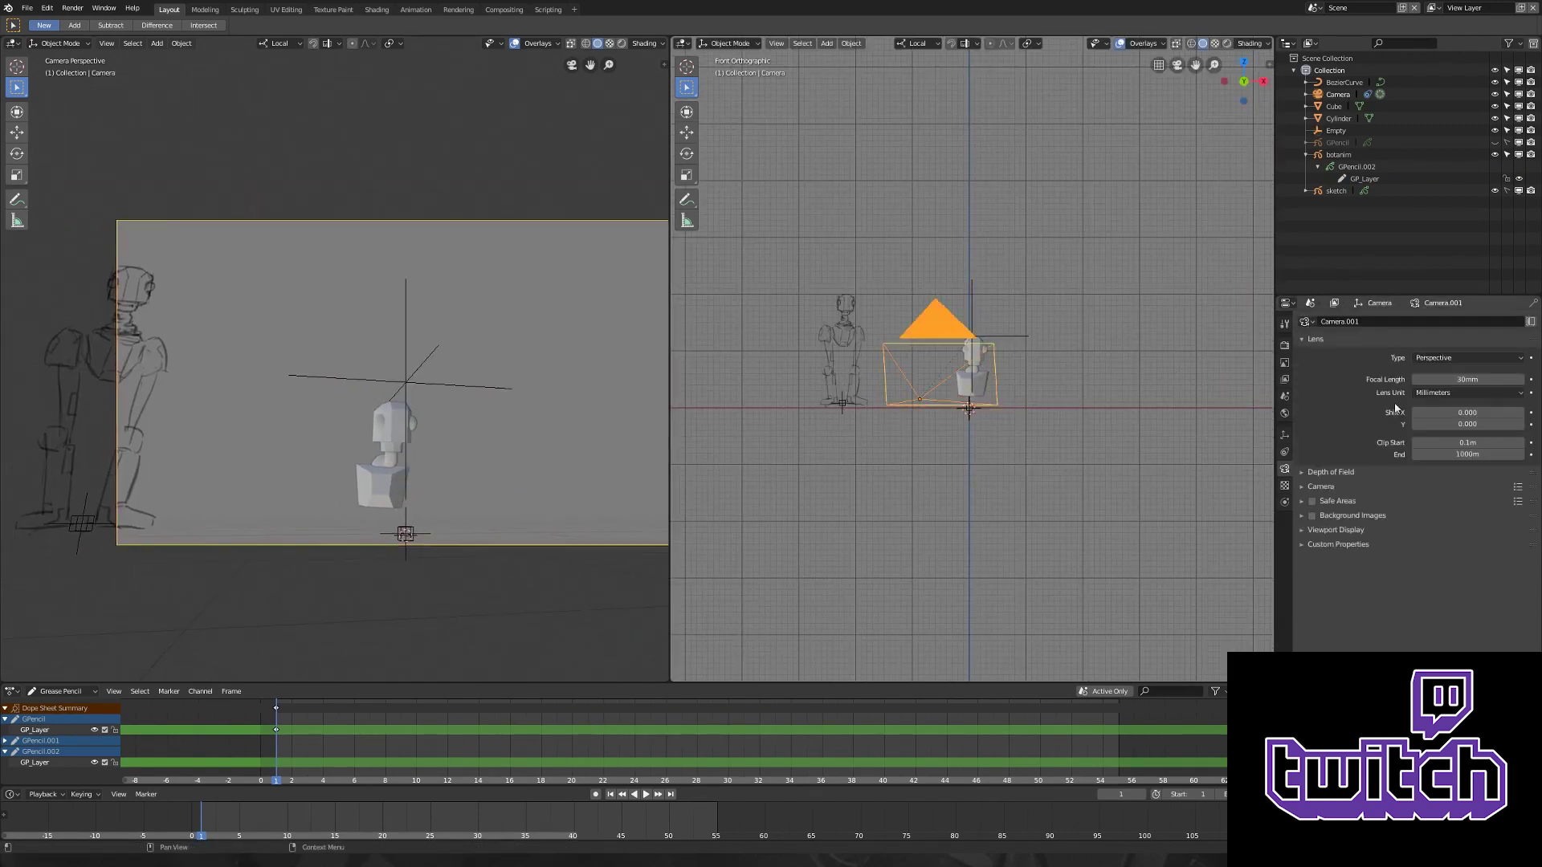
- Set the camera's focal length to 35 mm and reposition the camera in the side view
{"action": "key", "text": "KP_3"}
{"action": "key", "text": "g"}
{"action": "left_click", "coordinate": [1003, 345]}
- Merge the two viewports into one camera view and hide the tracking empty
{"action": "scroll", "coordinate": [534, 390], "scroll_direction": "up", "scroll_amount": 2}
{"action": "scroll", "coordinate": [534, 389], "scroll_direction": "down", "scroll_amount": 3}
{"action": "left_click_drag", "start_coordinate": [668, 679], "coordinate": [964, 679]}
{"action": "left_click", "coordinate": [1336, 130]}
{"action": "left_click", "coordinate": [1495, 130]}
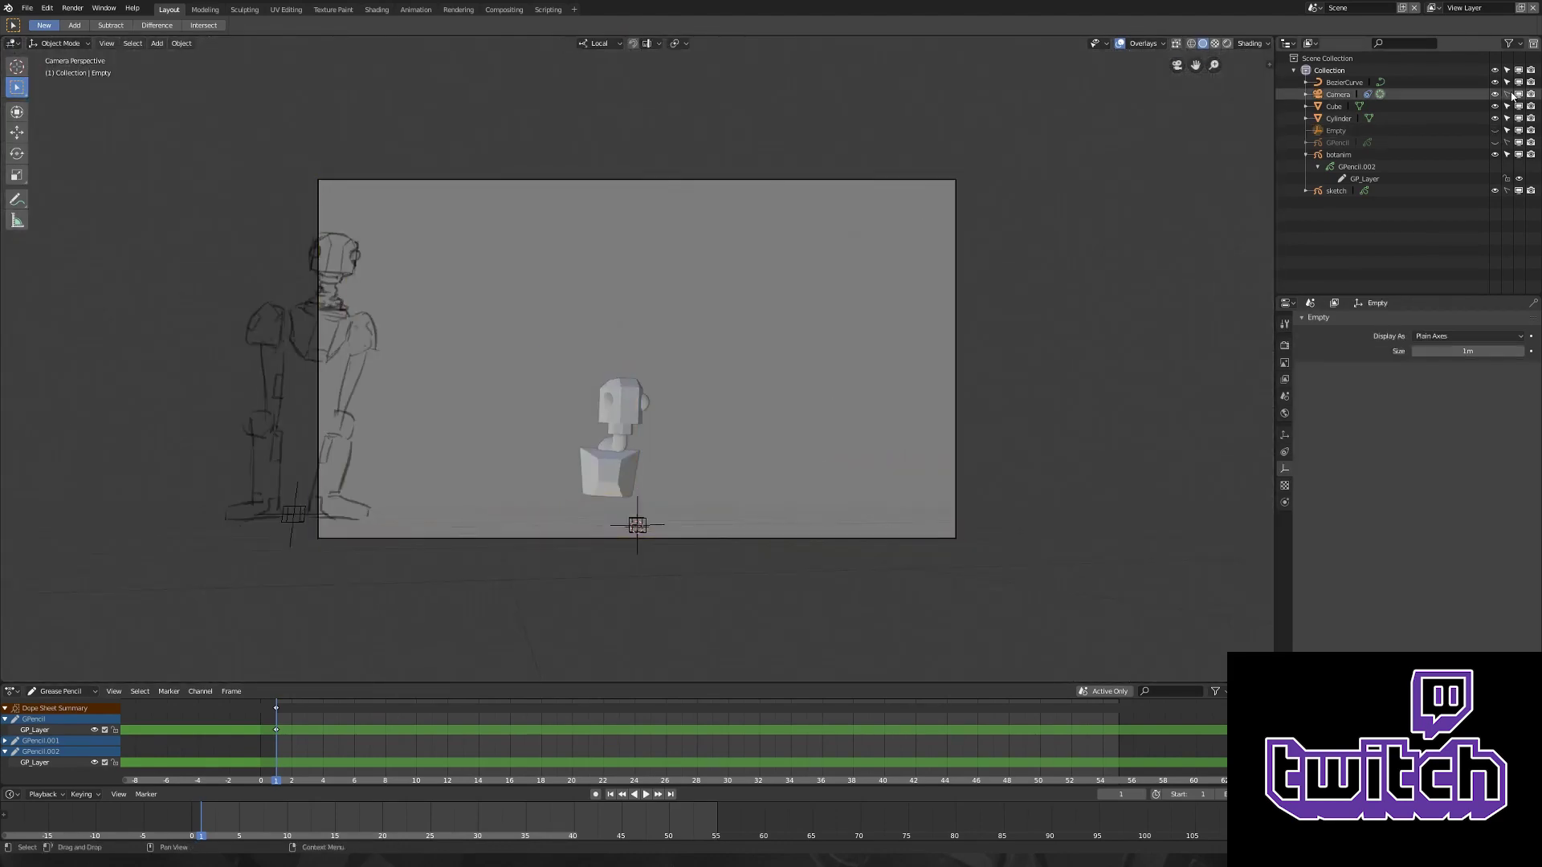
- Enable the Fade 3D Objects overlay at 0.730 for drawing on the botanim grease pencil object
{"action": "left_click", "coordinate": [1357, 167]}
{"action": "left_click", "coordinate": [1268, 43]}
{"action": "left_click", "coordinate": [1163, 43]}
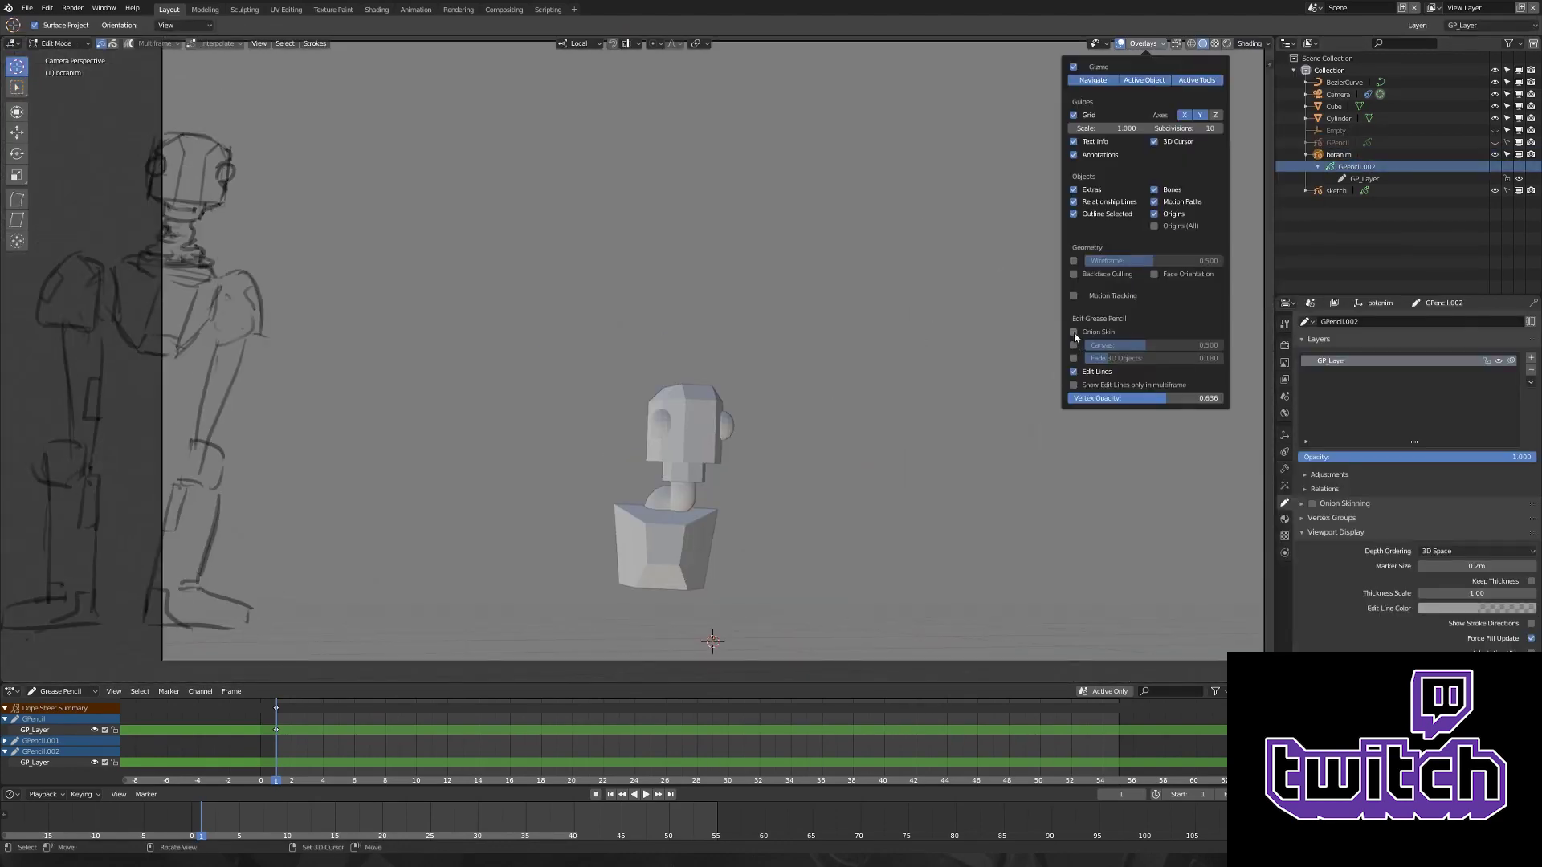
{"action": "left_click_drag", "start_coordinate": [1149, 358], "coordinate": [1180, 358]}
{"action": "key", "text": "Tab"}
{"action": "key", "text": "KP_1"}
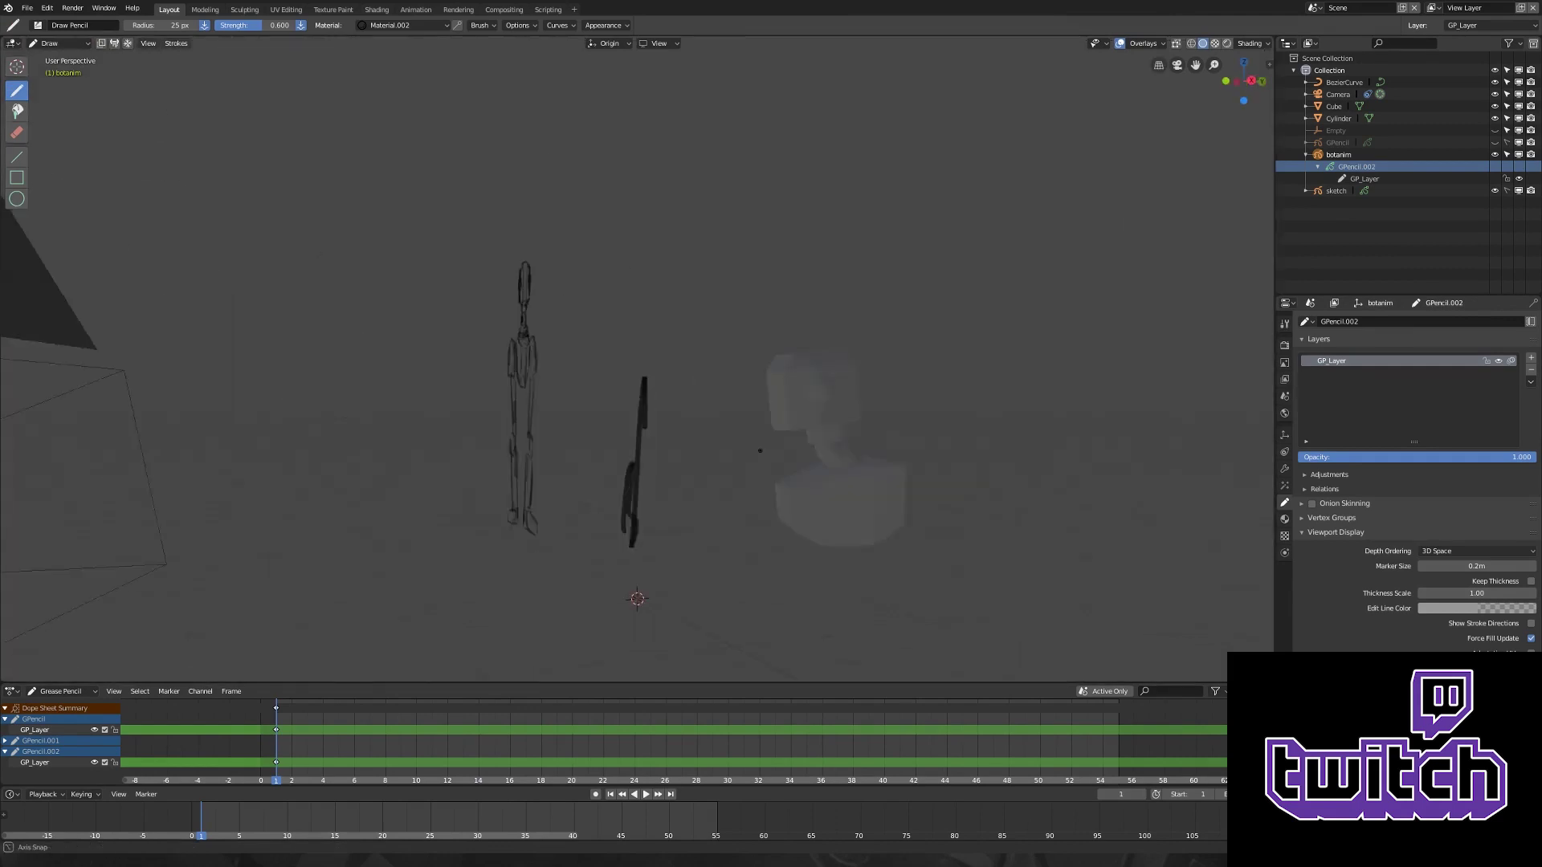
{"action": "left_click", "coordinate": [835, 579]}
{"action": "key", "text": "KP_0"}
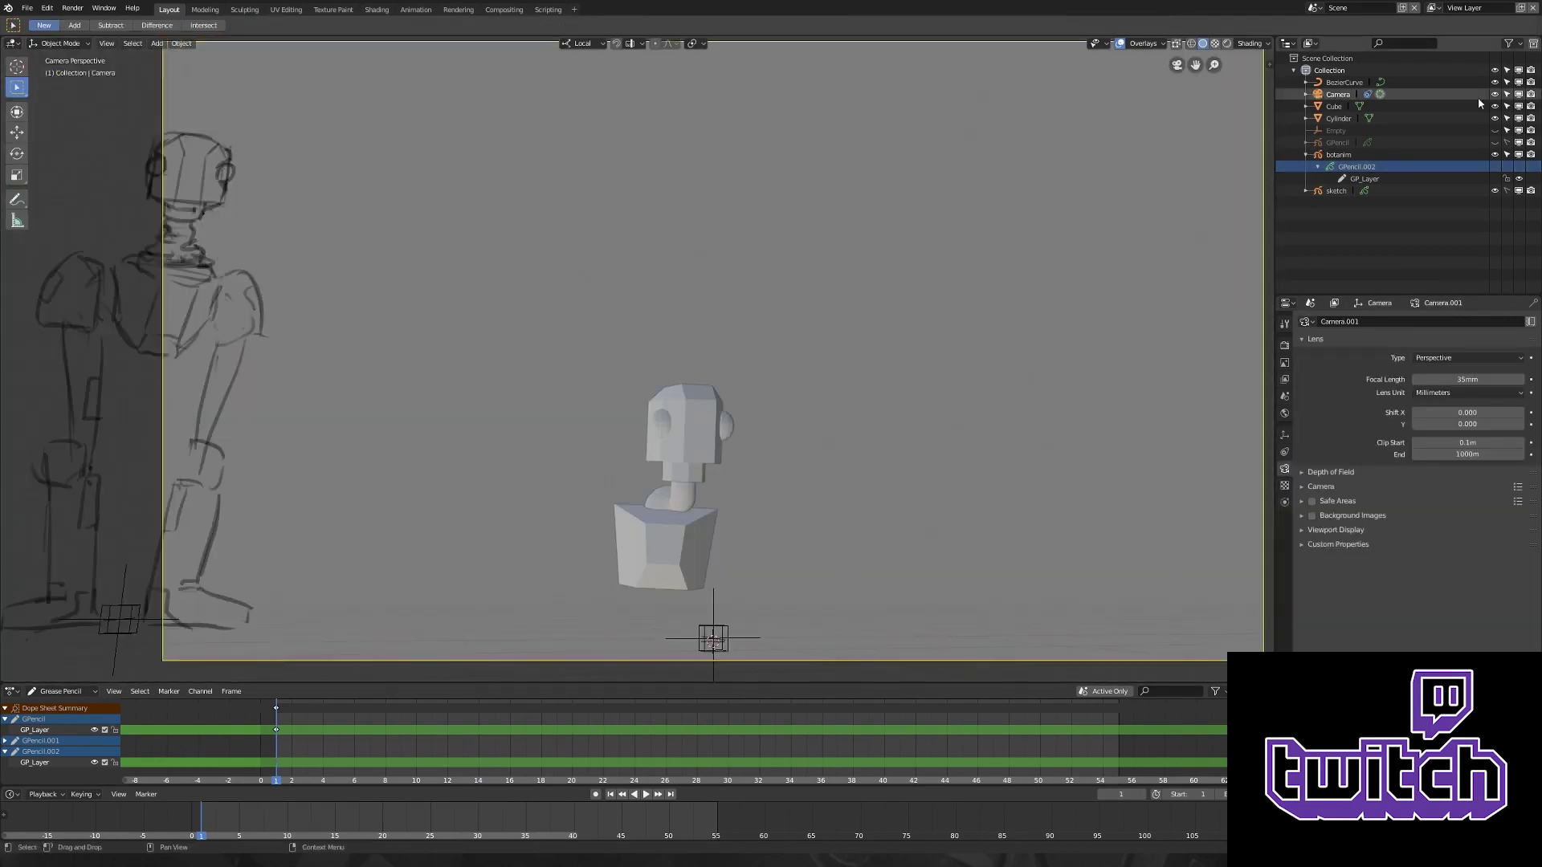
- Move the sketch drawing fully inside the camera frame beside the modelled robot
{"action": "left_click", "coordinate": [1443, 193]}
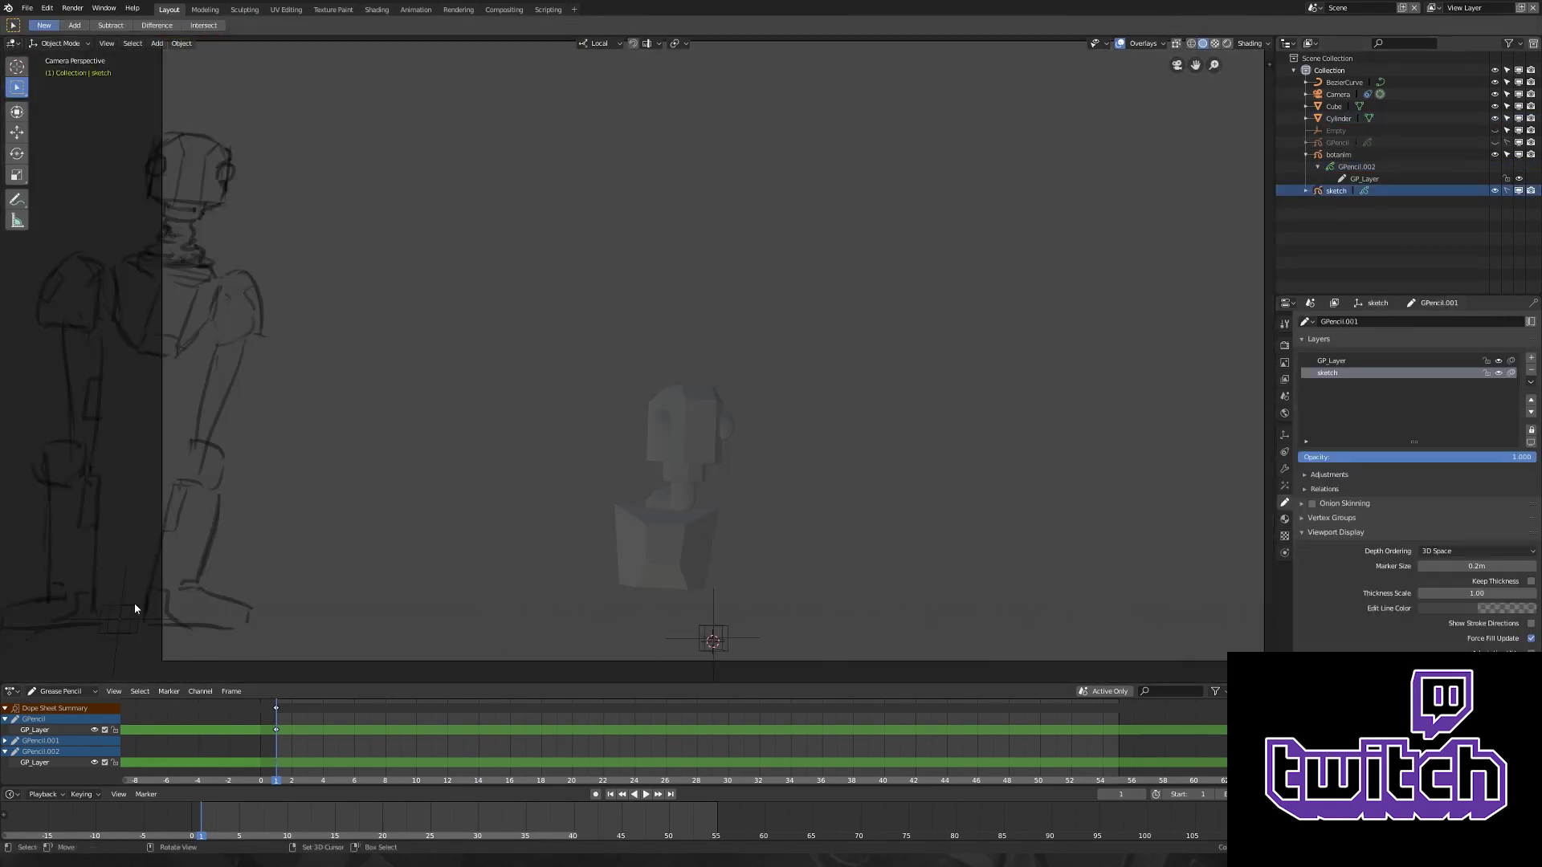
{"action": "key", "text": "g"}
{"action": "key", "text": "Return"}
{"action": "left_click", "coordinate": [1338, 154]}
{"action": "key", "text": "ctrl+Tab"}
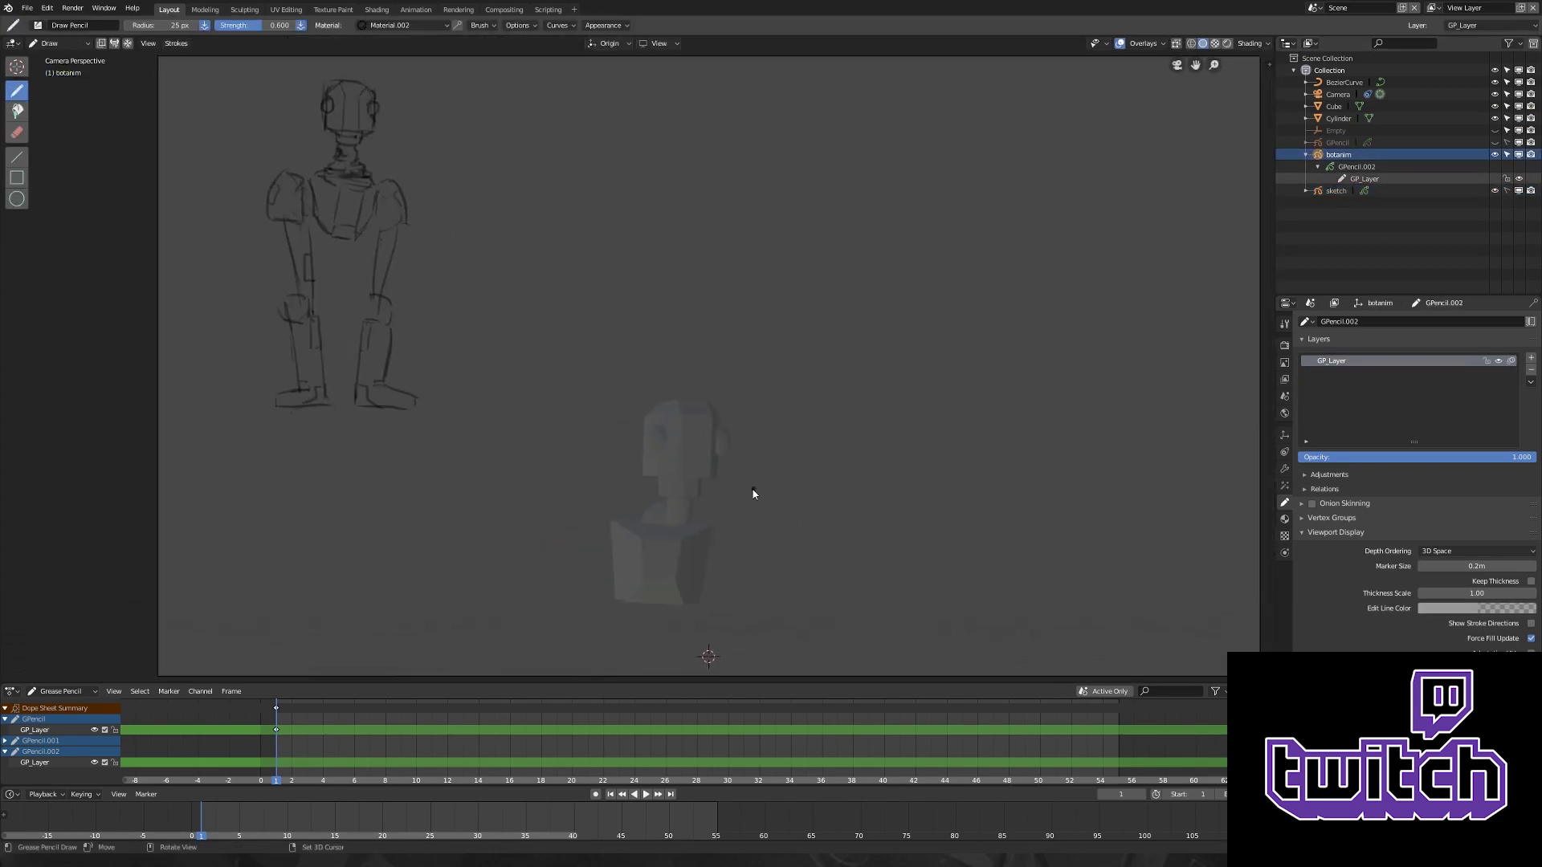
{"action": "key", "text": "ctrl+Tab"}
{"action": "left_click", "coordinate": [317, 317]}
{"action": "key", "text": "g"}
{"action": "left_click", "coordinate": [630, 482]}
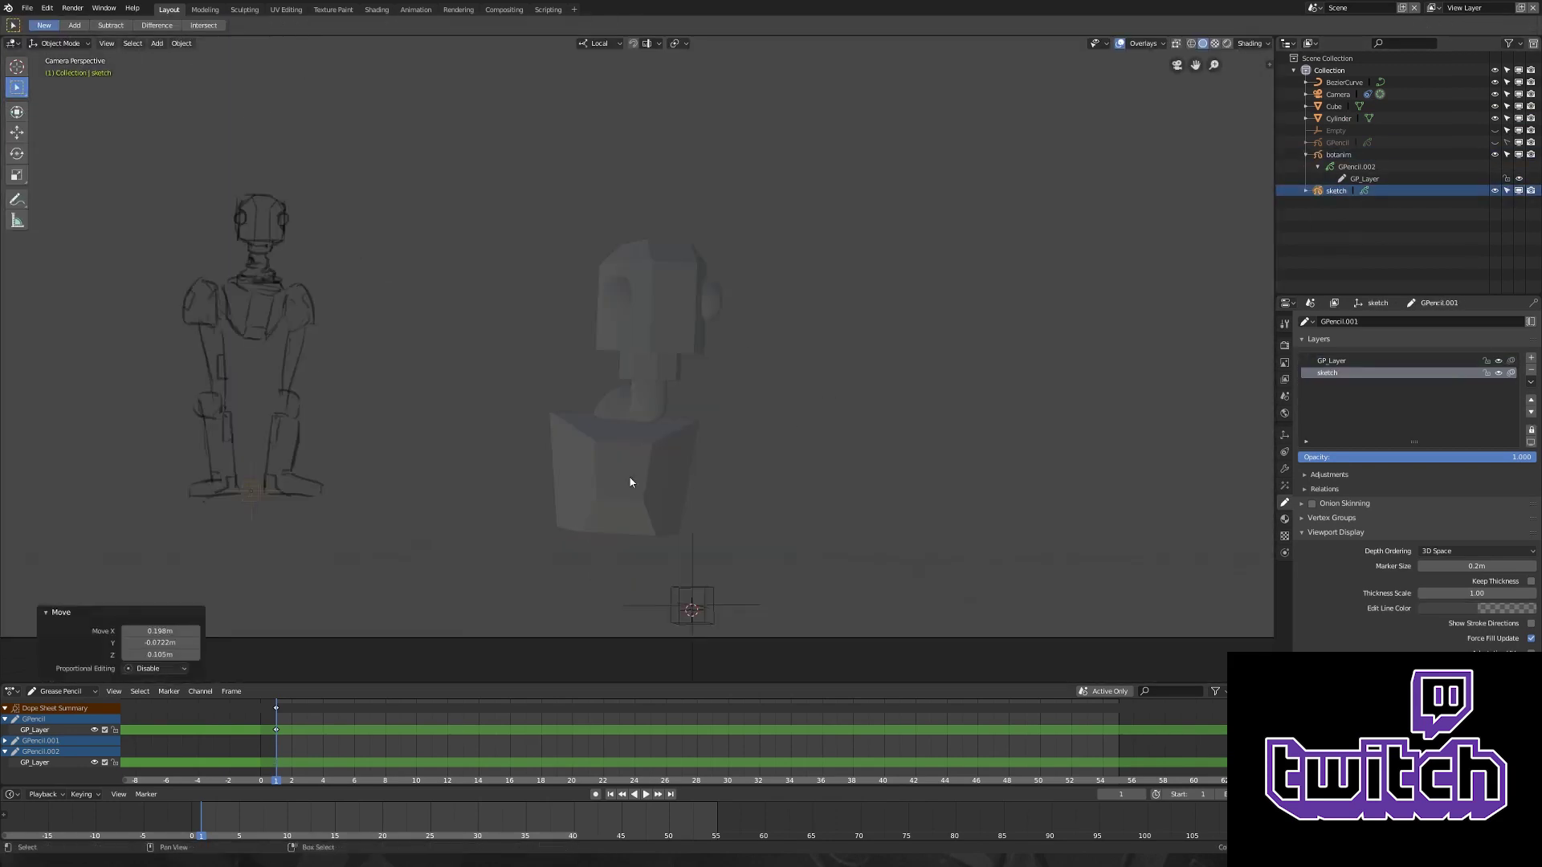
- Draw the head, eye and chest outlines over the faded model in botanim, undoing stray strokes
{"action": "key", "text": "ctrl+z"}
{"action": "key", "text": "ctrl+z"}
{"action": "key", "text": "ctrl+z"}
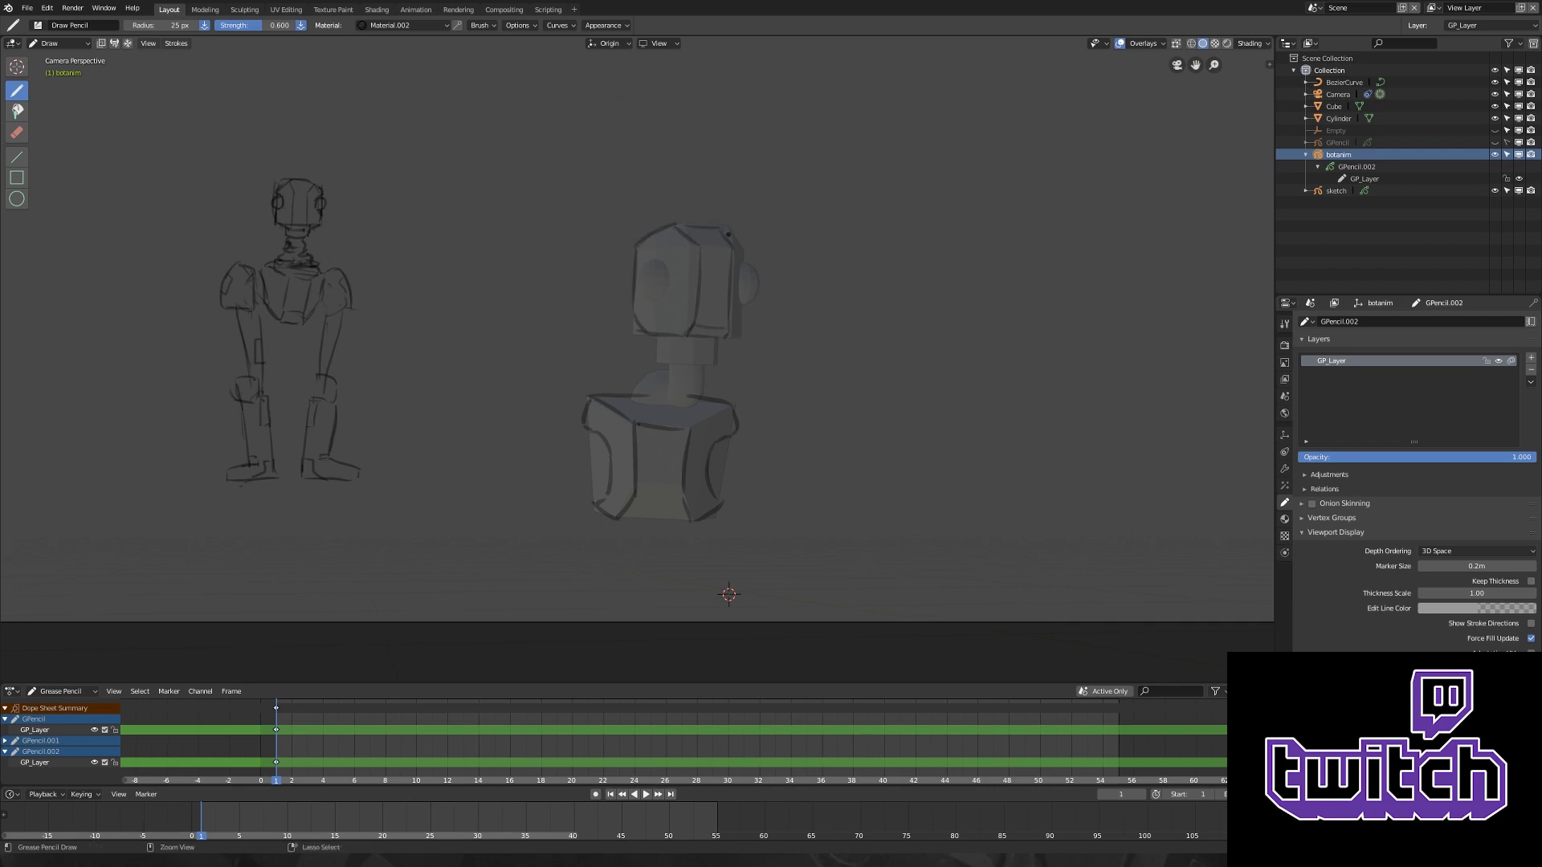
{"action": "key", "text": "ctrl+Tab"}
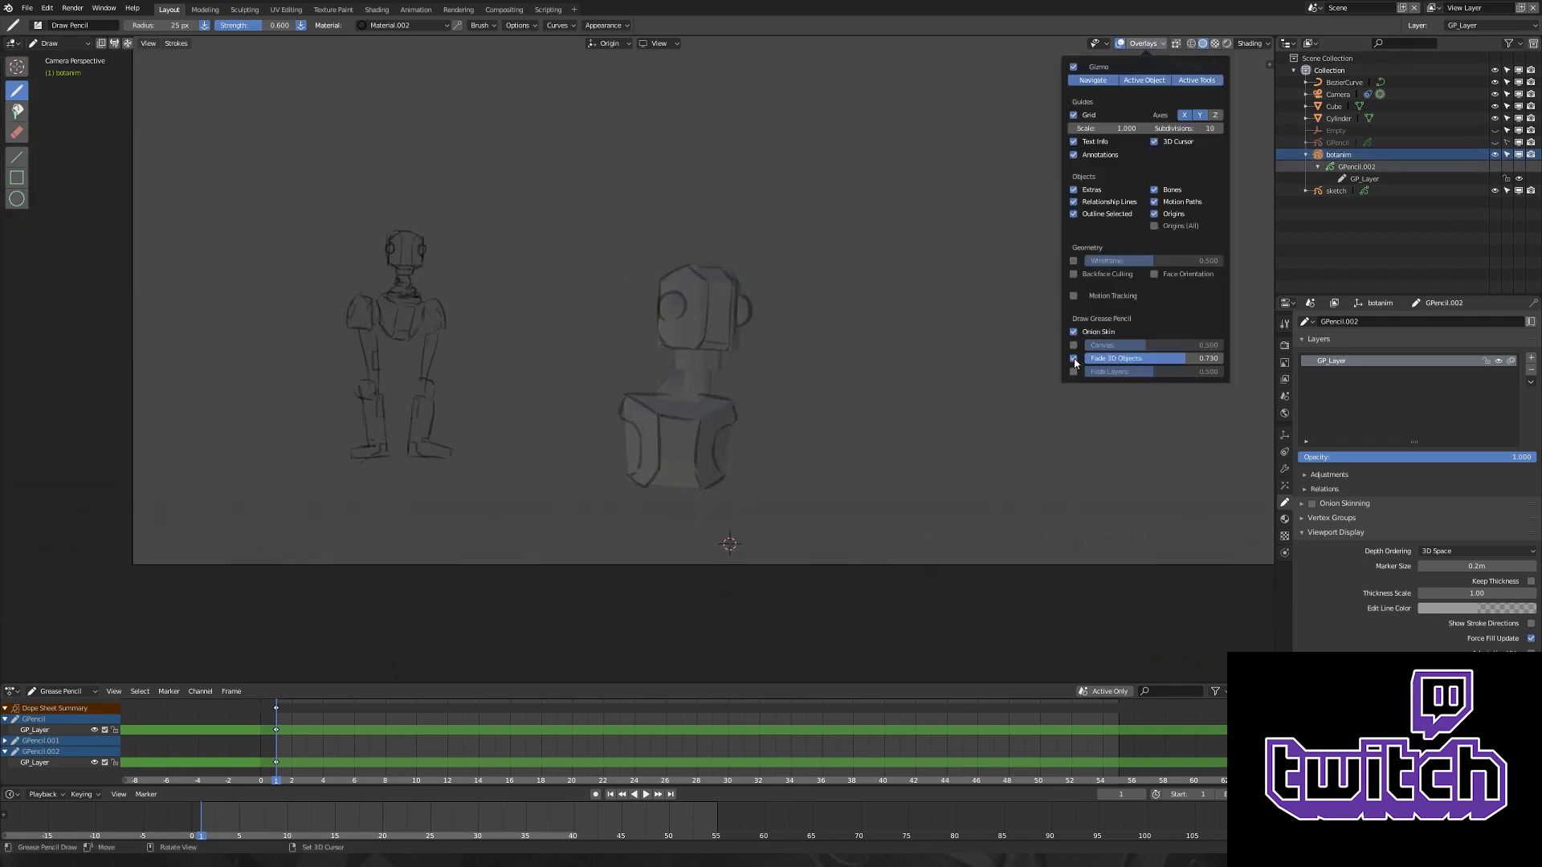
- Move the modelled parts into a new 3dref collection and rename them neck, torso and head
{"action": "left_click", "coordinate": [1329, 112]}
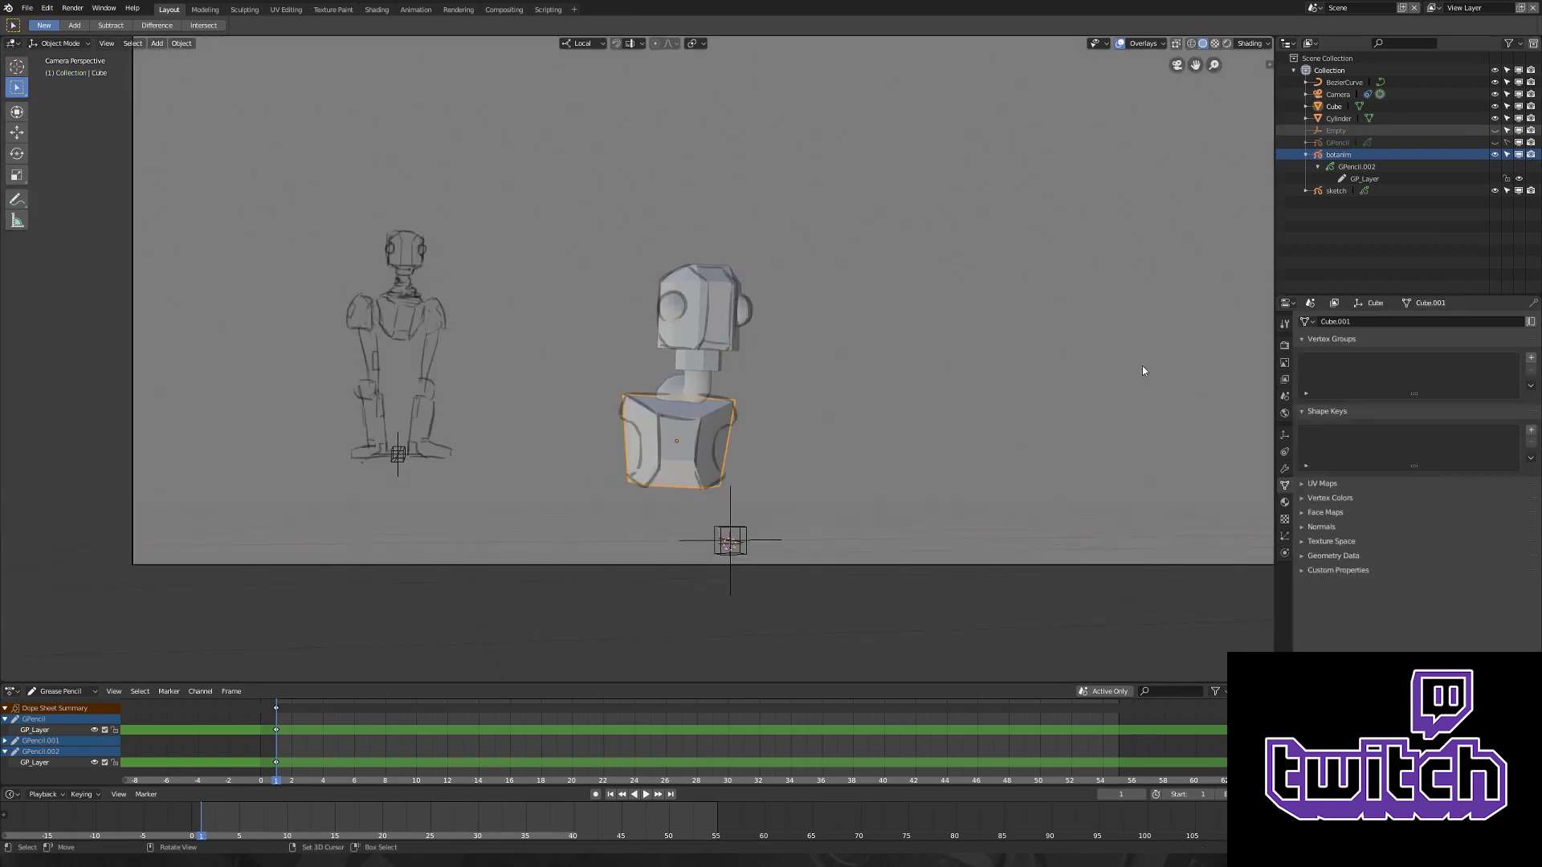
{"action": "left_click_drag", "start_coordinate": [1357, 249], "coordinate": [1334, 204]}
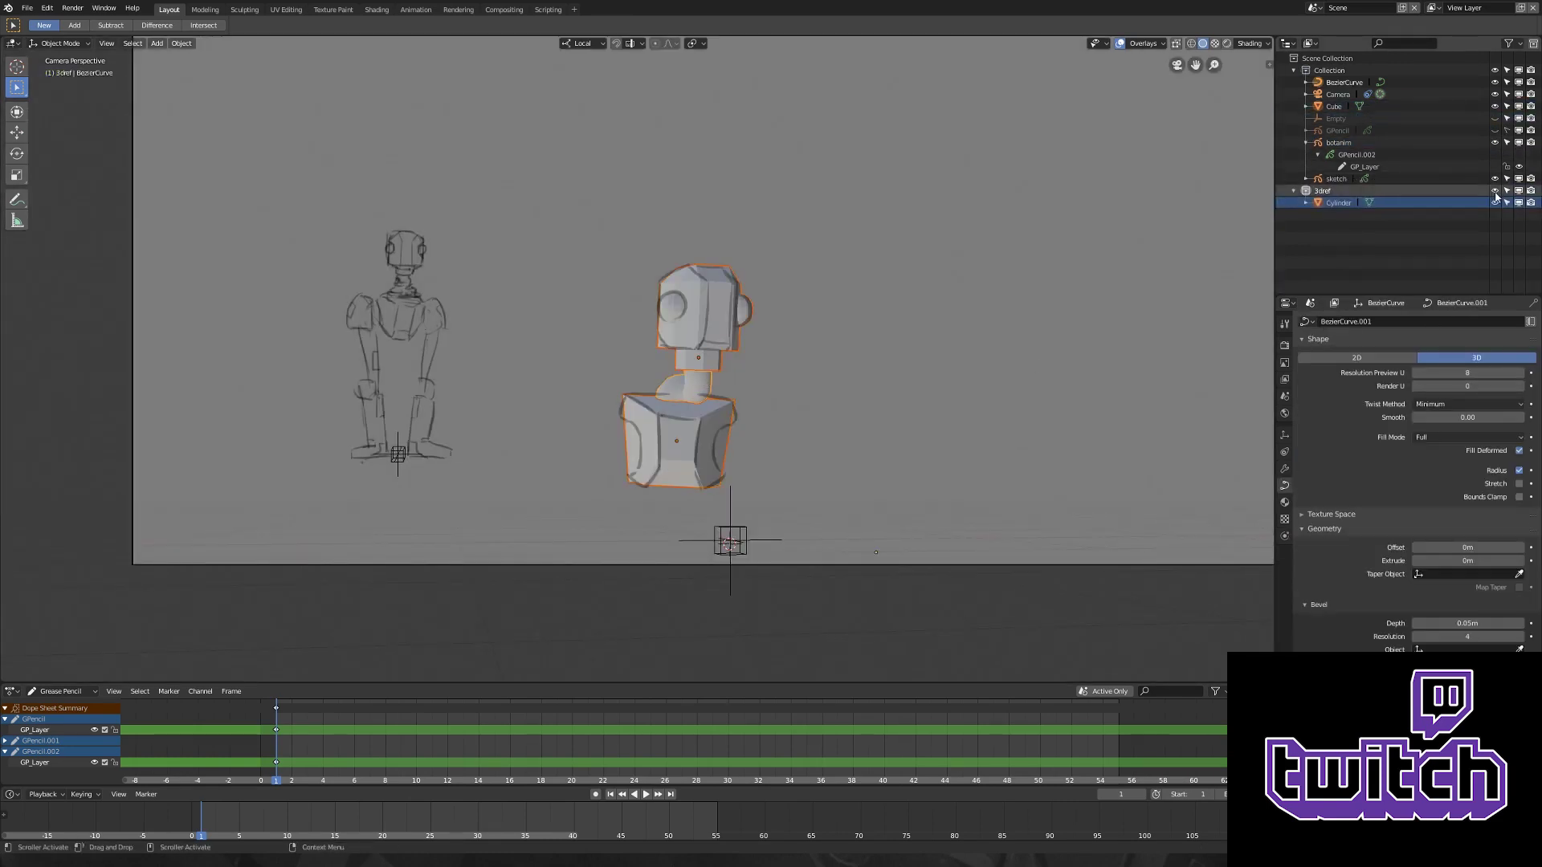
{"action": "left_click", "coordinate": [1344, 83]}
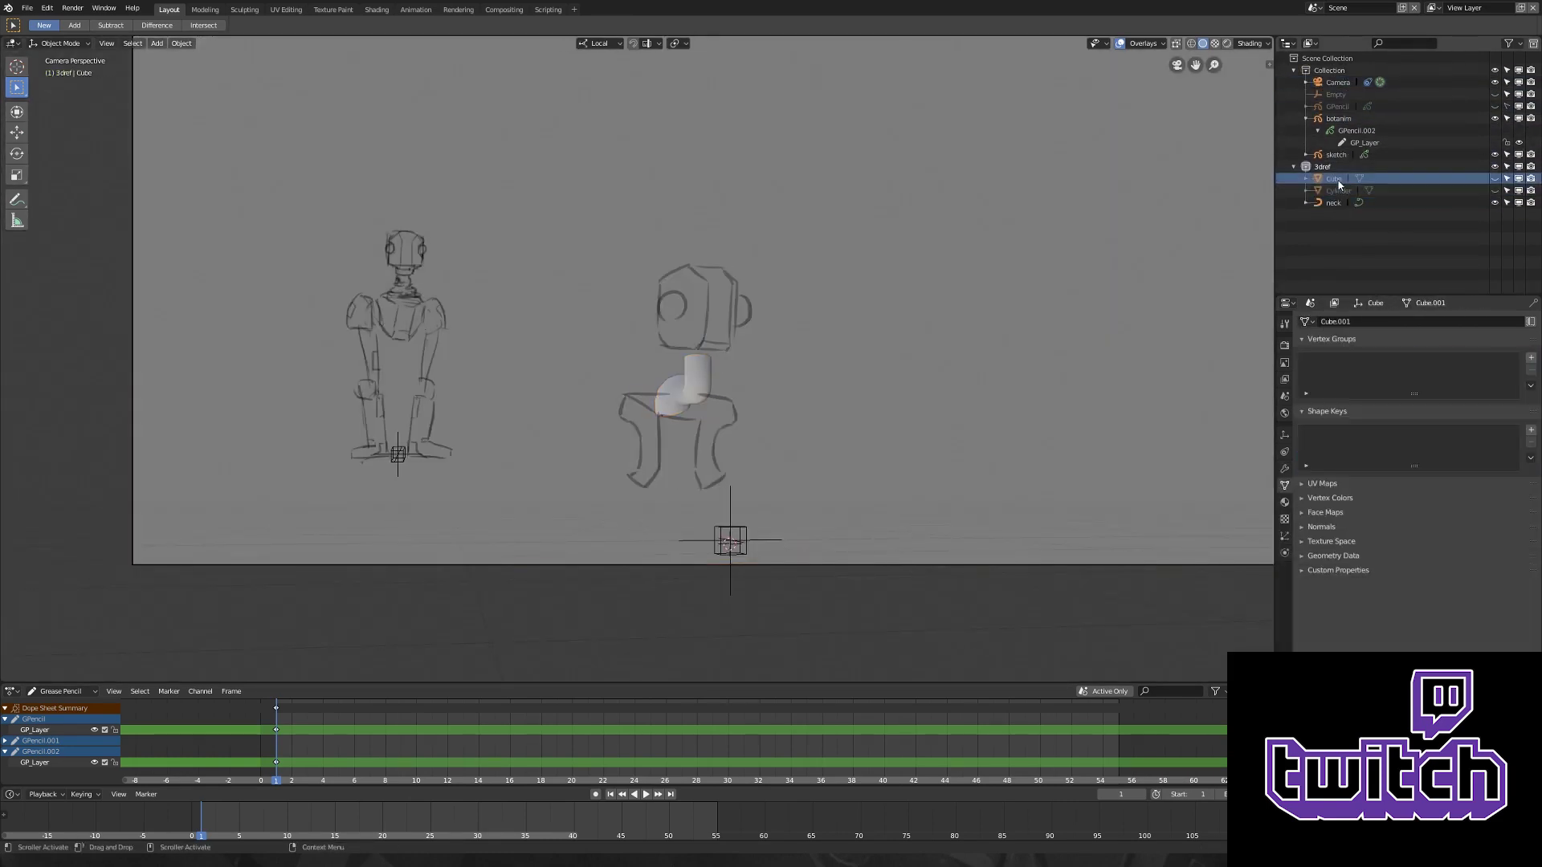
{"action": "left_click", "coordinate": [1329, 178]}
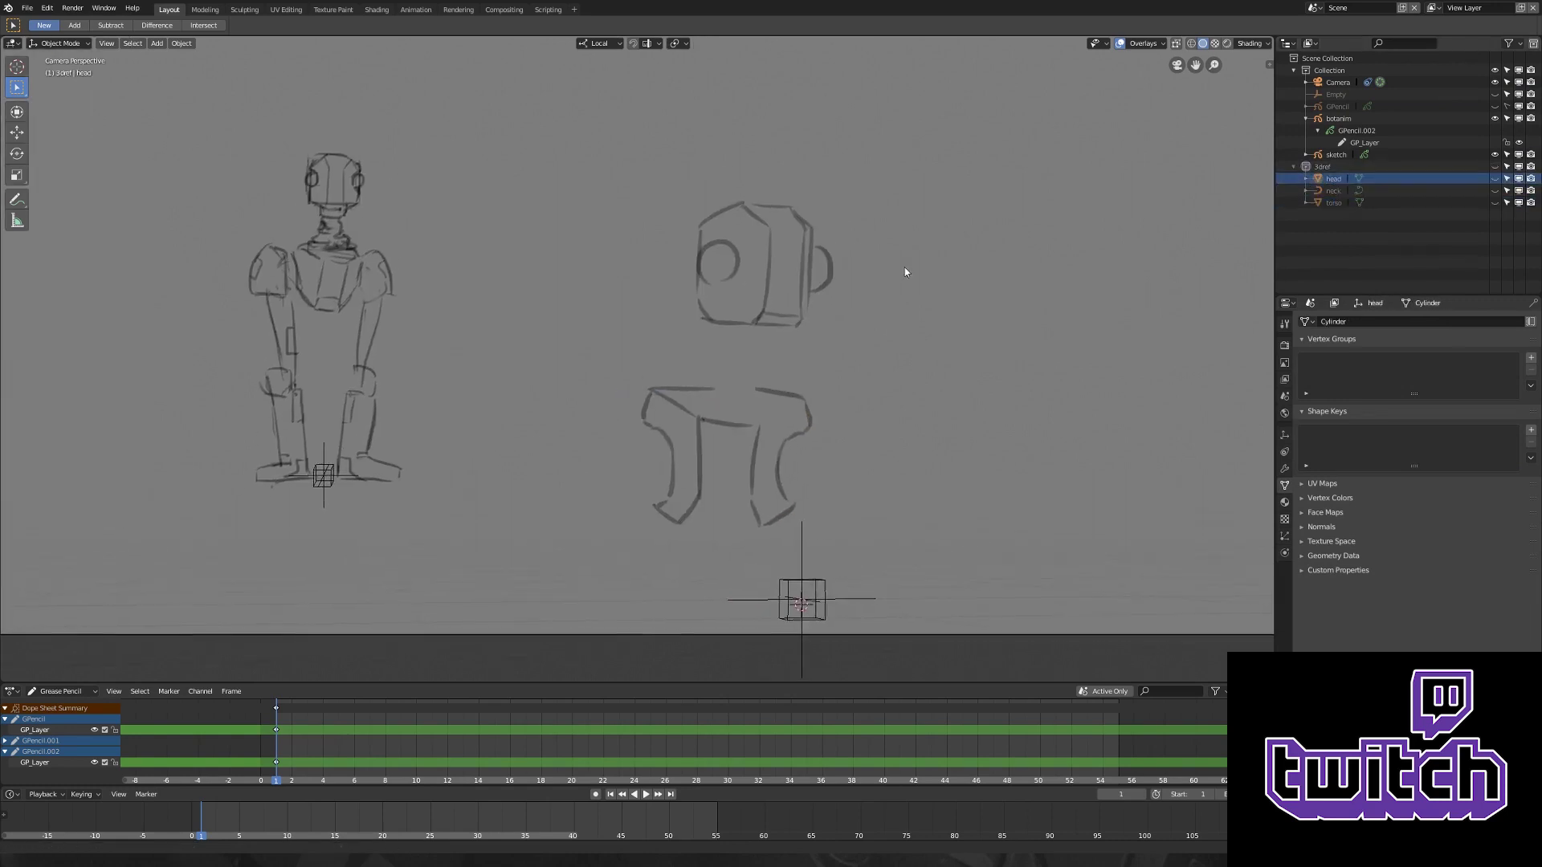
- Draw round shoulder joints on both sides of the chest in botanim
{"action": "left_click", "coordinate": [1338, 118]}
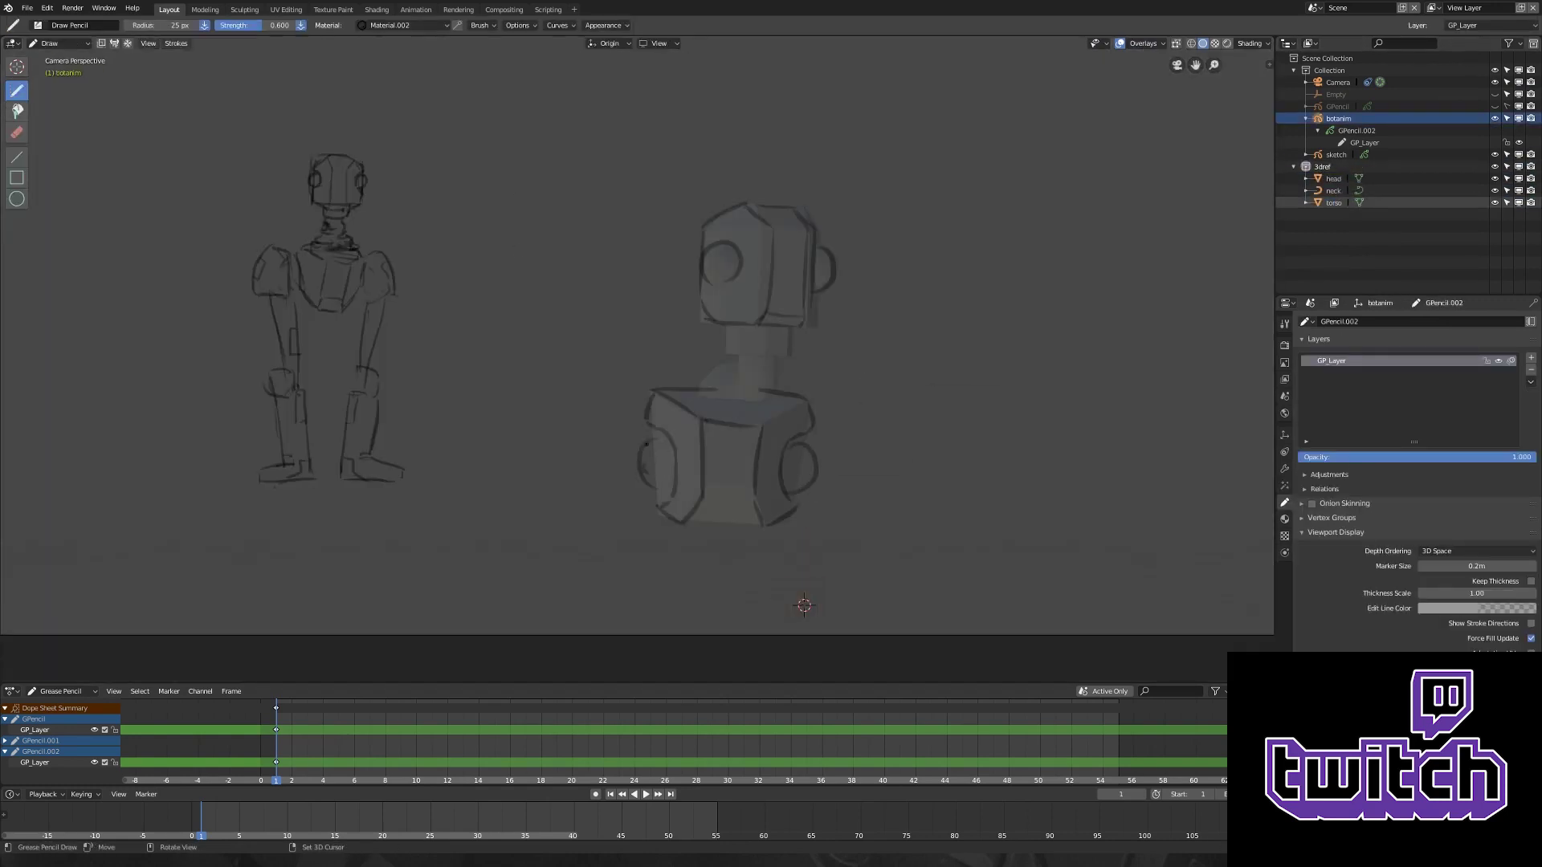
{"action": "key", "text": "KP_0"}
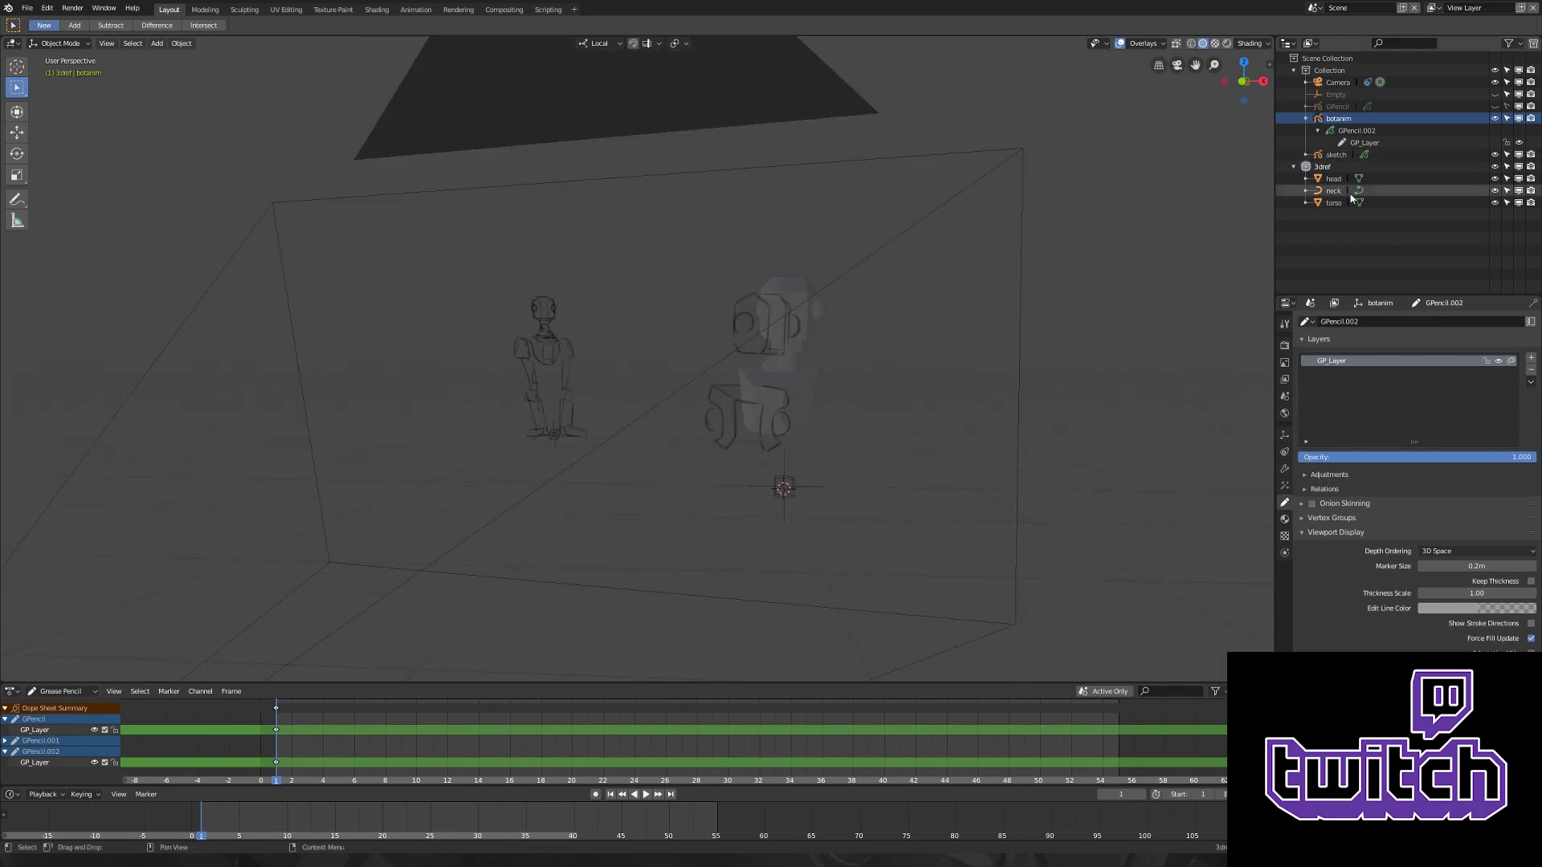
- Add a plane to the 3dref collection and divide it with three loop cuts
{"action": "mouse_move", "coordinate": [950, 330]}
{"action": "middle_mouse_down"}
{"action": "mouse_move", "coordinate": [852, 341]}
{"action": "mouse_move", "coordinate": [875, 233]}
{"action": "middle_mouse_up"}
{"action": "key", "text": "shift+a"}
{"action": "mouse_move", "coordinate": [948, 347]}
{"action": "left_click", "coordinate": [1000, 242]}
{"action": "key", "text": "Tab"}
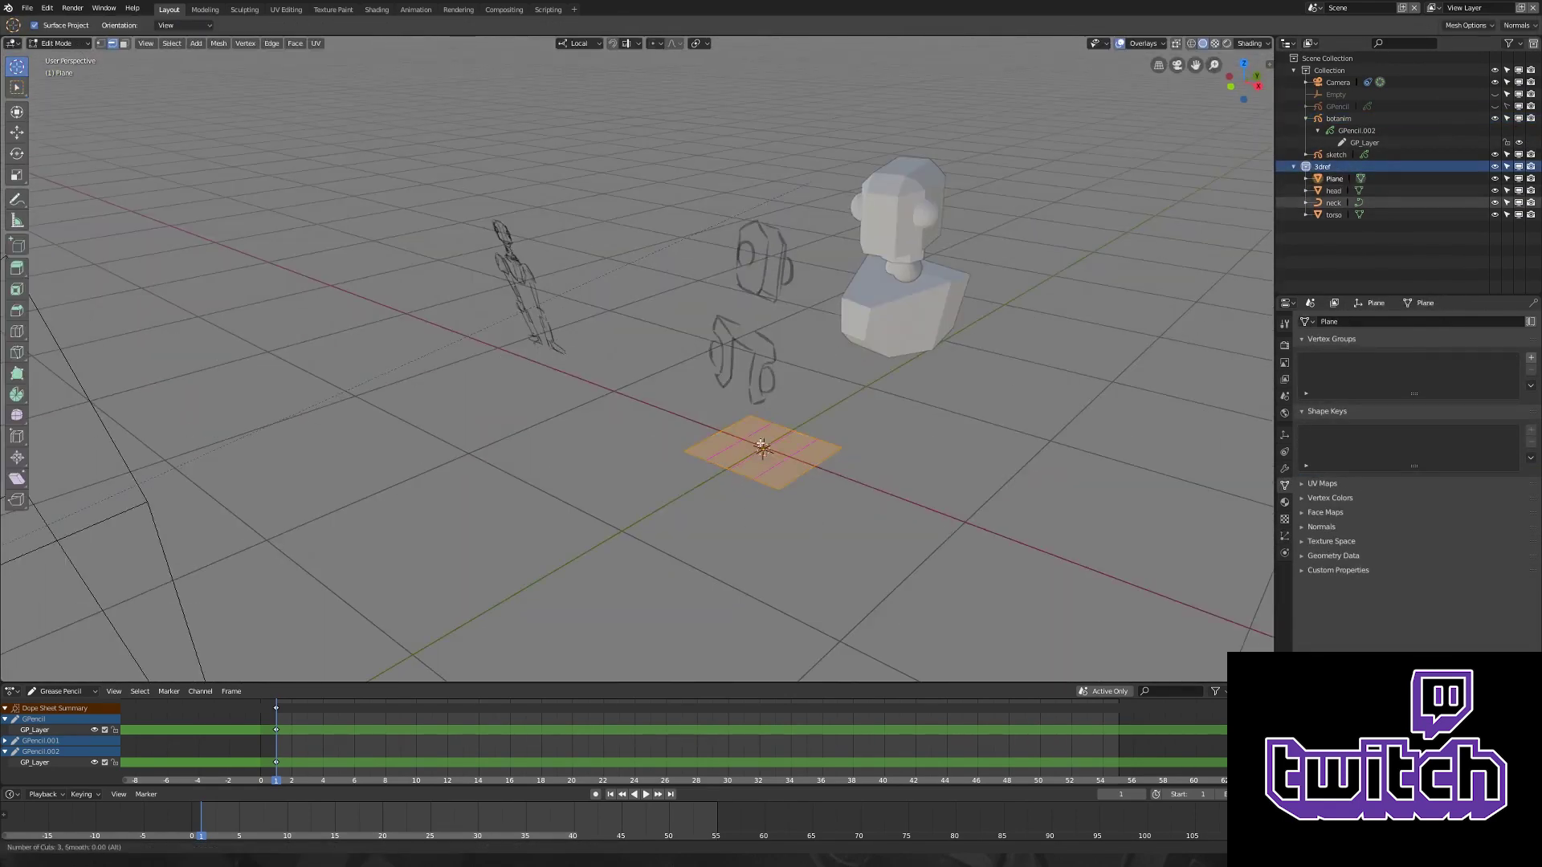
{"action": "scroll", "coordinate": [800, 472], "scroll_direction": "up", "scroll_amount": 3}
{"action": "key", "text": "1"}
{"action": "key", "text": "a"}
{"action": "right_click", "coordinate": [733, 578]}
{"action": "left_click", "coordinate": [707, 510]}
- Bend the plane into a curved shoulder plate by moving its vertices and edges
{"action": "middle_click_drag", "start_coordinate": [612, 433], "coordinate": [803, 377]}
{"action": "left_click", "coordinate": [792, 462], "text": "ctrl"}
{"action": "middle_click_drag", "start_coordinate": [791, 462], "coordinate": [851, 449]}
{"action": "key", "text": "1"}
{"action": "right_click", "coordinate": [853, 441]}
{"action": "left_click", "coordinate": [853, 441]}
{"action": "left_click", "coordinate": [870, 455]}
{"action": "key", "text": "1"}
{"action": "key", "text": "g"}
{"action": "key", "text": "g"}
{"action": "key", "text": "Escape"}
{"action": "key", "text": "Tab"}
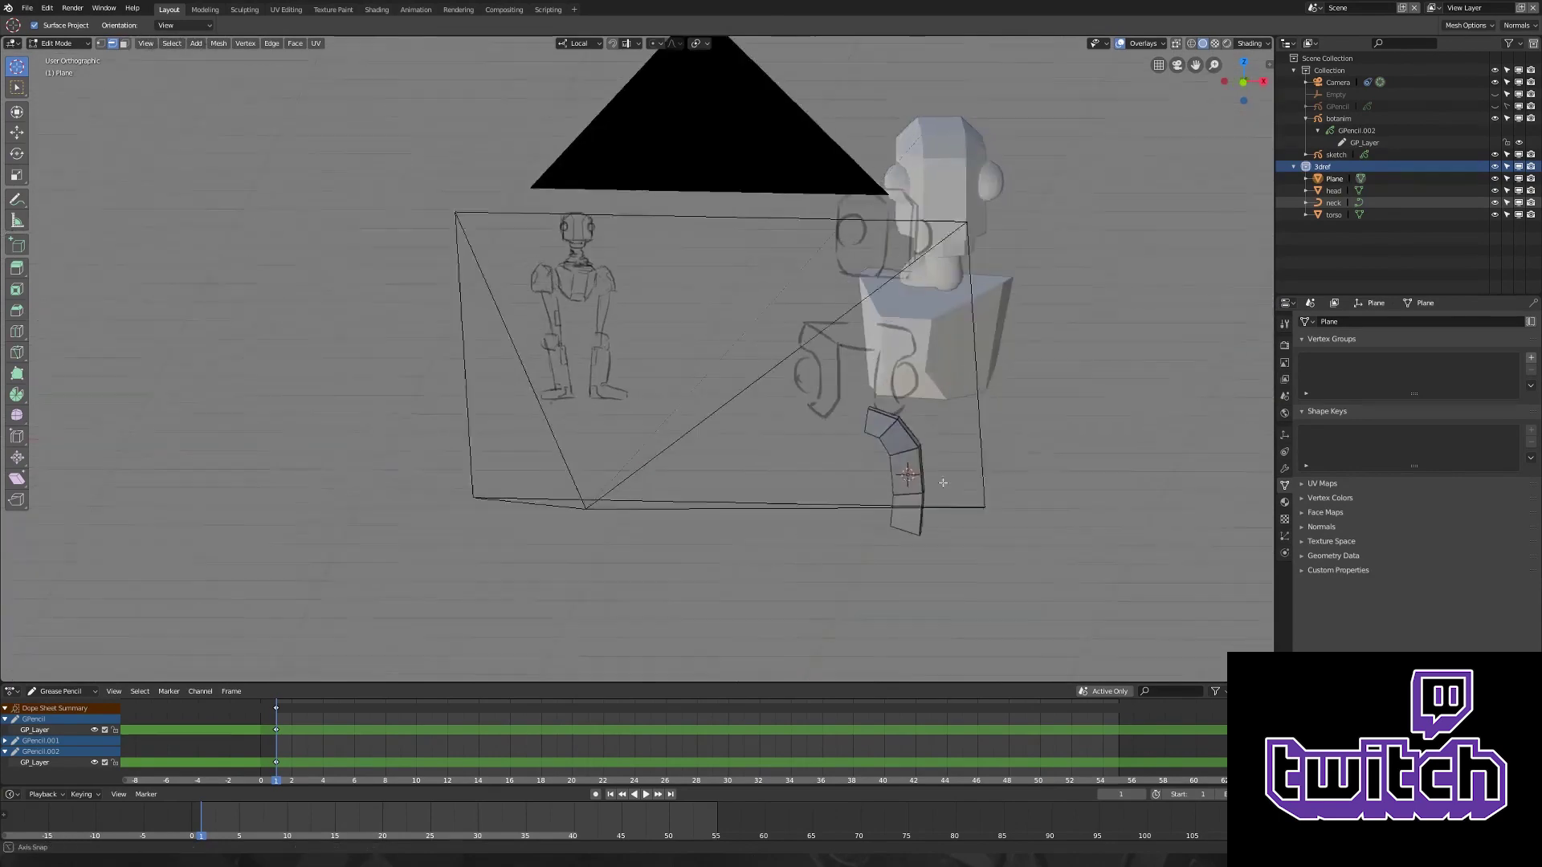
- Add a Solidify modifier with 0.17 m thickness to the shoulder plate
{"action": "left_click", "coordinate": [1284, 502]}
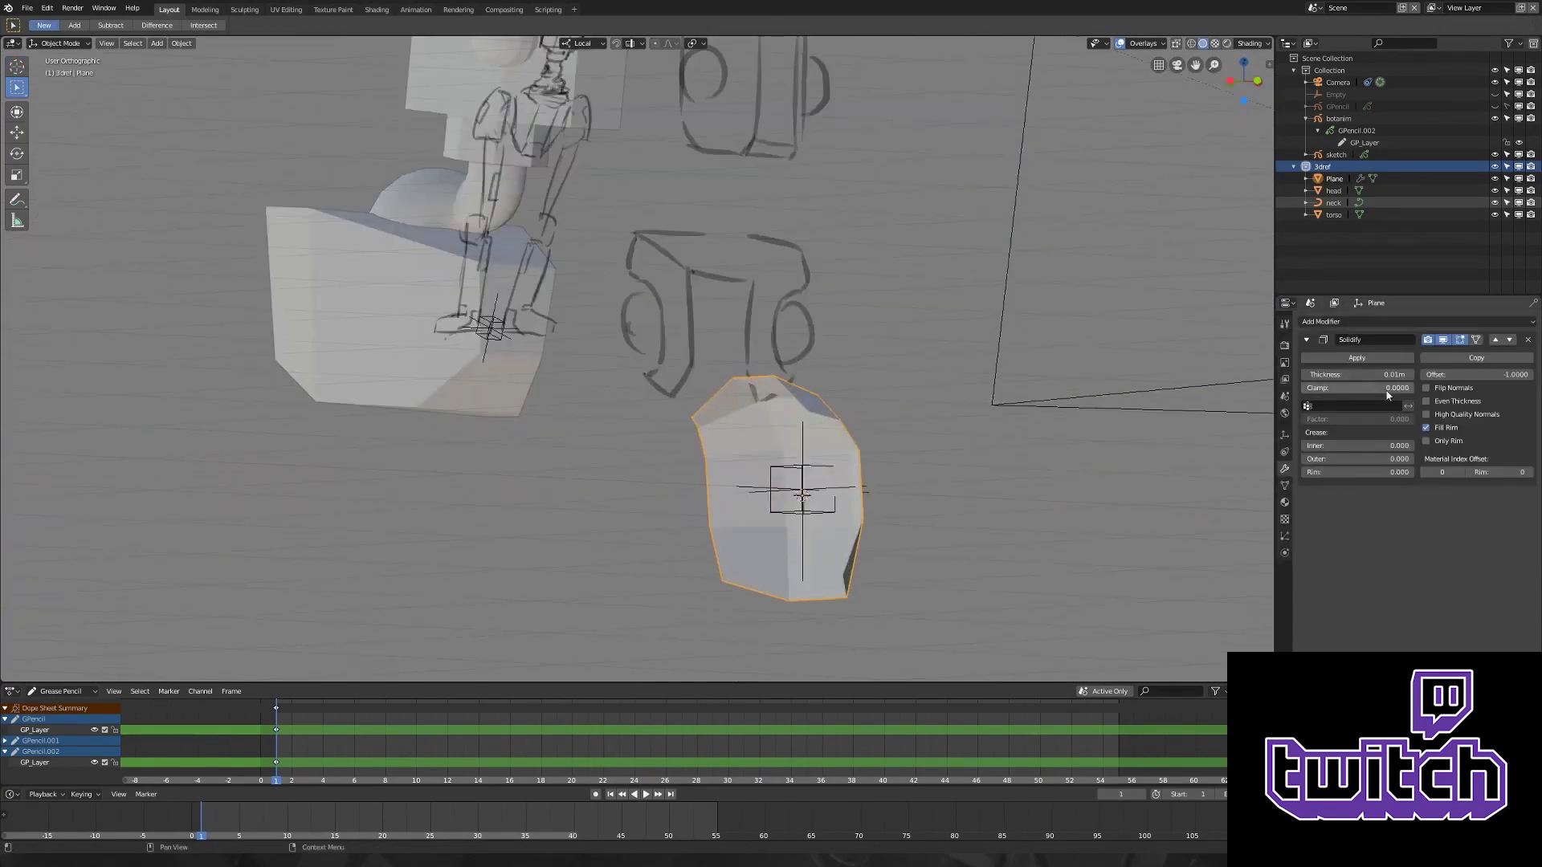
{"action": "middle_click_drag", "start_coordinate": [803, 321], "coordinate": [723, 362]}
{"action": "key", "text": "KP_0"}
- Split off a second viewport beside the camera view, and move, scale and rotate the plate onto the robot's shoulder
{"action": "key", "text": "g"}
{"action": "key", "text": "Return"}
{"action": "left_click_drag", "start_coordinate": [4, 685], "coordinate": [653, 626]}
{"action": "middle_click_drag", "start_coordinate": [964, 362], "coordinate": [1016, 440]}
{"action": "key", "text": "s"}
{"action": "left_click", "coordinate": [1077, 414]}
{"action": "key", "text": "r"}
{"action": "key", "text": "r"}
{"action": "key", "text": "Escape"}
- Duplicate the shoulder plate and mirror the copy along X to the opposite side of the chest
{"action": "key", "text": "KP_1"}
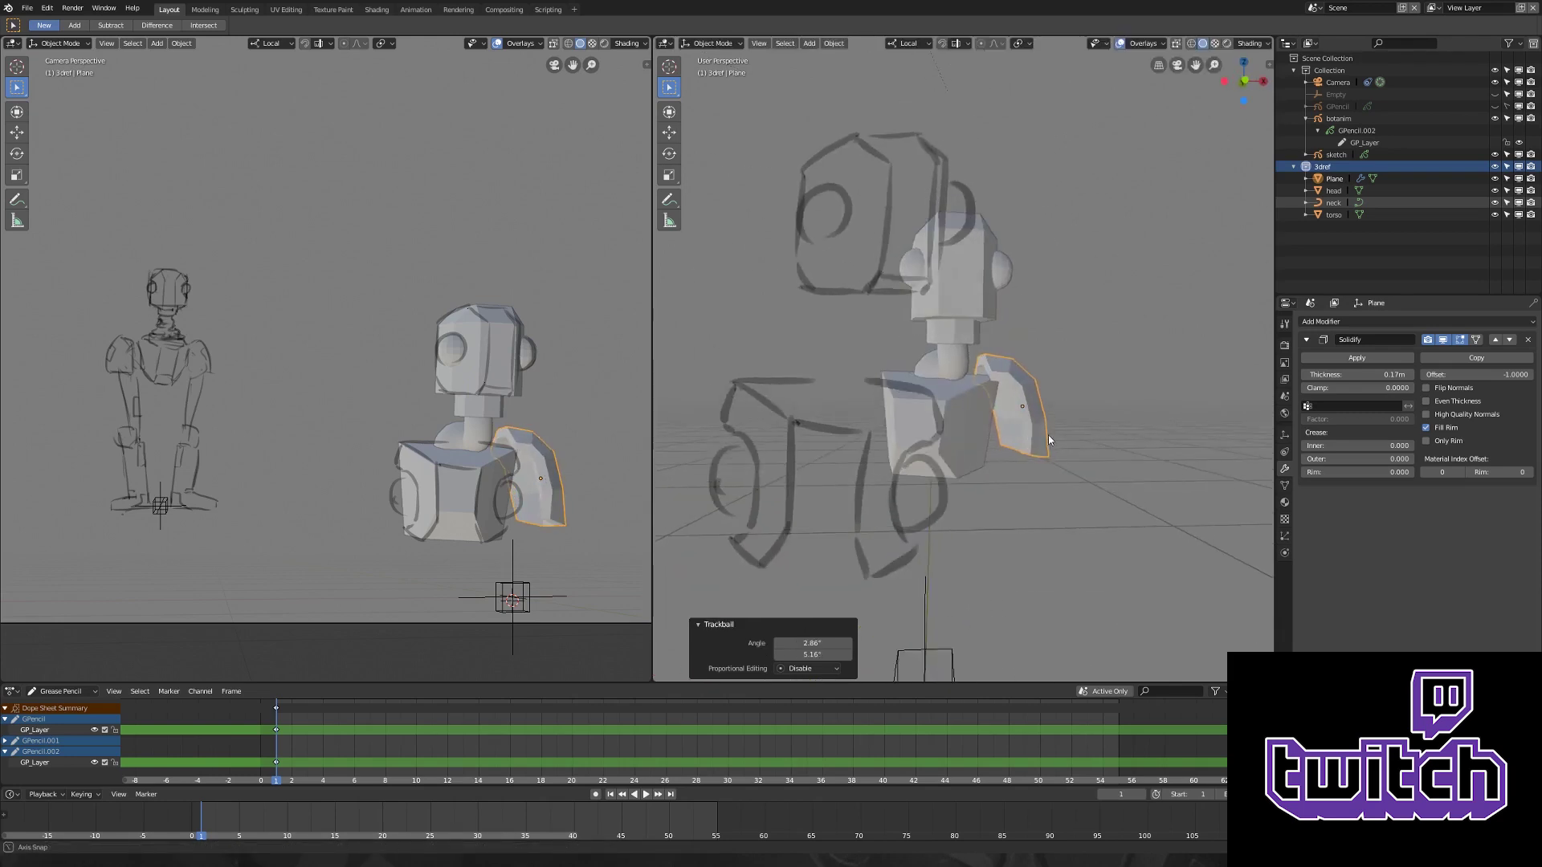
{"action": "key", "text": "shift+d"}
{"action": "key", "text": "Escape"}
{"action": "key", "text": "ctrl+m"}
{"action": "key", "text": "x"}
{"action": "key", "text": "Return"}
{"action": "middle_click_drag", "start_coordinate": [1016, 440], "coordinate": [932, 385]}
- Rename the two shoulder plates as shoulder_l and shoulder_r
{"action": "left_click", "coordinate": [1333, 180]}
{"action": "double_click", "coordinate": [1333, 179]}
{"action": "type", "text": "shoulder_l"}
{"action": "key", "text": "Return"}
{"action": "double_click", "coordinate": [1339, 202]}
{"action": "type", "text": "shoulder_r"}
{"action": "key", "text": "Return"}
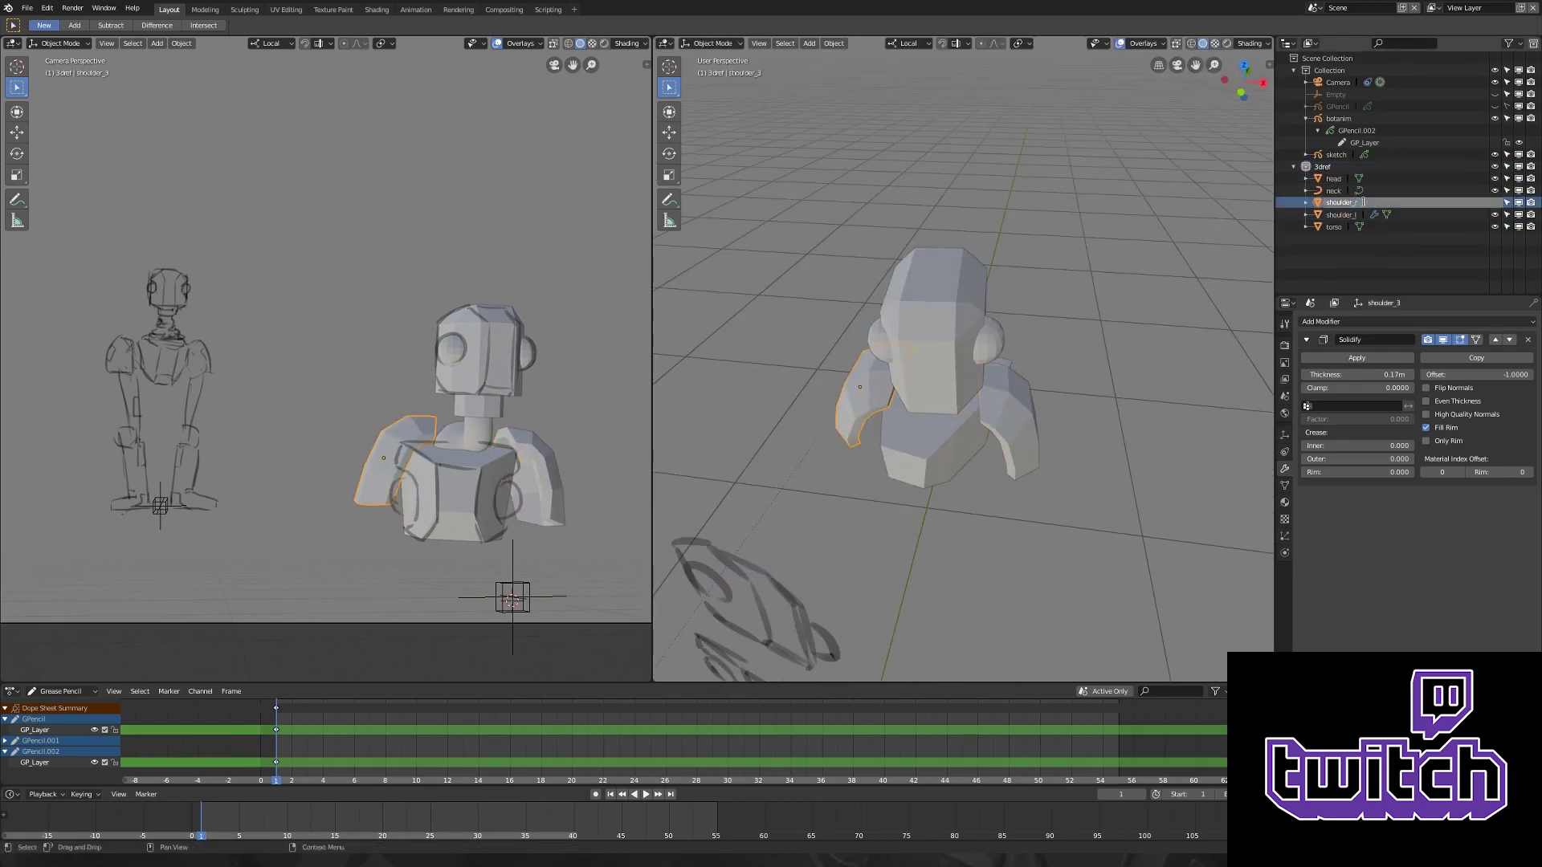
- Return to a single large viewport looking through the camera
{"action": "key", "text": "KP_1"}
{"action": "key", "text": "ctrl+space"}
{"action": "key", "text": "KP_0"}
- Try a grease pencil stroke over the robot's upper body and undo it
{"action": "left_click", "coordinate": [1336, 155]}
{"action": "key", "text": "ctrl+Tab"}
{"action": "left_click_drag", "start_coordinate": [713, 379], "coordinate": [740, 455]}
{"action": "key", "text": "ctrl+z"}
- Return to drawing on the botanim object through the camera and undo the zigzag test stroke beside the shoulder
{"action": "mouse_move", "coordinate": [1010, 425]}
{"action": "middle_mouse_down"}
{"action": "mouse_move", "coordinate": [812, 407]}
{"action": "mouse_move", "coordinate": [867, 345]}
{"action": "middle_mouse_up"}
{"action": "key", "text": "ctrl+Tab"}
{"action": "left_click", "coordinate": [1338, 118]}
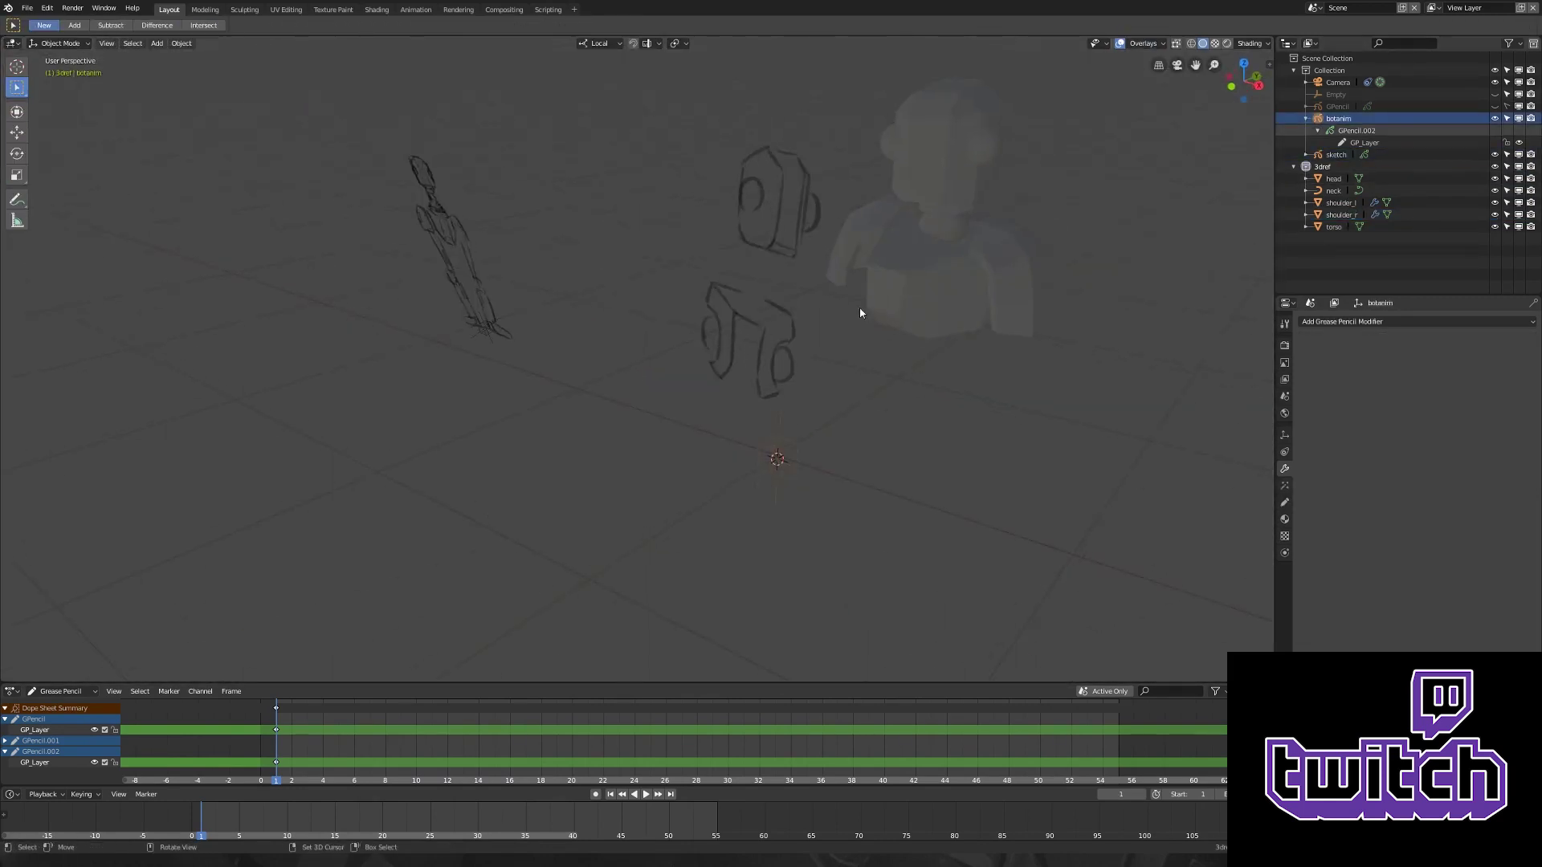
{"action": "key", "text": "KP_0"}
{"action": "scroll", "coordinate": [642, 321], "scroll_direction": "down", "scroll_amount": 5}
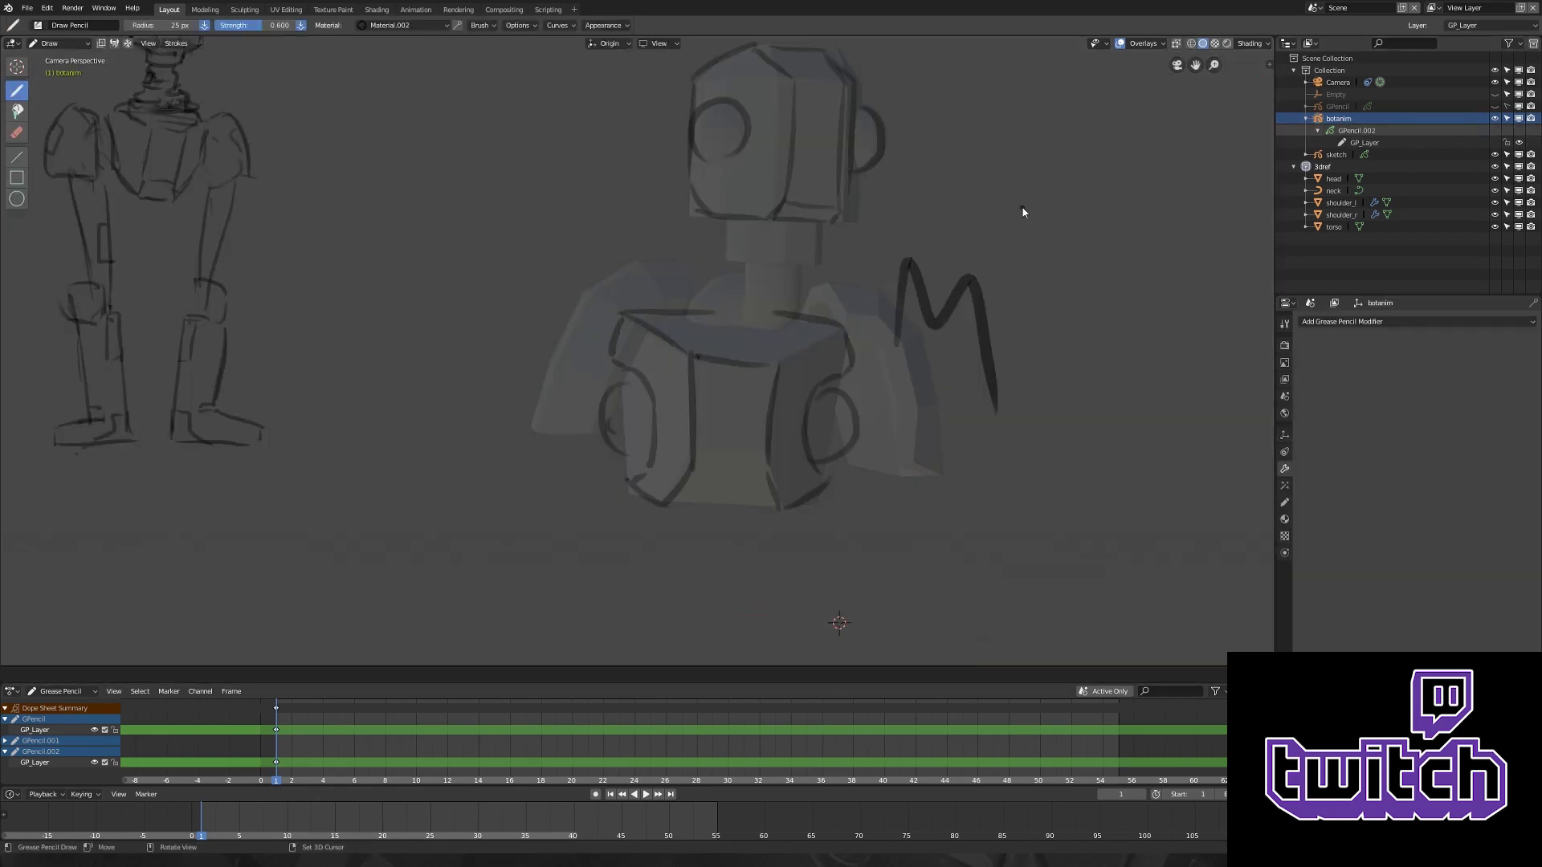
{"action": "key", "text": "ctrl+z"}
- Erase the torso lines overlapped by the shoulder plate with the Eraser tool and switch back to the Draw tool
{"action": "key", "text": "f"}
{"action": "left_click", "coordinate": [667, 437]}
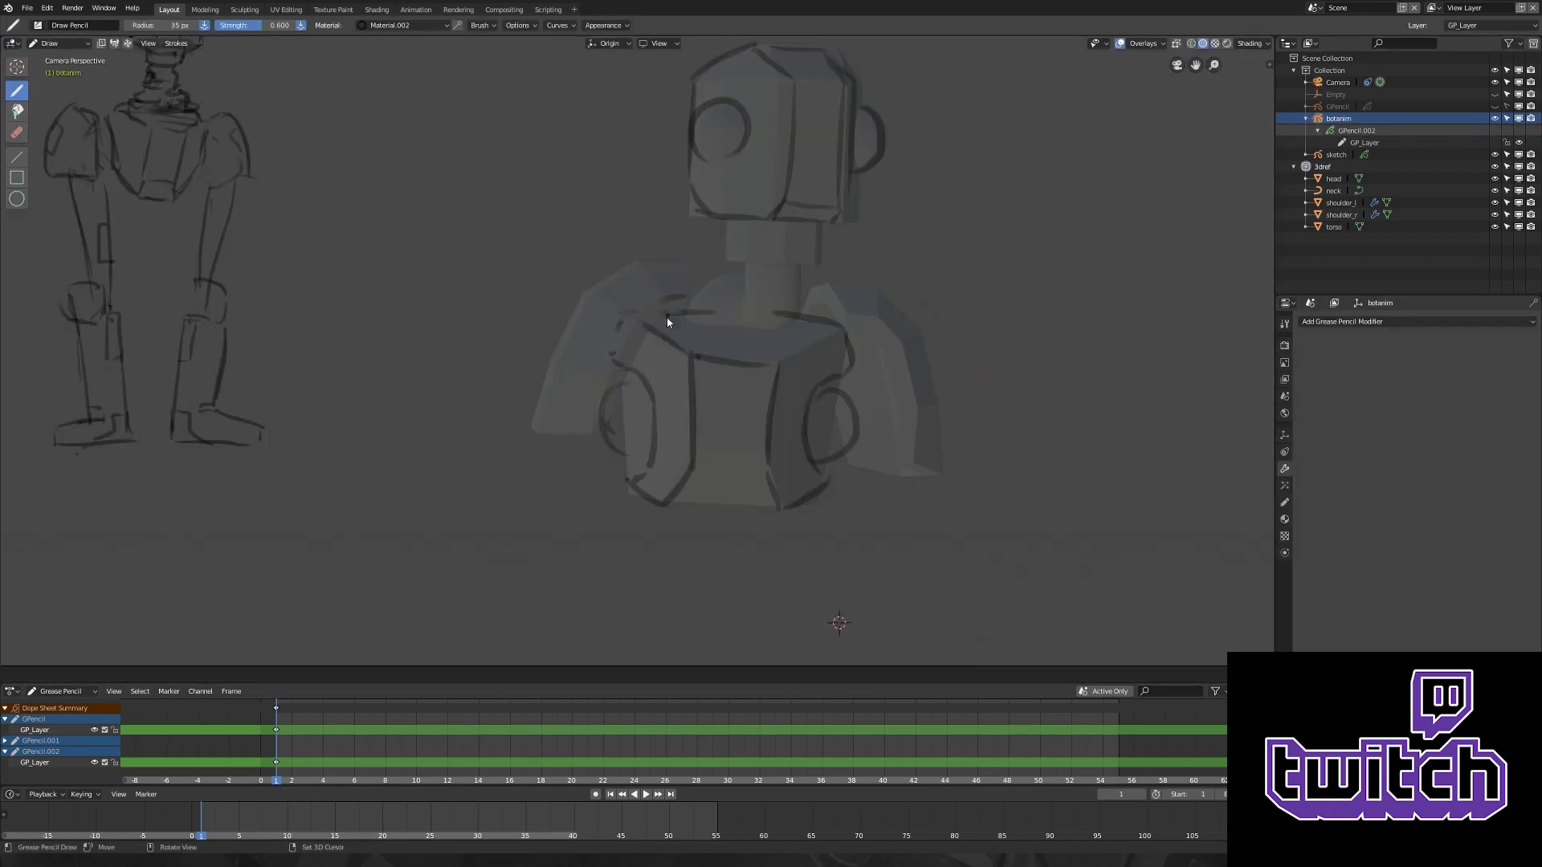
{"action": "key", "text": "shift+space"}
{"action": "key", "text": "4"}
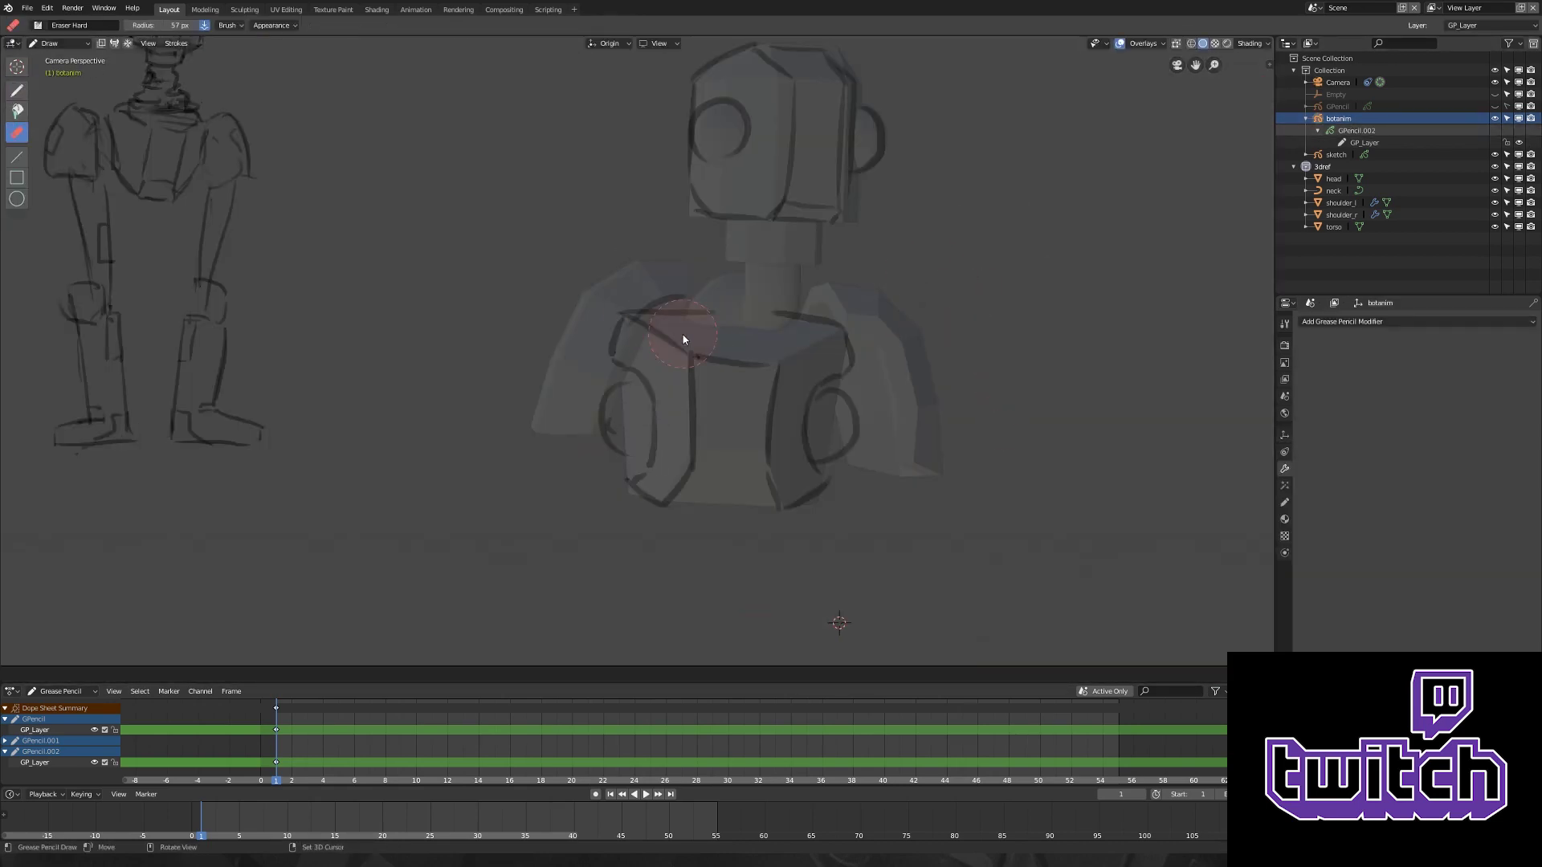
{"action": "key", "text": "shift+space"}
{"action": "left_click", "coordinate": [661, 348]}
- Draw the outlines of both shoulder plates over the 3D reference, checking the drawing once with the reference hidden
{"action": "middle_click_drag", "start_coordinate": [661, 349], "coordinate": [695, 391], "text": "shift"}
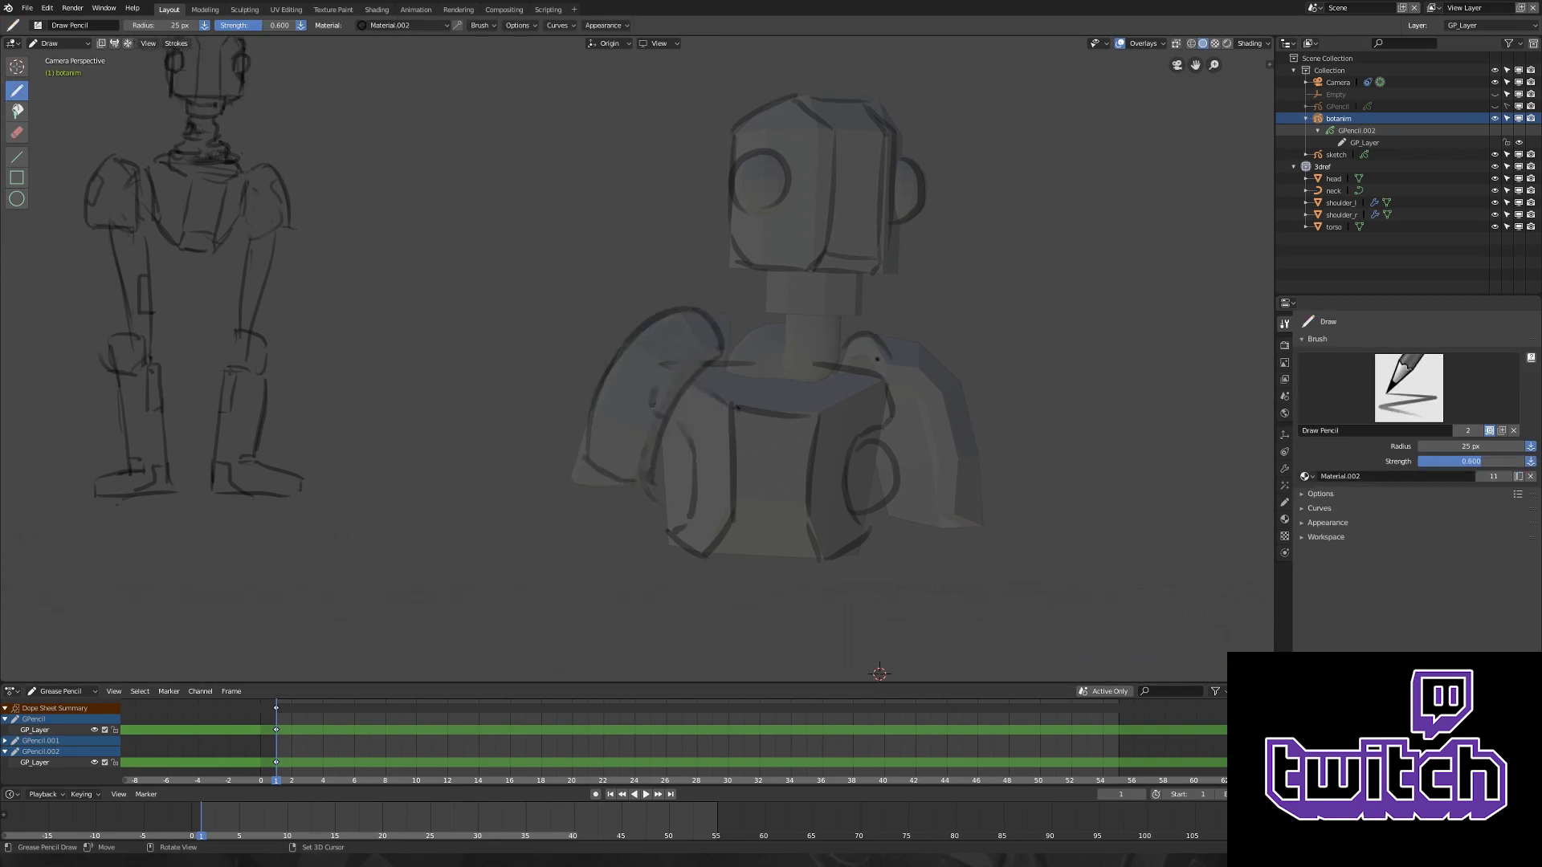
{"action": "mouse_move", "coordinate": [890, 360]}
{"action": "left_mouse_down"}
{"action": "mouse_move", "coordinate": [946, 416]}
{"action": "mouse_move", "coordinate": [981, 526]}
{"action": "left_mouse_up"}
{"action": "left_click_drag", "start_coordinate": [883, 509], "coordinate": [981, 529]}
{"action": "left_click_drag", "start_coordinate": [893, 376], "coordinate": [952, 522]}
{"action": "key", "text": "Home"}
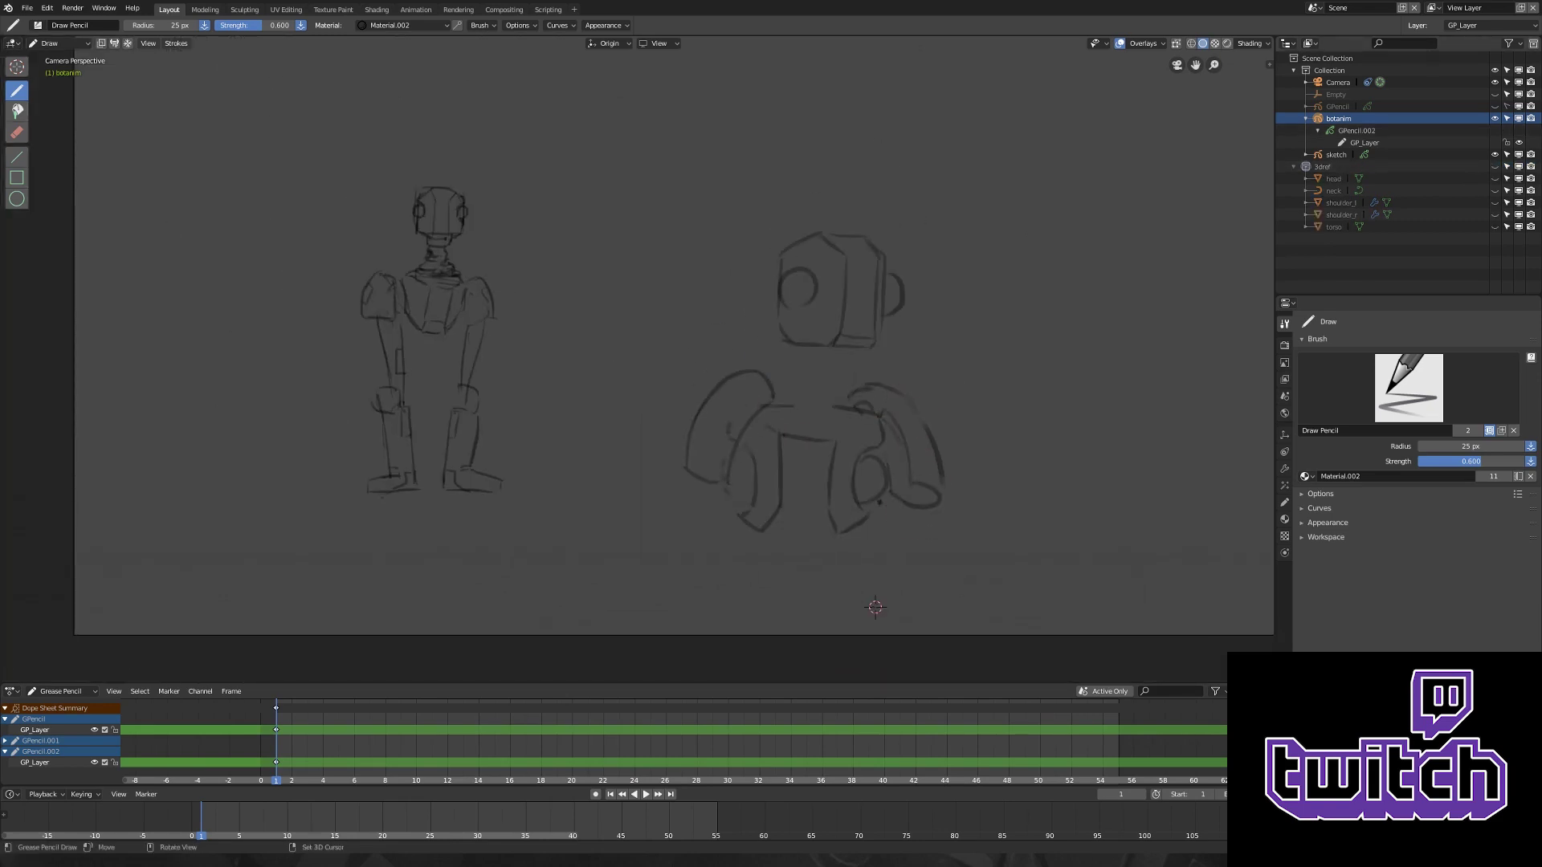
{"action": "key", "text": "alt+h"}
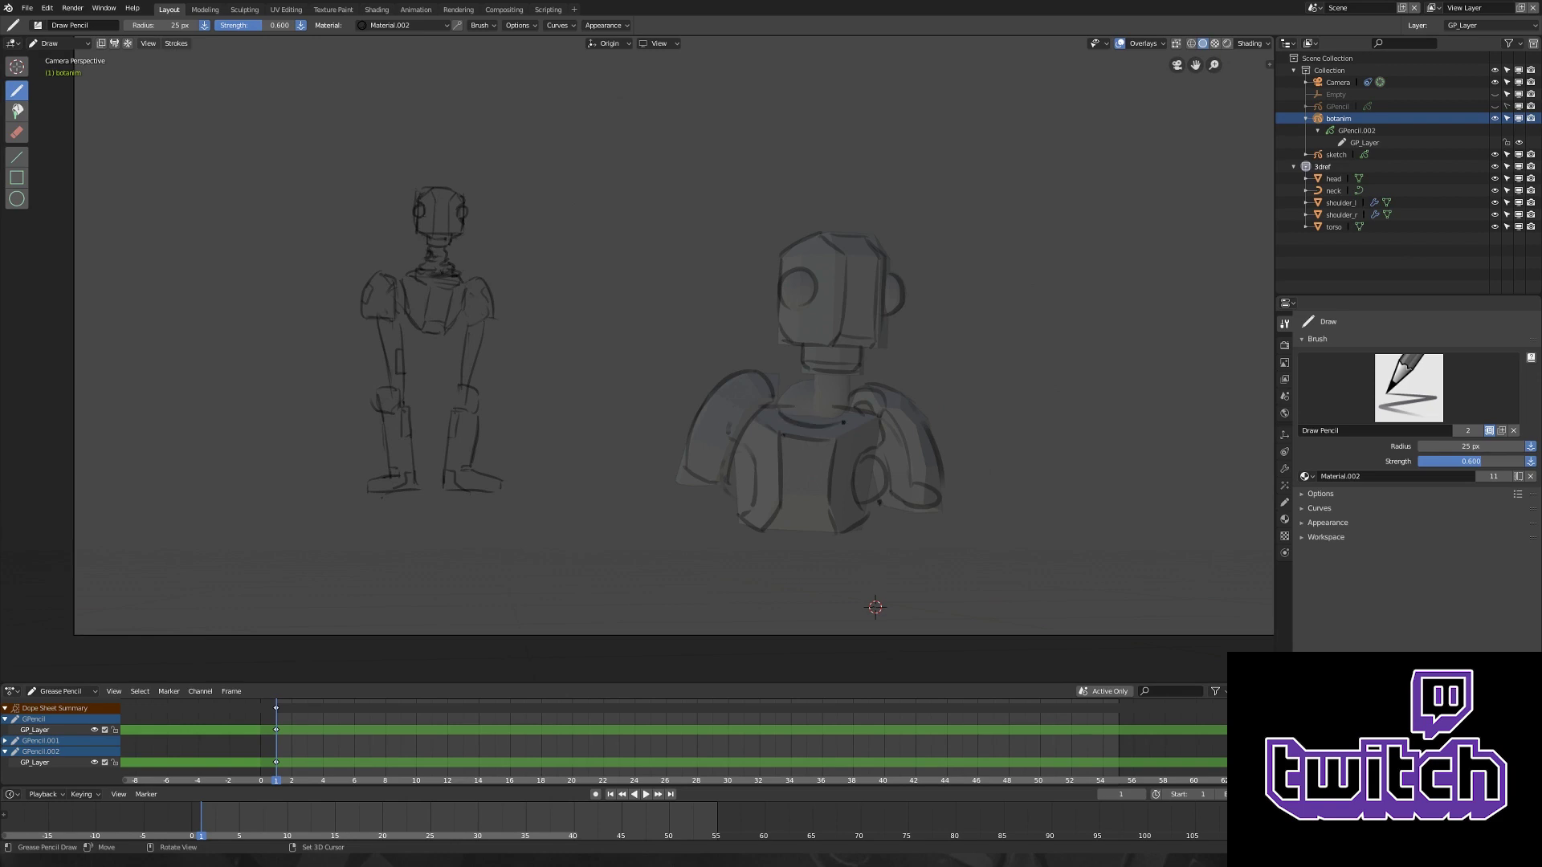
- Draw the robot's neck and collar rings over the 3D reference and hide the 3dref collection
{"action": "scroll", "coordinate": [835, 406], "scroll_direction": "up", "scroll_amount": 4}
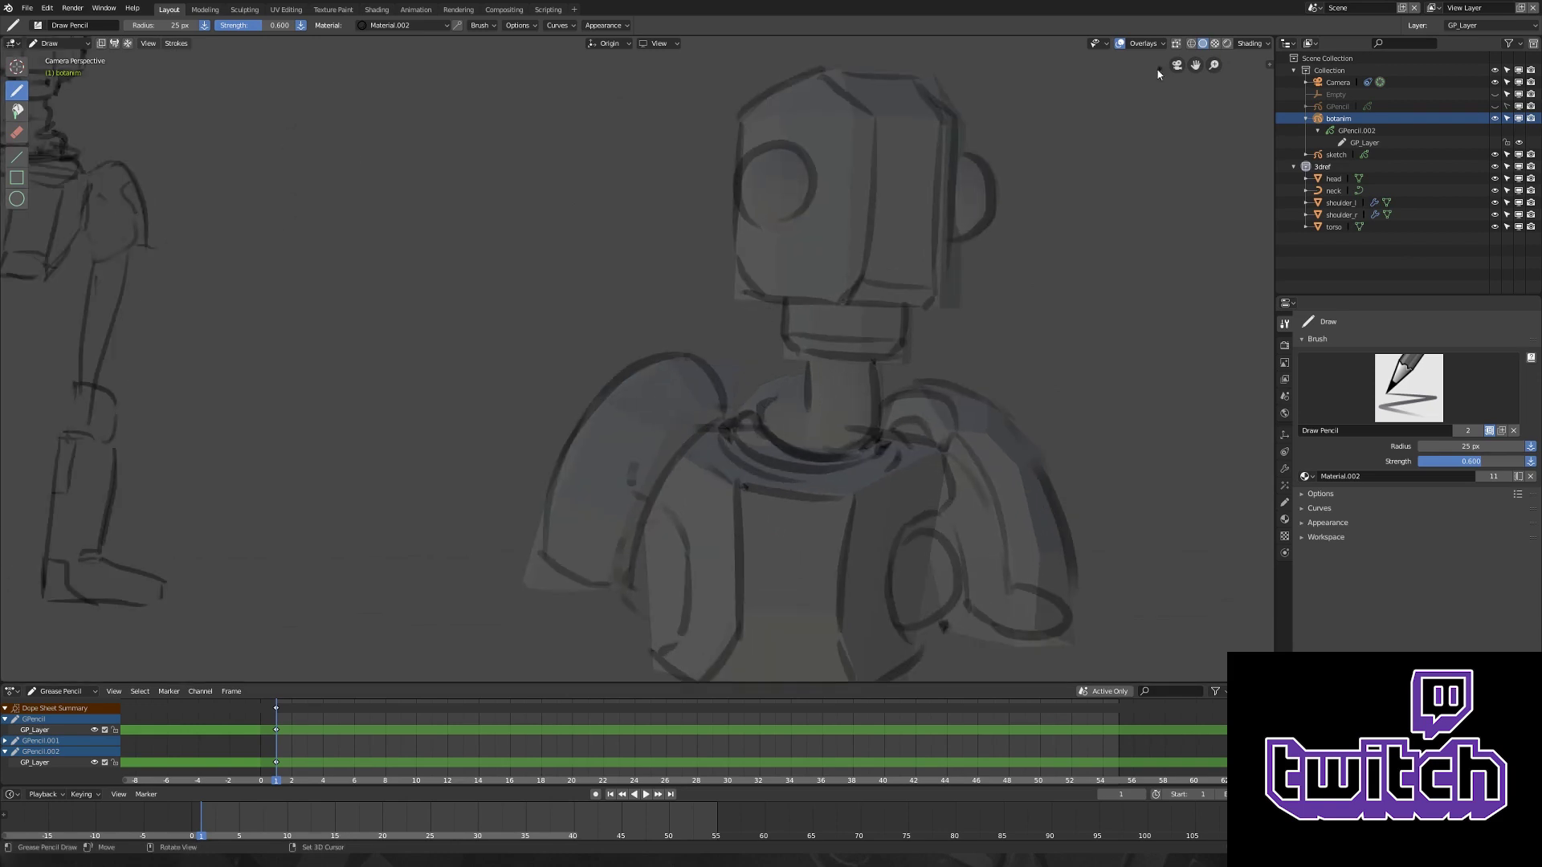
{"action": "left_click_drag", "start_coordinate": [741, 419], "coordinate": [805, 374]}
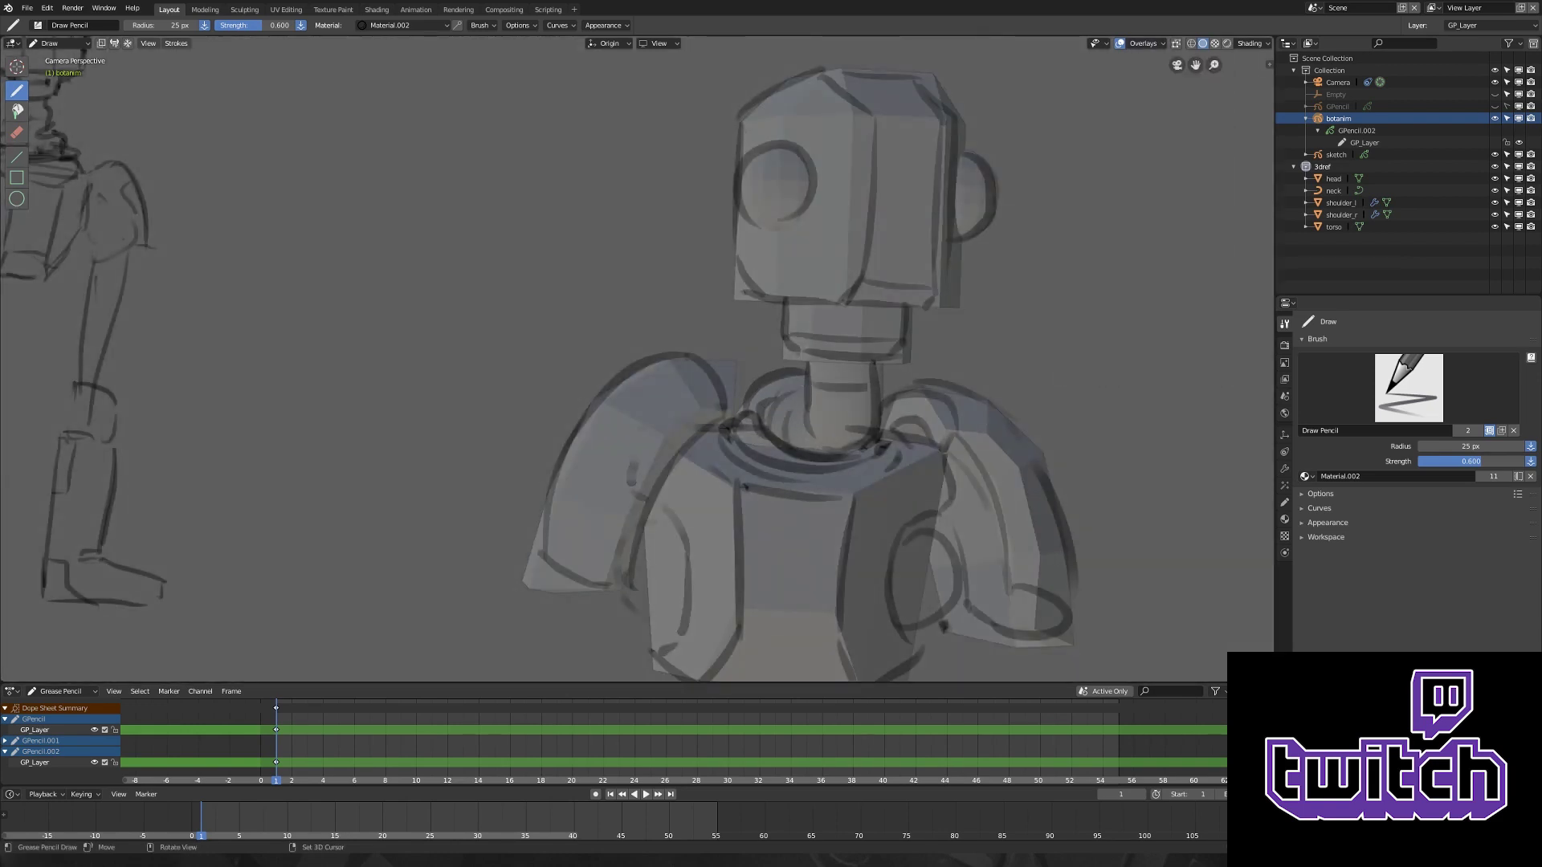
{"action": "scroll", "coordinate": [843, 434], "scroll_direction": "down", "scroll_amount": 4}
{"action": "key", "text": "h"}
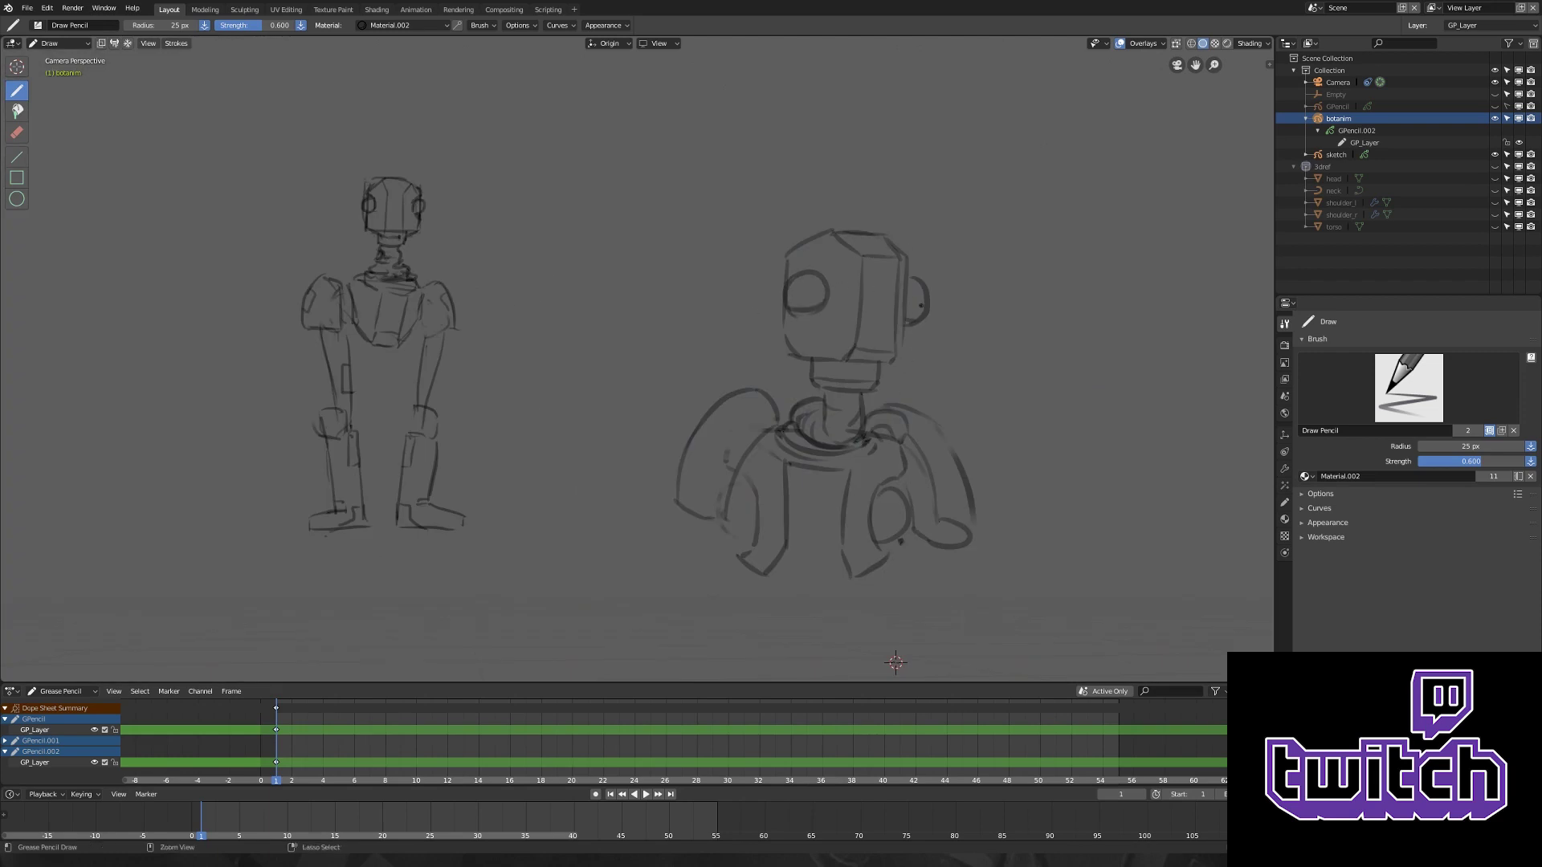
{"action": "key", "text": "Tab"}
{"action": "scroll", "coordinate": [890, 371], "scroll_direction": "up", "scroll_amount": 7}
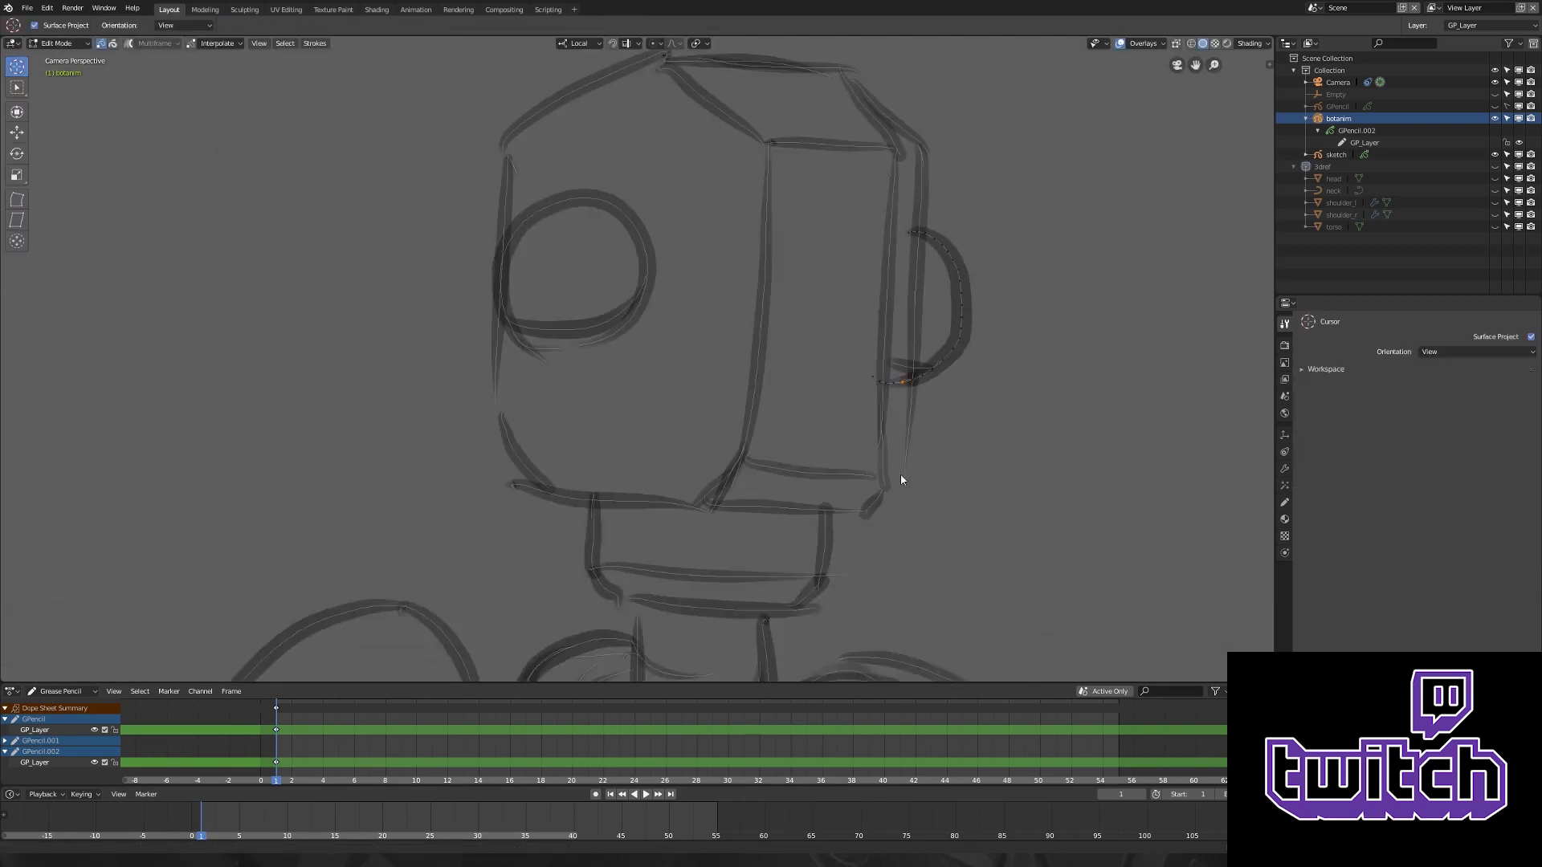
{"action": "key", "text": "Tab"}
{"action": "key", "text": "Home"}
{"action": "key", "text": "ctrl+Tab"}
{"action": "left_click", "coordinate": [937, 297]}
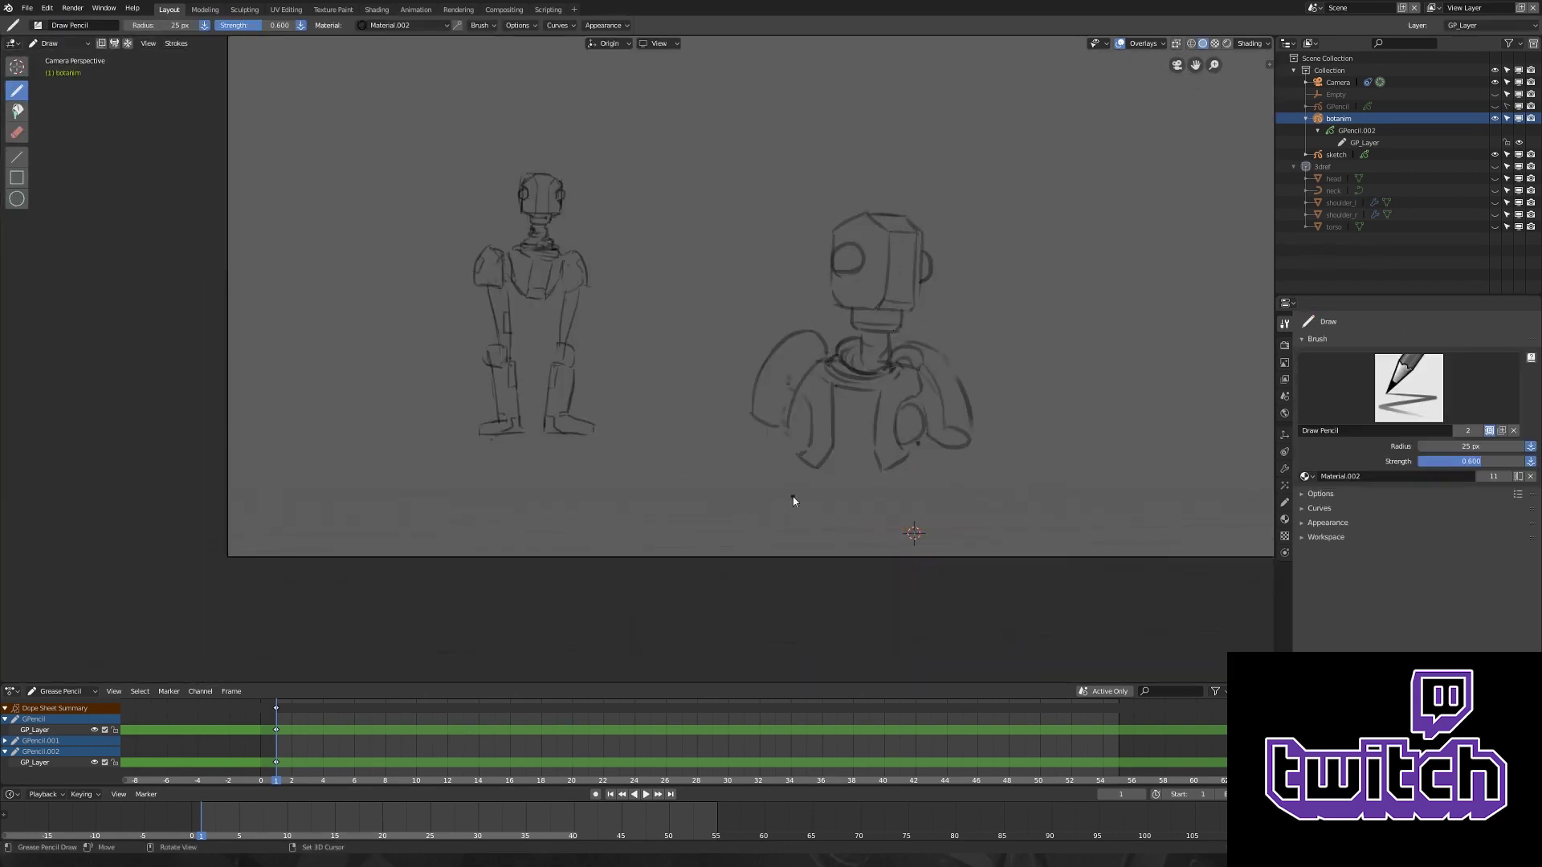
- Show the 3dref collection, make it active, add a cube and scale it along Z into a flat foot block
{"action": "key", "text": "alt+h"}
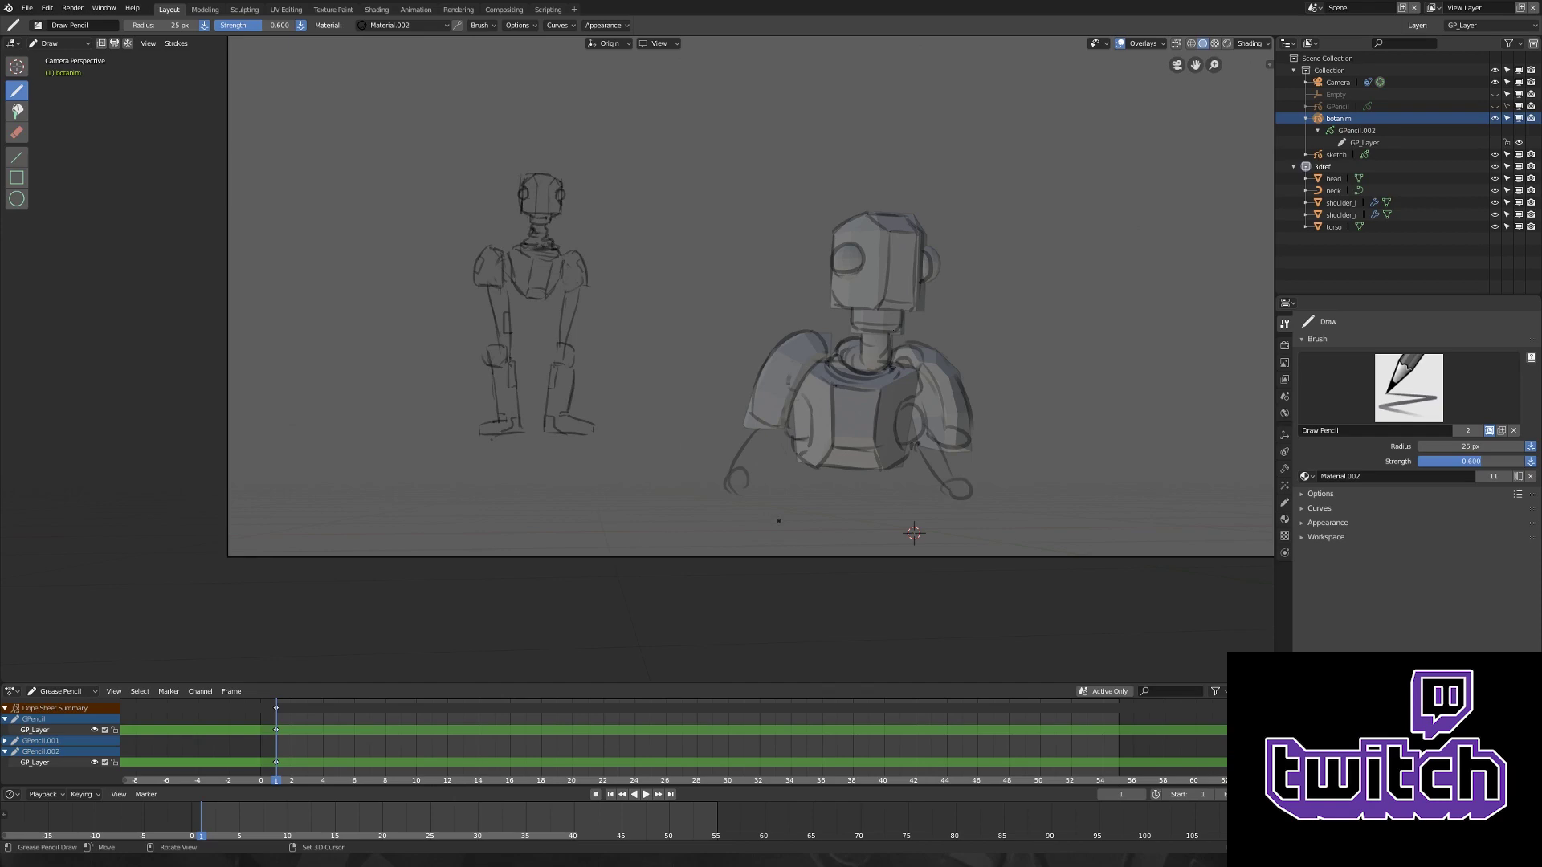
{"action": "key", "text": "ctrl+Tab"}
{"action": "left_click", "coordinate": [1322, 166]}
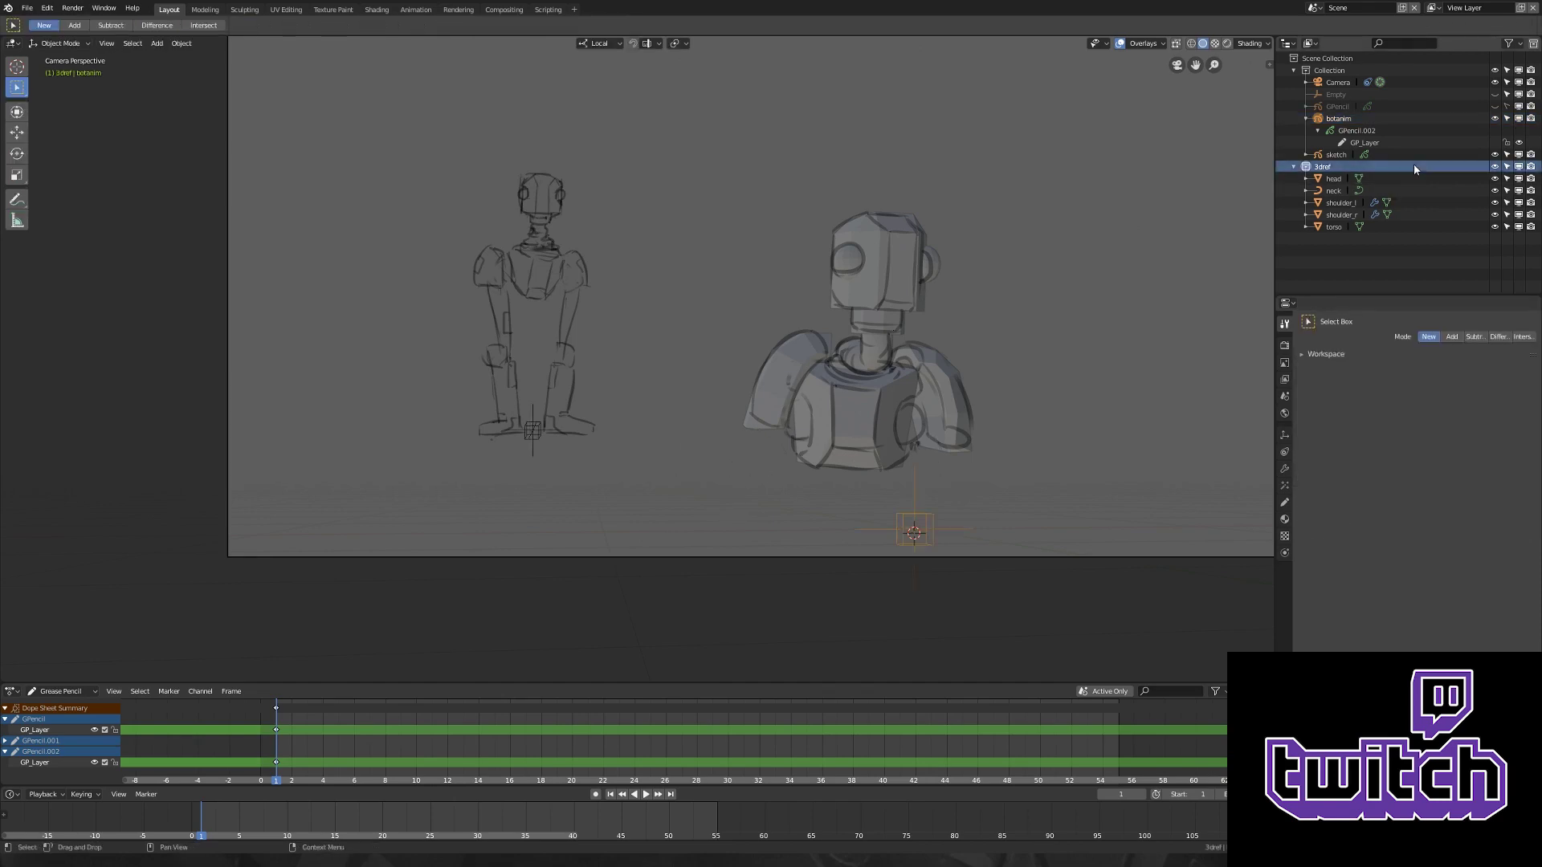
{"action": "middle_click_drag", "start_coordinate": [803, 402], "coordinate": [859, 420]}
{"action": "key", "text": "shift+a"}
{"action": "left_click", "coordinate": [924, 438]}
{"action": "key", "text": "s"}
{"action": "key", "text": "z"}
{"action": "key", "text": "Return"}
- Move the foot block's mesh along Z in Edit Mode from the side view
{"action": "key", "text": "KP_3"}
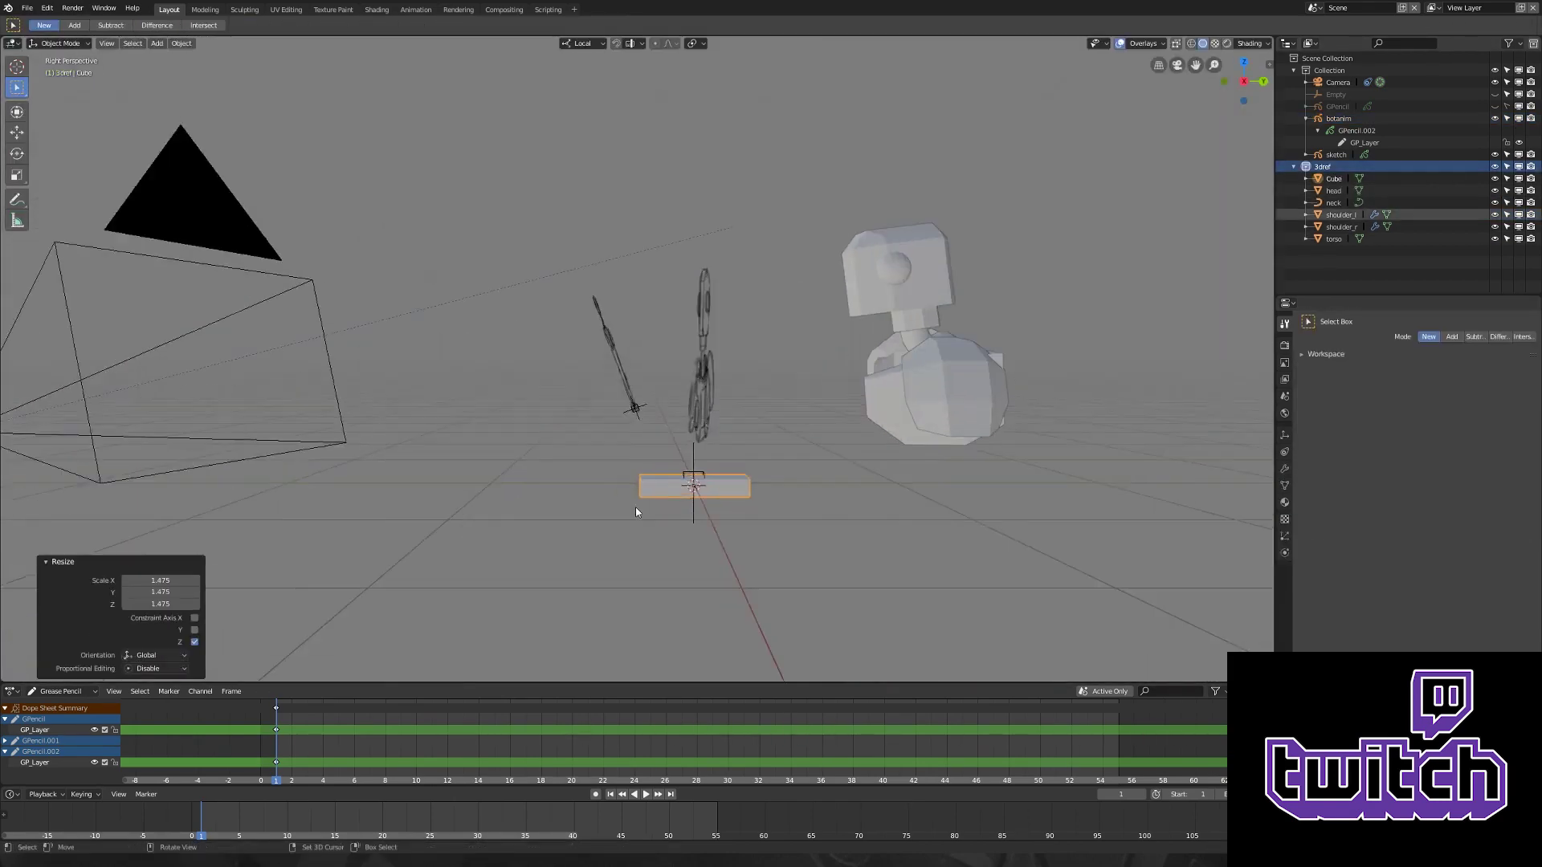
{"action": "key", "text": "Tab"}
{"action": "key", "text": "g"}
{"action": "key", "text": "z"}
{"action": "left_click", "coordinate": [806, 453]}
{"action": "key", "text": "Tab"}
{"action": "middle_click_drag", "start_coordinate": [806, 453], "coordinate": [793, 499]}
- Position the foot block beneath the robot from the top view and duplicate it for the second foot
{"action": "key", "text": "KP_7"}
{"action": "key", "text": "g"}
{"action": "left_click", "coordinate": [871, 269]}
{"action": "key", "text": "g"}
{"action": "left_click", "coordinate": [1000, 435]}
{"action": "key", "text": "shift+d"}
{"action": "left_click", "coordinate": [843, 509]}
- Draw the outlines of both feet and begin the bent leg in the botanim object through the camera
{"action": "key", "text": "KP_0"}
{"action": "left_click", "coordinate": [1337, 118]}
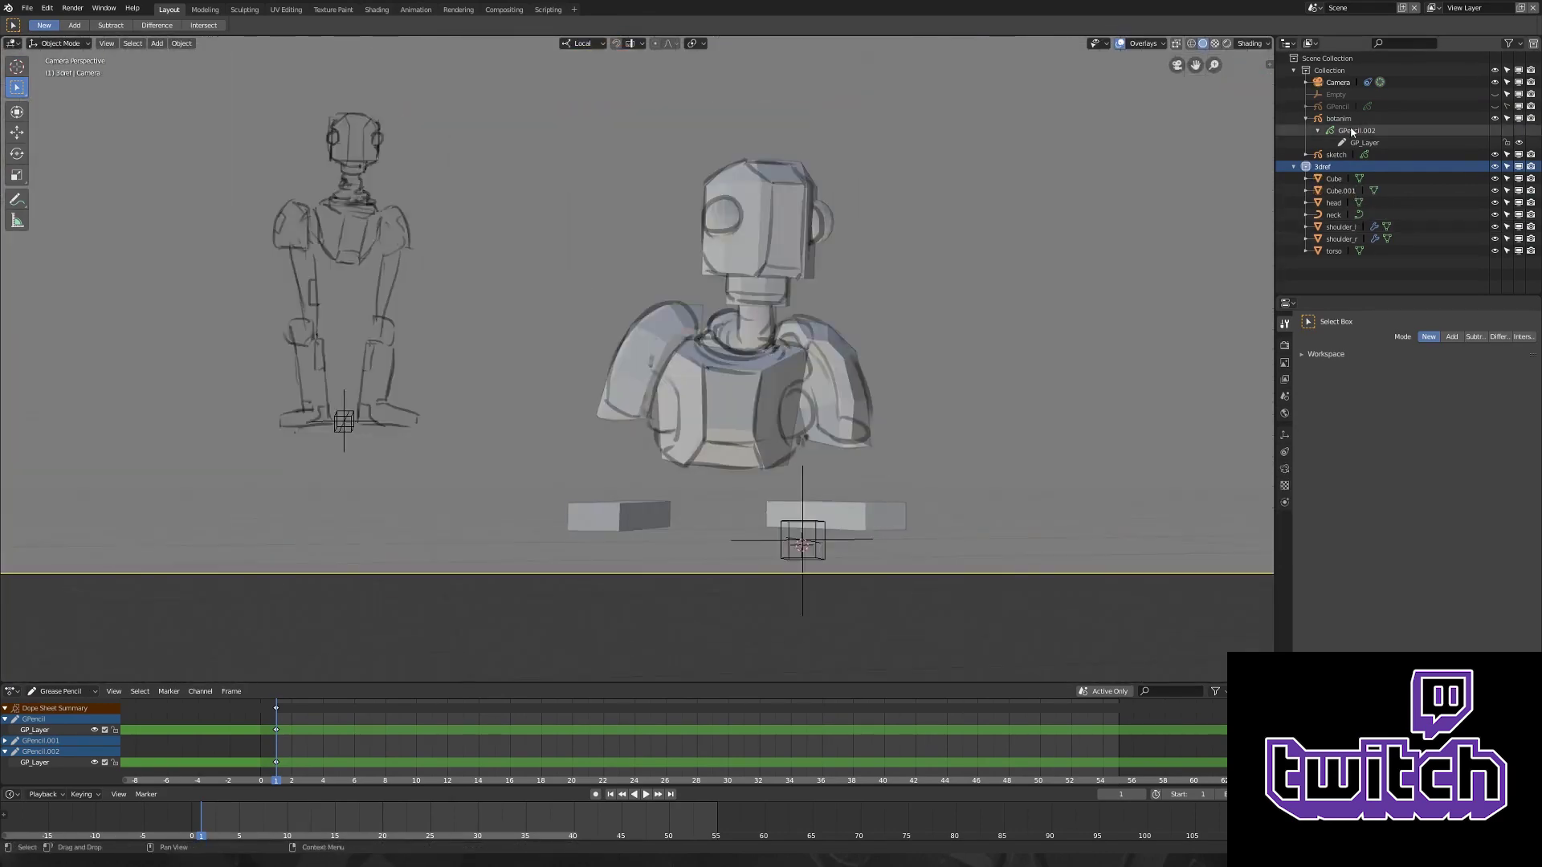
{"action": "key", "text": "ctrl+Tab"}
{"action": "left_click_drag", "start_coordinate": [565, 505], "coordinate": [632, 531]}
{"action": "left_click_drag", "start_coordinate": [579, 479], "coordinate": [665, 514]}
{"action": "left_click_drag", "start_coordinate": [786, 481], "coordinate": [773, 503]}
{"action": "left_click_drag", "start_coordinate": [811, 530], "coordinate": [850, 504]}
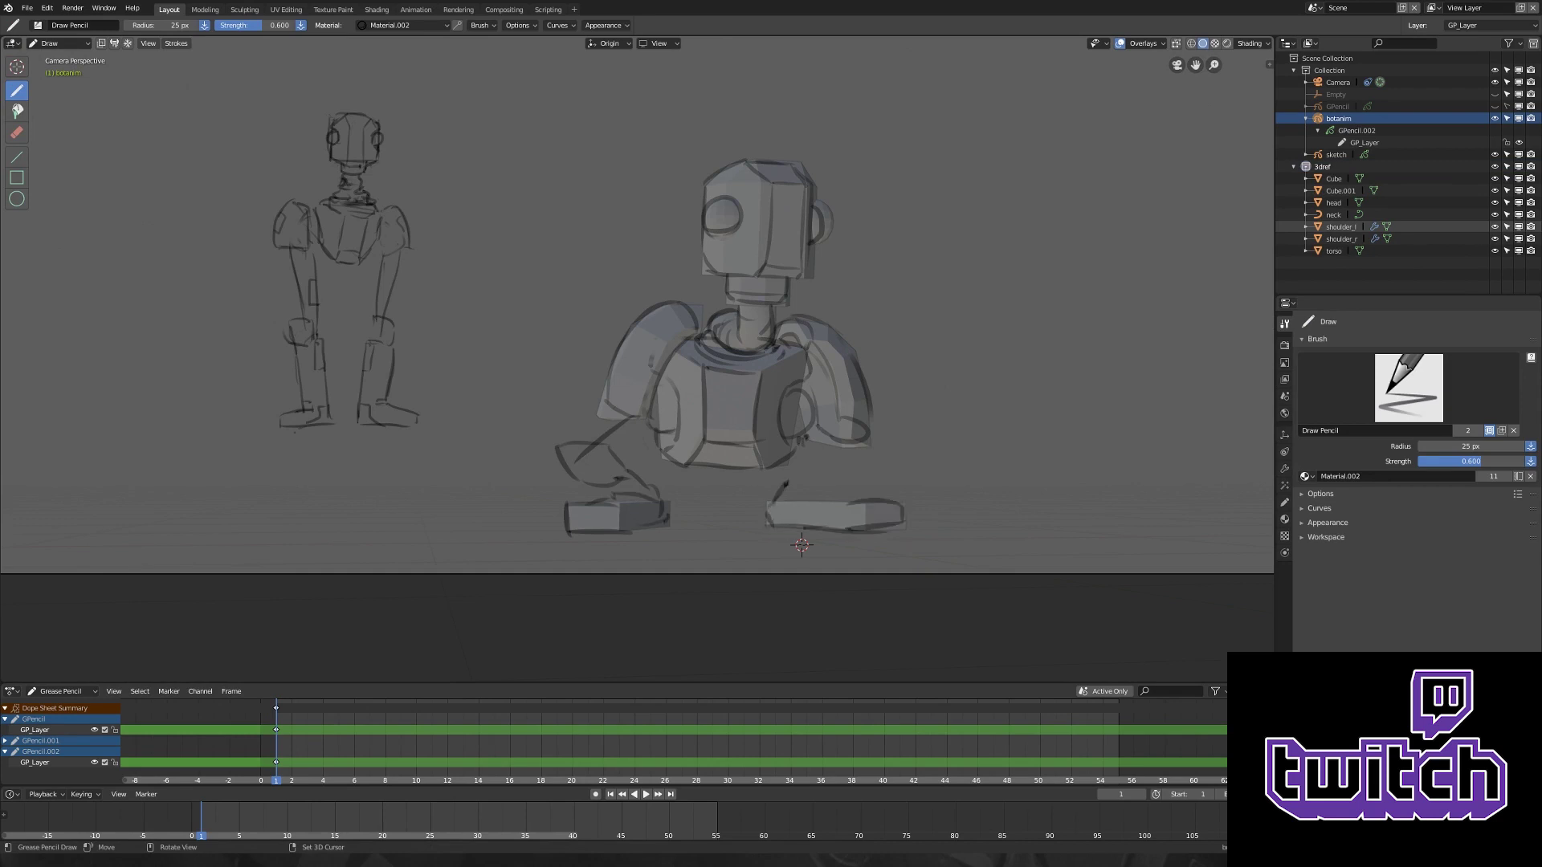
- Draw the crouching robot's bent legs and ankle joints between the torso and the feet
{"action": "scroll", "coordinate": [755, 465], "scroll_direction": "up", "scroll_amount": 1}
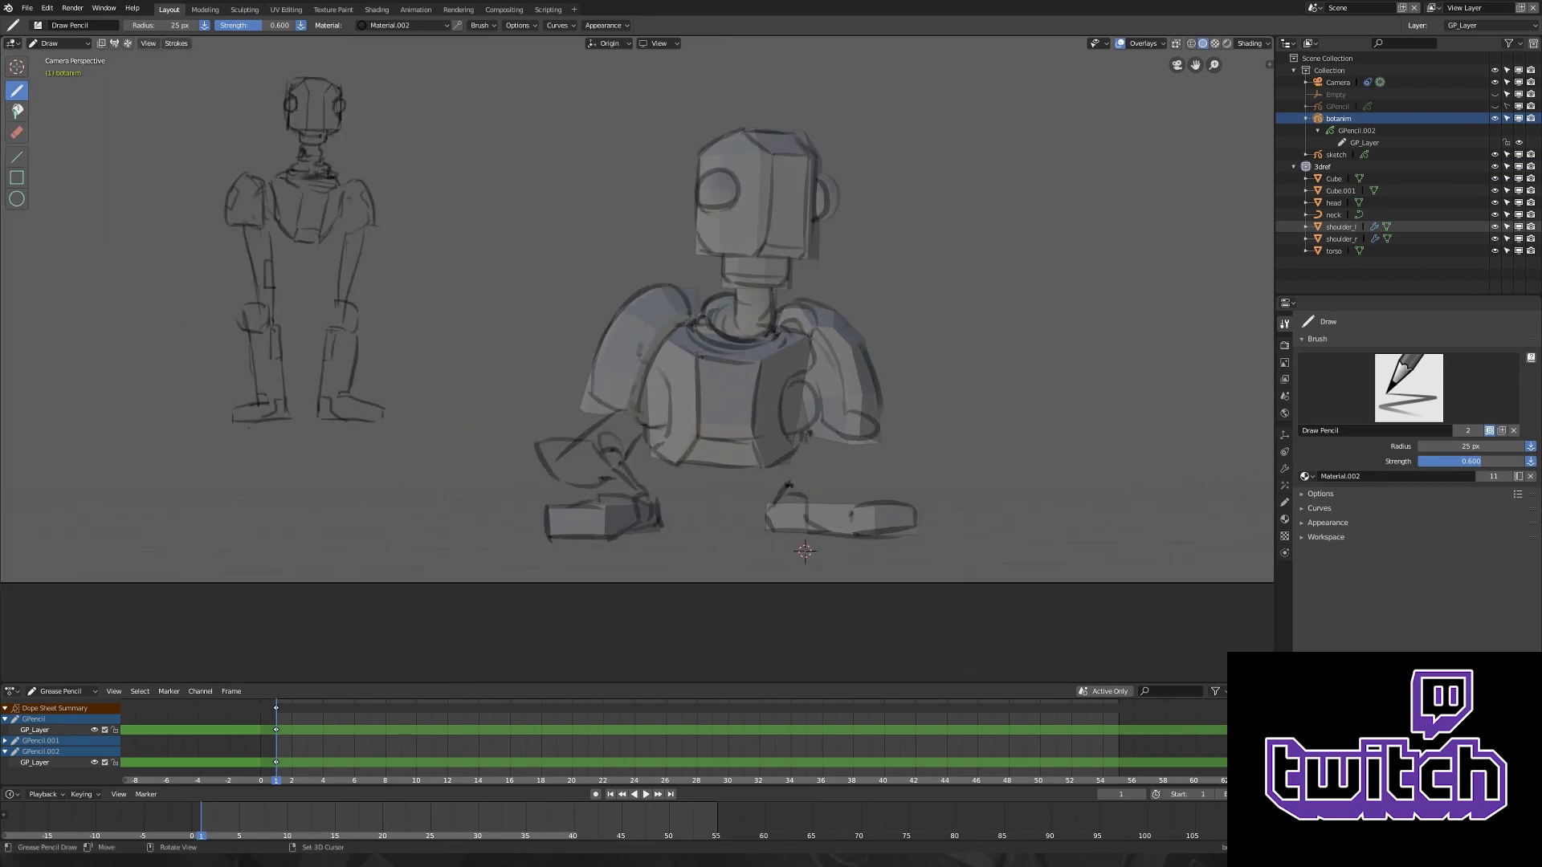
{"action": "left_click_drag", "start_coordinate": [808, 433], "coordinate": [840, 468]}
{"action": "left_click_drag", "start_coordinate": [831, 440], "coordinate": [894, 459]}
{"action": "scroll", "coordinate": [851, 490], "scroll_direction": "down", "scroll_amount": 2}
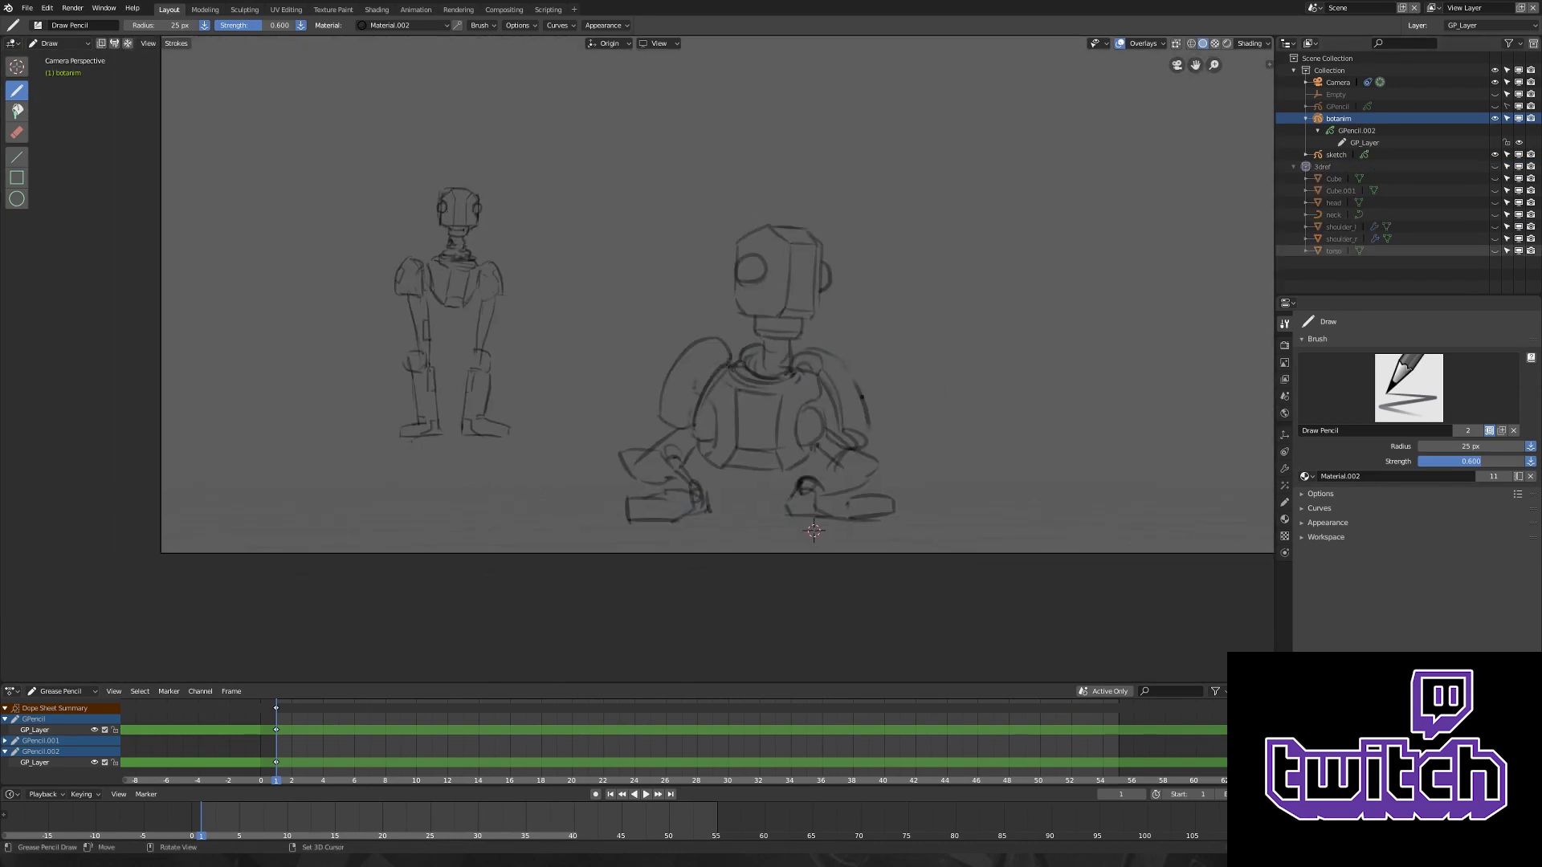
- Refine the crouching robot's knees and shins, and draw in its forearms and the pupils of its eyes
{"action": "scroll", "coordinate": [849, 401], "scroll_direction": "down", "scroll_amount": 2}
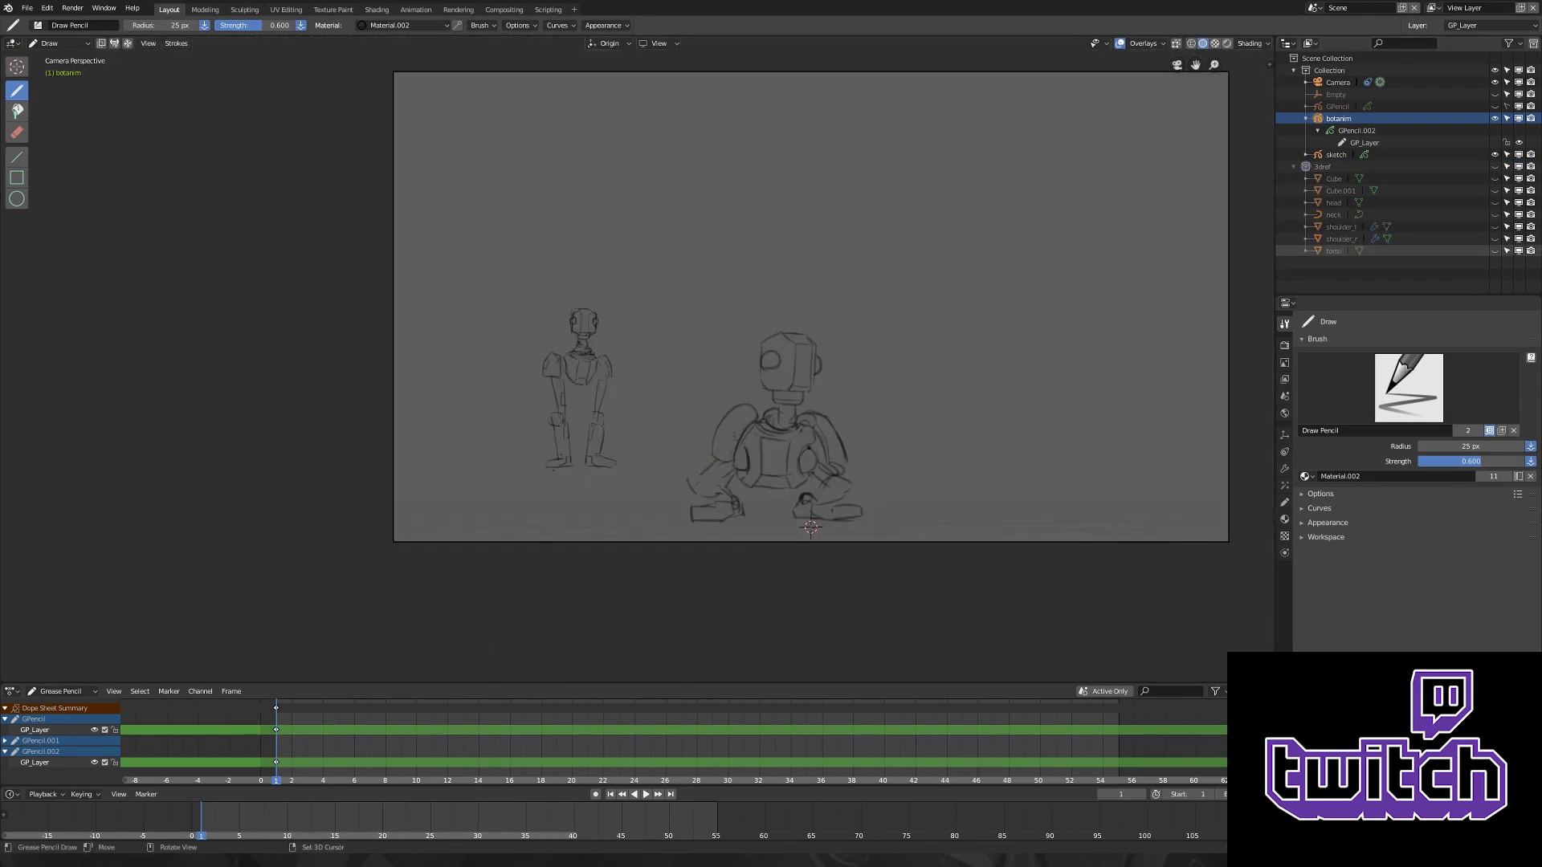
{"action": "scroll", "coordinate": [667, 458], "scroll_direction": "up", "scroll_amount": 1}
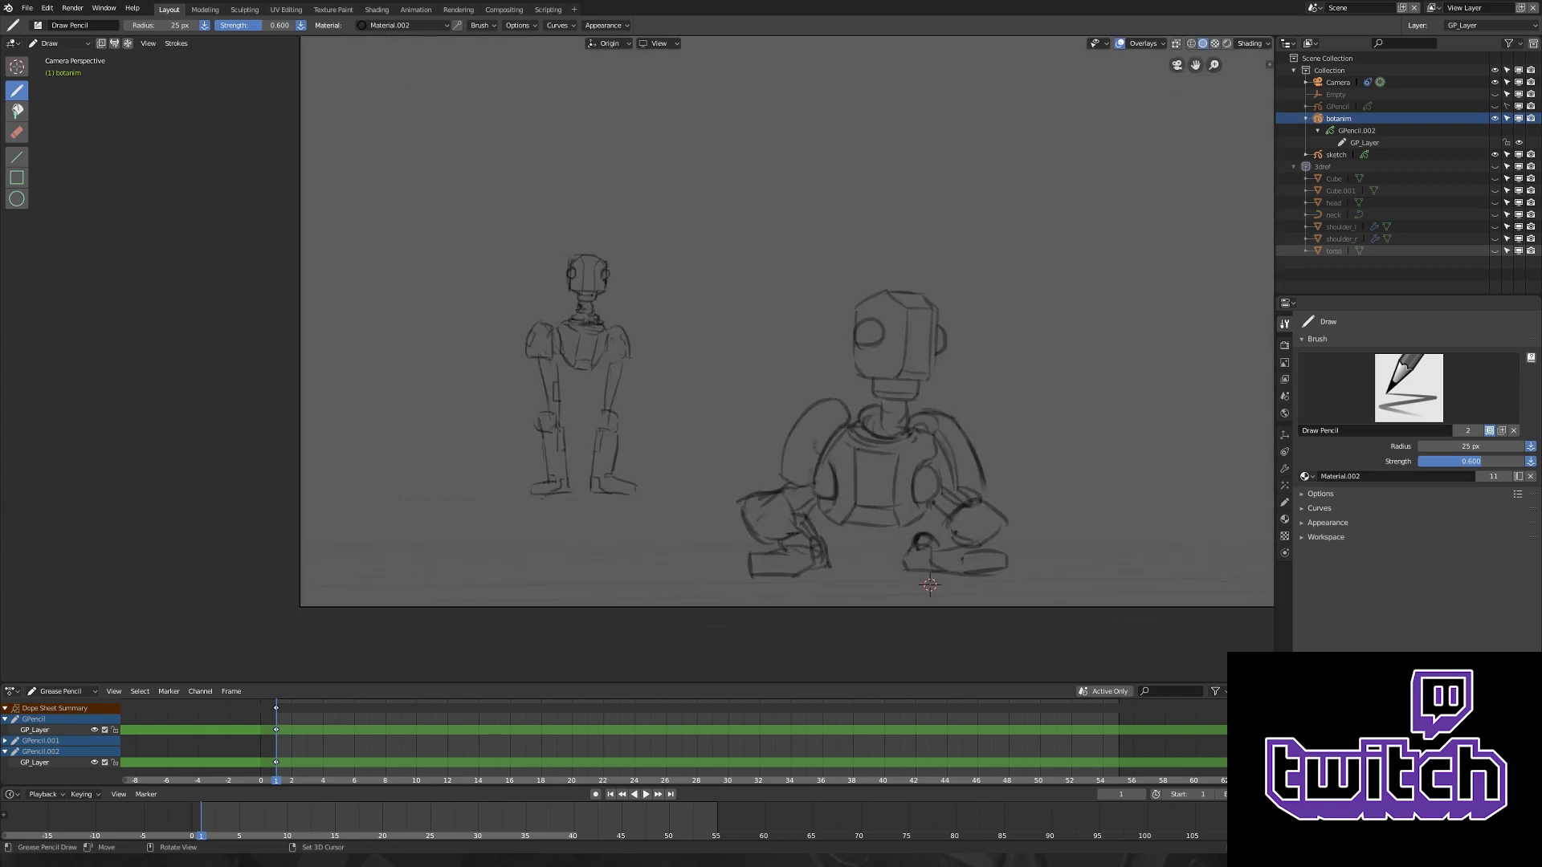
{"action": "scroll", "coordinate": [1029, 537], "scroll_direction": "up", "scroll_amount": 1}
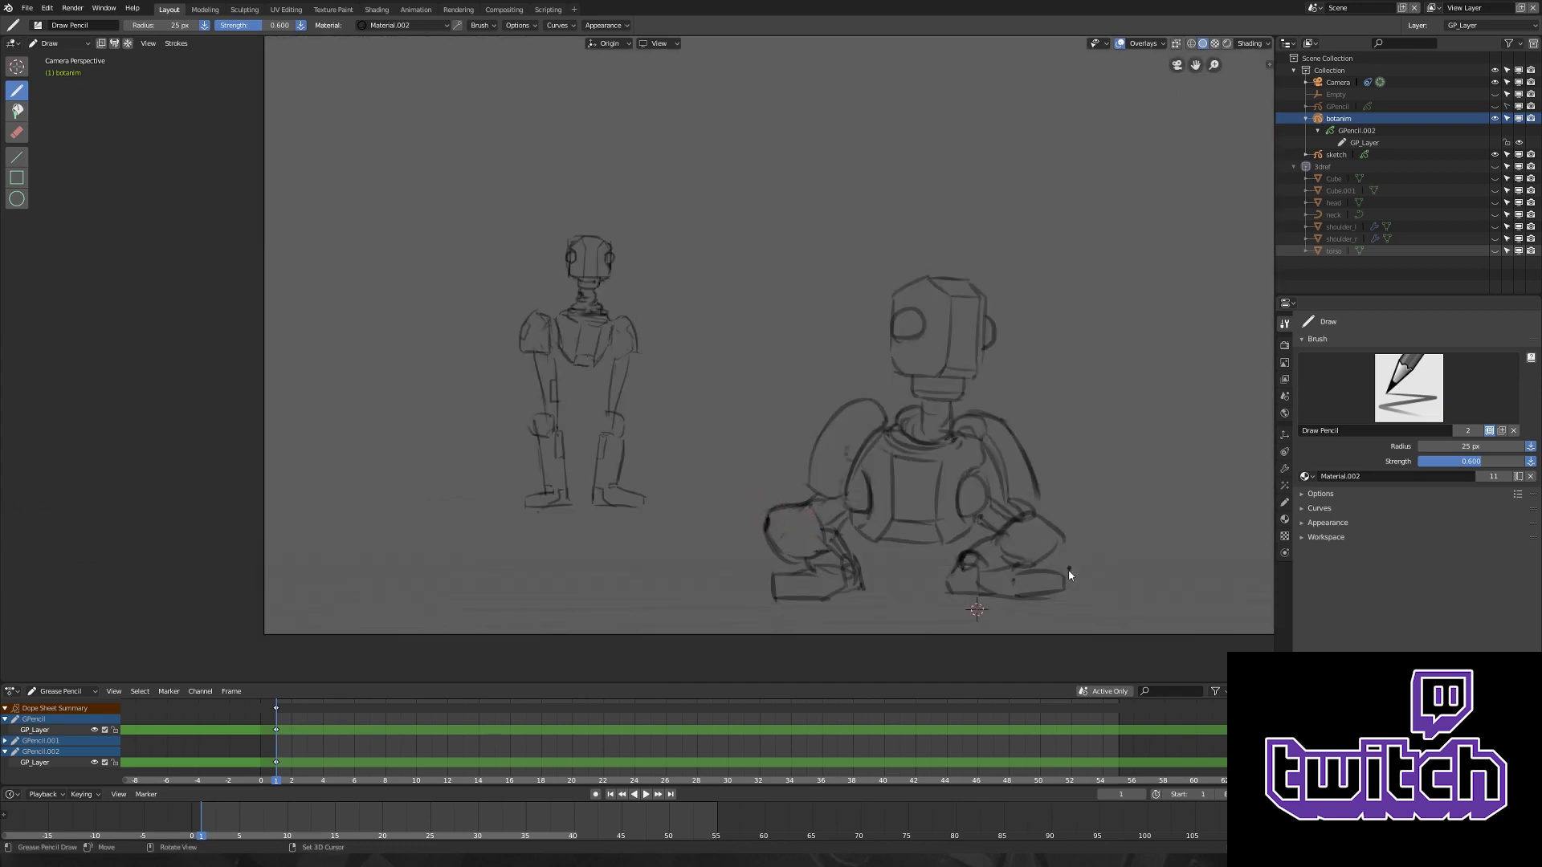
{"action": "scroll", "coordinate": [976, 609], "scroll_direction": "down", "scroll_amount": 1}
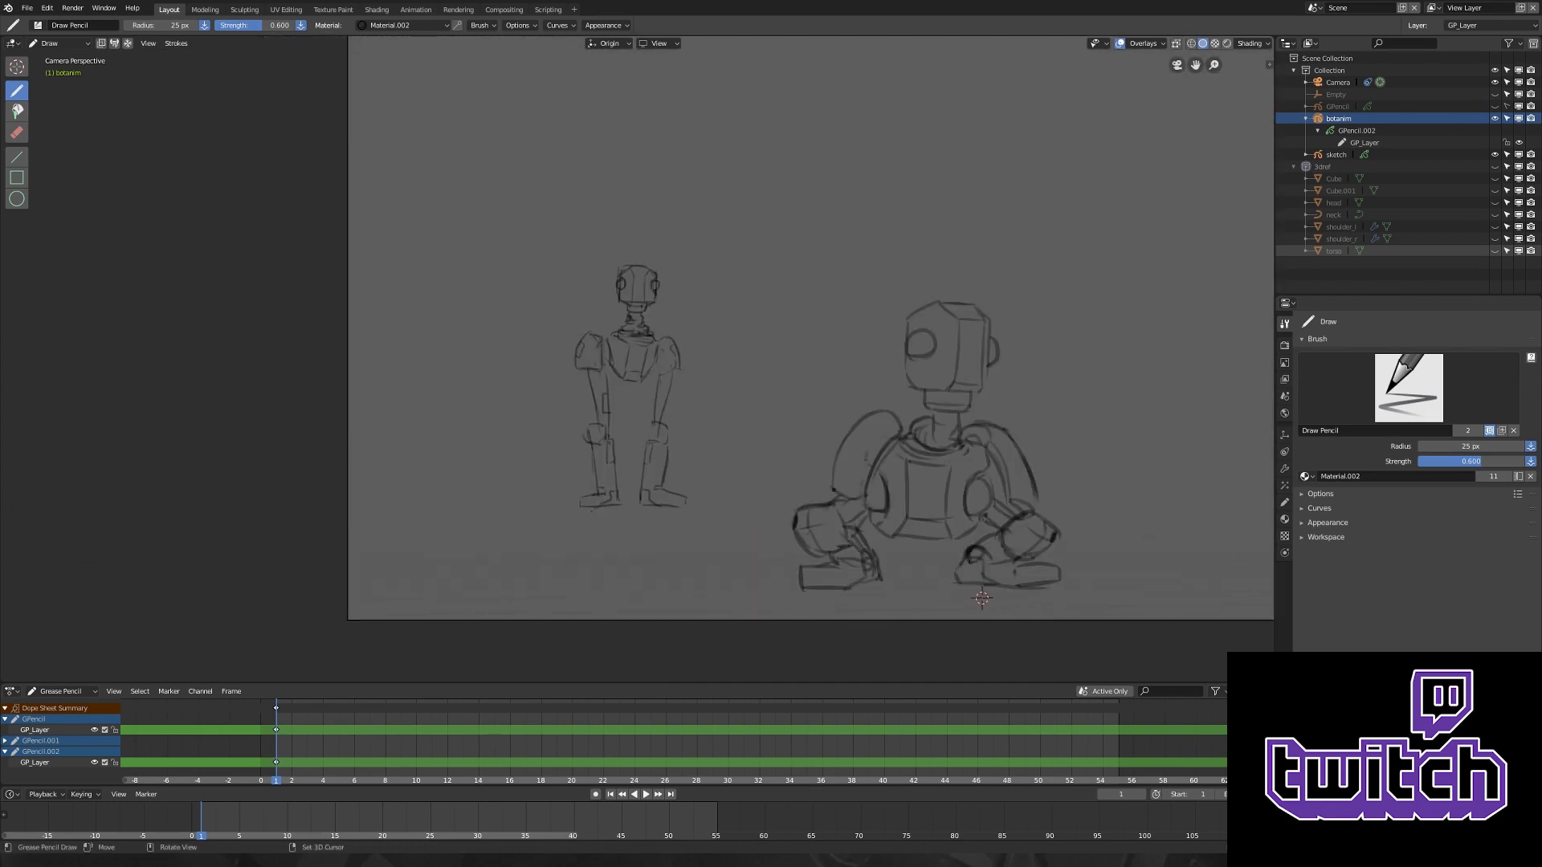
{"action": "scroll", "coordinate": [811, 358], "scroll_direction": "up", "scroll_amount": 1}
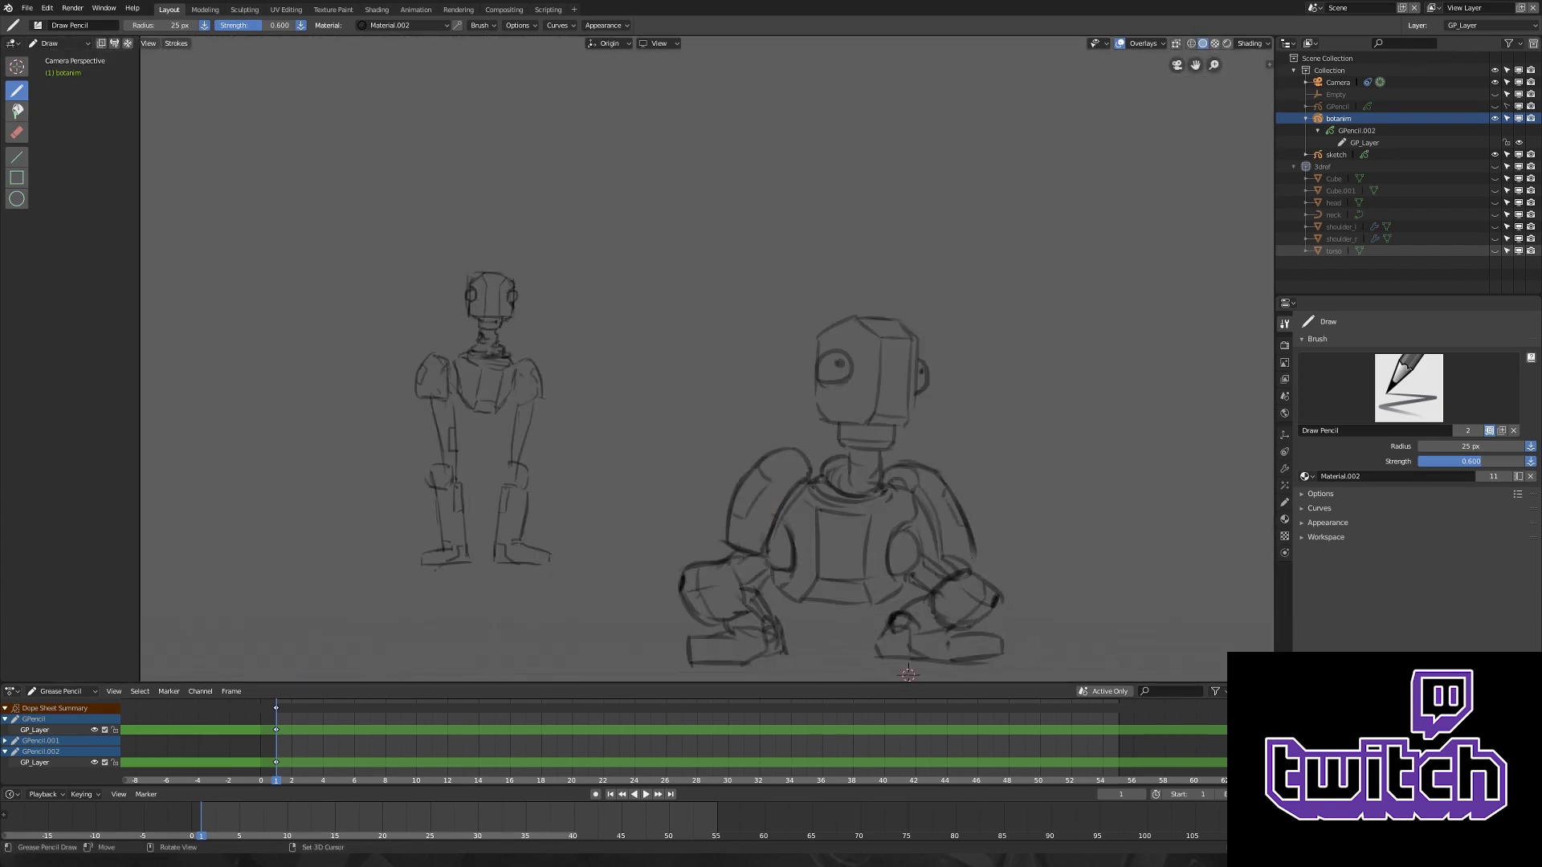
{"action": "scroll", "coordinate": [723, 362], "scroll_direction": "down", "scroll_amount": 2}
{"action": "scroll", "coordinate": [723, 361], "scroll_direction": "up", "scroll_amount": 1}
- Play and scrub through the timeline, stopping at frame 10 for the next pose
{"action": "key", "text": "space"}
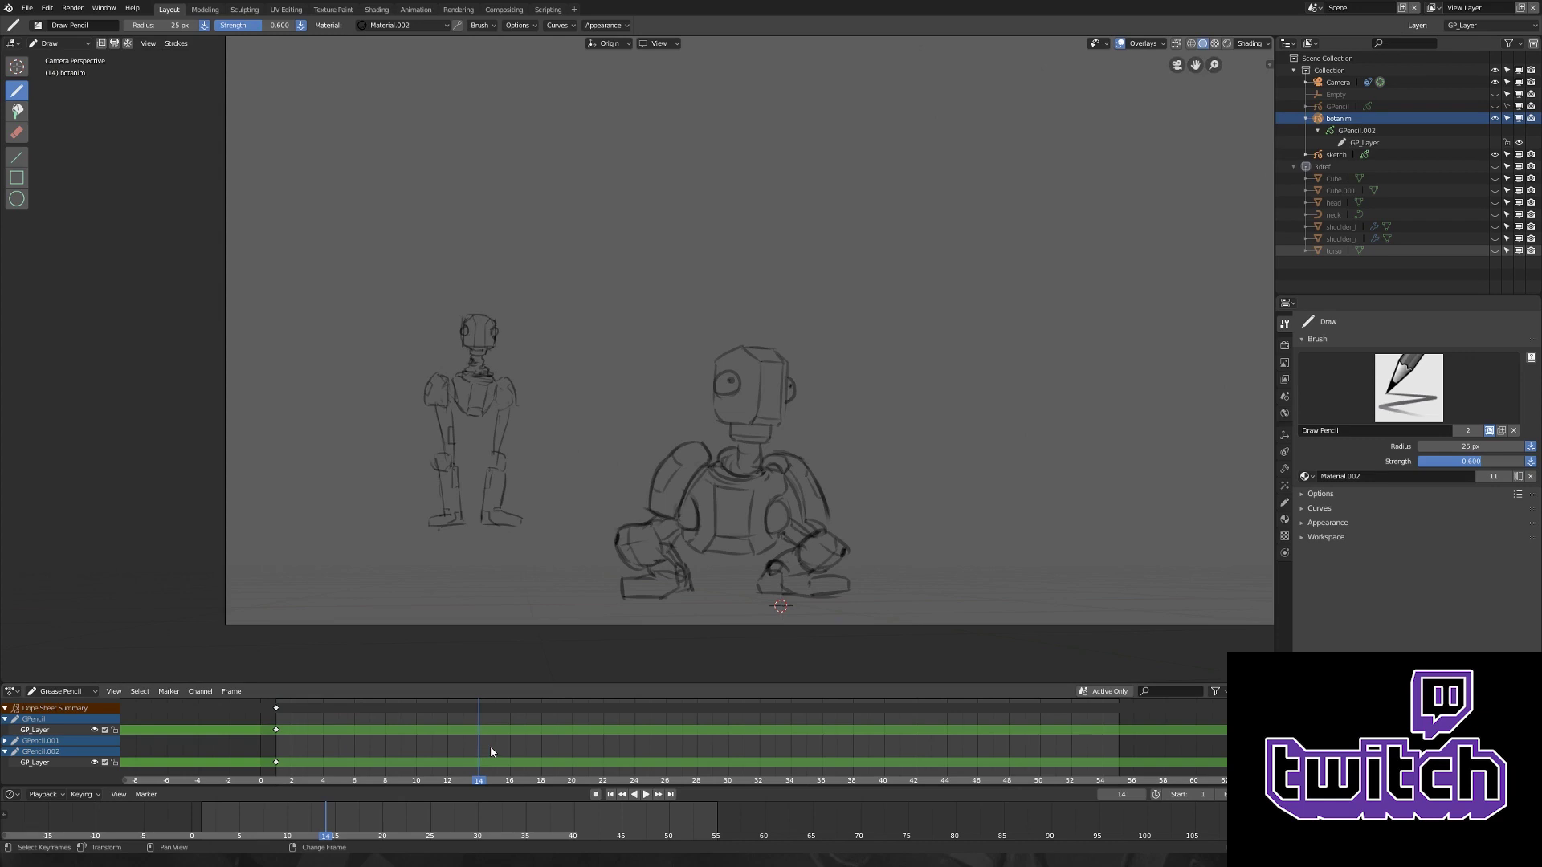
{"action": "key", "text": "space"}
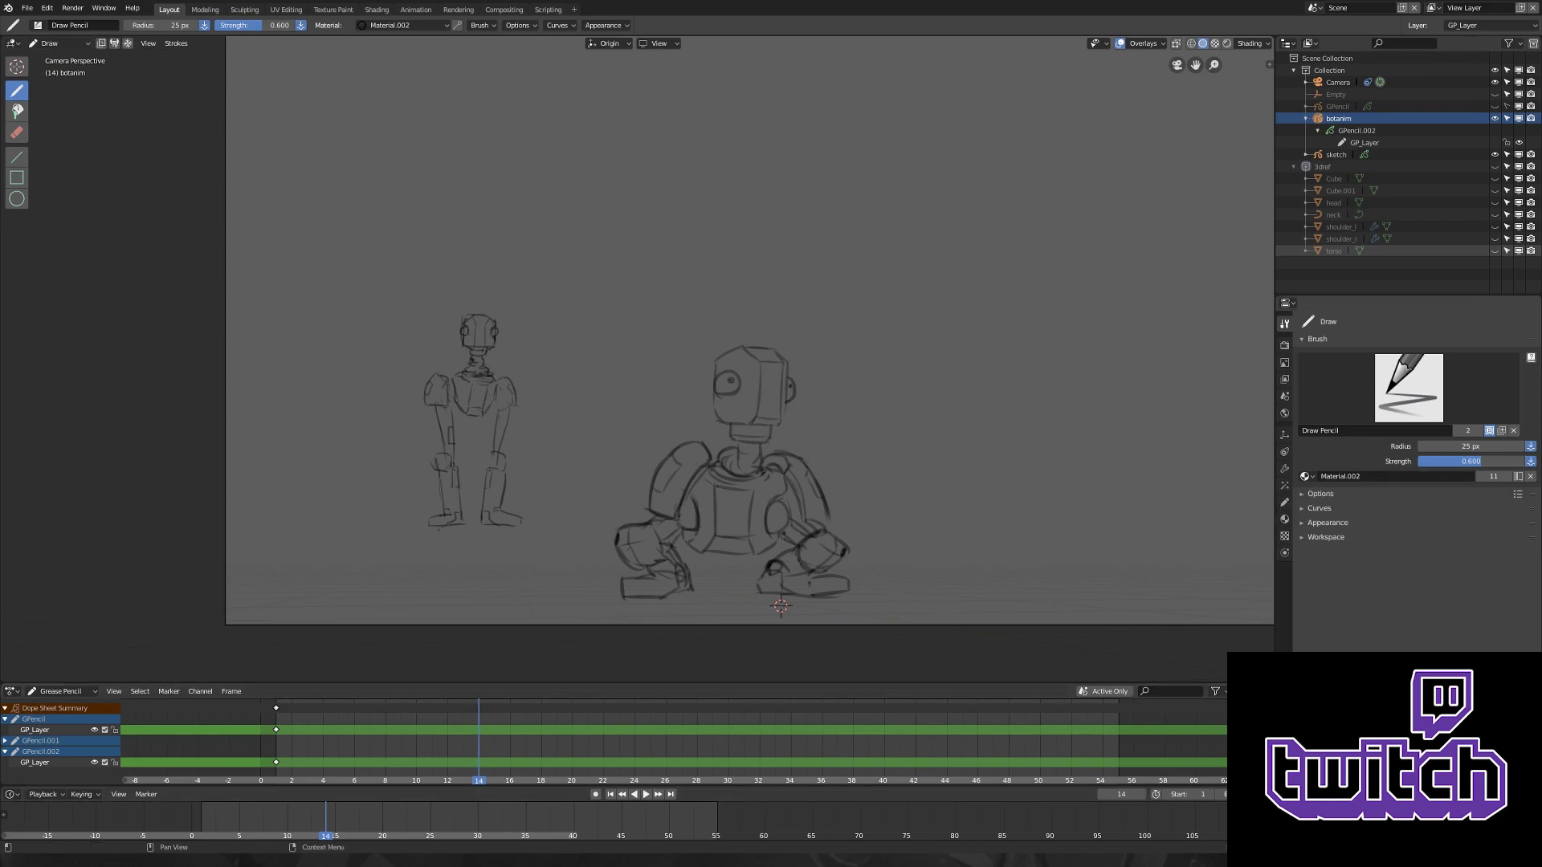
{"action": "scroll", "coordinate": [629, 482], "scroll_direction": "up", "scroll_amount": 1}
{"action": "key", "text": "Up"}
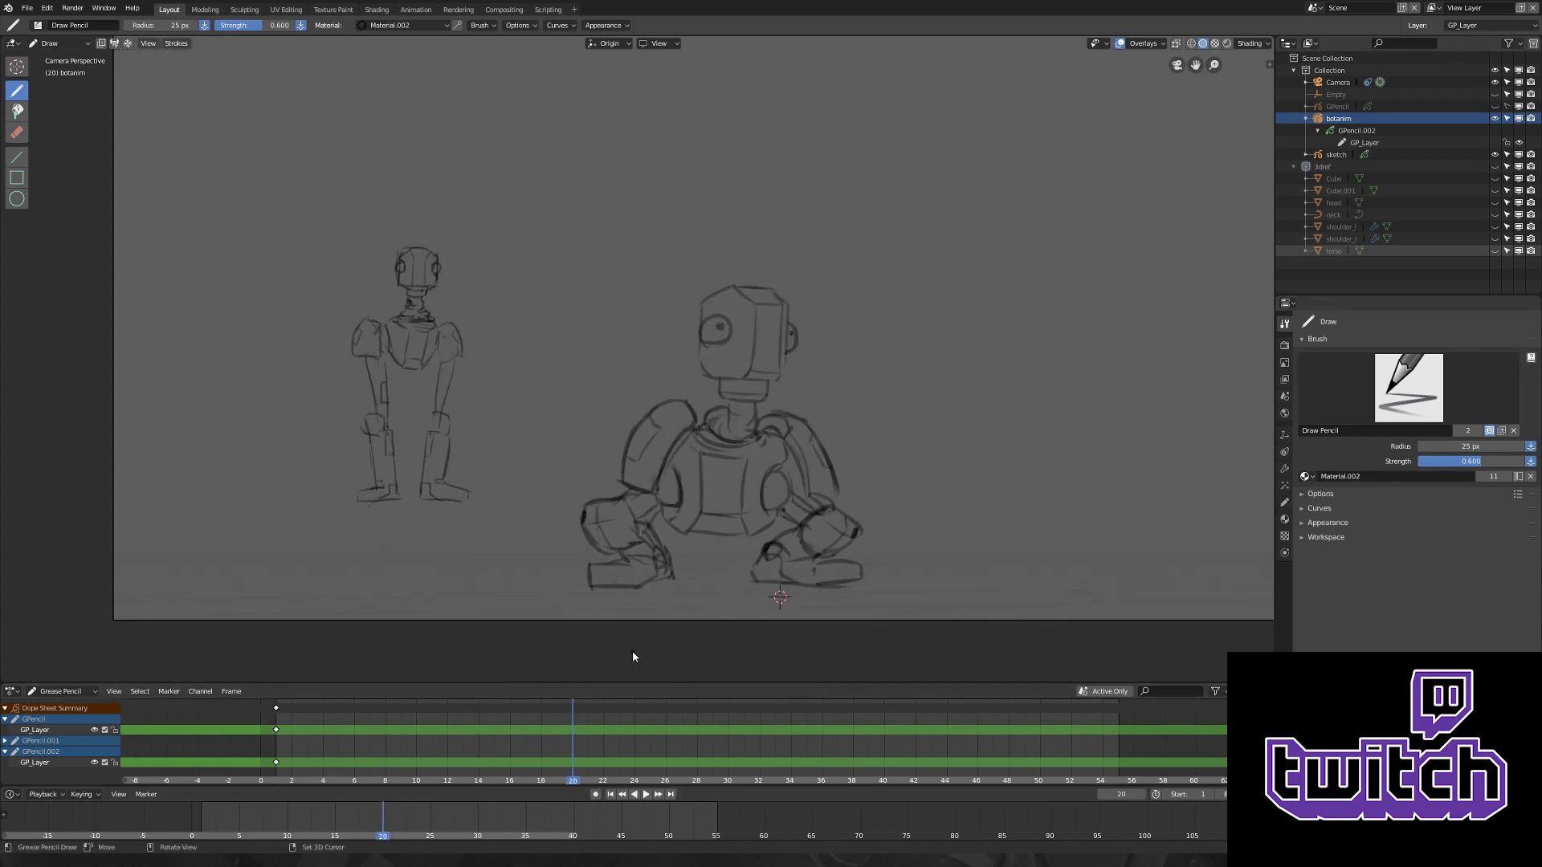
{"action": "key", "text": "shift+Left"}
{"action": "scroll", "coordinate": [717, 381], "scroll_direction": "down", "scroll_amount": 2}
{"action": "scroll", "coordinate": [717, 382], "scroll_direction": "up", "scroll_amount": 2}
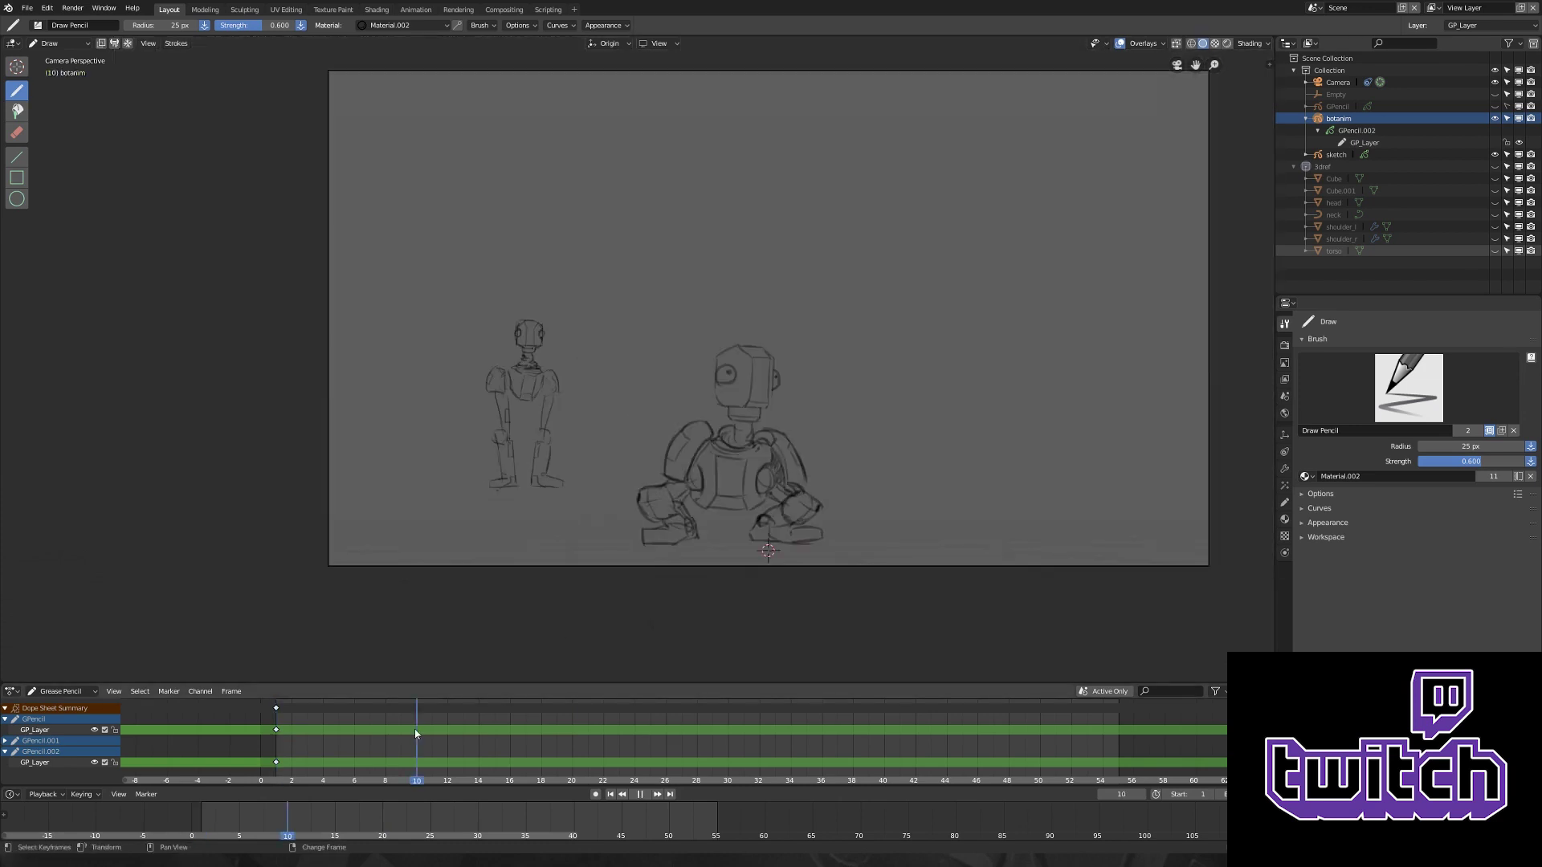
{"action": "key", "text": "Up"}
- Start a new botanim keyframe at frame 10 and set the onion skinning colour for previous keyframes to pink
{"action": "left_click", "coordinate": [741, 259]}
{"action": "left_click", "coordinate": [1285, 502]}
{"action": "left_click", "coordinate": [1468, 593]}
{"action": "left_click", "coordinate": [1483, 490]}
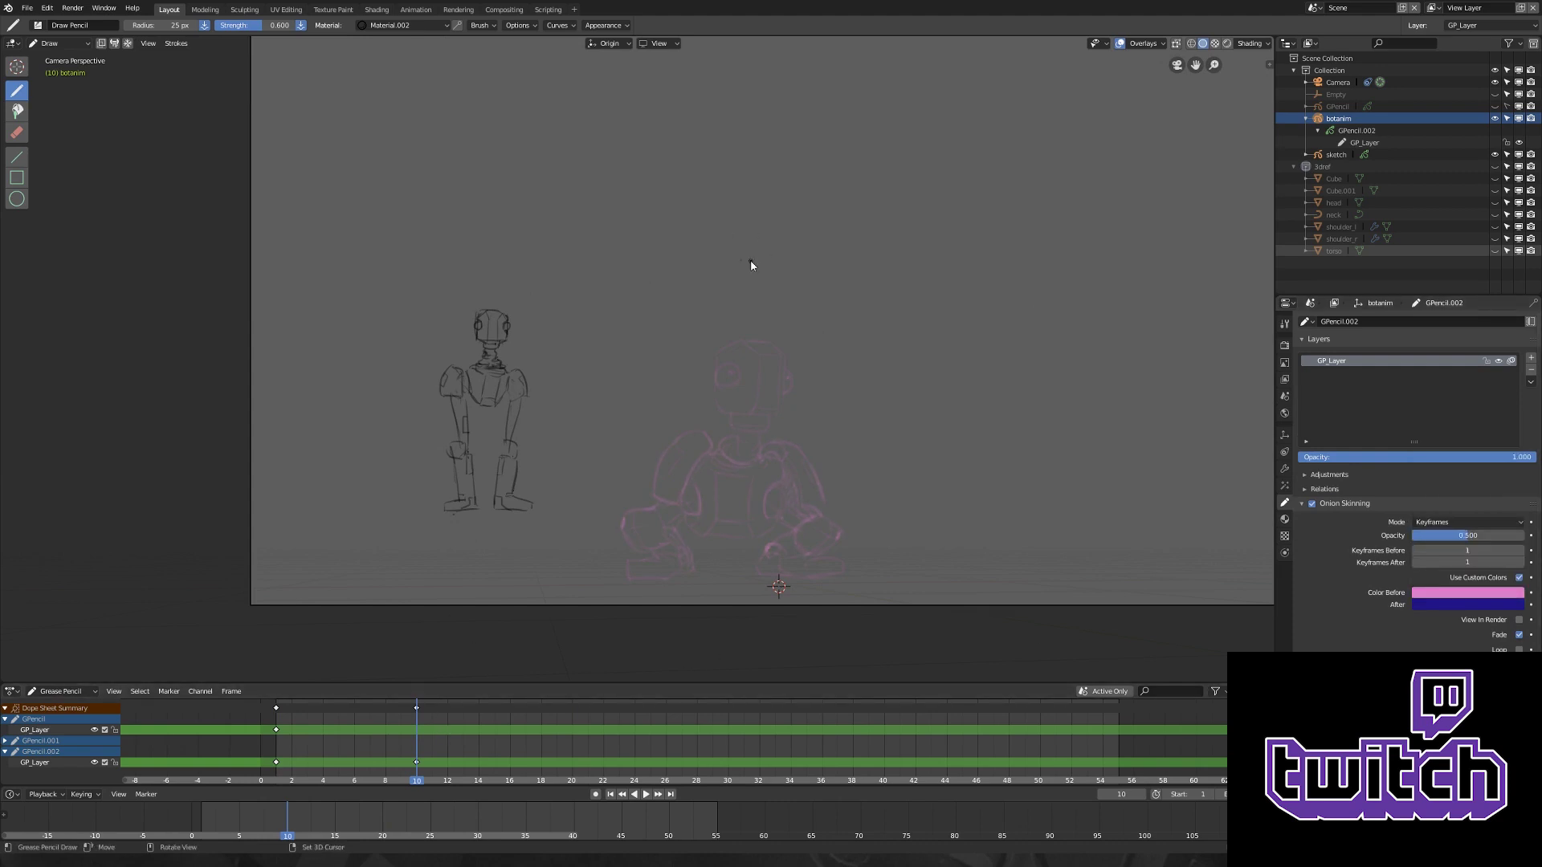
- Show the 3dref collection and raise and rotate the head, neck, torso and shoulder plates into a standing pose
{"action": "left_click", "coordinate": [1498, 169]}
{"action": "left_click", "coordinate": [1494, 166]}
{"action": "left_click", "coordinate": [733, 377]}
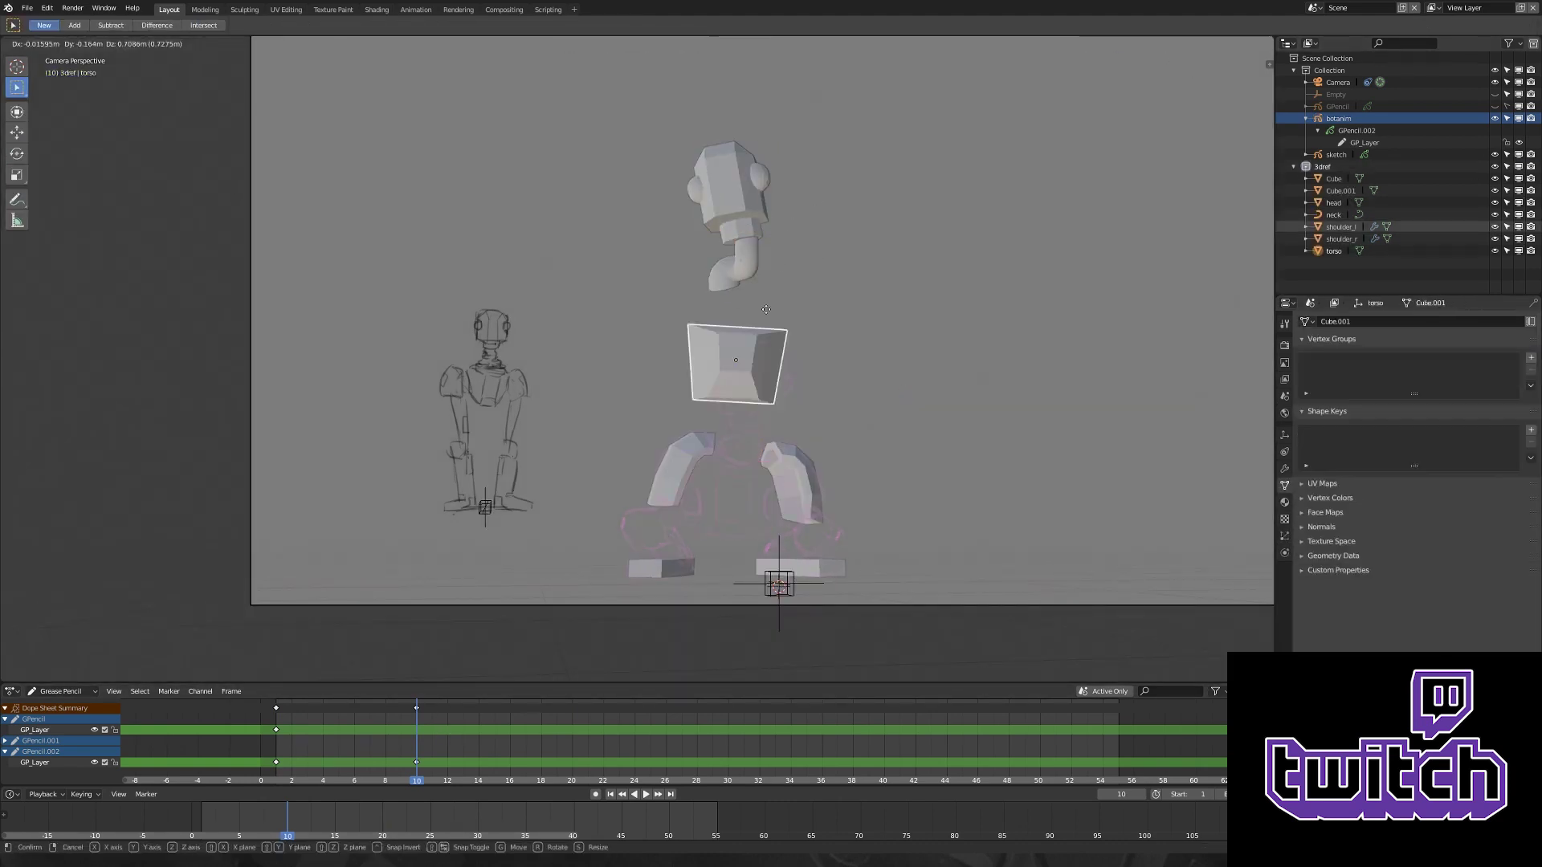
{"action": "key", "text": "r"}
{"action": "key", "text": "r"}
{"action": "right_click", "coordinate": [863, 252]}
{"action": "key", "text": "alt+r"}
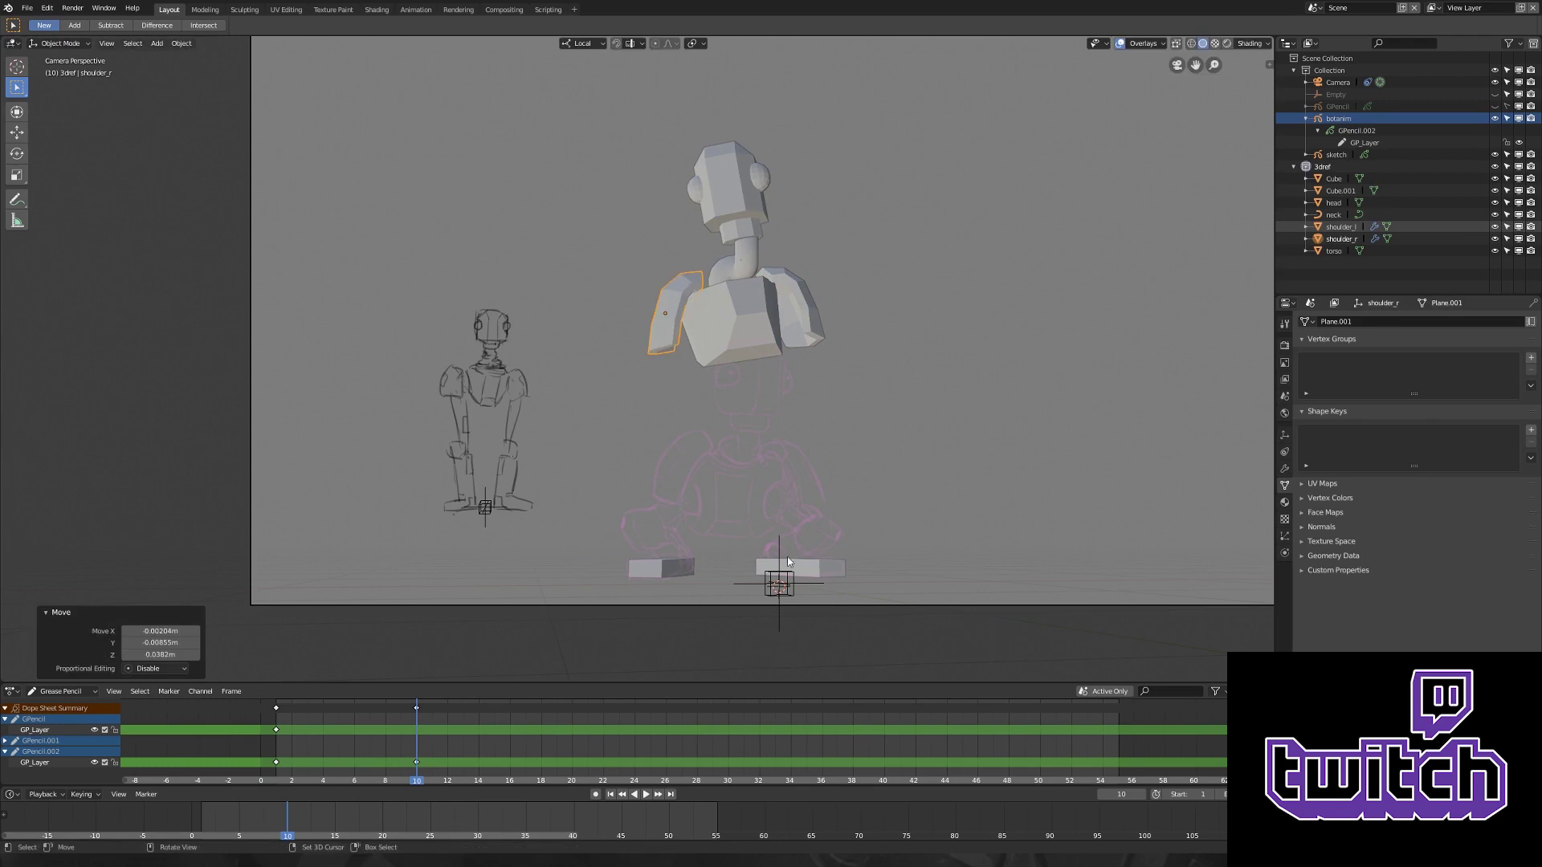
- Move the two foot blocks closer together and rotate one by 14.2° about Z
{"action": "left_click", "coordinate": [800, 567]}
{"action": "key", "text": "g"}
{"action": "key", "text": "x"}
{"action": "left_click", "coordinate": [830, 541]}
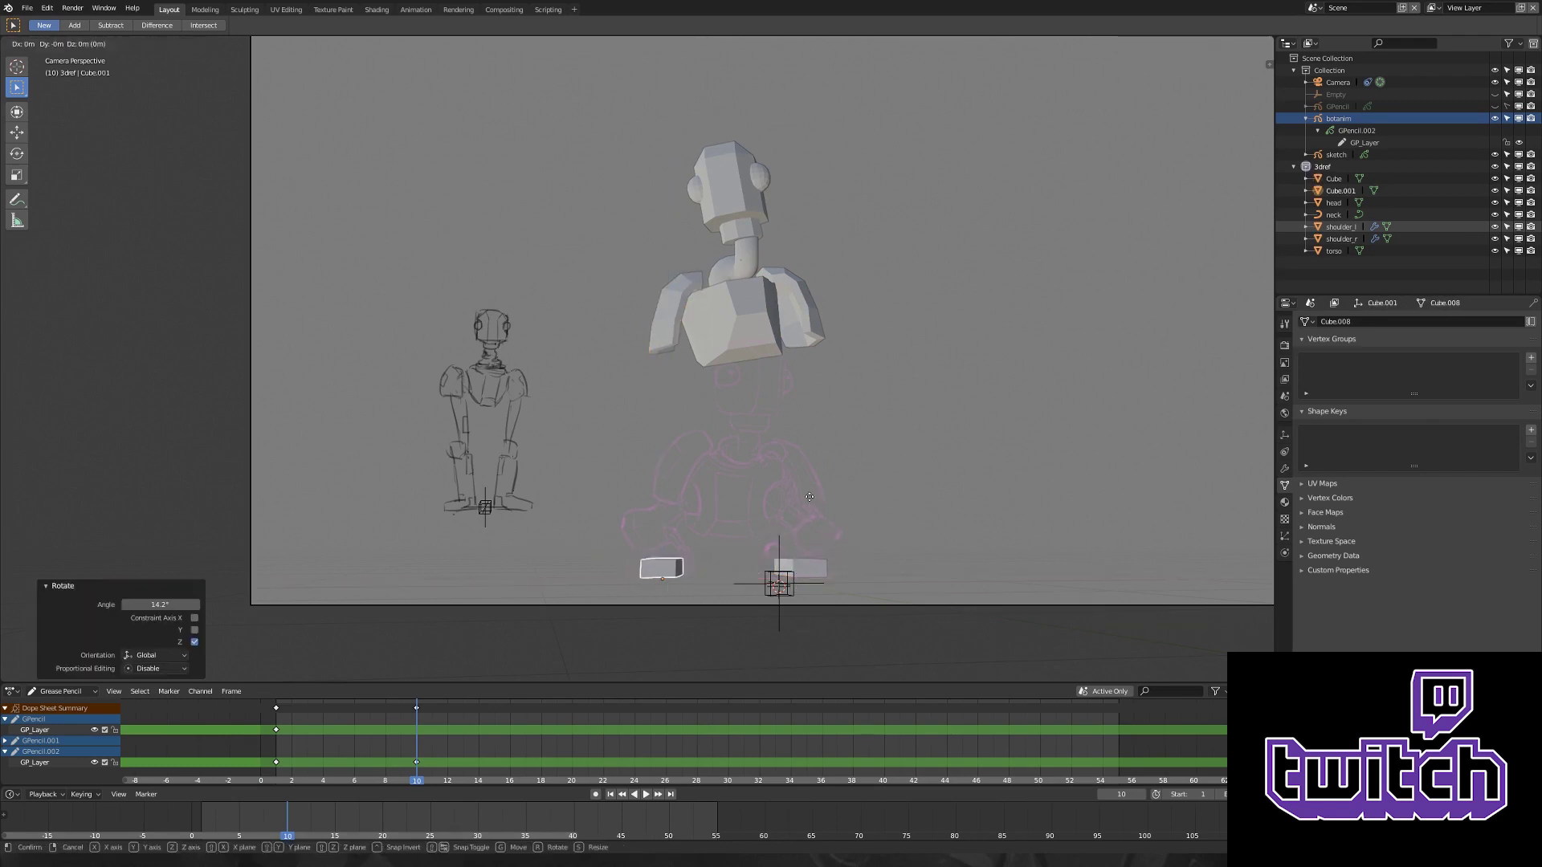
- Trace the block-out's head, neck, torso and shoulder plates onto the botanim keyframe at frame 10 in Draw mode
{"action": "left_click", "coordinate": [1338, 118]}
{"action": "key", "text": "ctrl+Tab"}
{"action": "left_click", "coordinate": [739, 251]}
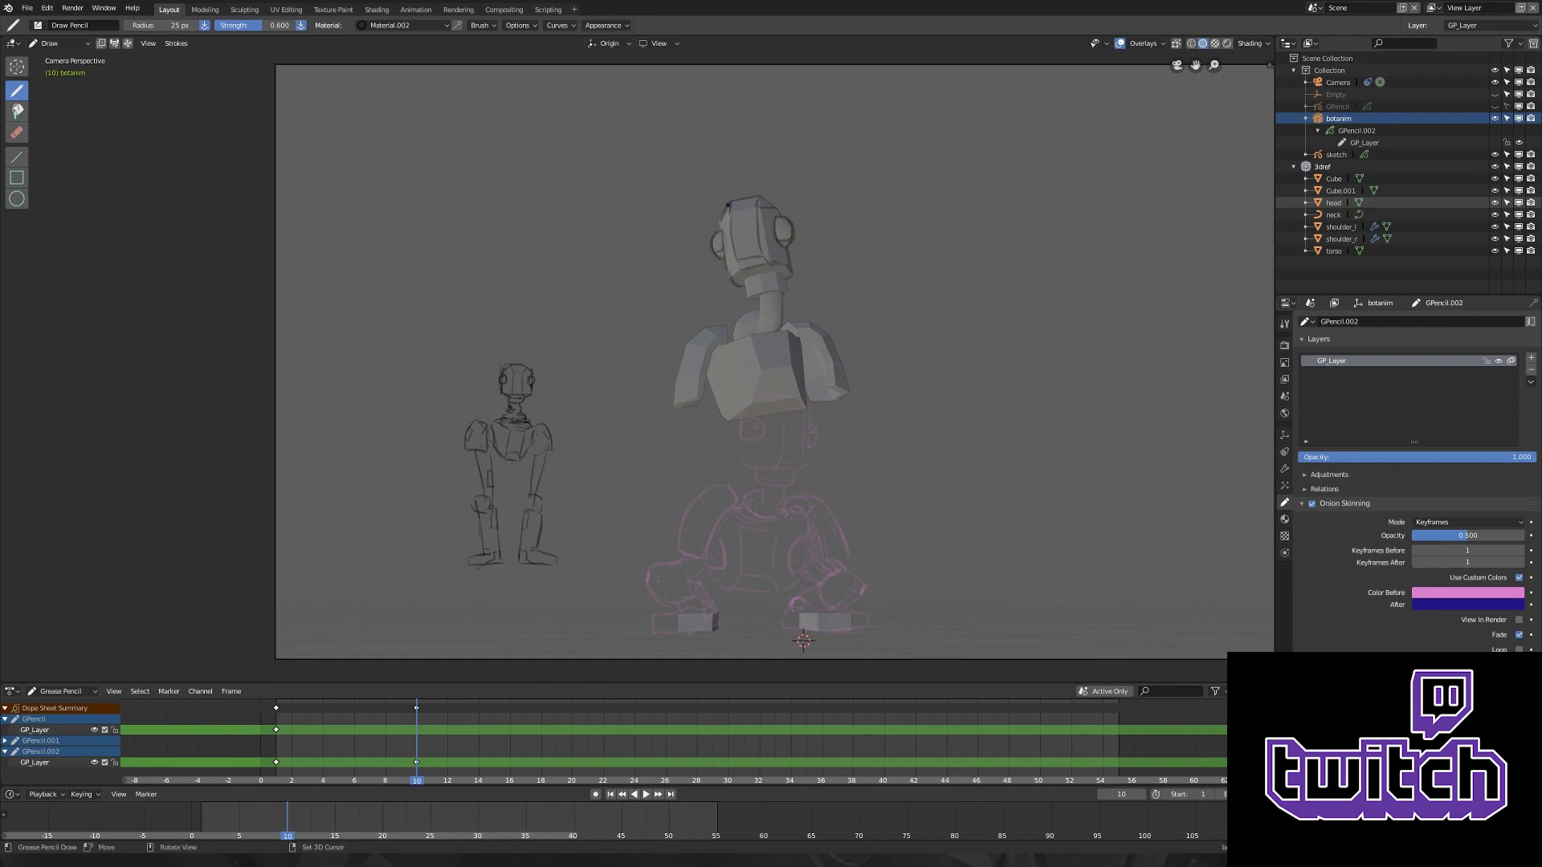
{"action": "scroll", "coordinate": [755, 302], "scroll_direction": "up", "scroll_amount": 1}
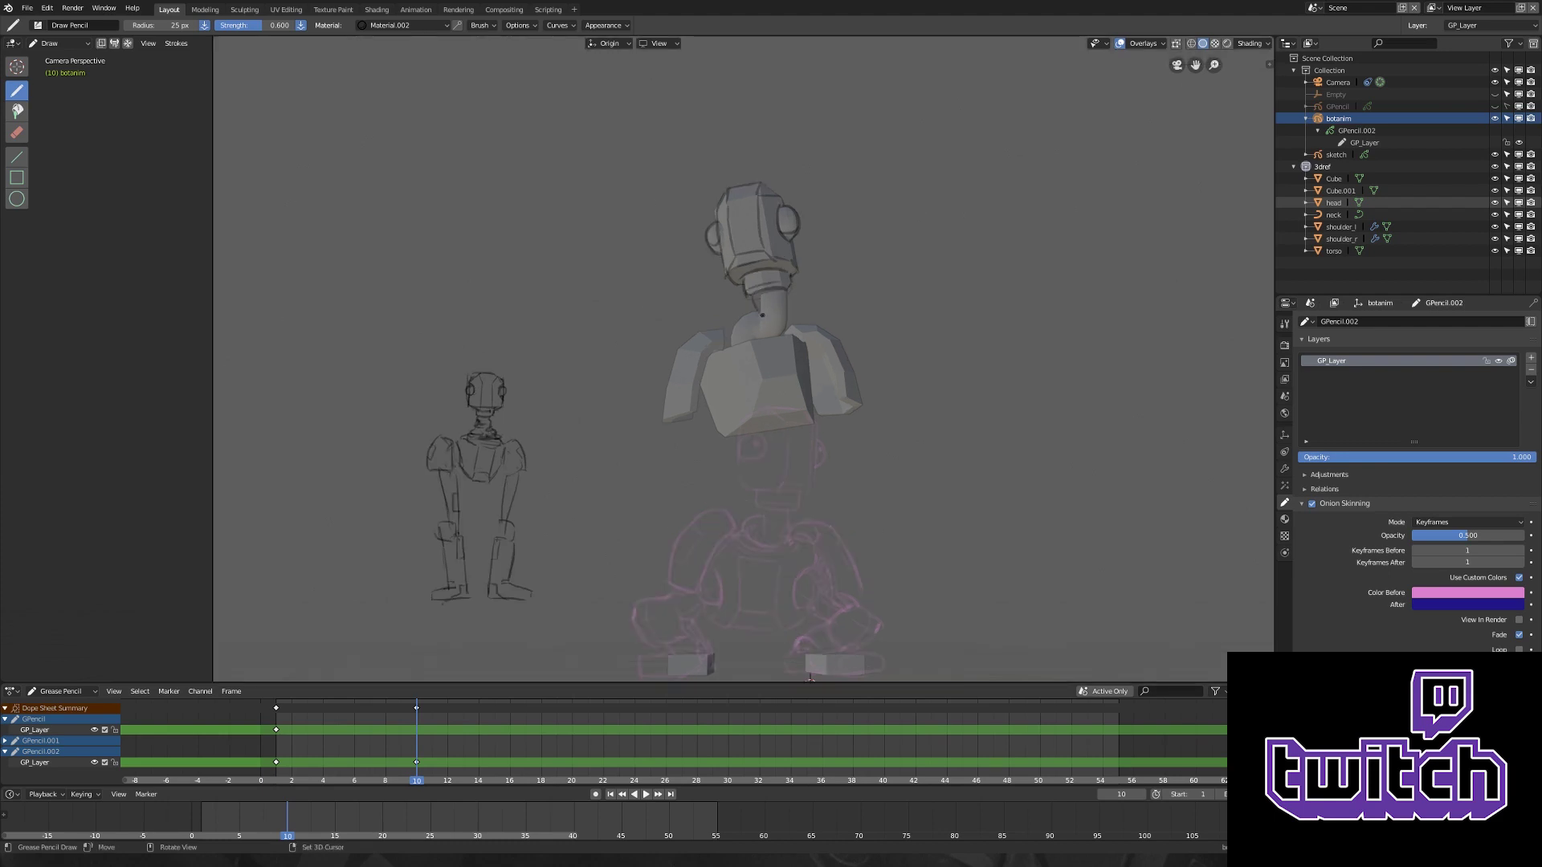
{"action": "middle_click_drag", "start_coordinate": [762, 315], "coordinate": [772, 274], "text": "shift"}
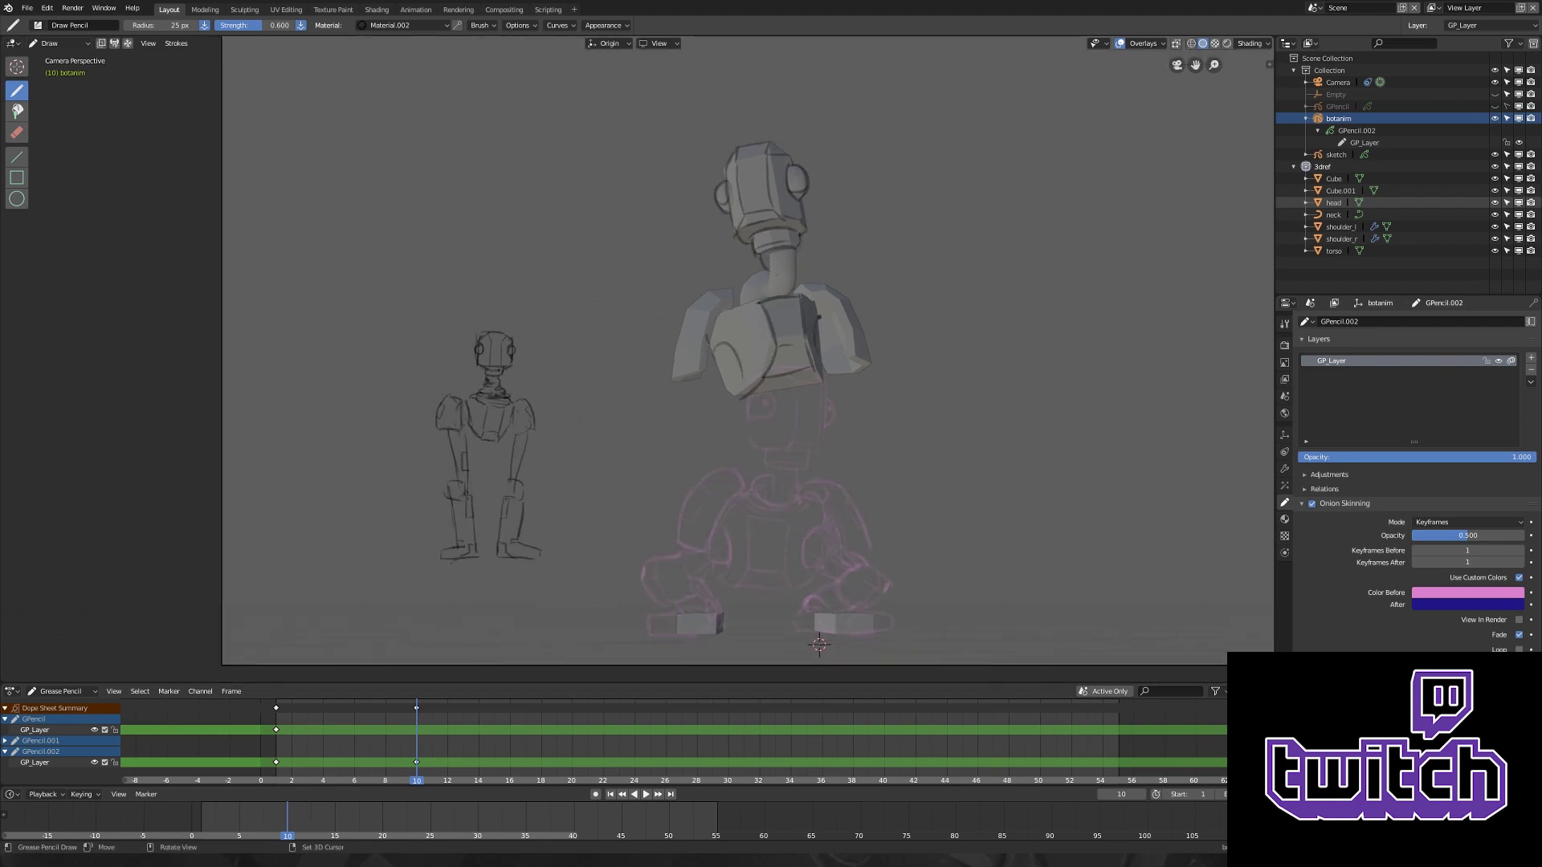
{"action": "left_click_drag", "start_coordinate": [687, 309], "coordinate": [671, 384]}
{"action": "left_click_drag", "start_coordinate": [810, 292], "coordinate": [853, 358]}
{"action": "left_click_drag", "start_coordinate": [732, 351], "coordinate": [714, 390]}
{"action": "left_click_drag", "start_coordinate": [824, 334], "coordinate": [830, 368]}
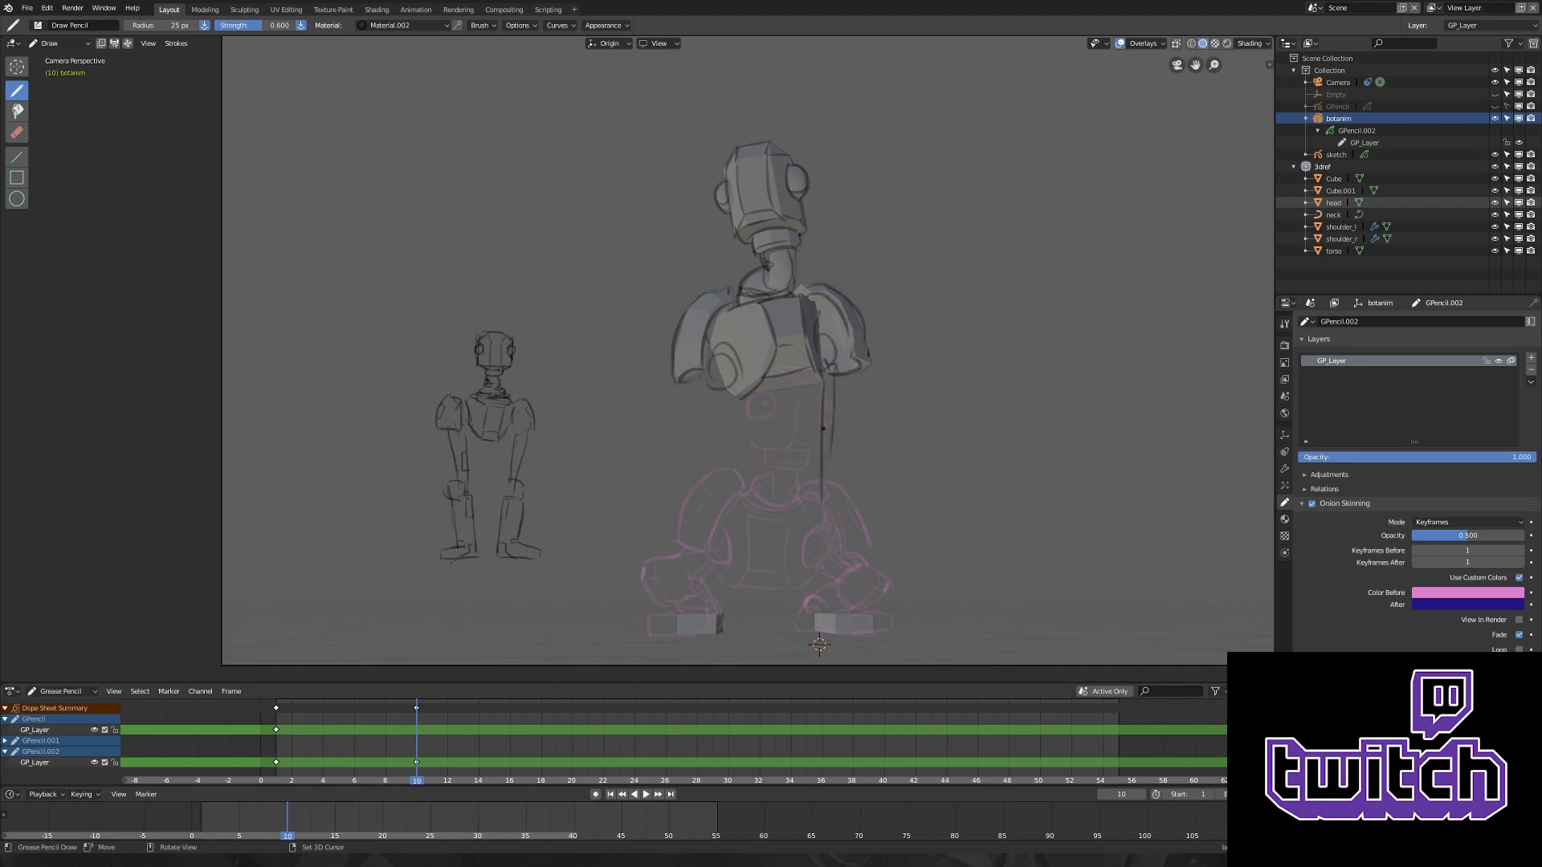
- Redraw the torso joint and draw two straight standing legs with knee plates and feet beneath the torso
{"action": "scroll", "coordinate": [730, 351], "scroll_direction": "down", "scroll_amount": 2}
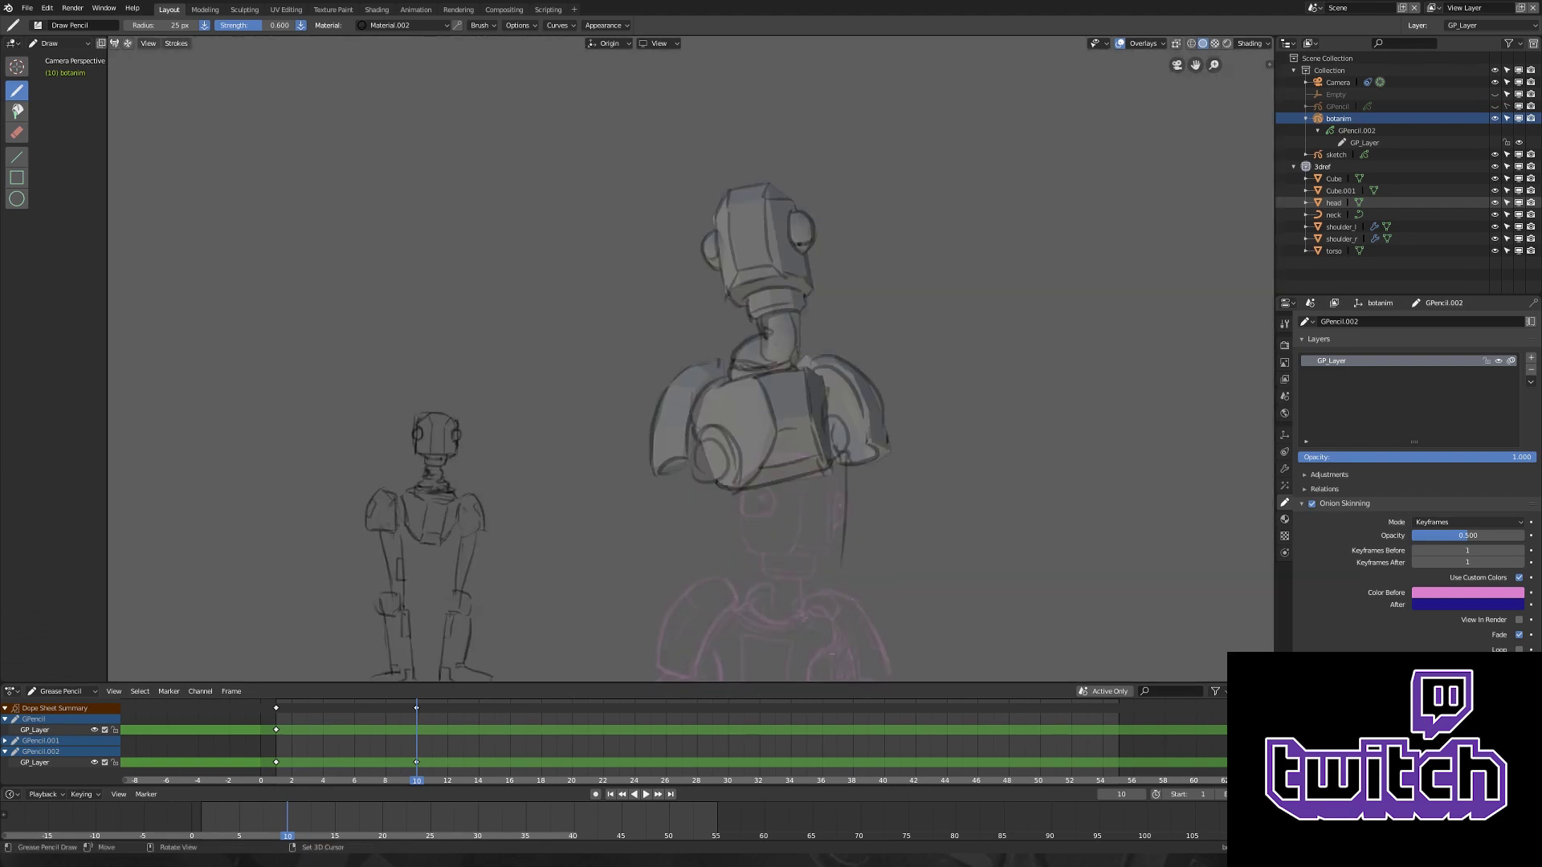
{"action": "key", "text": "ctrl+z"}
{"action": "left_click_drag", "start_coordinate": [701, 428], "coordinate": [718, 469]}
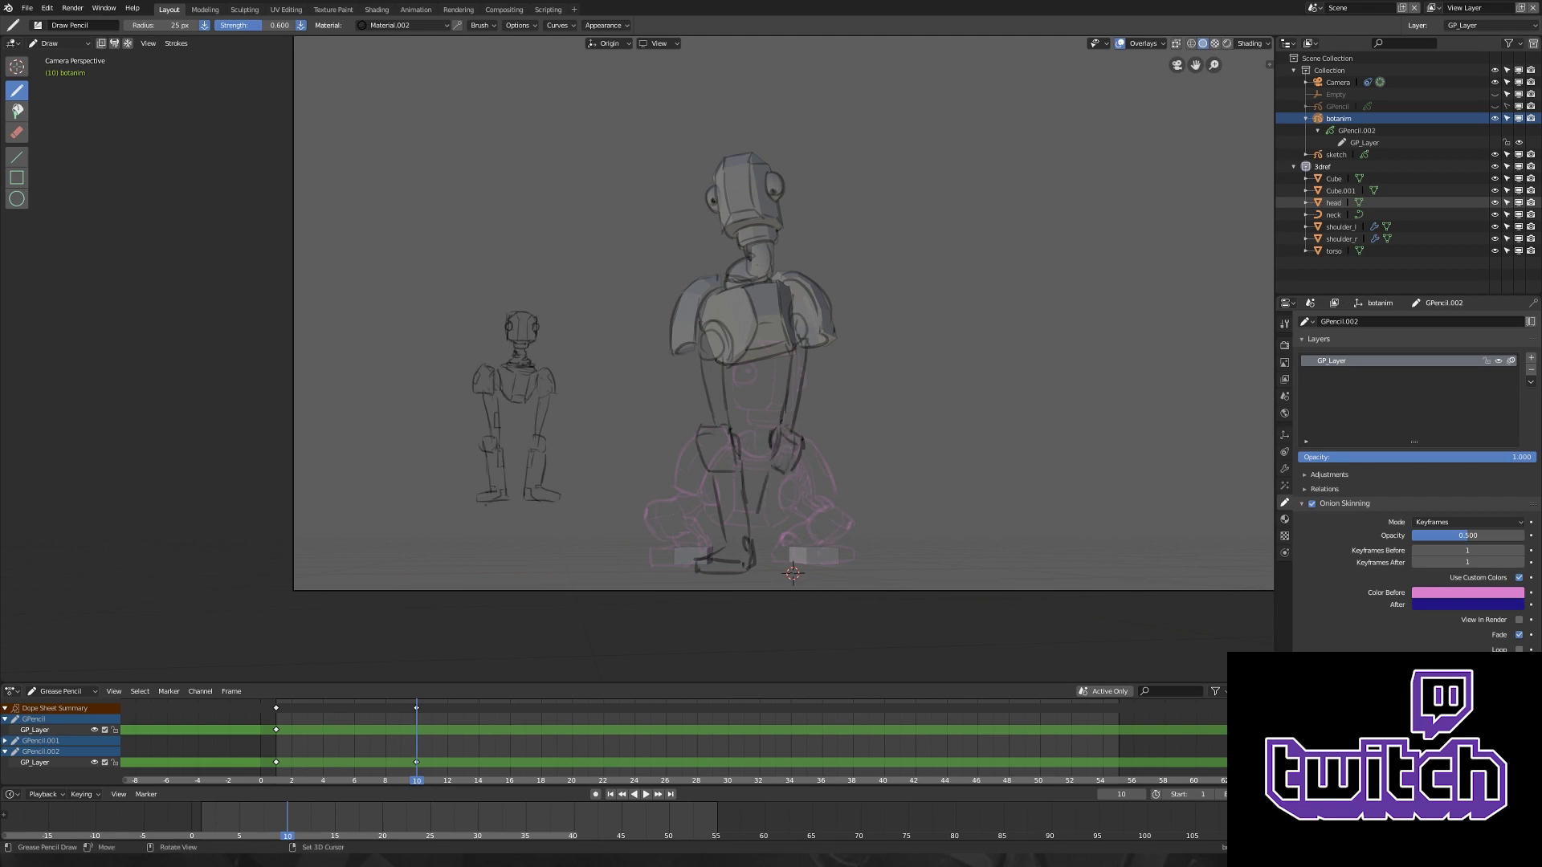
{"action": "scroll", "coordinate": [783, 321], "scroll_direction": "down", "scroll_amount": 3}
{"action": "scroll", "coordinate": [783, 321], "scroll_direction": "up", "scroll_amount": 4}
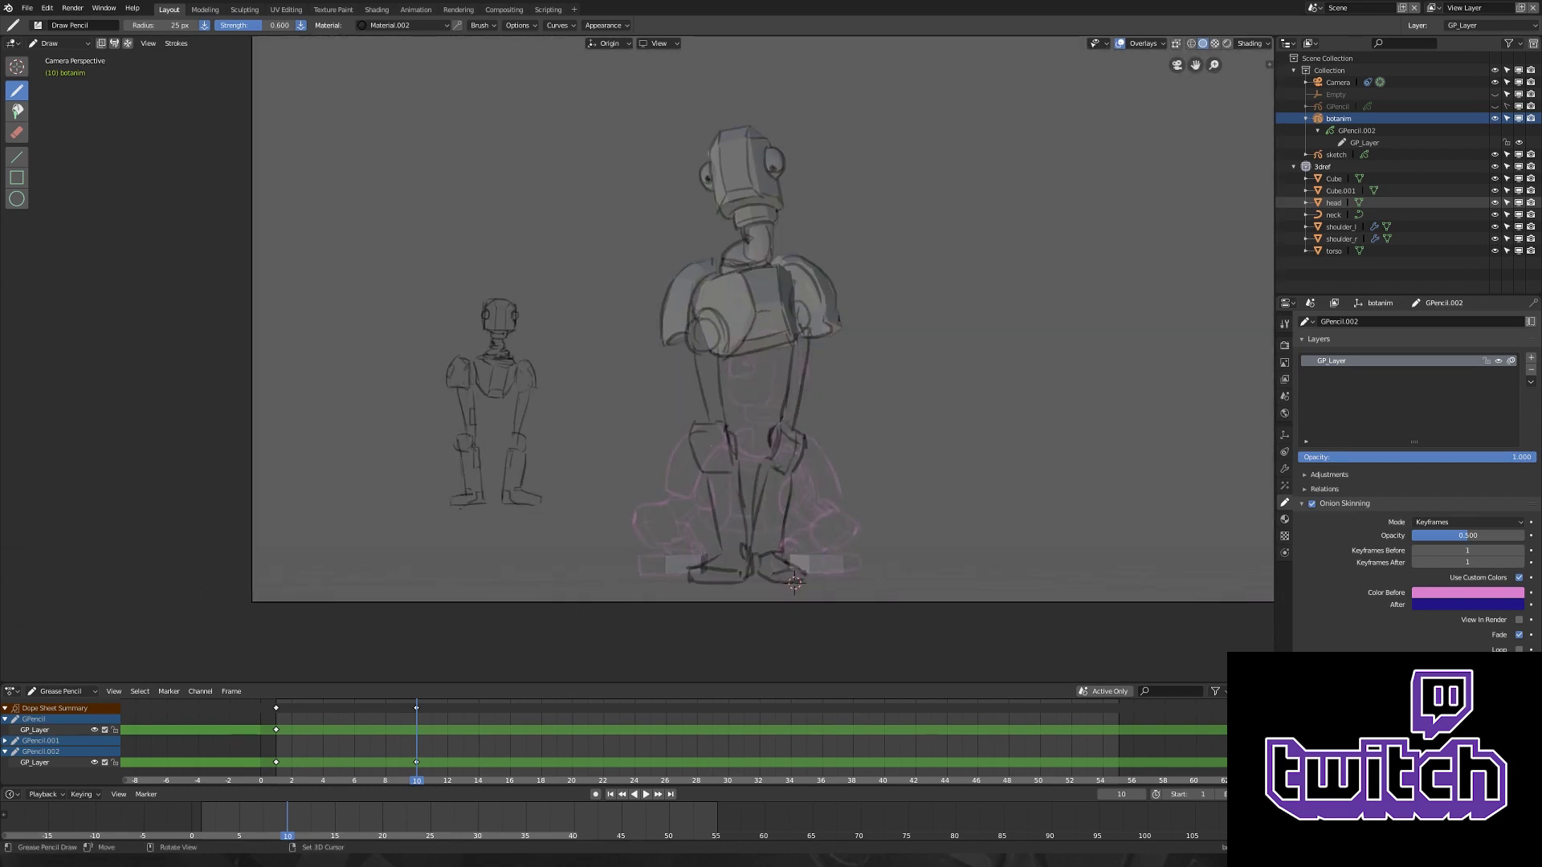
{"action": "scroll", "coordinate": [763, 358], "scroll_direction": "up", "scroll_amount": 1}
- Hide the 3dref collection and redraw the outline of the far shoulder plate
{"action": "left_click", "coordinate": [1495, 166]}
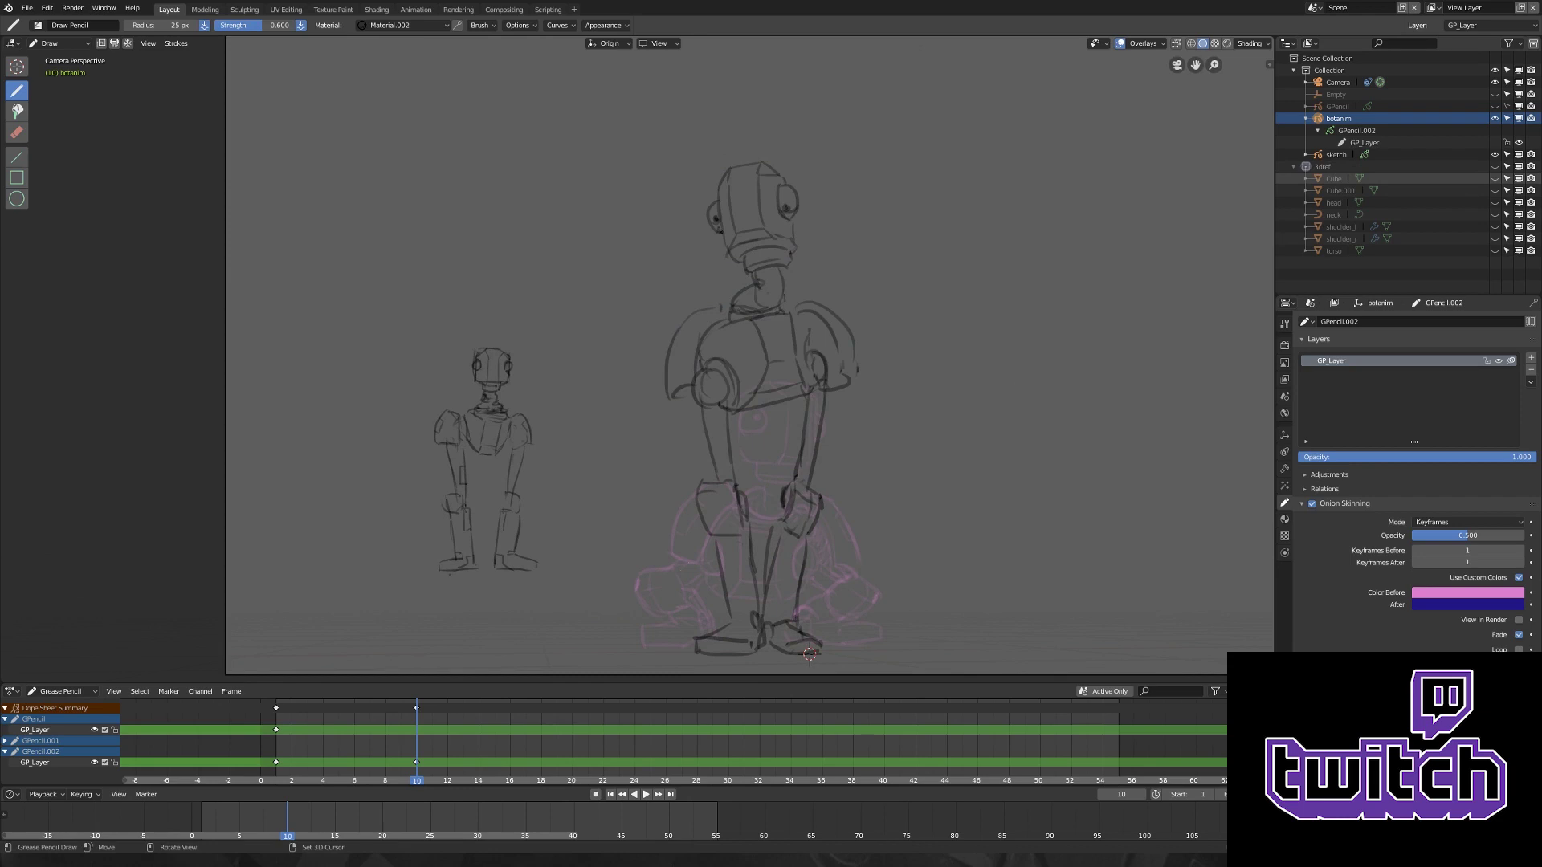
{"action": "scroll", "coordinate": [718, 228], "scroll_direction": "up", "scroll_amount": 1}
{"action": "key", "text": "ctrl+z"}
{"action": "left_click_drag", "start_coordinate": [856, 337], "coordinate": [801, 299]}
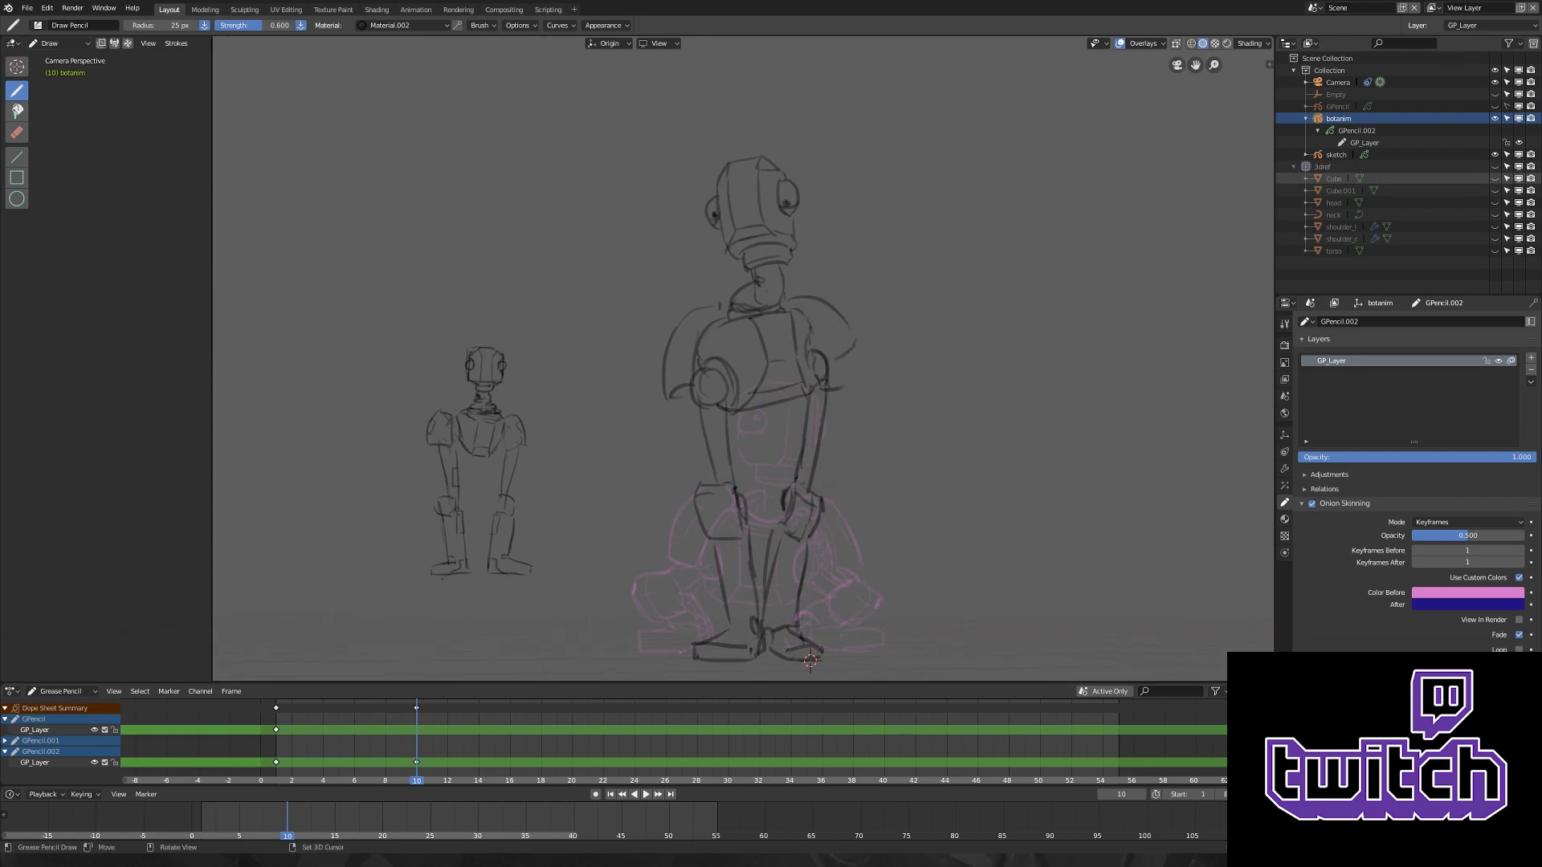
- Play back the poses and redraw one leg lifted with a bent knee at frame 14
{"action": "scroll", "coordinate": [800, 302], "scroll_direction": "down", "scroll_amount": 3}
{"action": "key", "text": "space"}
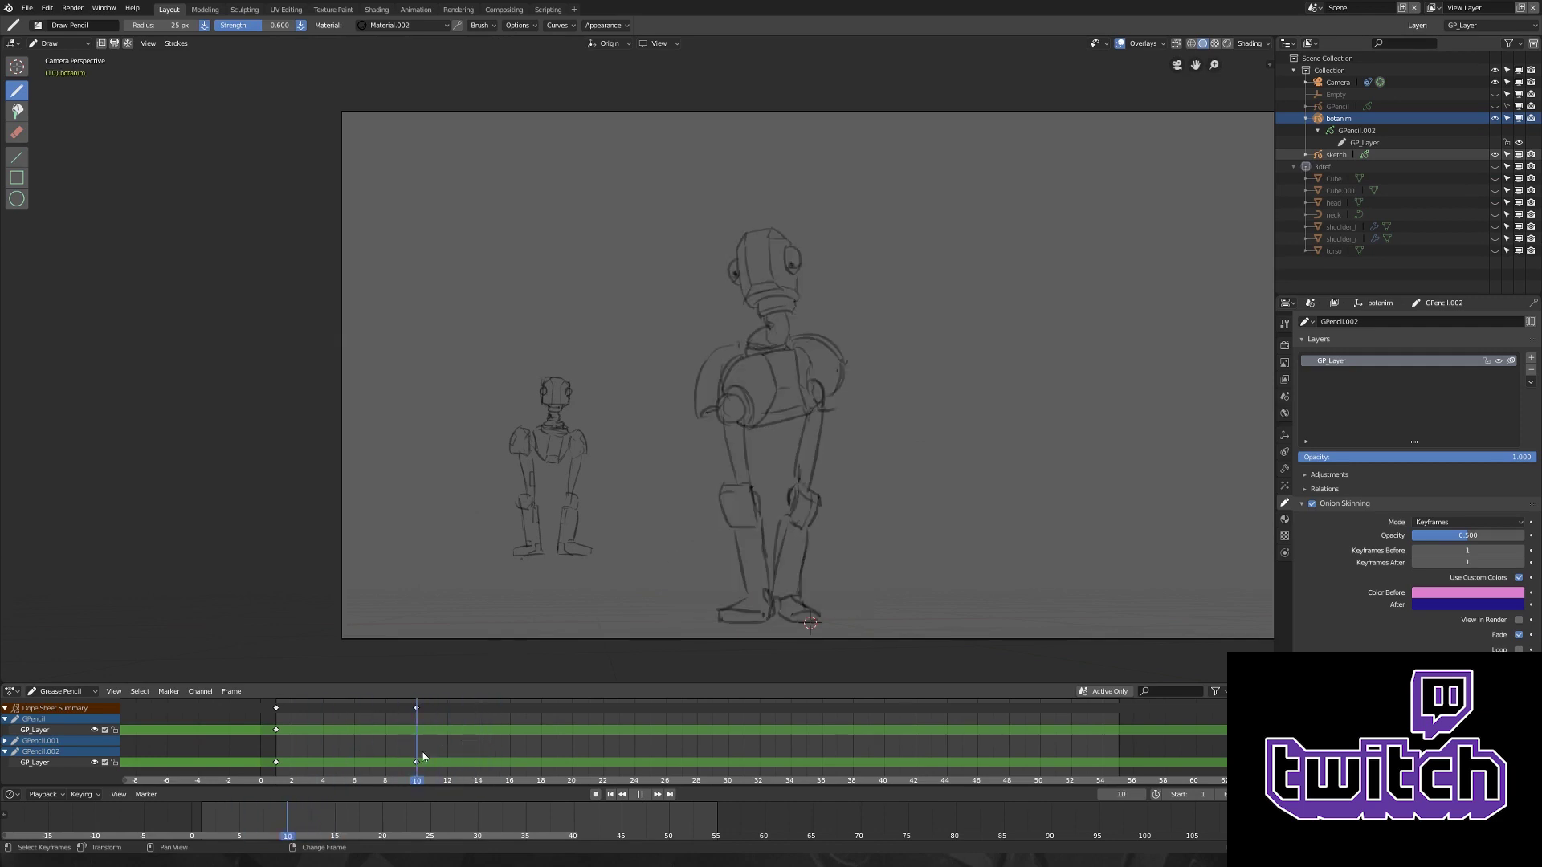
{"action": "left_click", "coordinate": [434, 767]}
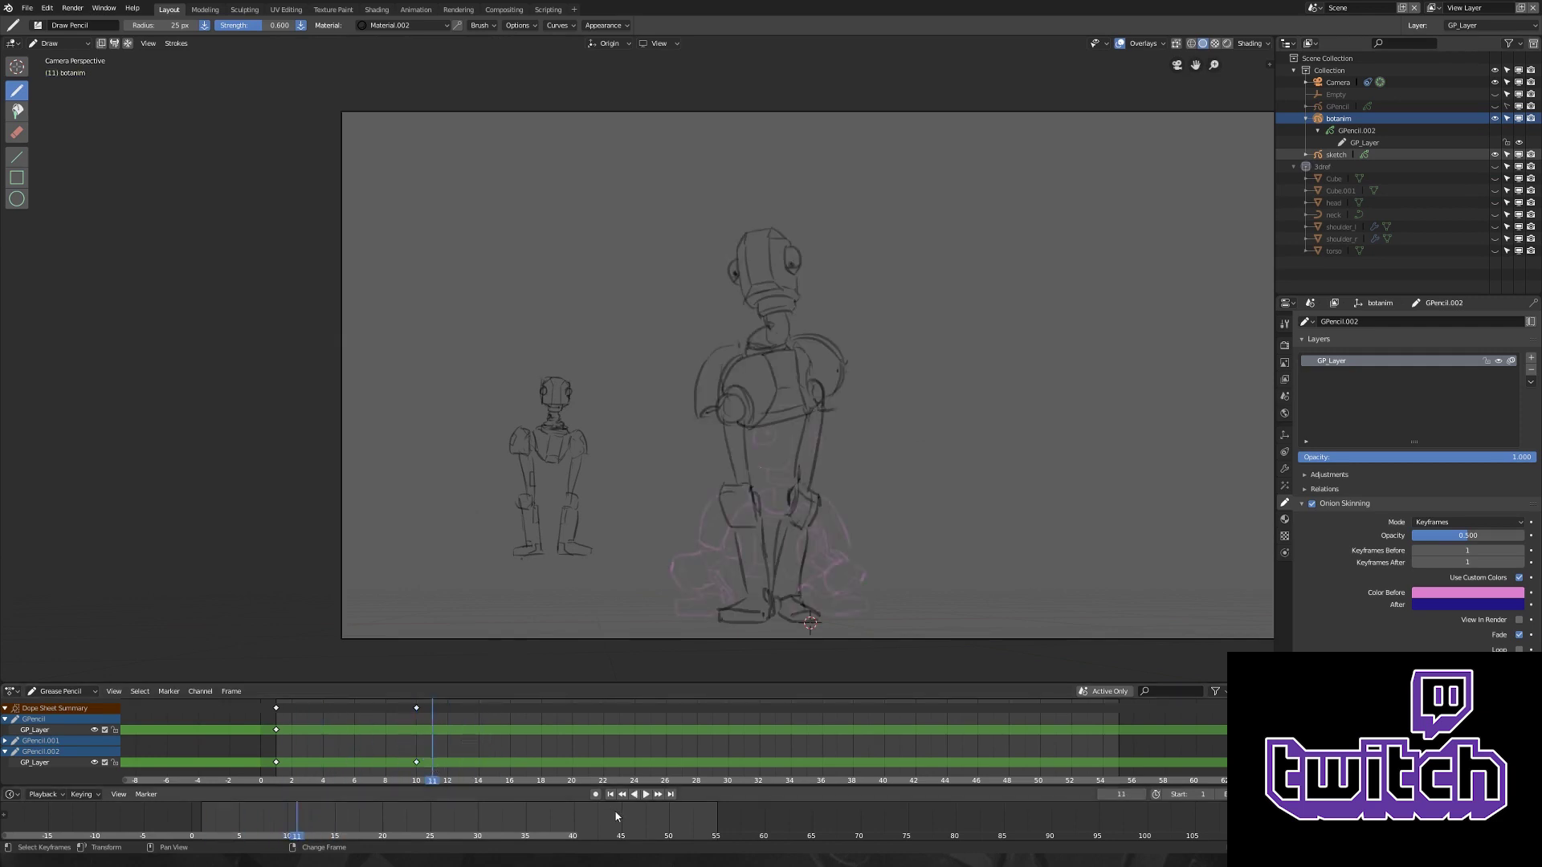
{"action": "left_click", "coordinate": [479, 735]}
{"action": "mouse_move", "coordinate": [799, 498]}
{"action": "left_mouse_down"}
{"action": "mouse_move", "coordinate": [809, 459]}
{"action": "mouse_move", "coordinate": [805, 620]}
{"action": "left_mouse_up"}
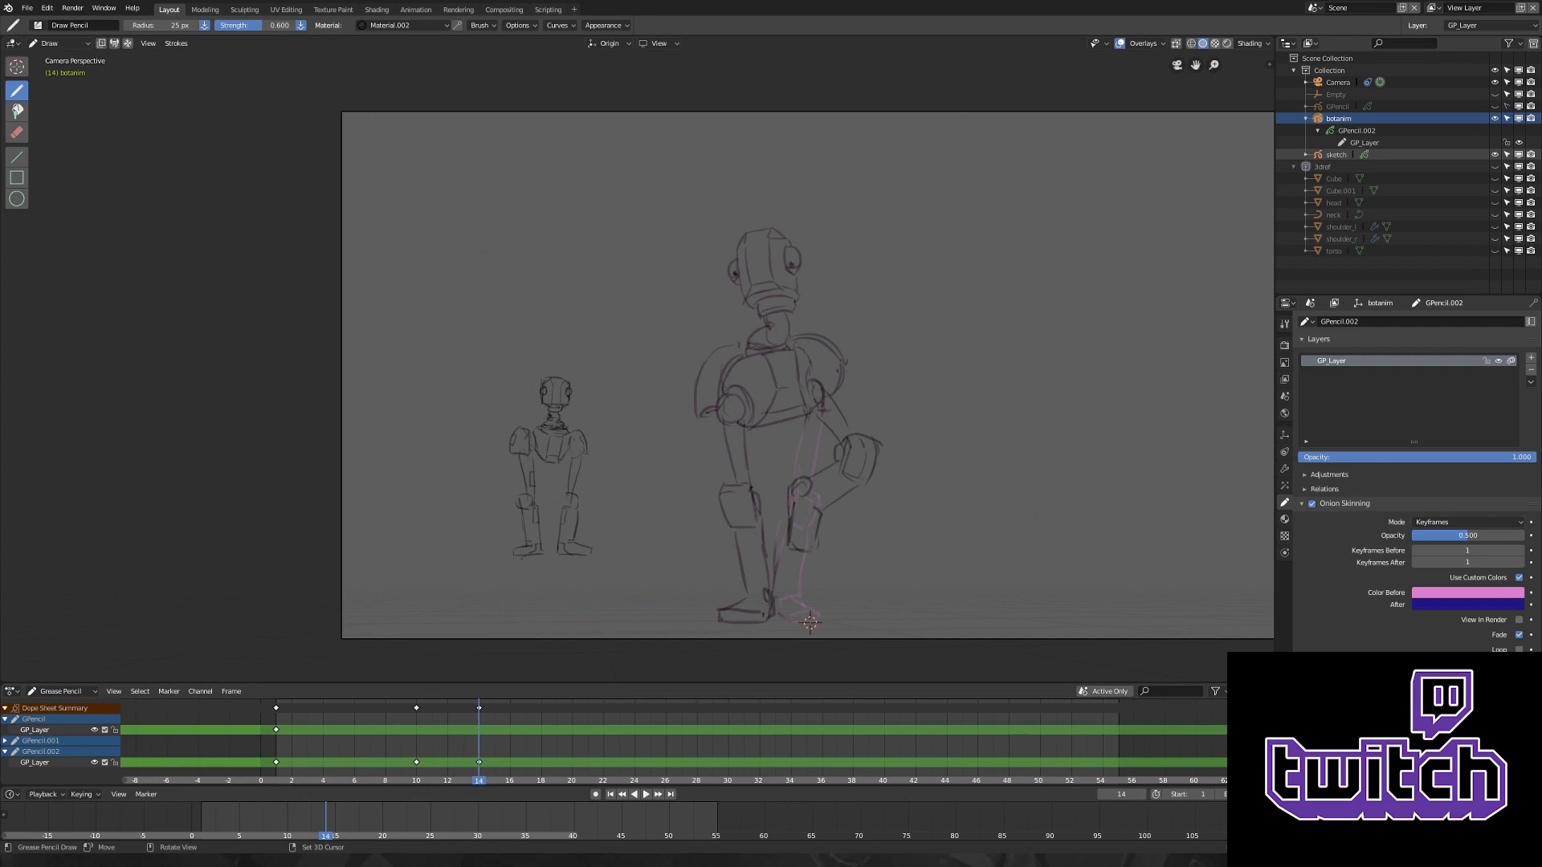
{"action": "key", "text": "ctrl+z"}
- Play through the lifted-leg pose and rework frame 14 with a higher upper body and the standing heel raised
{"action": "right_click", "coordinate": [526, 720]}
{"action": "key", "text": "space"}
{"action": "right_click_drag", "start_coordinate": [482, 726], "coordinate": [475, 737]}
{"action": "key", "text": "space"}
{"action": "key", "text": "ctrl+z"}
{"action": "key", "text": "ctrl+z"}
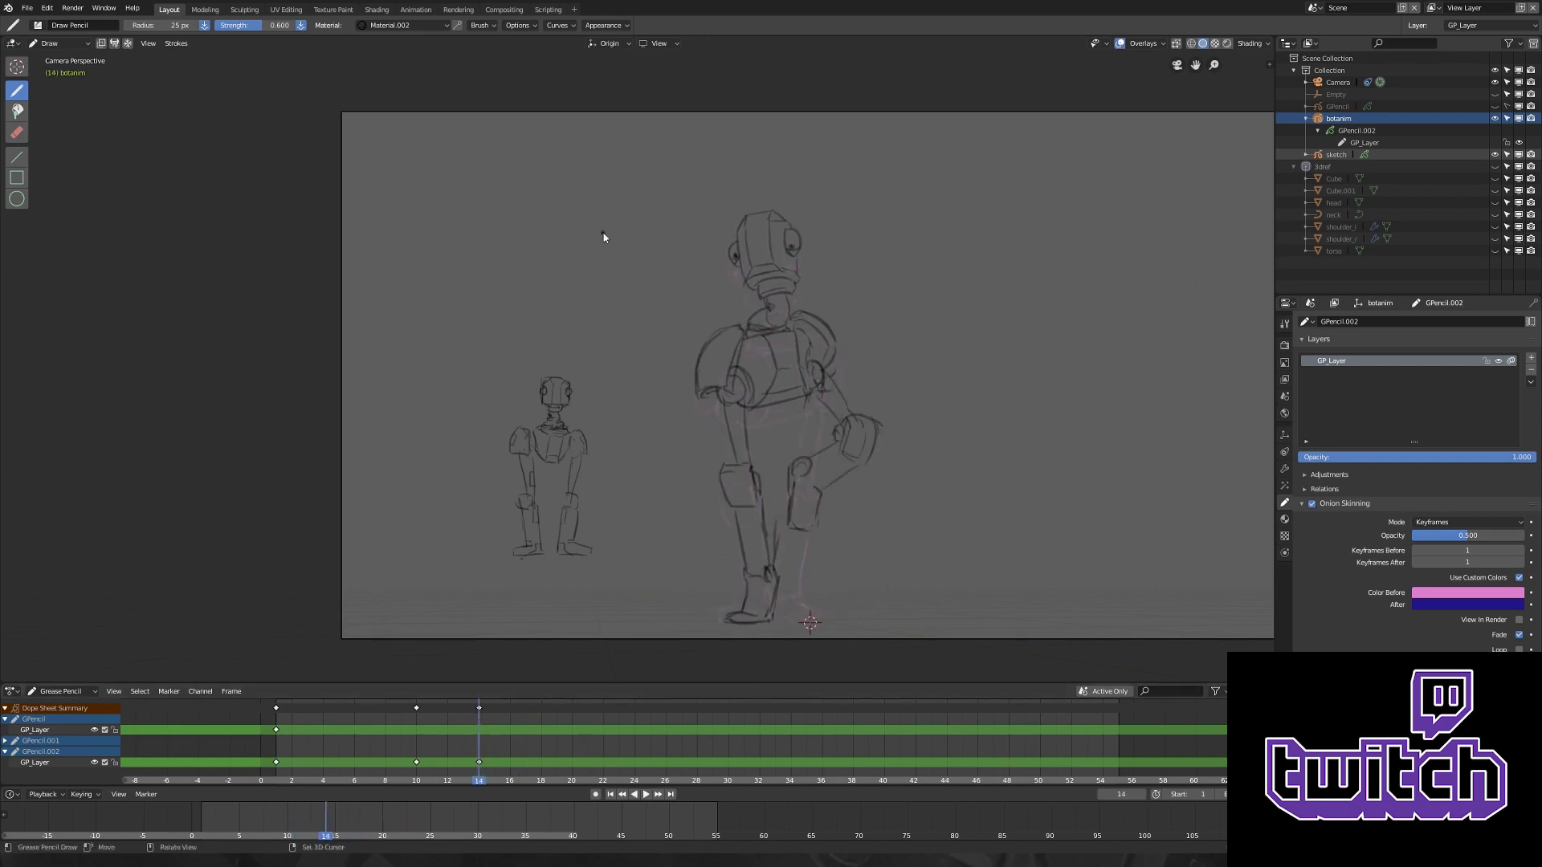
- Select the head strokes in Edit Mode and tilt the head away from the lifted leg at frame 14
{"action": "scroll", "coordinate": [751, 283], "scroll_direction": "up", "scroll_amount": 2}
{"action": "key", "text": "Tab"}
{"action": "key", "text": "c"}
{"action": "left_click_drag", "start_coordinate": [734, 287], "coordinate": [858, 338]}
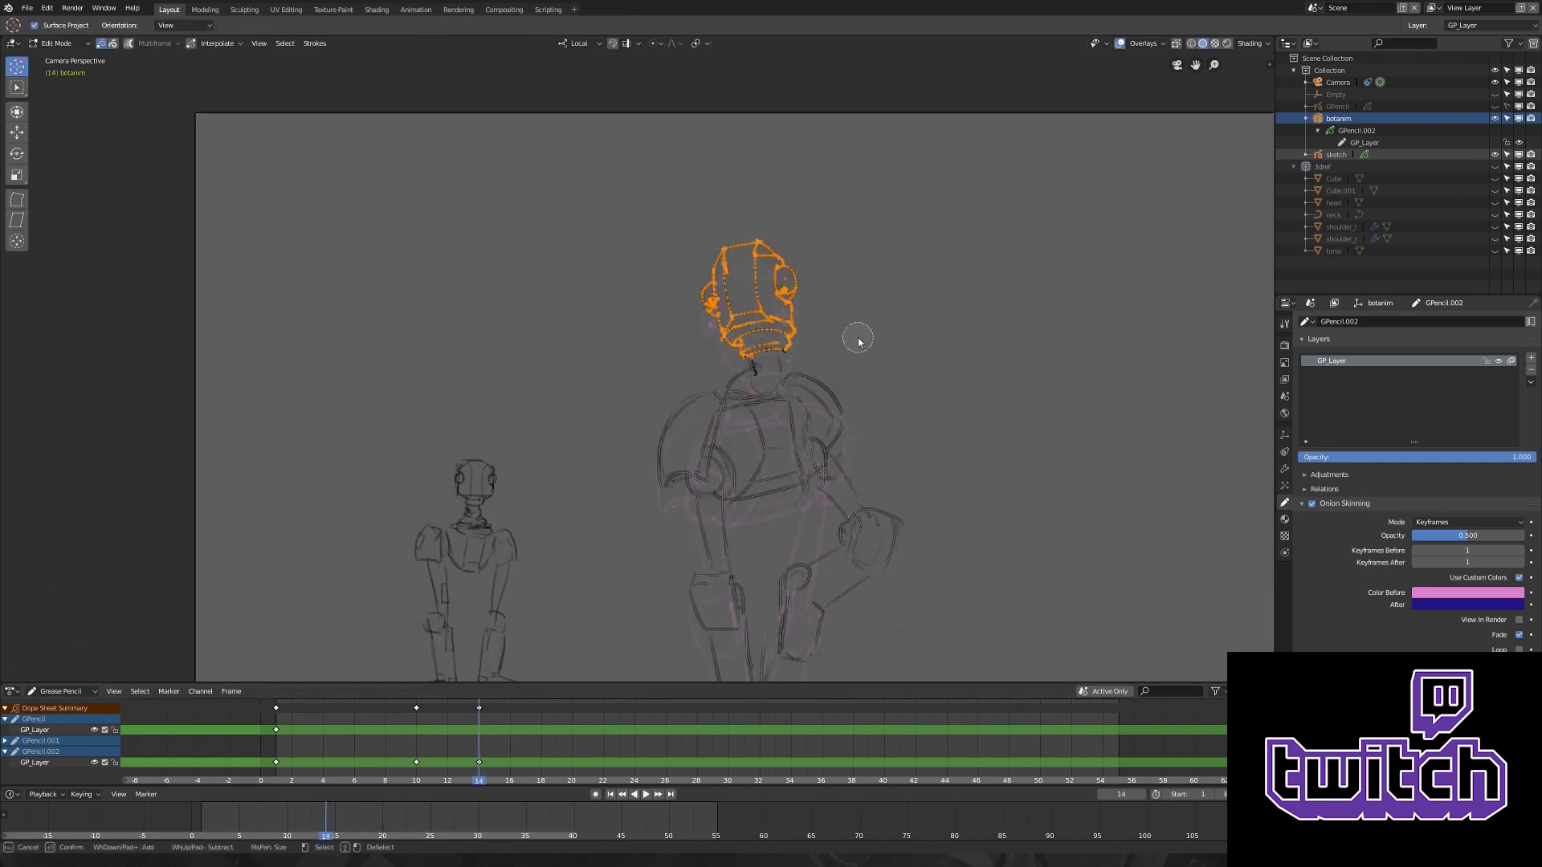
{"action": "key", "text": "Escape"}
{"action": "key", "text": "ctrl+z"}
{"action": "key", "text": "ctrl+z"}
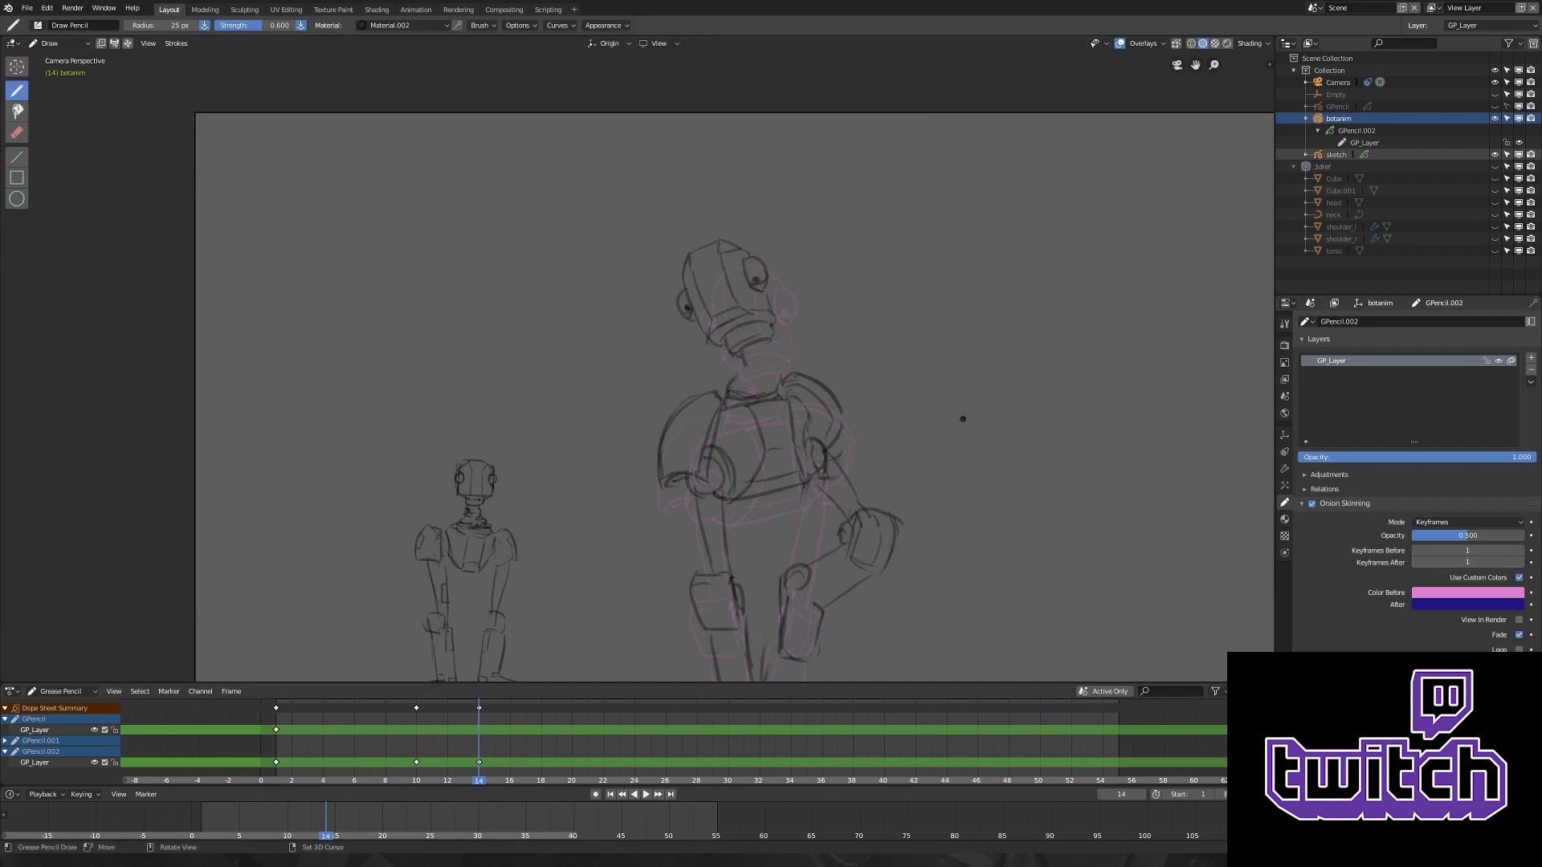
- Check the playback and build a pose at frame 18 with the body raised, the torso redrawn and both legs bent off the ground
{"action": "scroll", "coordinate": [963, 418], "scroll_direction": "down", "scroll_amount": 2}
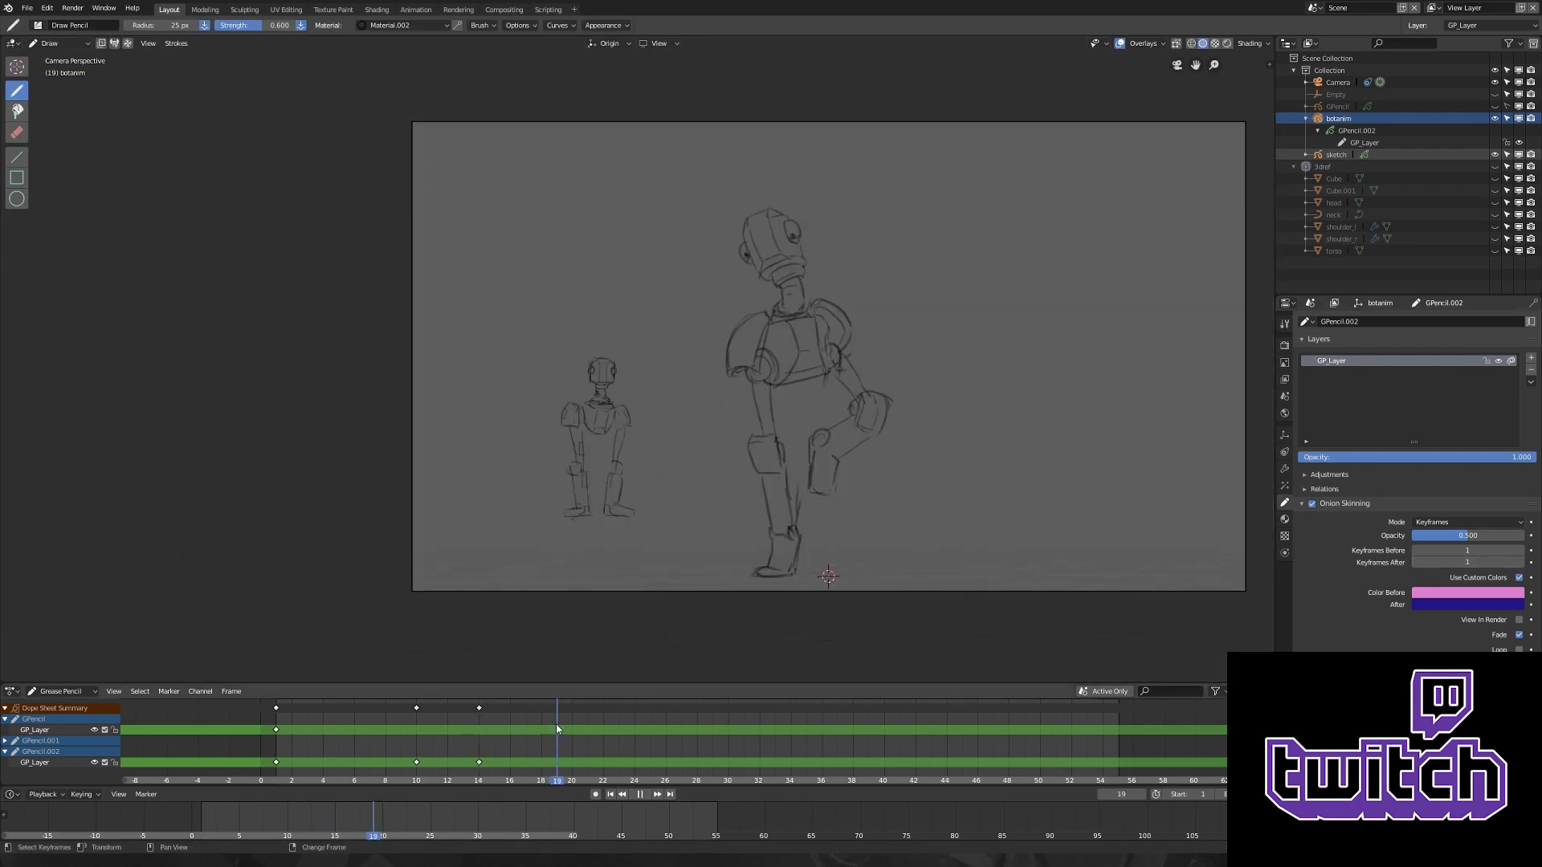
{"action": "key", "text": "space"}
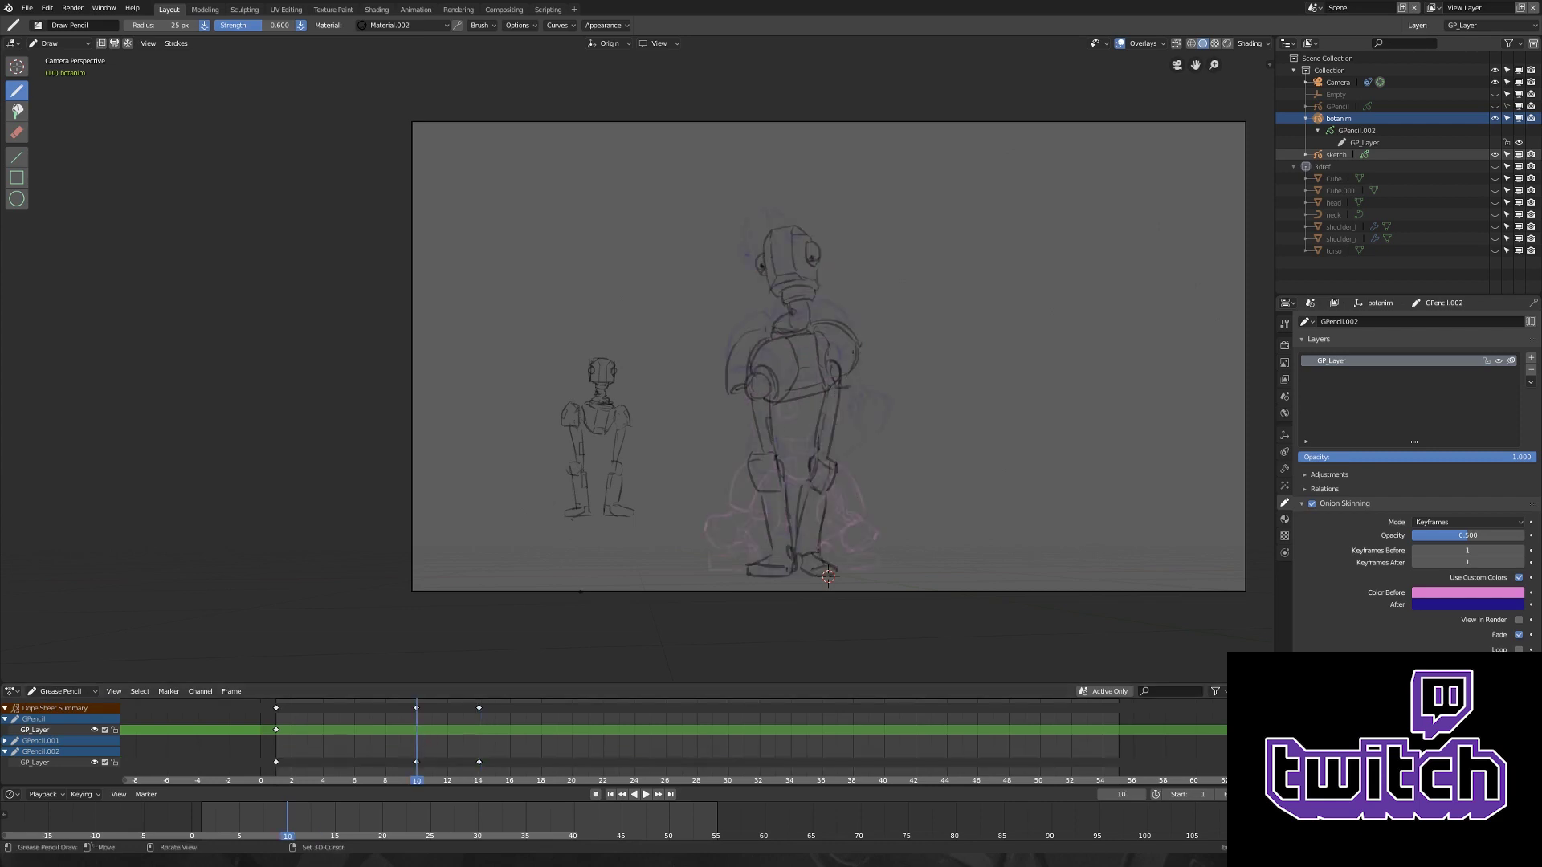
{"action": "scroll", "coordinate": [771, 413], "scroll_direction": "up", "scroll_amount": 2}
{"action": "key", "text": "space"}
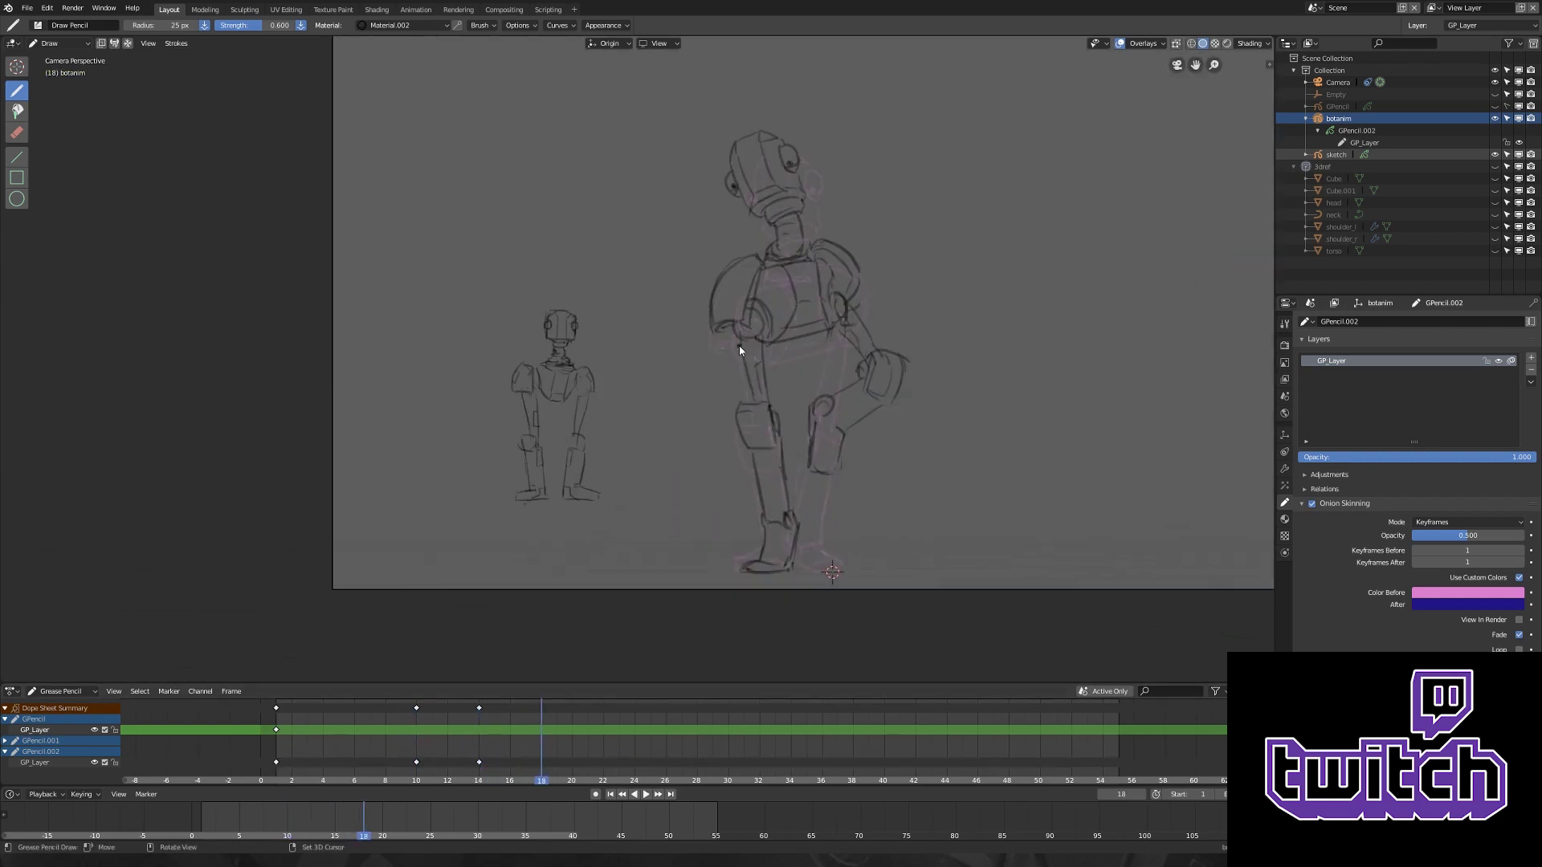
{"action": "key", "text": "Tab"}
{"action": "key", "text": "Tab"}
{"action": "key", "text": "ctrl+z"}
{"action": "left_click_drag", "start_coordinate": [730, 255], "coordinate": [727, 266]}
{"action": "key", "text": "ctrl+z"}
{"action": "mouse_move", "coordinate": [708, 327]}
{"action": "left_mouse_down"}
{"action": "mouse_move", "coordinate": [733, 299]}
{"action": "mouse_move", "coordinate": [694, 353]}
{"action": "left_mouse_up"}
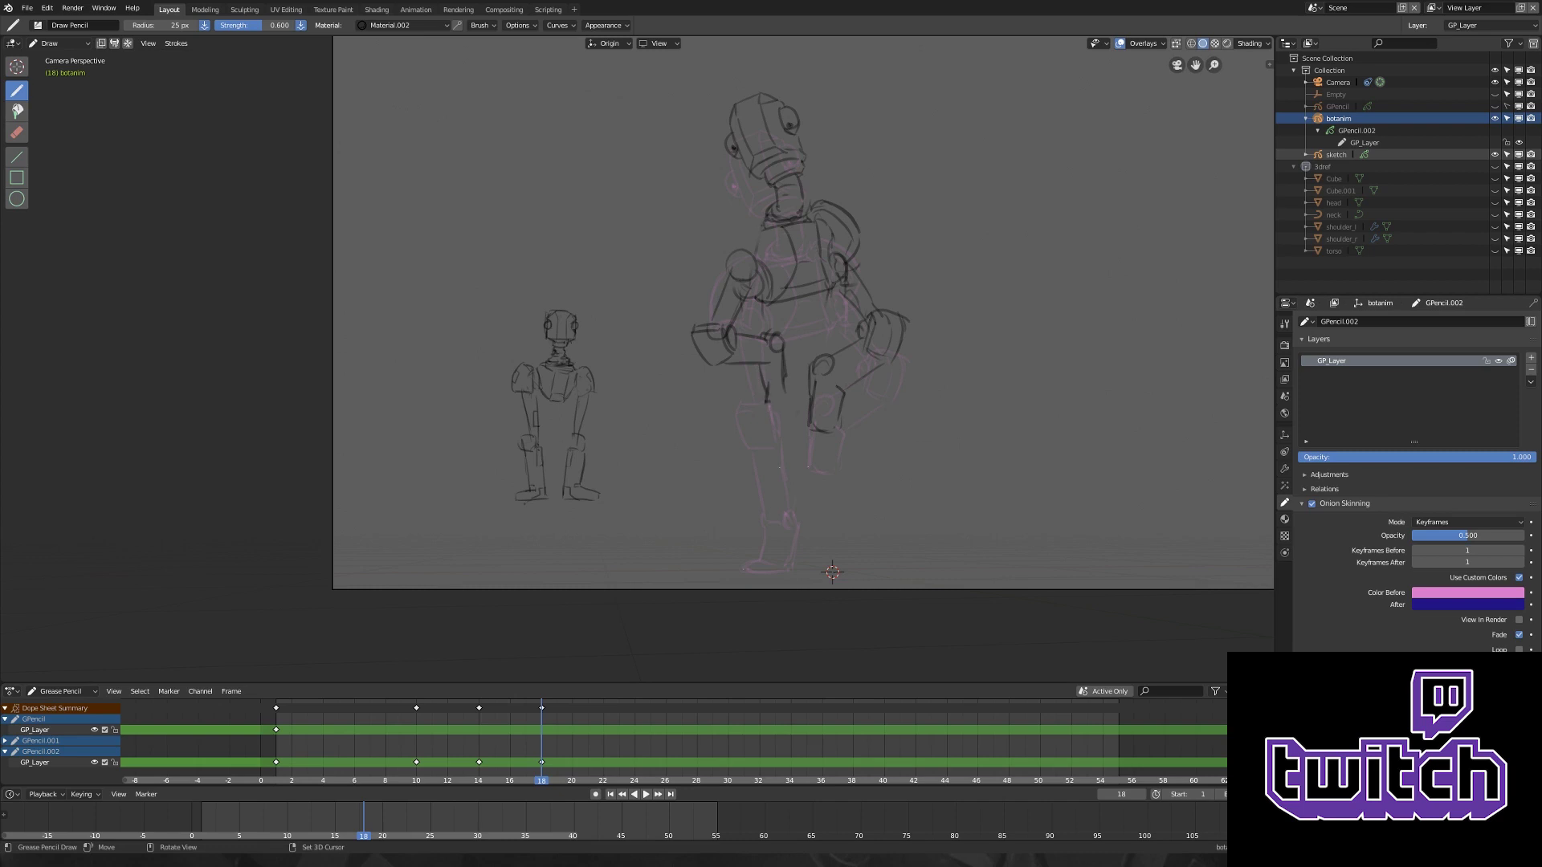
{"action": "middle_click_drag", "start_coordinate": [776, 393], "coordinate": [803, 305], "text": "ctrl"}
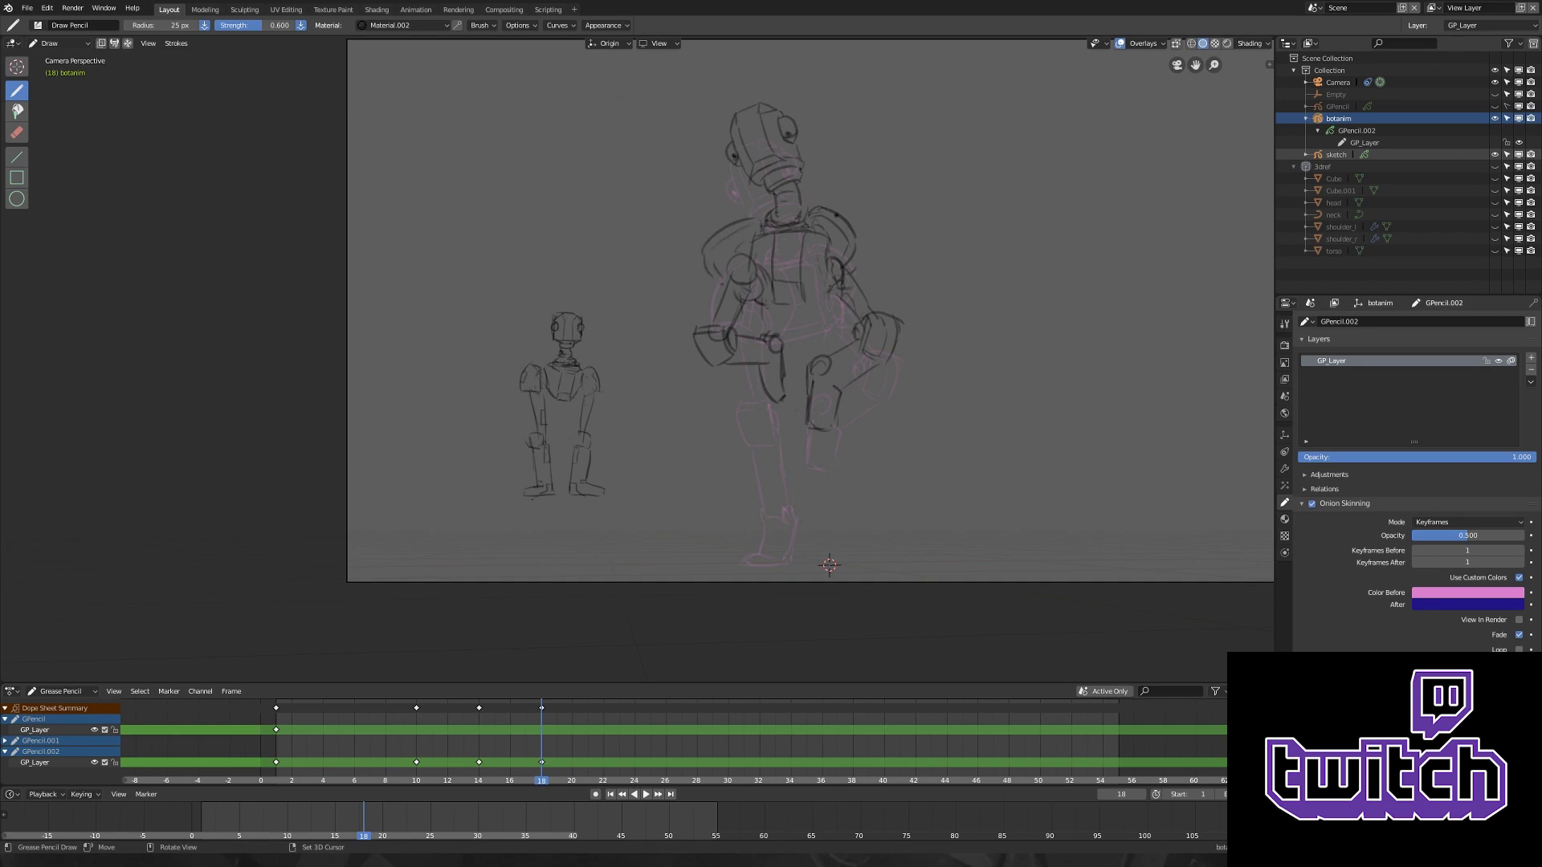
- Move the keyframe at frame 18 to frame 16 and erase the outline of its head
{"action": "left_click_drag", "start_coordinate": [541, 762], "coordinate": [513, 749]}
{"action": "scroll", "coordinate": [745, 152], "scroll_direction": "up", "scroll_amount": 1}
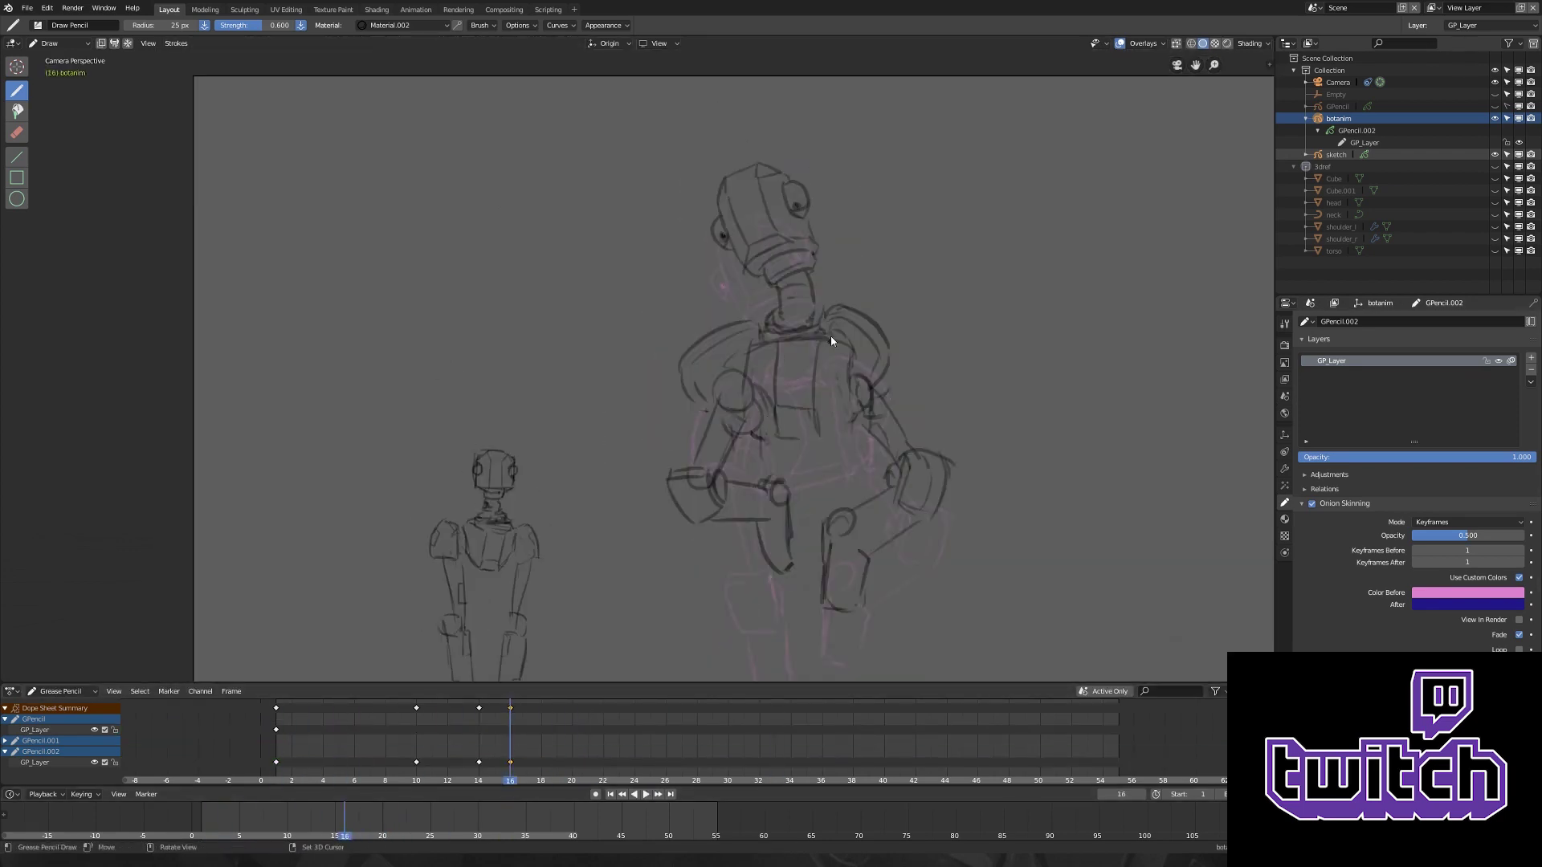
{"action": "middle_click_drag", "start_coordinate": [746, 153], "coordinate": [734, 204], "text": "shift"}
{"action": "key", "text": "ctrl+z"}
{"action": "key", "text": "ctrl+z"}
{"action": "key", "text": "ctrl+z"}
{"action": "key", "text": "ctrl+z"}
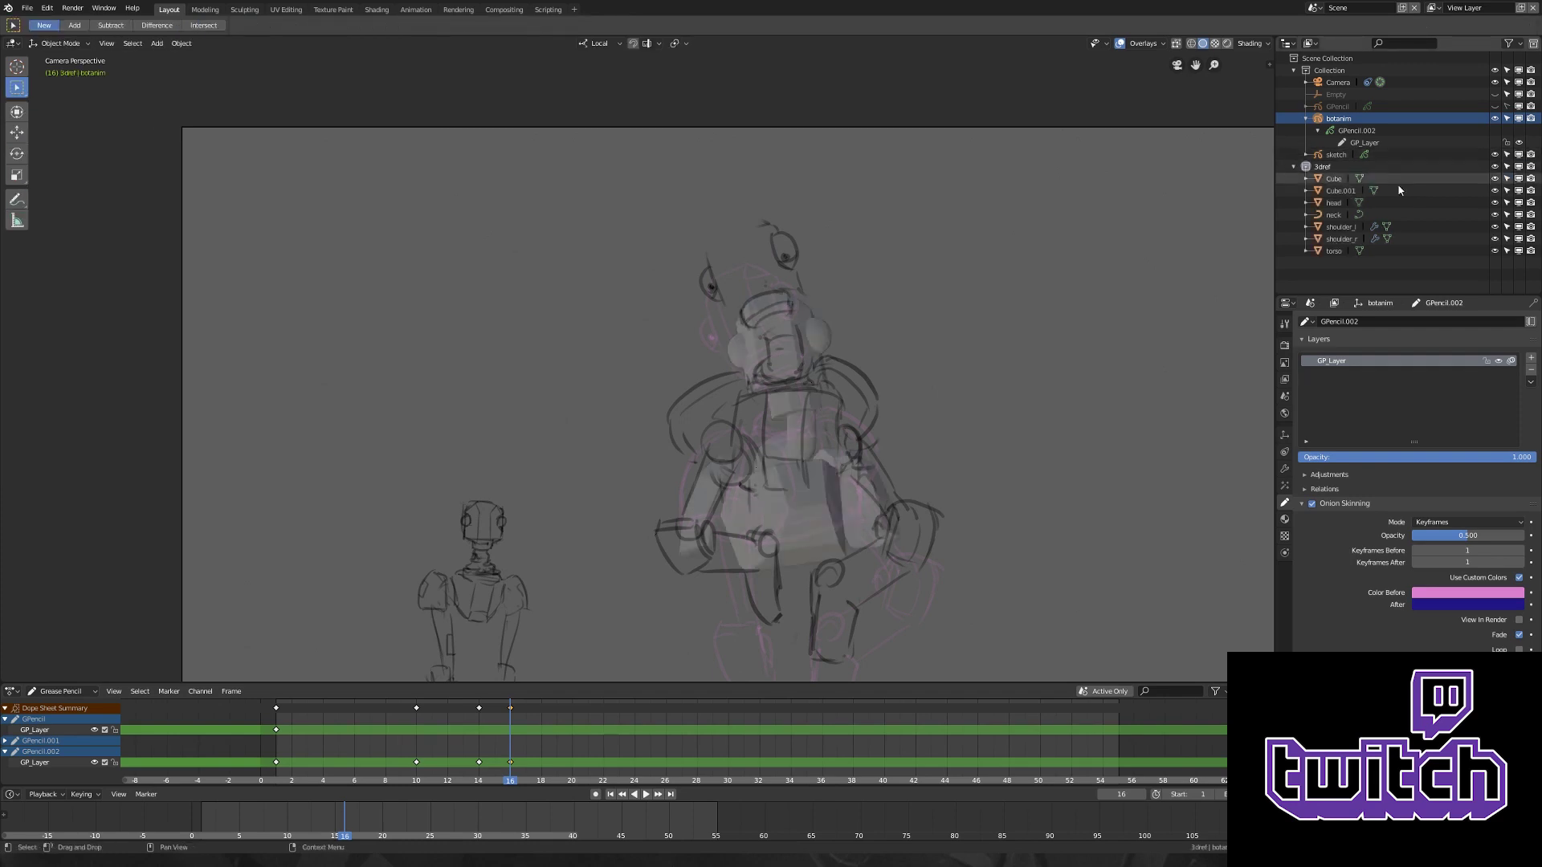
- Tilt the 3dref head block upward and trace a new head and neck over it at frame 16
{"action": "key", "text": "ctrl+z"}
{"action": "key", "text": "ctrl+z"}
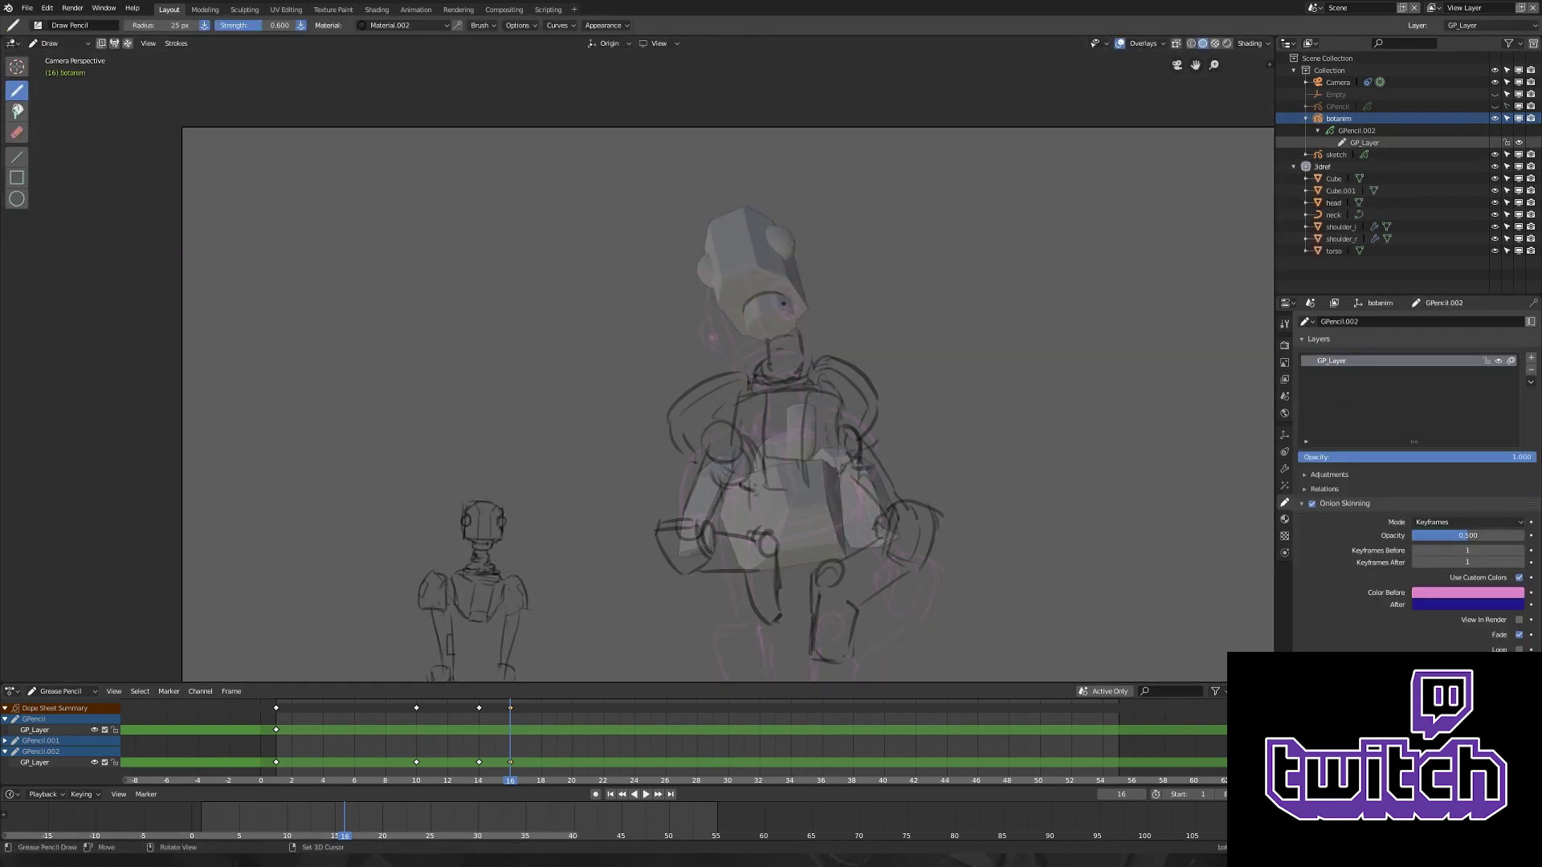
{"action": "key", "text": "ctrl+z"}
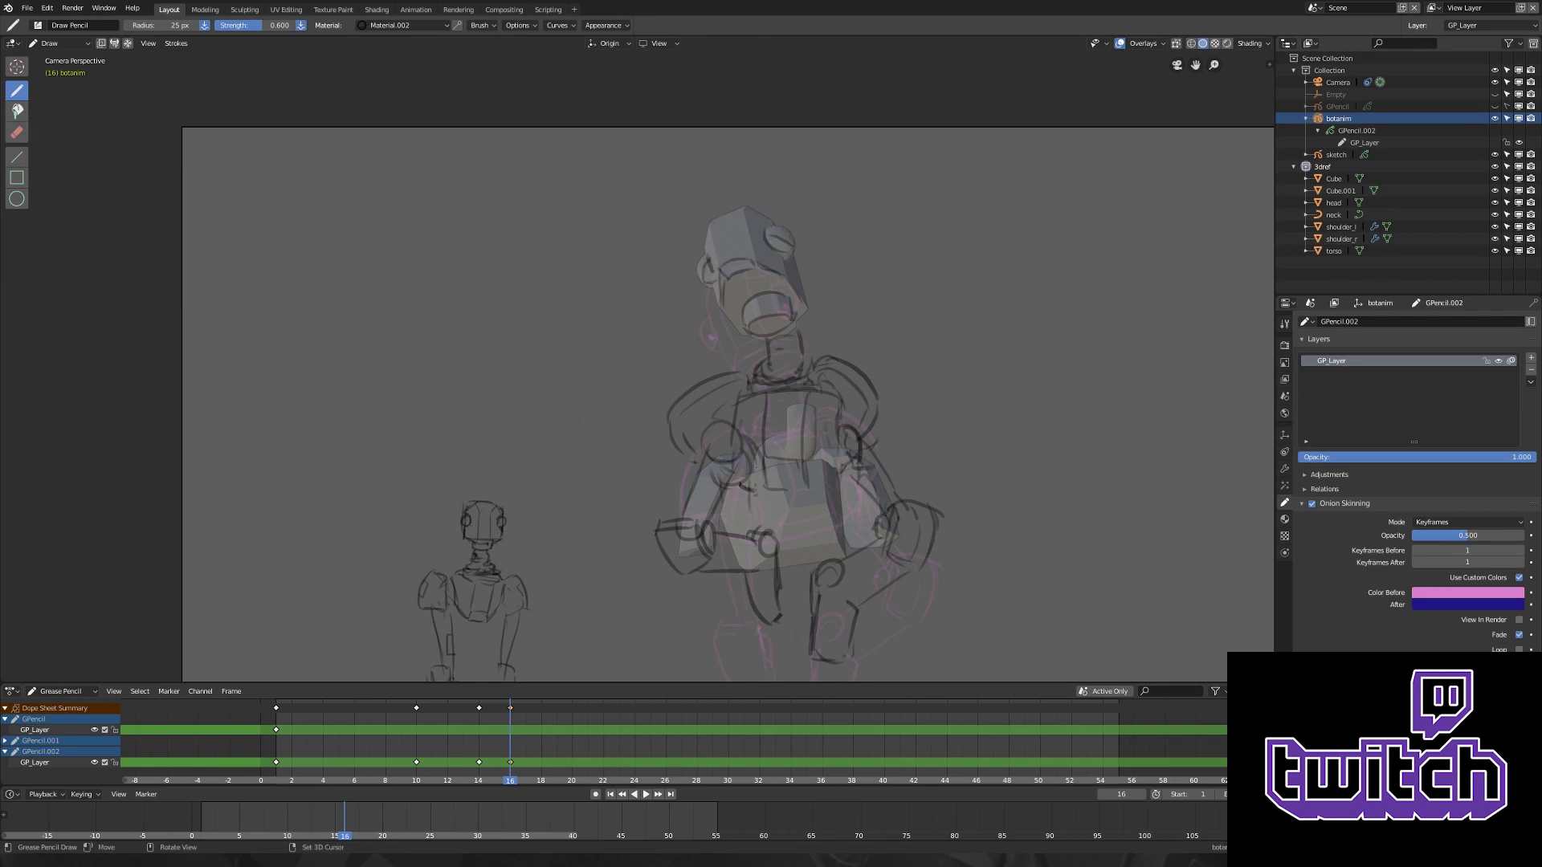
{"action": "key", "text": "ctrl+z"}
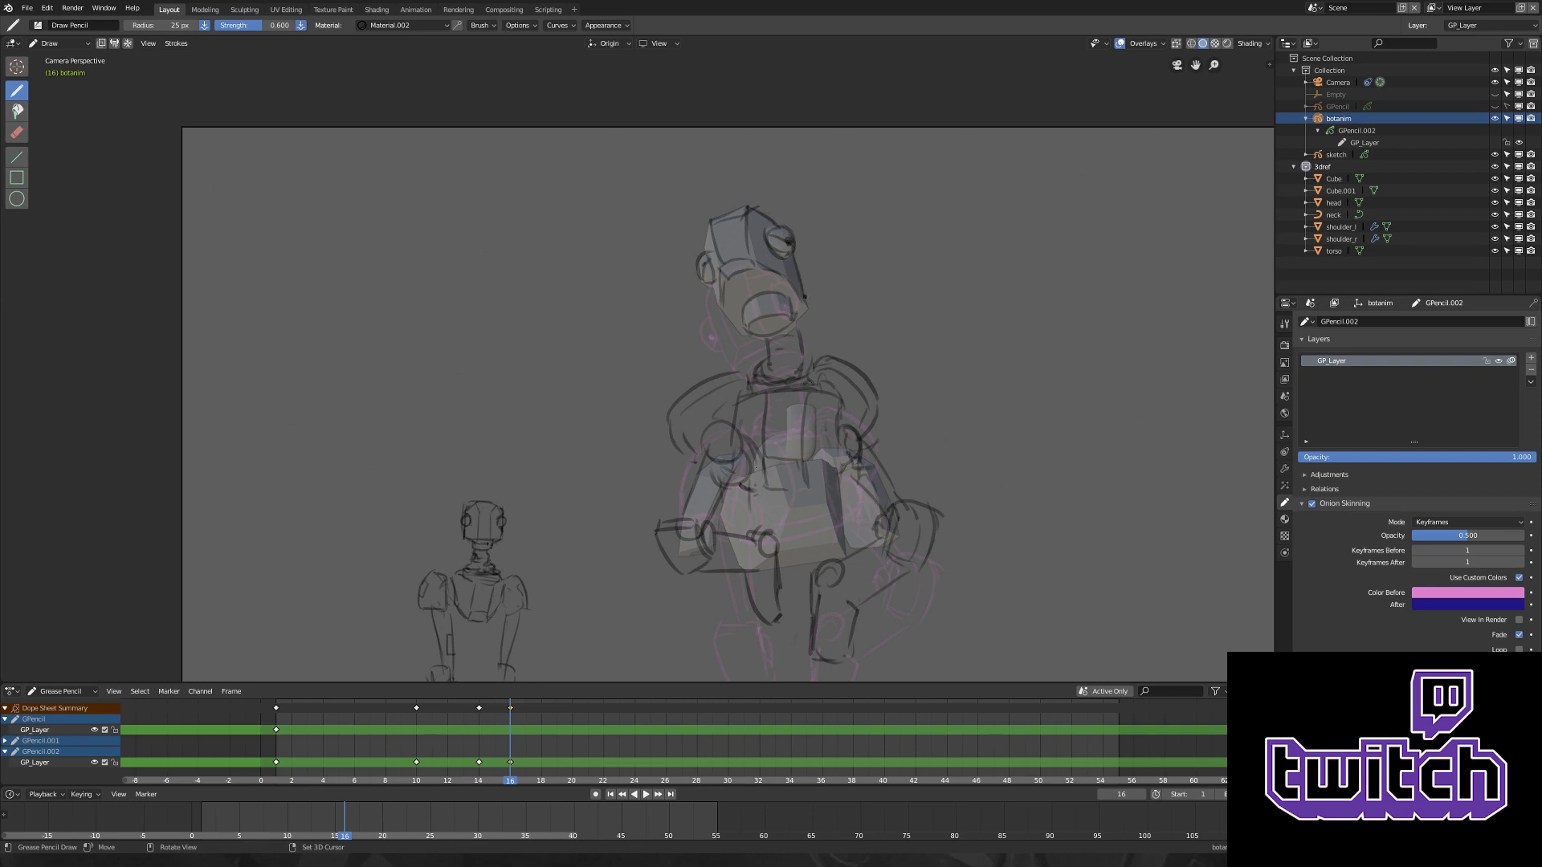
{"action": "mouse_move", "coordinate": [766, 331]}
{"action": "left_mouse_down"}
{"action": "mouse_move", "coordinate": [765, 386]}
{"action": "mouse_move", "coordinate": [796, 371]}
{"action": "left_mouse_up"}
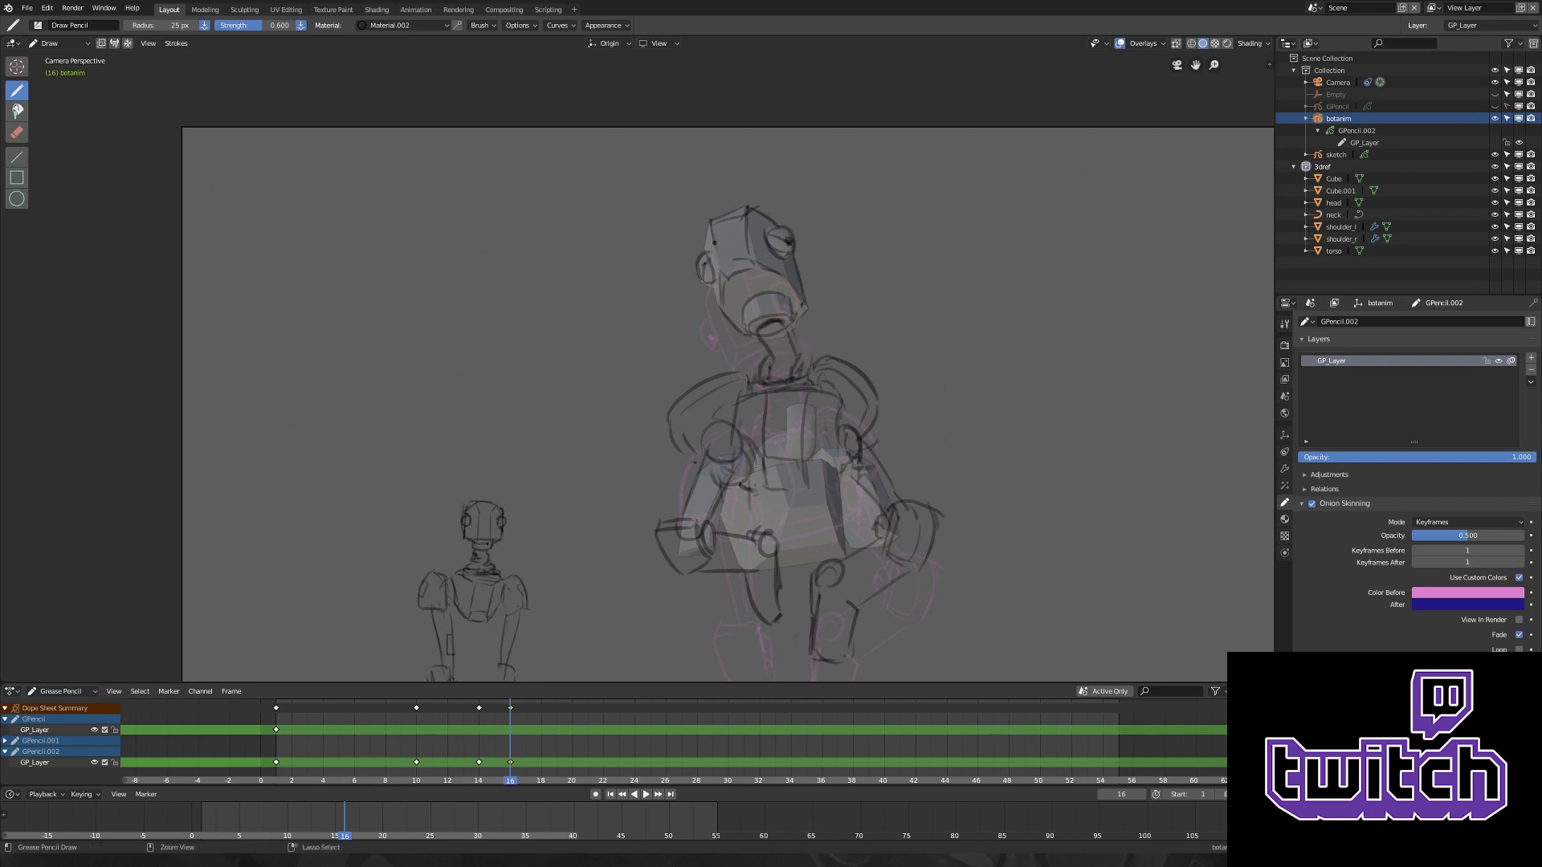
- Hide the 3dref collection, clean up the frame 16 head with the Erase tool and draw both eyes with pupils
{"action": "left_click", "coordinate": [1495, 166]}
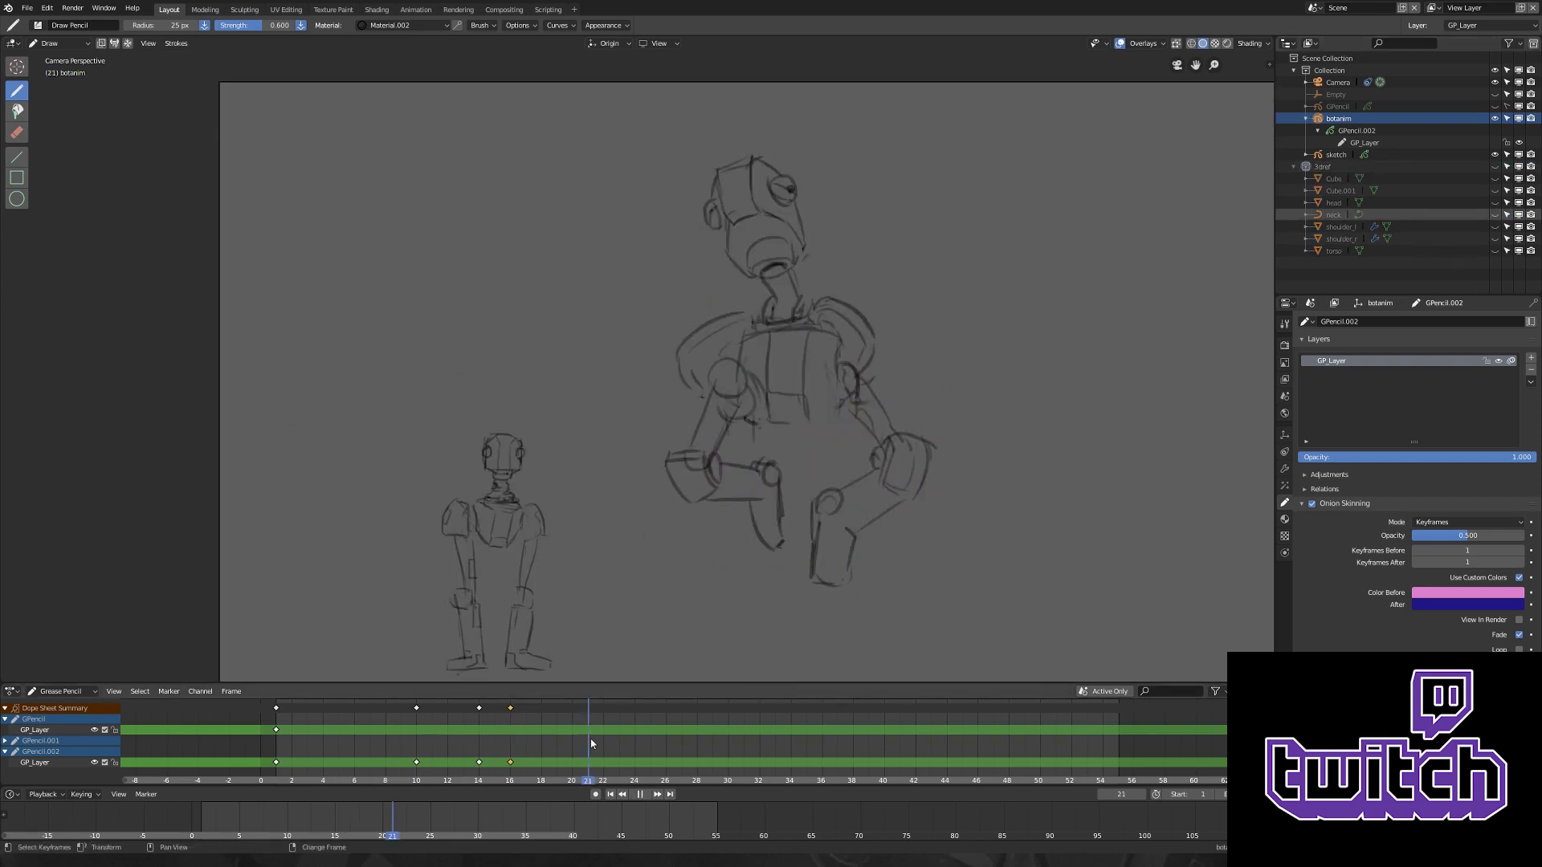
{"action": "scroll", "coordinate": [833, 257], "scroll_direction": "up", "scroll_amount": 3}
{"action": "key", "text": "e"}
{"action": "right_click", "coordinate": [677, 324]}
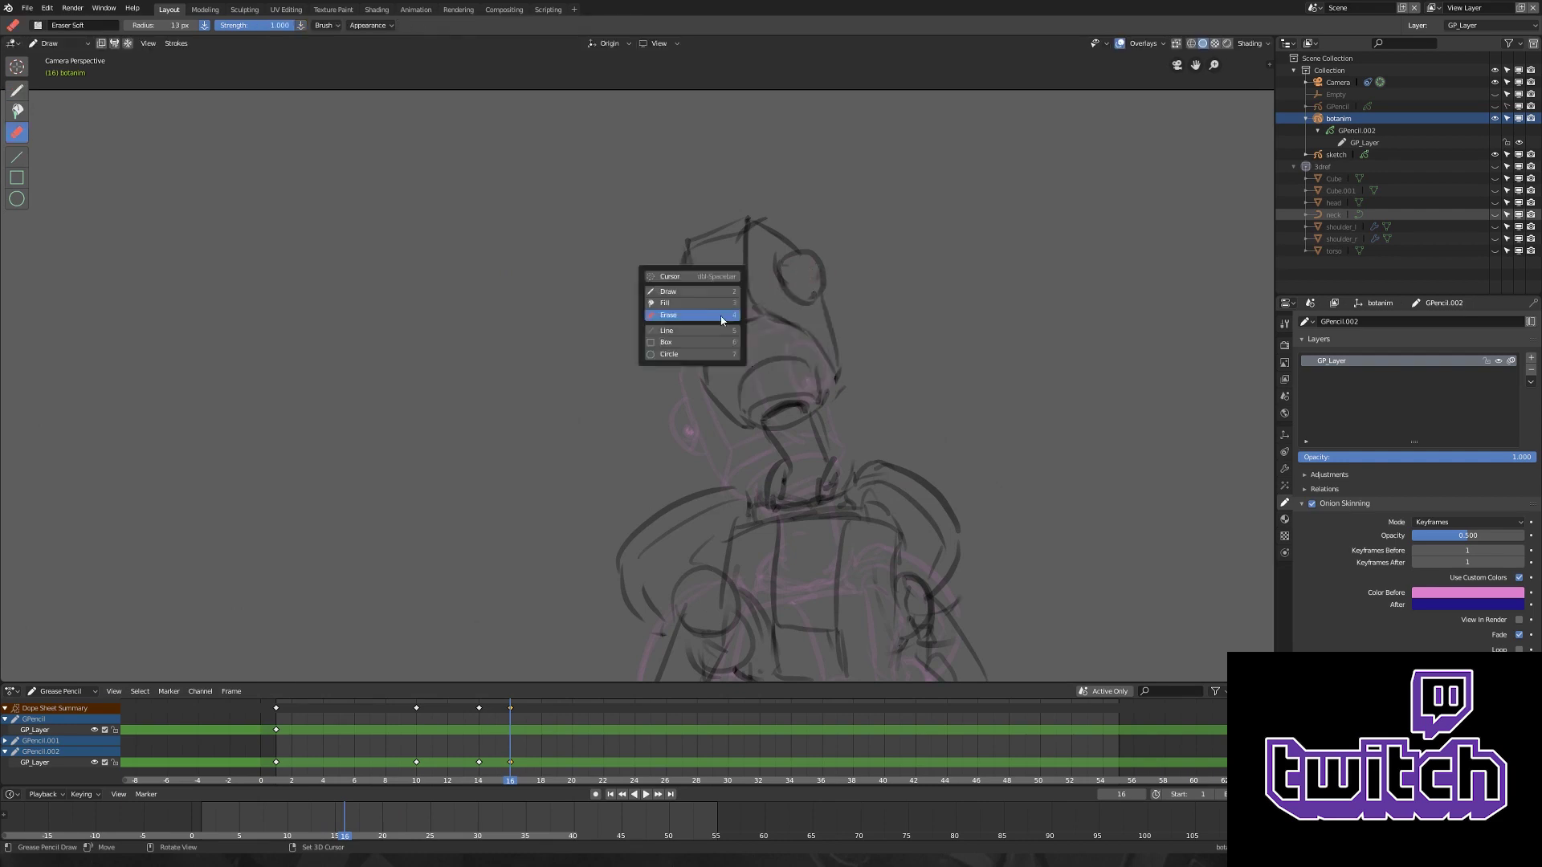
{"action": "left_click", "coordinate": [720, 316]}
{"action": "scroll", "coordinate": [721, 316], "scroll_direction": "down", "scroll_amount": 4}
{"action": "scroll", "coordinate": [715, 361], "scroll_direction": "up", "scroll_amount": 1}
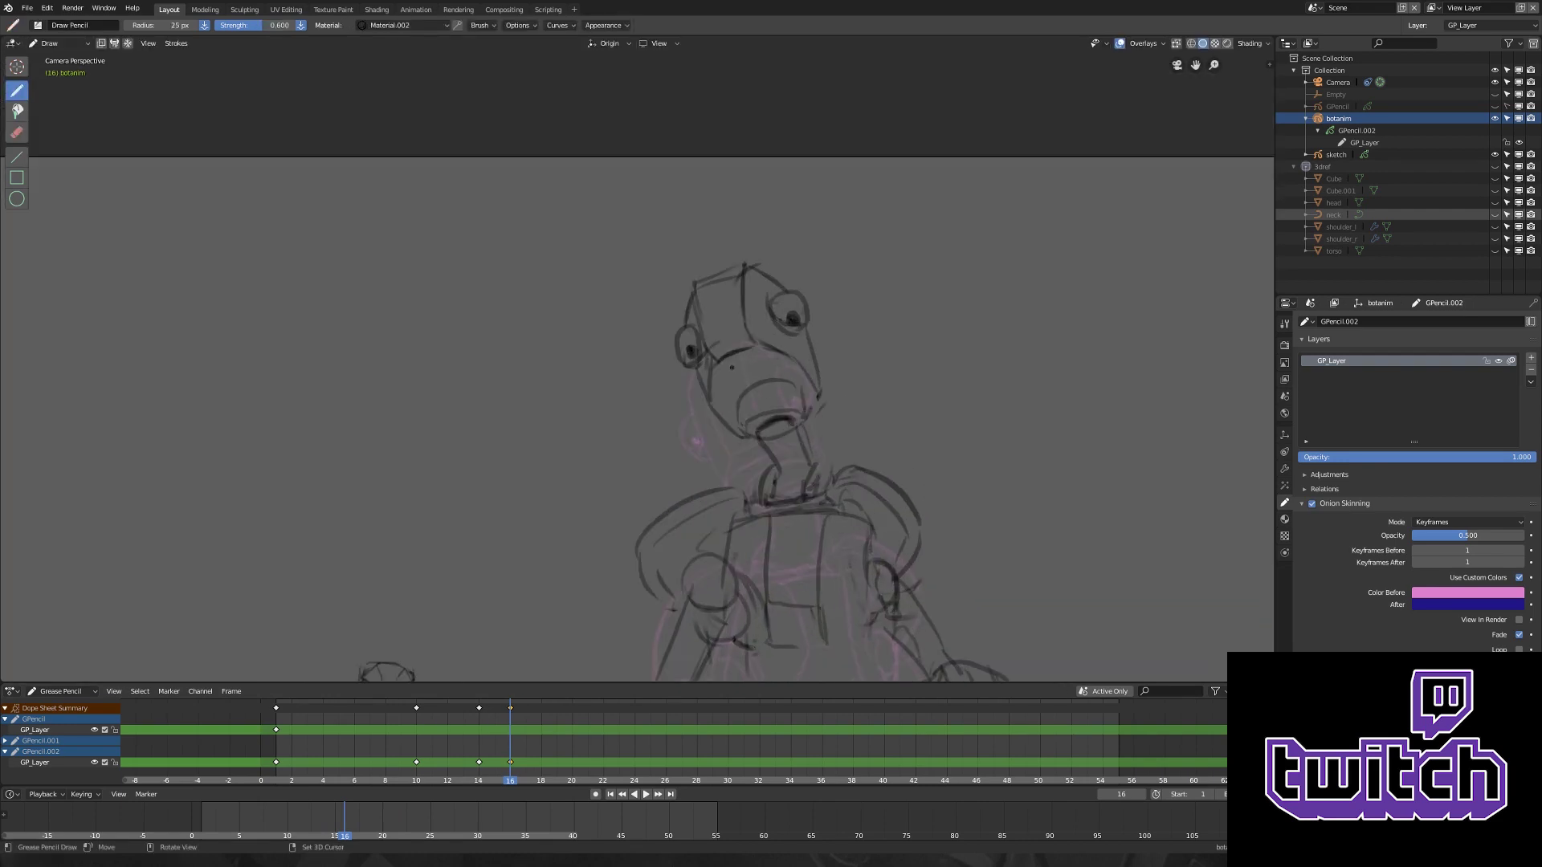
{"action": "scroll", "coordinate": [685, 346], "scroll_direction": "down", "scroll_amount": 4}
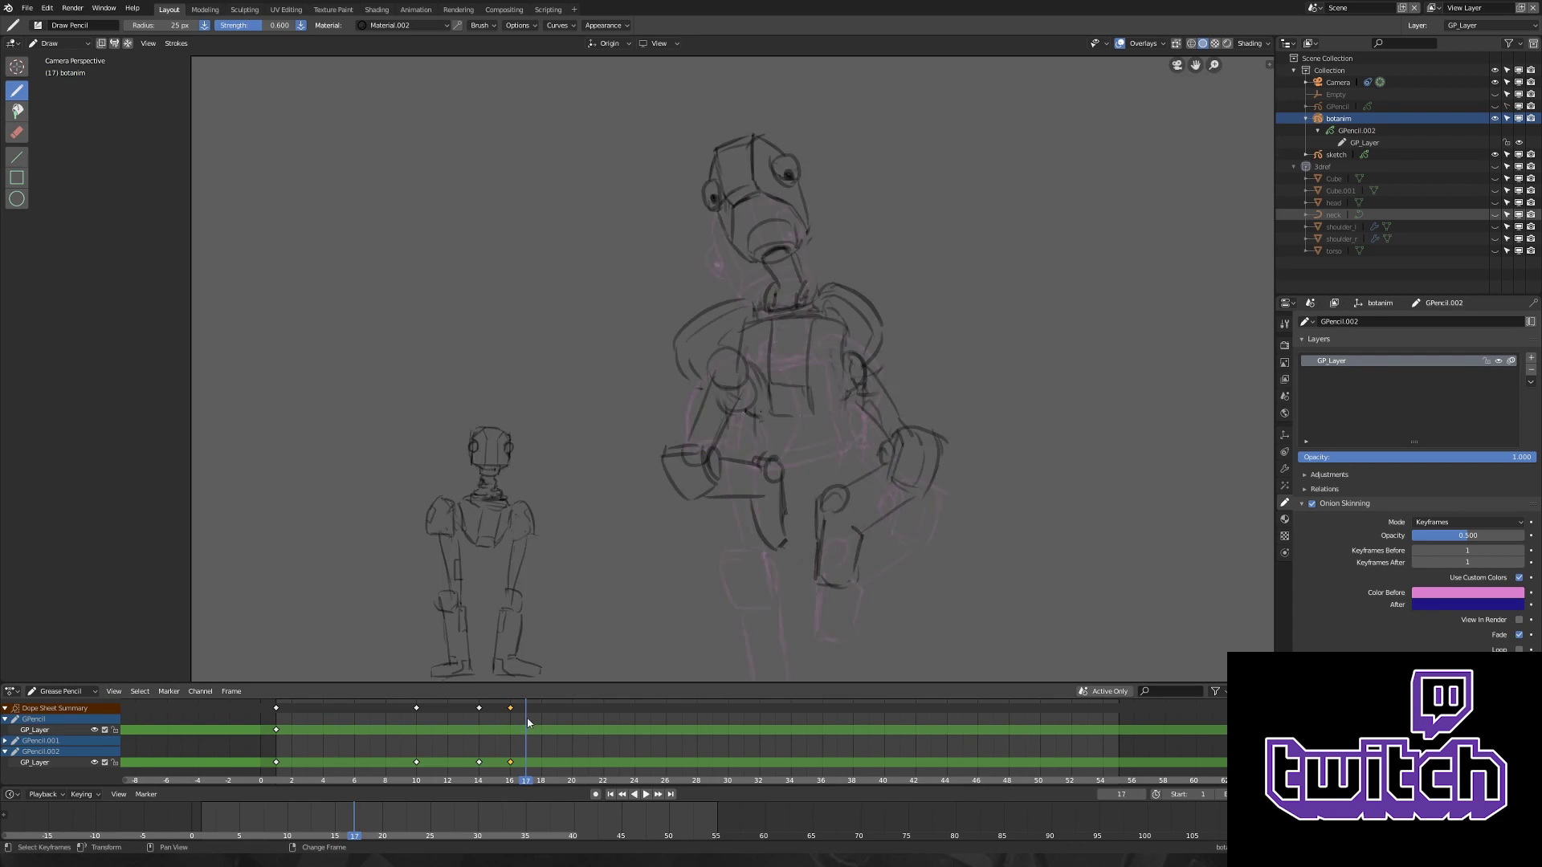
- Switch to Object Mode and play the animation, stopping at frame 19 for the next pose
{"action": "scroll", "coordinate": [685, 345], "scroll_direction": "up", "scroll_amount": 2}
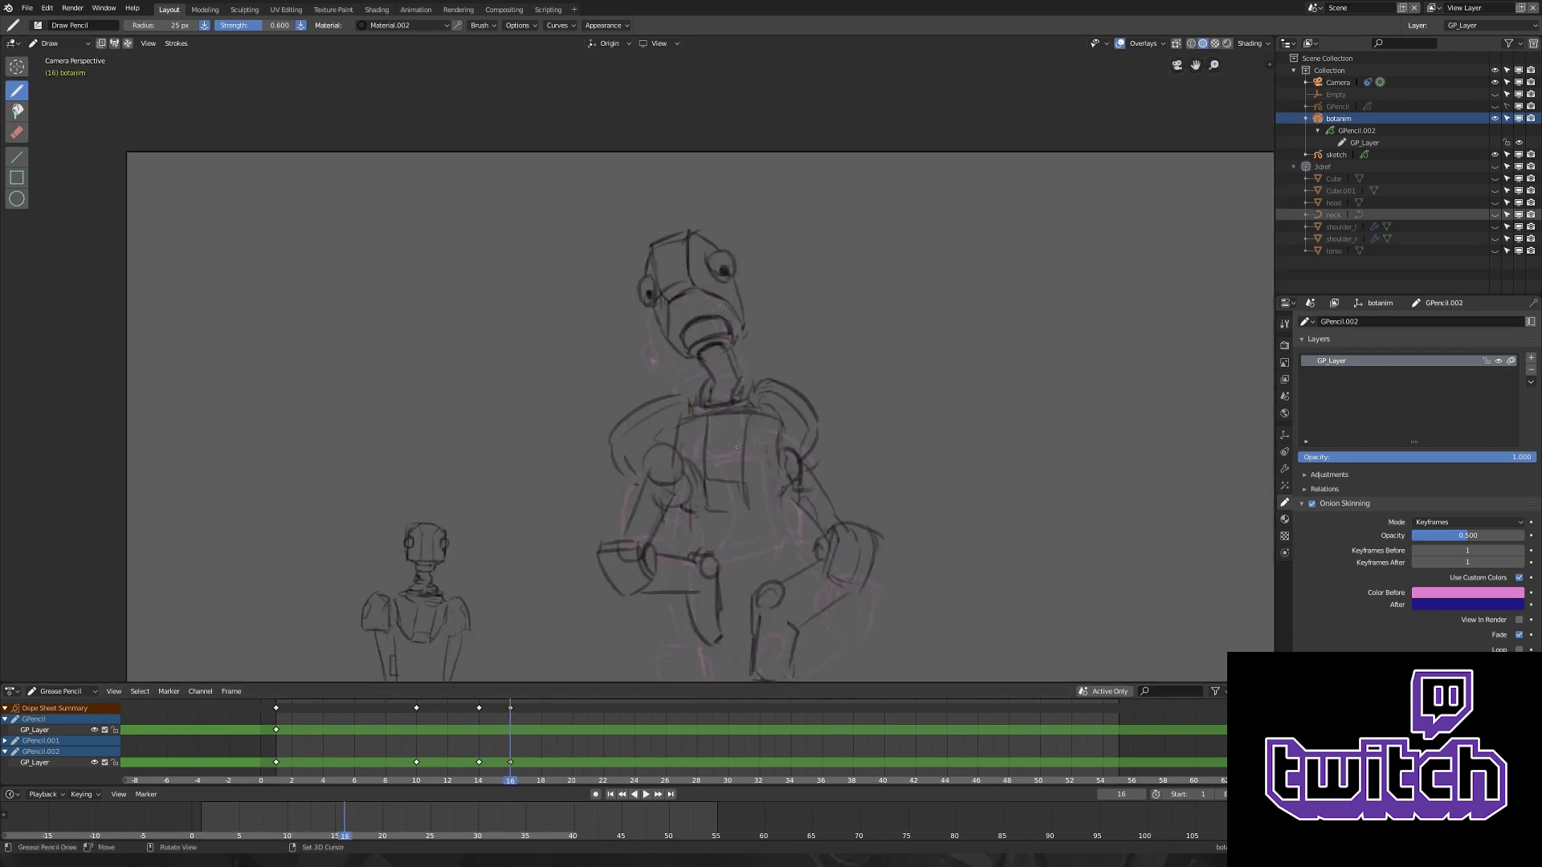
{"action": "scroll", "coordinate": [699, 362], "scroll_direction": "down", "scroll_amount": 2}
{"action": "key", "text": "ctrl+Tab"}
{"action": "key", "text": "space"}
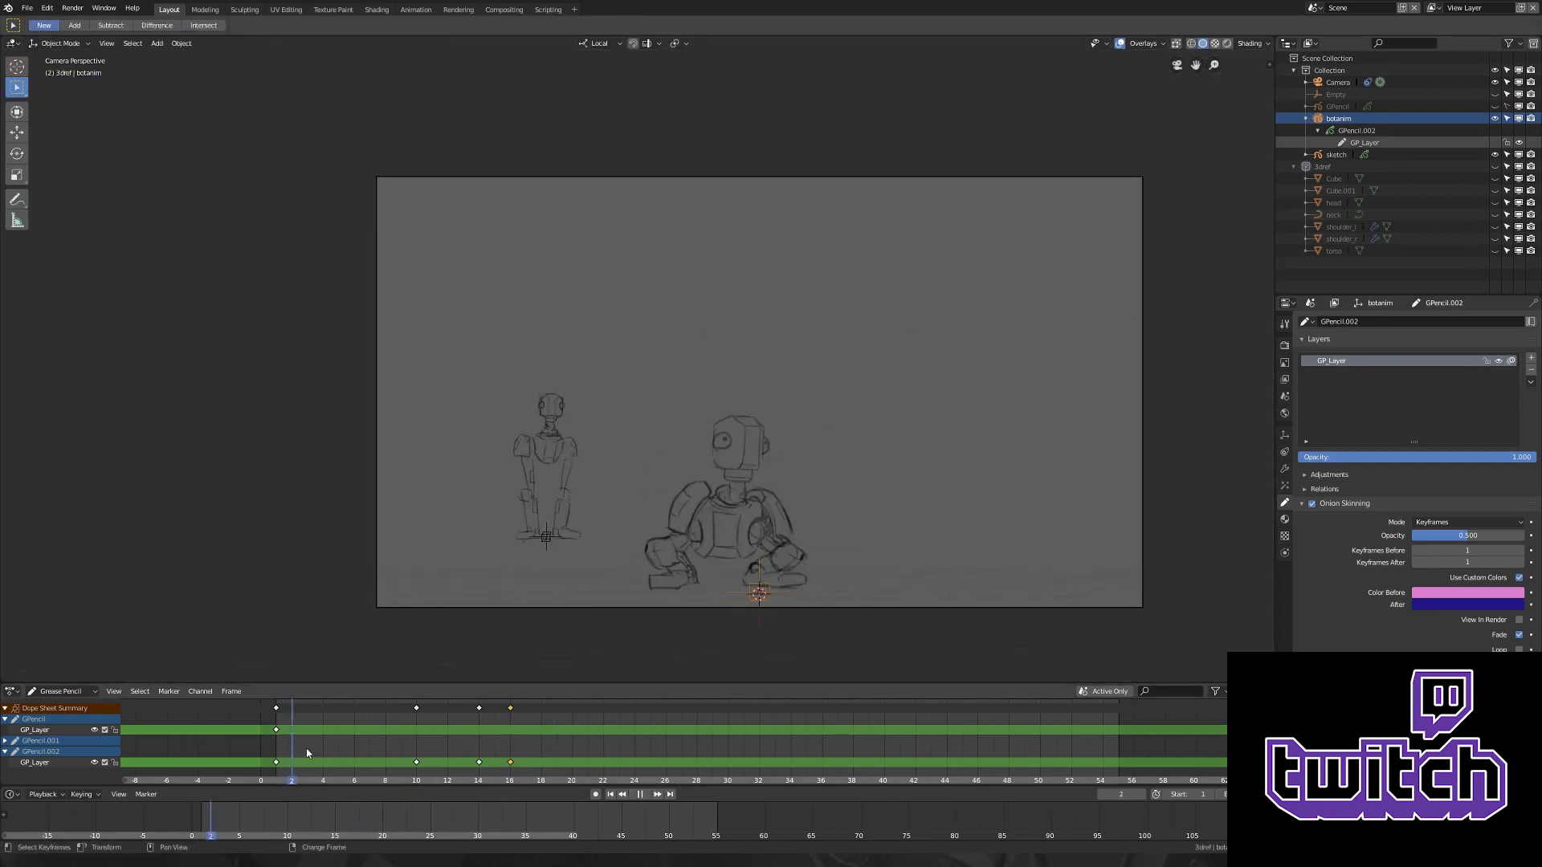
{"action": "key", "text": "space"}
- Show the 3dref collection and raise and rotate the head, neck, torso and shoulder plates into a higher pose at frame 19
{"action": "left_click", "coordinate": [1494, 166]}
{"action": "scroll", "coordinate": [835, 273], "scroll_direction": "up", "scroll_amount": 2}
{"action": "left_click", "coordinate": [831, 277]}
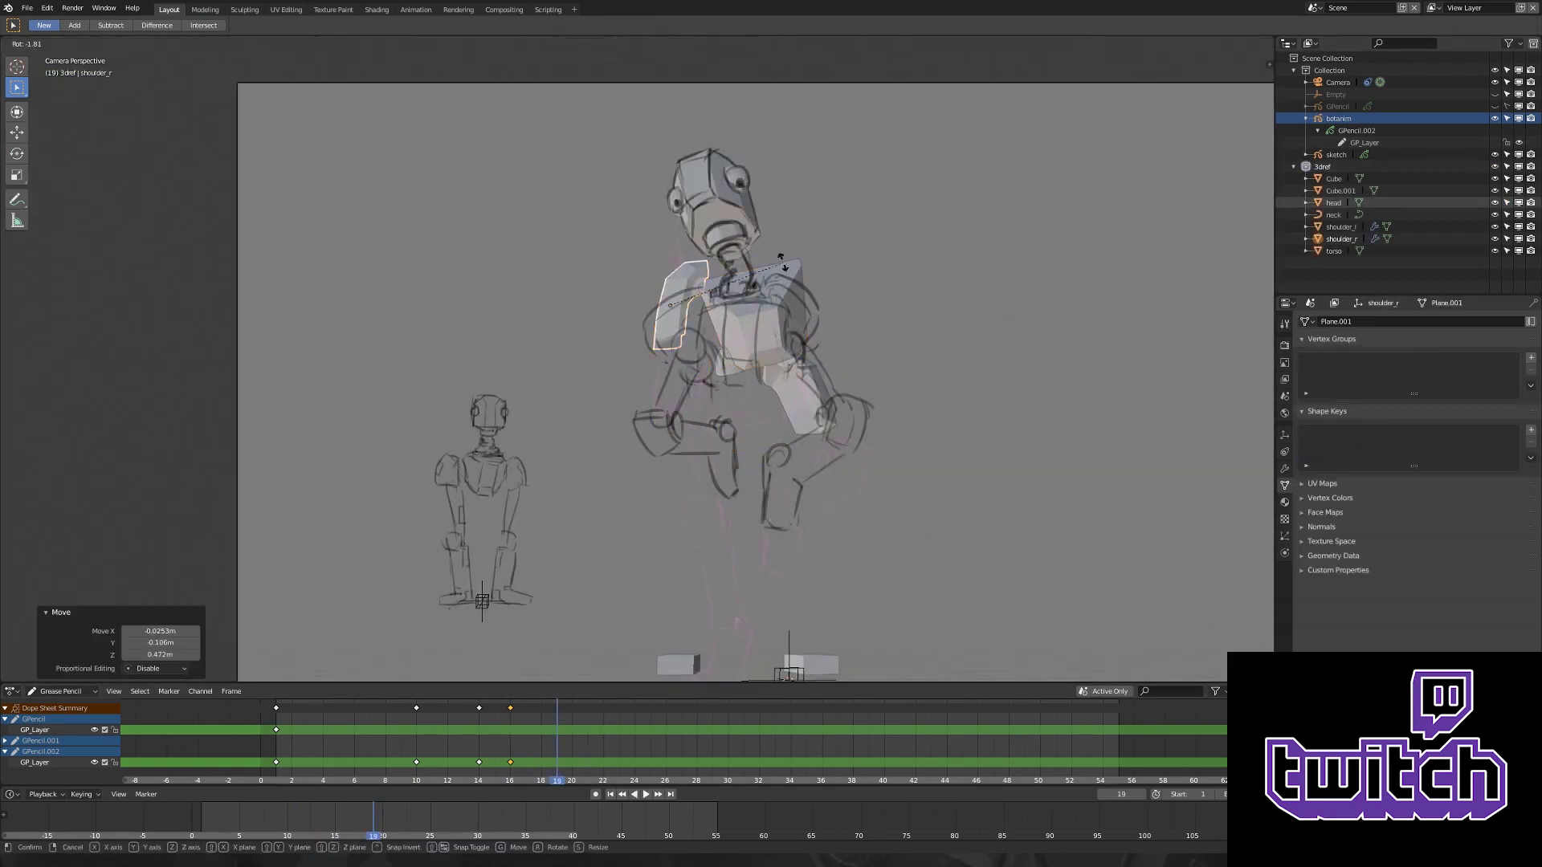
{"action": "key", "text": "g"}
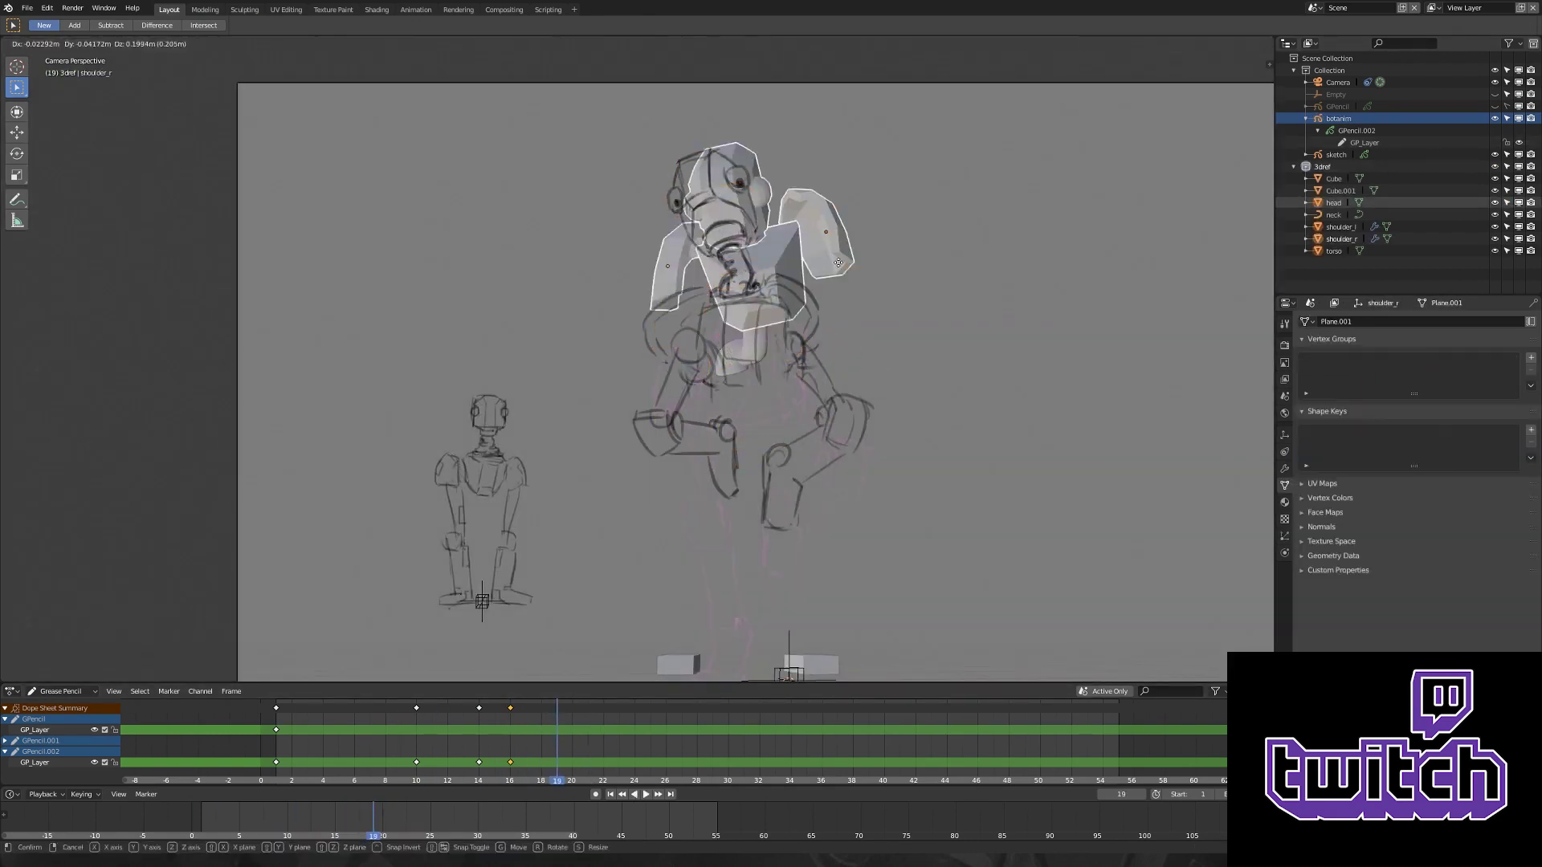
{"action": "left_click", "coordinate": [838, 263]}
{"action": "left_click", "coordinate": [652, 337]}
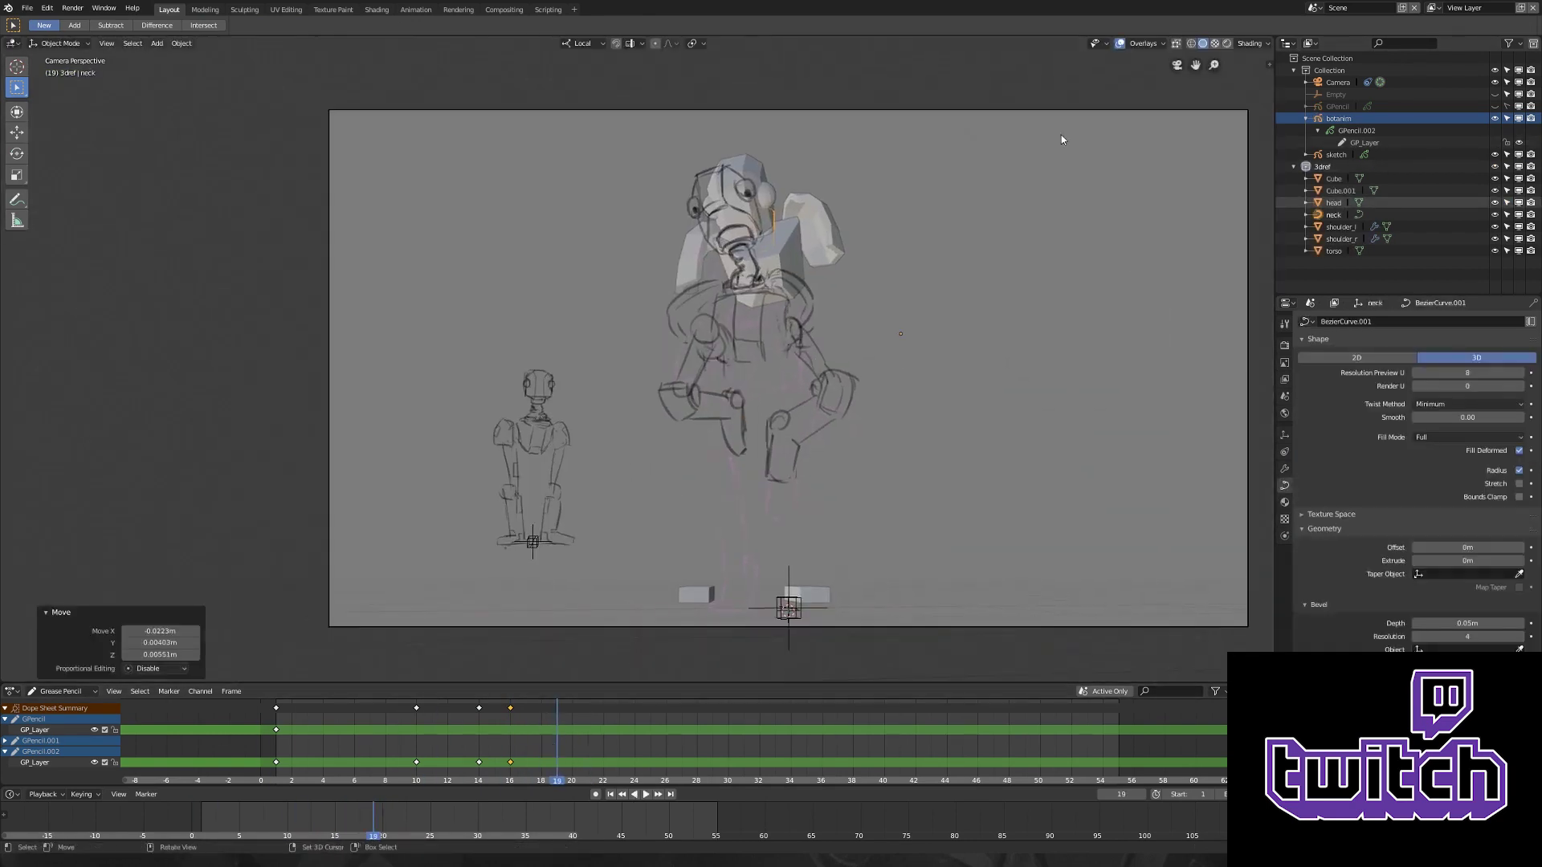
- Trace the raised head, torso and shoulder plates over the 3D block-out on the botanim object at frame 19
{"action": "key", "text": "ctrl+Tab"}
{"action": "scroll", "coordinate": [742, 143], "scroll_direction": "up", "scroll_amount": 2}
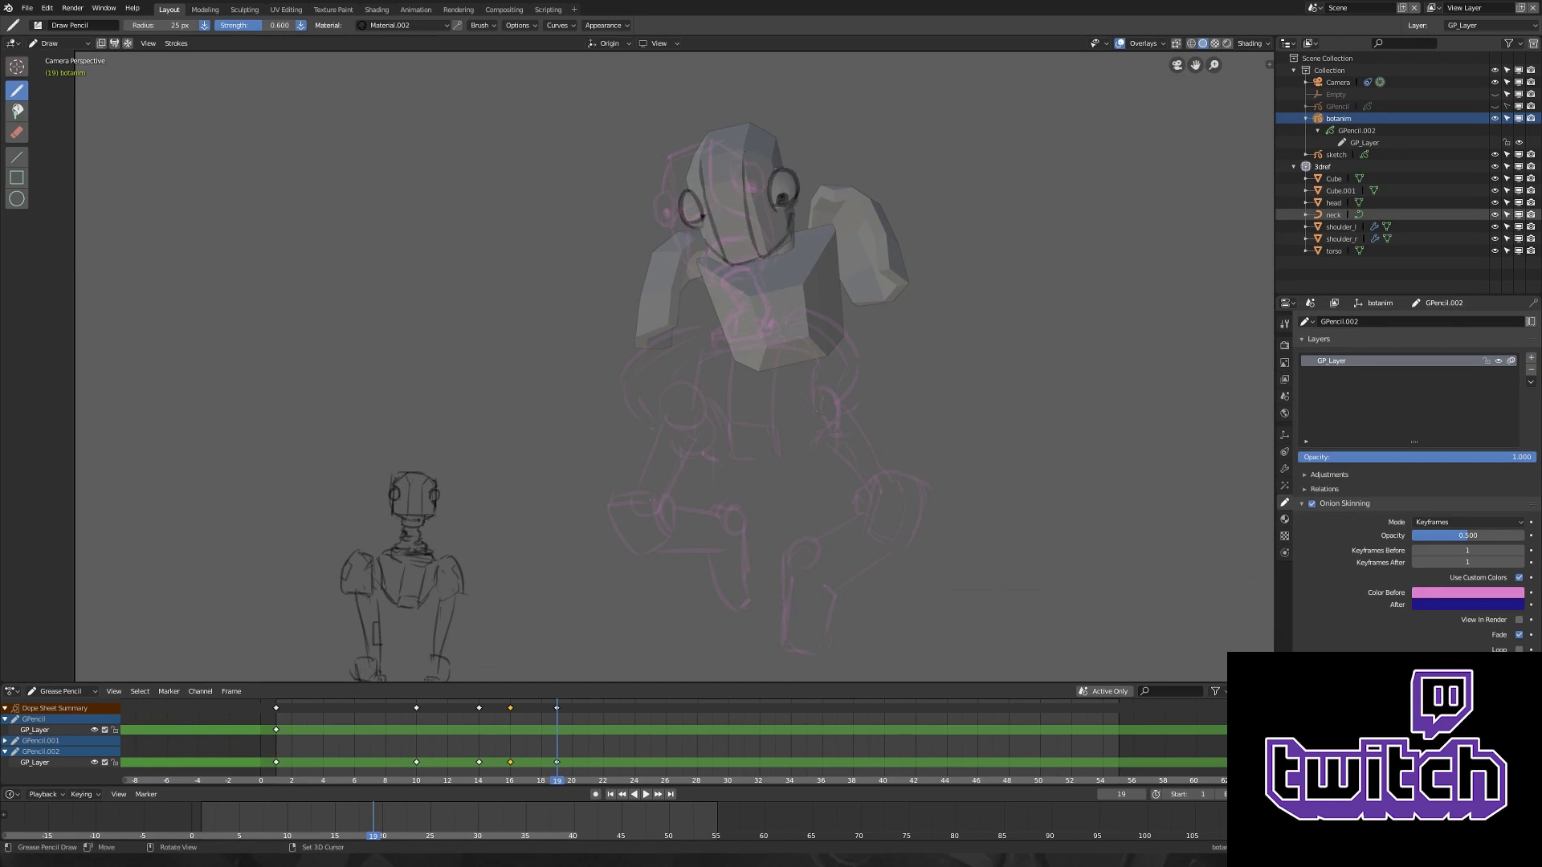
{"action": "left_click_drag", "start_coordinate": [781, 145], "coordinate": [714, 138]}
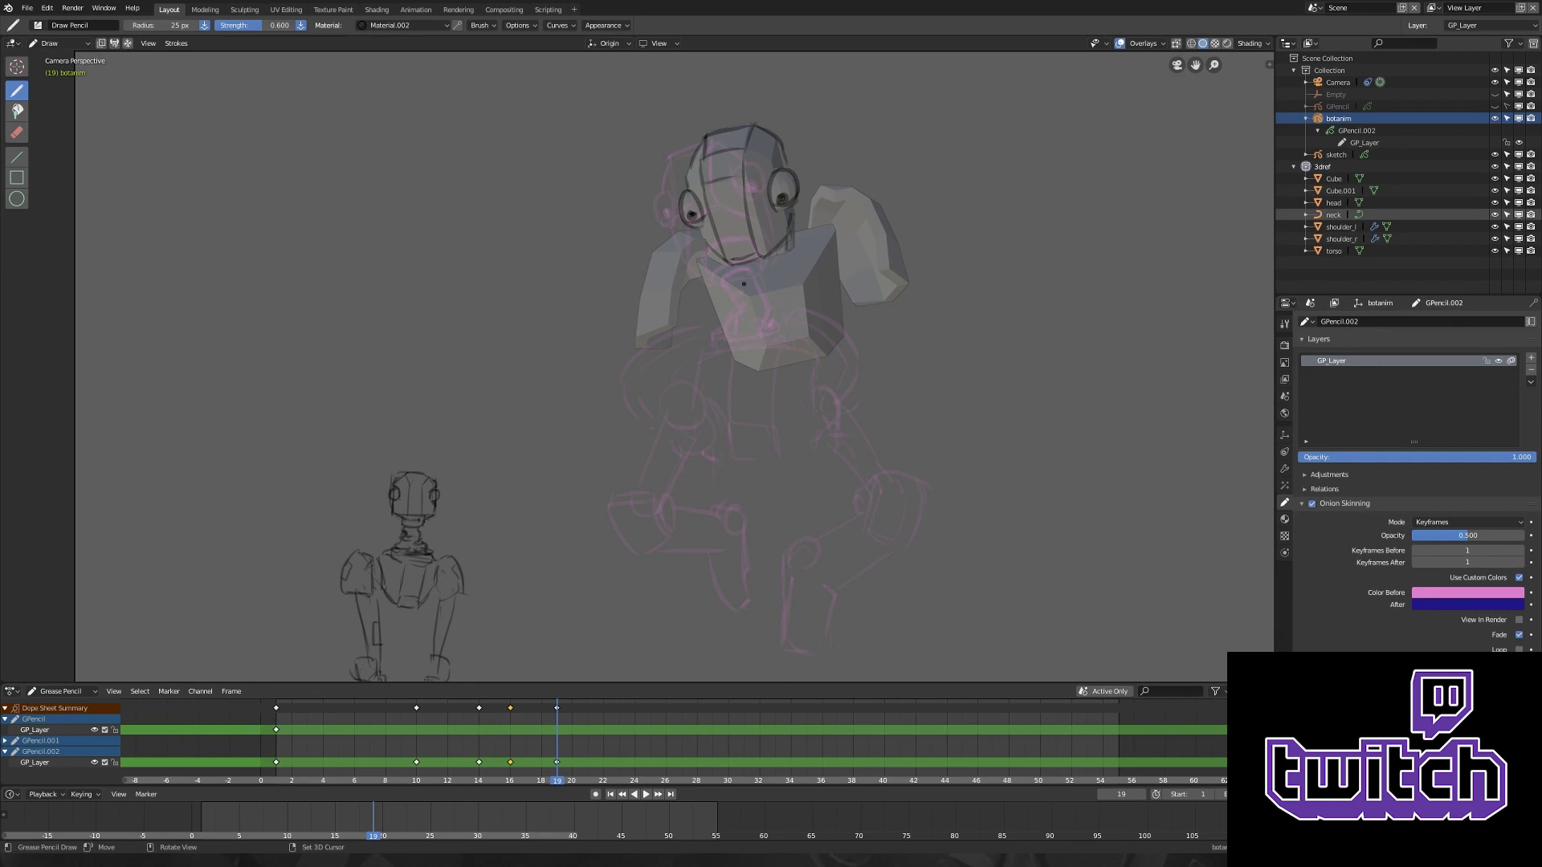
{"action": "left_click_drag", "start_coordinate": [714, 308], "coordinate": [756, 366]}
{"action": "left_click_drag", "start_coordinate": [827, 271], "coordinate": [840, 339]}
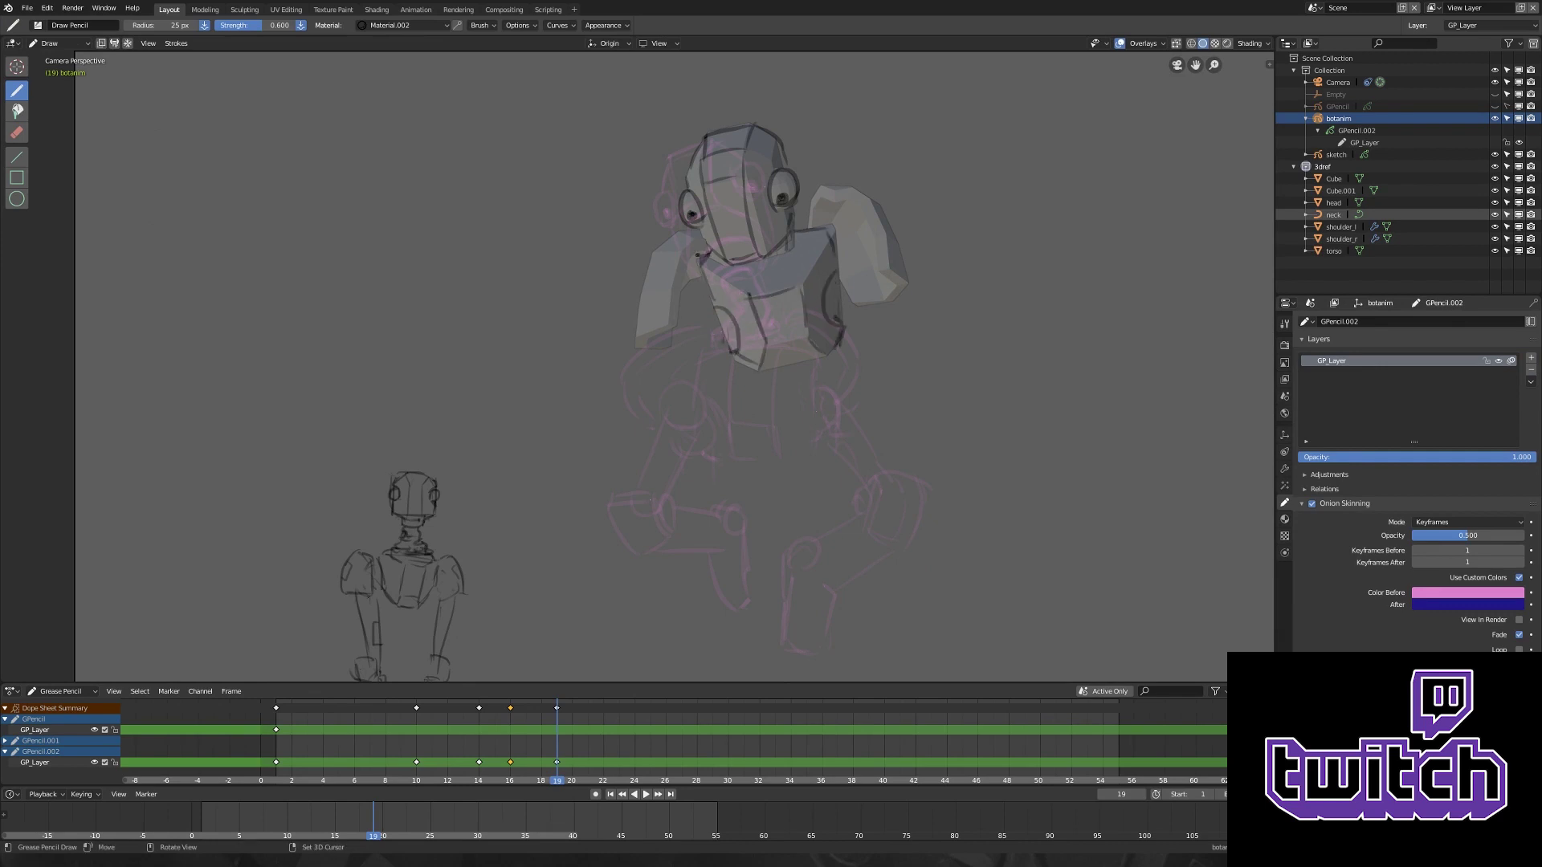
{"action": "left_click_drag", "start_coordinate": [667, 244], "coordinate": [639, 345]}
{"action": "left_click_drag", "start_coordinate": [811, 187], "coordinate": [859, 304]}
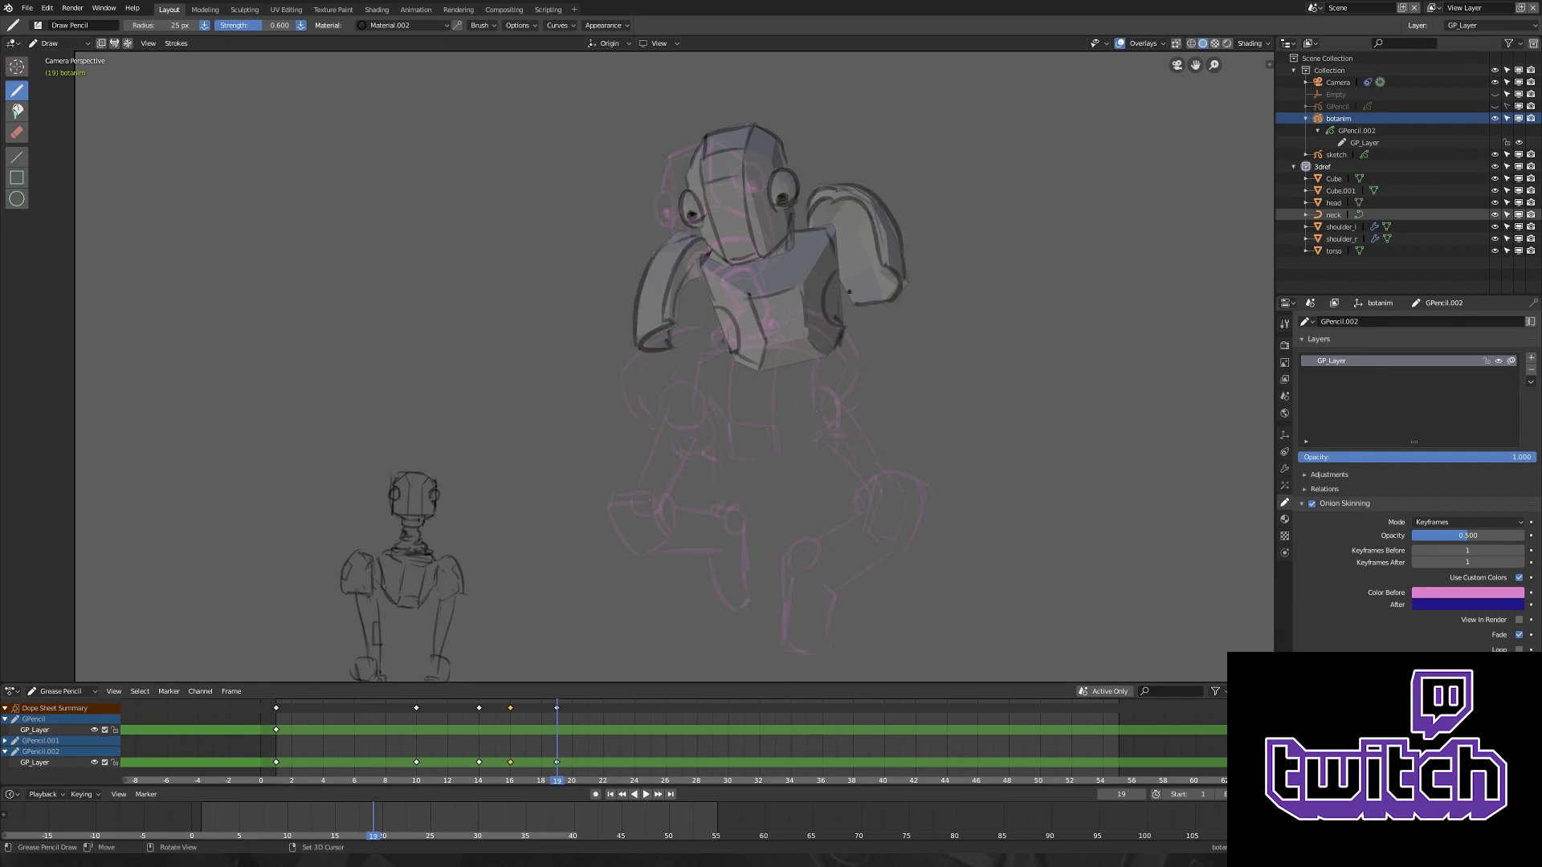
- Sketch the round hip joints, one leg kicked out to the side and the other hanging below the torso at frame 19
{"action": "middle_click_drag", "start_coordinate": [723, 402], "coordinate": [783, 378], "text": "shift"}
{"action": "left_click_drag", "start_coordinate": [739, 328], "coordinate": [726, 359]}
{"action": "left_click_drag", "start_coordinate": [851, 291], "coordinate": [827, 328]}
{"action": "middle_click_drag", "start_coordinate": [723, 402], "coordinate": [783, 377], "text": "shift"}
{"action": "left_click_drag", "start_coordinate": [869, 245], "coordinate": [980, 313]}
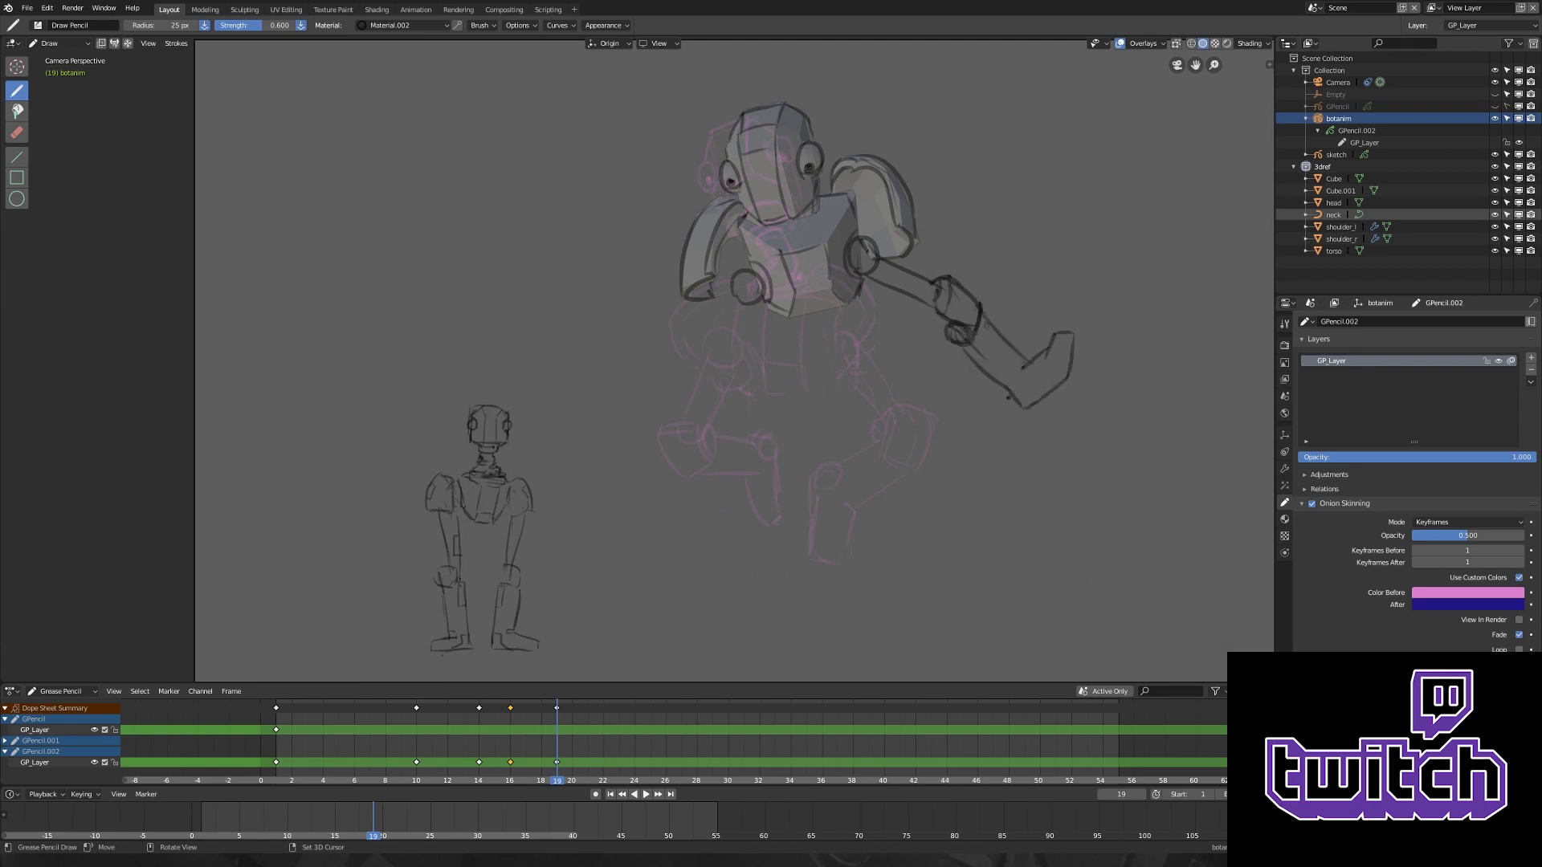
{"action": "scroll", "coordinate": [910, 232], "scroll_direction": "down", "scroll_amount": 1}
{"action": "left_click_drag", "start_coordinate": [807, 268], "coordinate": [840, 325]}
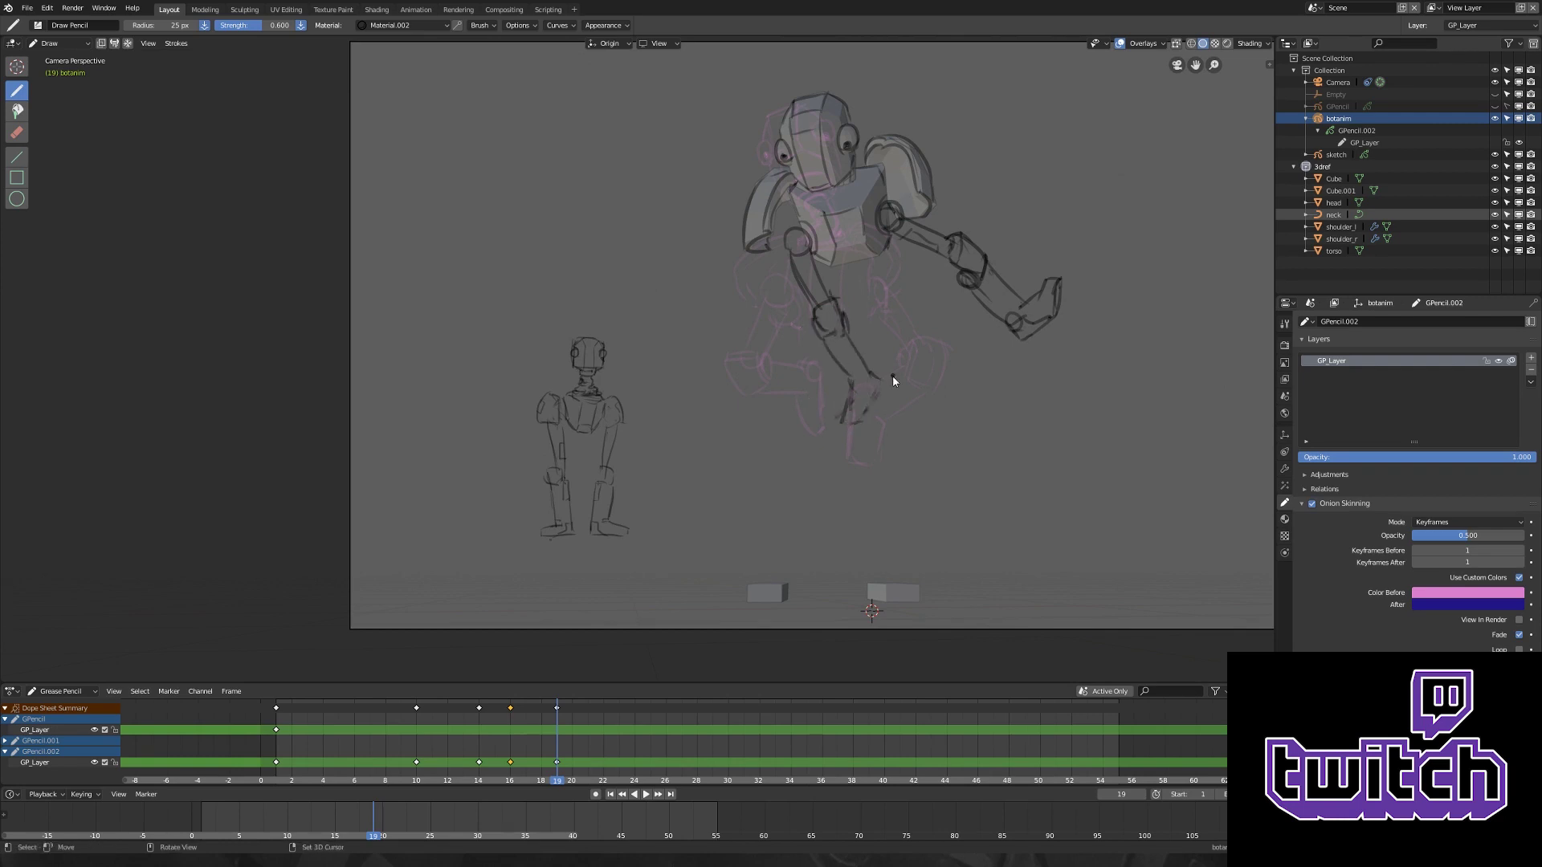
- Clean up and redraw the lower half and foot of the hanging leg
{"action": "key", "text": "shift+space"}
{"action": "left_click", "coordinate": [851, 345]}
{"action": "key", "text": "shift+space"}
{"action": "key", "text": "2"}
{"action": "left_click_drag", "start_coordinate": [848, 322], "coordinate": [876, 385]}
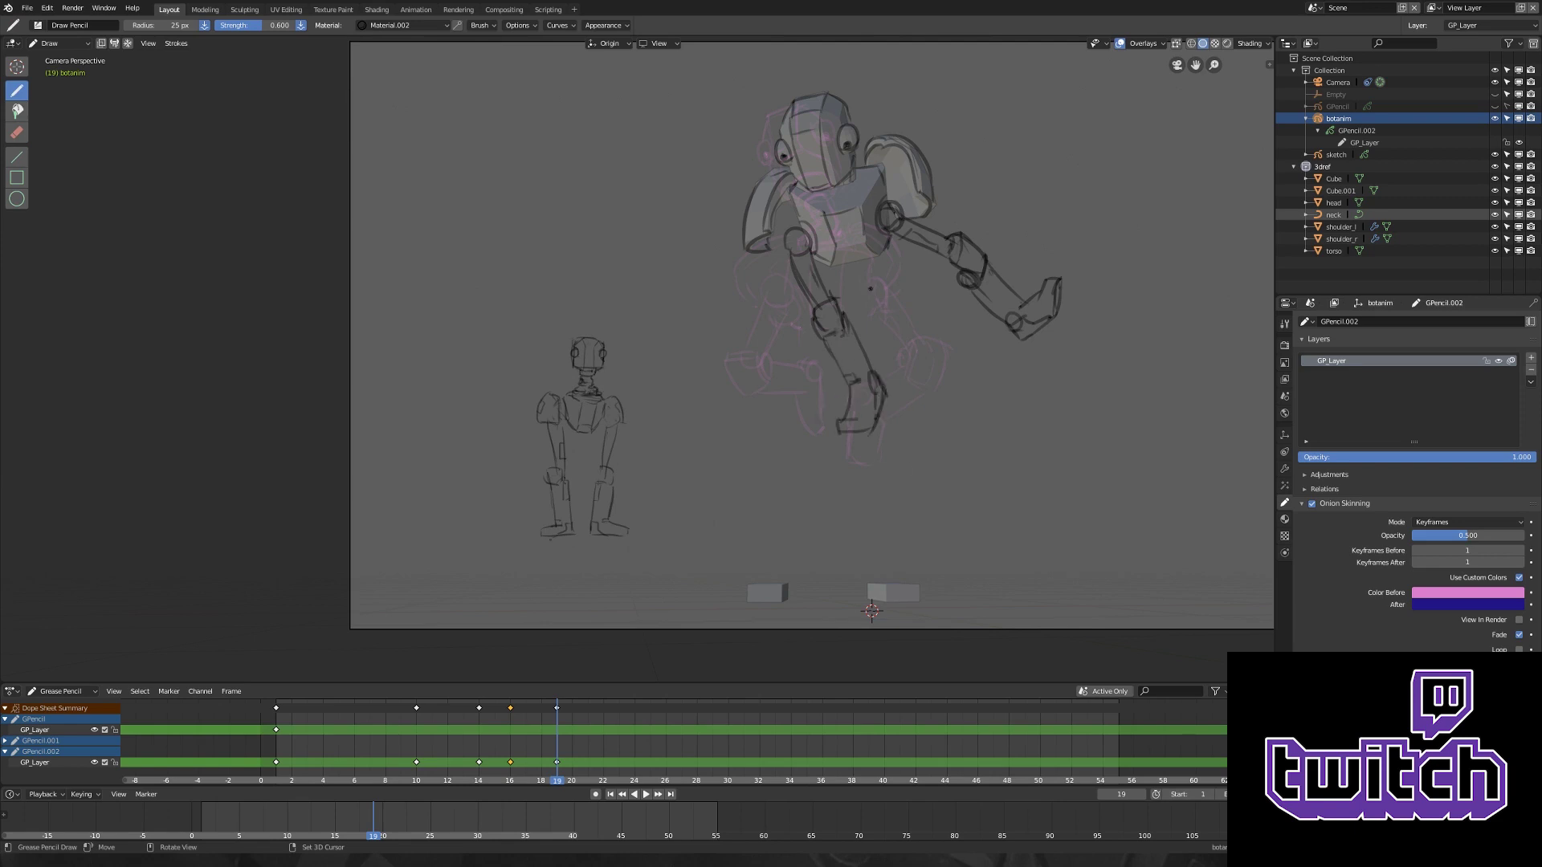
- Move the hanging lower leg strokes down and outward in Edit Mode to lengthen the leg
{"action": "key", "text": "Tab"}
{"action": "key", "text": "g"}
{"action": "left_click", "coordinate": [911, 297]}
{"action": "key", "text": "Tab"}
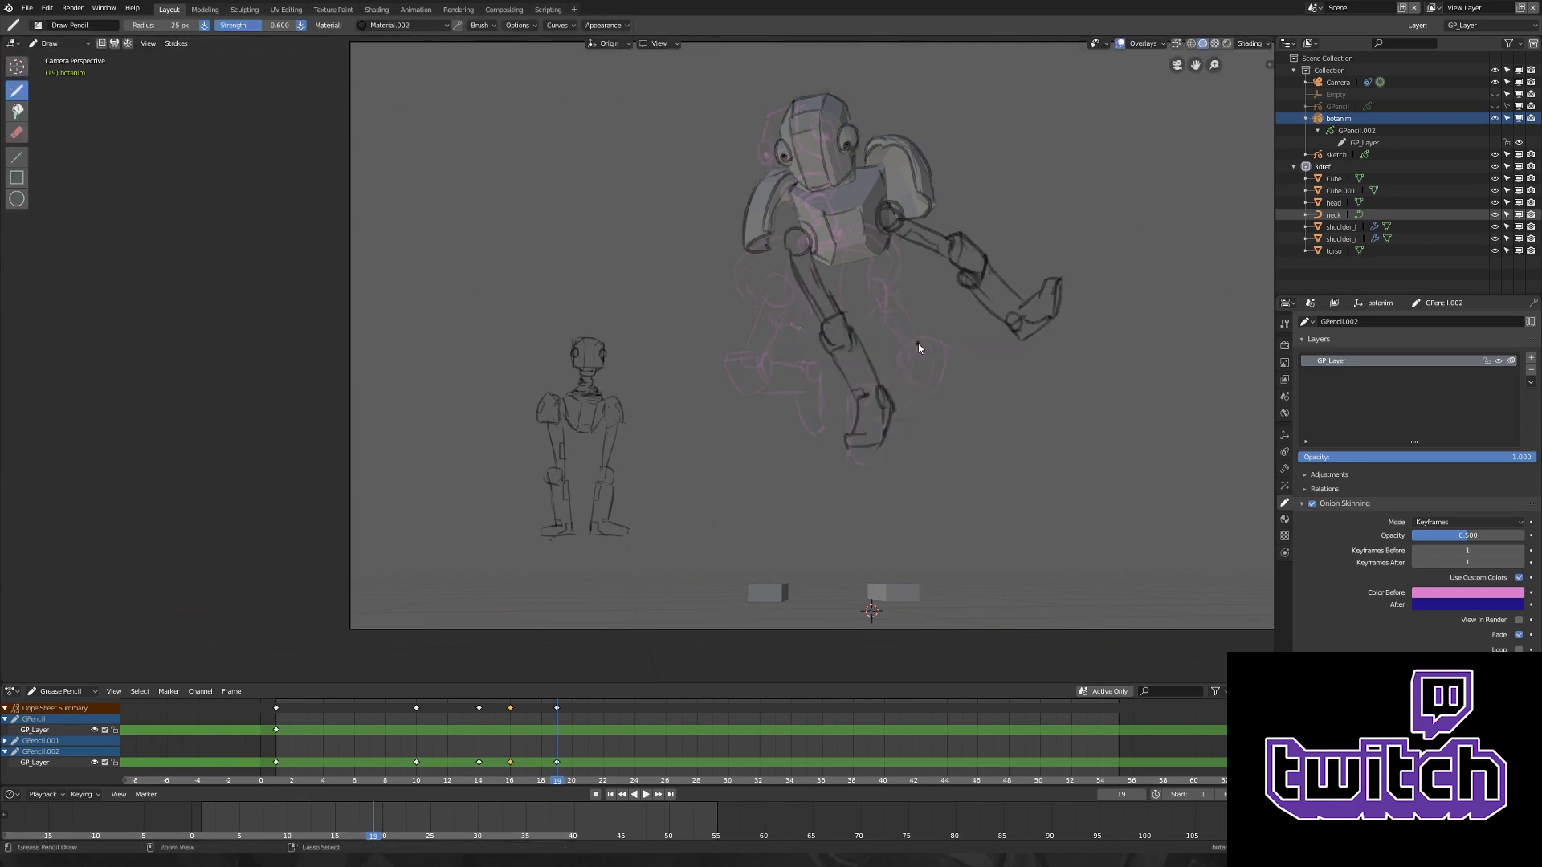
{"action": "key", "text": "Home"}
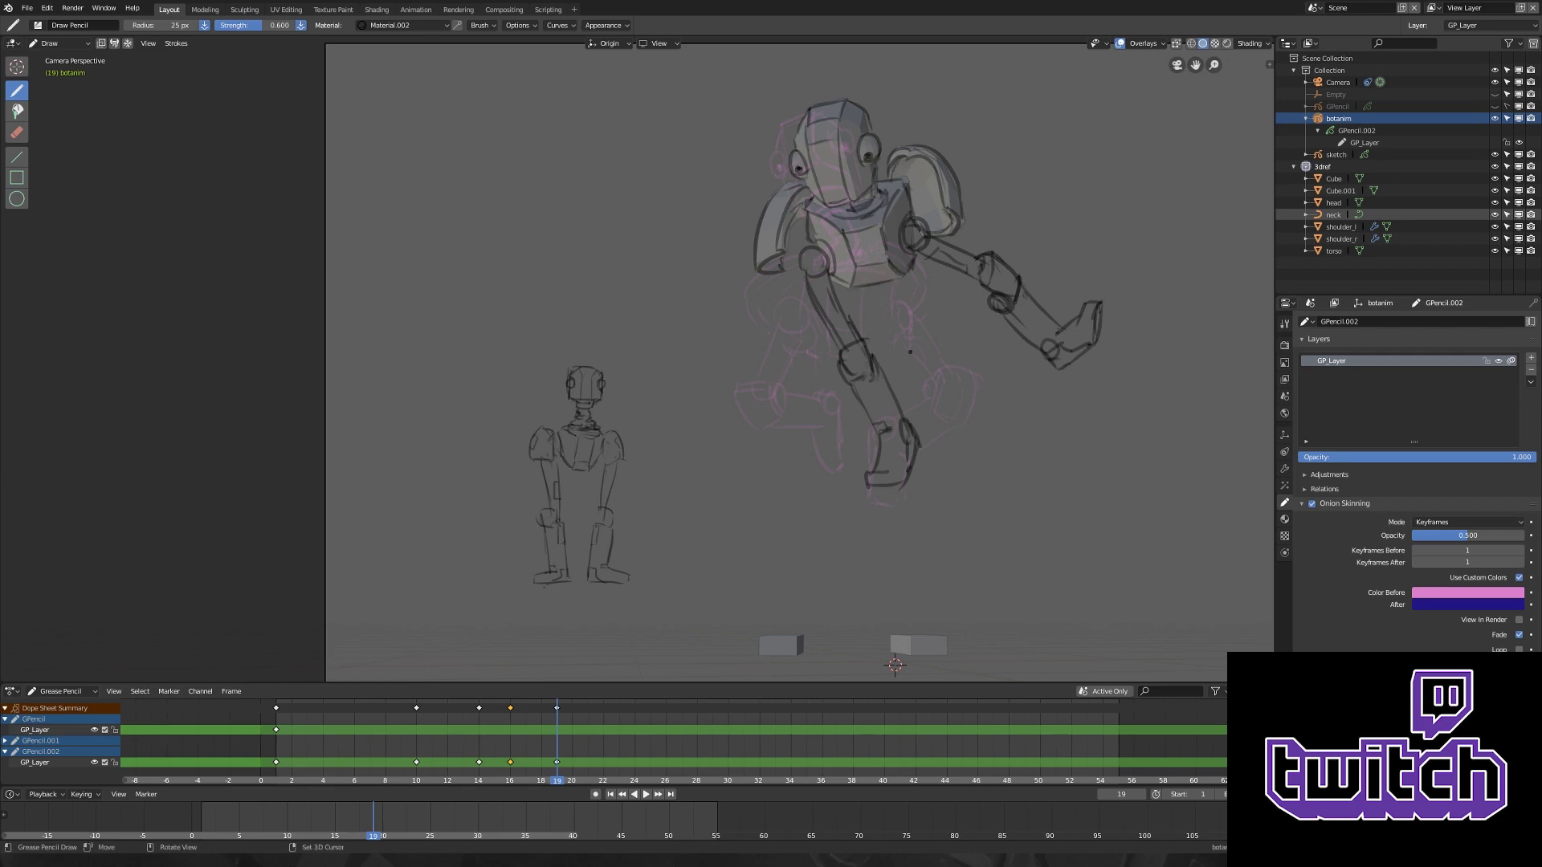
- Hide the 3dref collection and move the newest botanim keyframe to frame 19 in Object Mode
{"action": "key", "text": "ctrl+Tab"}
{"action": "key", "text": "f"}
{"action": "key", "text": "Escape"}
{"action": "key", "text": "ctrl+z"}
{"action": "key", "text": "ctrl+z"}
{"action": "key", "text": "g"}
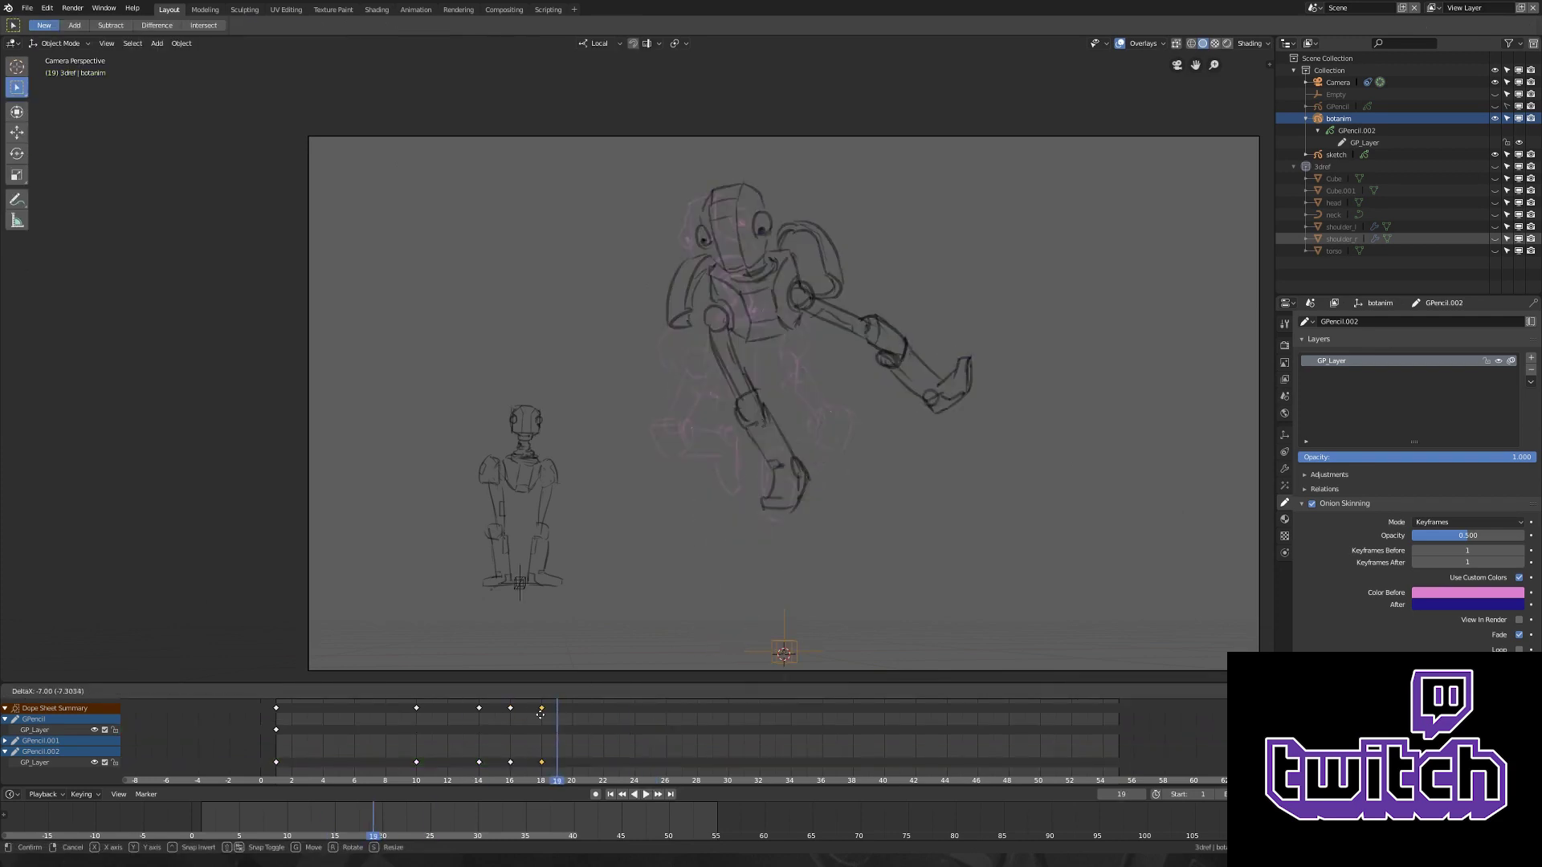
{"action": "left_click", "coordinate": [557, 712]}
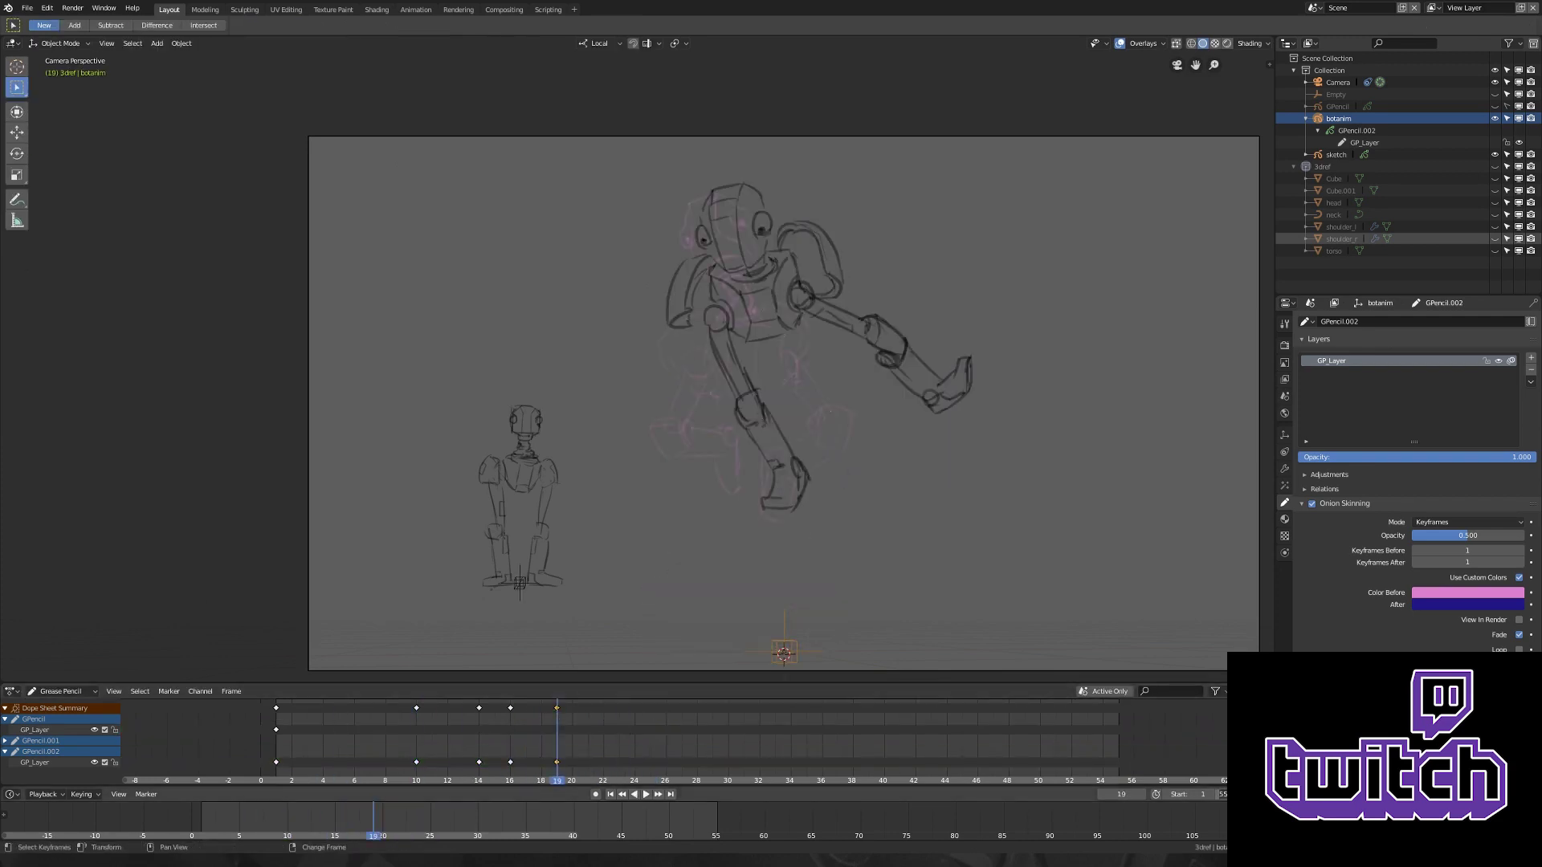
- Play back the jump with the range shortened to 25 frames, then extend the end frame to 50
{"action": "left_click", "coordinate": [647, 794]}
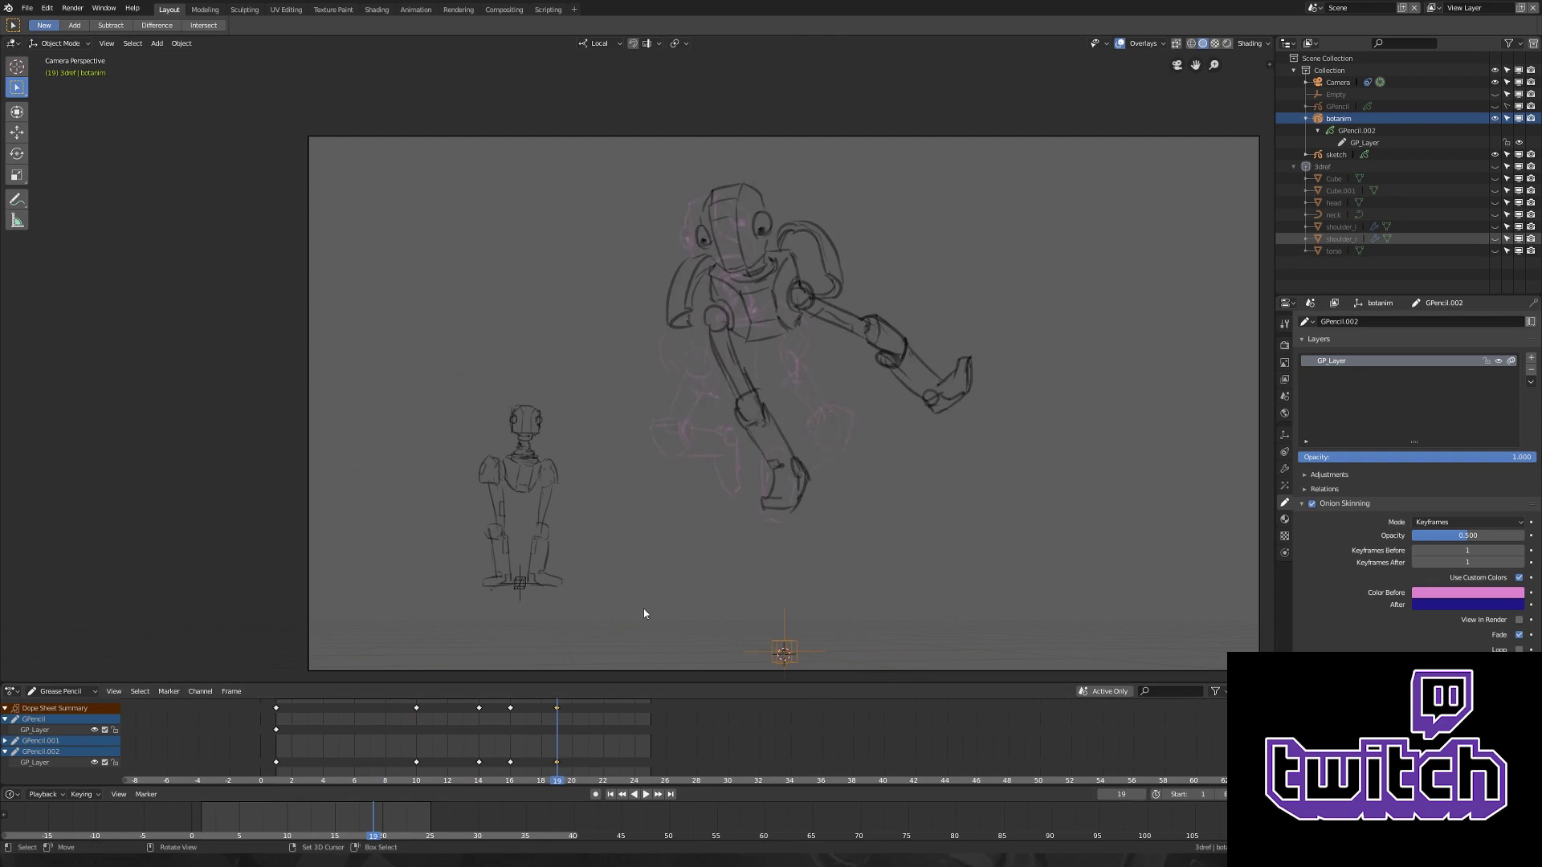
{"action": "key", "text": "space"}
{"action": "key", "text": "Home"}
{"action": "key", "text": "Tab"}
{"action": "left_click", "coordinate": [730, 320]}
{"action": "key", "text": "ctrl+Tab"}
{"action": "left_click_drag", "start_coordinate": [696, 311], "coordinate": [751, 401]}
{"action": "key", "text": "ctrl+Tab"}
{"action": "key", "text": "Home"}
{"action": "key", "text": "space"}
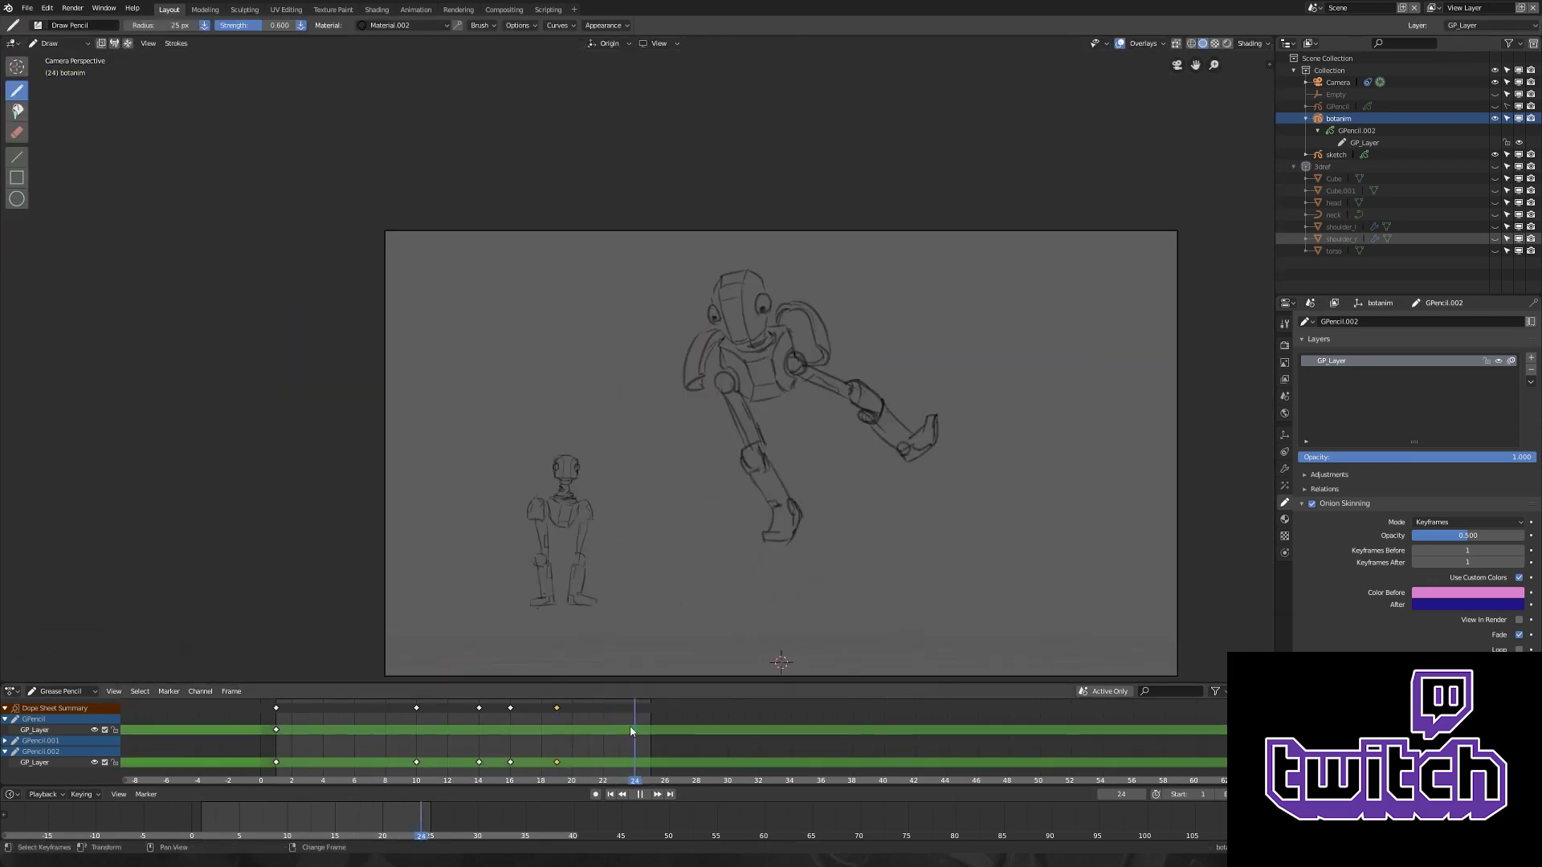
{"action": "key", "text": "space"}
{"action": "key", "text": "Home"}
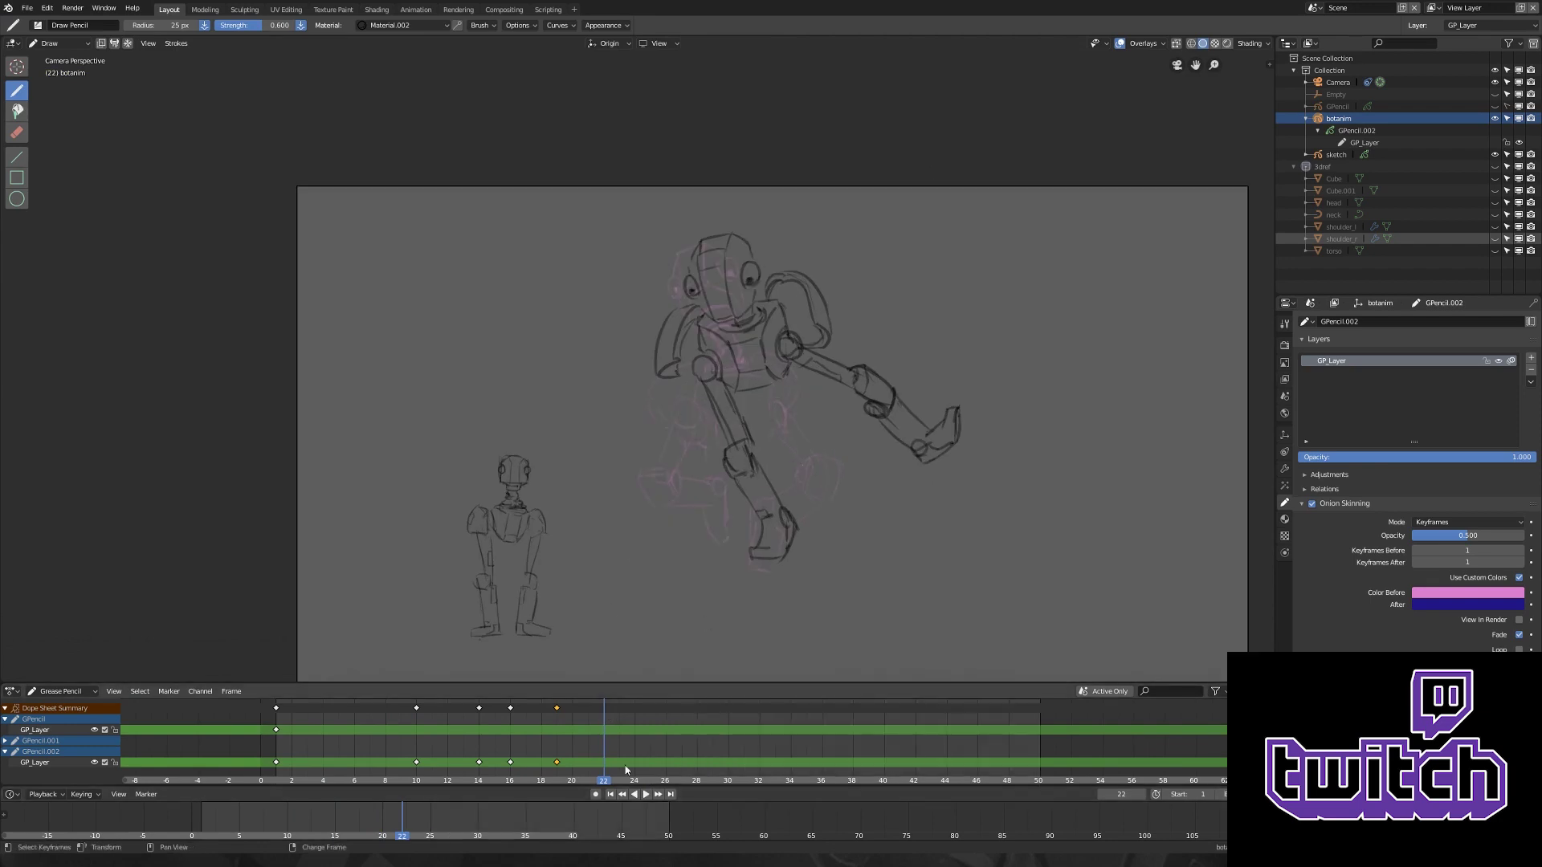
- Go to frame 24, show the 3dref collection and rotate the head and torso blocks into a lower, tilted pose
{"action": "key", "text": "Right"}
{"action": "key", "text": "Right"}
{"action": "key", "text": "ctrl+Tab"}
{"action": "key", "text": "r"}
{"action": "key", "text": "r"}
{"action": "left_click", "coordinate": [731, 384]}
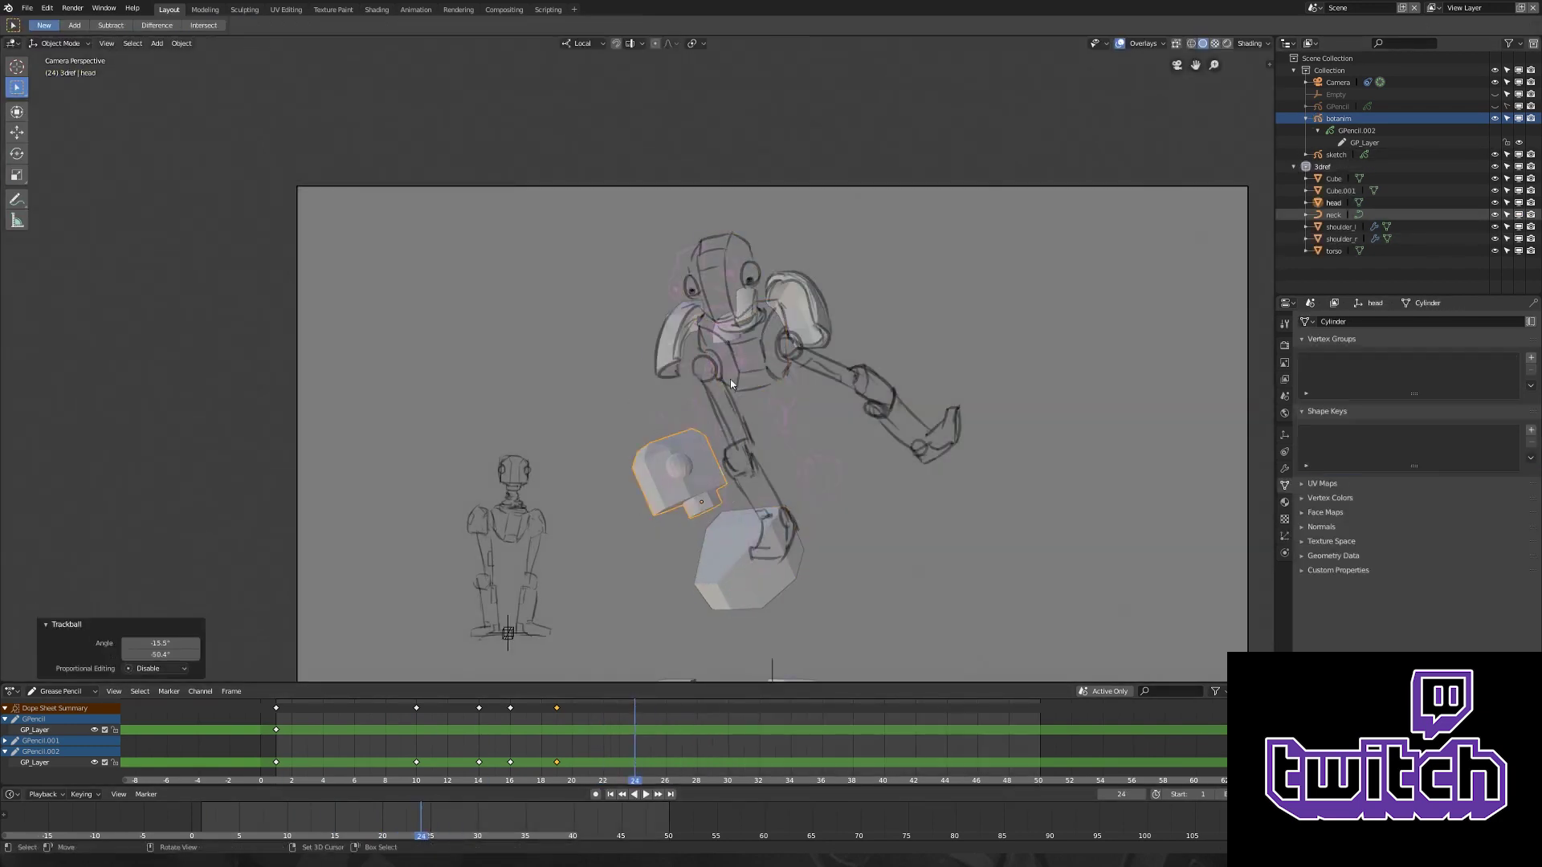
{"action": "key", "text": "r"}
{"action": "key", "text": "r"}
{"action": "key", "text": "Escape"}
{"action": "scroll", "coordinate": [788, 424], "scroll_direction": "down", "scroll_amount": 2}
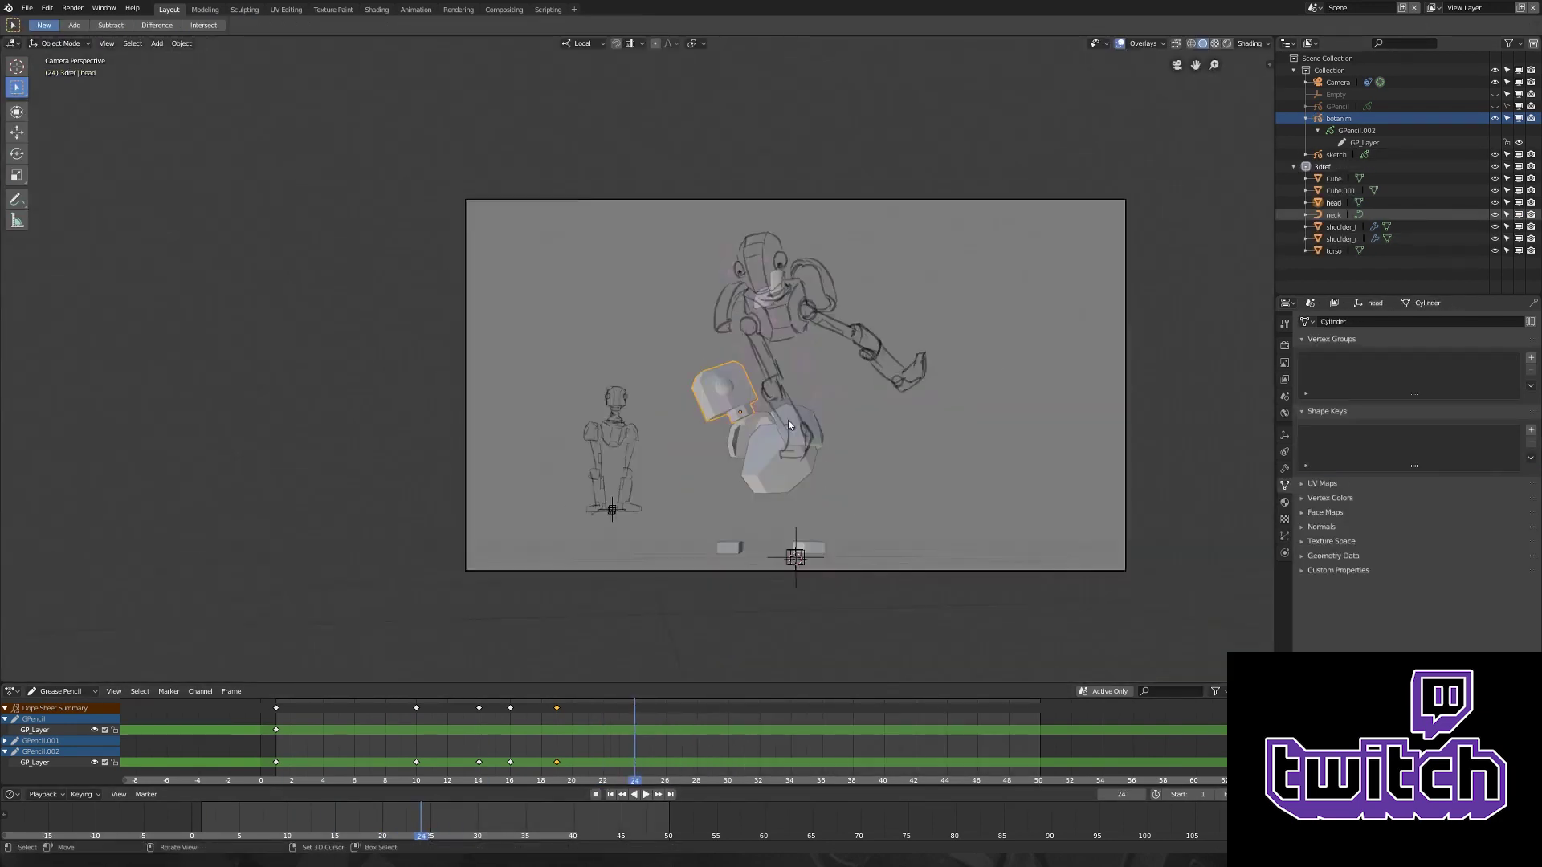
- Reshape the neck curve in Edit Mode to connect the lowered head and torso blocks, and select the botanim object
{"action": "scroll", "coordinate": [788, 421], "scroll_direction": "up", "scroll_amount": 2}
{"action": "left_click", "coordinate": [788, 421]}
{"action": "key", "text": "Tab"}
{"action": "key", "text": "g"}
{"action": "left_click", "coordinate": [833, 427]}
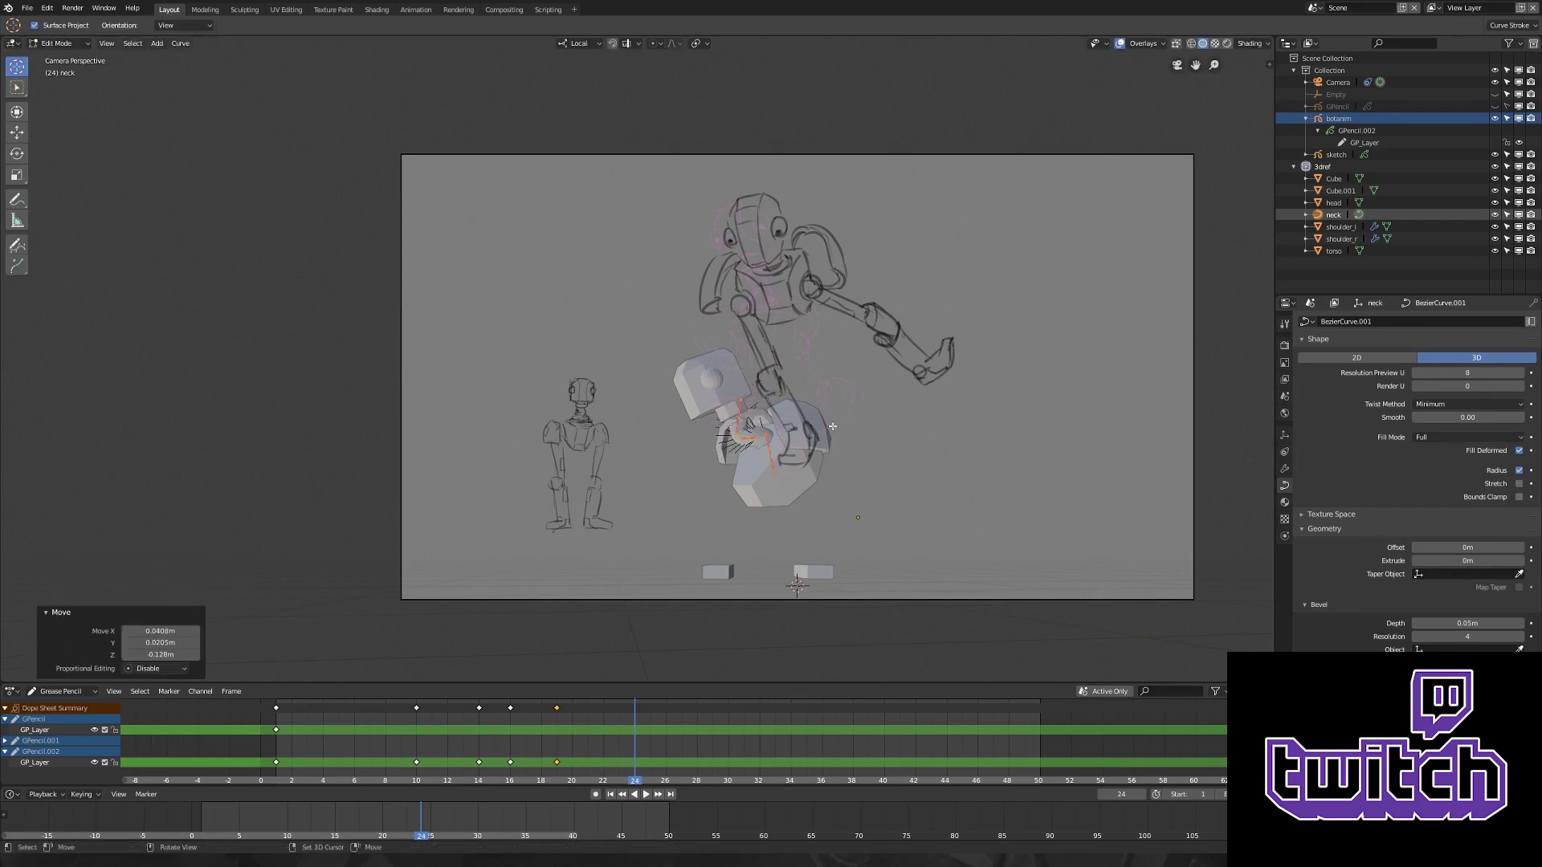
{"action": "key", "text": "Tab"}
{"action": "scroll", "coordinate": [833, 427], "scroll_direction": "up", "scroll_amount": 2}
{"action": "left_click", "coordinate": [880, 334]}
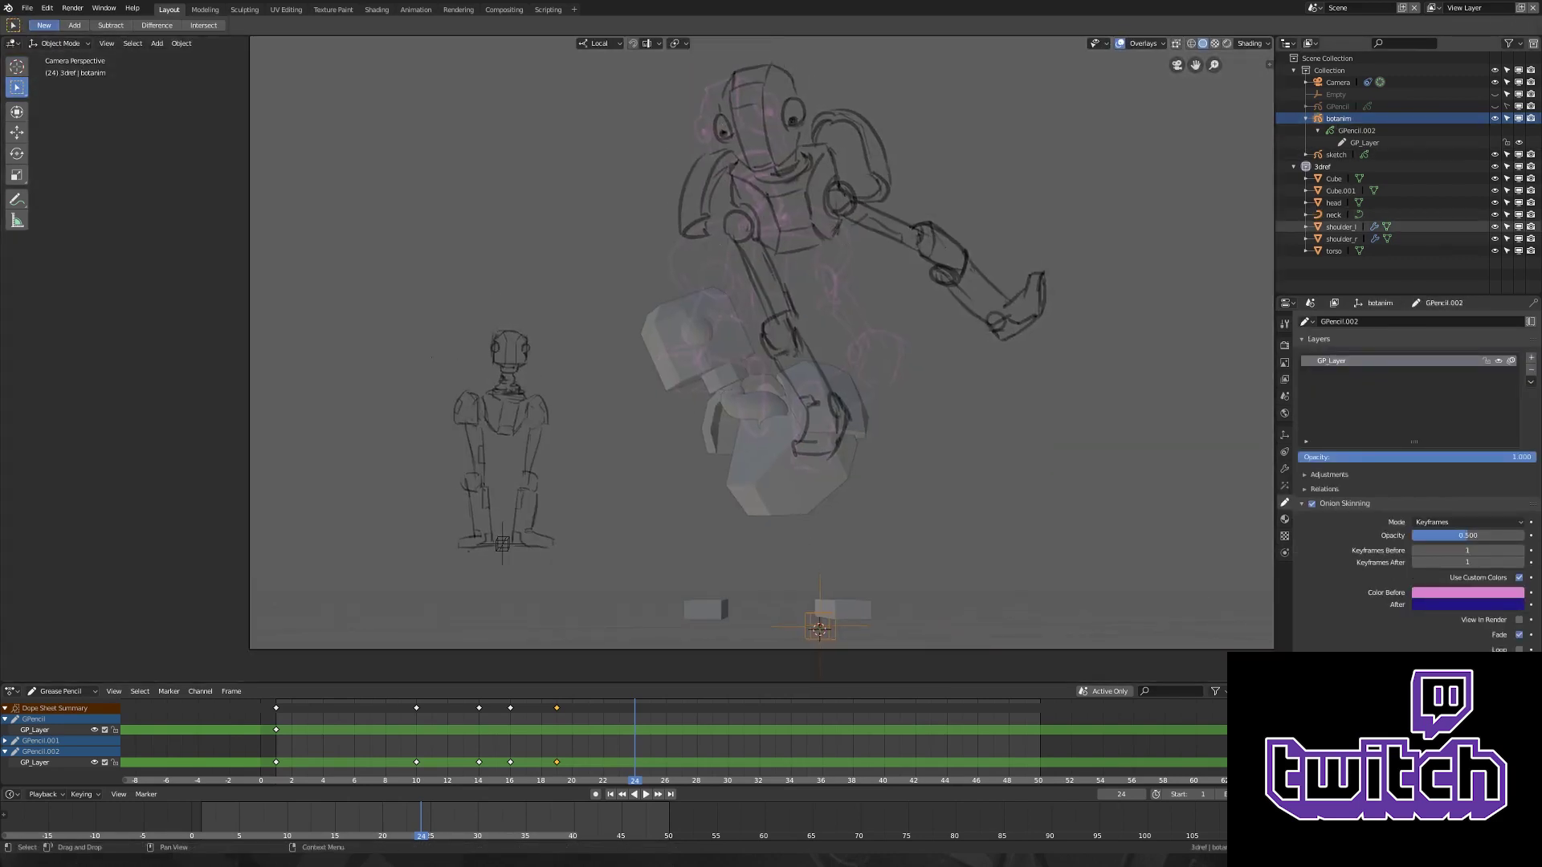
- Play the animation with the 3dref collection hidden, show the collection again and set the current frame to 22
{"action": "left_click", "coordinate": [1495, 166]}
{"action": "left_click", "coordinate": [646, 794]}
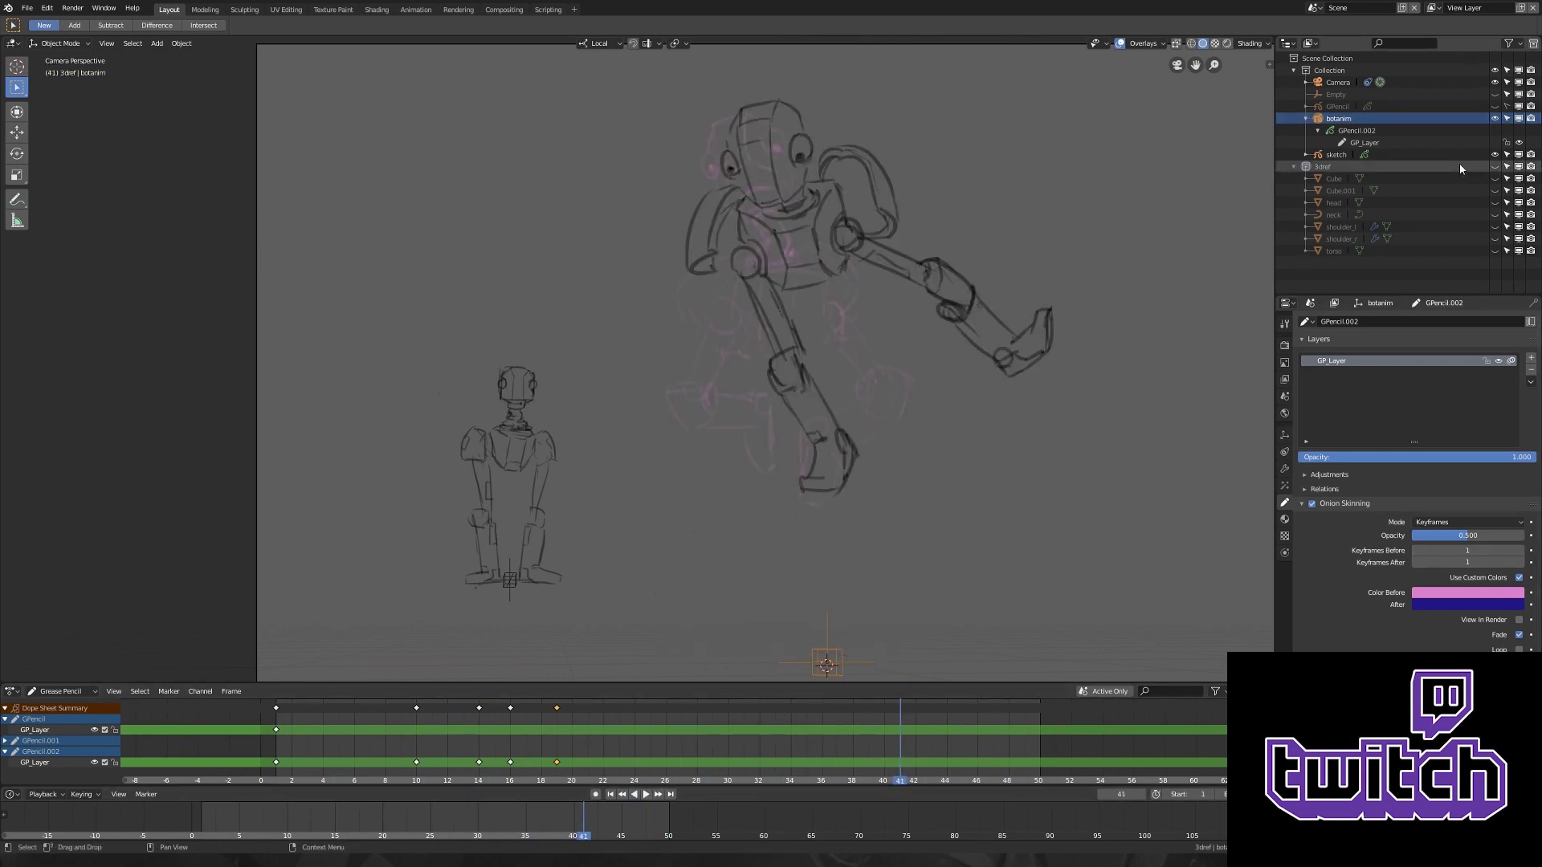
{"action": "left_click", "coordinate": [1494, 166]}
{"action": "left_click_drag", "start_coordinate": [623, 716], "coordinate": [604, 720]}
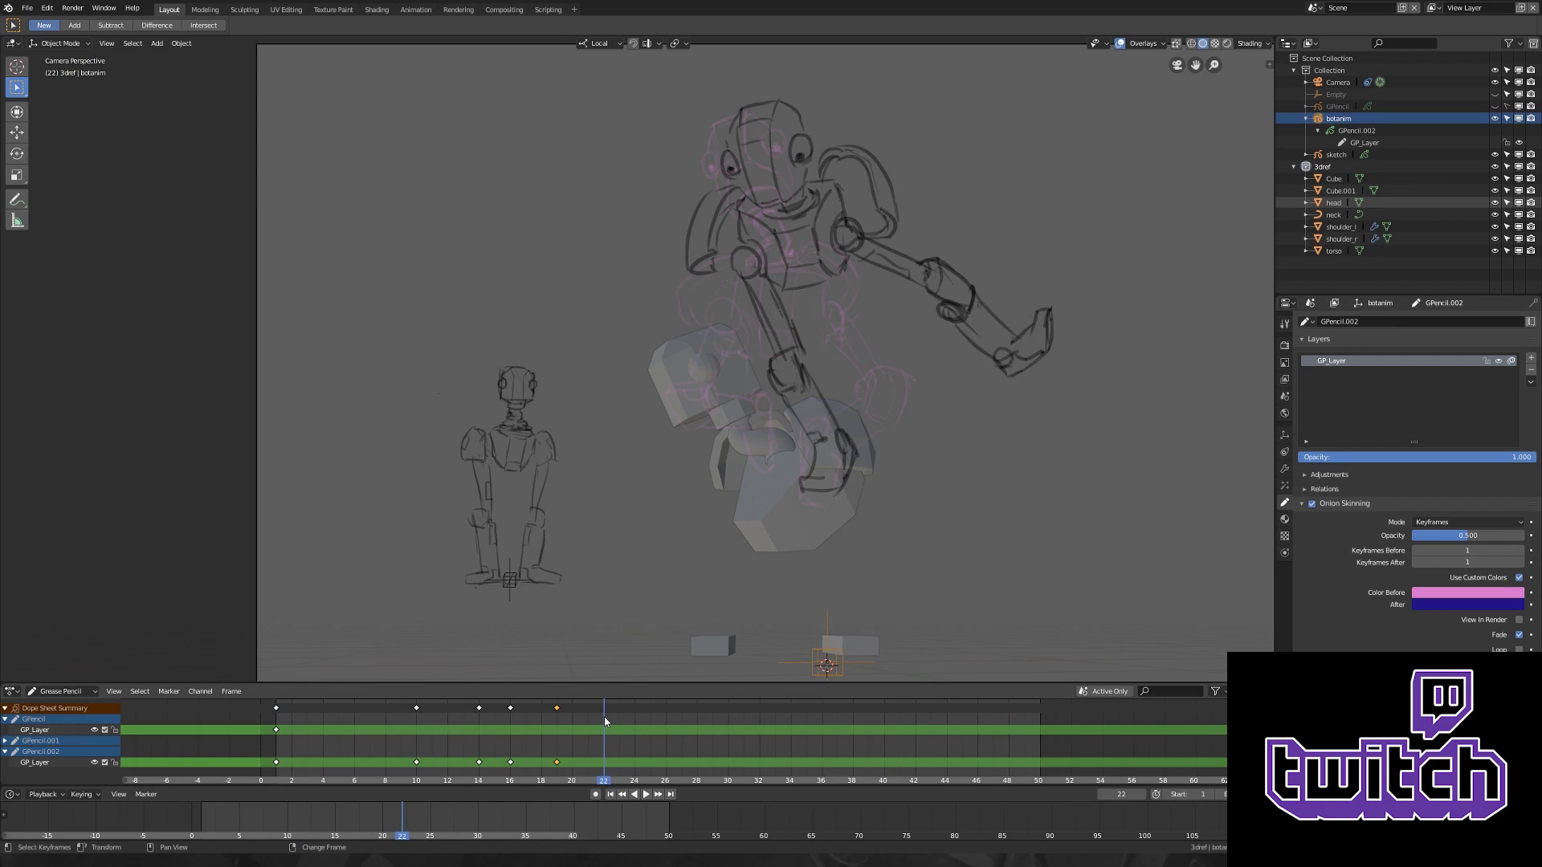
{"action": "mouse_move", "coordinate": [604, 716]}
{"action": "left_mouse_down"}
{"action": "mouse_move", "coordinate": [526, 728]}
{"action": "mouse_move", "coordinate": [604, 727]}
{"action": "left_mouse_up"}
- Add a blank botanim keyframe at frame 22 and trace the lowered head, neck, torso and legs over the block-out
{"action": "key", "text": "ctrl+Tab"}
{"action": "key", "text": "i"}
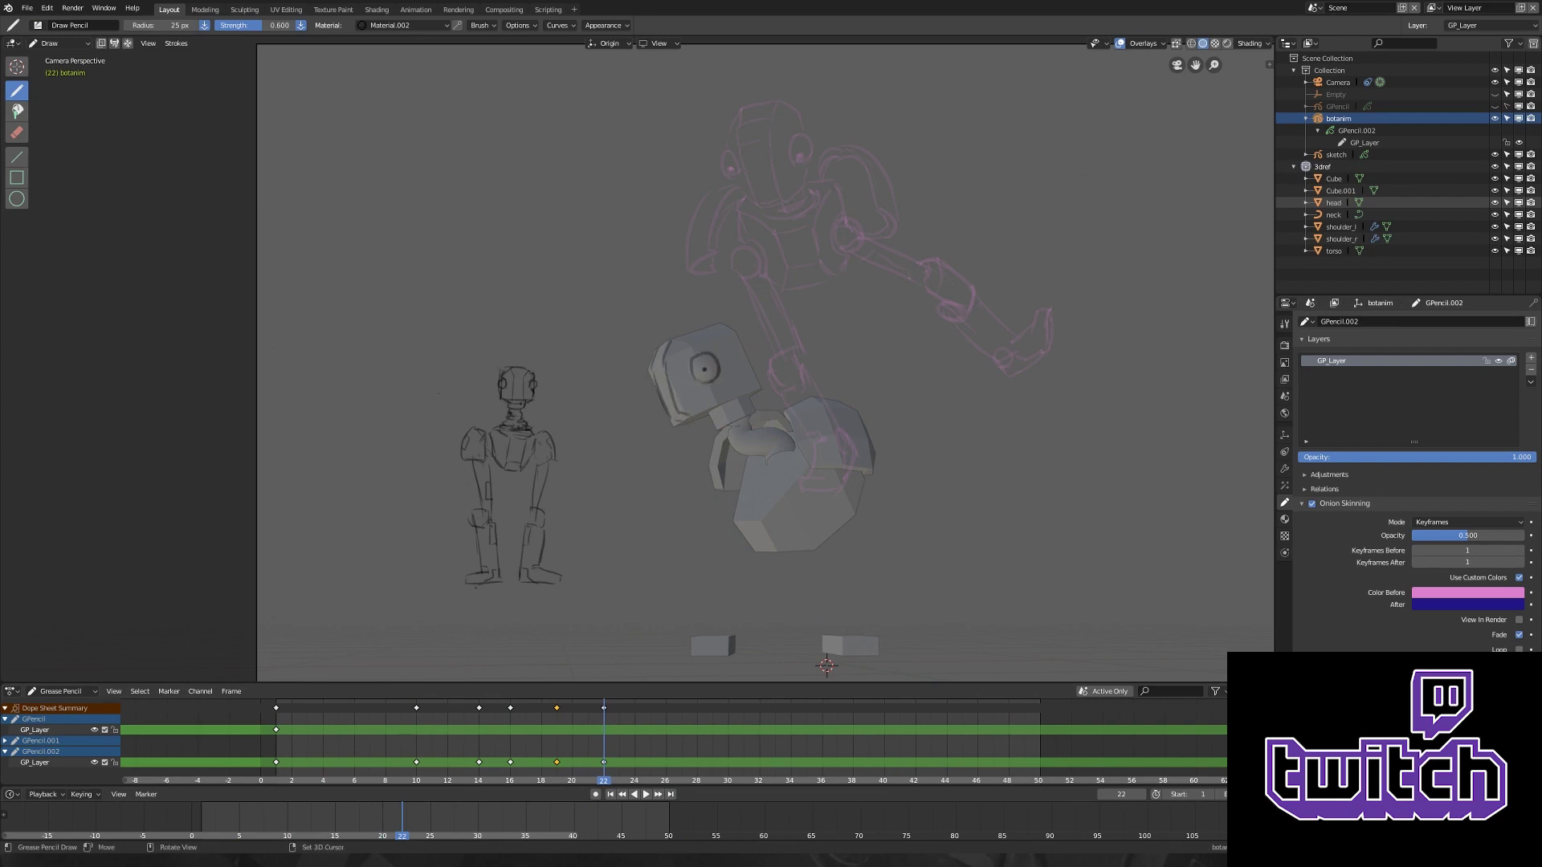
{"action": "left_click_drag", "start_coordinate": [678, 344], "coordinate": [740, 340]}
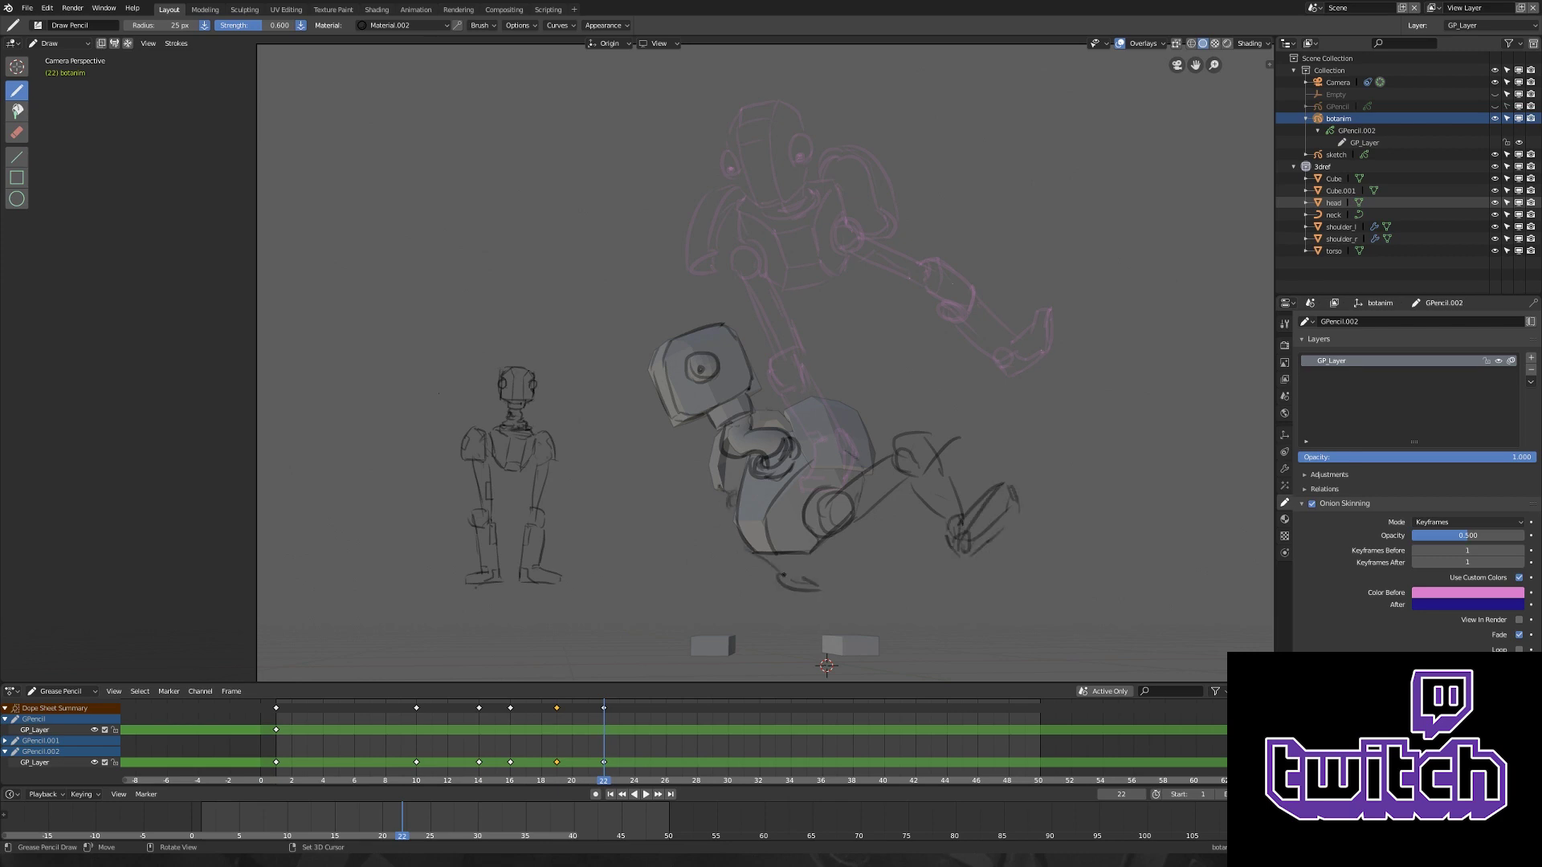
{"action": "left_click_drag", "start_coordinate": [875, 511], "coordinate": [930, 562]}
- Redraw the near leg bent beneath the torso and retrace the shoulder plate, toggling the 3dref collection's visibility as needed
{"action": "key", "text": "h"}
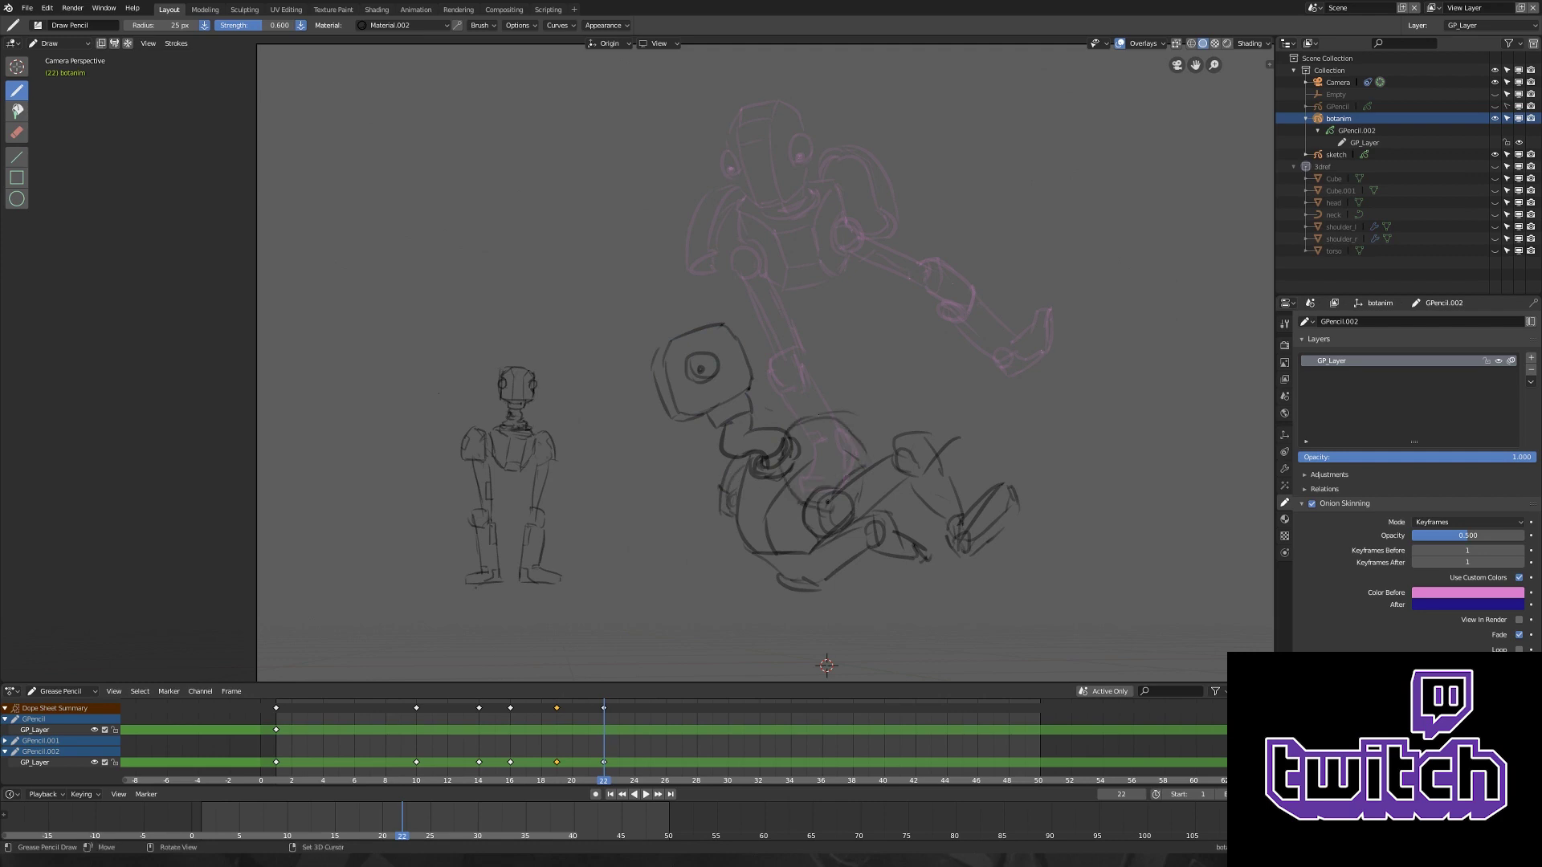
{"action": "mouse_move", "coordinate": [916, 495]}
{"action": "left_mouse_down"}
{"action": "mouse_move", "coordinate": [771, 587]}
{"action": "mouse_move", "coordinate": [882, 540]}
{"action": "mouse_move", "coordinate": [852, 500]}
{"action": "mouse_move", "coordinate": [727, 586]}
{"action": "left_mouse_up"}
{"action": "left_click_drag", "start_coordinate": [727, 518], "coordinate": [697, 593]}
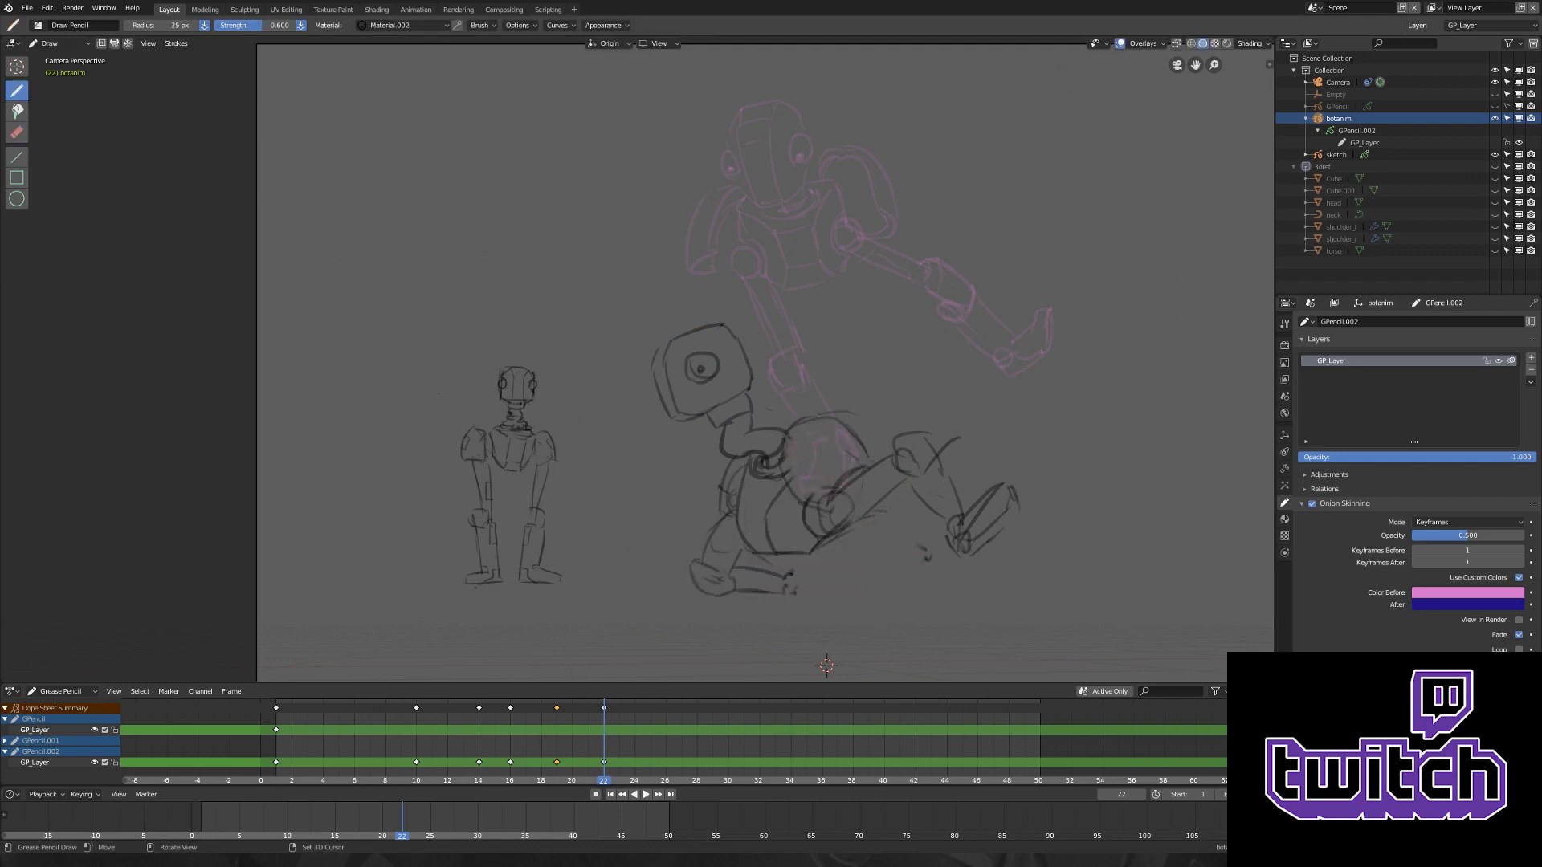
{"action": "left_click_drag", "start_coordinate": [725, 520], "coordinate": [704, 560]}
{"action": "left_click_drag", "start_coordinate": [739, 517], "coordinate": [776, 526]}
{"action": "left_click_drag", "start_coordinate": [739, 433], "coordinate": [757, 452]}
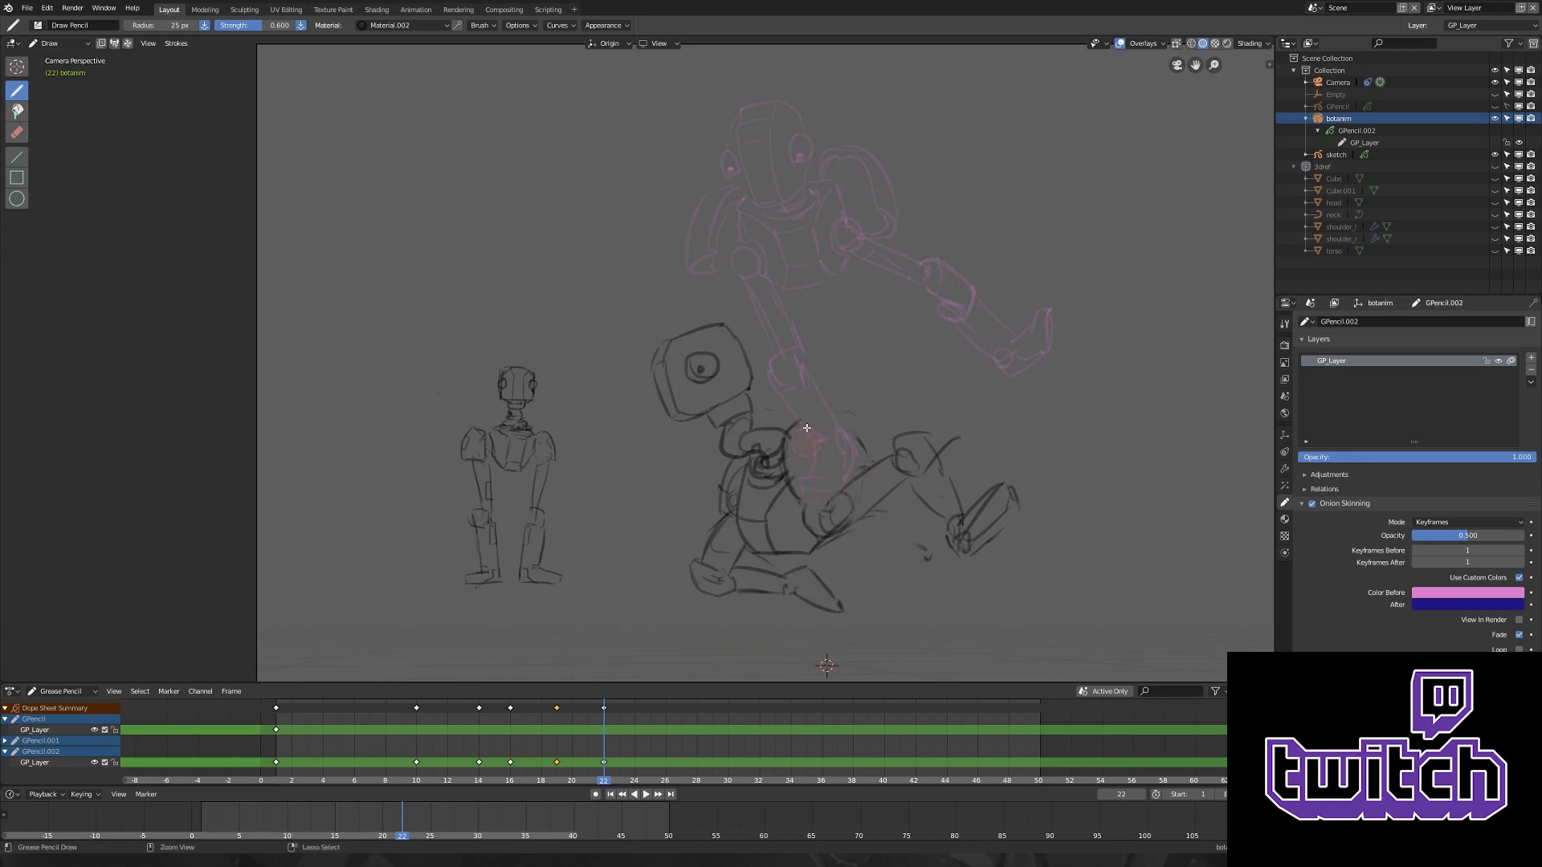
{"action": "key", "text": "alt+h"}
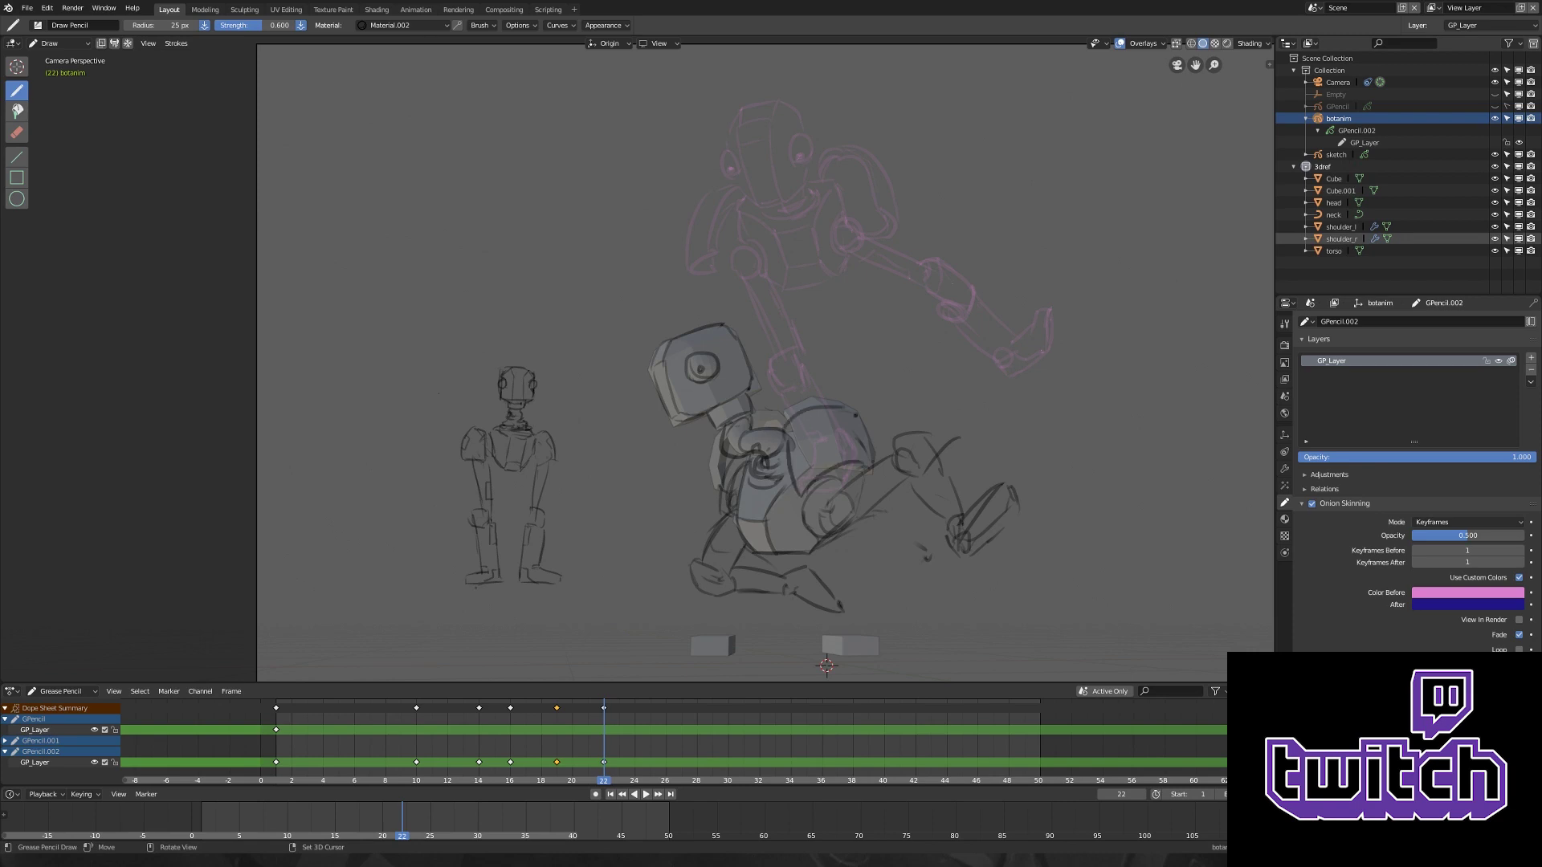
{"action": "key", "text": "h"}
- Play the animation to check the new pose and stop at frame 26
{"action": "key", "text": "Home"}
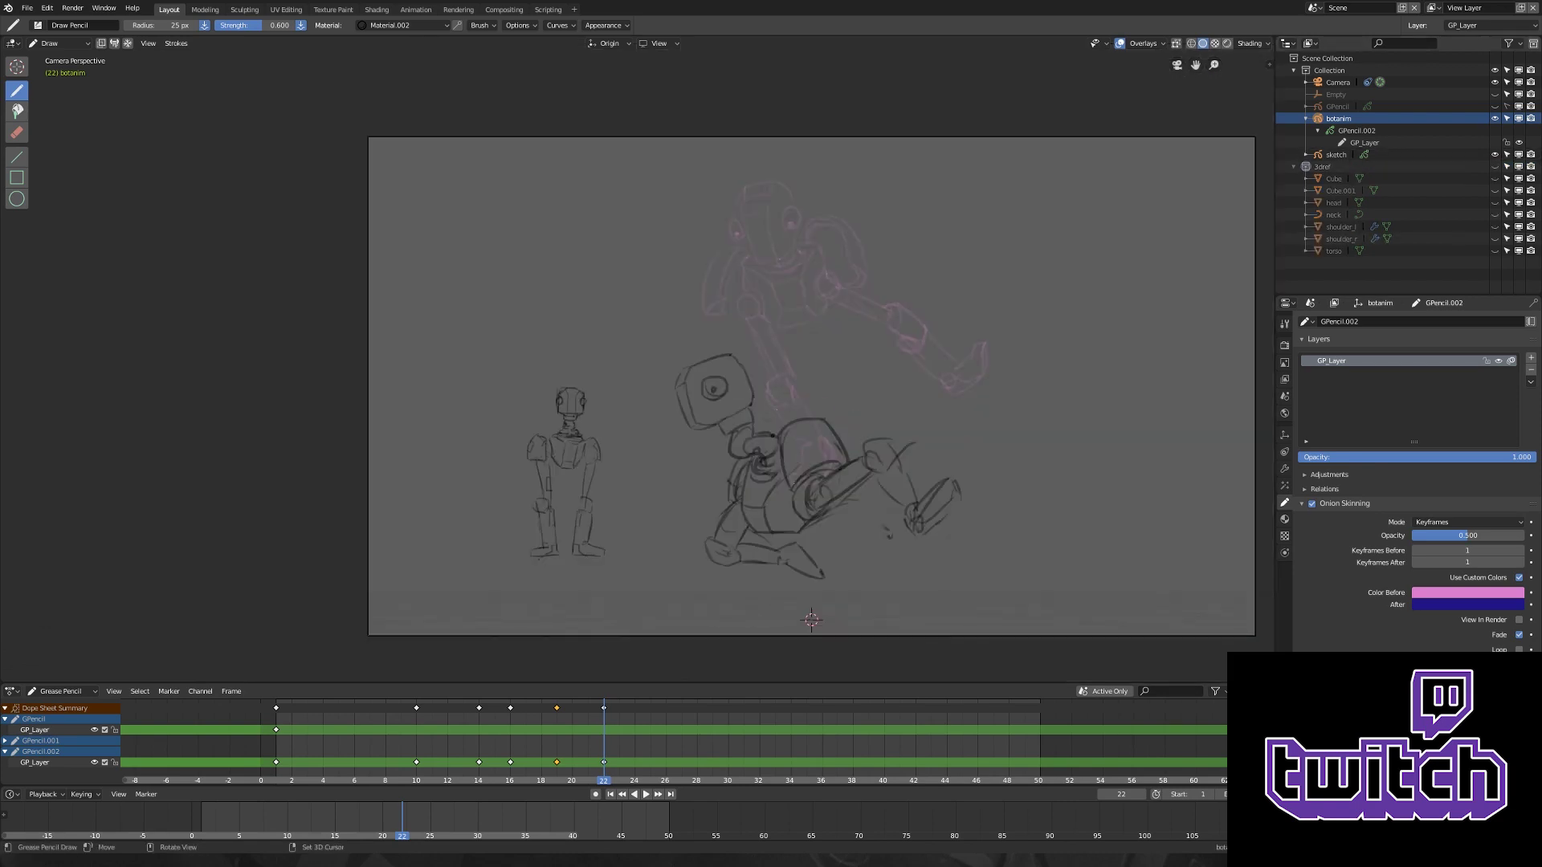
{"action": "key", "text": "space"}
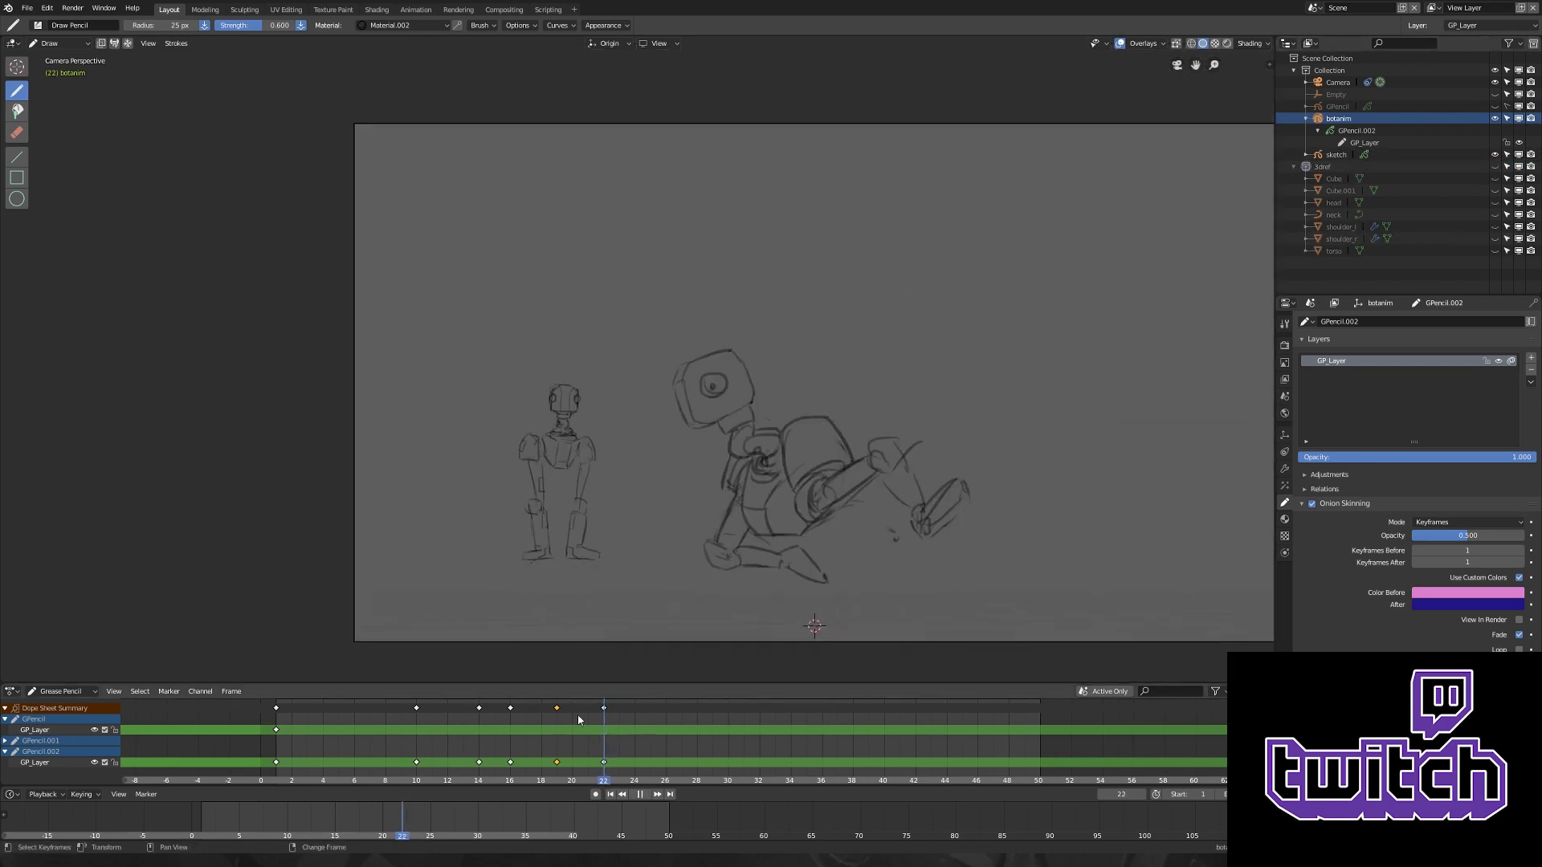
{"action": "key", "text": "space"}
- Show the 3dref collection, lower the head and torso blocks to the ground and rotate the torso for frame 26
{"action": "key", "text": "alt+h"}
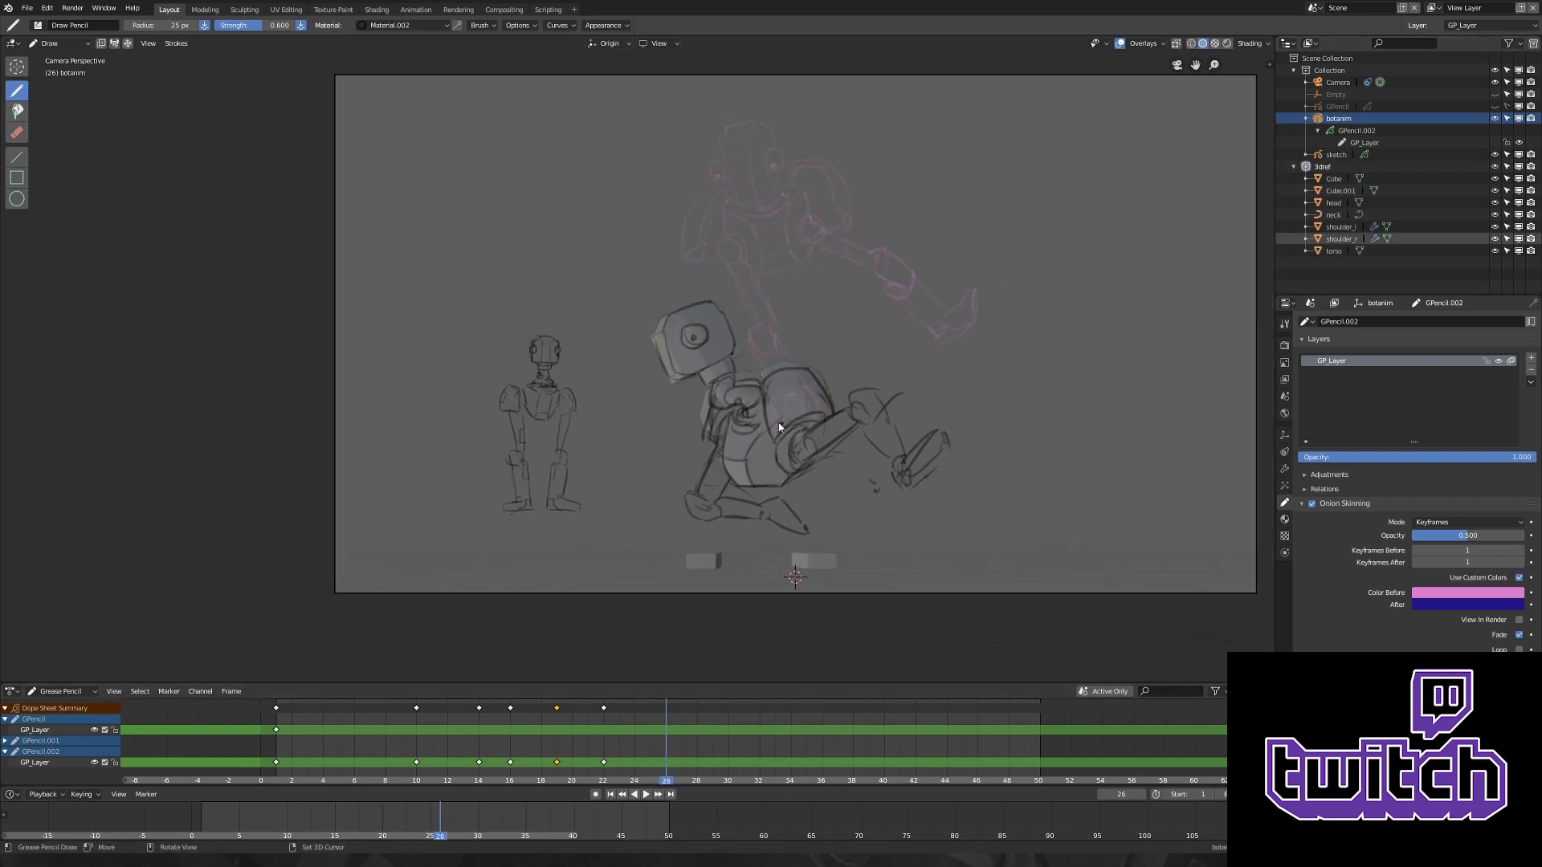
{"action": "left_click", "coordinate": [698, 546]}
{"action": "key", "text": "g"}
{"action": "left_click", "coordinate": [695, 552]}
{"action": "key", "text": "g"}
{"action": "left_click", "coordinate": [629, 488]}
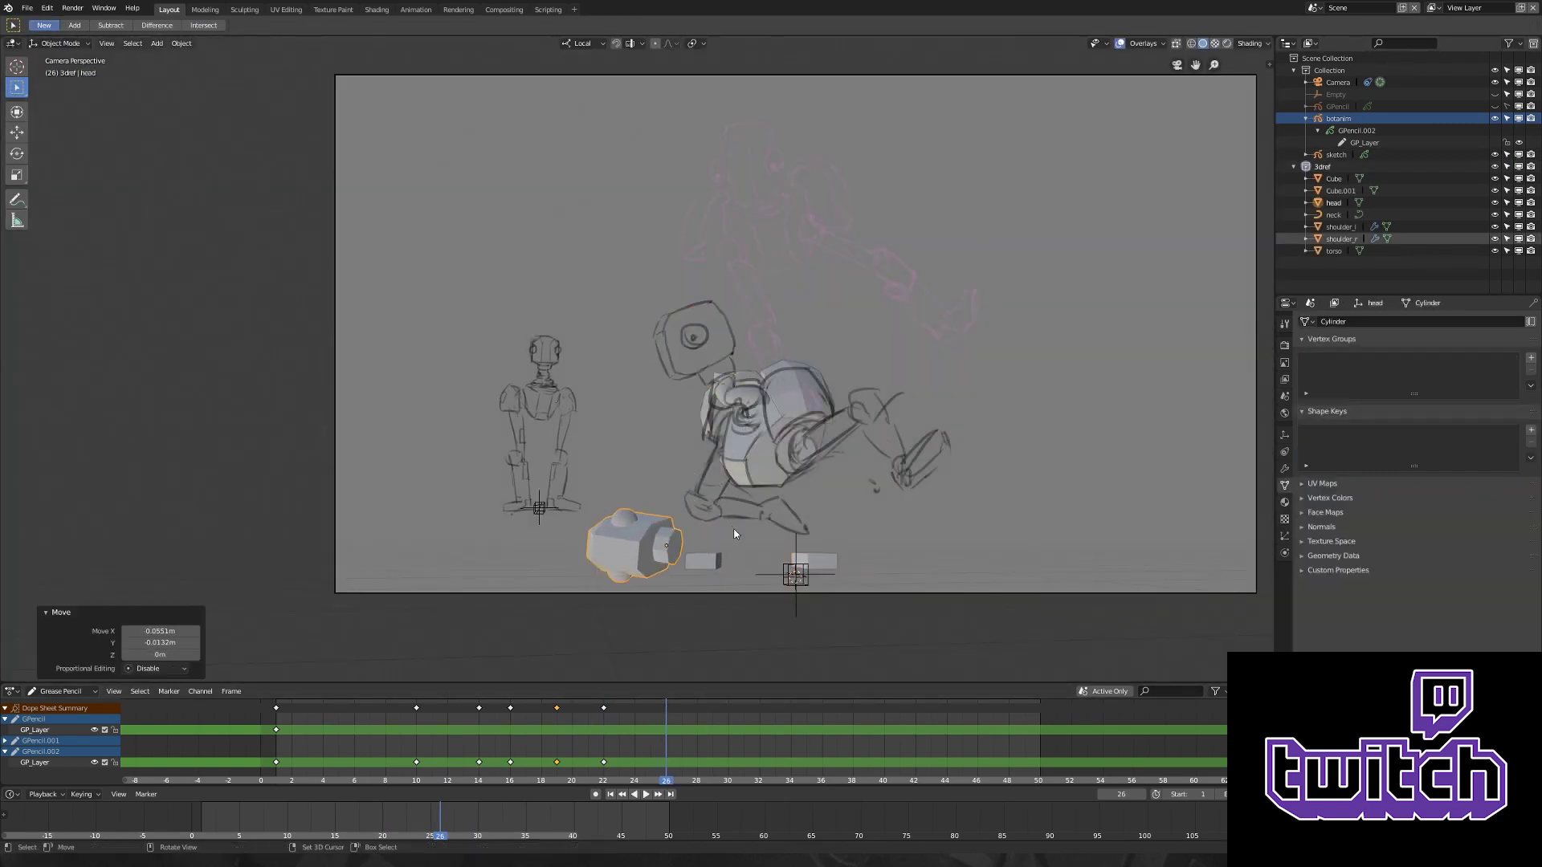
{"action": "left_click", "coordinate": [763, 425]}
{"action": "key", "text": "g"}
{"action": "left_click", "coordinate": [723, 530]}
{"action": "key", "text": "r"}
{"action": "key", "text": "r"}
{"action": "left_click", "coordinate": [723, 530]}
- Reshape the neck curve between the grounded head and torso, and move and rotate the shoulder_l plate above the torso
{"action": "left_click", "coordinate": [671, 514]}
{"action": "key", "text": "g"}
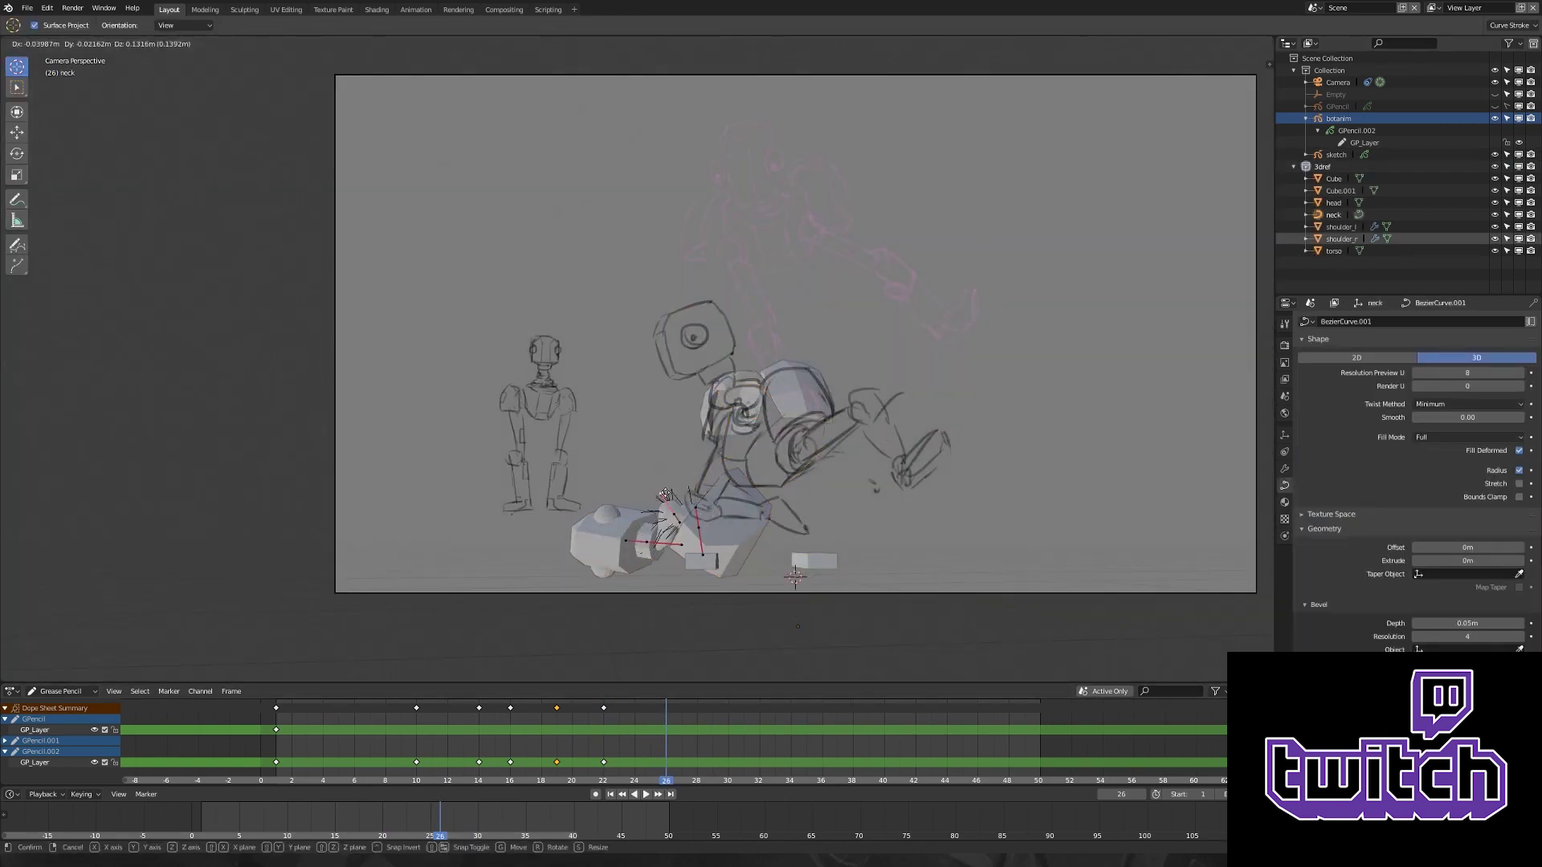
{"action": "left_click", "coordinate": [734, 446]}
{"action": "left_click", "coordinate": [734, 446]}
{"action": "key", "text": "r"}
{"action": "key", "text": "r"}
{"action": "left_click", "coordinate": [880, 441]}
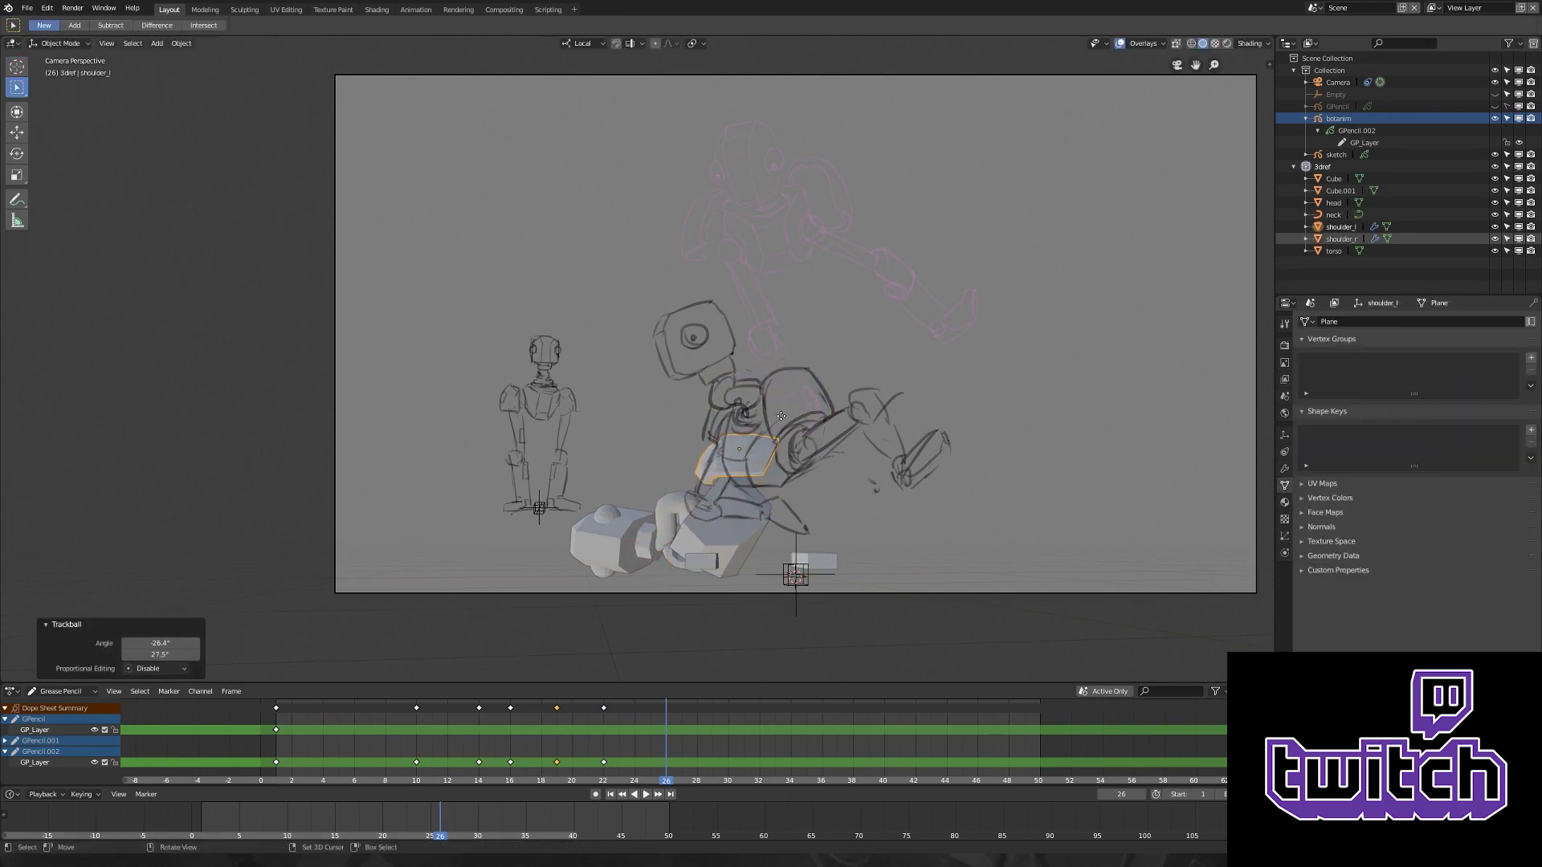
- Trace the collapsed robot and its bent leg on a new frame 26 keyframe, and review the animation with the 3dref collection hidden
{"action": "key", "text": "ctrl+Tab"}
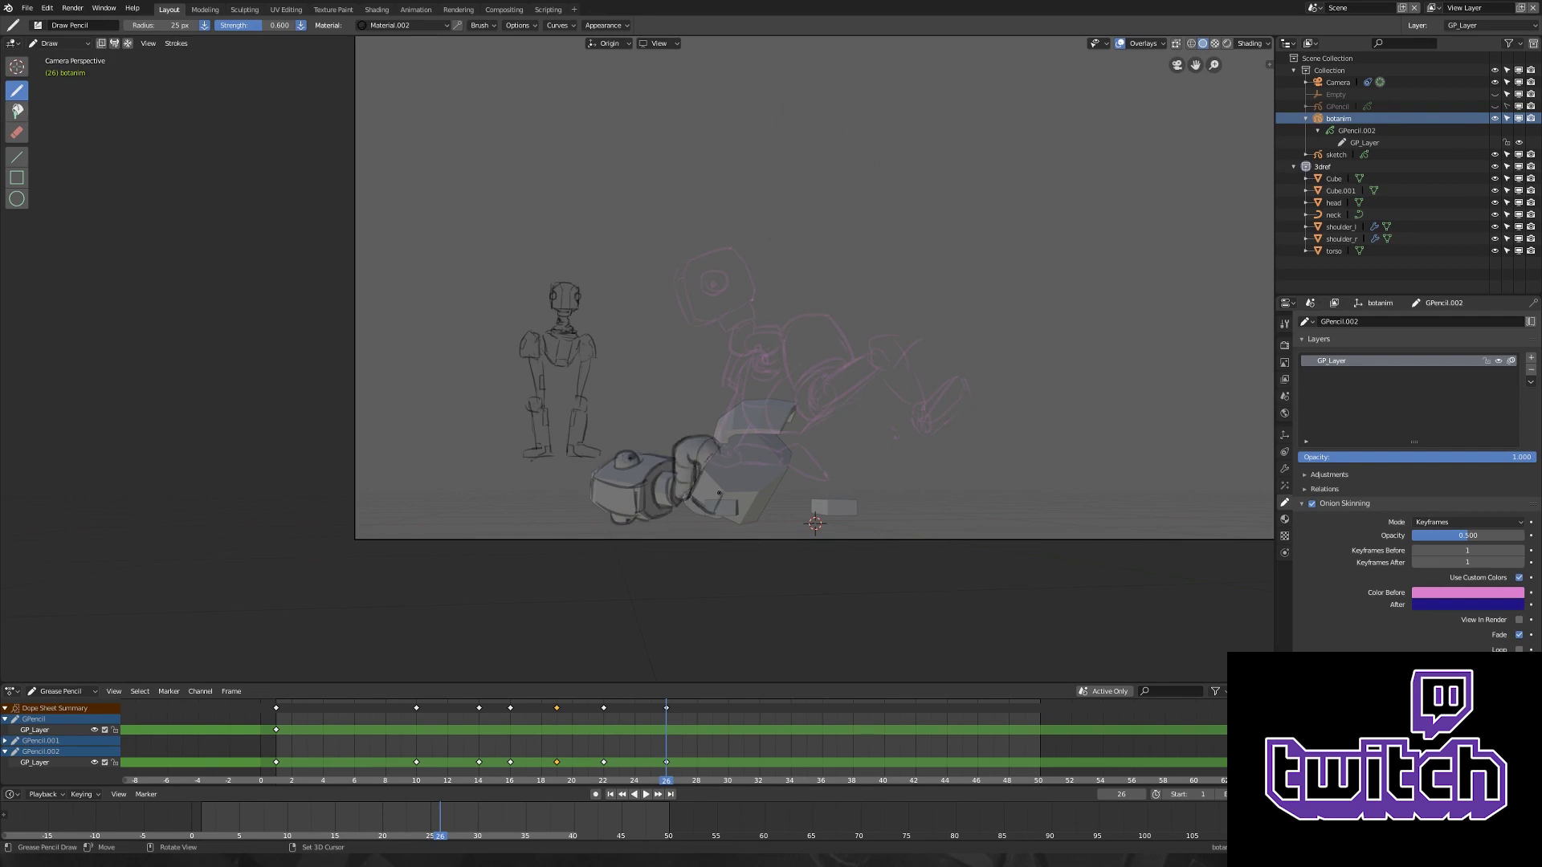
{"action": "left_click_drag", "start_coordinate": [754, 522], "coordinate": [748, 430]}
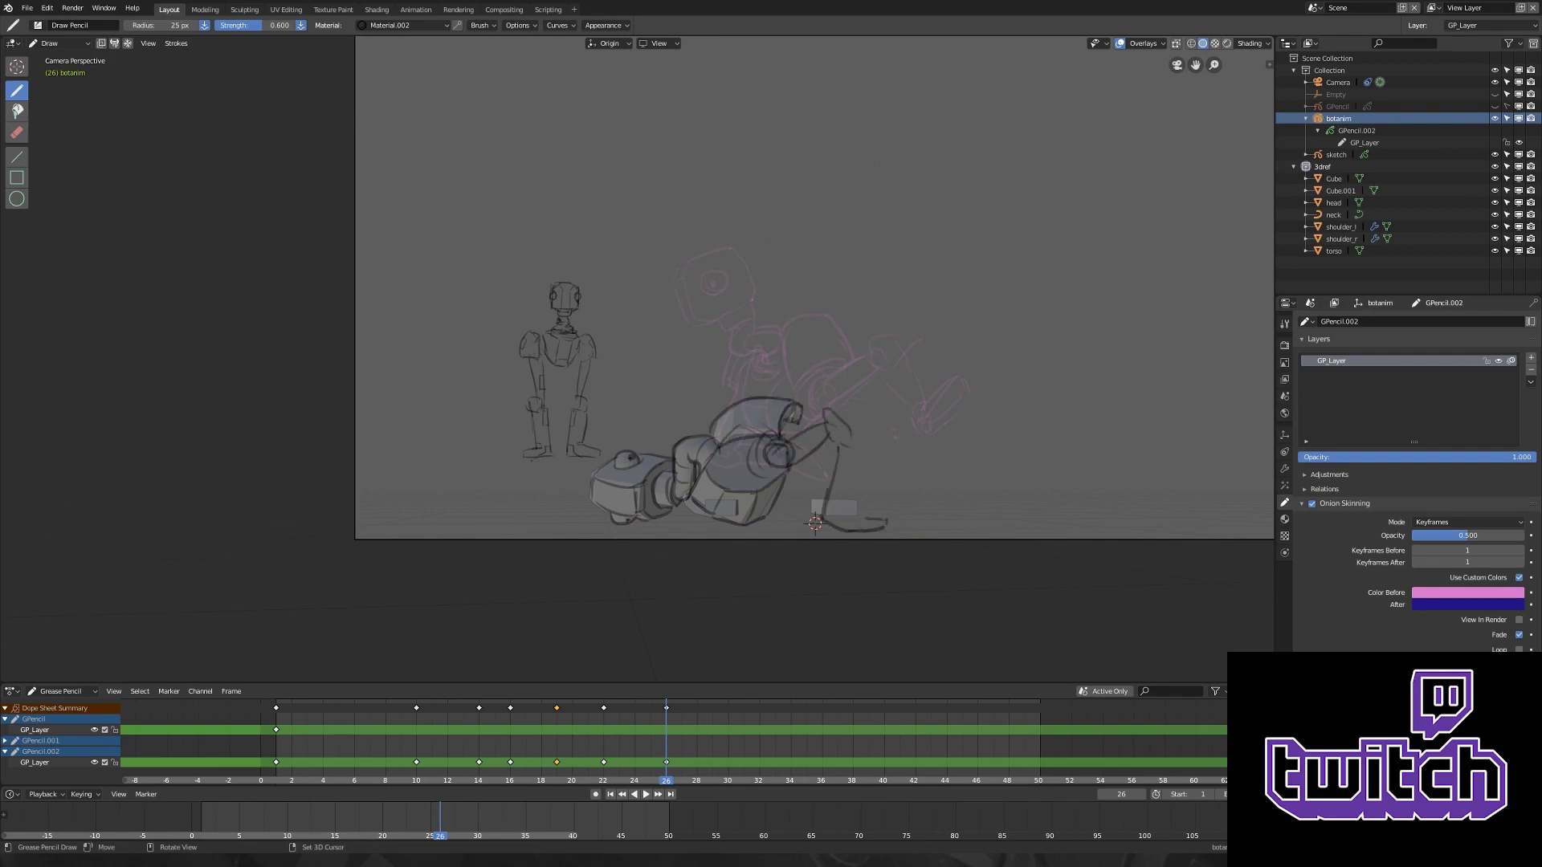
{"action": "left_click_drag", "start_coordinate": [821, 475], "coordinate": [795, 501]}
{"action": "scroll", "coordinate": [649, 731], "scroll_direction": "up", "scroll_amount": 6, "text": "alt"}
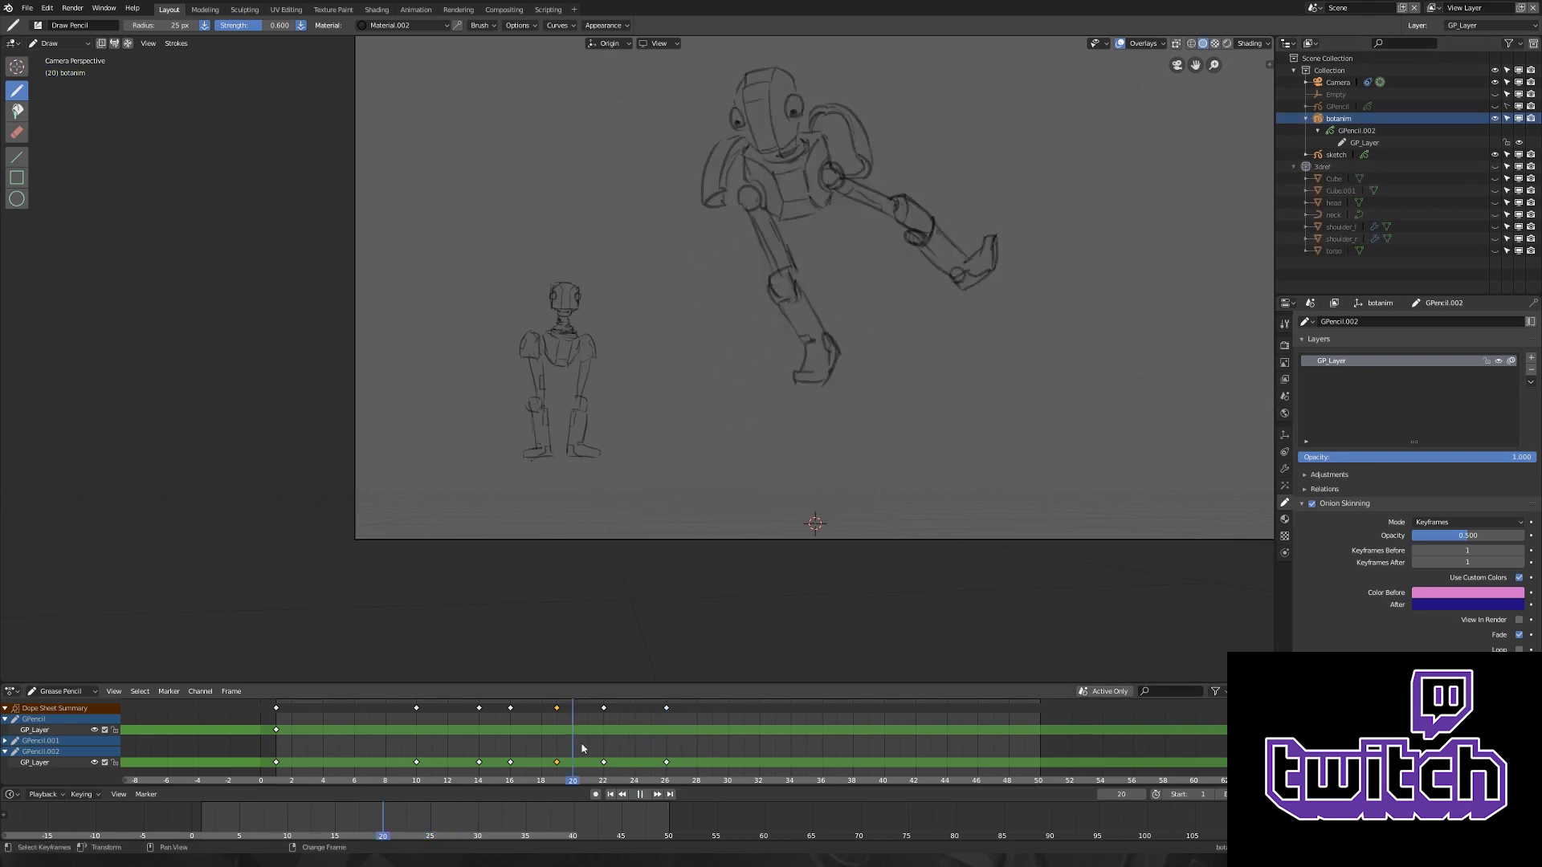
- Add a botanim keyframe on frame 28 that shifts part of the collapsed robot's drawing slightly
{"action": "scroll", "coordinate": [649, 731], "scroll_direction": "down", "scroll_amount": 6, "text": "alt"}
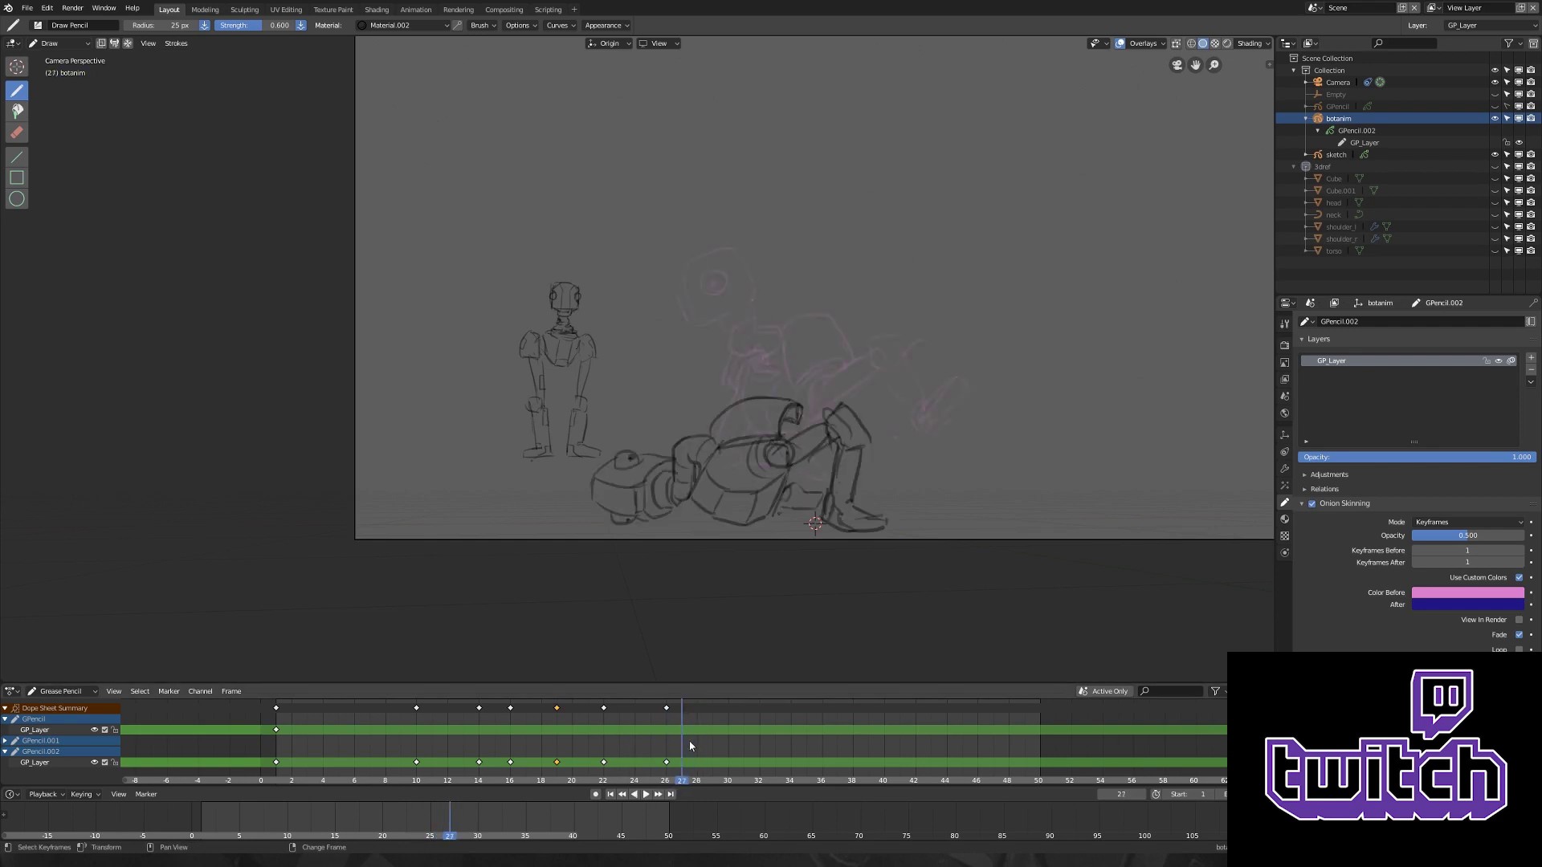
{"action": "key", "text": "Right"}
{"action": "key", "text": "Right"}
{"action": "key", "text": "Tab"}
{"action": "left_click_drag", "start_coordinate": [545, 444], "coordinate": [647, 567]}
{"action": "key", "text": "alt+a"}
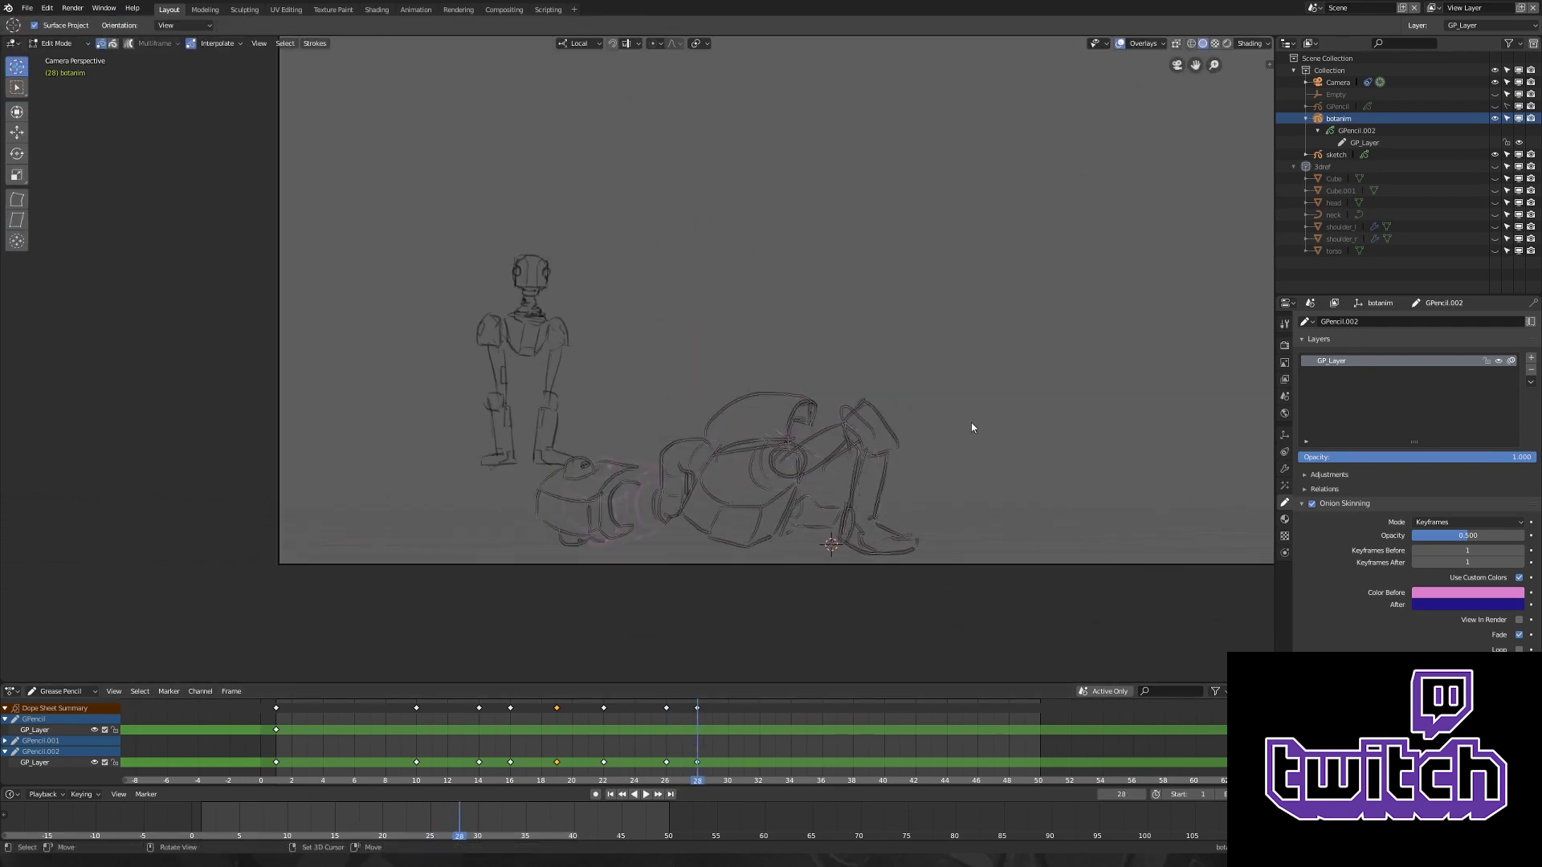
- Lower the shoulder plate and redraw the bent leg stretched flat along the ground on frame 28, and play the result
{"action": "key", "text": "Tab"}
{"action": "mouse_move", "coordinate": [879, 433]}
{"action": "left_mouse_down"}
{"action": "mouse_move", "coordinate": [851, 522]}
{"action": "mouse_move", "coordinate": [836, 498]}
{"action": "left_mouse_up"}
{"action": "key", "text": "Tab"}
{"action": "key", "text": "c"}
{"action": "left_click_drag", "start_coordinate": [816, 396], "coordinate": [722, 472]}
{"action": "key", "text": "Escape"}
{"action": "key", "text": "Delete"}
{"action": "key", "text": "Tab"}
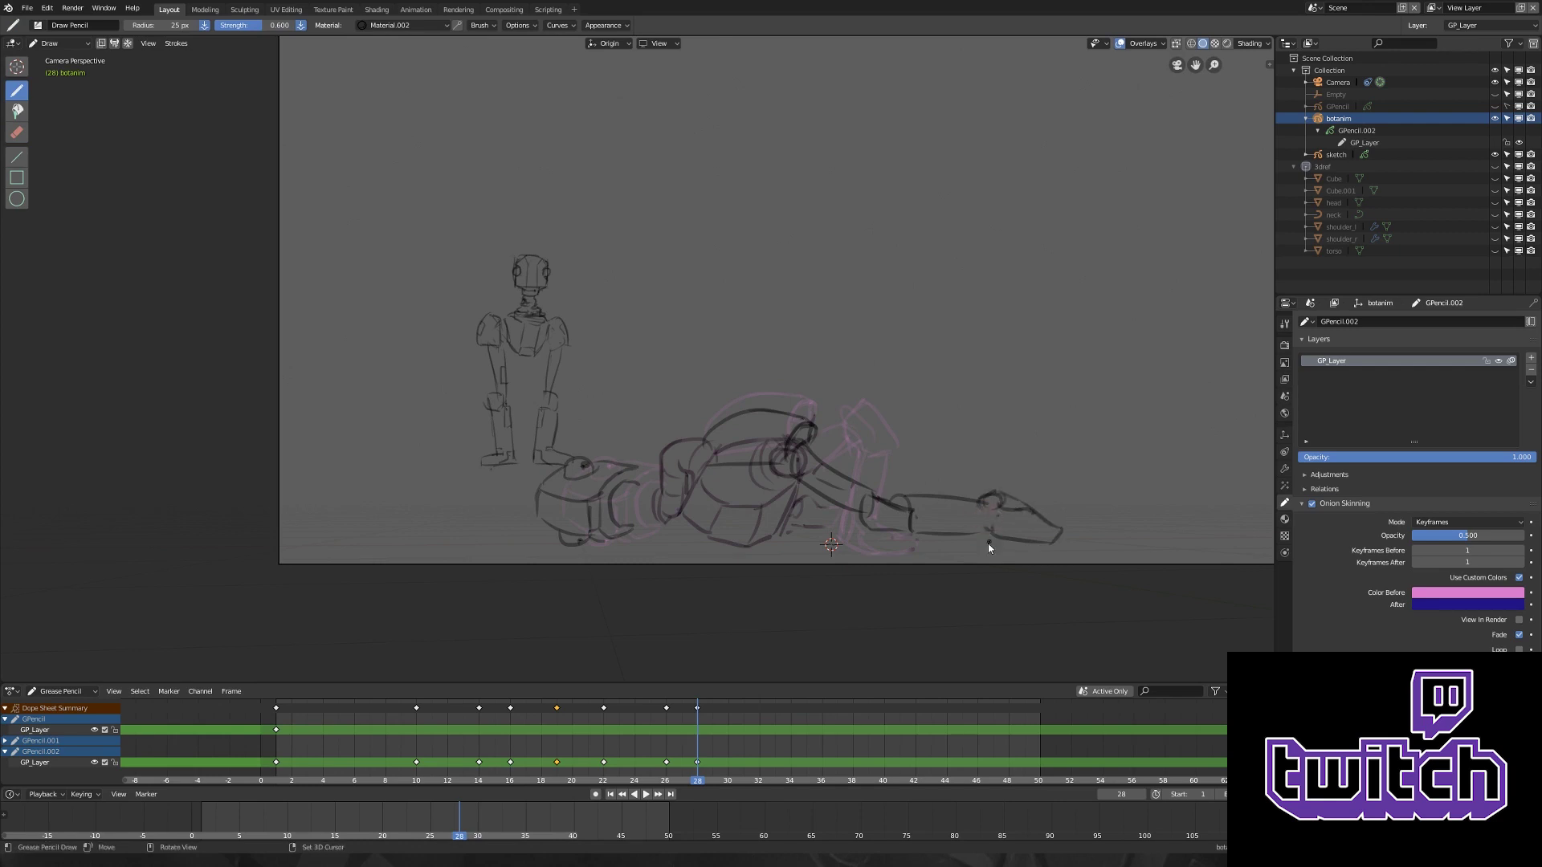
{"action": "key", "text": "ctrl+z"}
{"action": "scroll", "coordinate": [831, 546], "scroll_direction": "up", "scroll_amount": 1}
{"action": "key", "text": "space"}
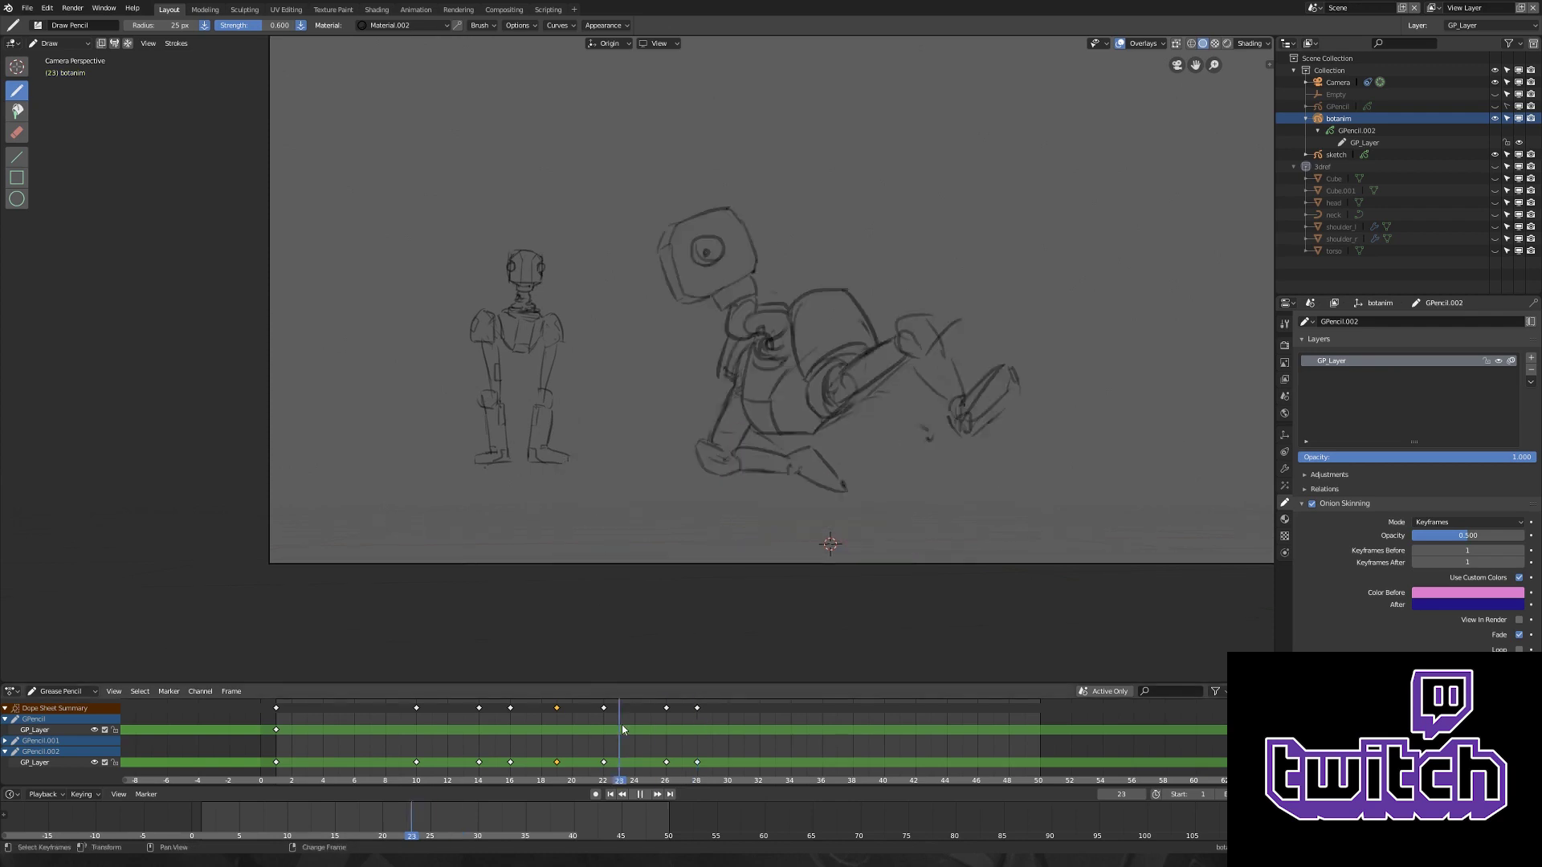
{"action": "key", "text": "Escape"}
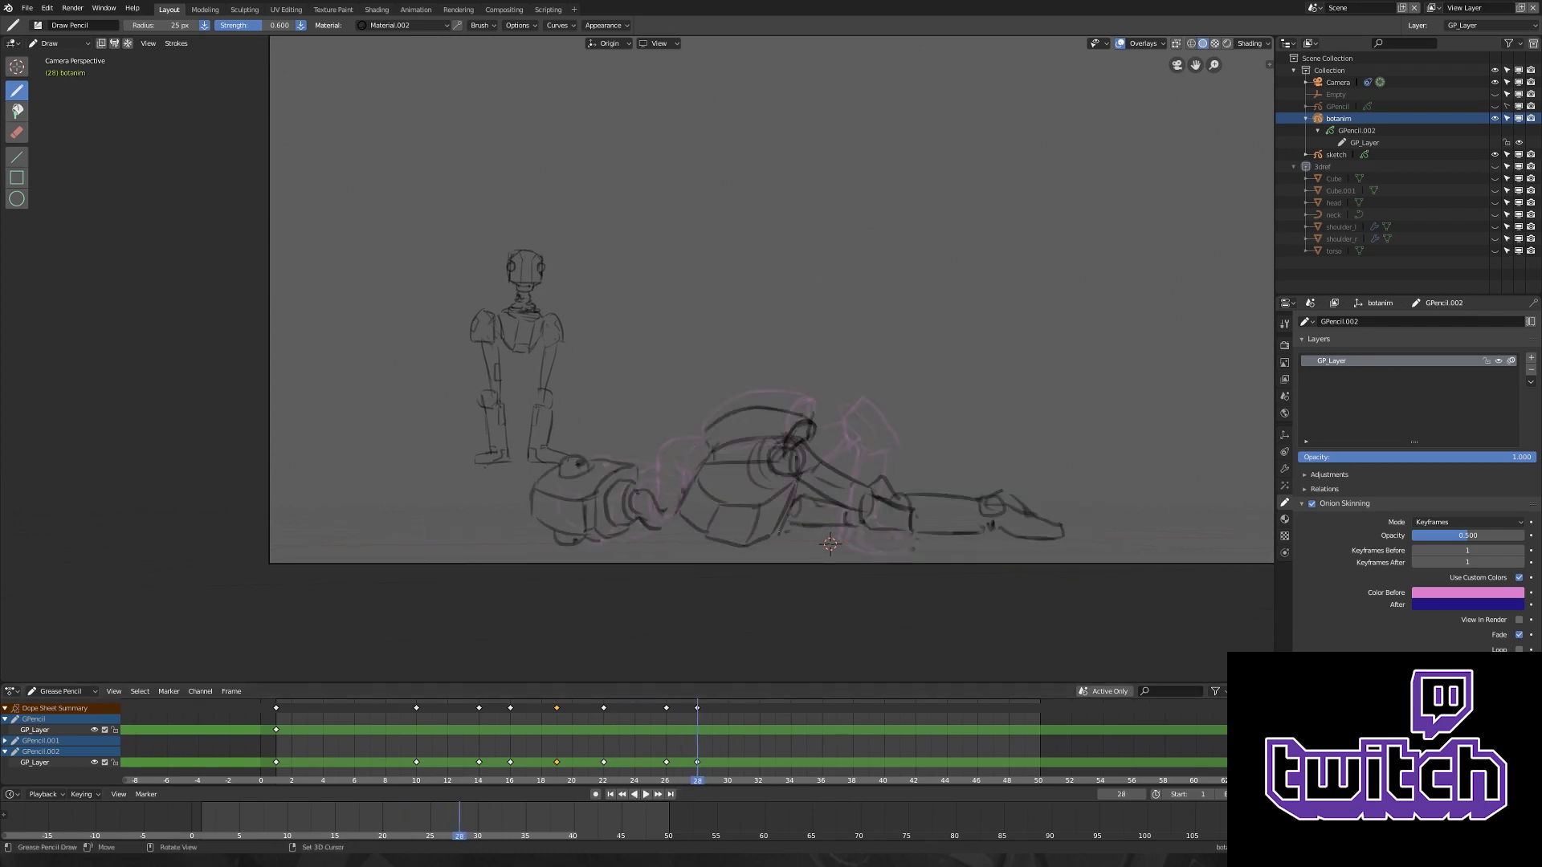
- Scrub through the jump and move the whole airborne robot on frame 19 up by 0.211 m
{"action": "key", "text": "space"}
{"action": "right_click_drag", "start_coordinate": [308, 739], "coordinate": [684, 734]}
{"action": "key", "text": "ctrl+Tab"}
{"action": "left_click", "coordinate": [759, 368]}
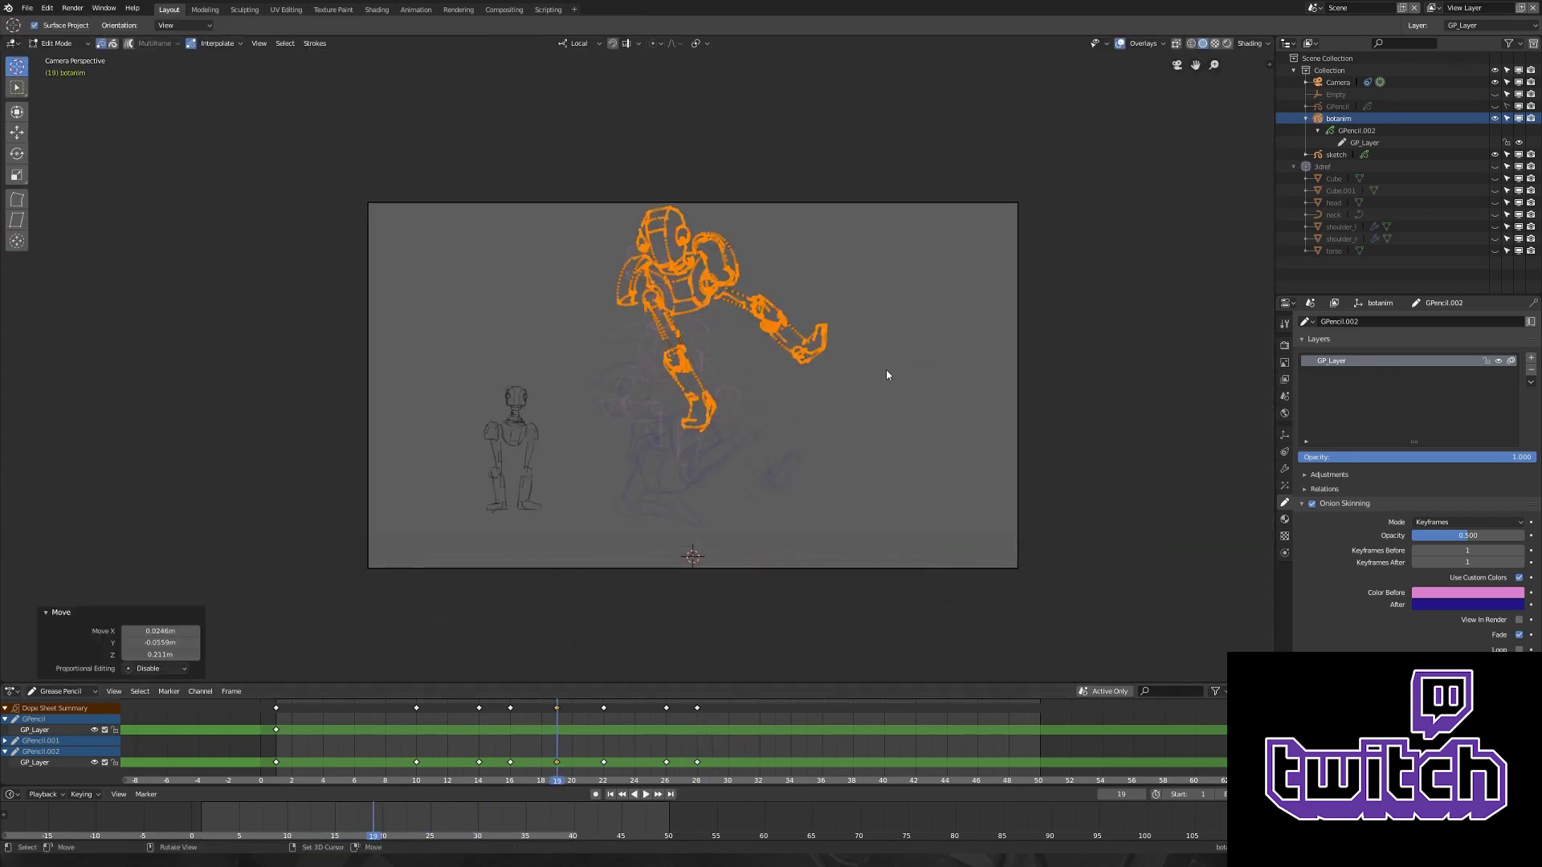
- Retime the jump keyframes, setting the first poses after frame 1 on frames 8, 10, 12 and 16
{"action": "left_click", "coordinate": [706, 717]}
{"action": "key", "text": "g"}
{"action": "left_click", "coordinate": [784, 717]}
{"action": "key", "text": "g"}
{"action": "left_click", "coordinate": [413, 721]}
{"action": "key", "text": "space"}
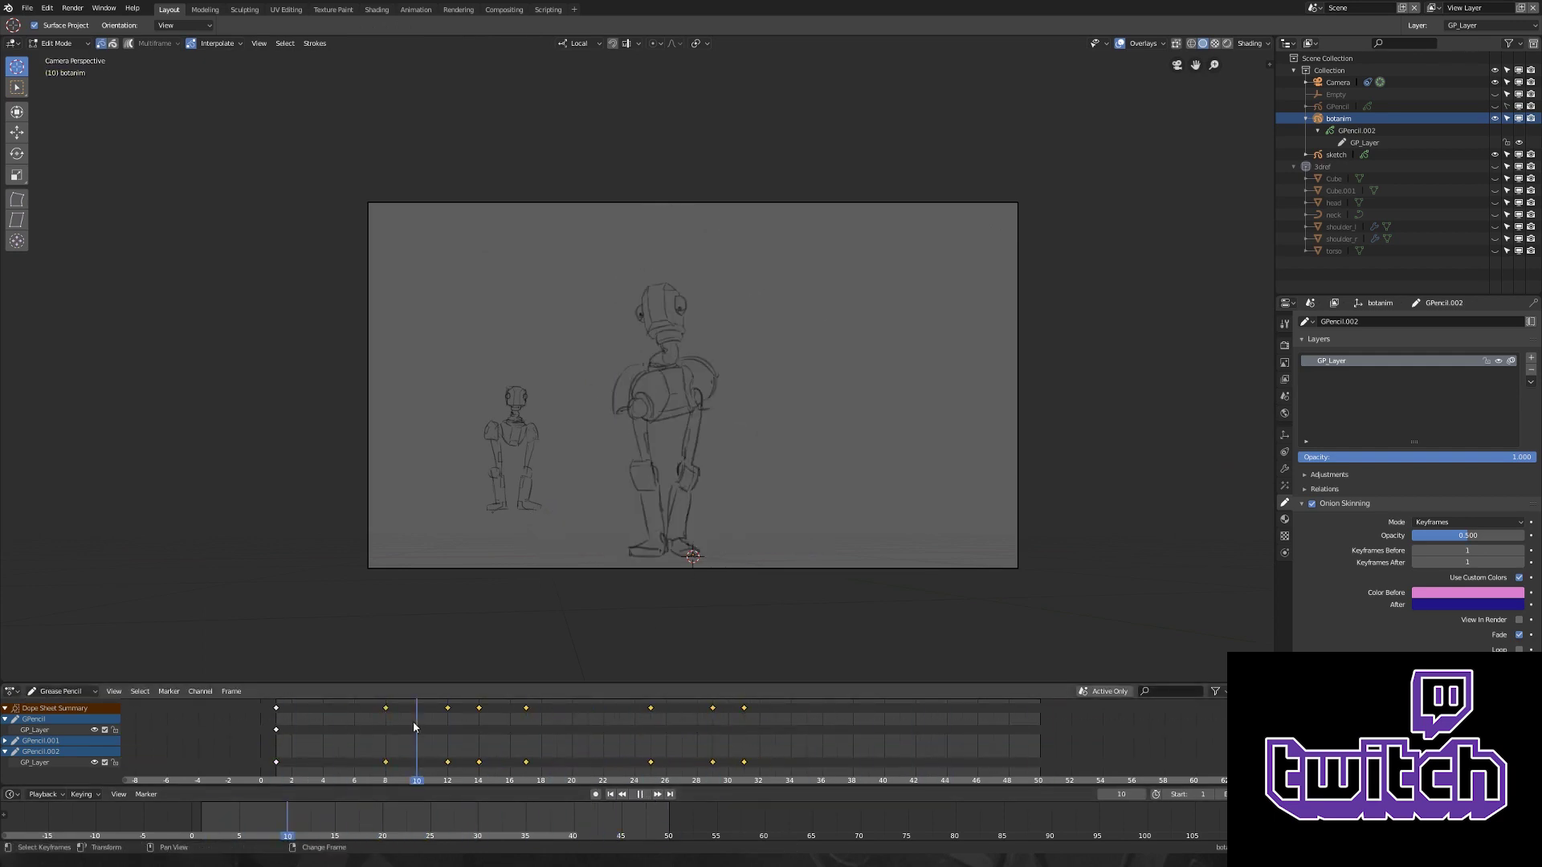
{"action": "key", "text": "g"}
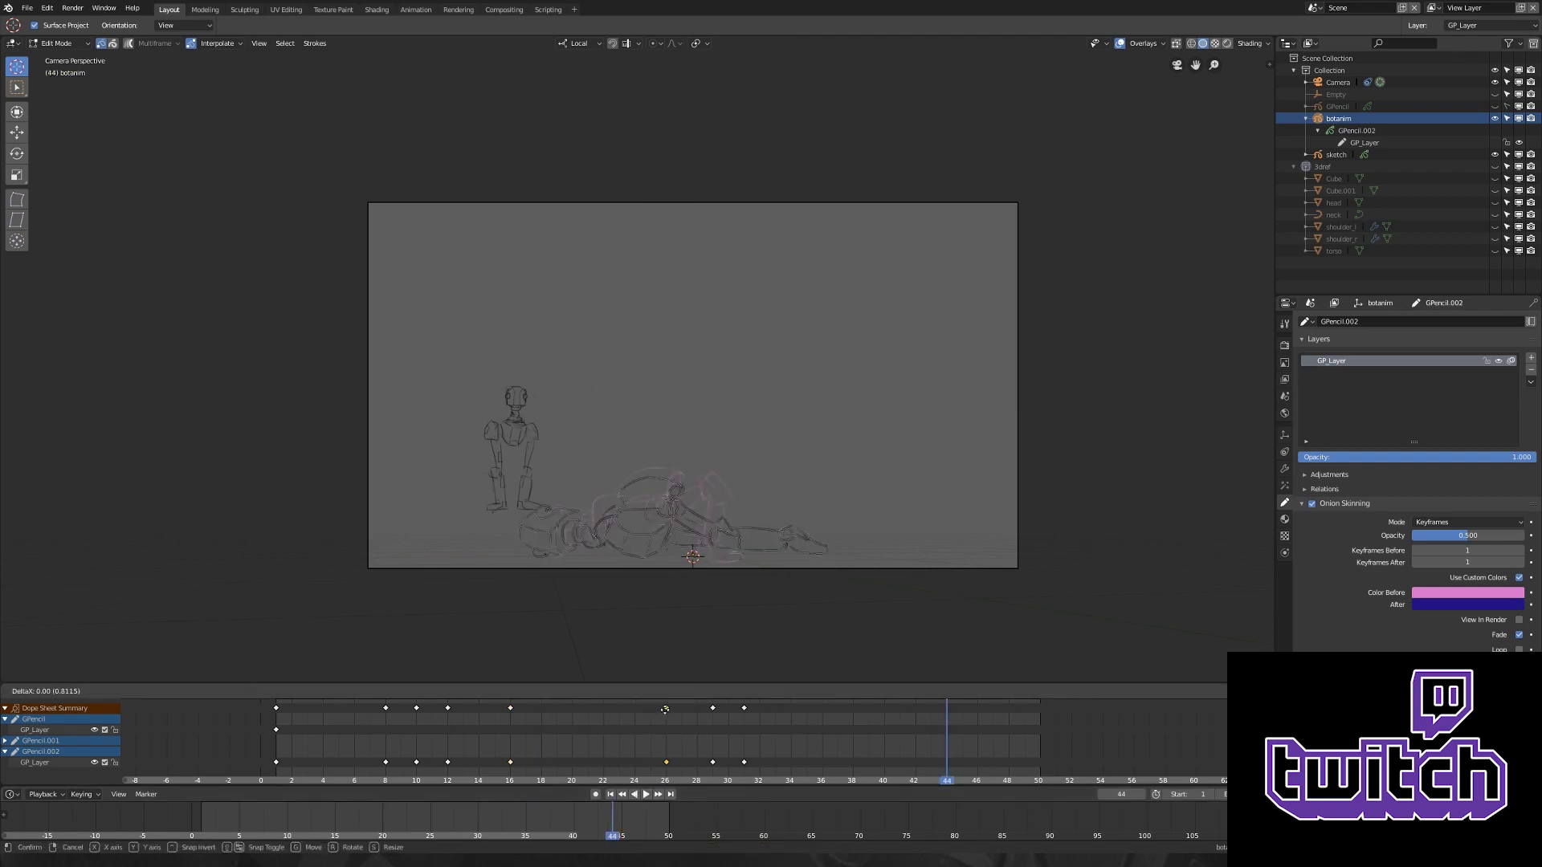
{"action": "left_click", "coordinate": [562, 747]}
{"action": "left_click", "coordinate": [640, 794]}
- Tighten the animation timing by placing the keyframes on frames 7, 8, 9, 12, 25, 28 and 30
{"action": "key", "text": "g"}
{"action": "left_click", "coordinate": [403, 751]}
{"action": "key", "text": "g"}
{"action": "left_click", "coordinate": [449, 751]}
{"action": "left_click", "coordinate": [640, 794]}
{"action": "key", "text": "g"}
{"action": "left_click", "coordinate": [644, 787]}
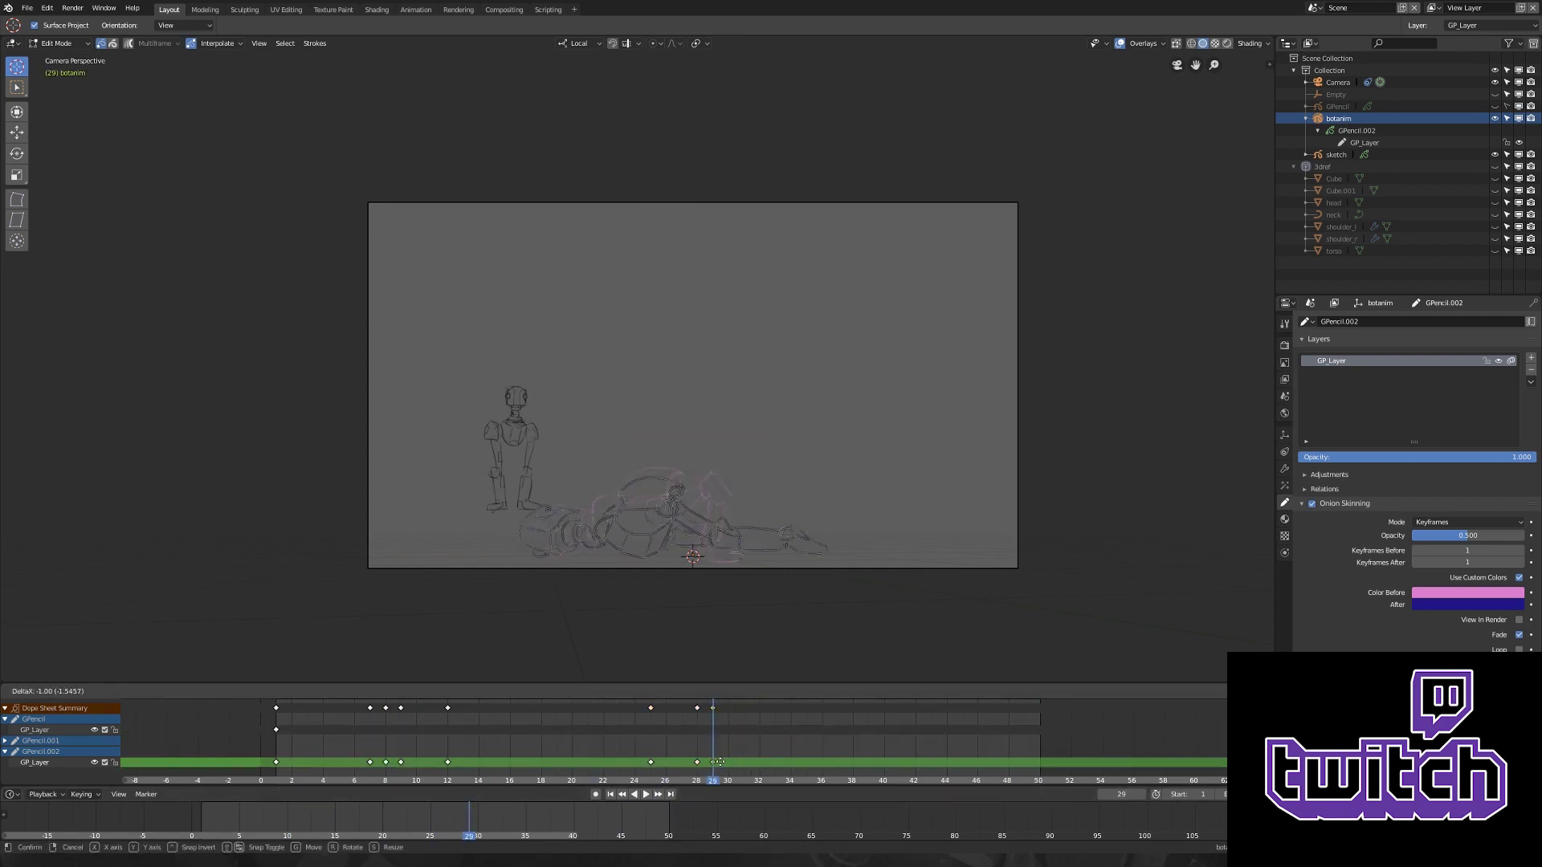
{"action": "right_click", "coordinate": [276, 734]}
{"action": "key", "text": "space"}
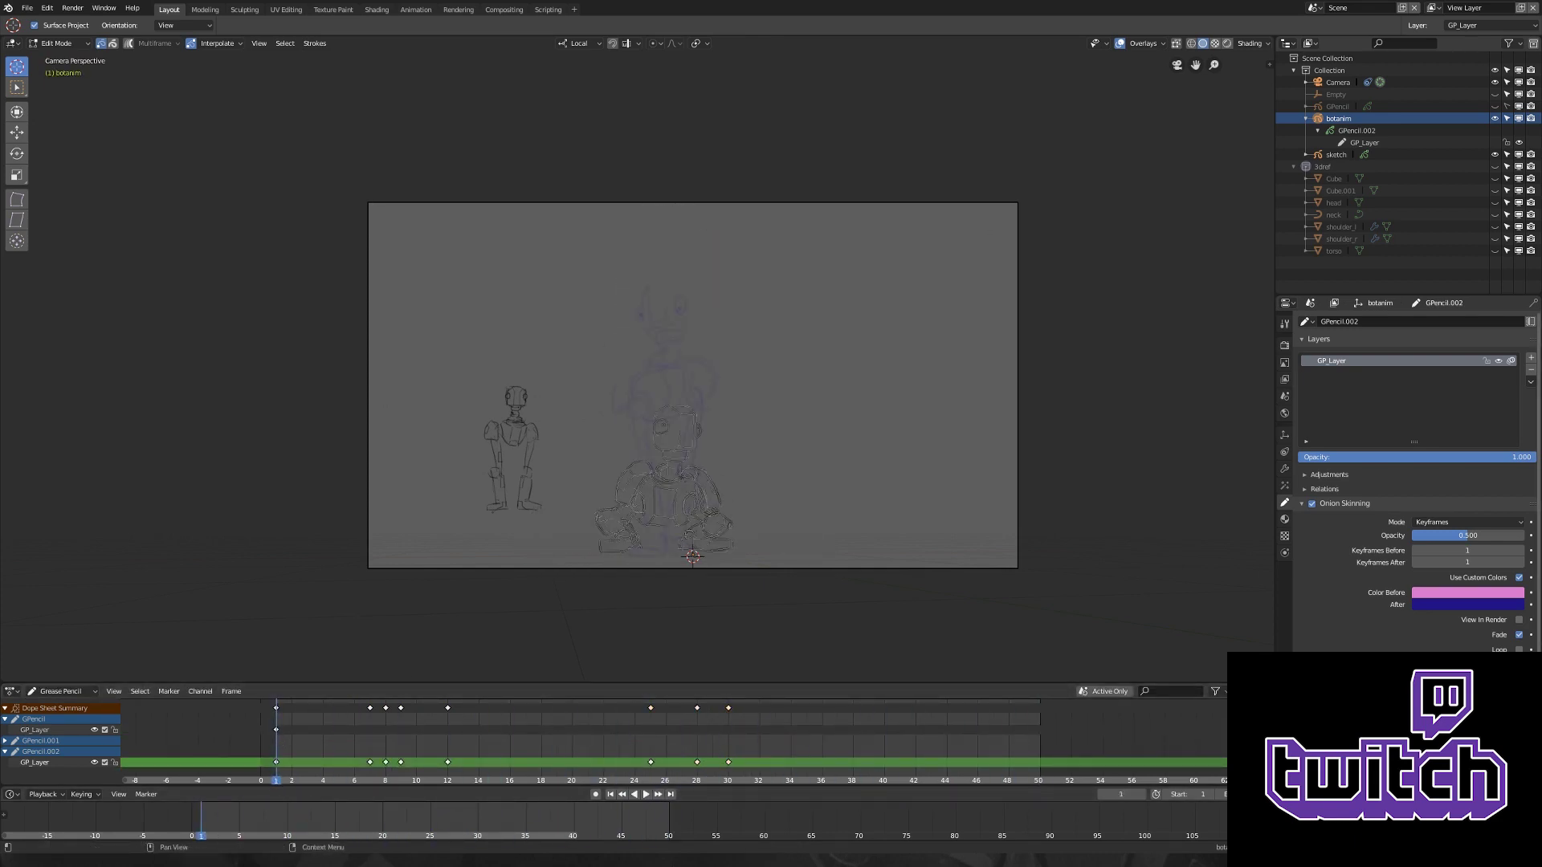
- Collapse the GPencil channel and duplicate the crouch keyframe from frame 1 to frame 39, 38 frames further on
{"action": "left_click", "coordinate": [998, 729]}
{"action": "key", "text": "shift+Left"}
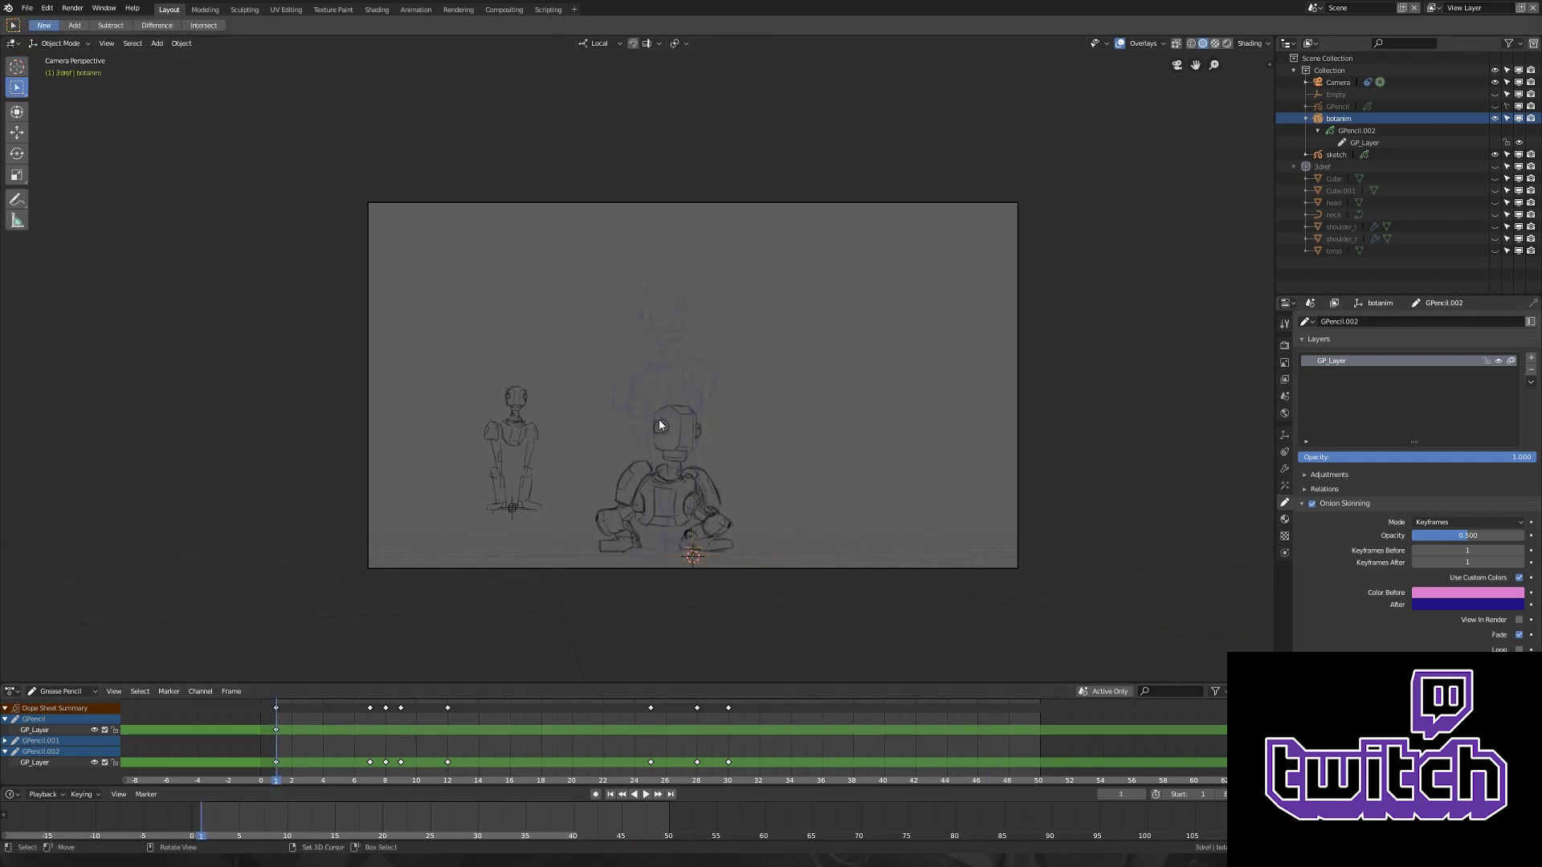
{"action": "key", "text": "Tab"}
{"action": "left_click", "coordinate": [5, 719]}
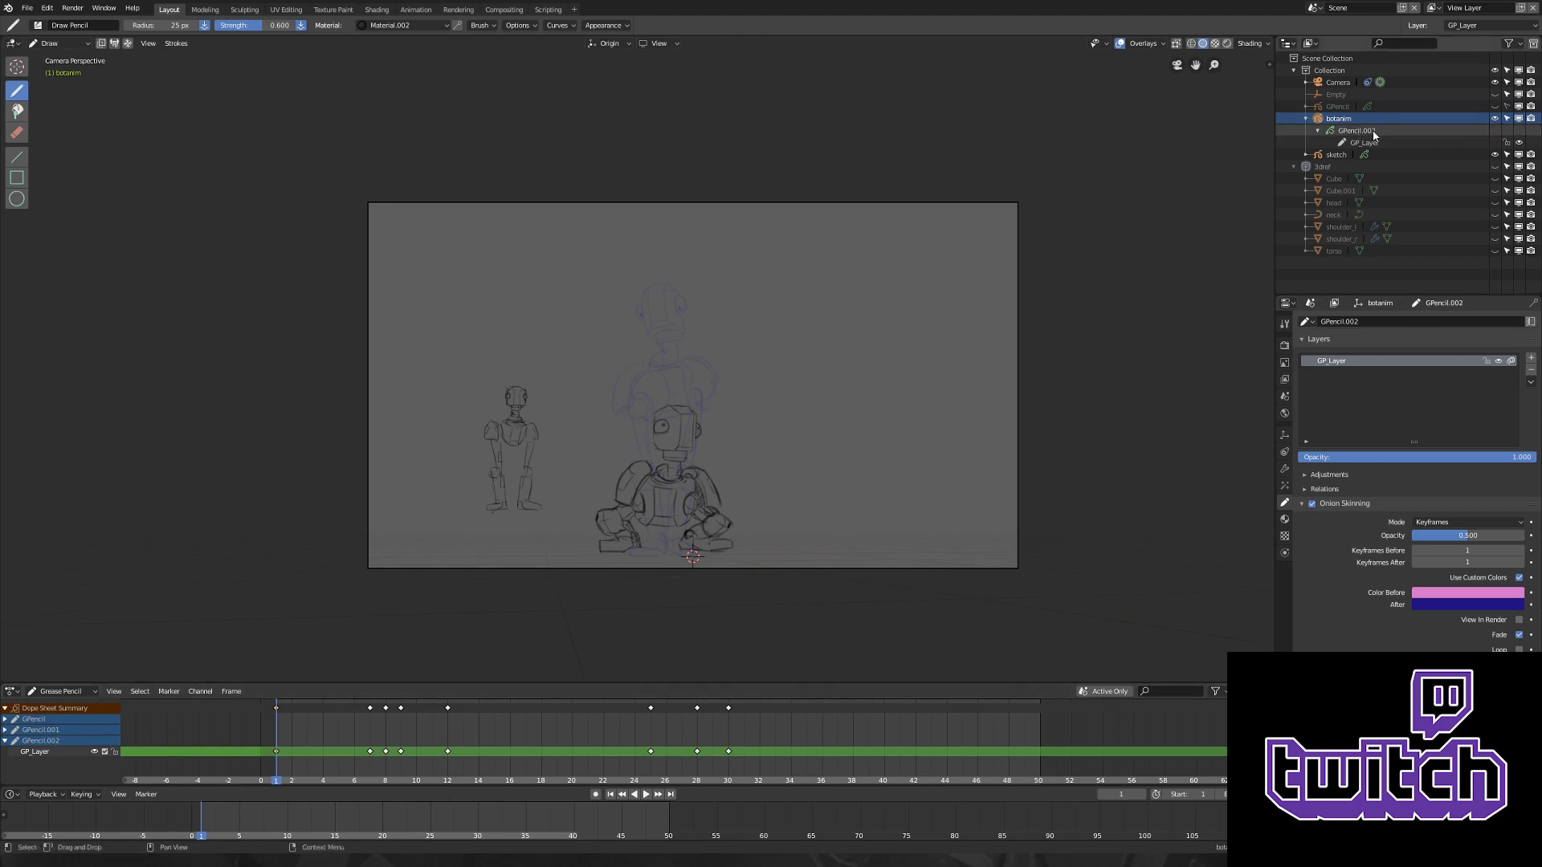
{"action": "right_click", "coordinate": [277, 757]}
{"action": "left_click", "coordinate": [277, 758]}
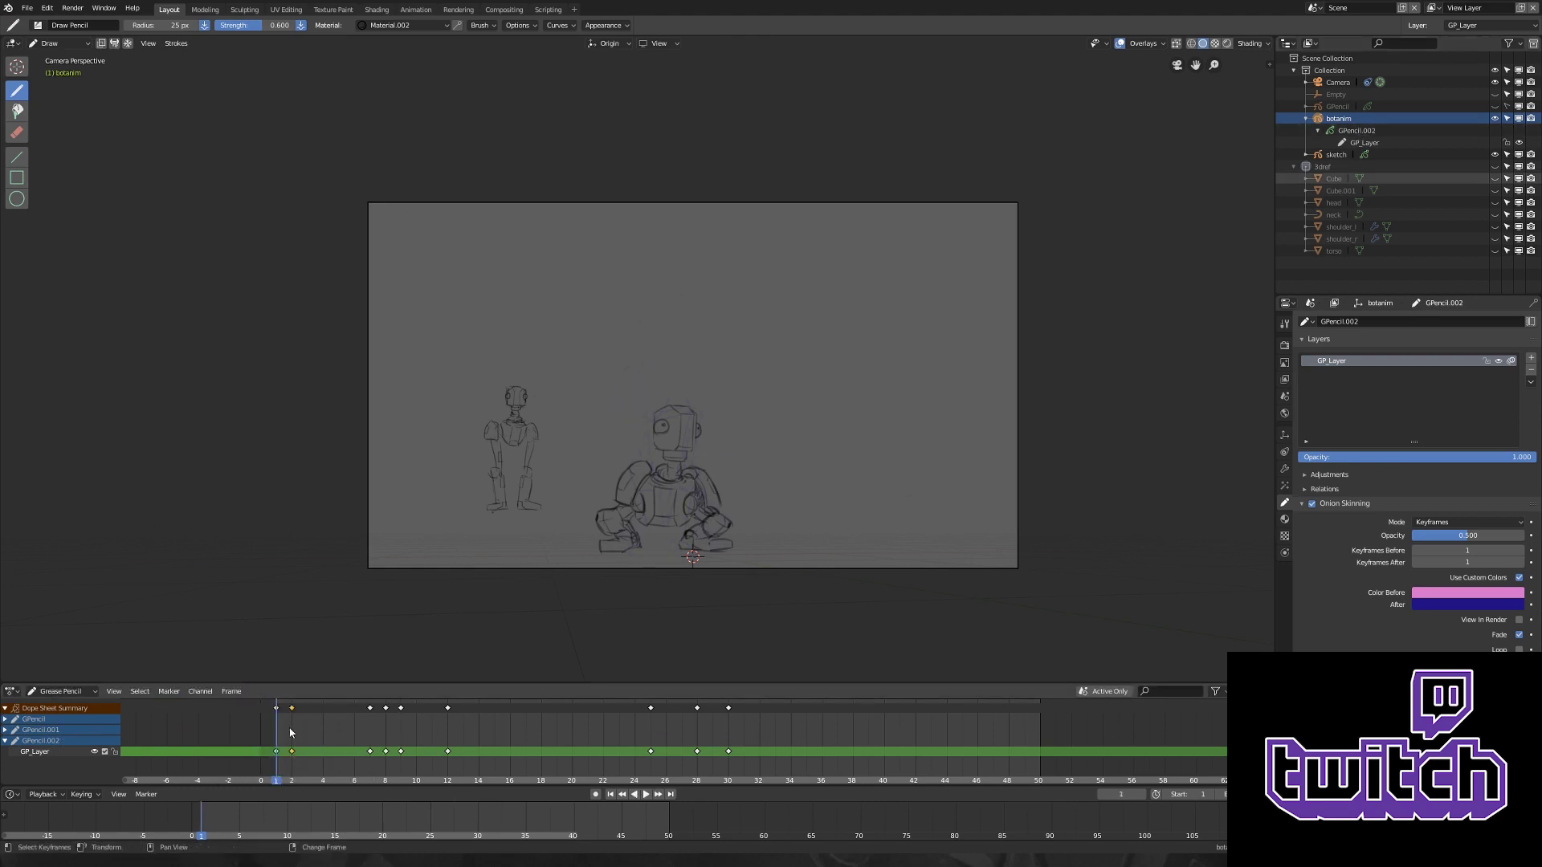
{"action": "type", "text": "38"}
{"action": "key", "text": "Return"}
{"action": "key", "text": "space"}
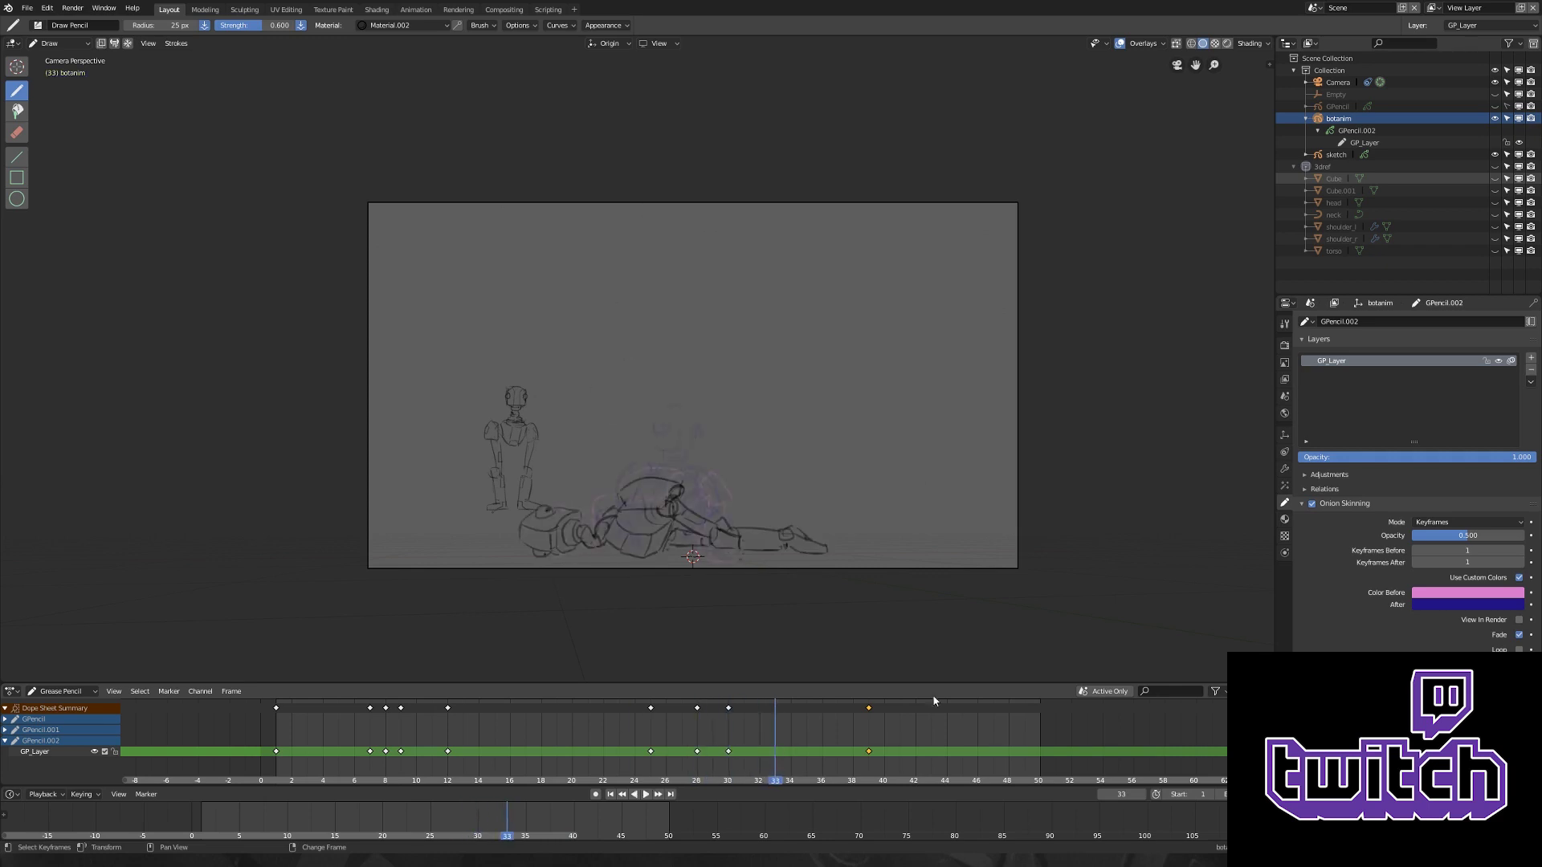
- Redraw the lying robot on a frame 38 keyframe with both legs kicked up into the air
{"action": "key", "text": "ctrl+Tab"}
{"action": "scroll", "coordinate": [723, 450], "scroll_direction": "up", "scroll_amount": 1}
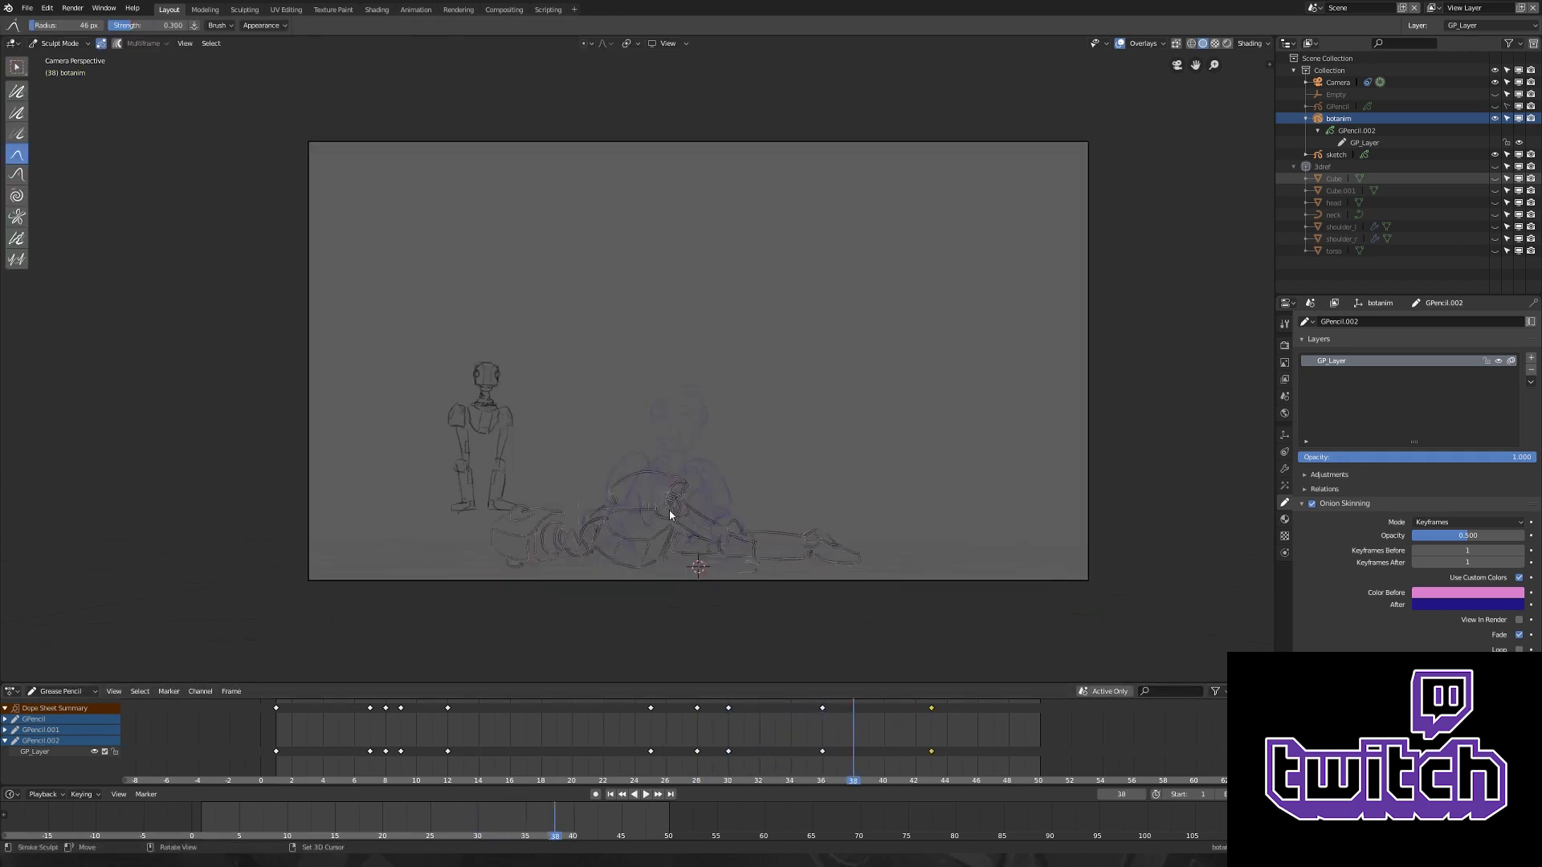
{"action": "key", "text": "space"}
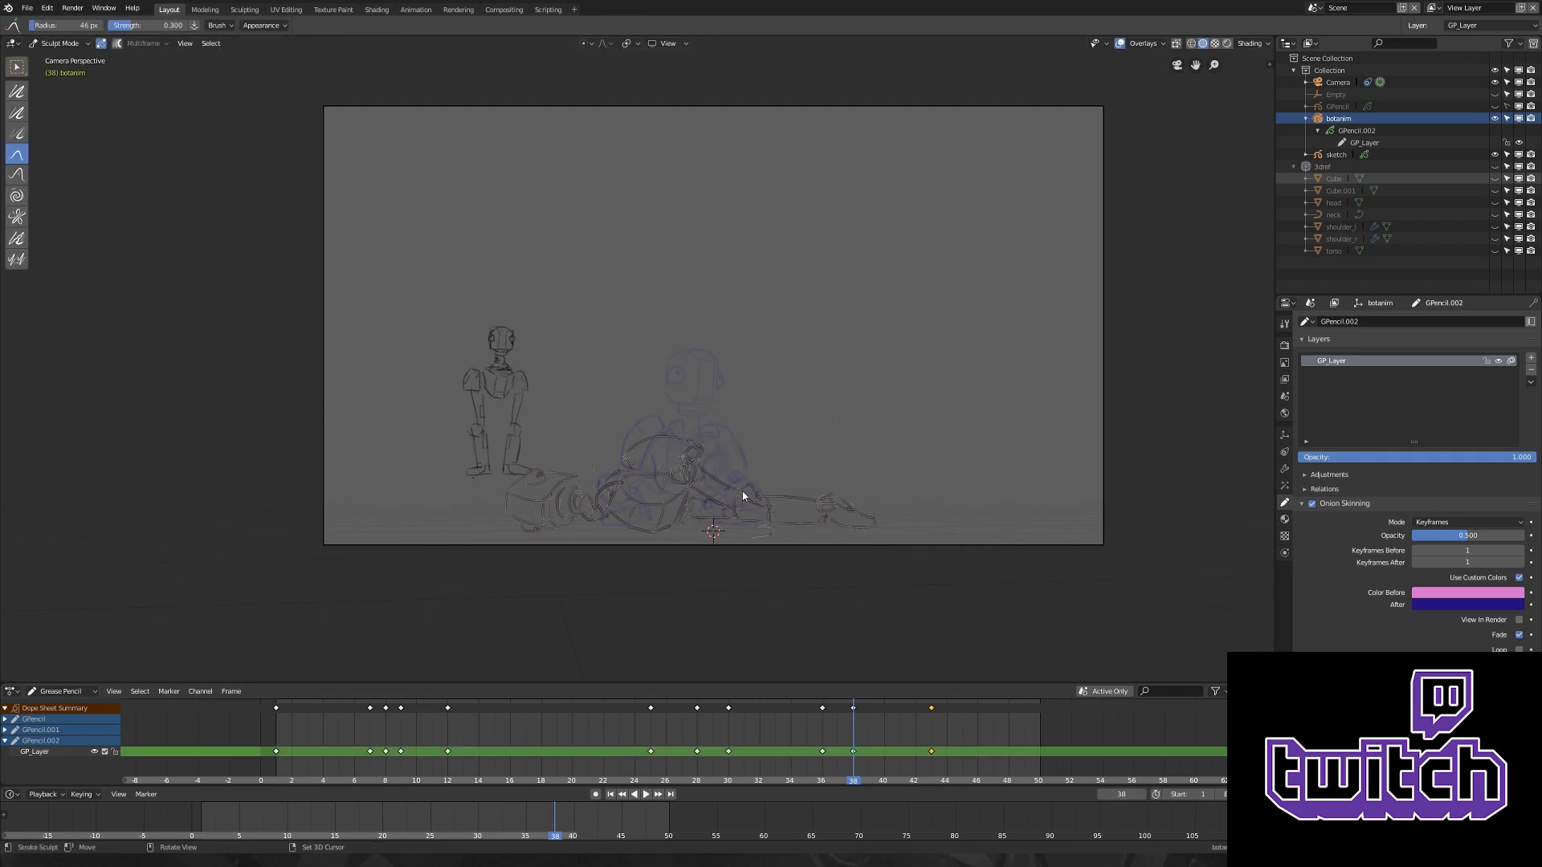
{"action": "key", "text": "ctrl+z"}
{"action": "key", "text": "ctrl+z"}
{"action": "key", "text": "ctrl+z"}
{"action": "key", "text": "ctrl+z"}
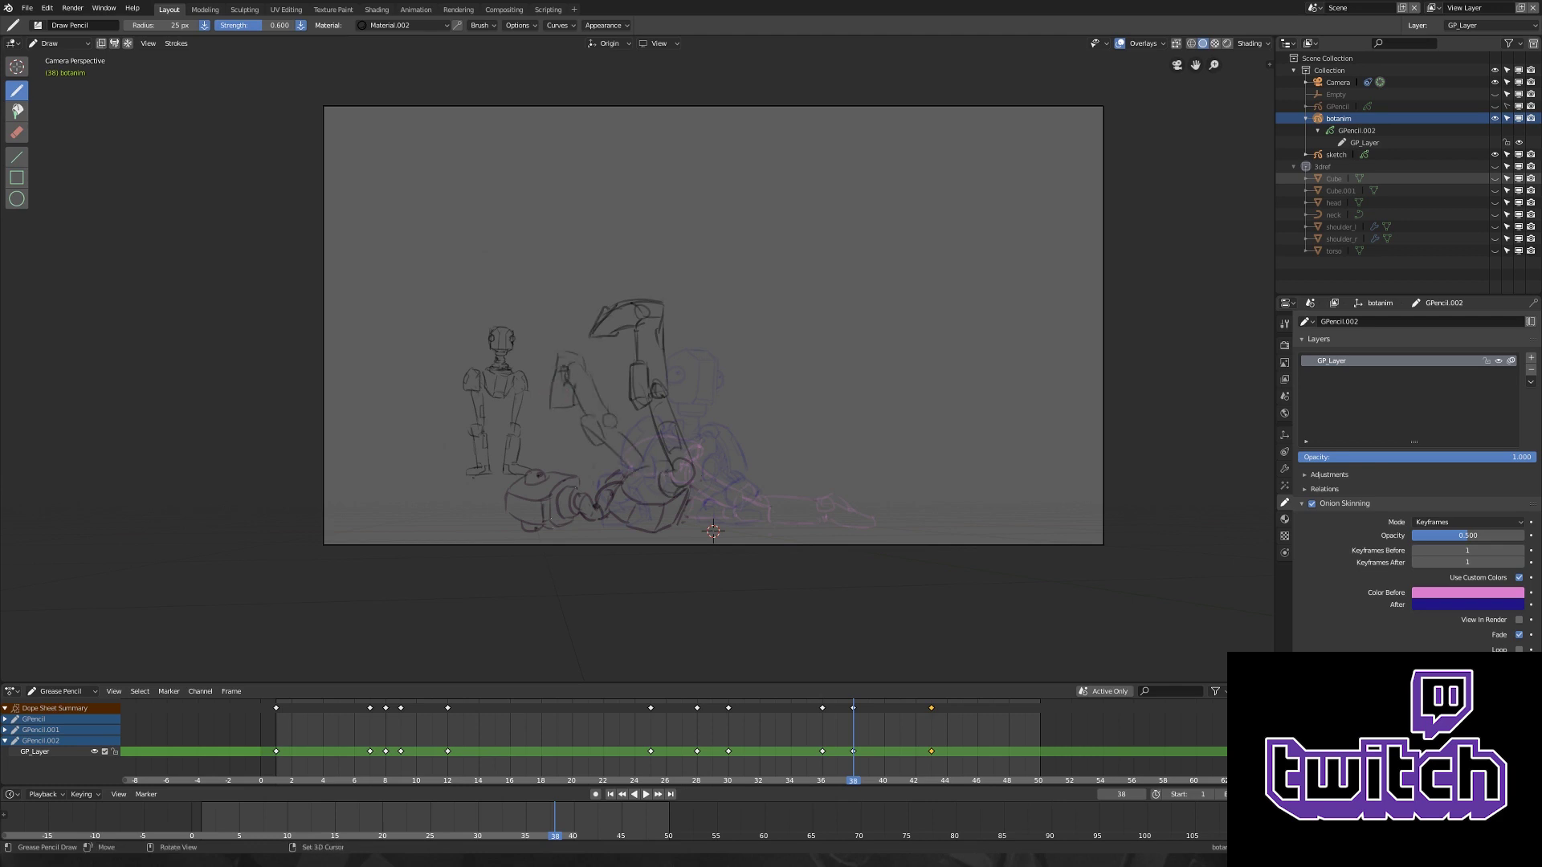
{"action": "scroll", "coordinate": [577, 406], "scroll_direction": "up", "scroll_amount": 1}
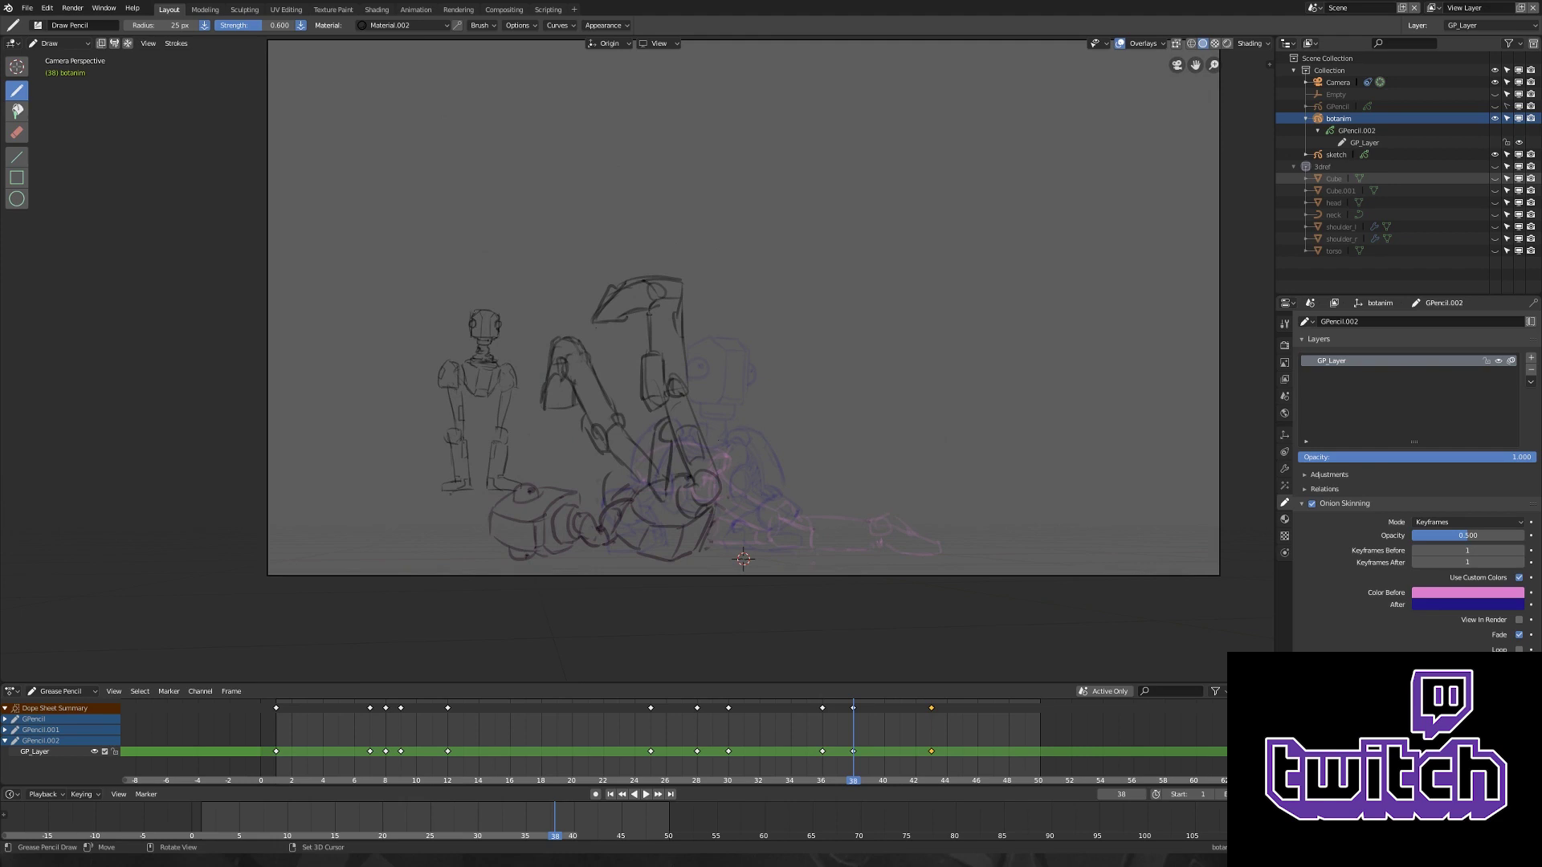
- Move the raised-legs keyframe to frame 39 and add a slightly tilted copy of the pose on frame 40
{"action": "key", "text": "space"}
{"action": "left_click_drag", "start_coordinate": [853, 707], "coordinate": [870, 715]}
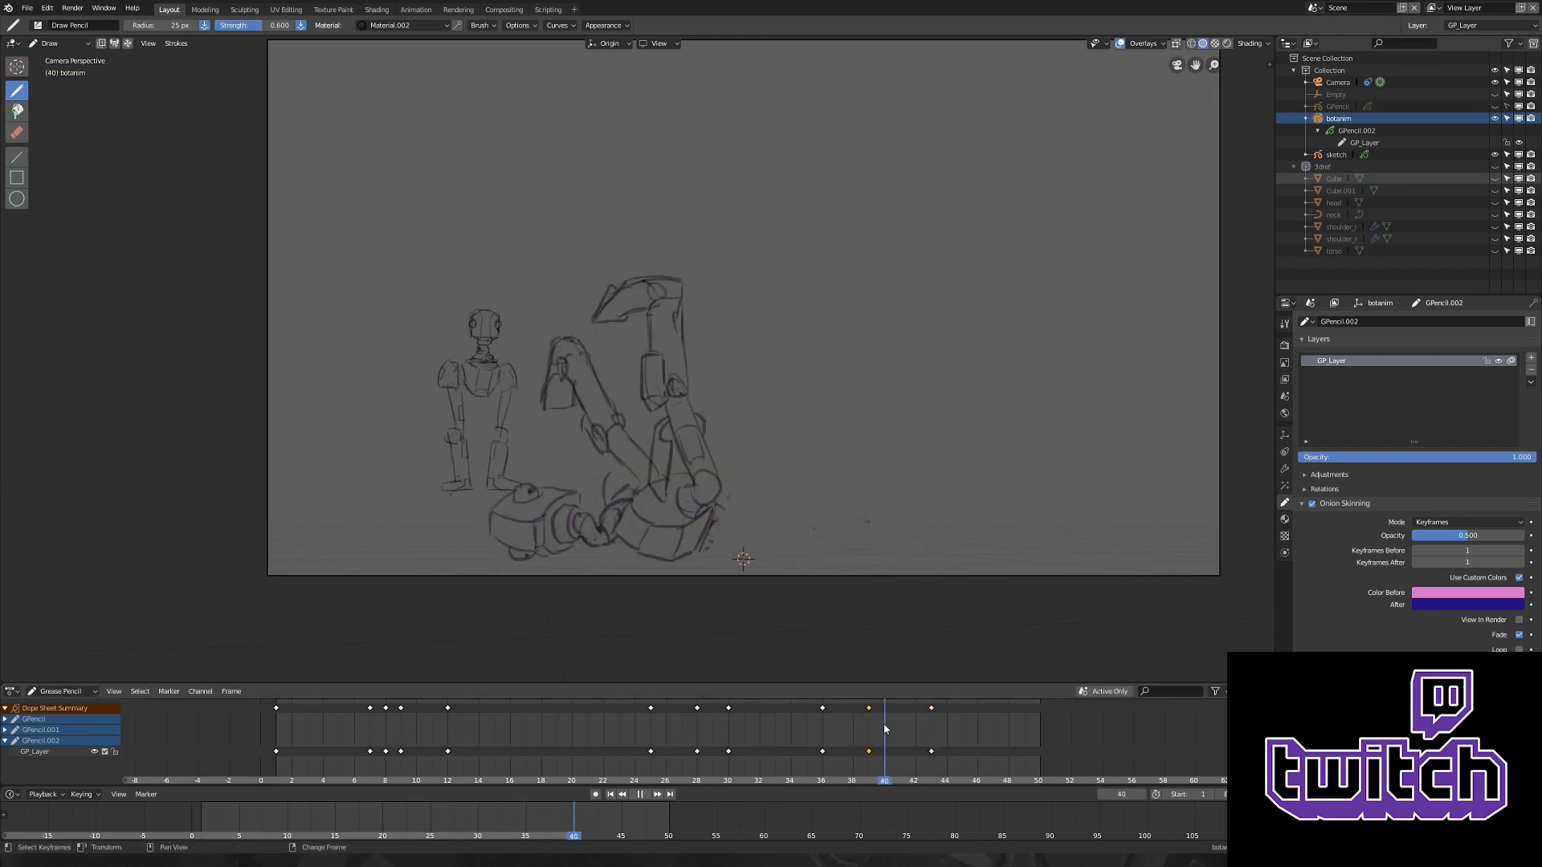
{"action": "key", "text": "space"}
{"action": "key", "text": "Tab"}
{"action": "key", "text": "Right"}
{"action": "key", "text": "Right"}
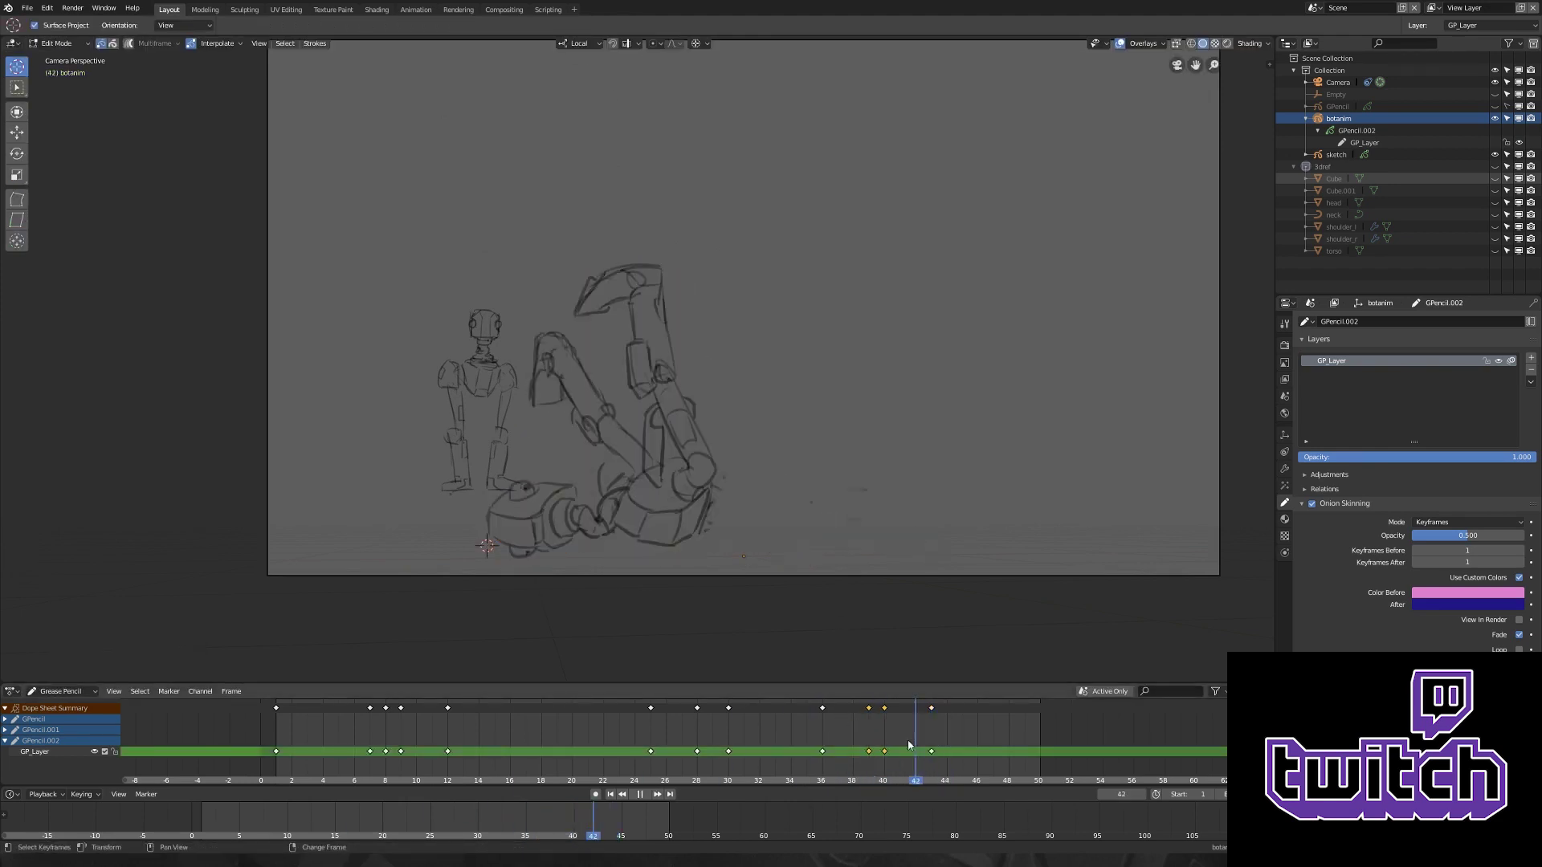
- Rotate the whole robot upright and lift it above the ground on a new frame 42 keyframe
{"action": "key", "text": "a"}
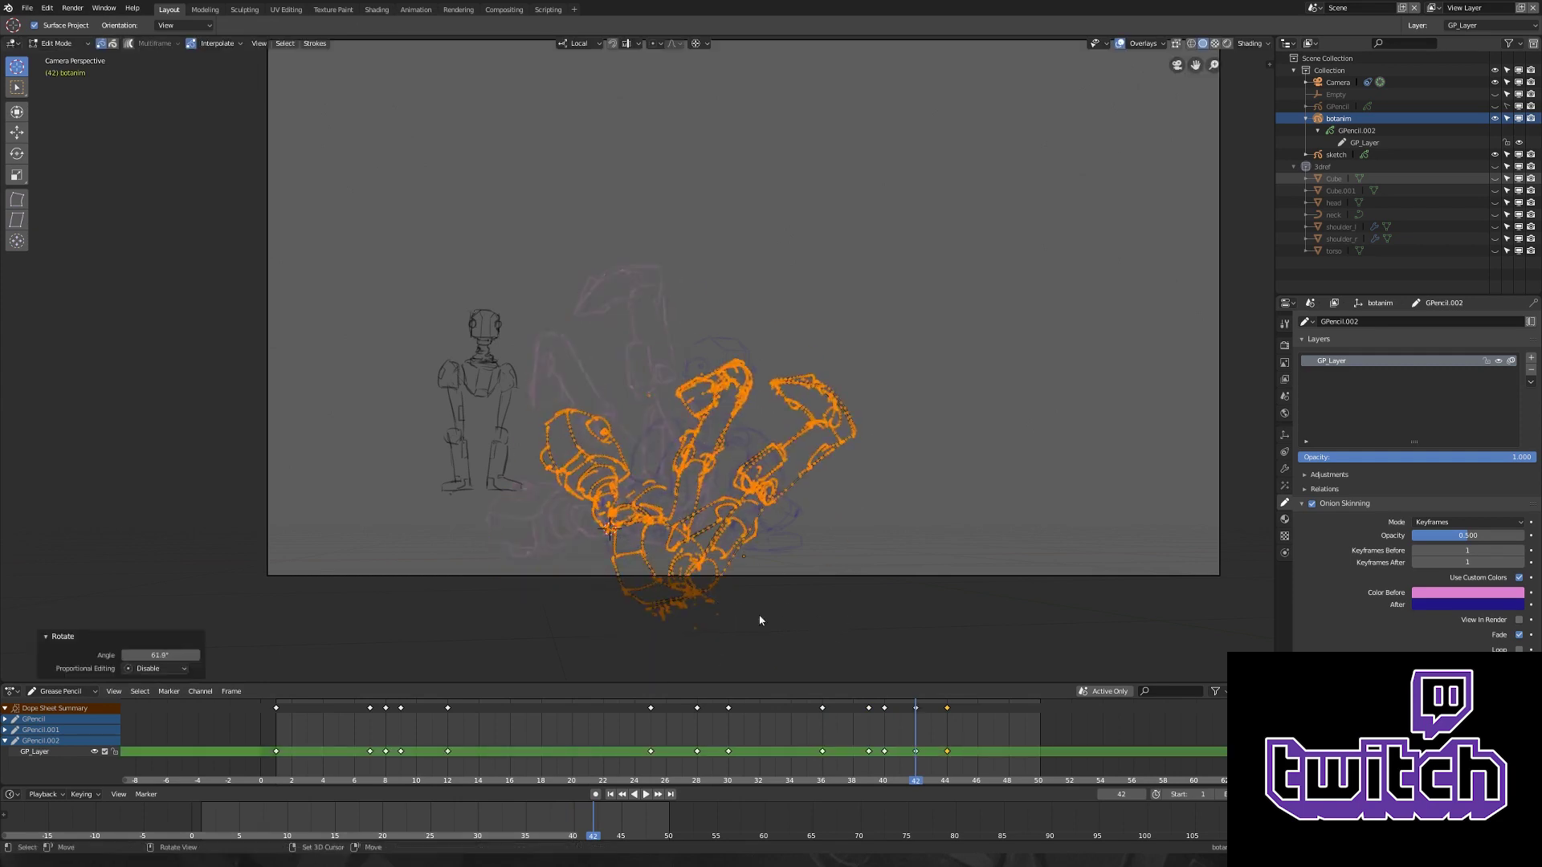
{"action": "key", "text": "g"}
{"action": "left_click", "coordinate": [758, 366]}
{"action": "key", "text": "space"}
{"action": "key", "text": "space"}
{"action": "key", "text": "Tab"}
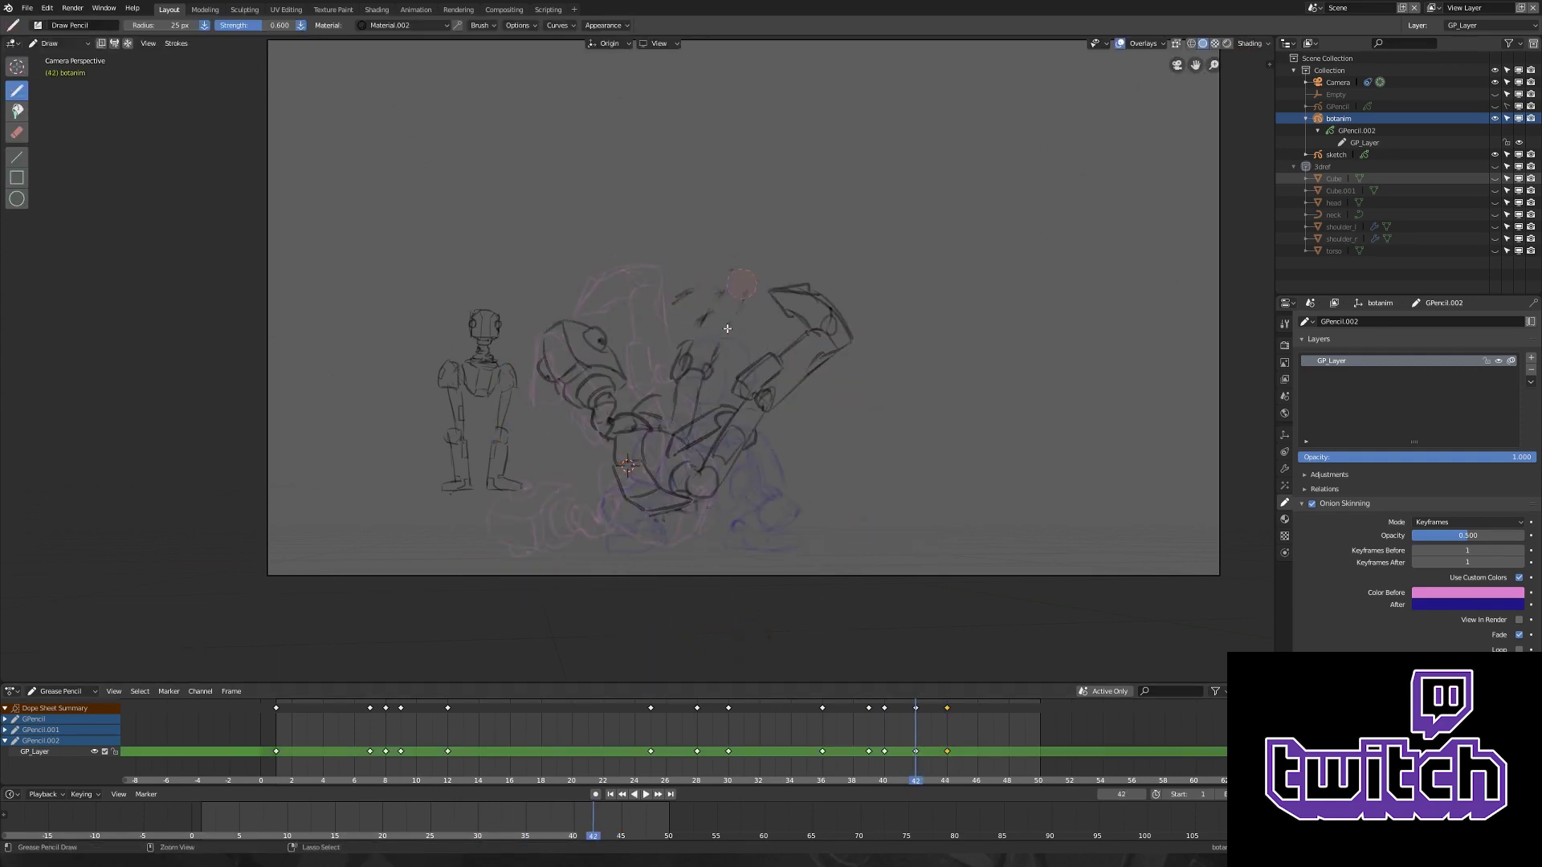
- Erase the raised legs on frame 42, redraw them swinging forward and down, and play the motion
{"action": "key", "text": "shift+space"}
{"action": "key", "text": "e"}
{"action": "key", "text": "ctrl+Tab"}
{"action": "key", "text": "Escape"}
{"action": "key", "text": "d"}
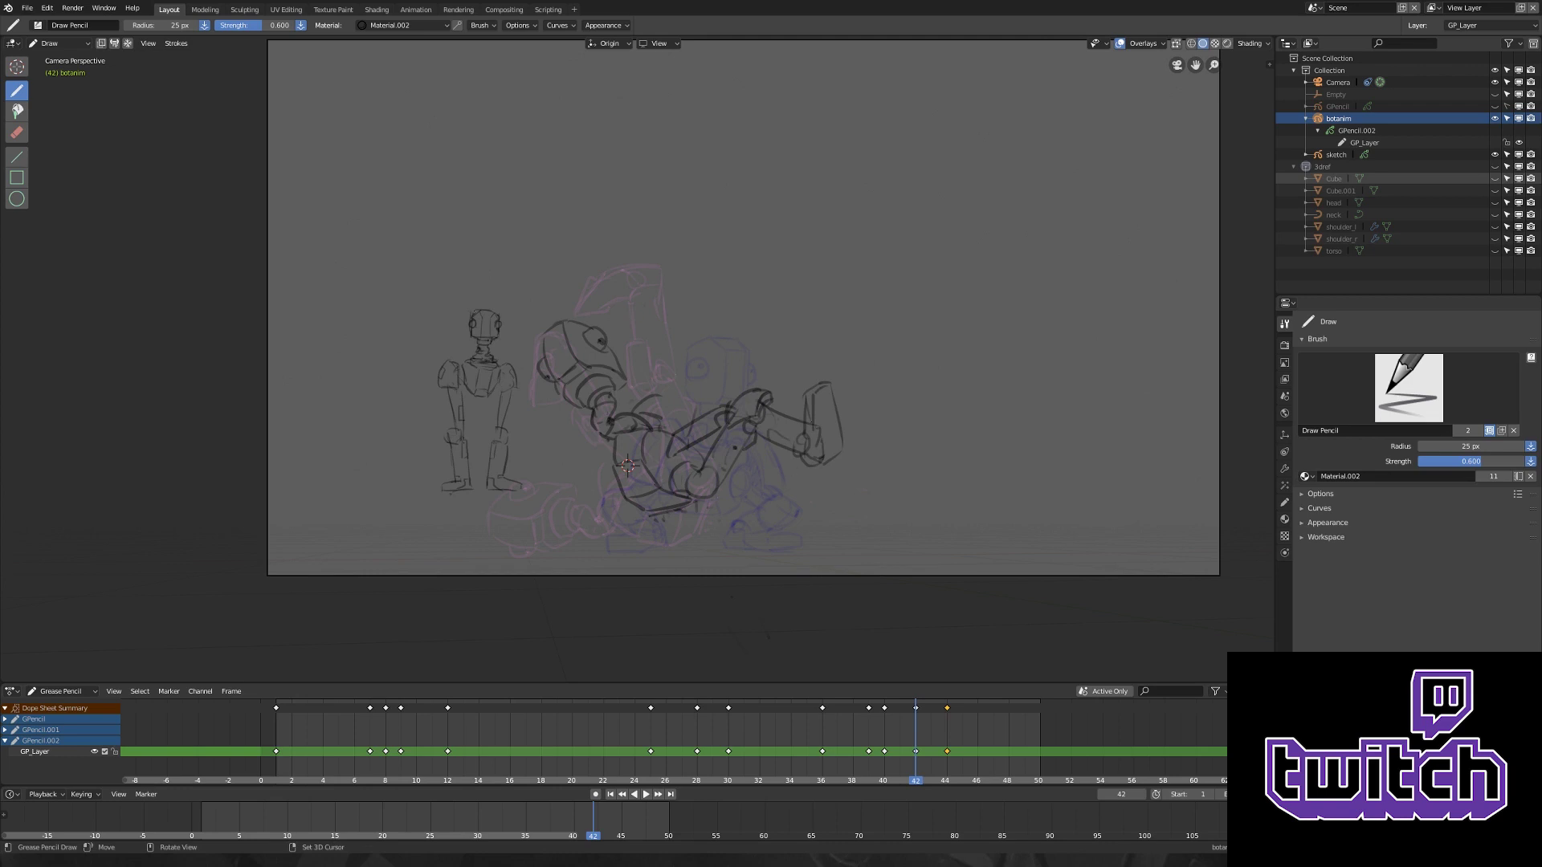
{"action": "key", "text": "space"}
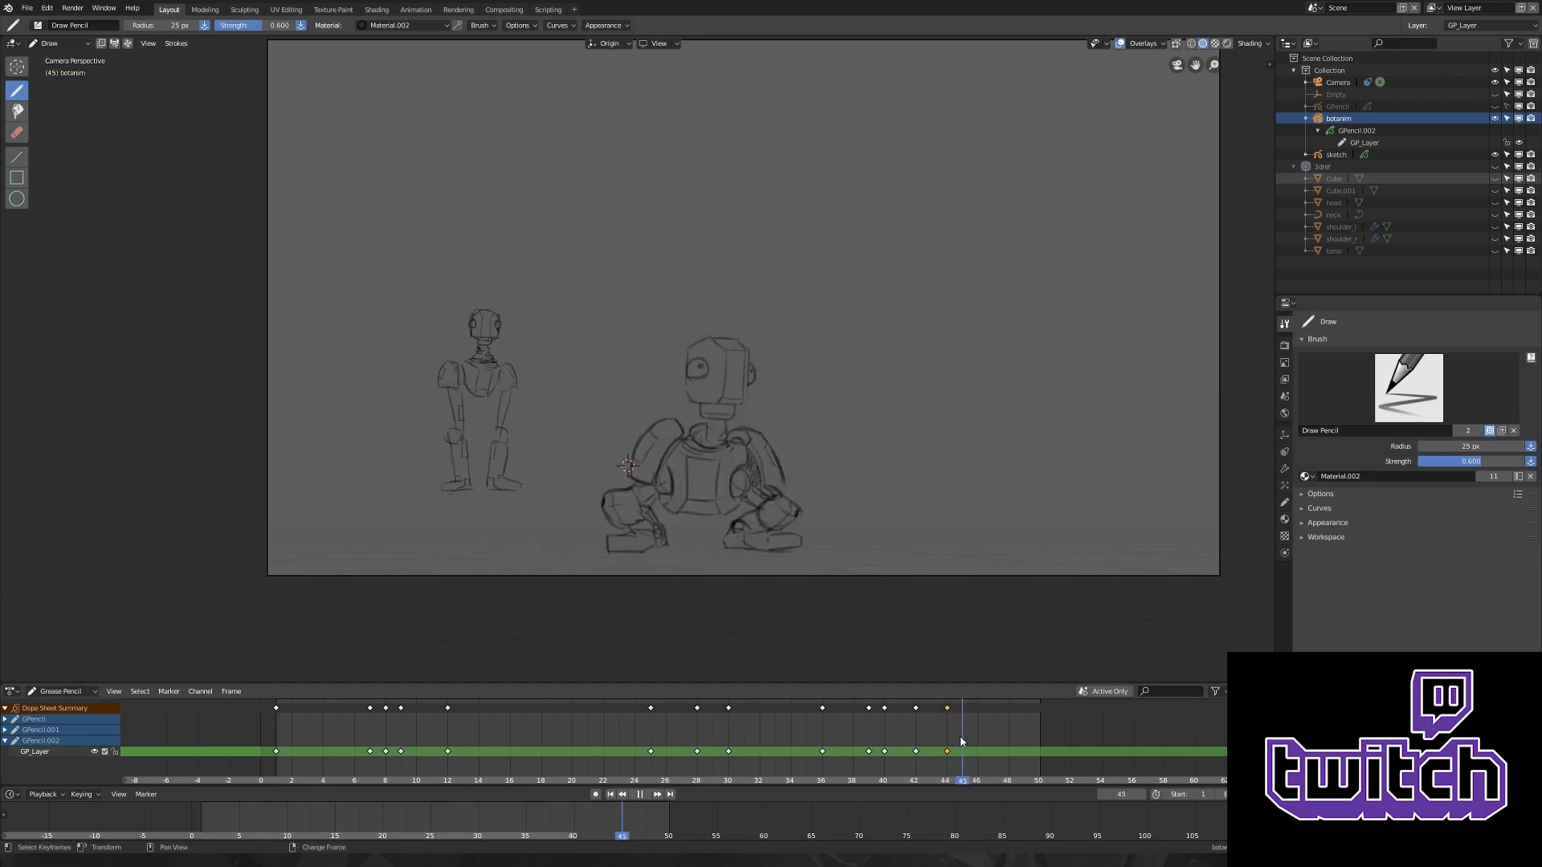
{"action": "key", "text": "Escape"}
- Select the head strokes on frame 42 and rotate the head backwards around the neck
{"action": "key", "text": "Tab"}
{"action": "key", "text": "c"}
{"action": "left_click_drag", "start_coordinate": [562, 342], "coordinate": [571, 358]}
{"action": "key", "text": "Escape"}
{"action": "key", "text": "r"}
{"action": "key", "text": "Return"}
{"action": "key", "text": "Tab"}
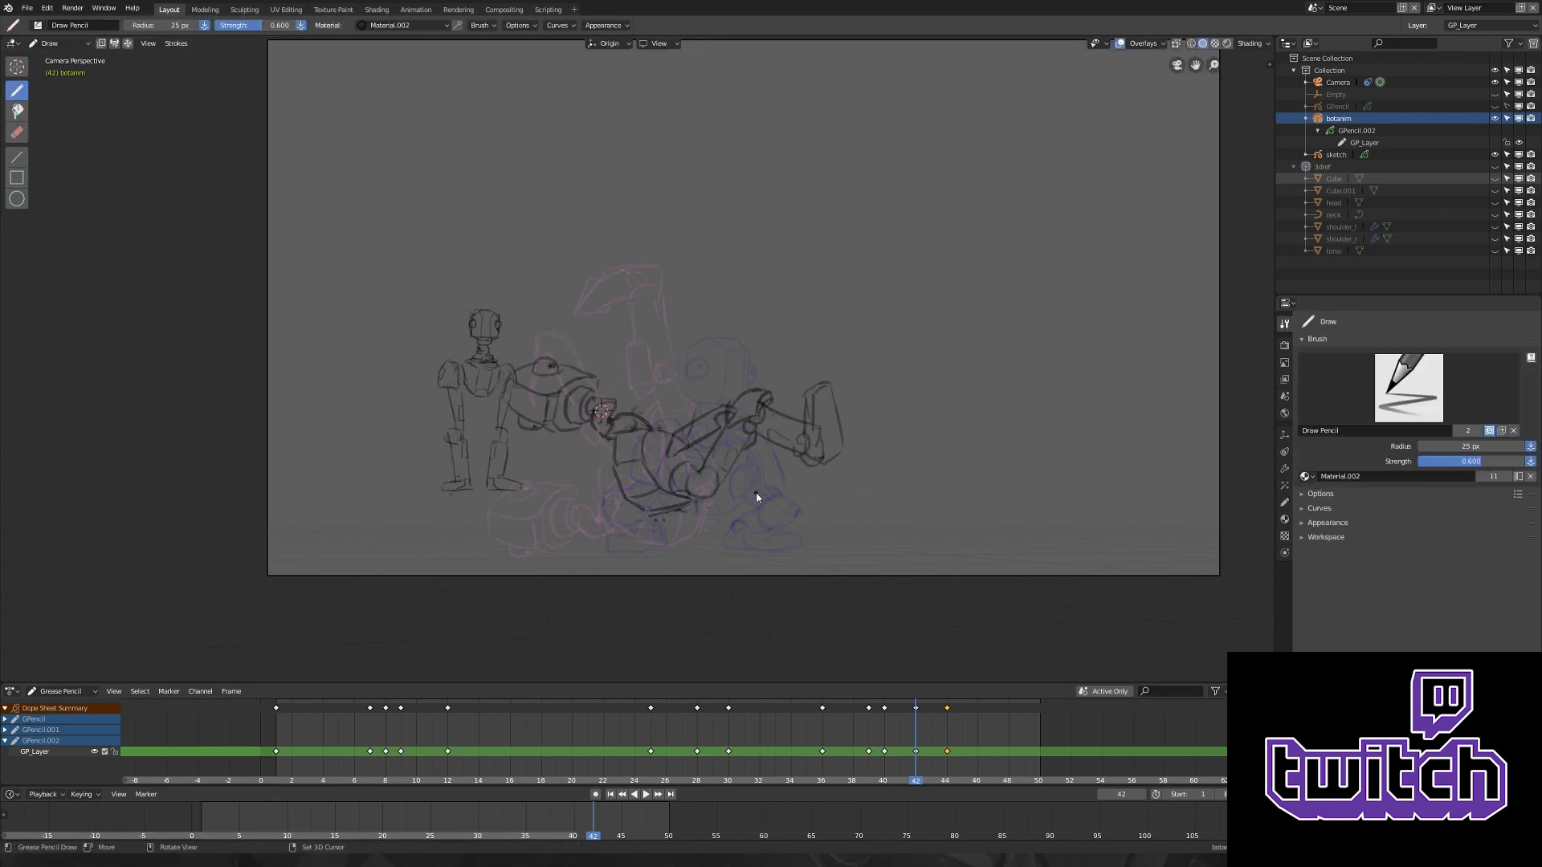
- Draw the shoulder piece reaching from the torso down to the ground on frame 42 and review the playback
{"action": "key", "text": "space"}
{"action": "key", "text": "Escape"}
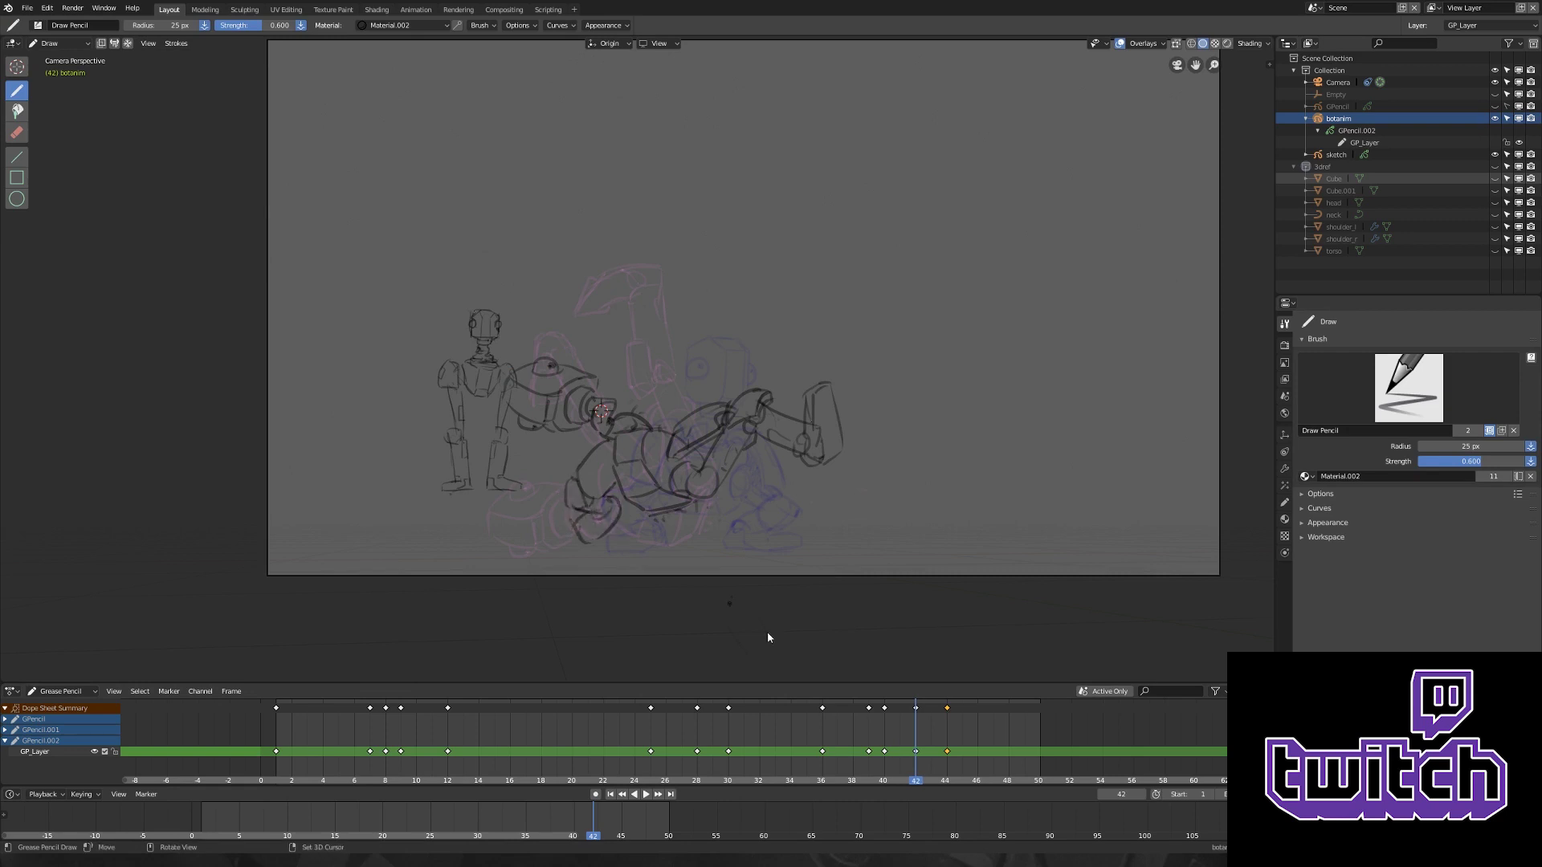
{"action": "key", "text": "space"}
{"action": "key", "text": "Escape"}
- Retime the get-up with the swing pose on frame 42 and the final crouch on frame 48, and play it
{"action": "key", "text": "Tab"}
{"action": "key", "text": "Tab"}
{"action": "key", "text": "space"}
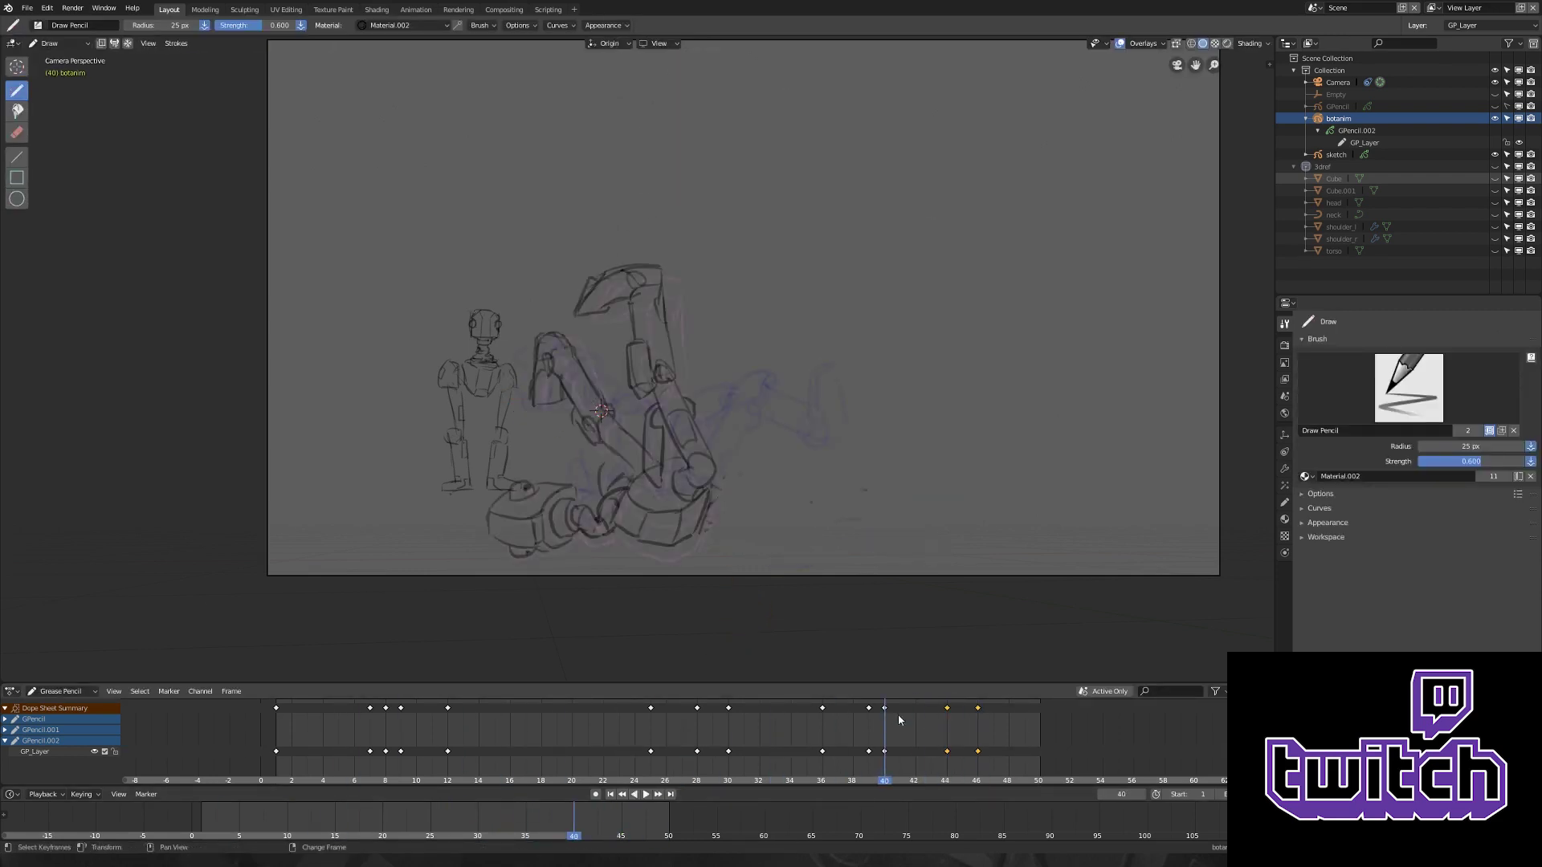
{"action": "key", "text": "Escape"}
{"action": "key", "text": "space"}
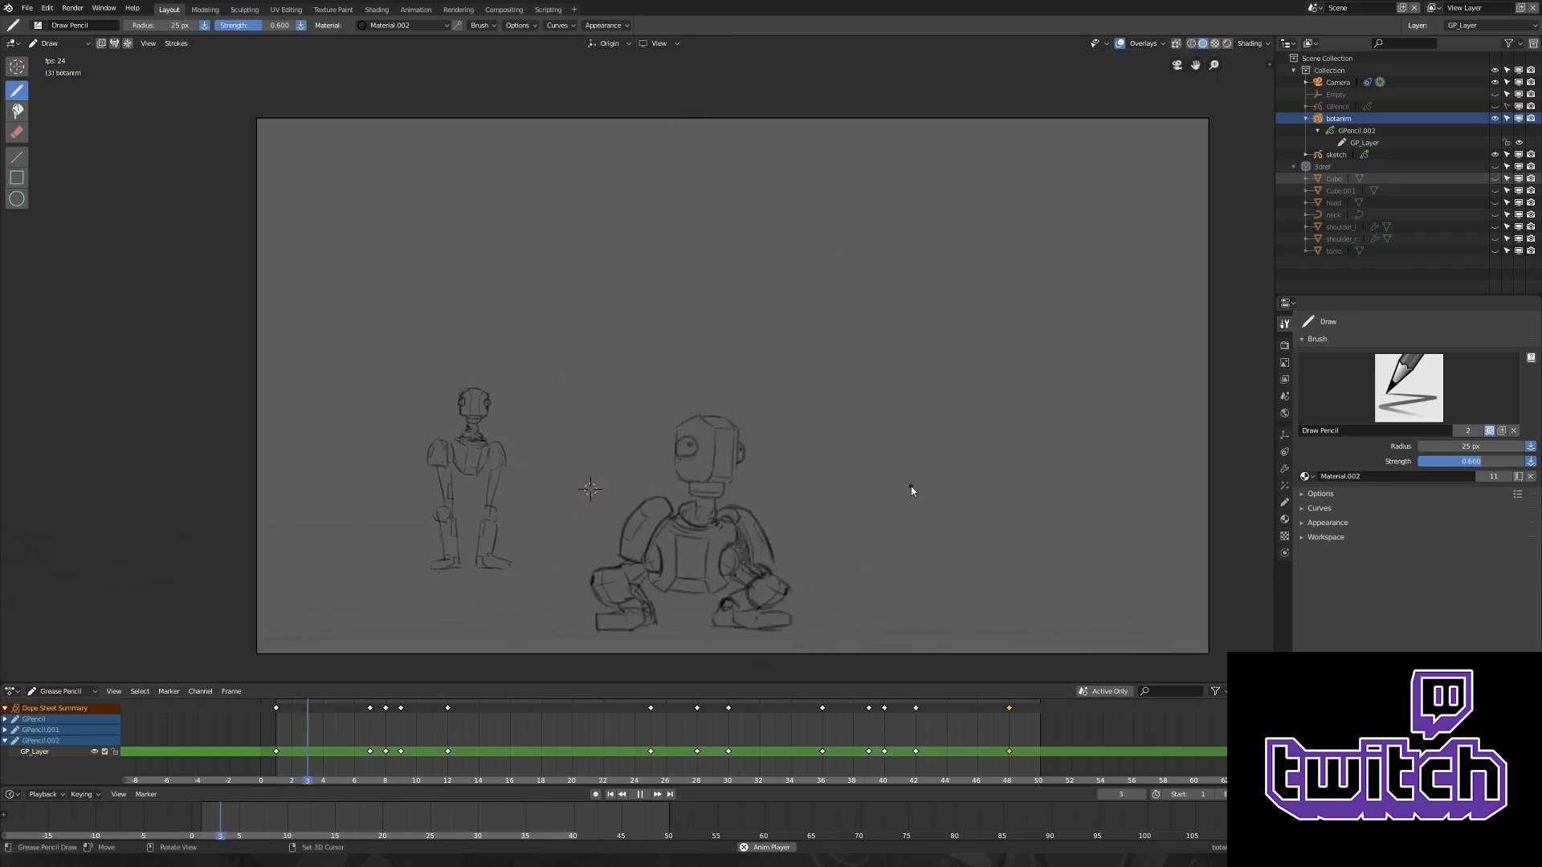
- Add airborne keyframes on frames 19 and 22, rotating the whole robot slightly at the top of the jump
{"action": "right_click", "coordinate": [419, 715]}
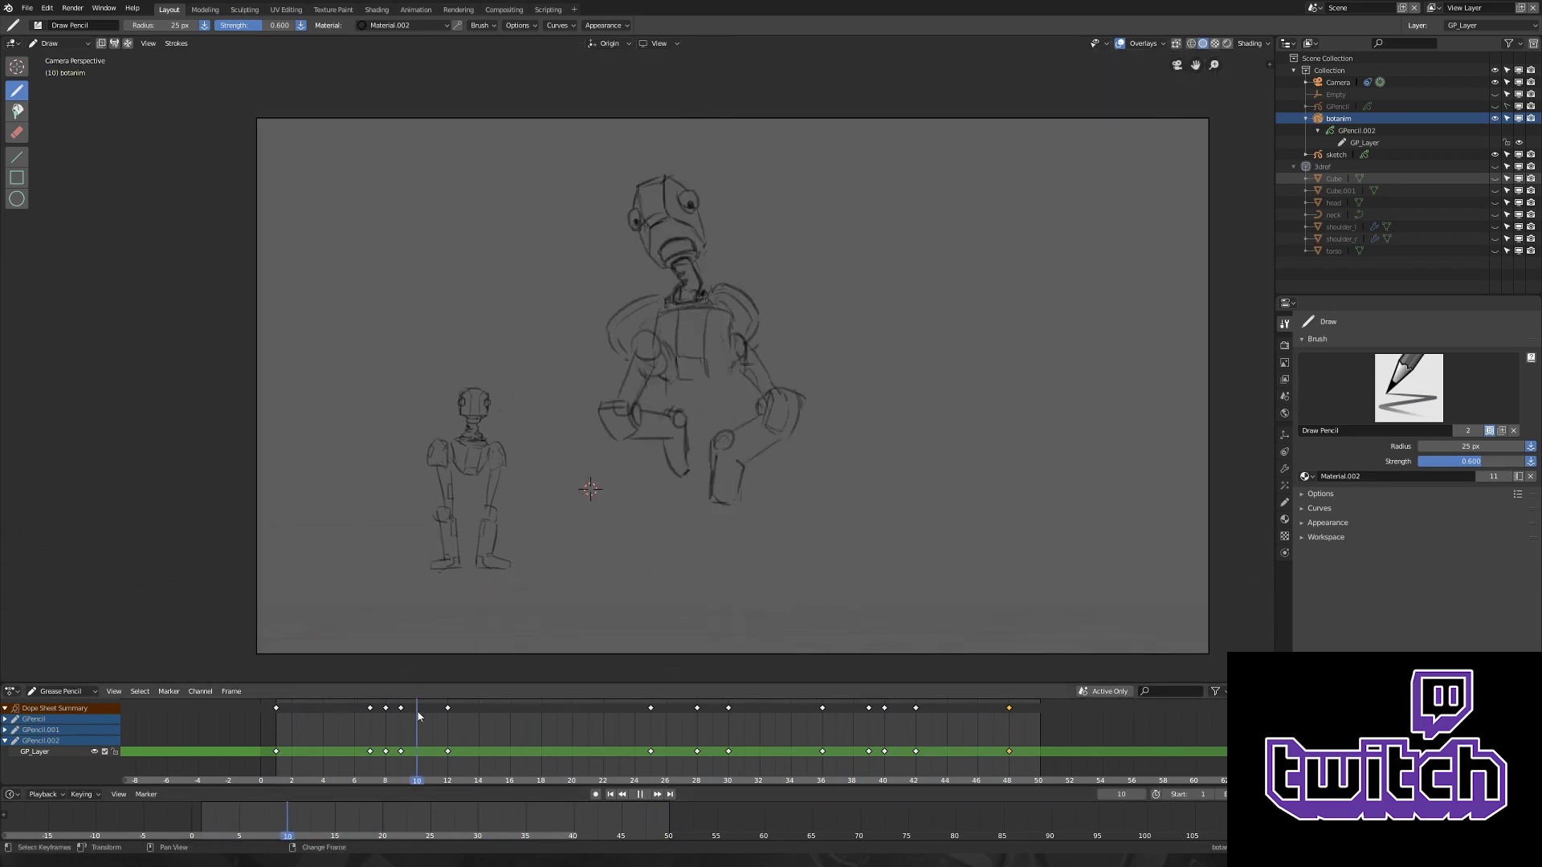
{"action": "right_click", "coordinate": [601, 711]}
{"action": "key", "text": "Tab"}
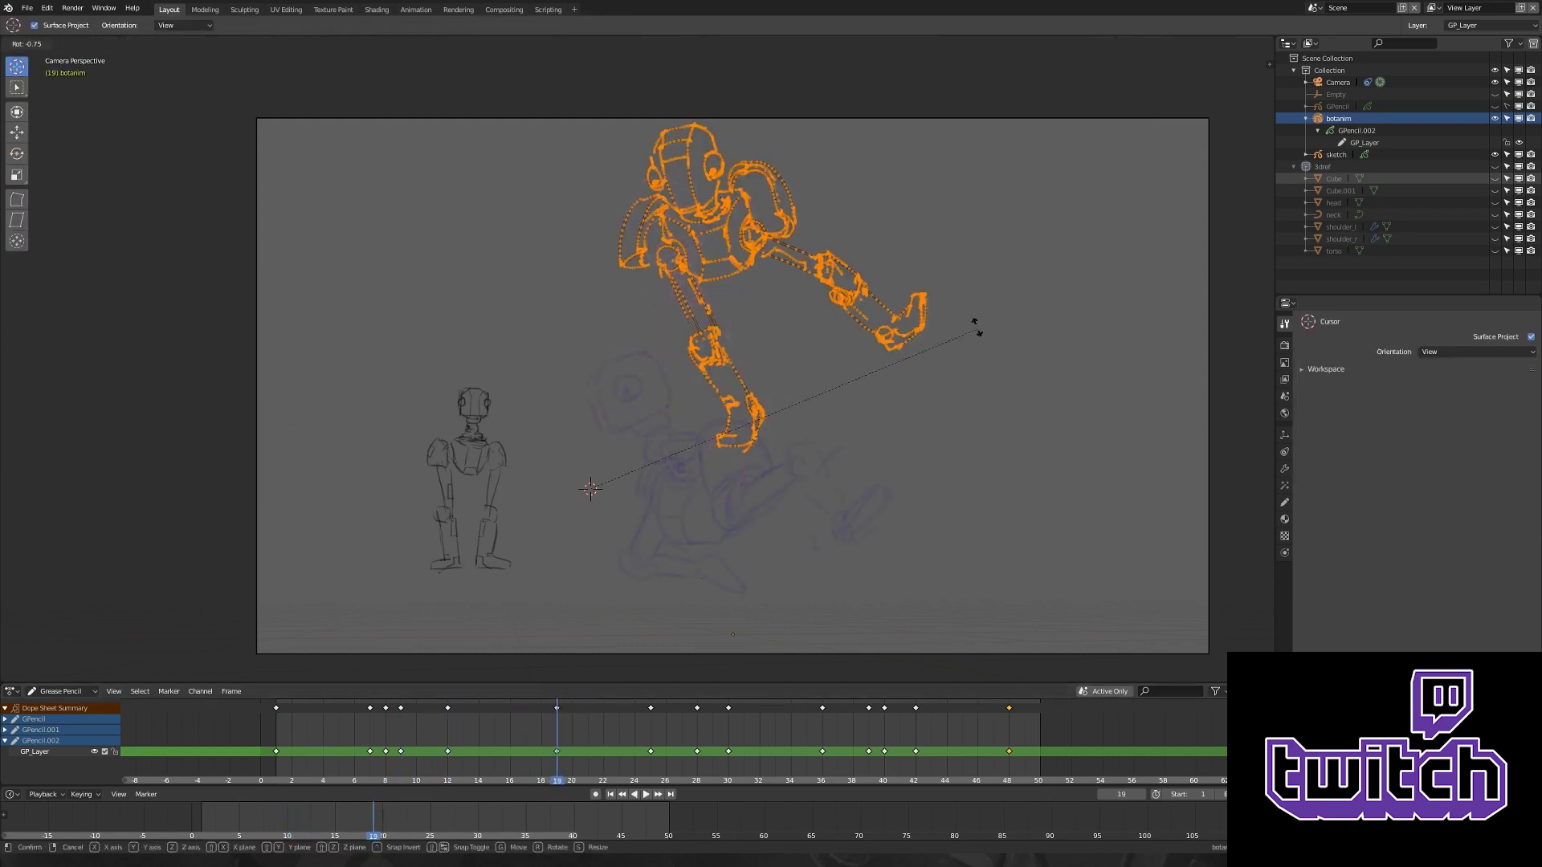
{"action": "right_click", "coordinate": [657, 708]}
{"action": "right_click", "coordinate": [631, 717]}
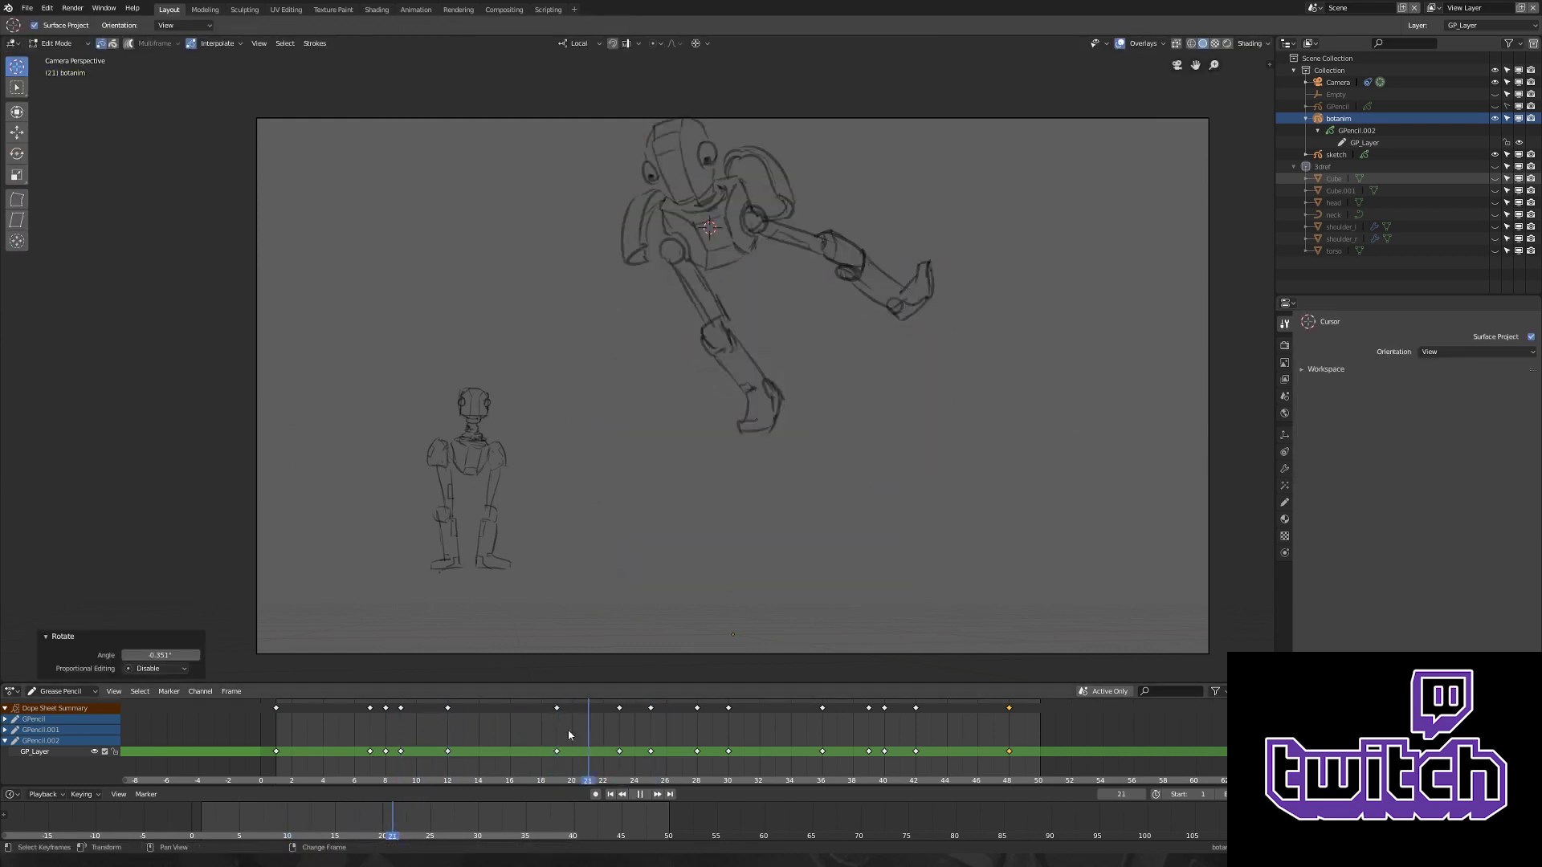
{"action": "key", "text": "a"}
{"action": "right_click", "coordinate": [620, 717]}
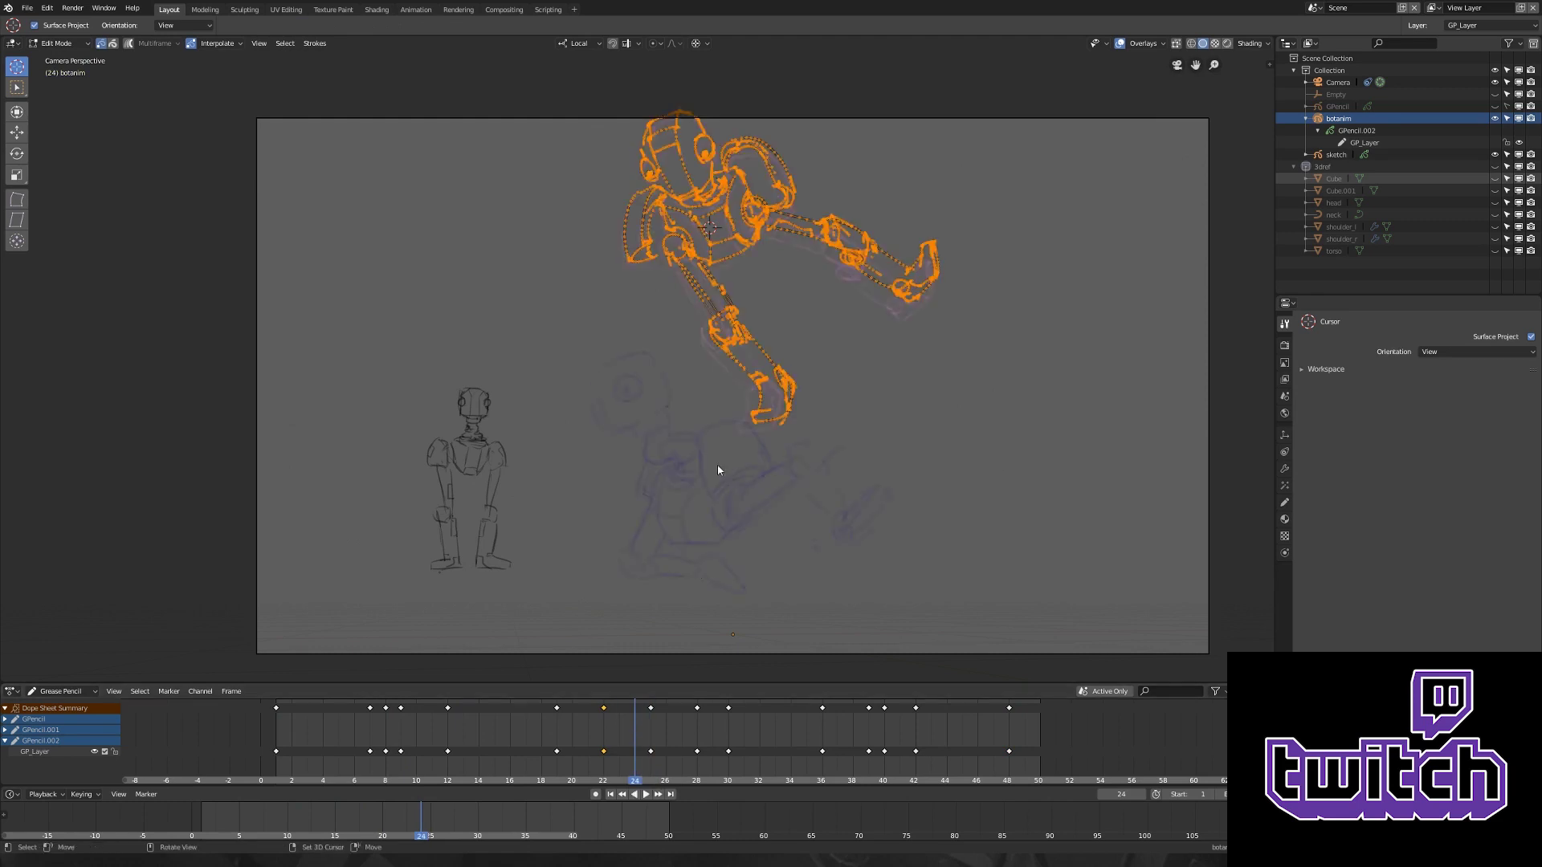
- Redraw the vertical leg's shin bent inward and the shoulder on that side flared outward on frame 23, clearing the old strokes
{"action": "key", "text": "ctrl+Tab"}
{"action": "left_click", "coordinate": [749, 313]}
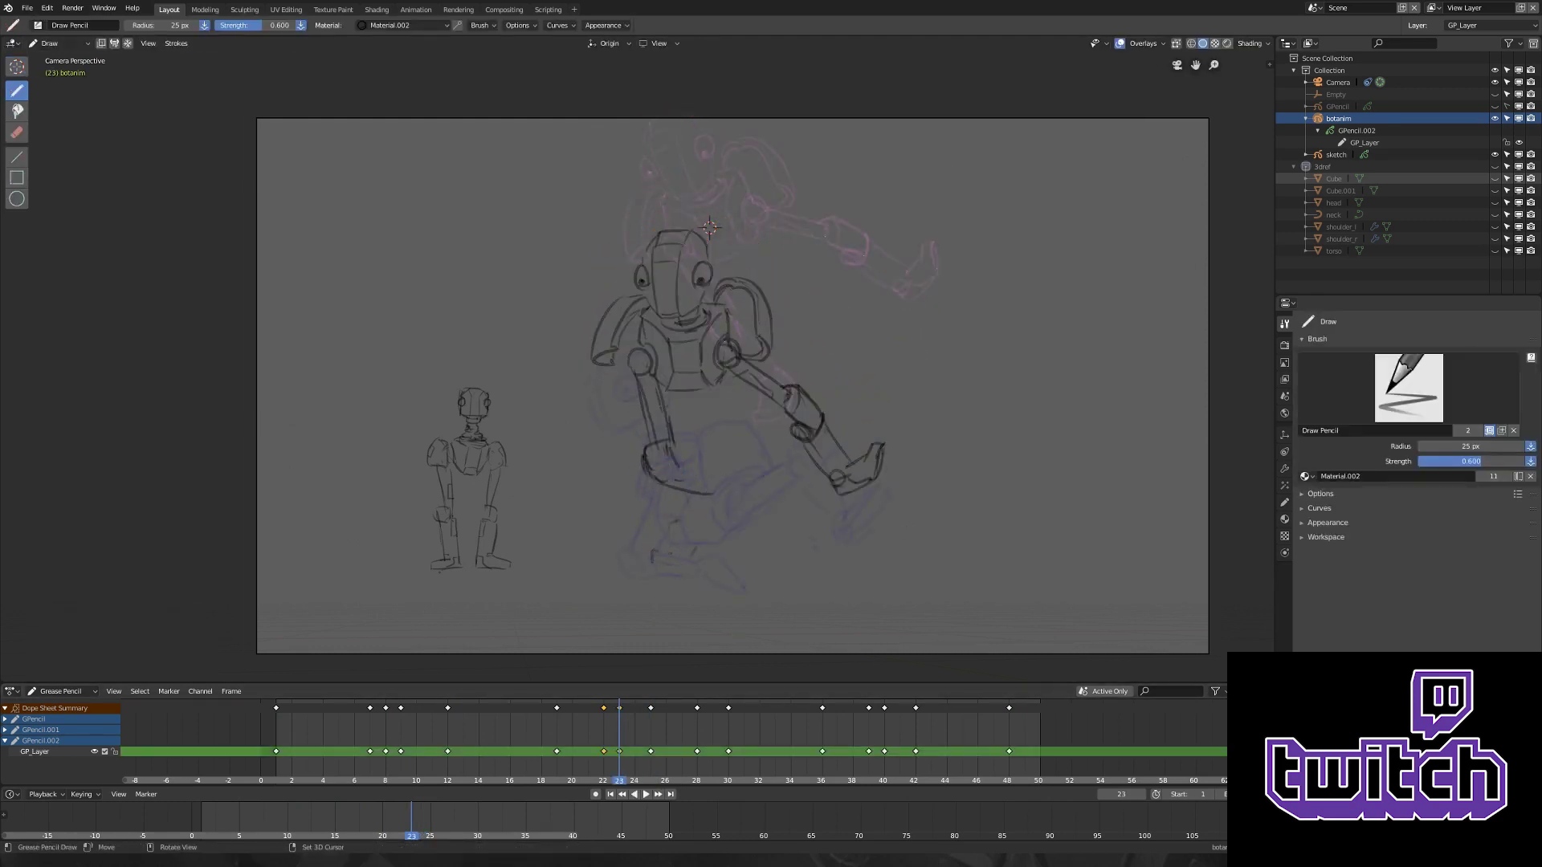
{"action": "key", "text": "ctrl+z"}
{"action": "left_click_drag", "start_coordinate": [639, 294], "coordinate": [584, 328]}
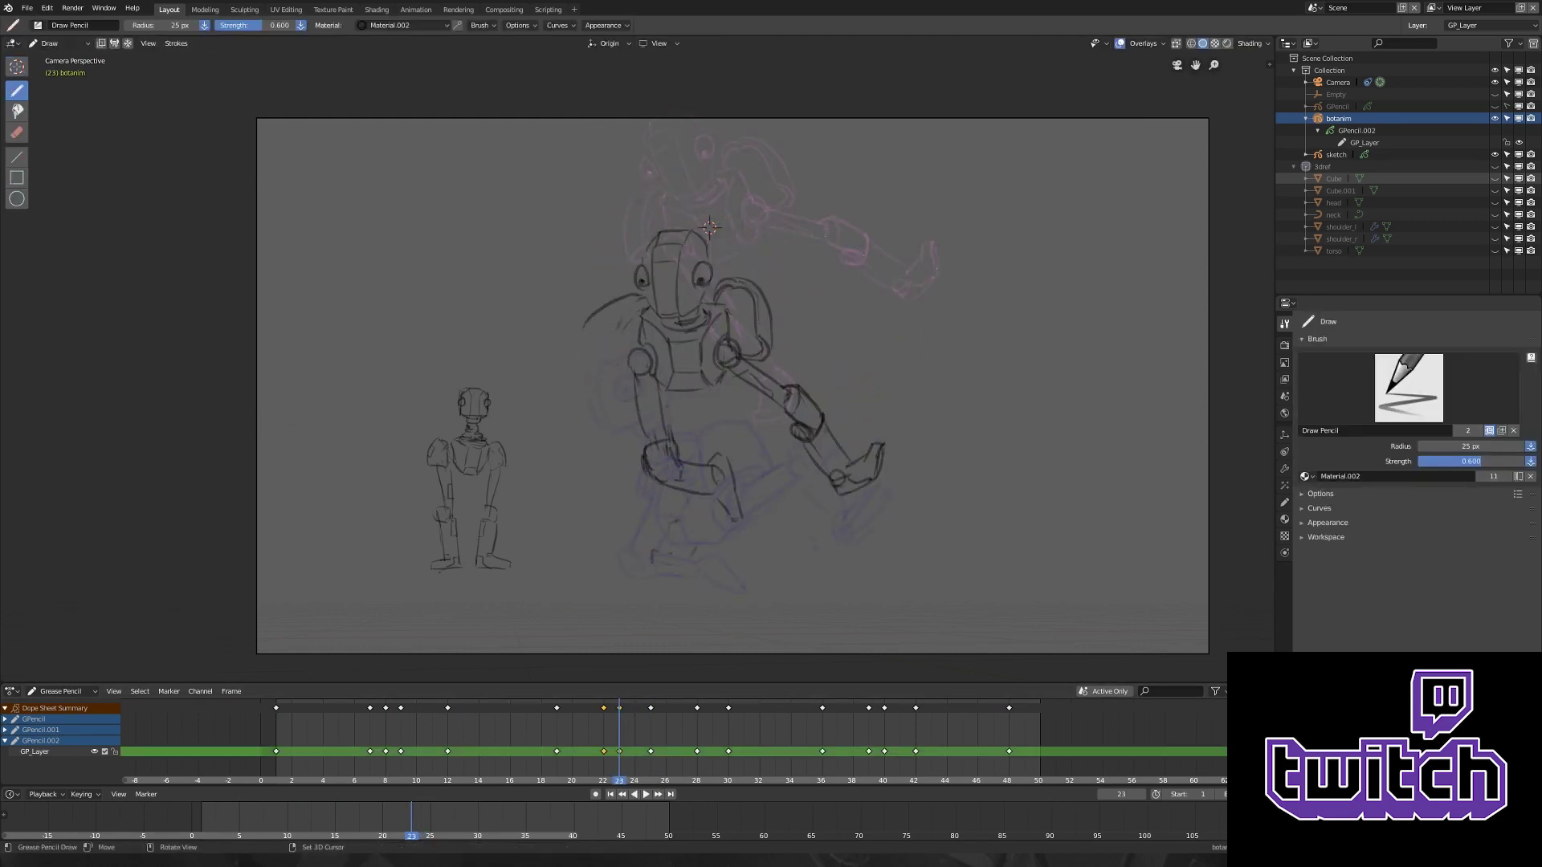
{"action": "key", "text": "ctrl+z"}
{"action": "key", "text": "ctrl+z"}
{"action": "key", "text": "ctrl+z"}
{"action": "key", "text": "ctrl+z"}
{"action": "key", "text": "ctrl+z"}
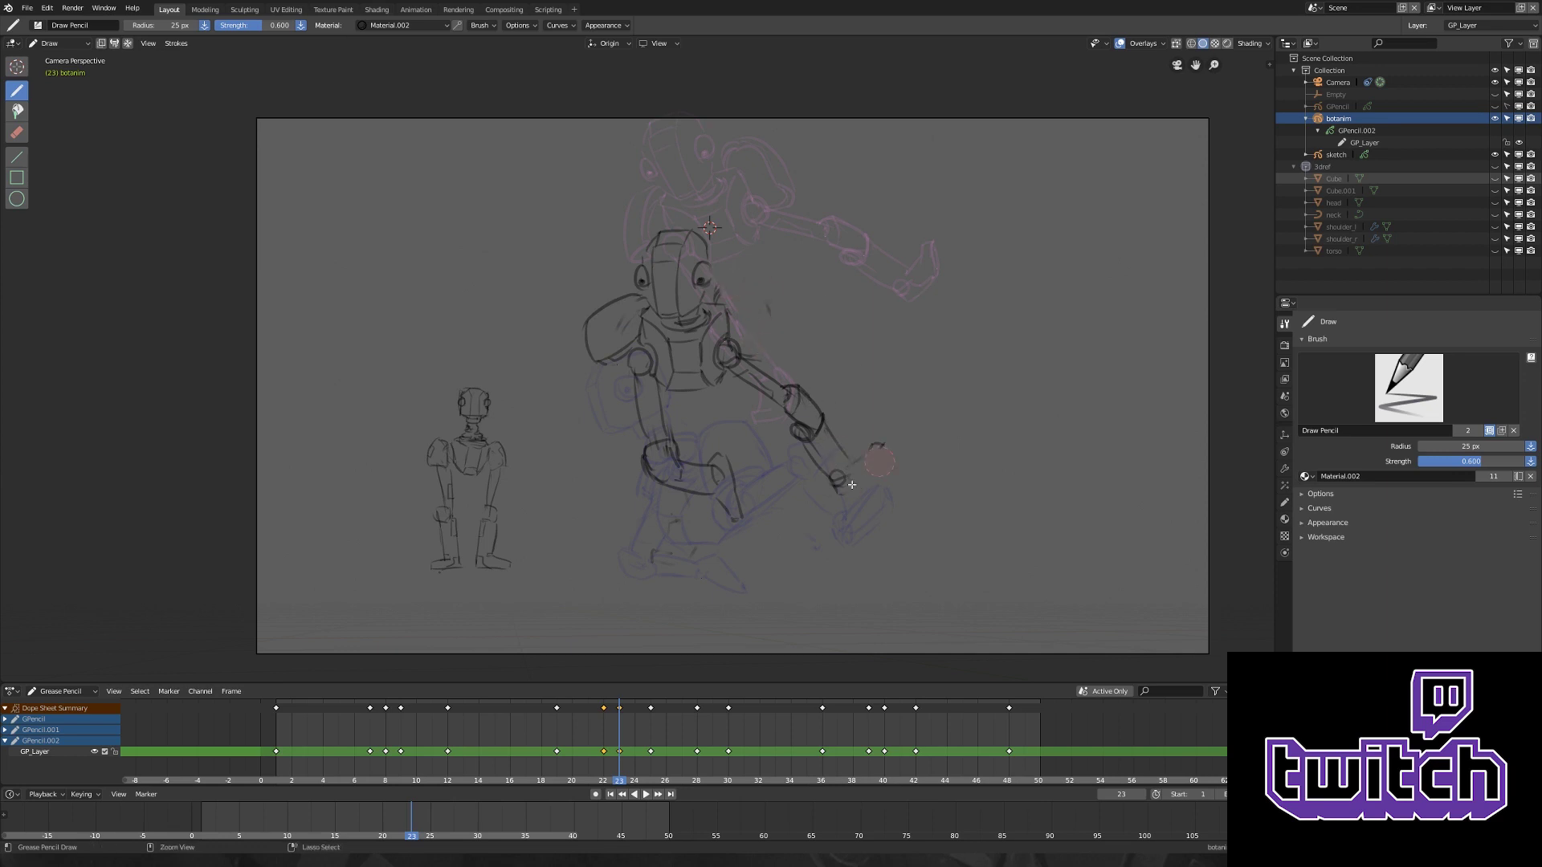
- Redraw the outstretched leg raised and bent at the knee, plus the shoulder above it, on frame 23
{"action": "mouse_move", "coordinate": [738, 357]}
{"action": "left_mouse_down"}
{"action": "mouse_move", "coordinate": [820, 352]}
{"action": "mouse_move", "coordinate": [852, 416]}
{"action": "left_mouse_up"}
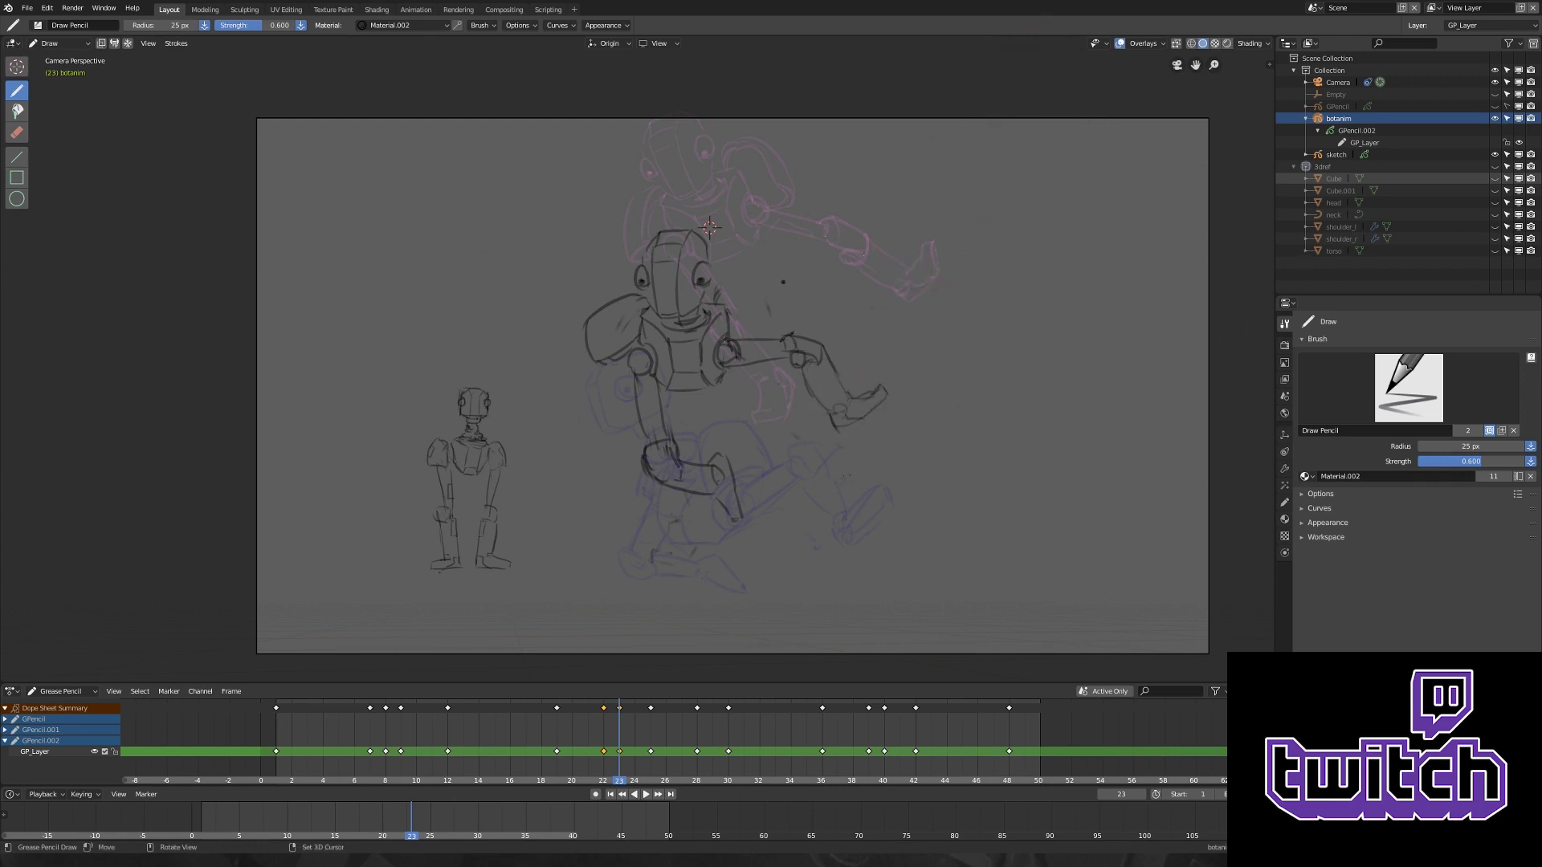
{"action": "middle_click_drag", "start_coordinate": [710, 227], "coordinate": [719, 230], "text": "shift"}
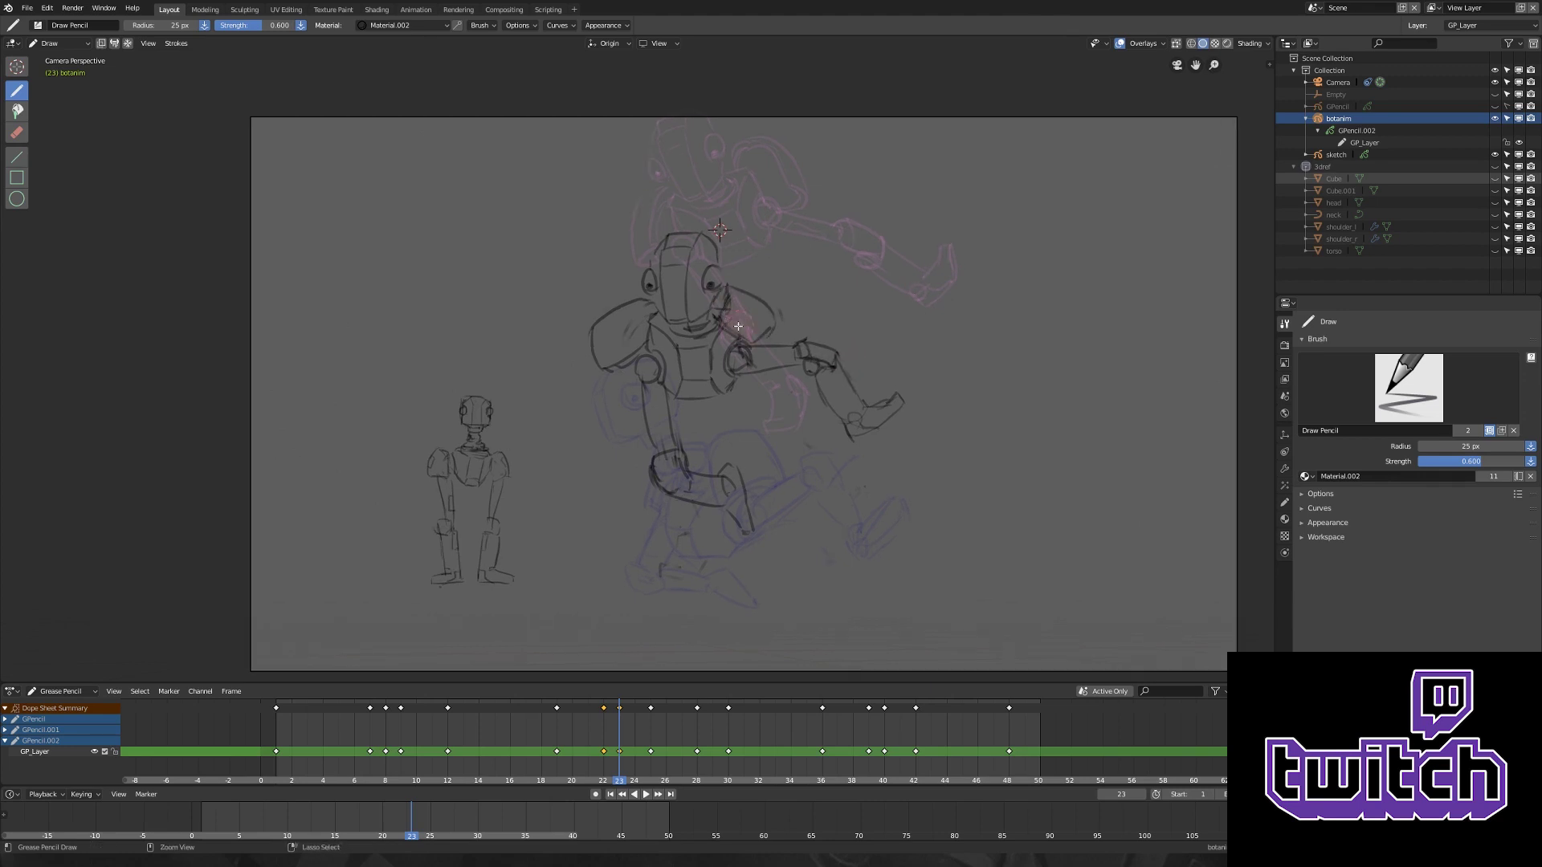
- Remove the extra airborne keyframes between frames 12 and 23 and play back the jump
{"action": "key", "text": "space"}
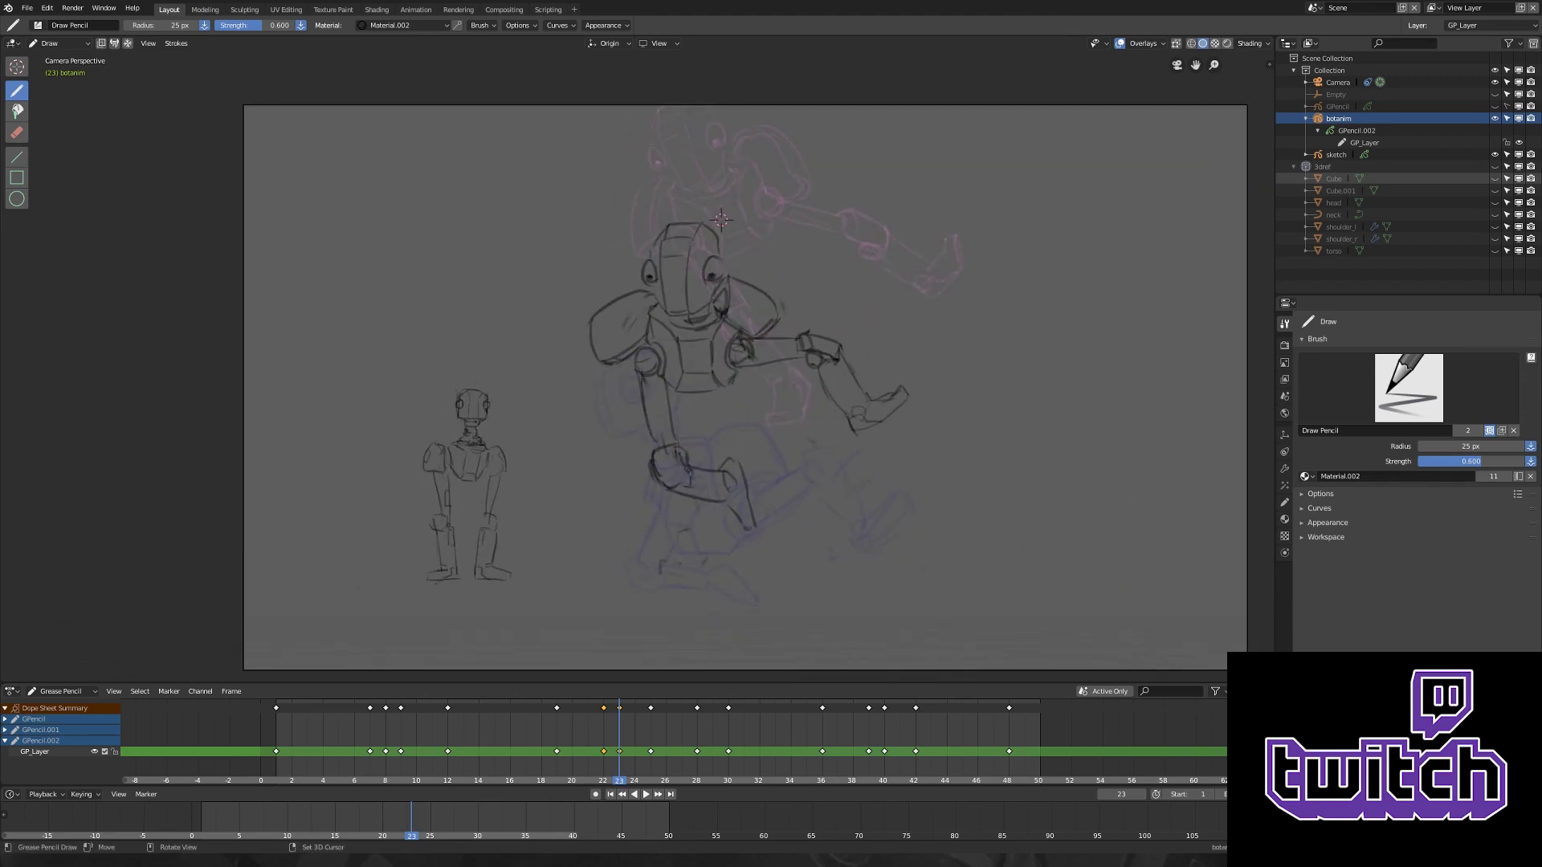
{"action": "key", "text": "ctrl+z"}
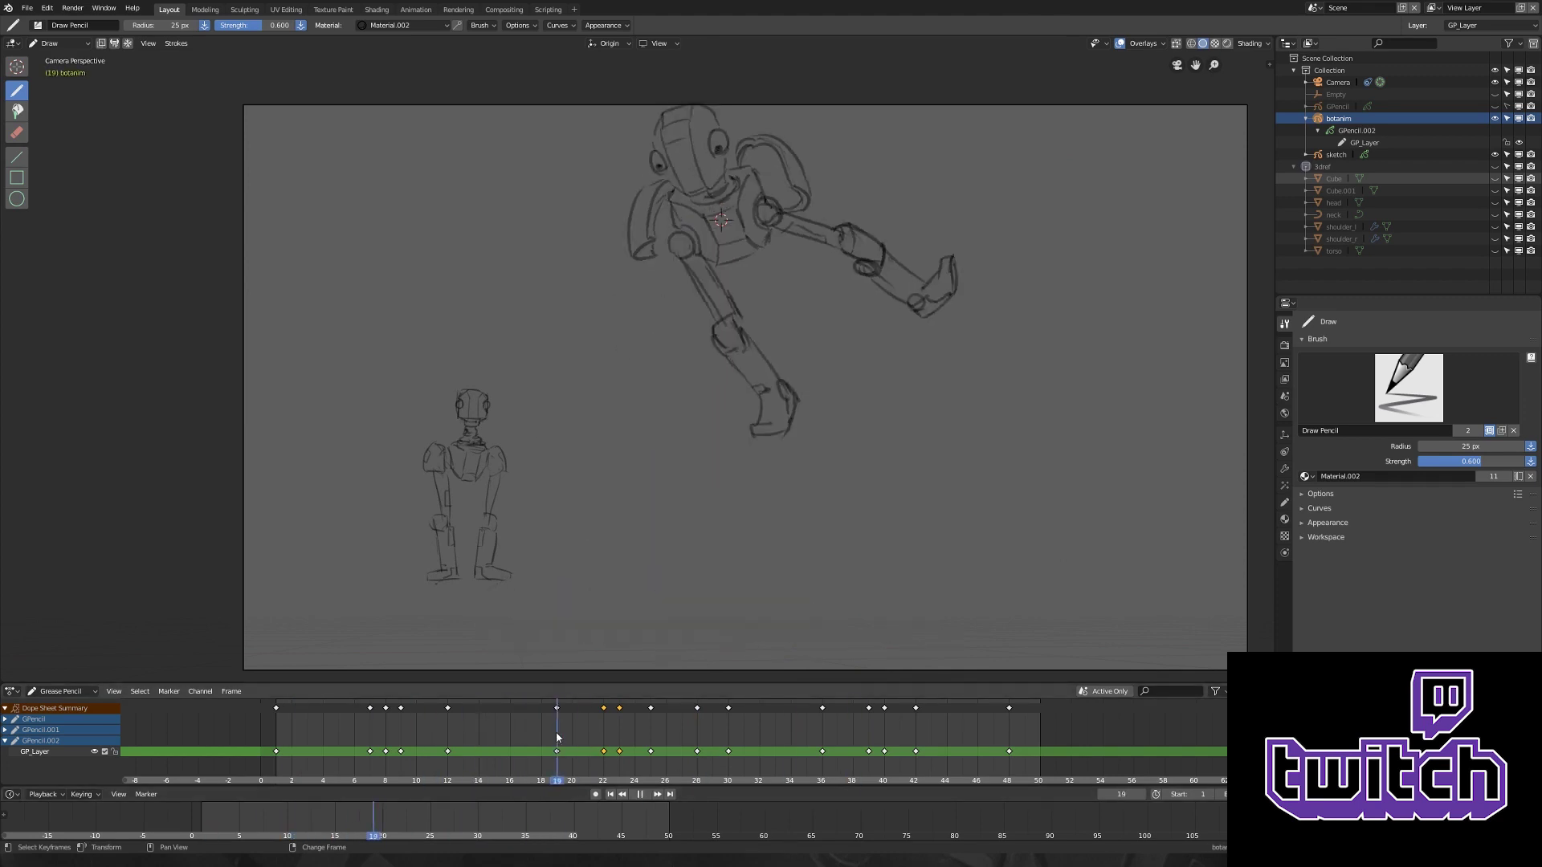
{"action": "left_click_drag", "start_coordinate": [569, 718], "coordinate": [508, 718]}
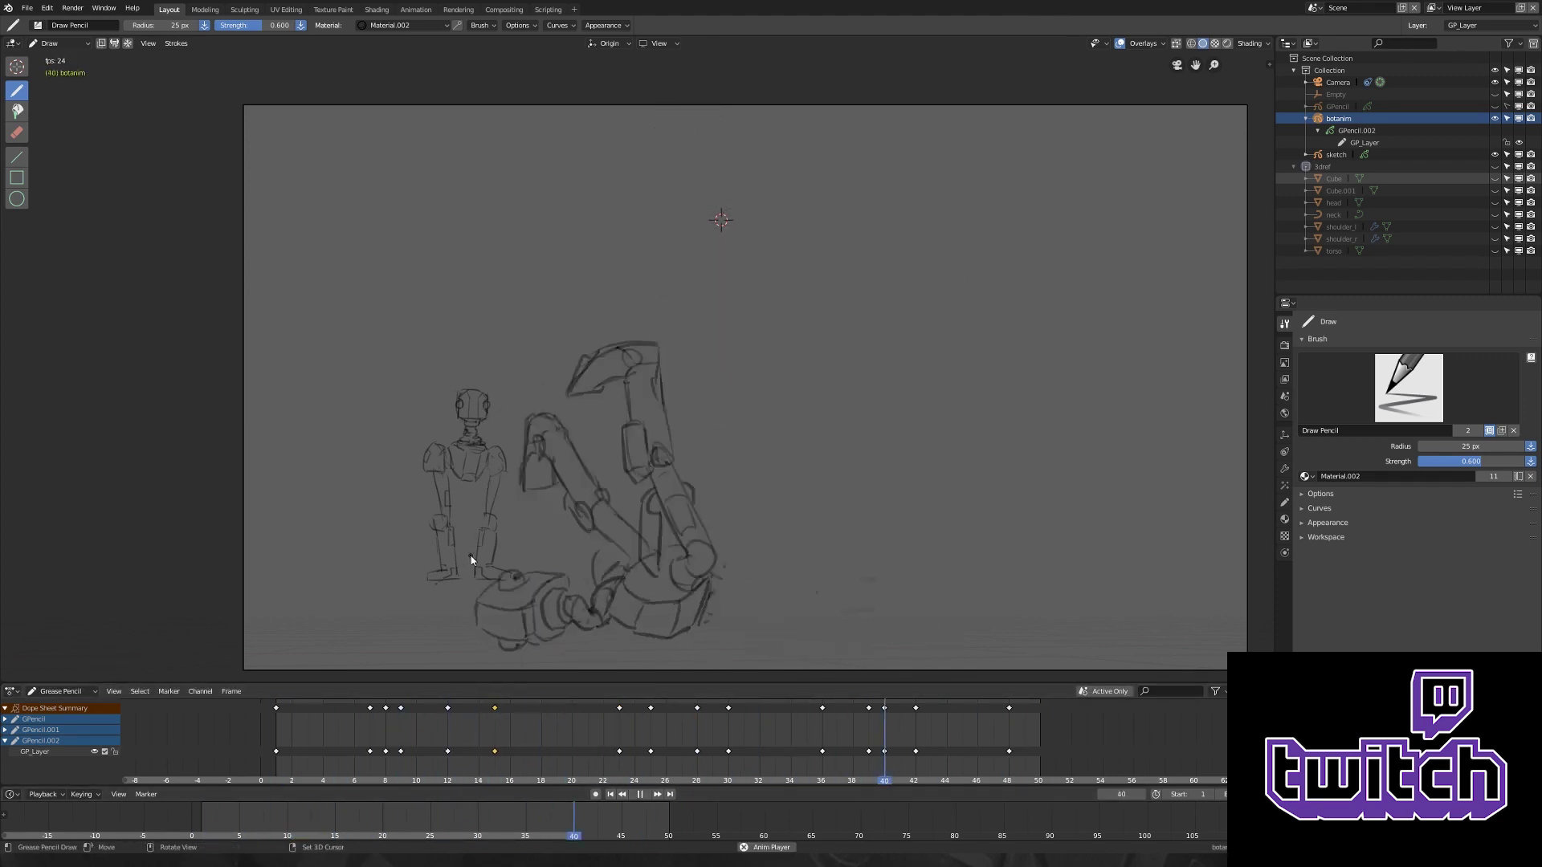
{"action": "right_click", "coordinate": [507, 718]}
{"action": "key", "text": "x"}
{"action": "left_click", "coordinate": [619, 675]}
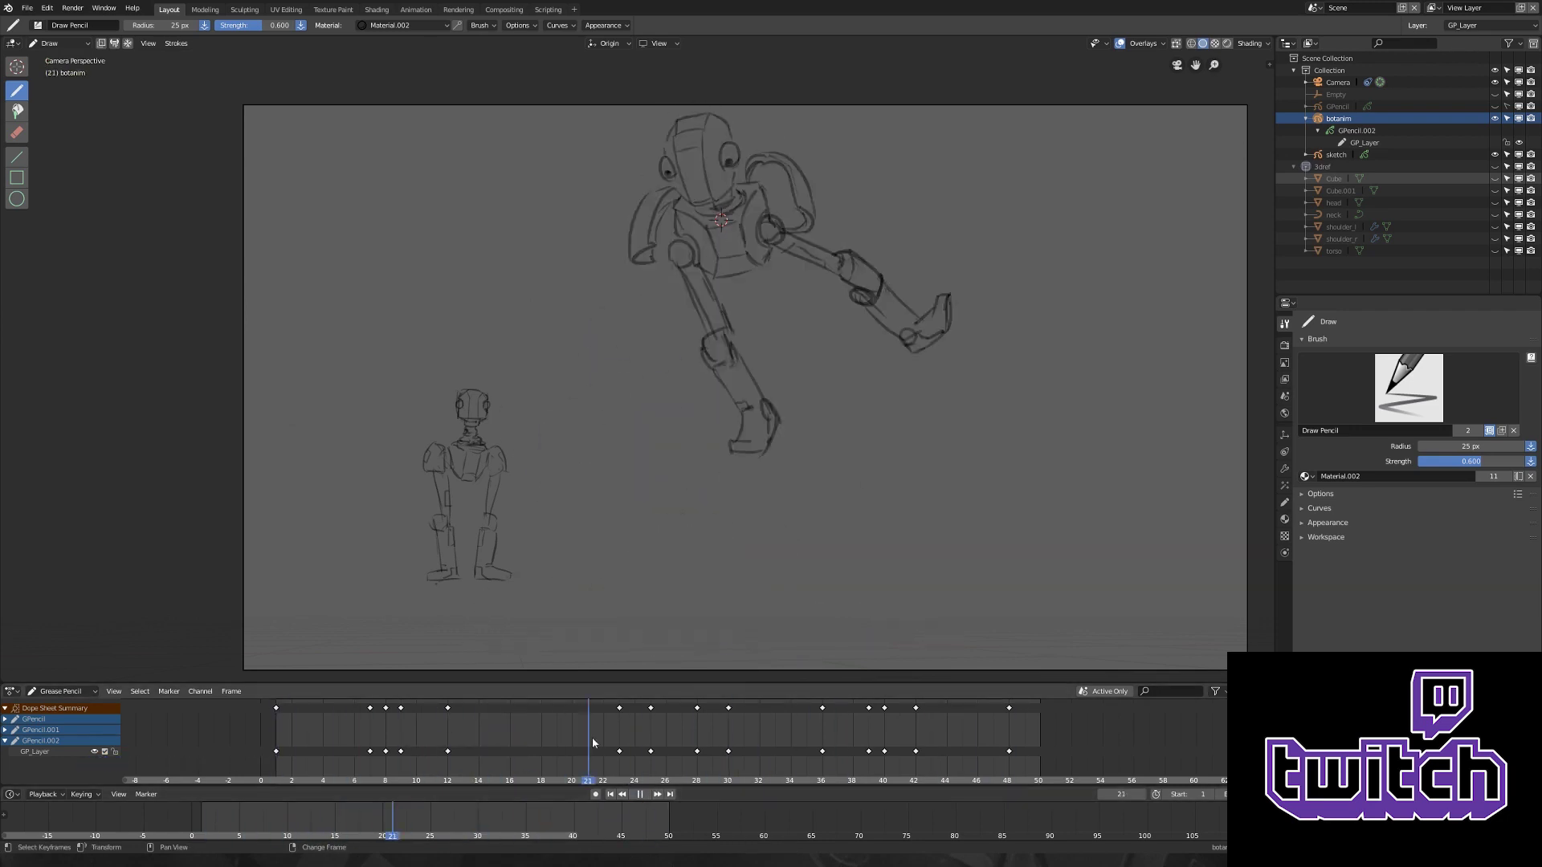
{"action": "key", "text": "space"}
- Select the head strokes on frame 23 and move the head up away from the torso
{"action": "scroll", "coordinate": [689, 299], "scroll_direction": "up", "scroll_amount": 3}
{"action": "key", "text": "Tab"}
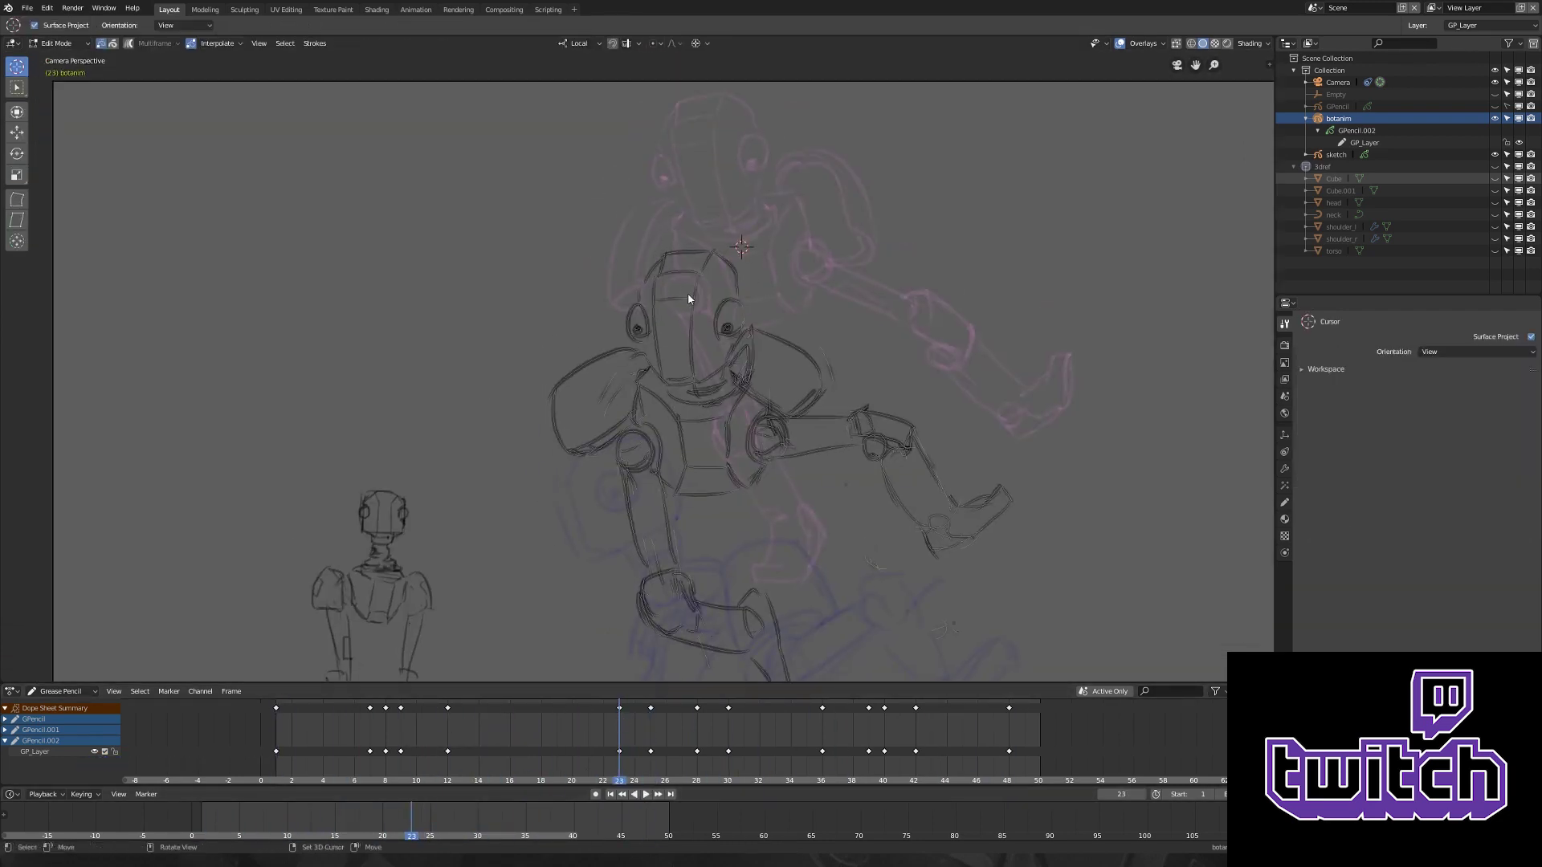
{"action": "left_click", "coordinate": [689, 298]}
{"action": "key", "text": "l"}
{"action": "key", "text": "g"}
{"action": "left_click", "coordinate": [674, 255]}
{"action": "key", "text": "ctrl+Tab"}
{"action": "left_click", "coordinate": [673, 259]}
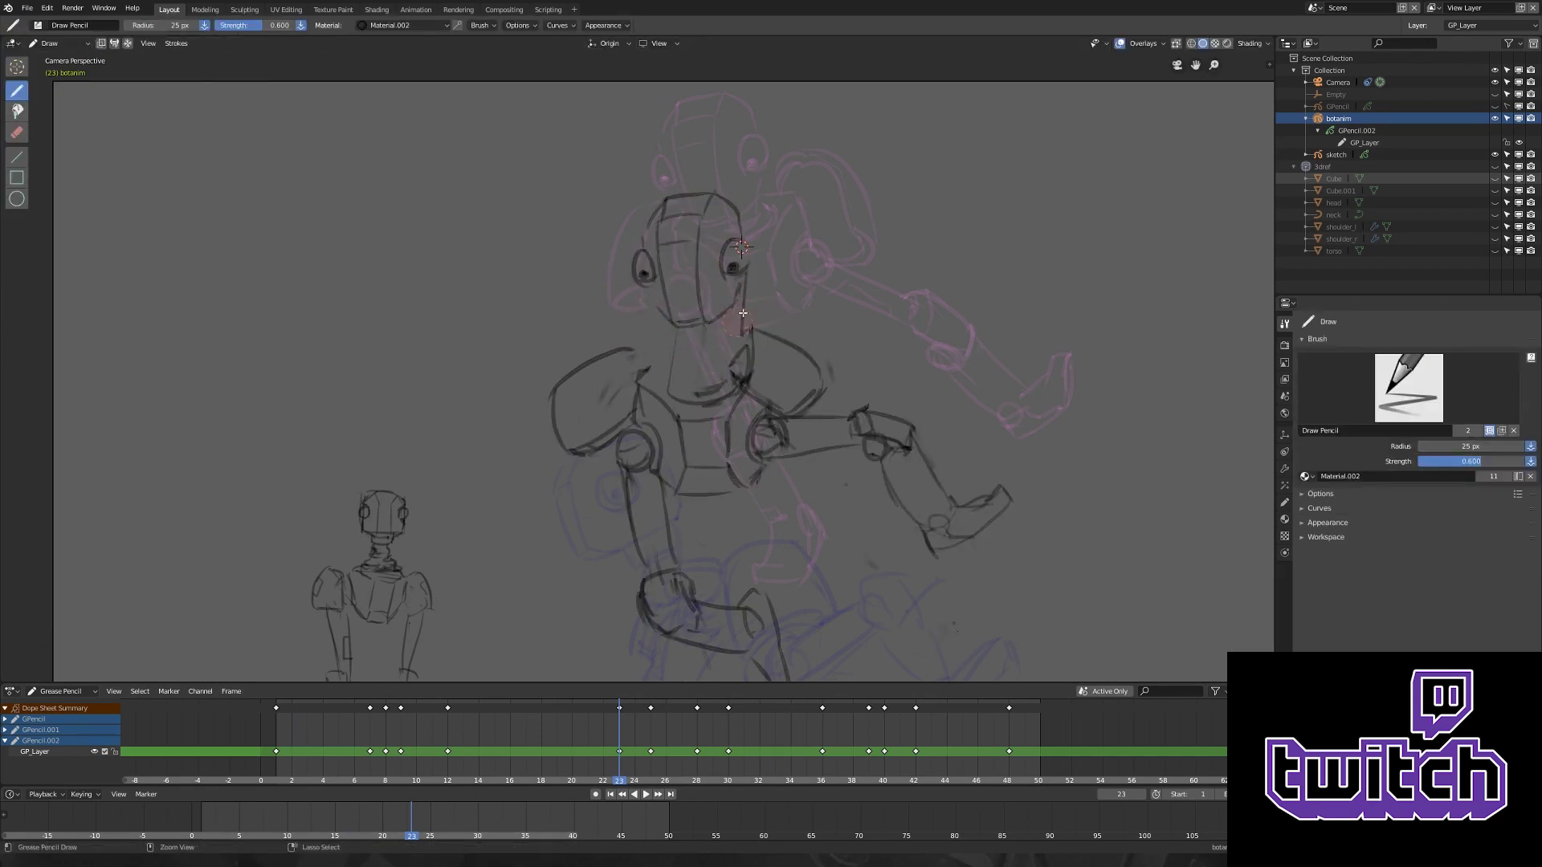
- Draw the neck and its base between the raised head and torso on frame 23, and play the result
{"action": "middle_click_drag", "start_coordinate": [766, 296], "coordinate": [749, 274], "text": "shift"}
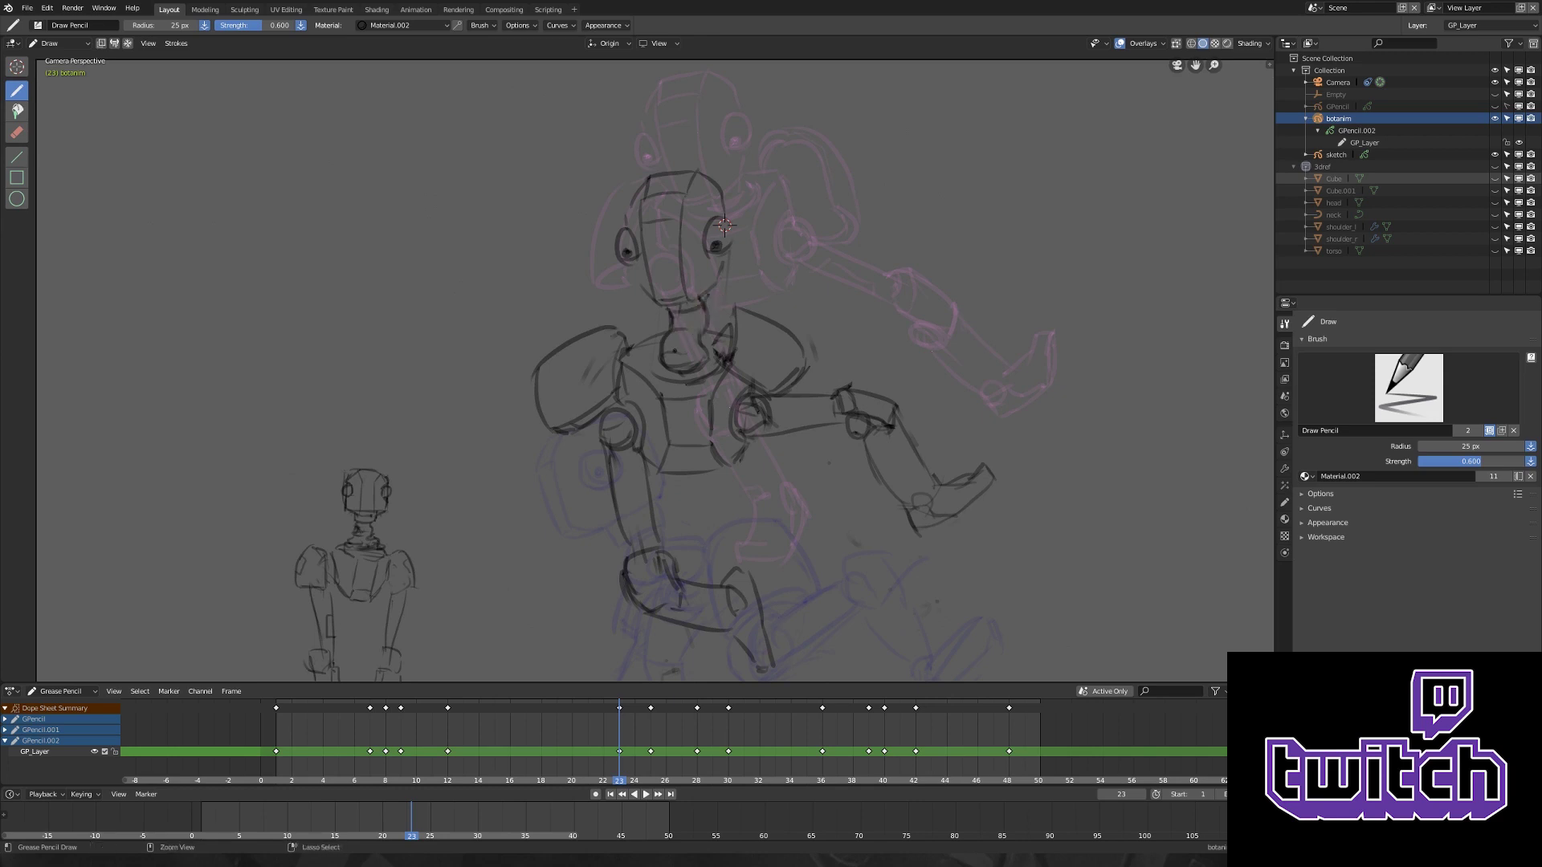
{"action": "scroll", "coordinate": [724, 226], "scroll_direction": "down", "scroll_amount": 4}
{"action": "key", "text": "space"}
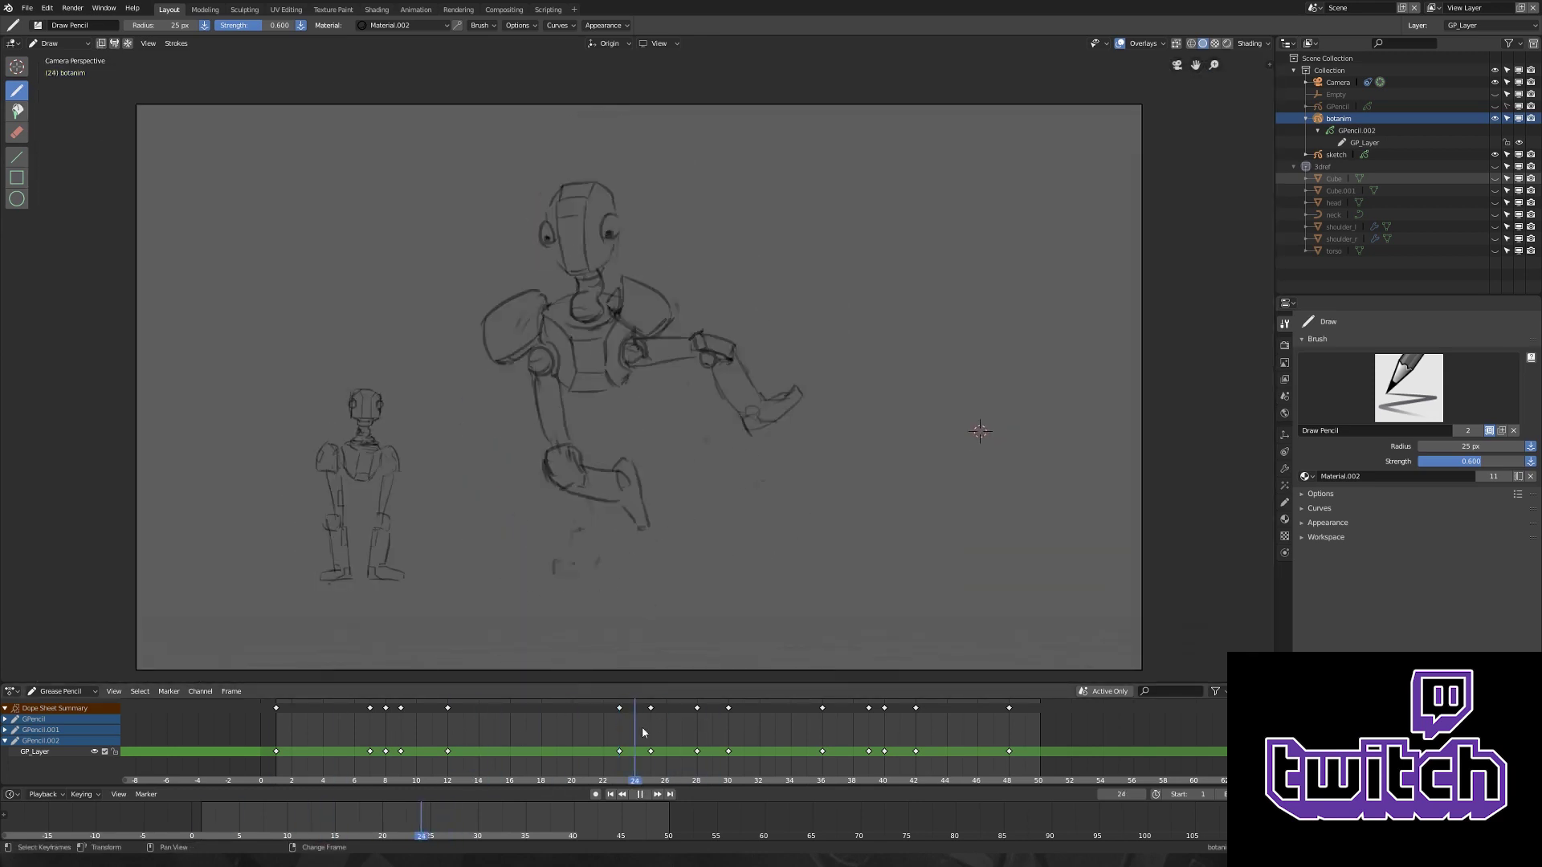
{"action": "key", "text": "Escape"}
- Show the grease pencil layer and onion skinning settings of the botanim object
{"action": "scroll", "coordinate": [810, 335], "scroll_direction": "up", "scroll_amount": 4}
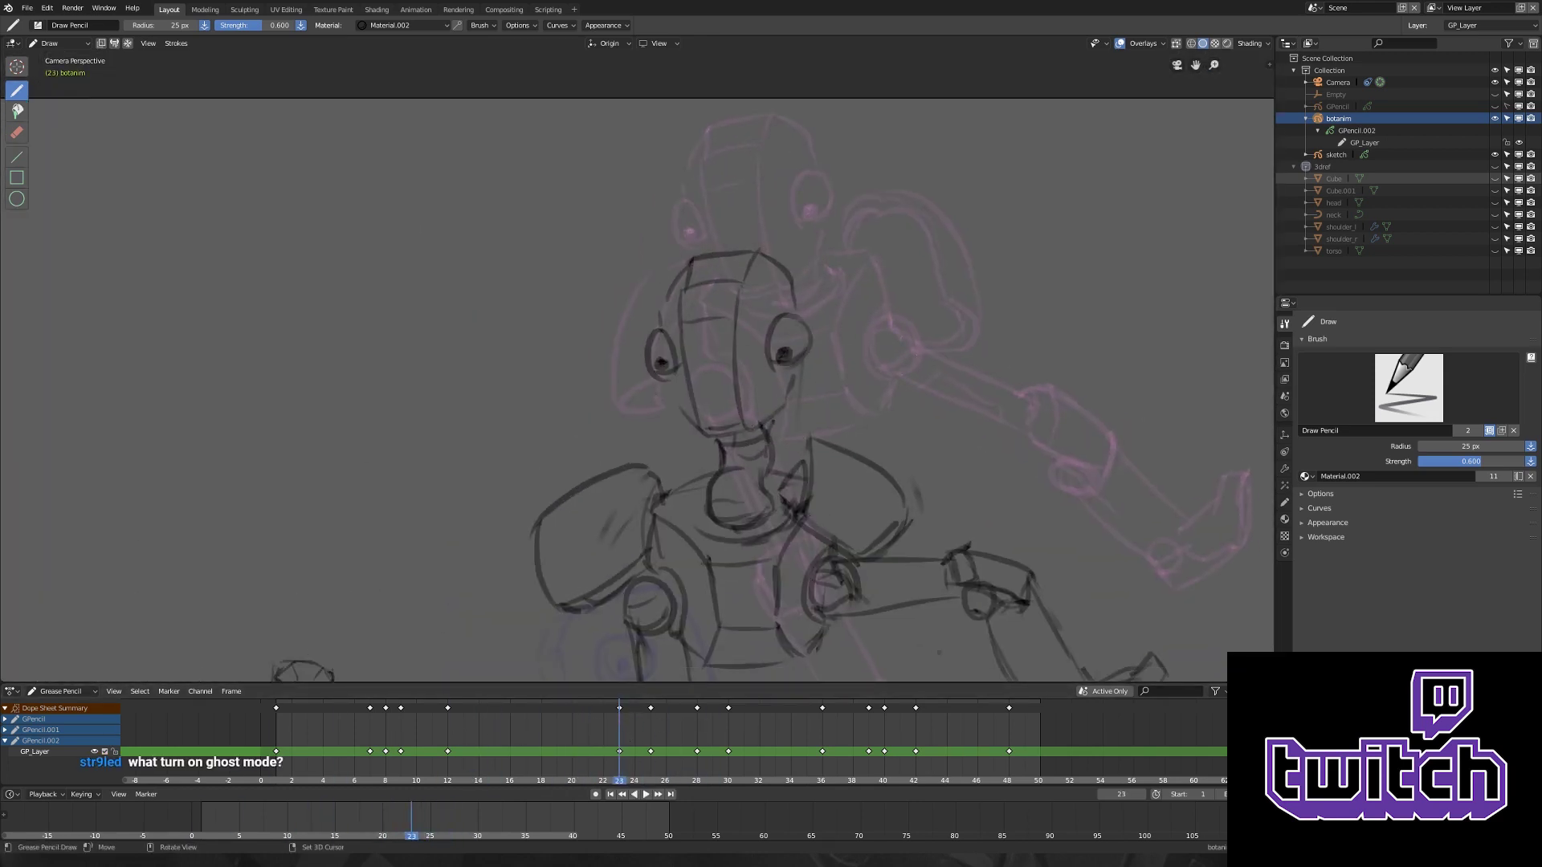
{"action": "scroll", "coordinate": [813, 378], "scroll_direction": "down", "scroll_amount": 6}
{"action": "scroll", "coordinate": [1022, 340], "scroll_direction": "up", "scroll_amount": 2}
{"action": "left_click", "coordinate": [1284, 502]}
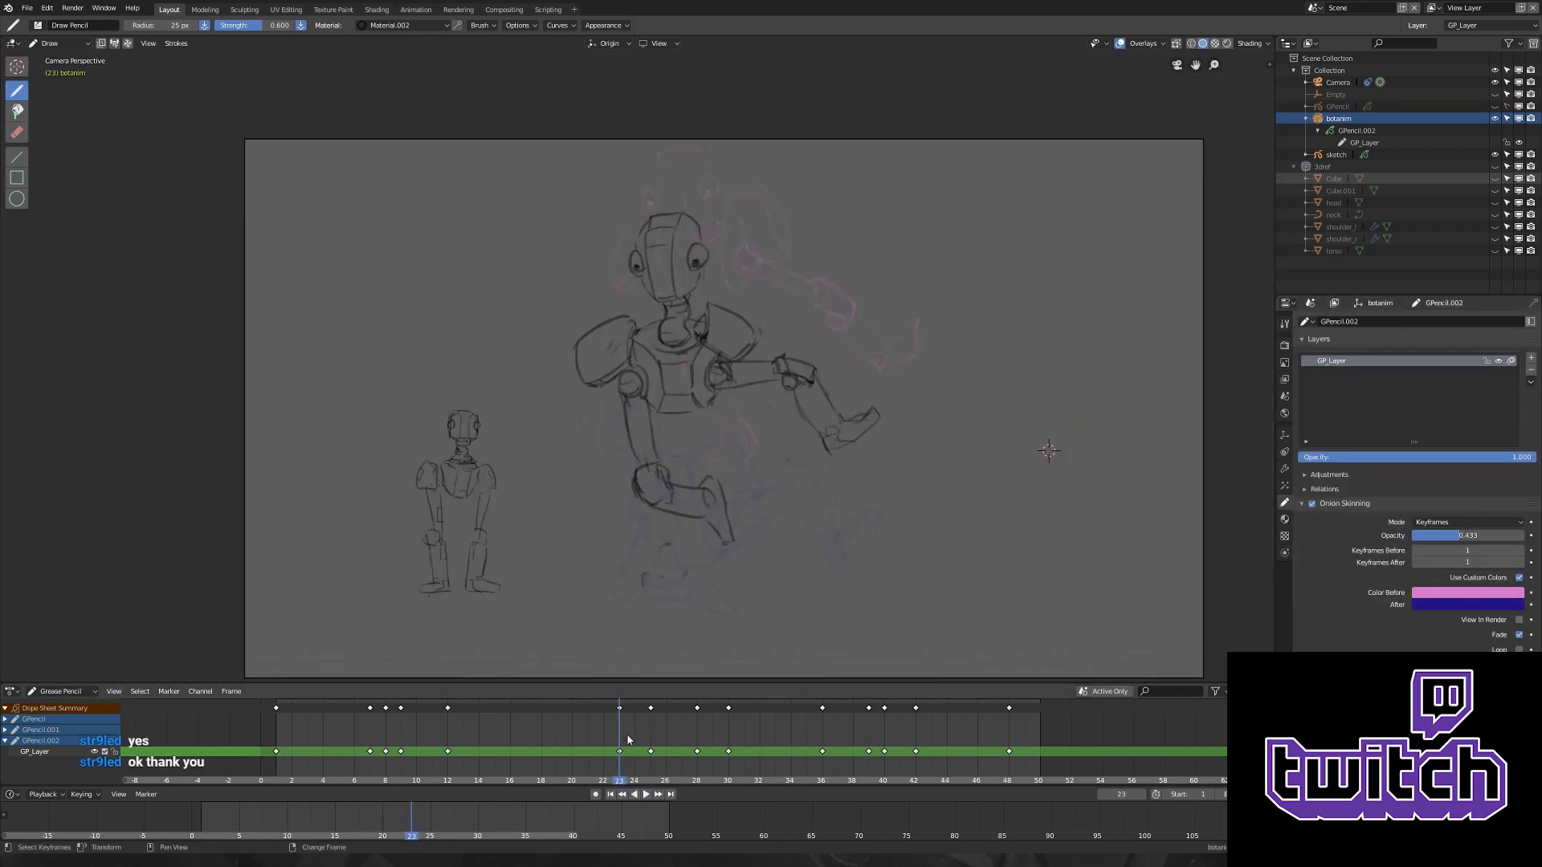
- Rework the eyes and pupils of the head on frame 23 and play the whole animation
{"action": "scroll", "coordinate": [740, 258], "scroll_direction": "up", "scroll_amount": 5}
{"action": "key", "text": "ctrl+Tab"}
{"action": "mouse_move", "coordinate": [793, 273]}
{"action": "left_mouse_down"}
{"action": "mouse_move", "coordinate": [749, 311]}
{"action": "mouse_move", "coordinate": [764, 245]}
{"action": "mouse_move", "coordinate": [754, 315]}
{"action": "mouse_move", "coordinate": [803, 265]}
{"action": "left_mouse_up"}
{"action": "key", "text": "ctrl+Tab"}
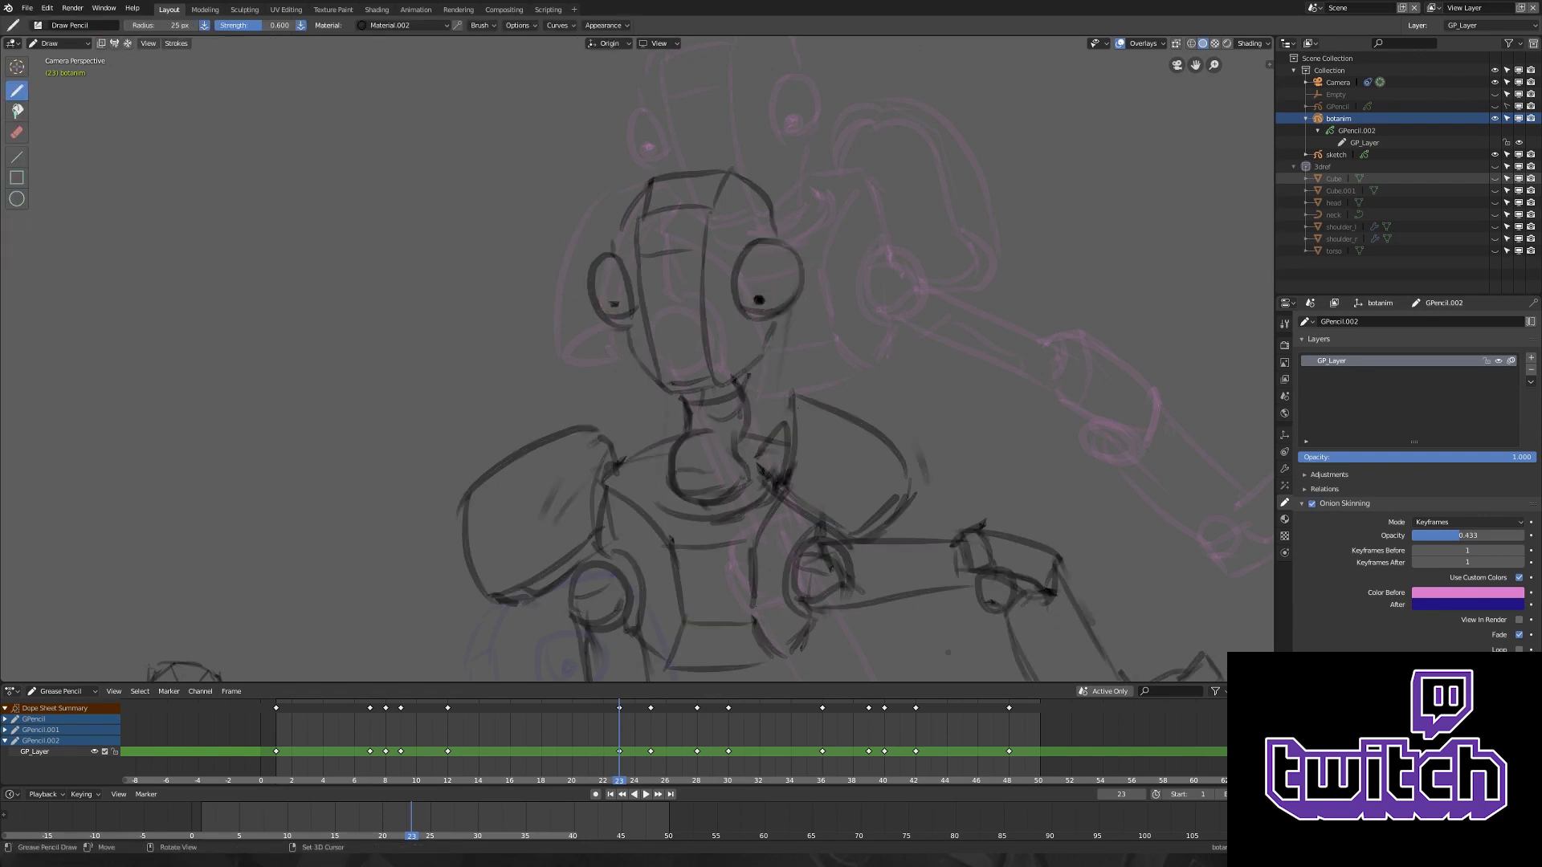
{"action": "key", "text": "Home"}
{"action": "left_click", "coordinate": [641, 795]}
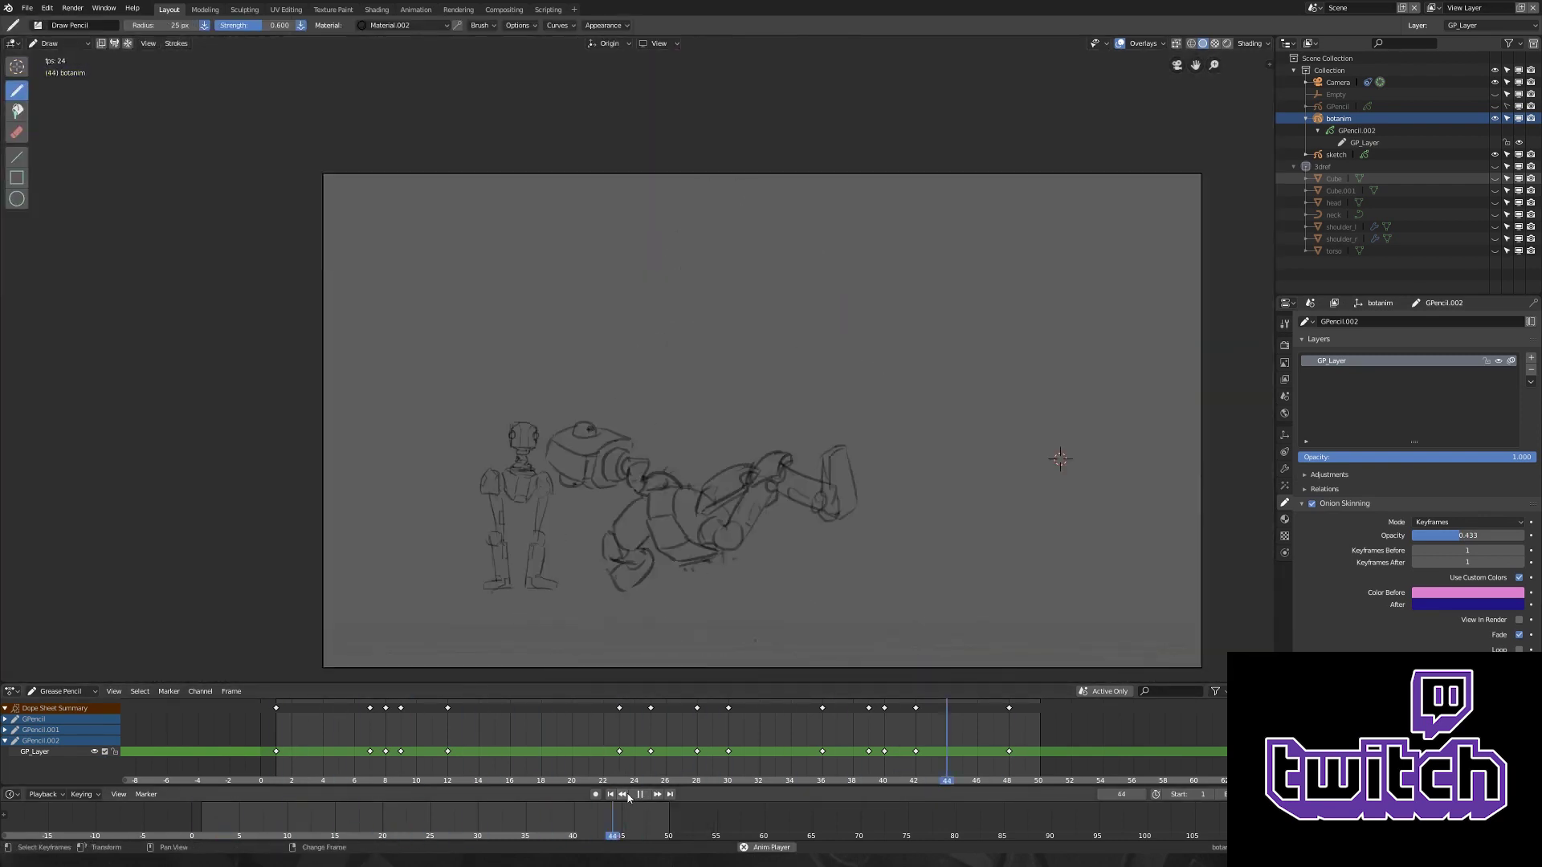
{"action": "key", "text": "Escape"}
- Touch up the eyes of the airborne robot on frame 12 and scrub the surrounding frames
{"action": "scroll", "coordinate": [737, 515], "scroll_direction": "up", "scroll_amount": 2}
{"action": "left_click_drag", "start_coordinate": [619, 735], "coordinate": [447, 711]}
{"action": "scroll", "coordinate": [763, 346], "scroll_direction": "up", "scroll_amount": 3}
{"action": "key", "text": "ctrl+Tab"}
{"action": "left_click", "coordinate": [763, 343]}
{"action": "scroll", "coordinate": [748, 457], "scroll_direction": "down", "scroll_amount": 3}
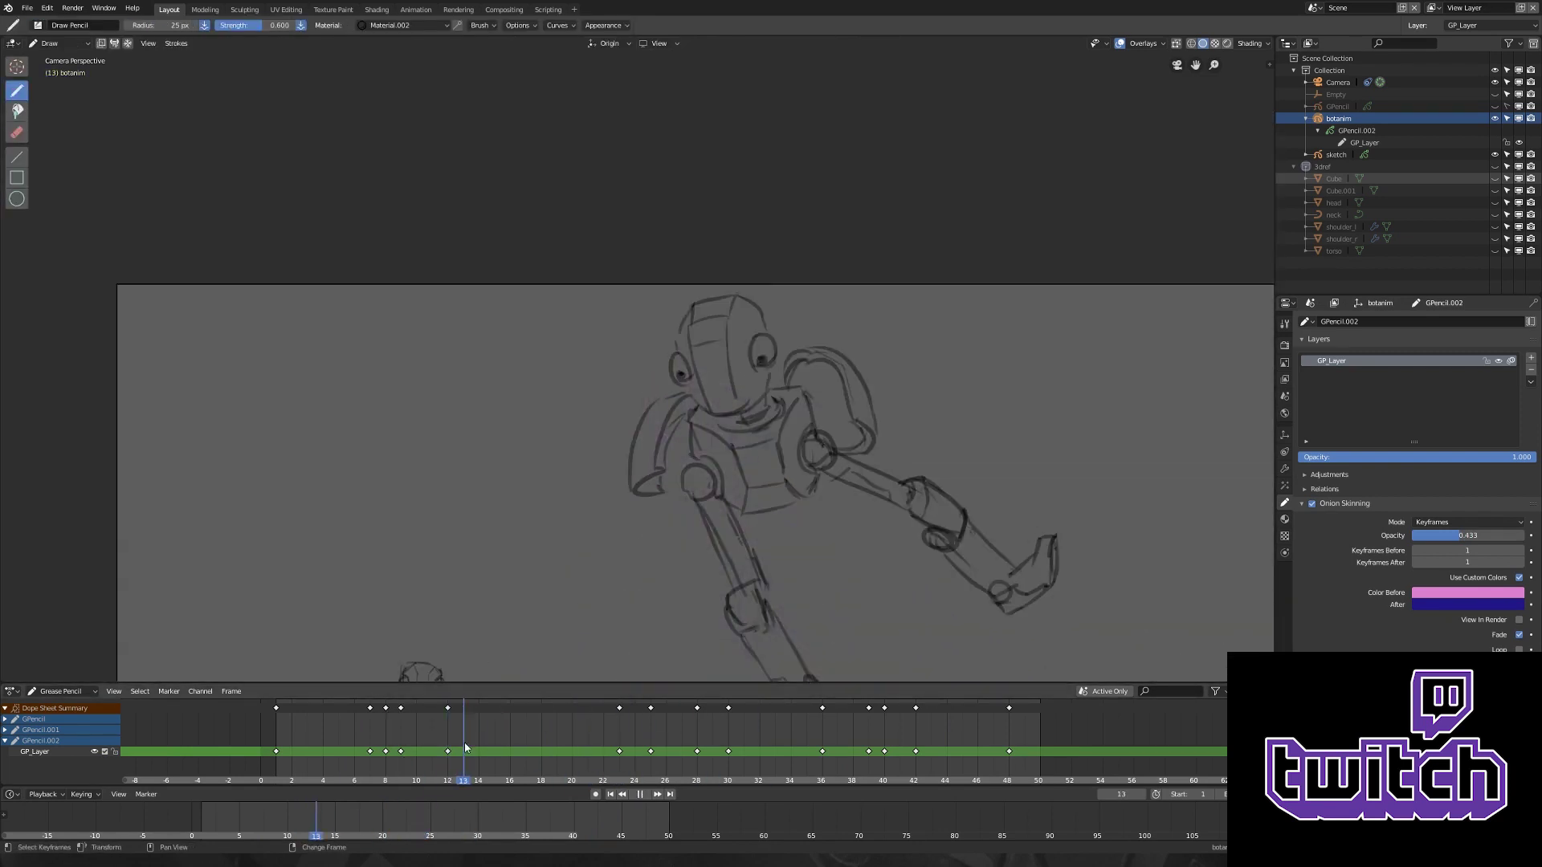
{"action": "scroll", "coordinate": [724, 370], "scroll_direction": "down", "scroll_amount": 1}
{"action": "key", "text": "shift+space"}
{"action": "scroll", "coordinate": [787, 585], "scroll_direction": "down", "scroll_amount": 3}
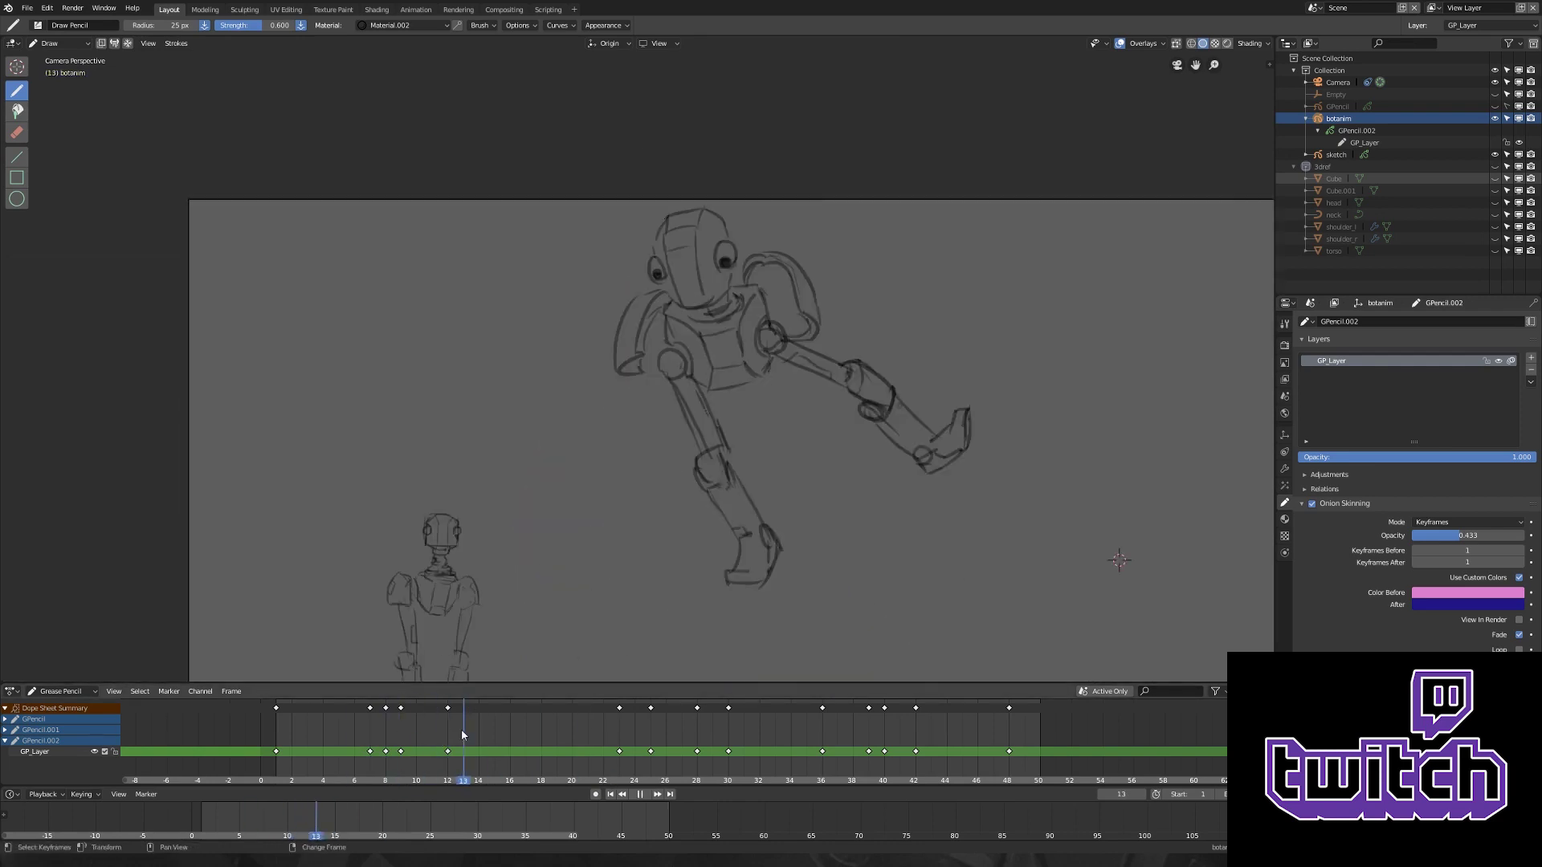
- Darken the pupils of the head lying on the ground on frame 39
{"action": "scroll", "coordinate": [787, 584], "scroll_direction": "up", "scroll_amount": 2}
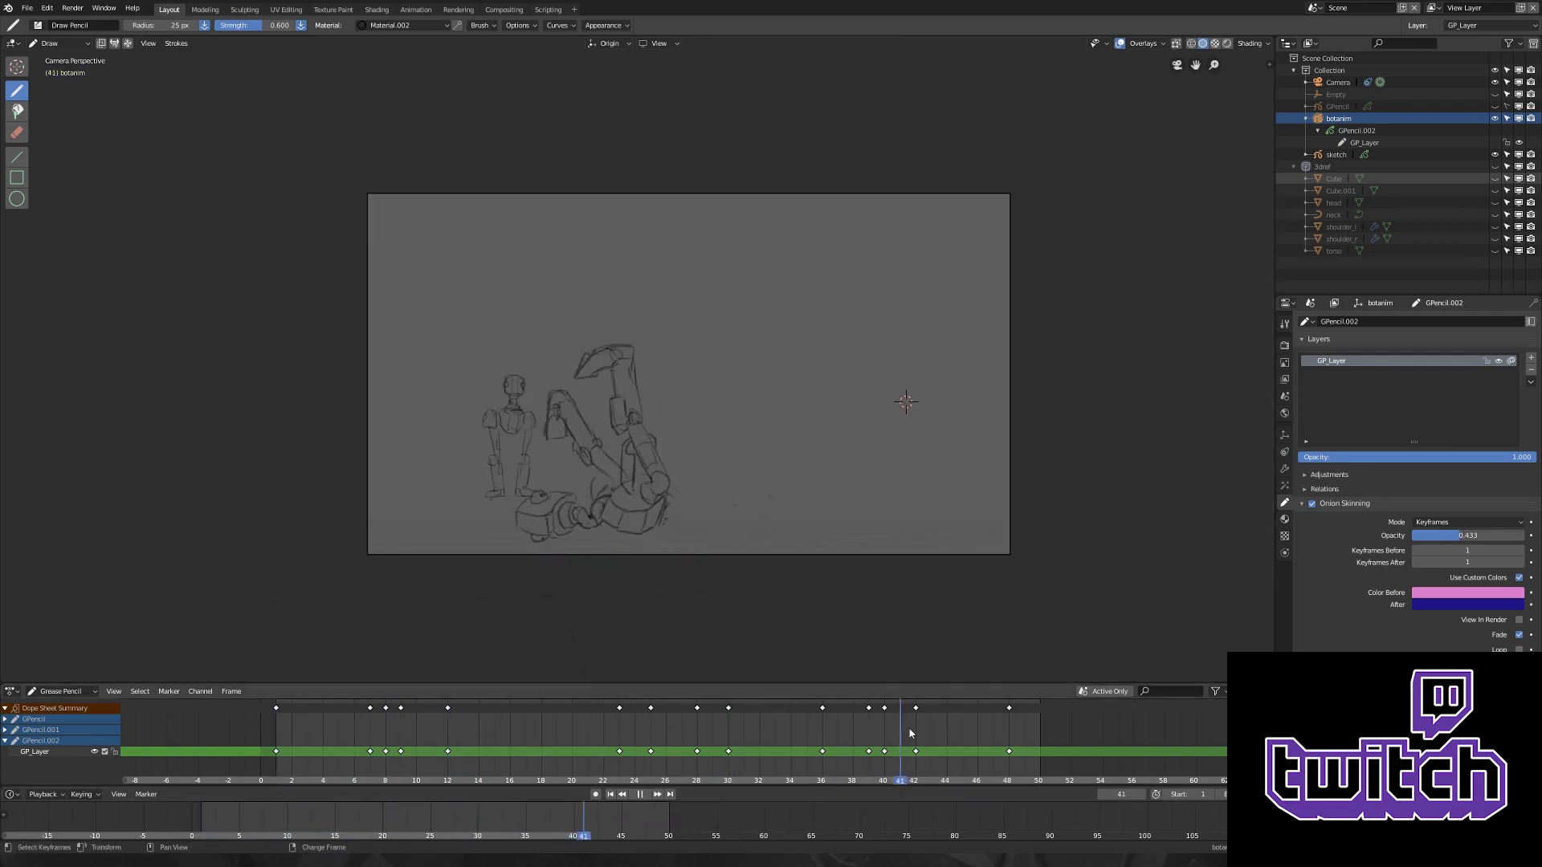
{"action": "key", "text": "shift+space"}
{"action": "scroll", "coordinate": [637, 338], "scroll_direction": "up", "scroll_amount": 6}
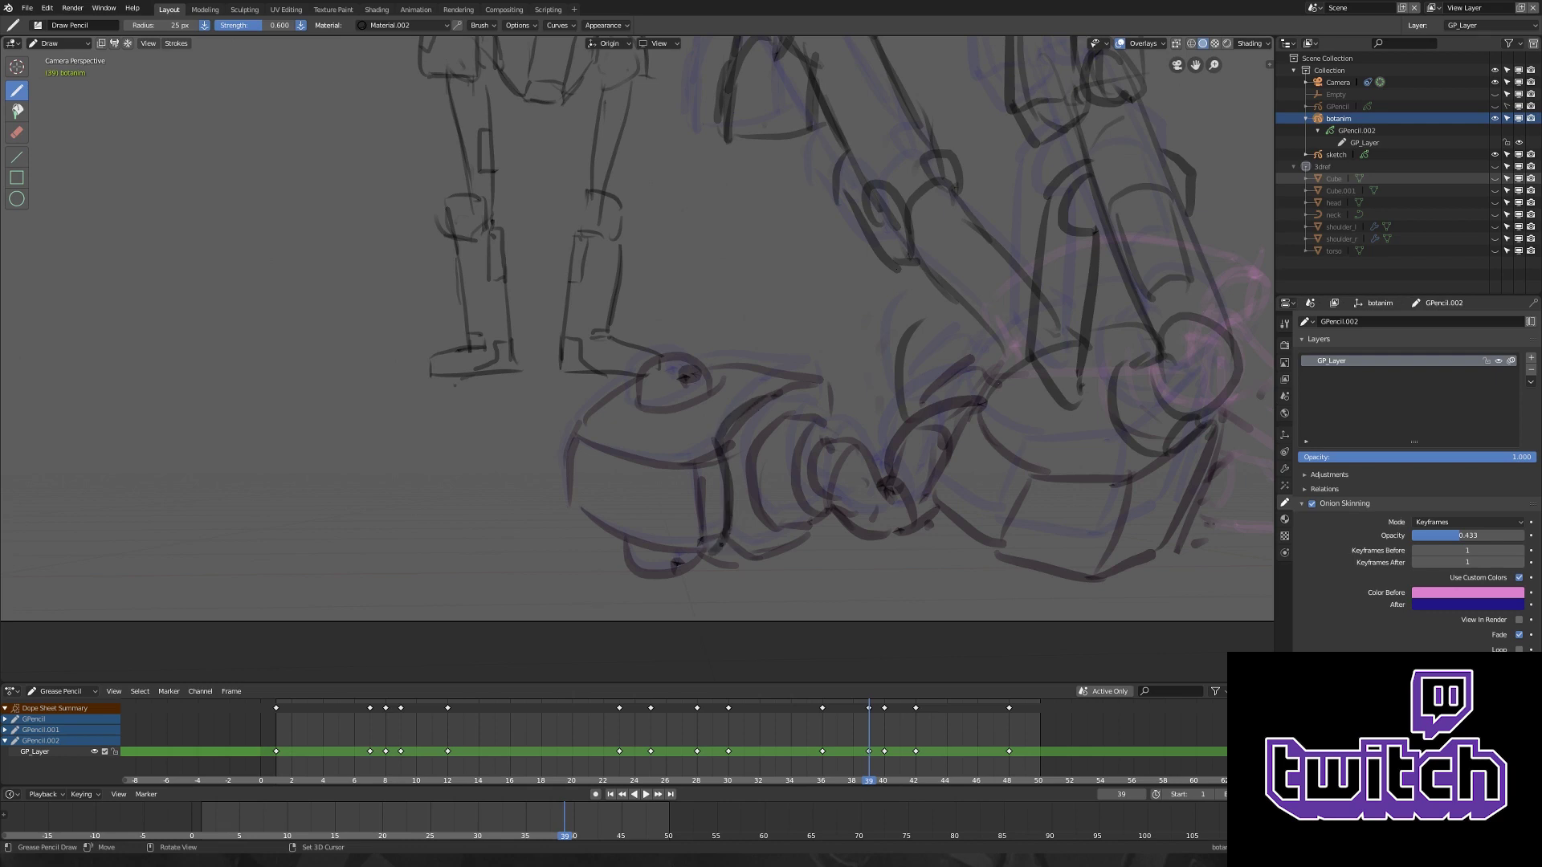
{"action": "scroll", "coordinate": [737, 406], "scroll_direction": "down", "scroll_amount": 6}
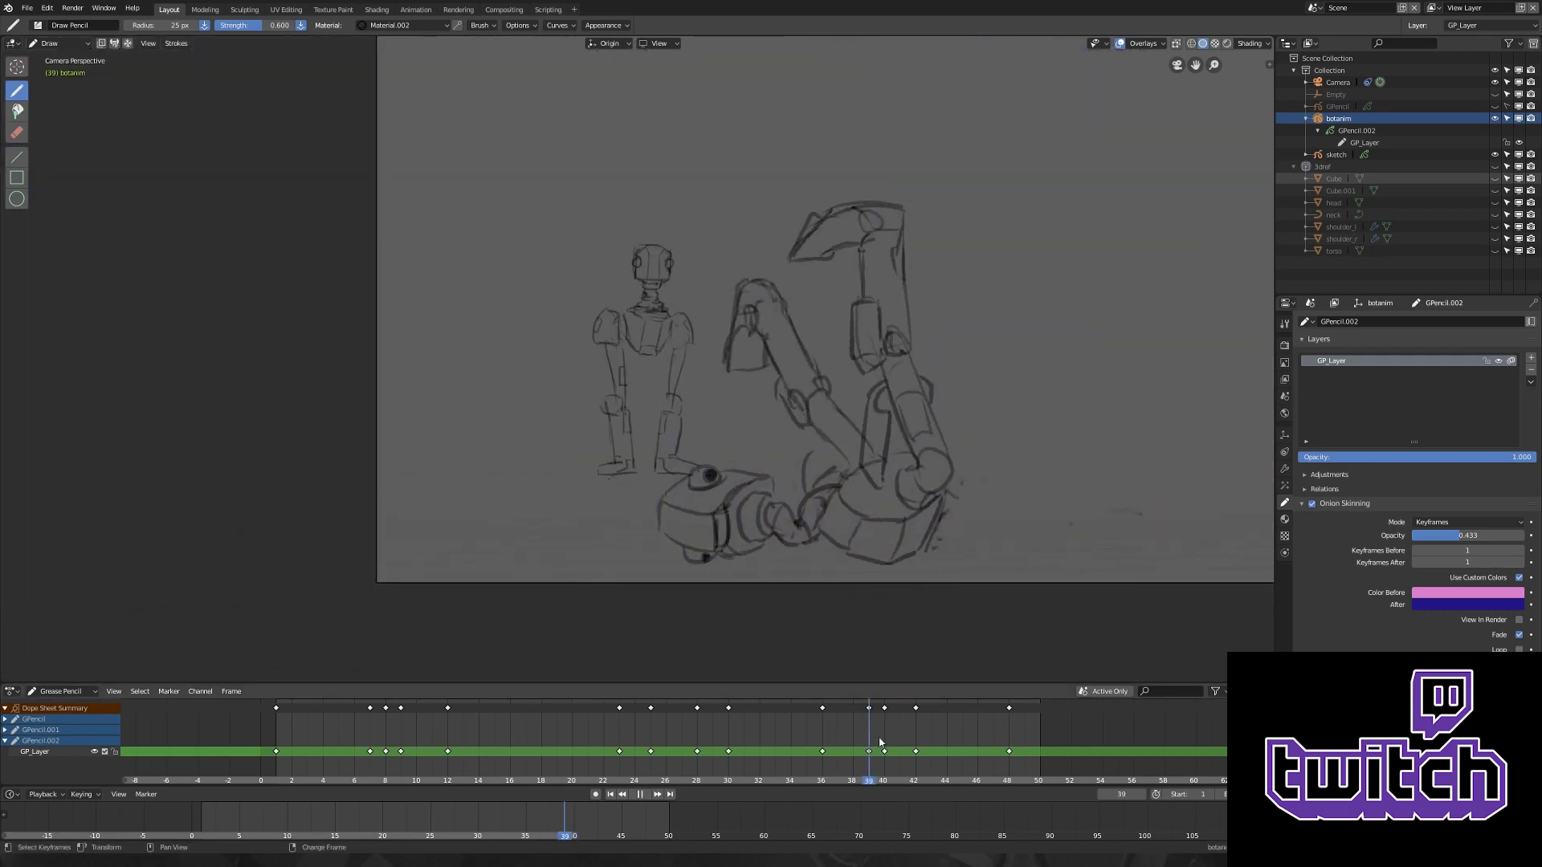
{"action": "key", "text": "Down"}
{"action": "scroll", "coordinate": [818, 416], "scroll_direction": "up", "scroll_amount": 2}
{"action": "scroll", "coordinate": [723, 349], "scroll_direction": "down", "scroll_amount": 3}
- Step back through the crash poses and scrub the opening crouch to review the motion
{"action": "key", "text": "Down"}
{"action": "key", "text": "Down"}
{"action": "key", "text": "Down"}
{"action": "key", "text": "Down"}
{"action": "key", "text": "Down"}
{"action": "key", "text": "space"}
{"action": "scroll", "coordinate": [745, 453], "scroll_direction": "up", "scroll_amount": 2}
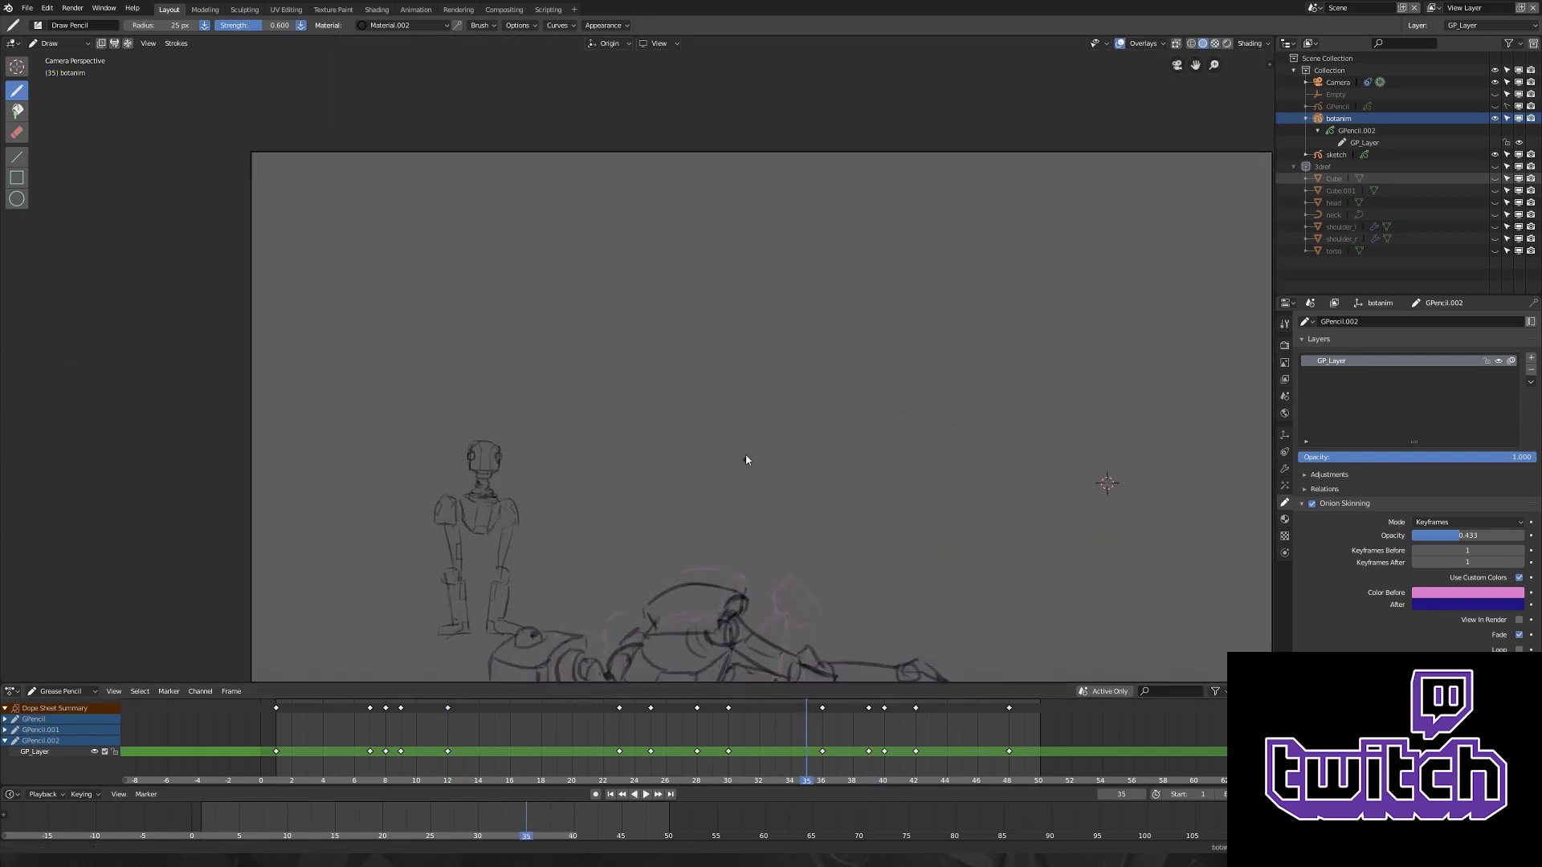
{"action": "scroll", "coordinate": [745, 453], "scroll_direction": "down", "scroll_amount": 3}
{"action": "key", "text": "space"}
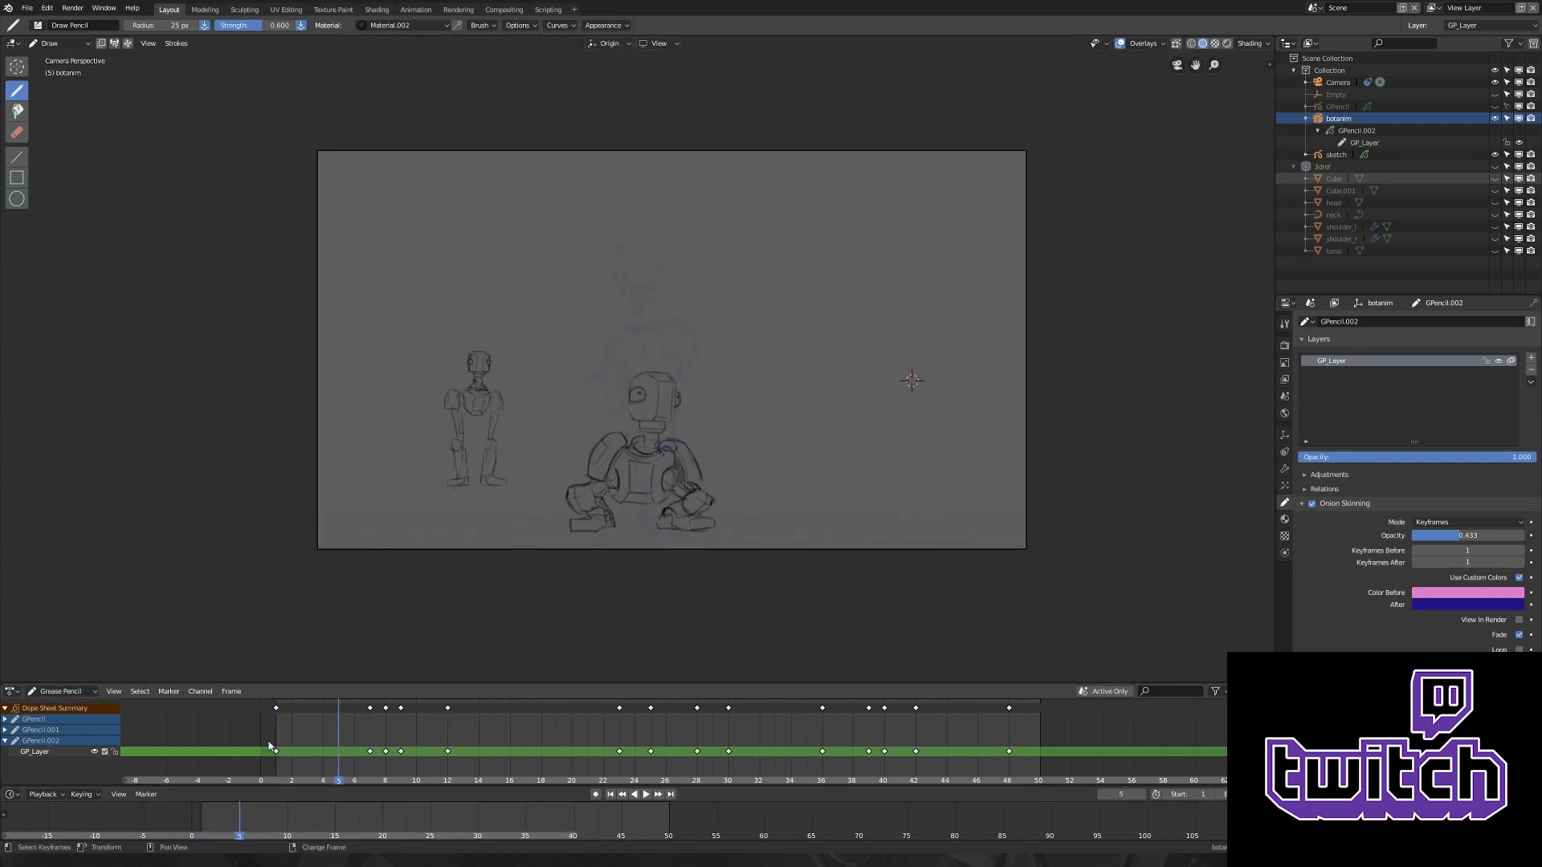
- Add keyframes on frames 4 and 6 for an in-between pose rising out of the opening crouch
{"action": "key", "text": "ctrl+Tab"}
{"action": "scroll", "coordinate": [662, 464], "scroll_direction": "up", "scroll_amount": 3}
{"action": "key", "text": "ctrl+Tab"}
{"action": "key", "text": "Right"}
{"action": "key", "text": "Left"}
{"action": "key", "text": "ctrl+Tab"}
{"action": "left_click", "coordinate": [691, 464]}
- Select the linked leg strokes on frame 6 and rotate the legs into a rising stance
{"action": "key", "text": "Tab"}
{"action": "left_click", "coordinate": [610, 523]}
{"action": "key", "text": "ctrl+l"}
{"action": "key", "text": "r"}
{"action": "left_click", "coordinate": [653, 543]}
{"action": "left_click", "coordinate": [691, 486]}
{"action": "left_click", "coordinate": [675, 533]}
{"action": "key", "text": "ctrl+l"}
- Select the head and torso strokes on frame 6 and move and rotate the upper body above the legs
{"action": "left_click_drag", "start_coordinate": [486, 172], "coordinate": [761, 442]}
{"action": "key", "text": "g"}
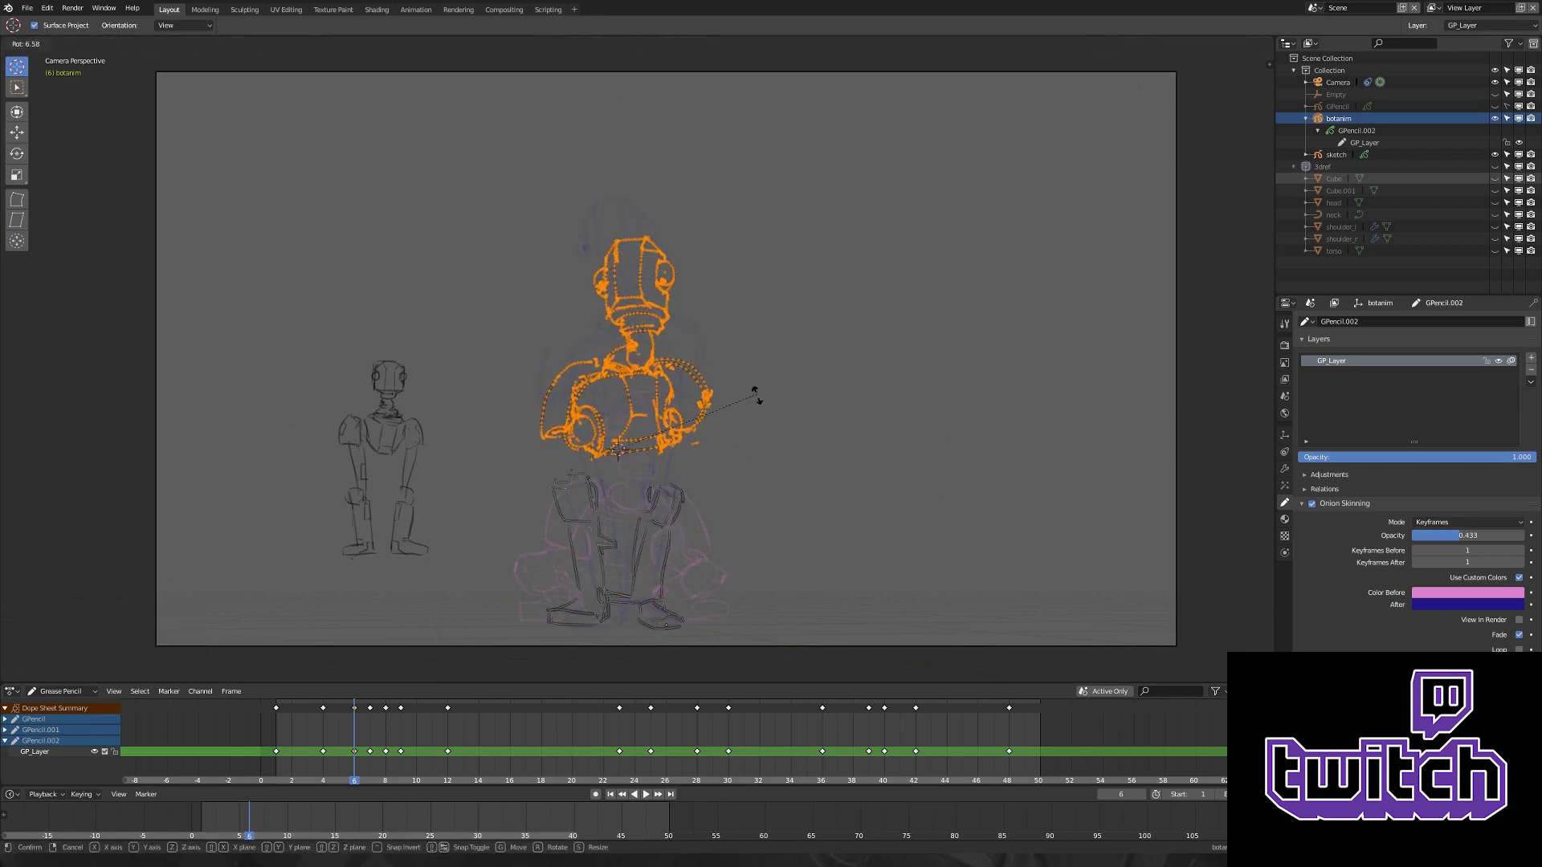
{"action": "left_click", "coordinate": [745, 408]}
- Clean up overlapping strokes on frame 6 and draw the thighs joining torso and knees, comparing with the adjacent frames
{"action": "key", "text": "Tab"}
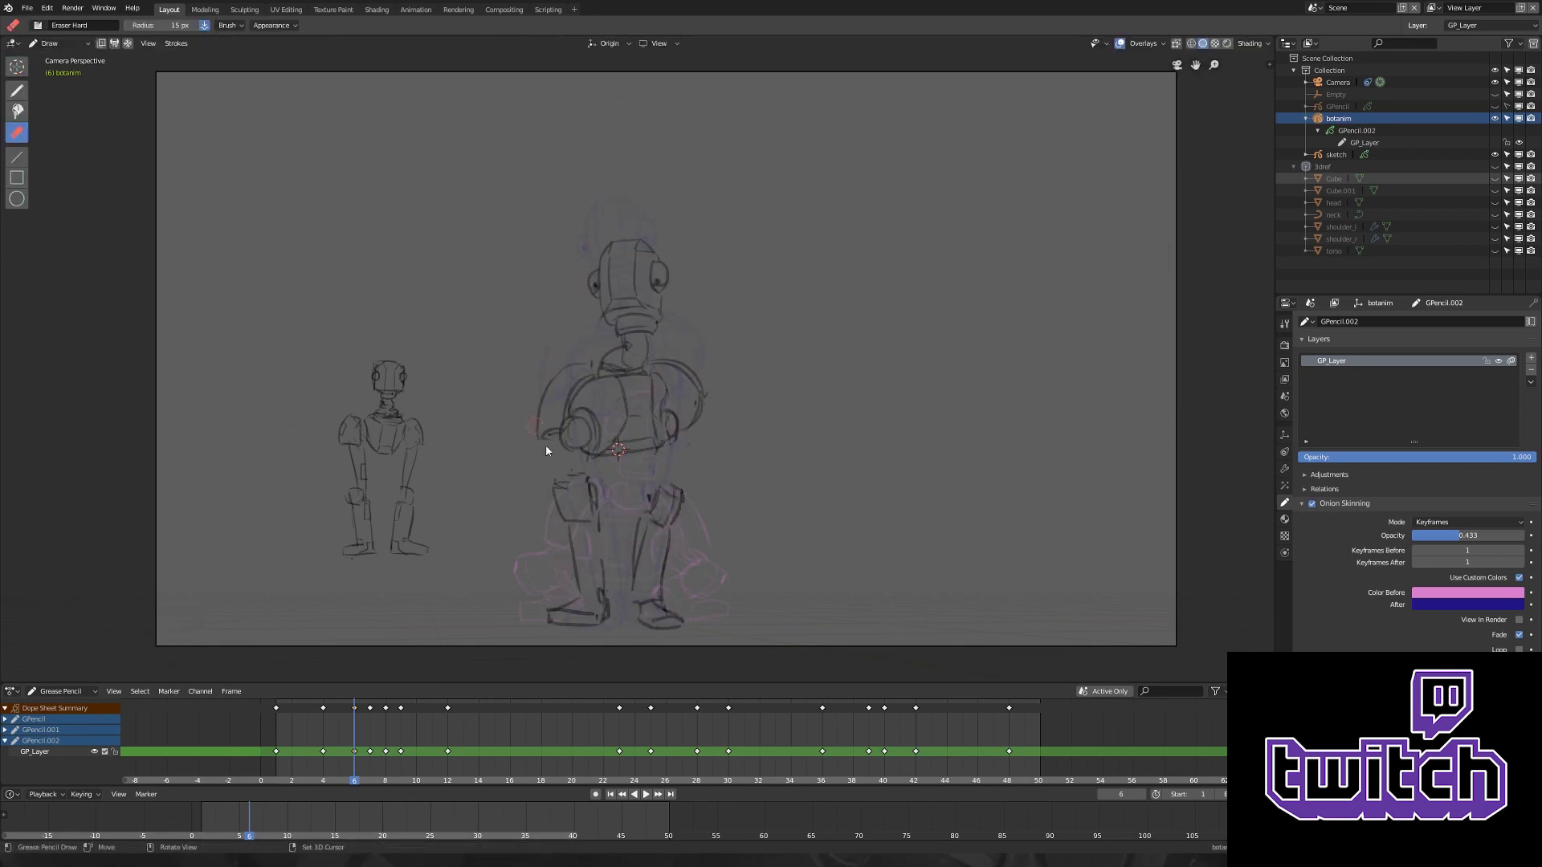
{"action": "key", "text": "Right"}
{"action": "key", "text": "Left"}
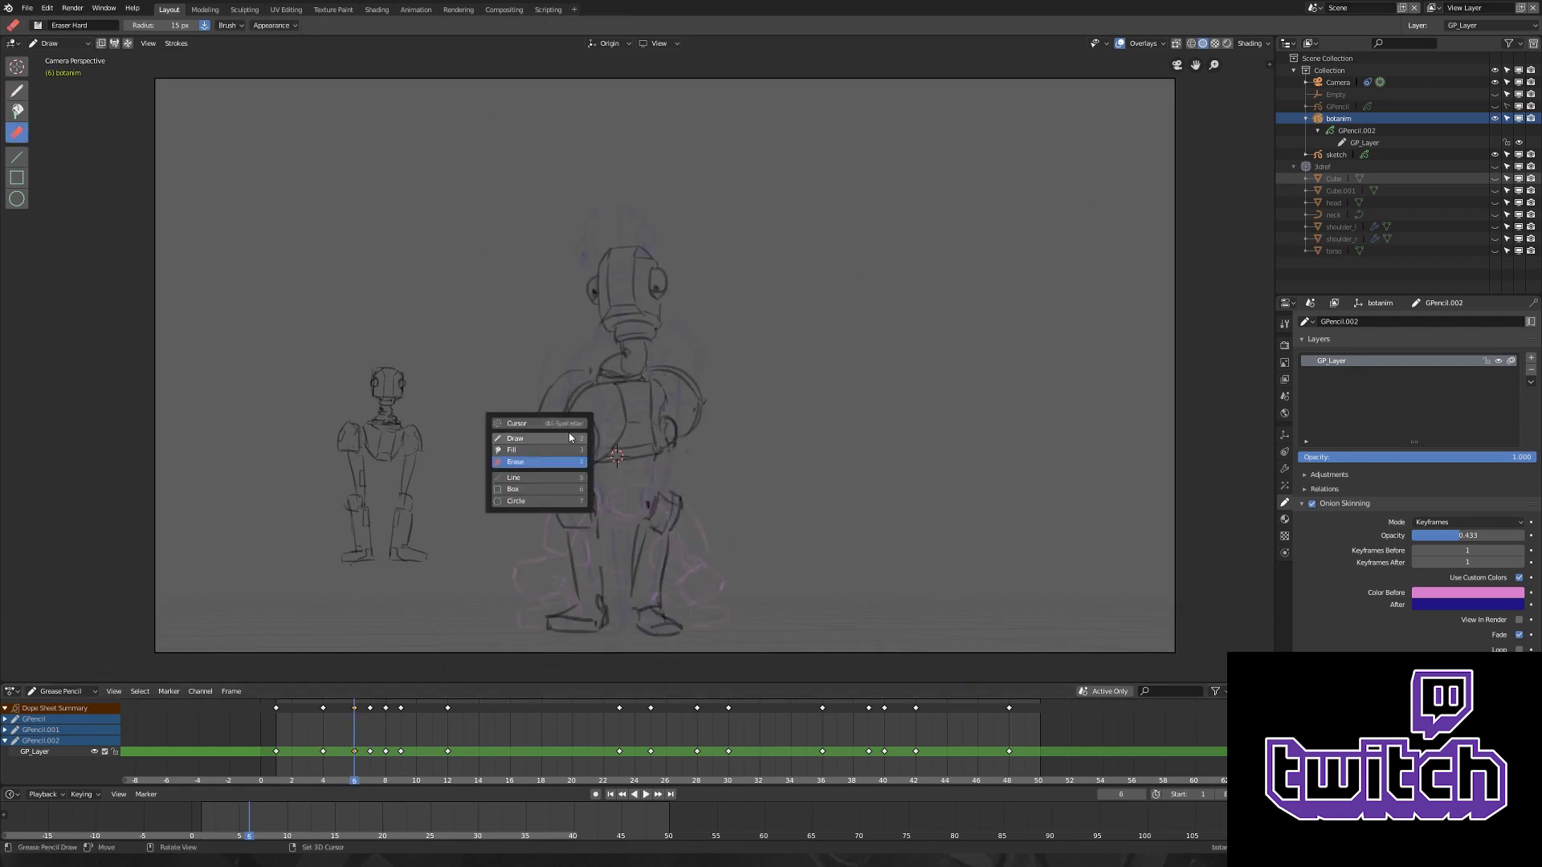
{"action": "key", "text": "d"}
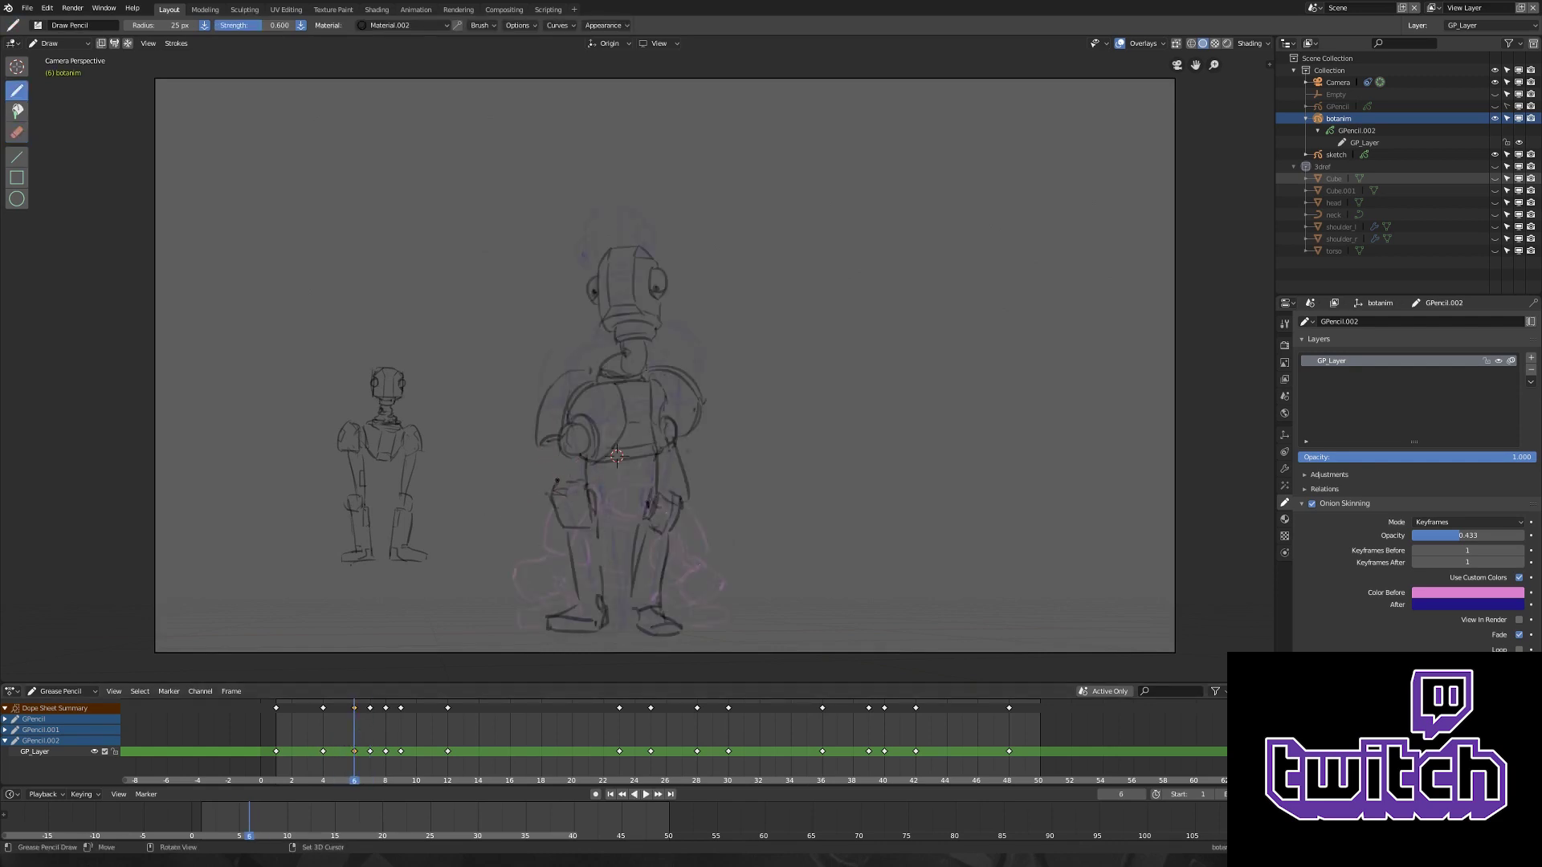
{"action": "middle_click_drag", "start_coordinate": [655, 478], "coordinate": [655, 514], "text": "ctrl"}
{"action": "key", "text": "Right"}
{"action": "key", "text": "Left"}
{"action": "key", "text": "Right"}
{"action": "key", "text": "Left"}
{"action": "mouse_move", "coordinate": [630, 476]}
{"action": "middle_mouse_down", "text": "ctrl"}
{"action": "mouse_move", "coordinate": [633, 407]}
{"action": "mouse_move", "coordinate": [734, 414]}
{"action": "middle_mouse_up", "text": "ctrl"}
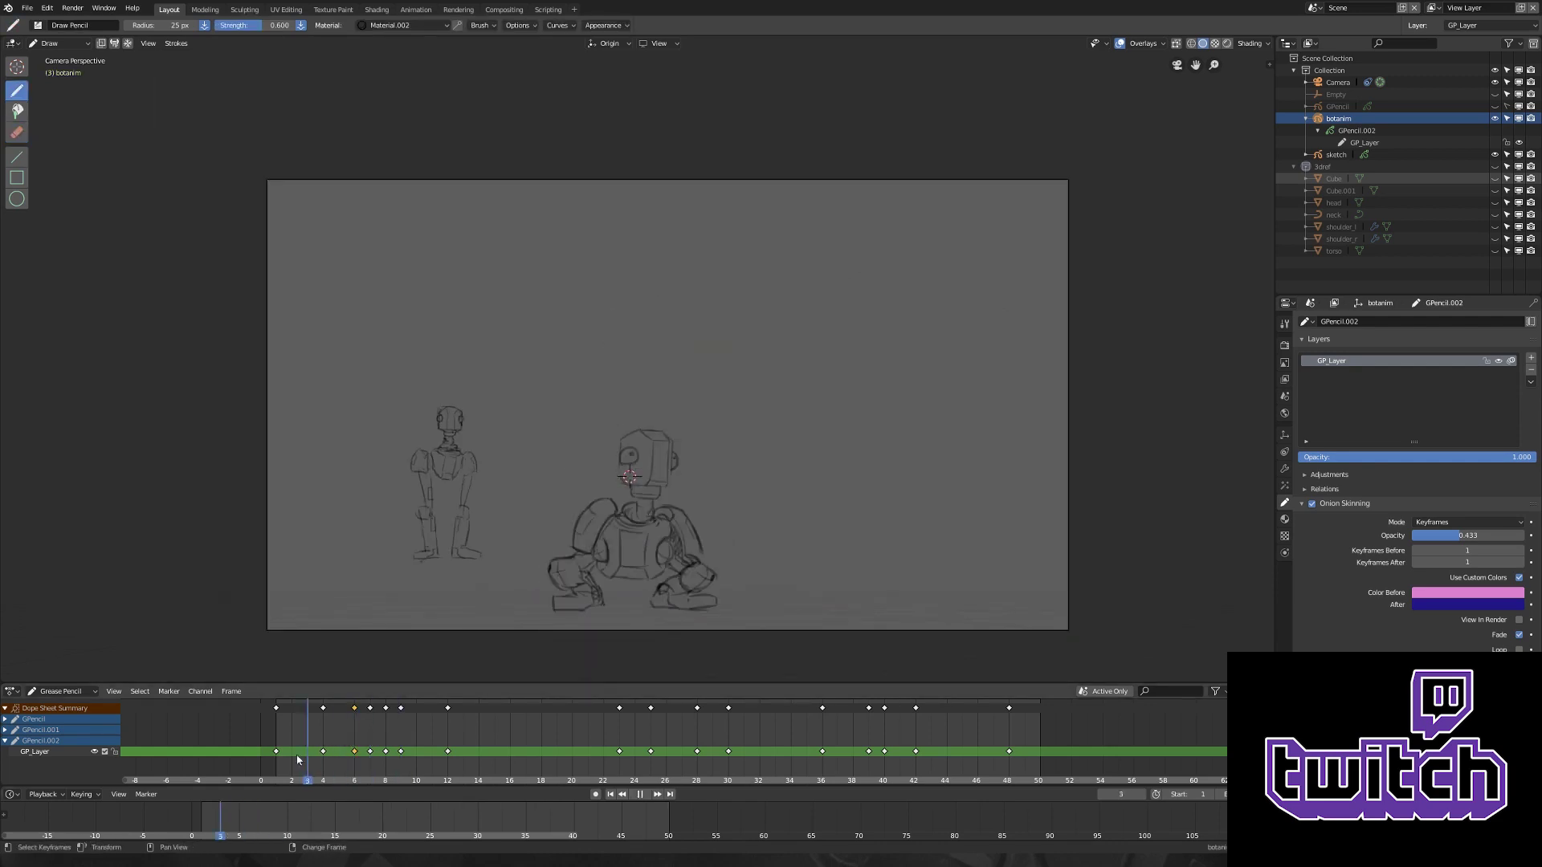
- Scrub and play the take-off to check the rising in-between on frame 6
{"action": "key", "text": "Tab"}
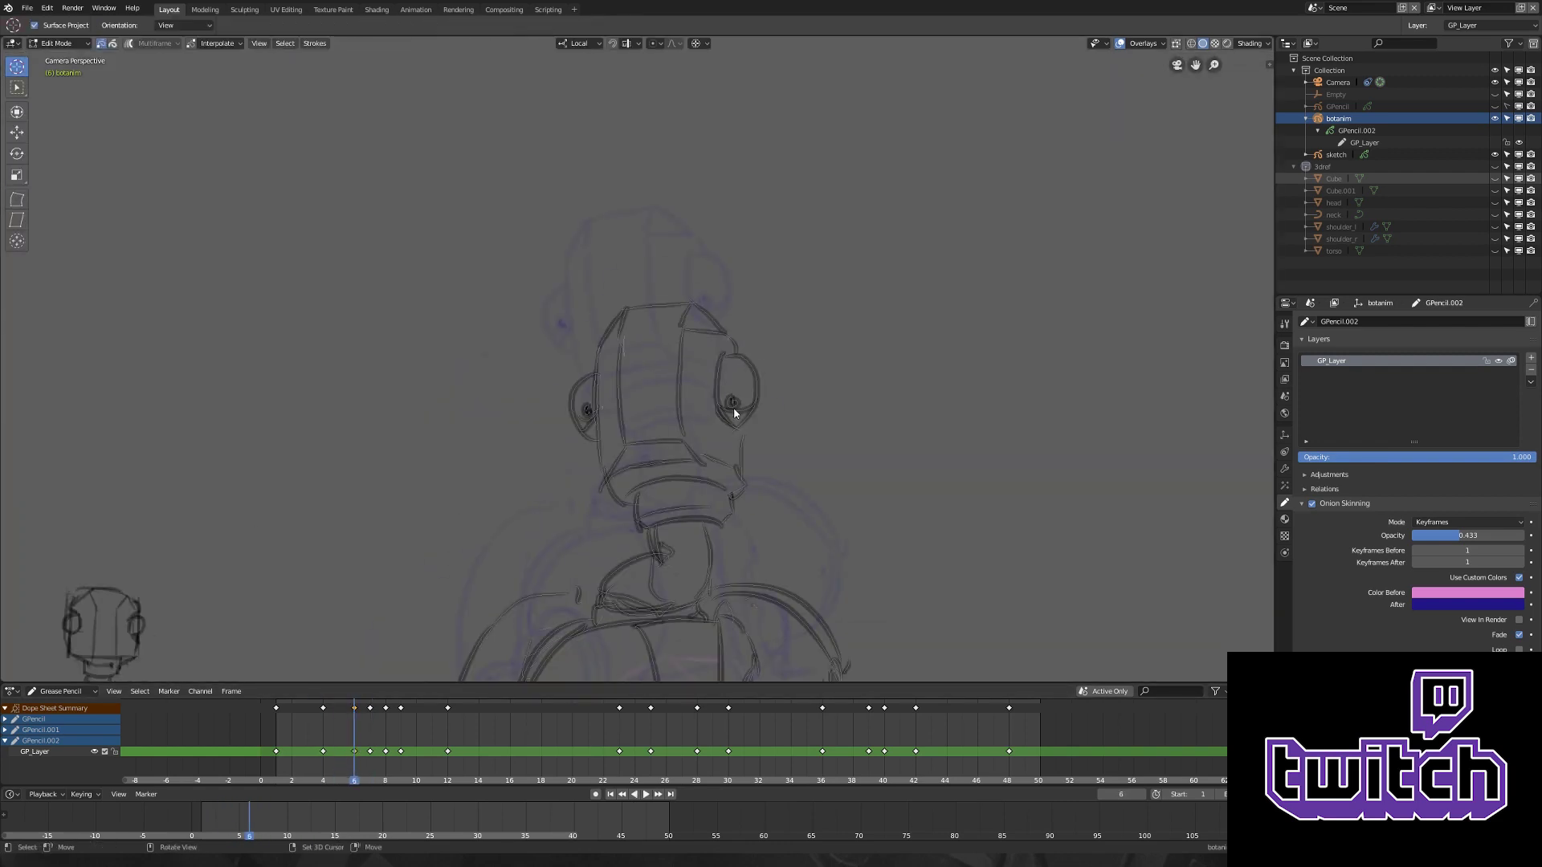
{"action": "key", "text": "shift+Left"}
{"action": "key", "text": "Tab"}
{"action": "key", "text": "Home"}
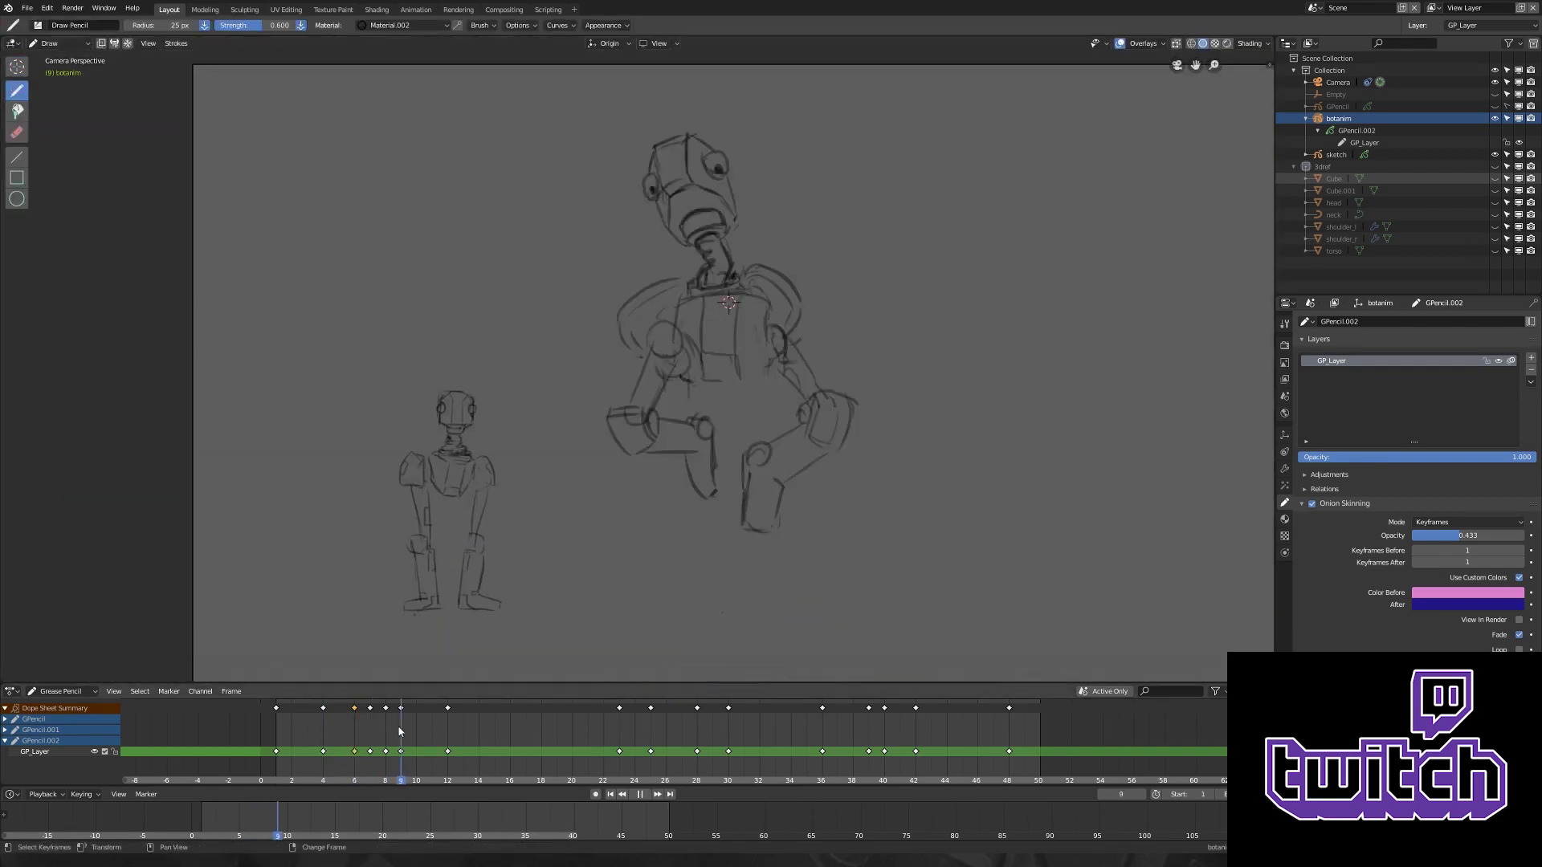
{"action": "middle_click_drag", "start_coordinate": [745, 599], "coordinate": [642, 545], "text": "shift"}
{"action": "left_click", "coordinate": [645, 795]}
{"action": "left_click_drag", "start_coordinate": [474, 745], "coordinate": [354, 727]}
{"action": "key", "text": "space"}
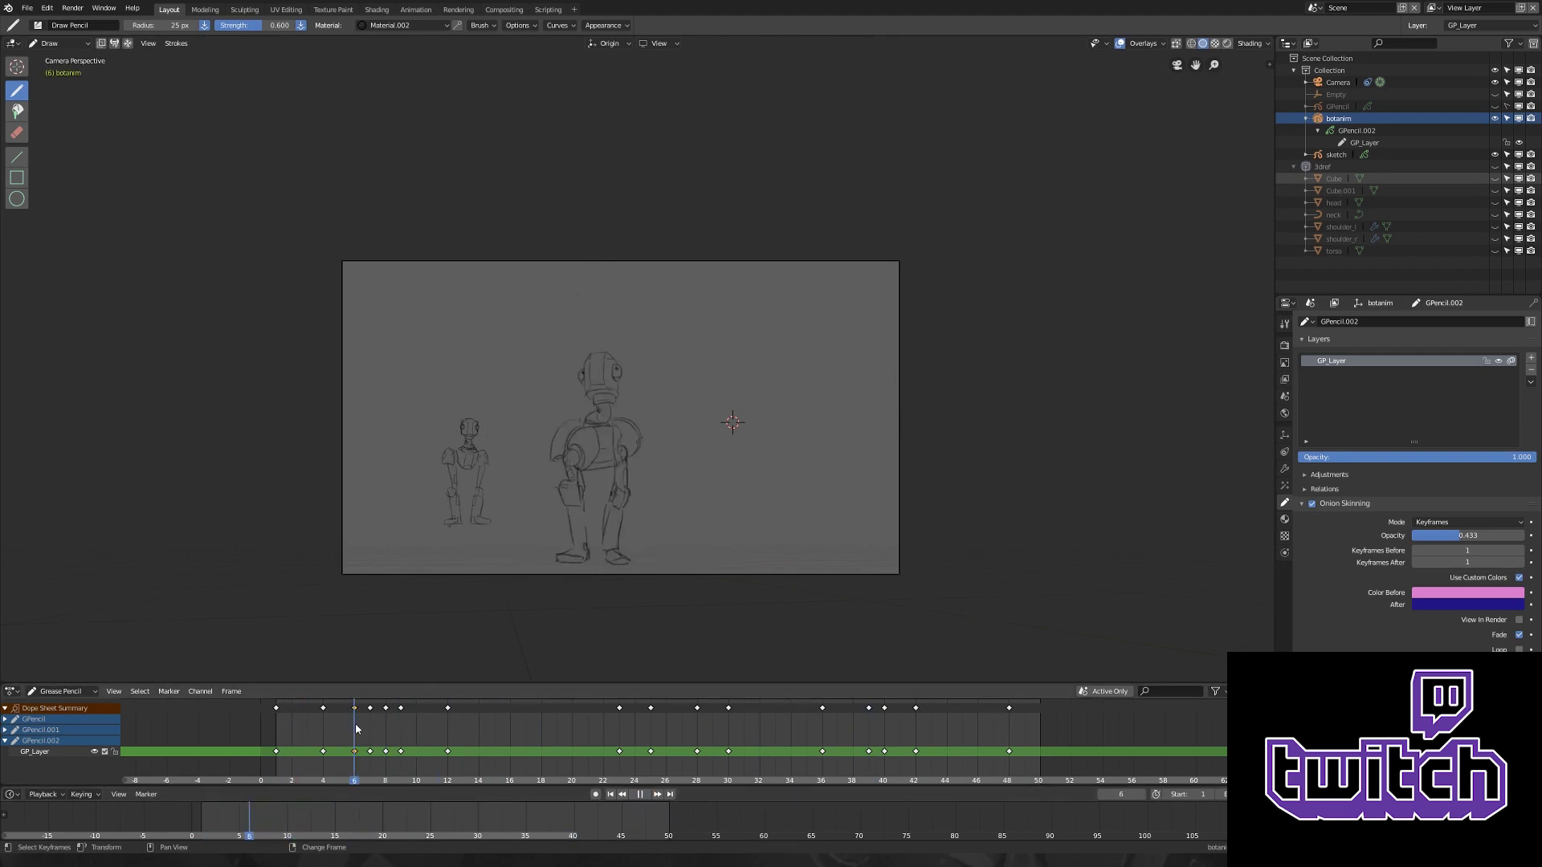
- Move the head on frame 6 down closer to the torso to shorten the neck
{"action": "scroll", "coordinate": [638, 356], "scroll_direction": "up", "scroll_amount": 4}
{"action": "key", "text": "Tab"}
{"action": "key", "text": "g"}
{"action": "key", "text": "Escape"}
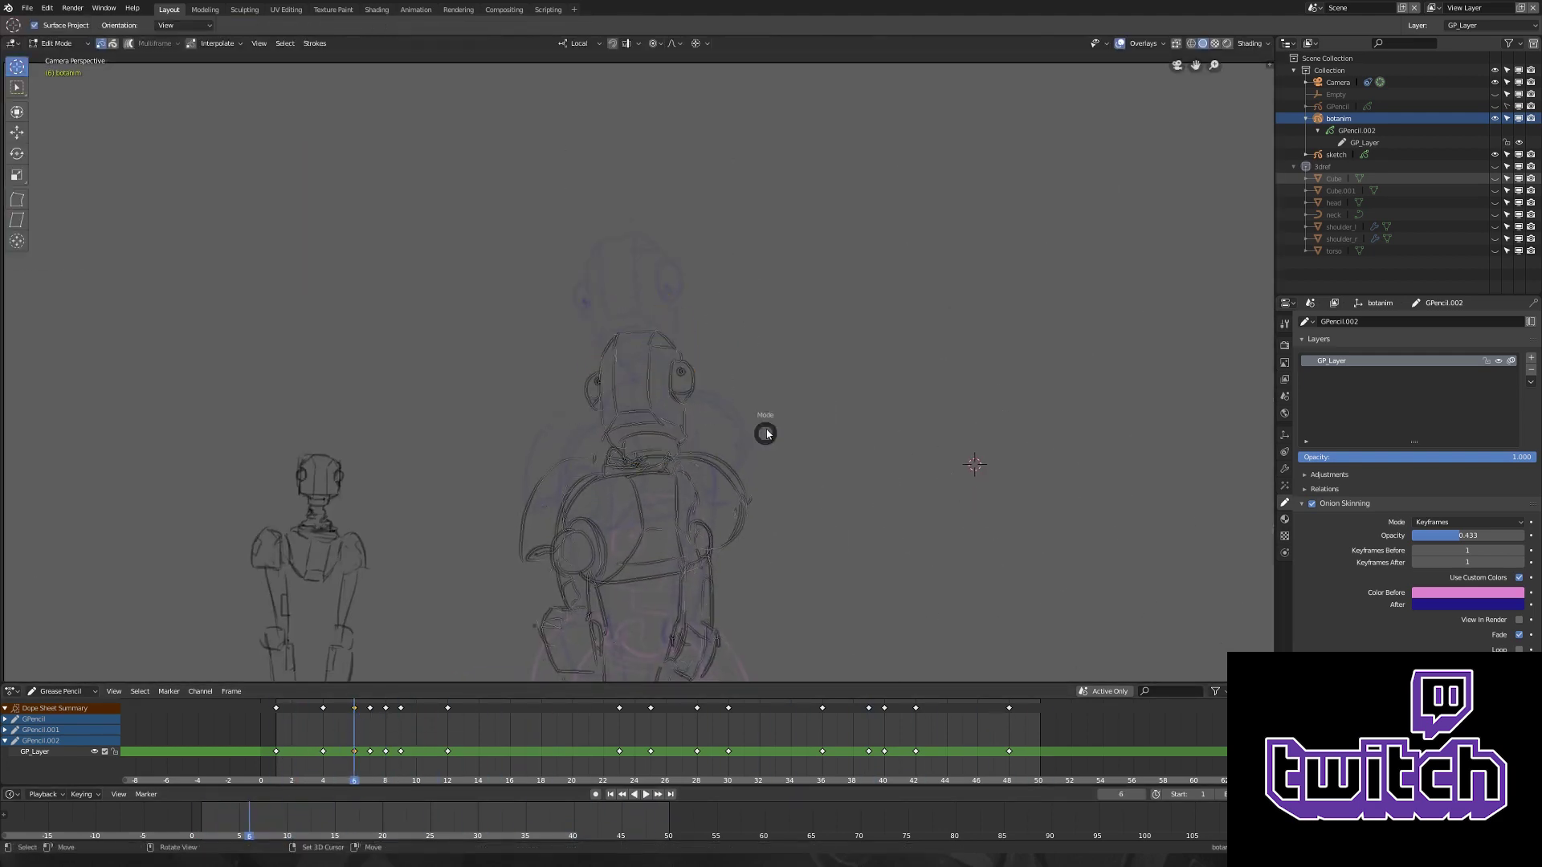
{"action": "key", "text": "Tab"}
- Draw two antennae on the crouching robot's head on frames 1 and 4 and check the start of the animation
{"action": "key", "text": "Home"}
{"action": "key", "text": "shift+Left"}
{"action": "middle_click_drag", "start_coordinate": [820, 308], "coordinate": [792, 346], "text": "shift"}
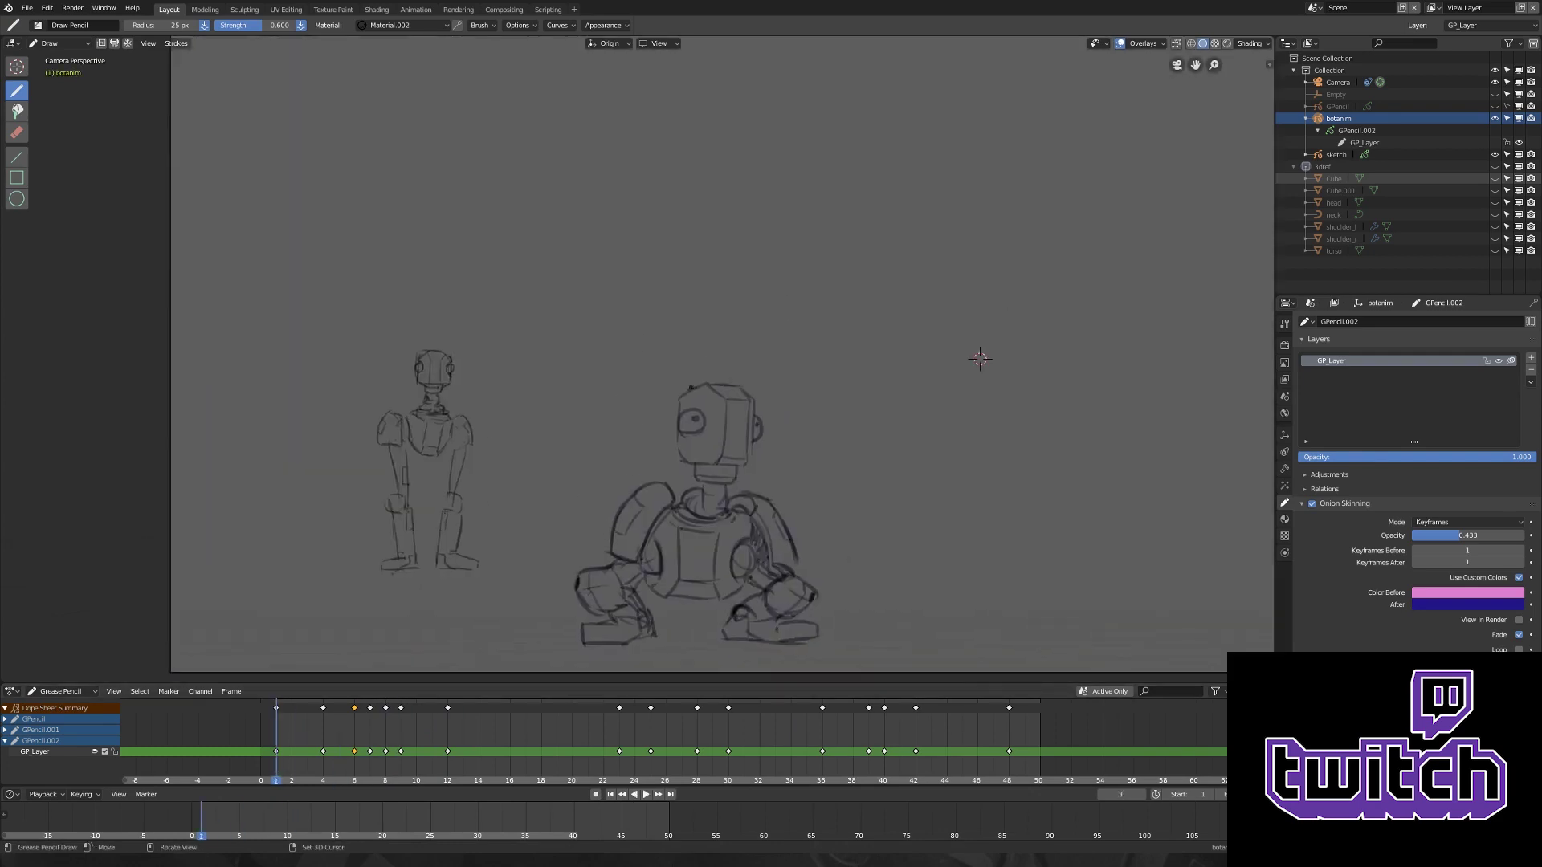
{"action": "left_click", "coordinate": [275, 722]}
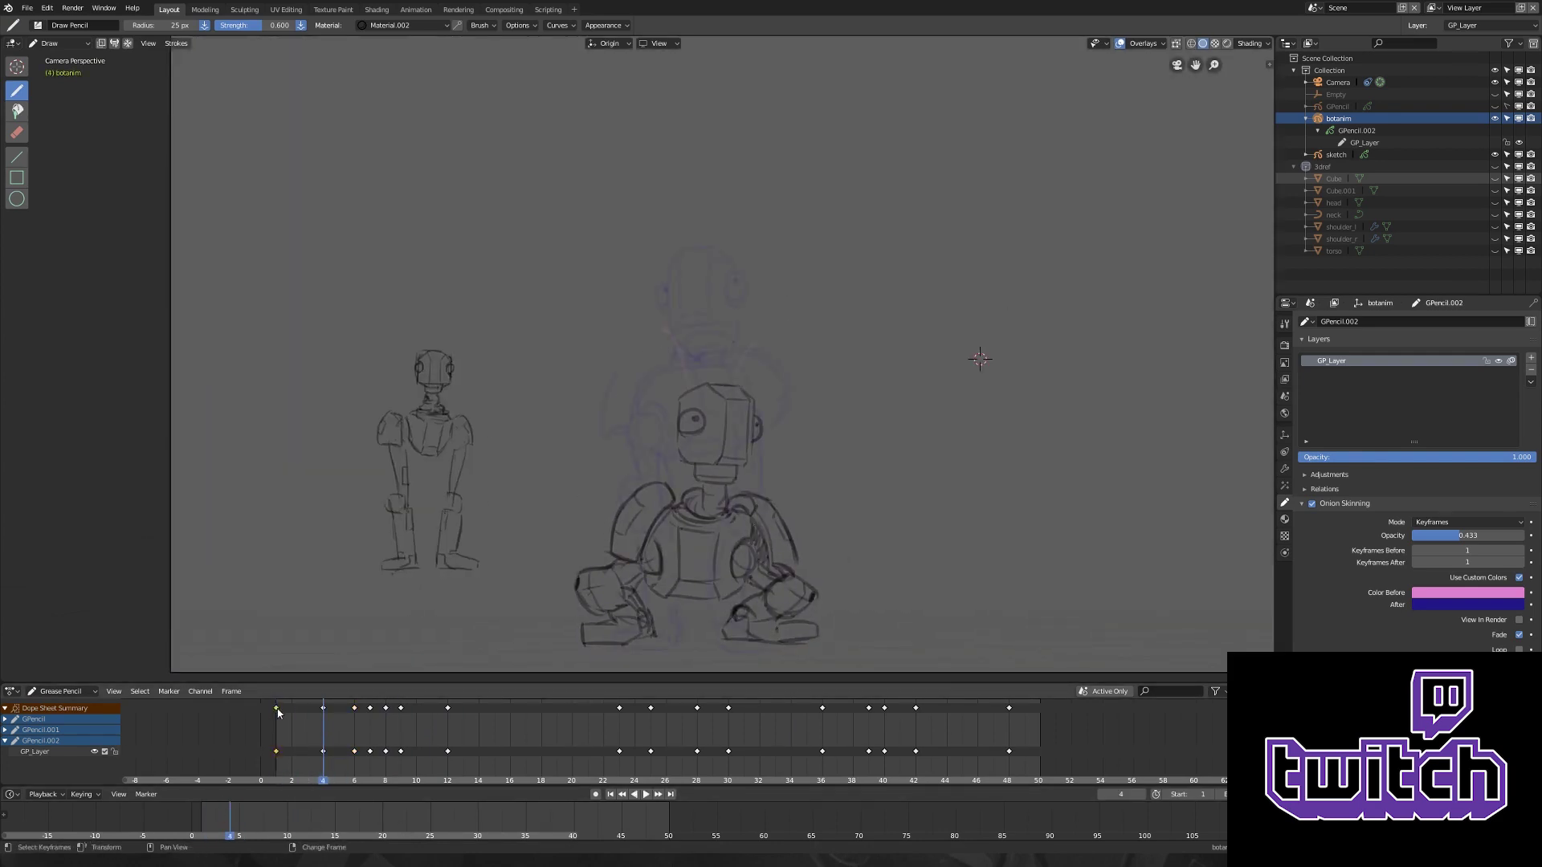
{"action": "right_click", "coordinate": [321, 717]}
{"action": "left_click_drag", "start_coordinate": [338, 751], "coordinate": [322, 751]}
{"action": "key", "text": "space"}
{"action": "key", "text": "space"}
- Draw matching antennae on the robot's head on the take-off keyframes up to the airborne pose on frame 12
{"action": "key", "text": "Right"}
{"action": "key", "text": "Right"}
{"action": "scroll", "coordinate": [923, 385], "scroll_direction": "down", "scroll_amount": 3}
{"action": "scroll", "coordinate": [1044, 474], "scroll_direction": "up", "scroll_amount": 4}
{"action": "key", "text": "Left"}
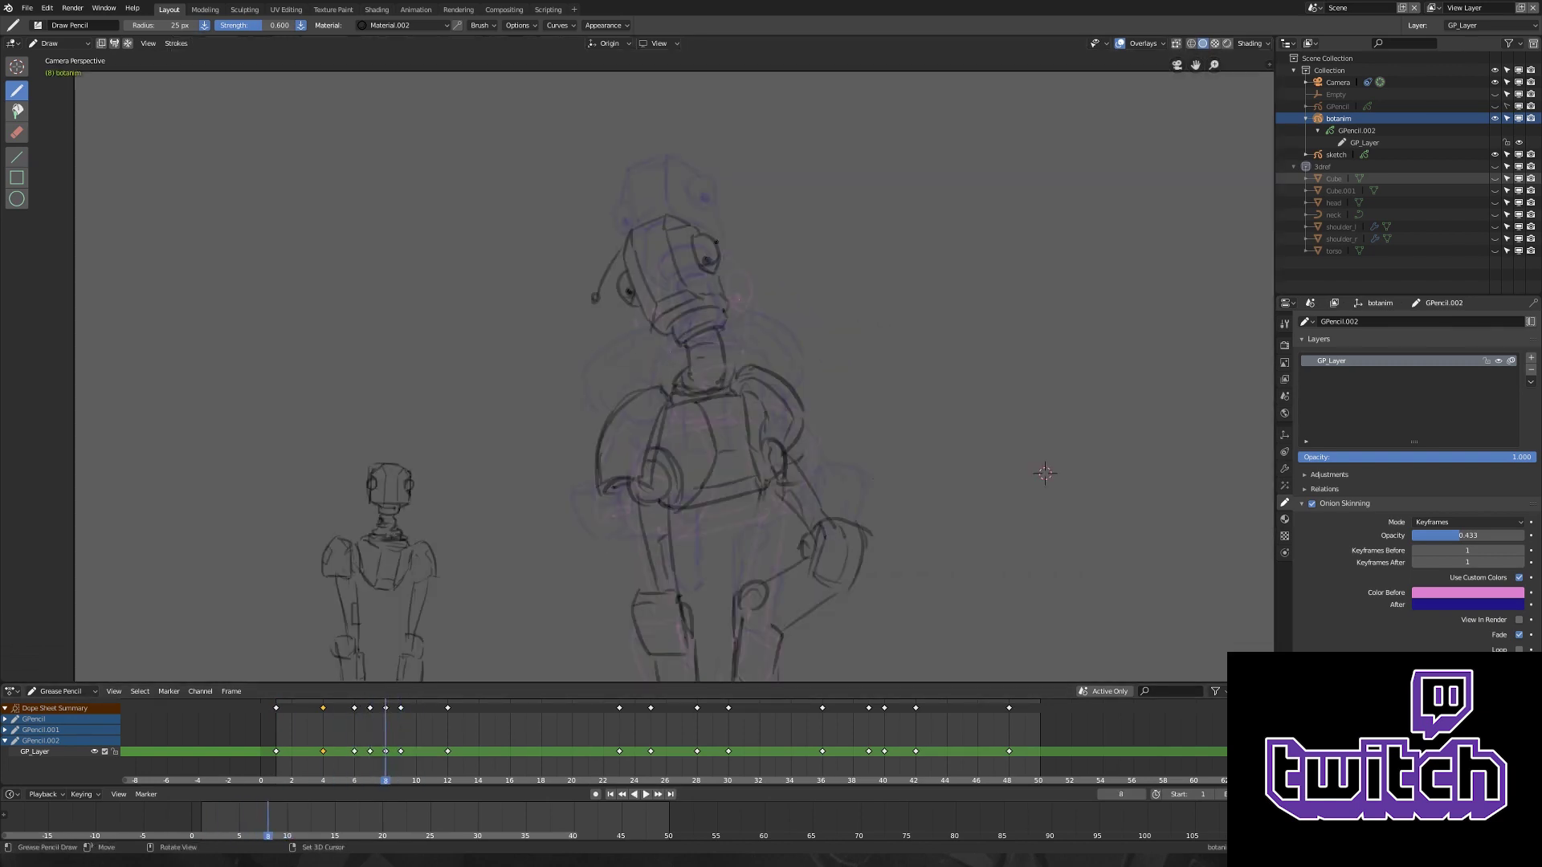
{"action": "key", "text": "Right"}
{"action": "key", "text": "Right"}
{"action": "key", "text": "Right"}
{"action": "key", "text": "Right"}
{"action": "scroll", "coordinate": [1004, 449], "scroll_direction": "down", "scroll_amount": 2}
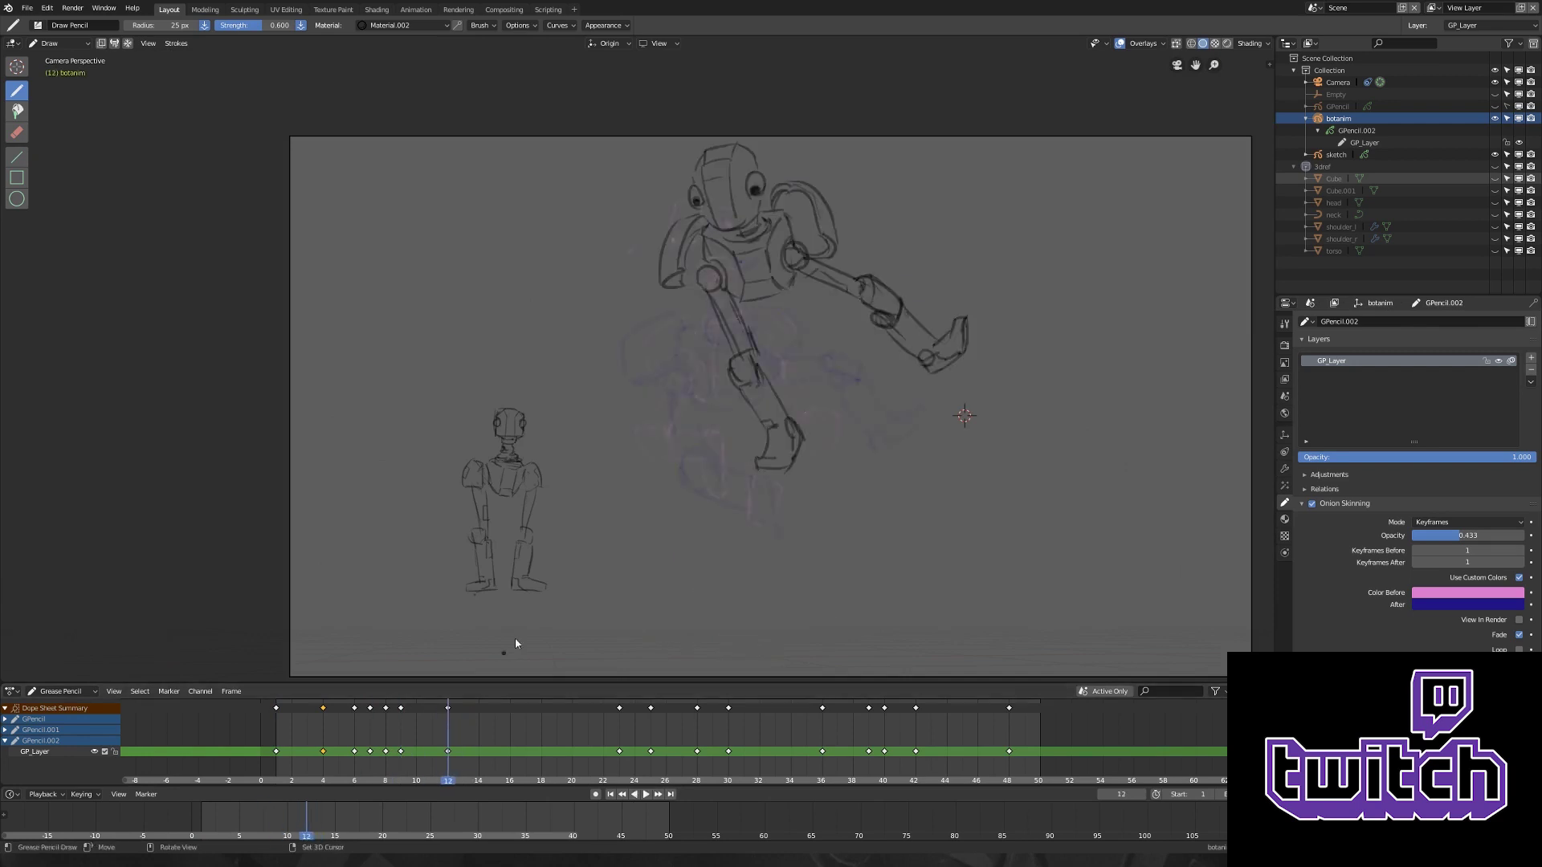
- Check the antennae at the start, and draw antennae on the robot's head on the falling keyframes from frame 23
{"action": "left_click_drag", "start_coordinate": [277, 745], "coordinate": [314, 746]}
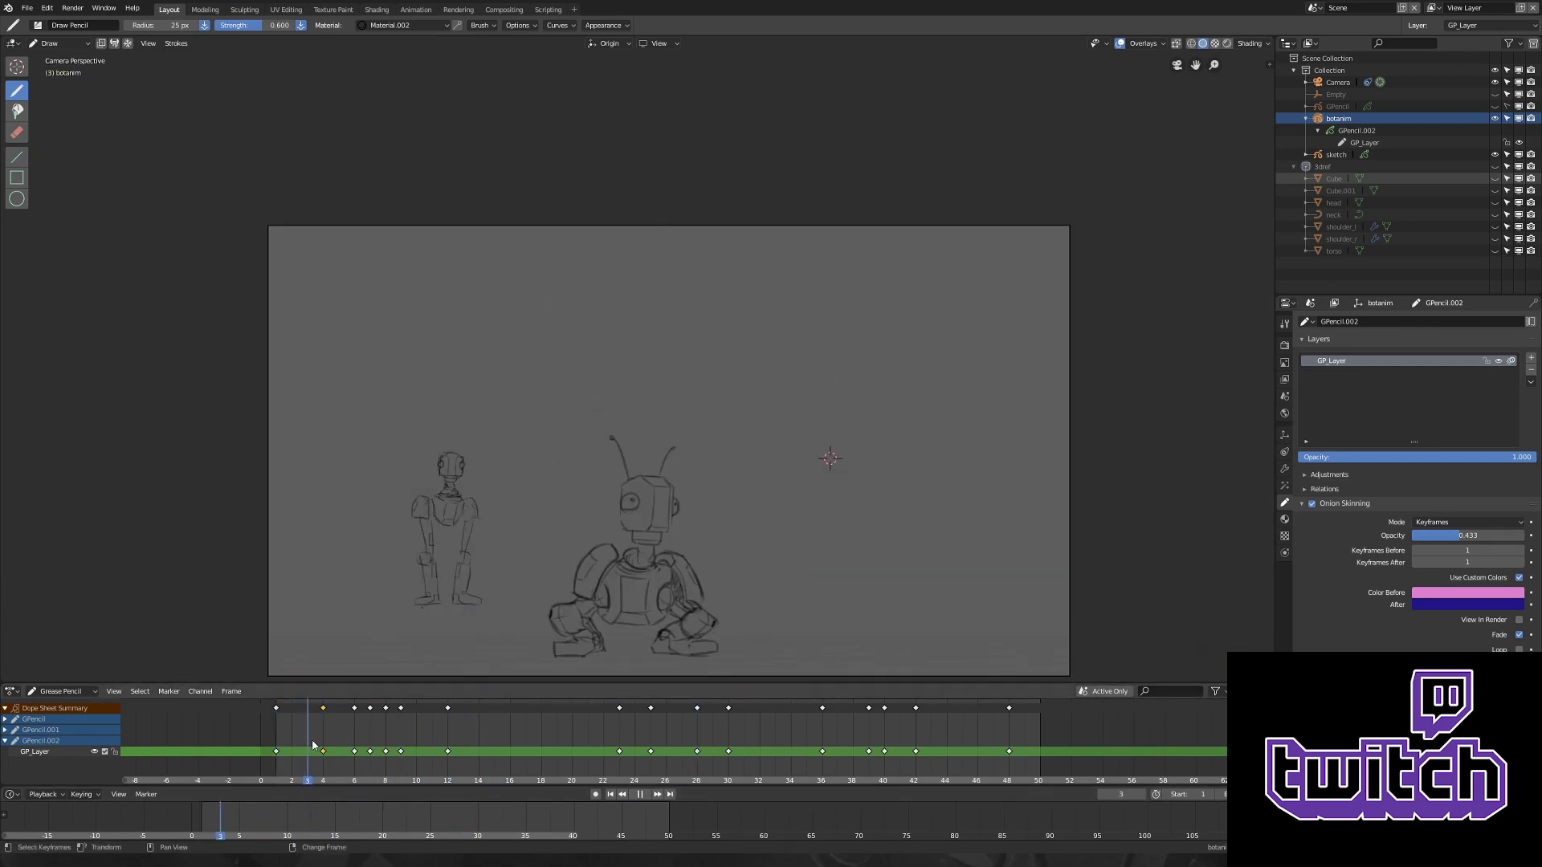
{"action": "key", "text": "space"}
{"action": "scroll", "coordinate": [567, 317], "scroll_direction": "up", "scroll_amount": 2}
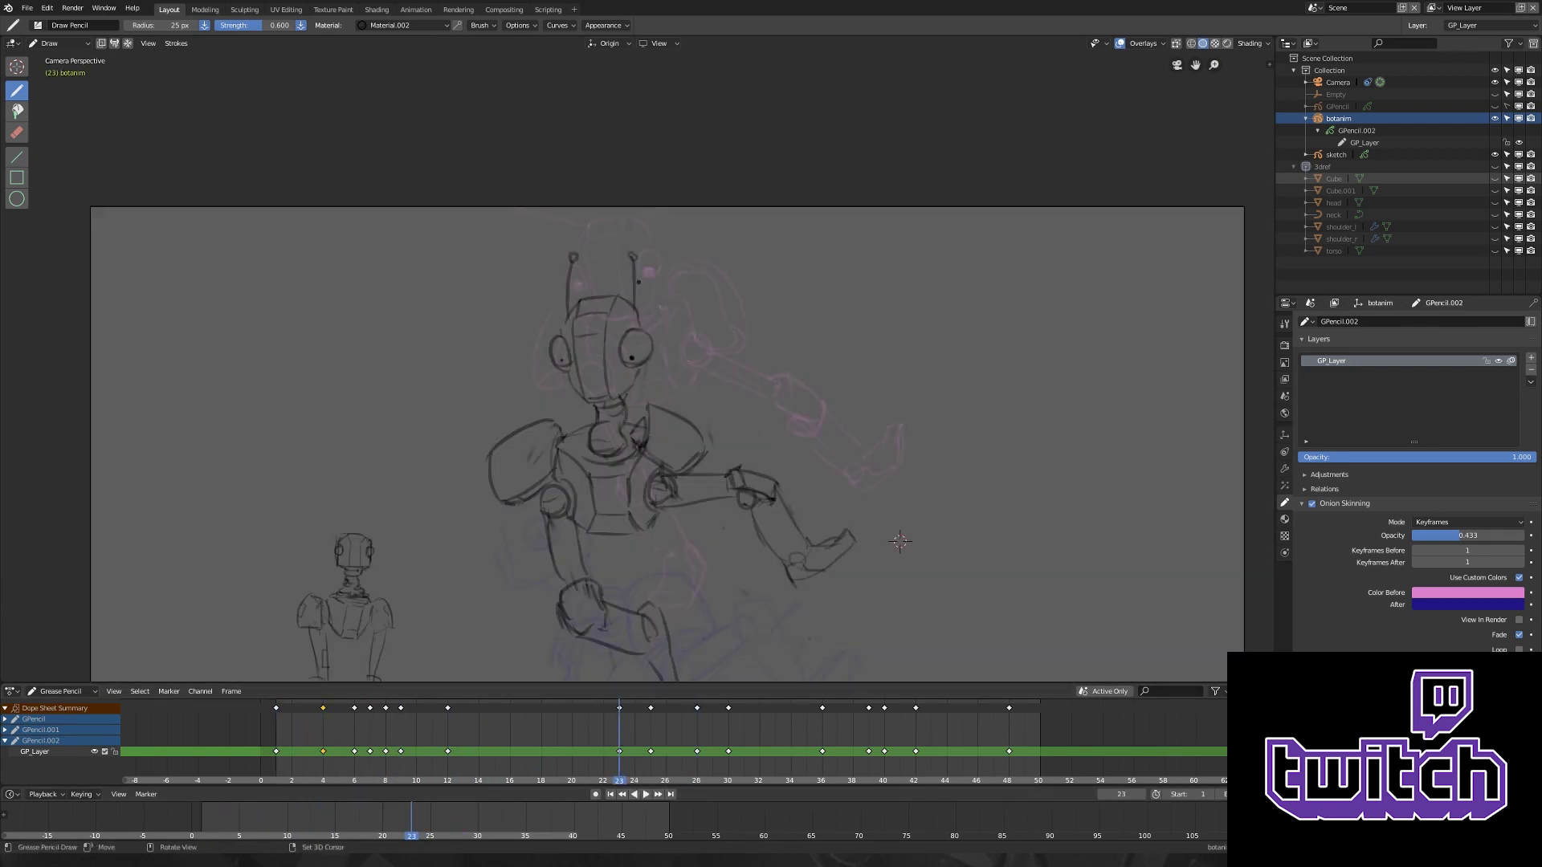
{"action": "key", "text": "Right"}
{"action": "key", "text": "Right"}
{"action": "middle_click_drag", "start_coordinate": [498, 432], "coordinate": [512, 351], "text": "shift"}
{"action": "key", "text": "Right"}
{"action": "key", "text": "Right"}
{"action": "key", "text": "Right"}
{"action": "middle_click_drag", "start_coordinate": [474, 663], "coordinate": [537, 479], "text": "shift"}
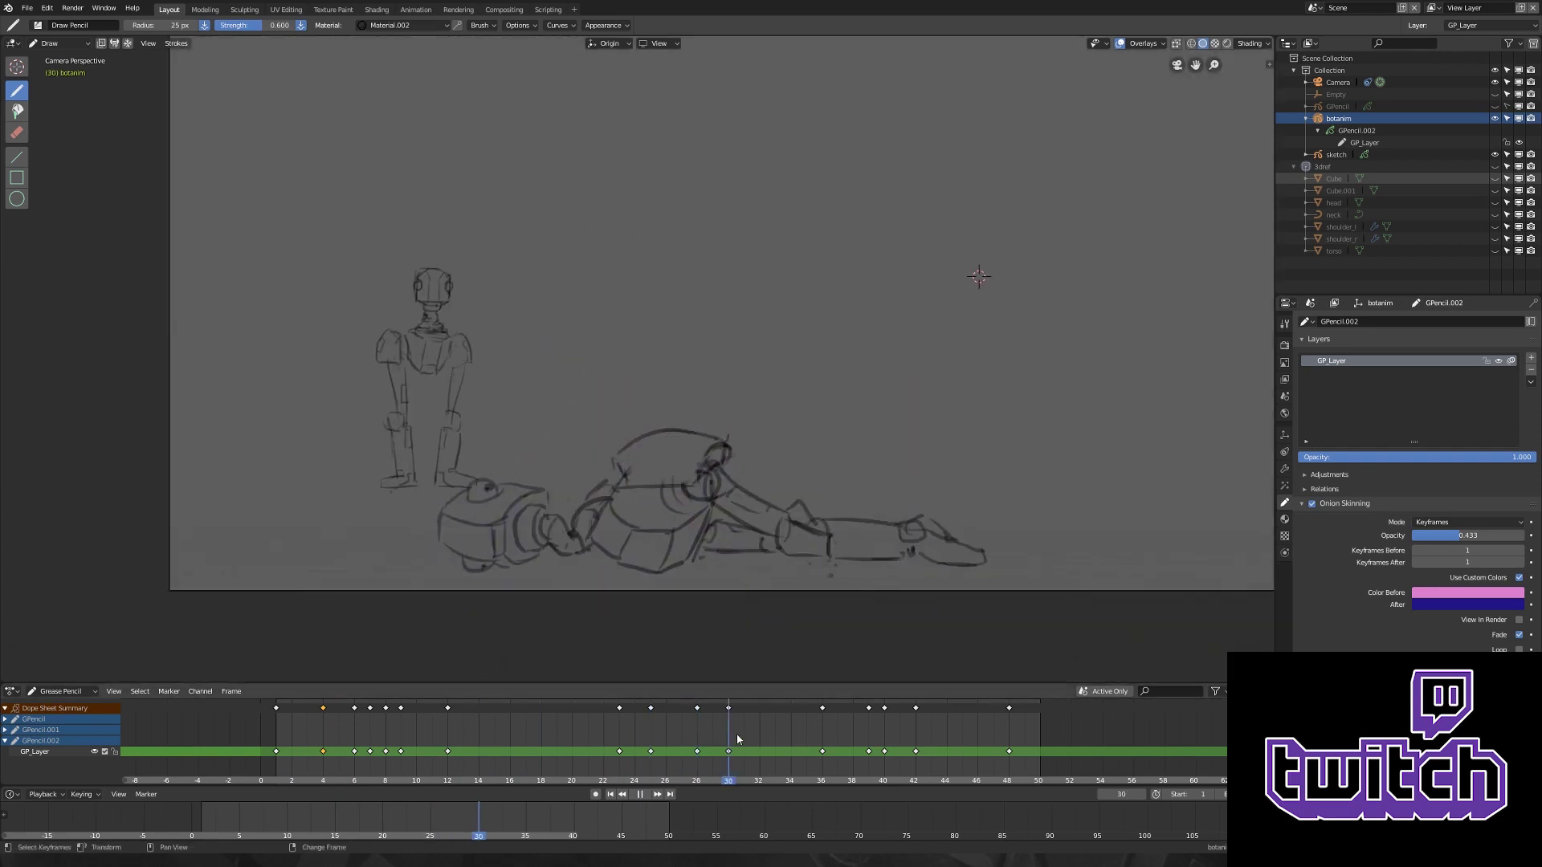
- Draw antennae on the fallen robot's head on the keyframes from frame 30 through frame 40
{"action": "key", "text": "Right"}
{"action": "key", "text": "Right"}
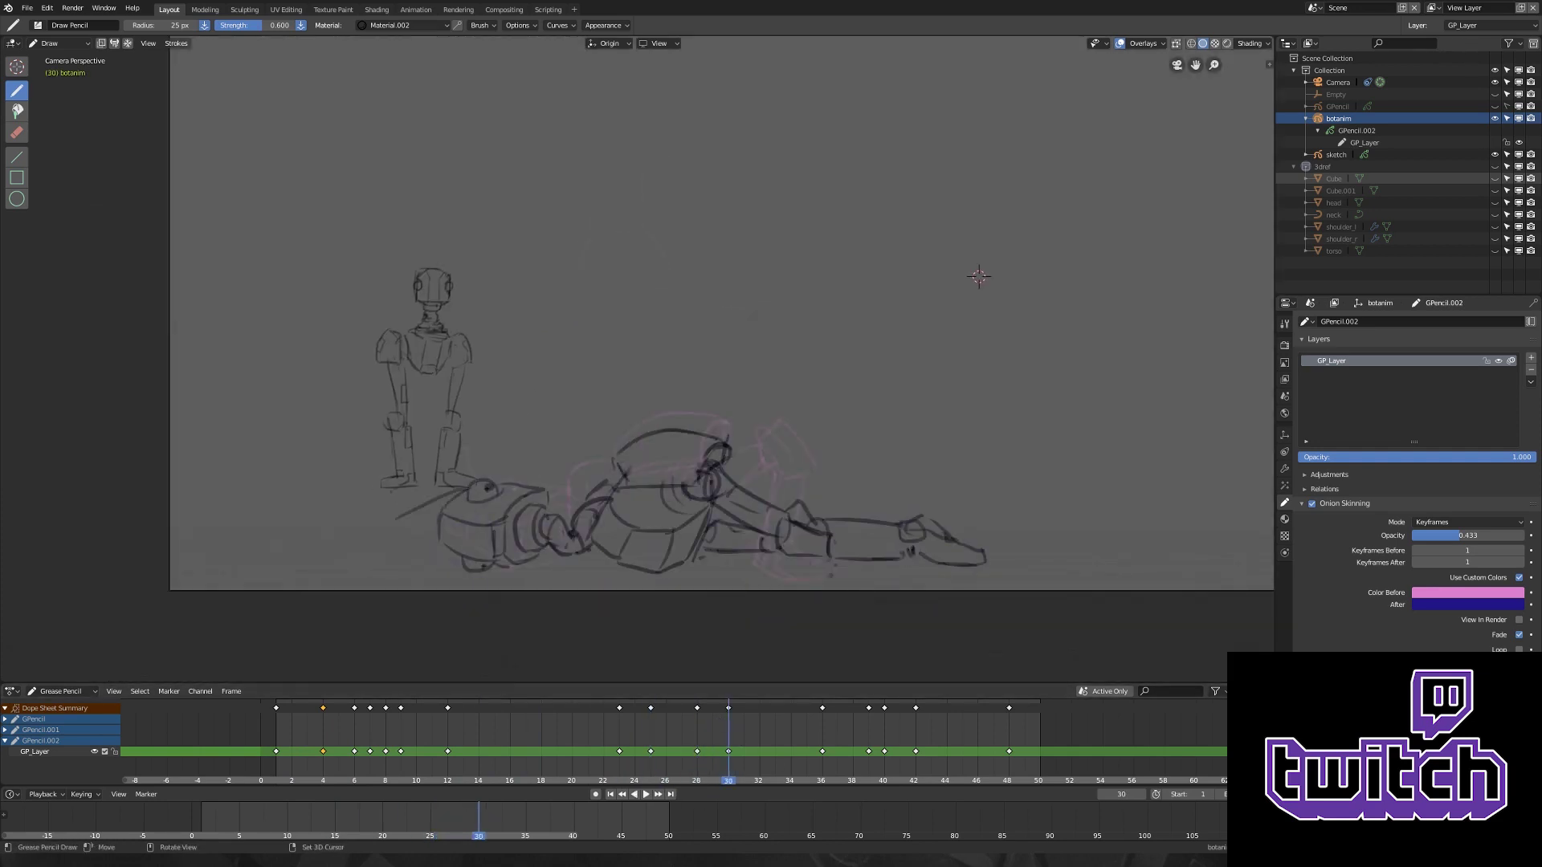
{"action": "key", "text": "Up"}
{"action": "key", "text": "Up"}
{"action": "key", "text": "Up"}
{"action": "key", "text": "Down"}
{"action": "key", "text": "Up"}
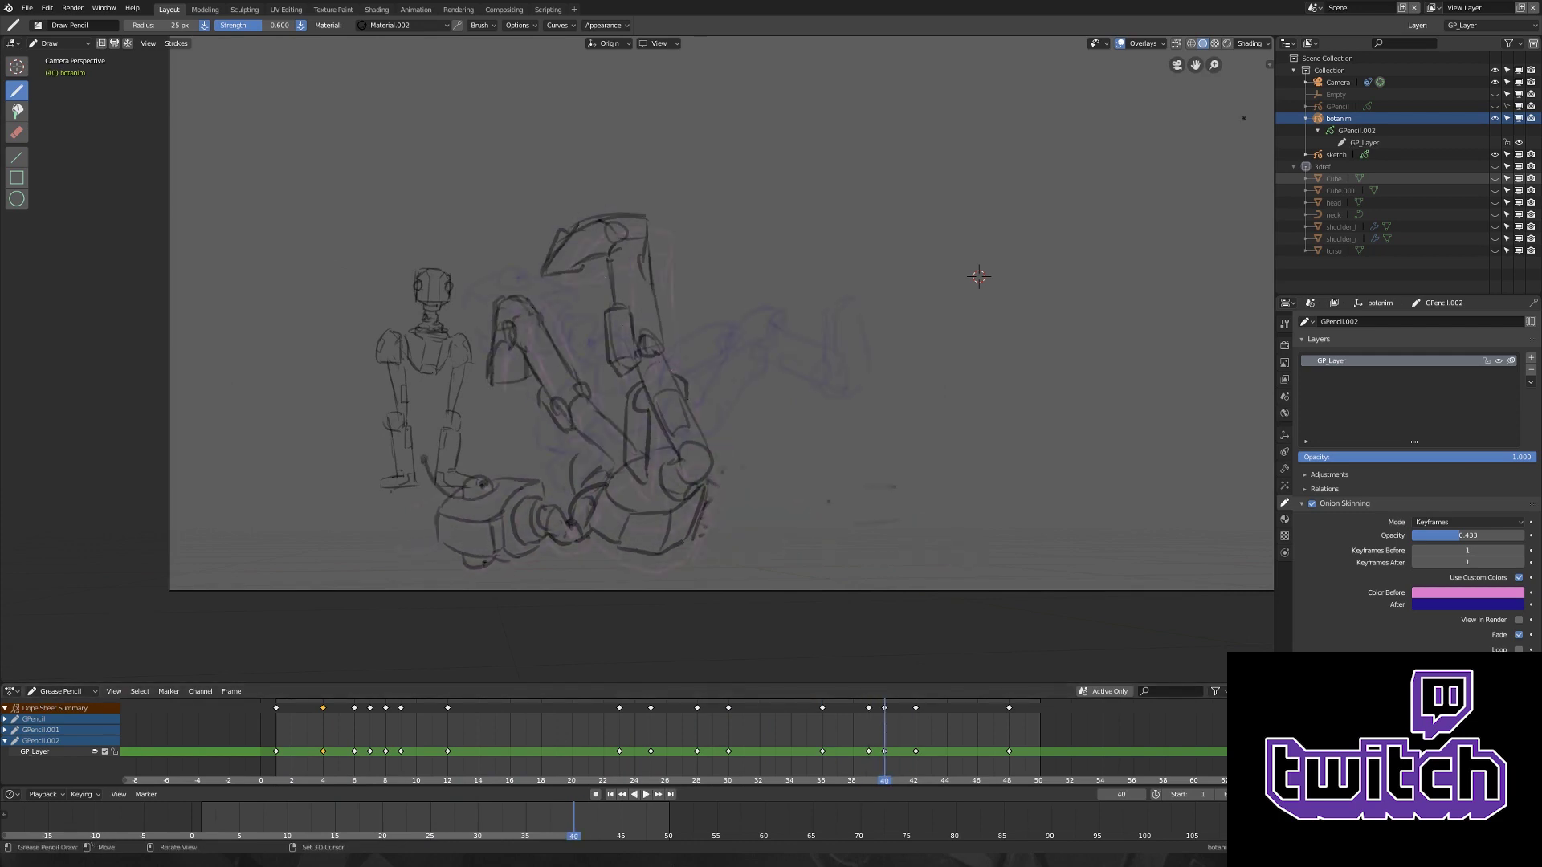
- Hide the sketch object and play the whole animation in Object Mode
{"action": "left_click", "coordinate": [1494, 154]}
{"action": "key", "text": "Up"}
{"action": "key", "text": "space"}
{"action": "key", "text": "ctrl+Tab"}
{"action": "left_click", "coordinate": [735, 296]}
{"action": "left_click_drag", "start_coordinate": [634, 214], "coordinate": [772, 280]}
{"action": "key", "text": "shift+Right"}
{"action": "key", "text": "space"}
{"action": "key", "text": "Tab"}
{"action": "key", "text": "Home"}
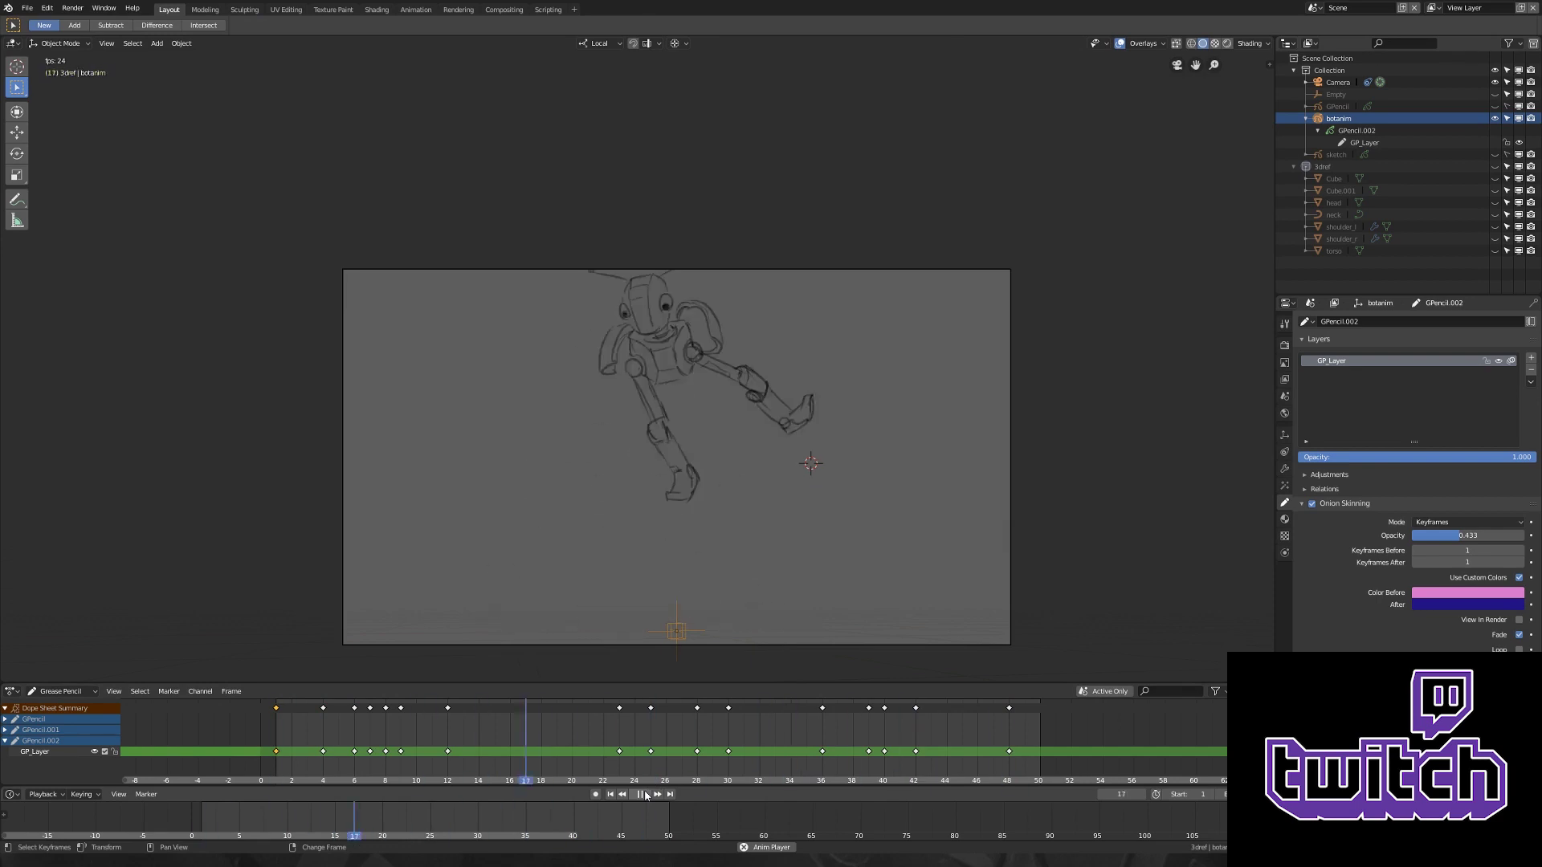
- Copy the head strokes with antennae from frame 9, paste them on frame 45 and move them above the body
{"action": "left_click", "coordinate": [1031, 737]}
{"action": "right_click_drag", "start_coordinate": [1031, 737], "coordinate": [401, 744]}
{"action": "scroll", "coordinate": [743, 530], "scroll_direction": "up", "scroll_amount": 3}
{"action": "key", "text": "Tab"}
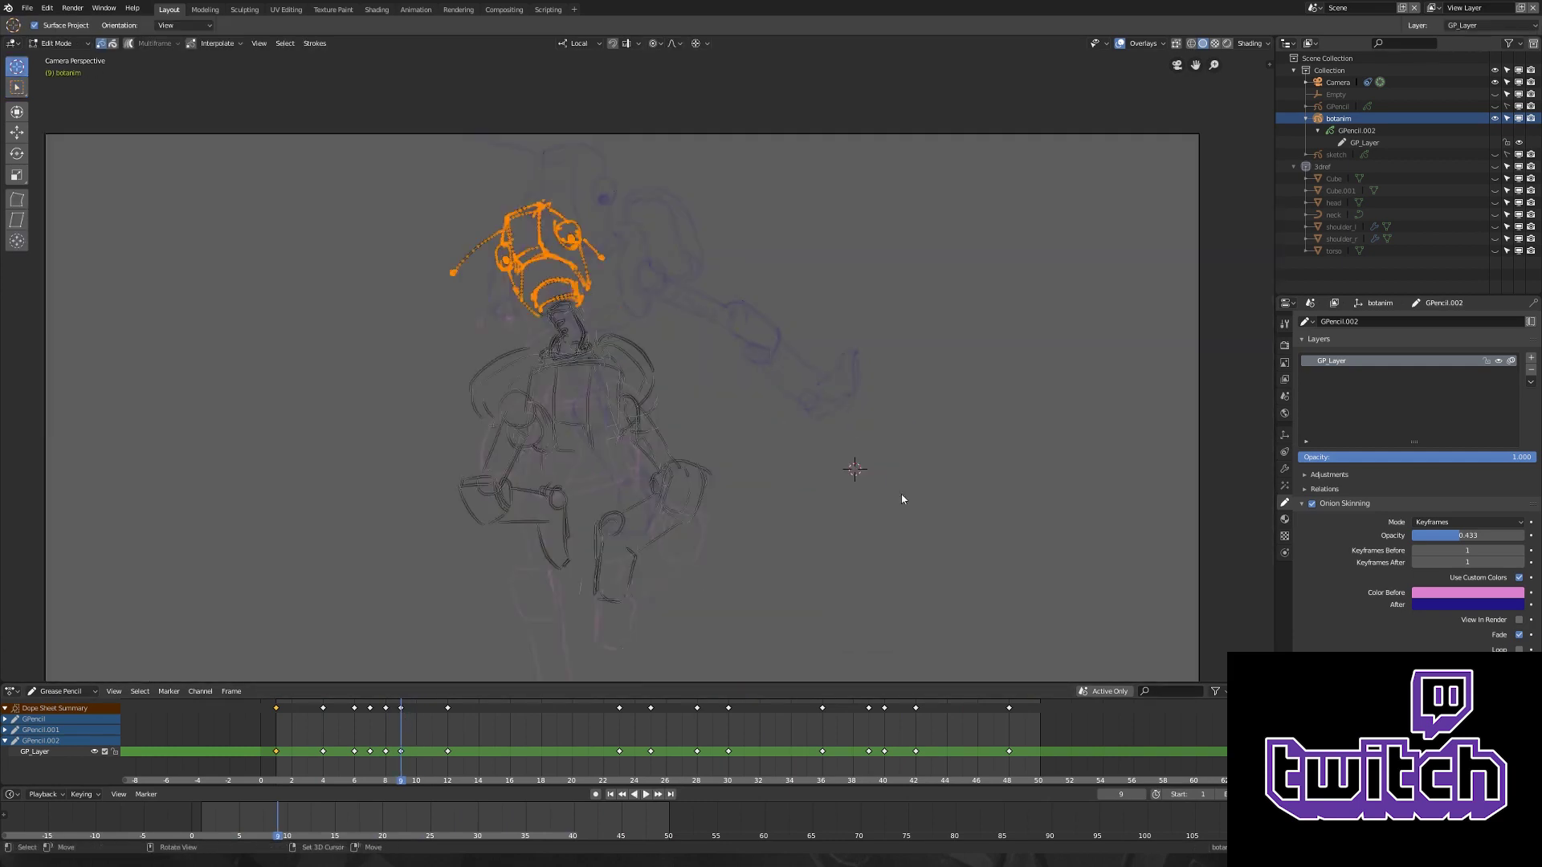
{"action": "key", "text": "ctrl+c"}
{"action": "scroll", "coordinate": [705, 503], "scroll_direction": "down", "scroll_amount": 20, "text": "alt"}
{"action": "scroll", "coordinate": [783, 485], "scroll_direction": "up", "scroll_amount": 2}
{"action": "key", "text": "ctrl+v"}
{"action": "key", "text": "g"}
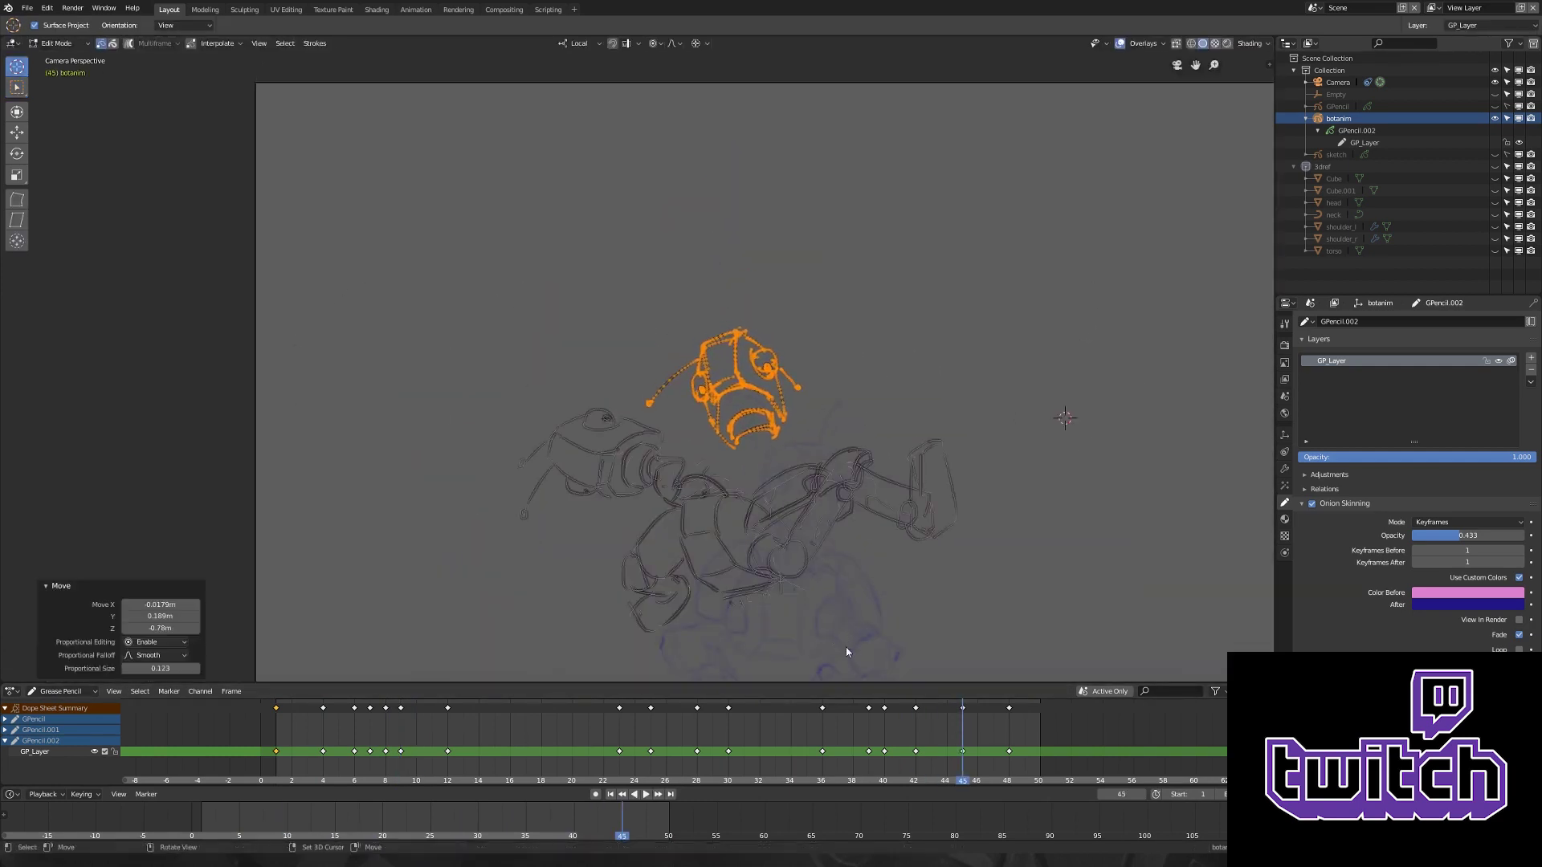
{"action": "left_click", "coordinate": [845, 646]}
- Erase the old head on frame 45, draw a neck joining the pasted head to the torso, and play the flip
{"action": "middle_click_drag", "start_coordinate": [845, 647], "coordinate": [814, 530], "text": "shift"}
{"action": "key", "text": "Tab"}
{"action": "mouse_move", "coordinate": [510, 359]}
{"action": "left_mouse_down", "text": "ctrl"}
{"action": "mouse_move", "coordinate": [619, 353]}
{"action": "mouse_move", "coordinate": [592, 355]}
{"action": "left_mouse_up", "text": "ctrl"}
{"action": "left_click_drag", "start_coordinate": [700, 315], "coordinate": [675, 368]}
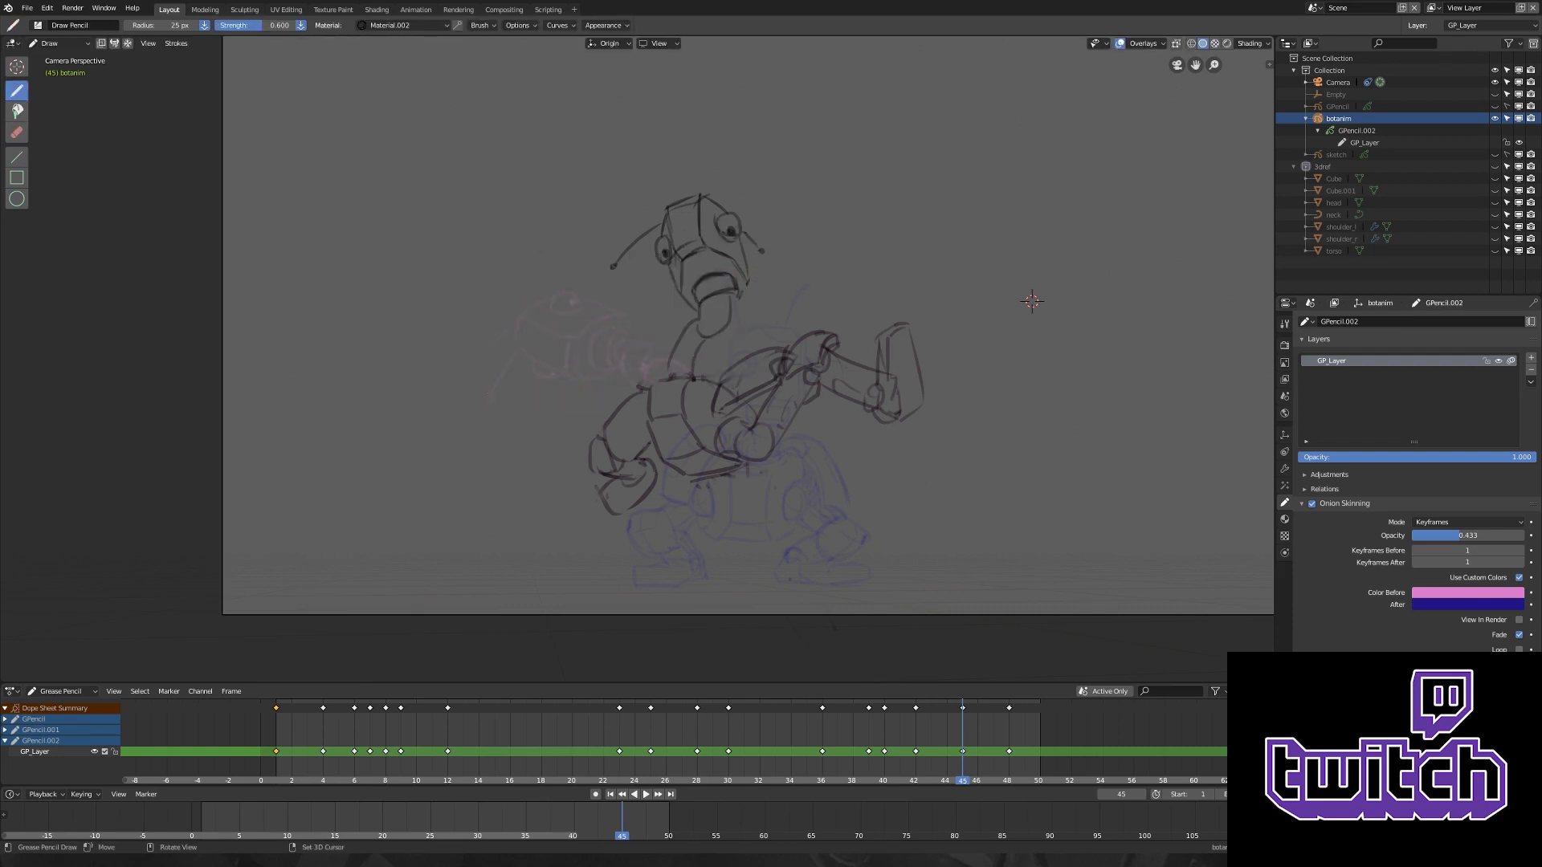
{"action": "scroll", "coordinate": [690, 366], "scroll_direction": "down", "scroll_amount": 3}
{"action": "key", "text": "space"}
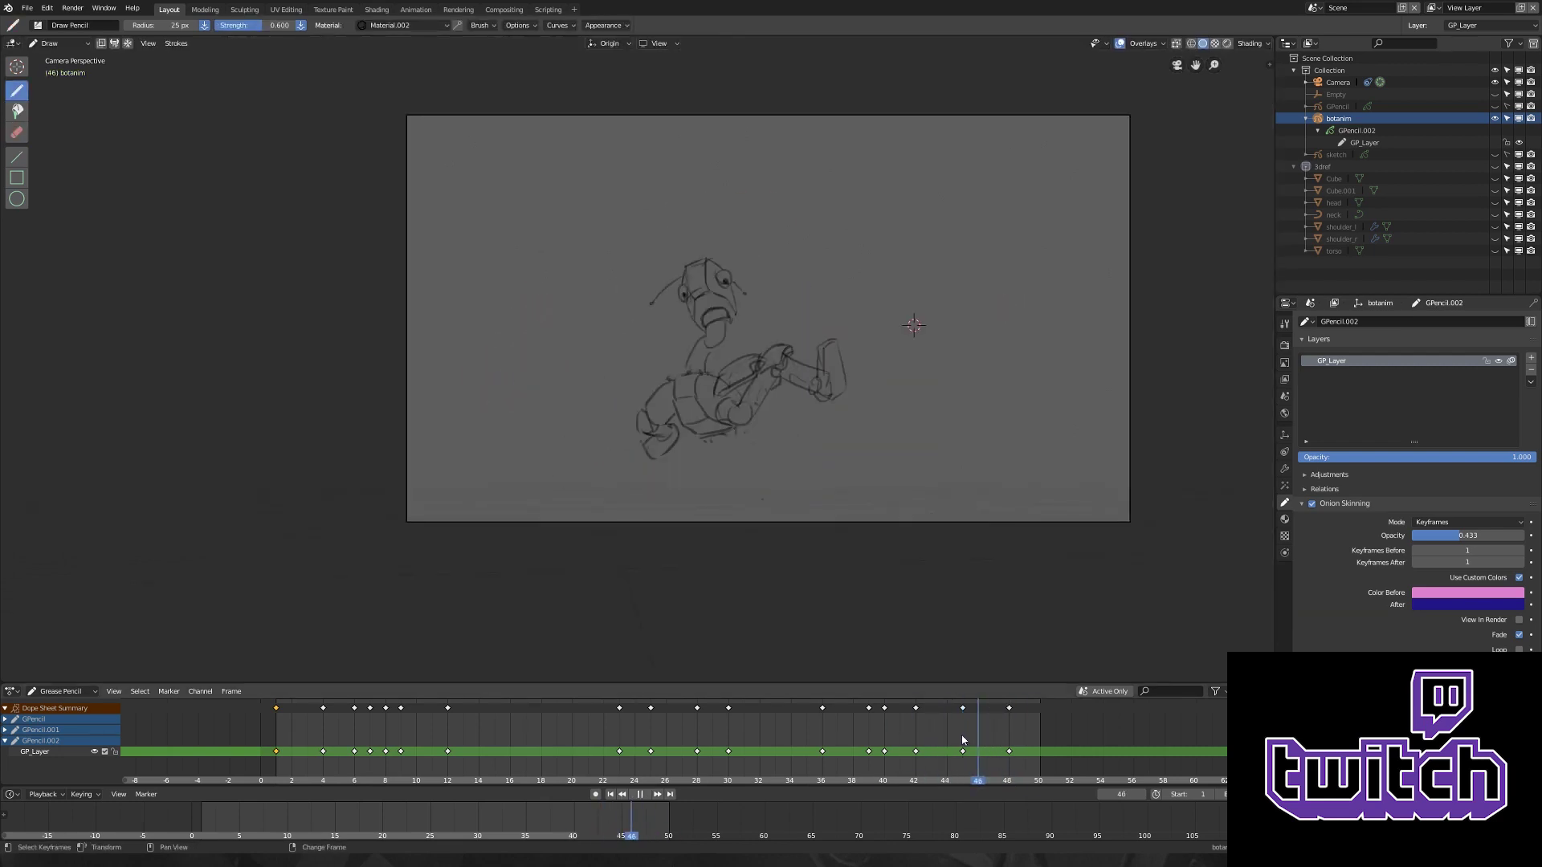
{"action": "key", "text": "space"}
- Redraw the two antennae on frame 45 so they point upward and replay the motion
{"action": "scroll", "coordinate": [775, 321], "scroll_direction": "up", "scroll_amount": 4}
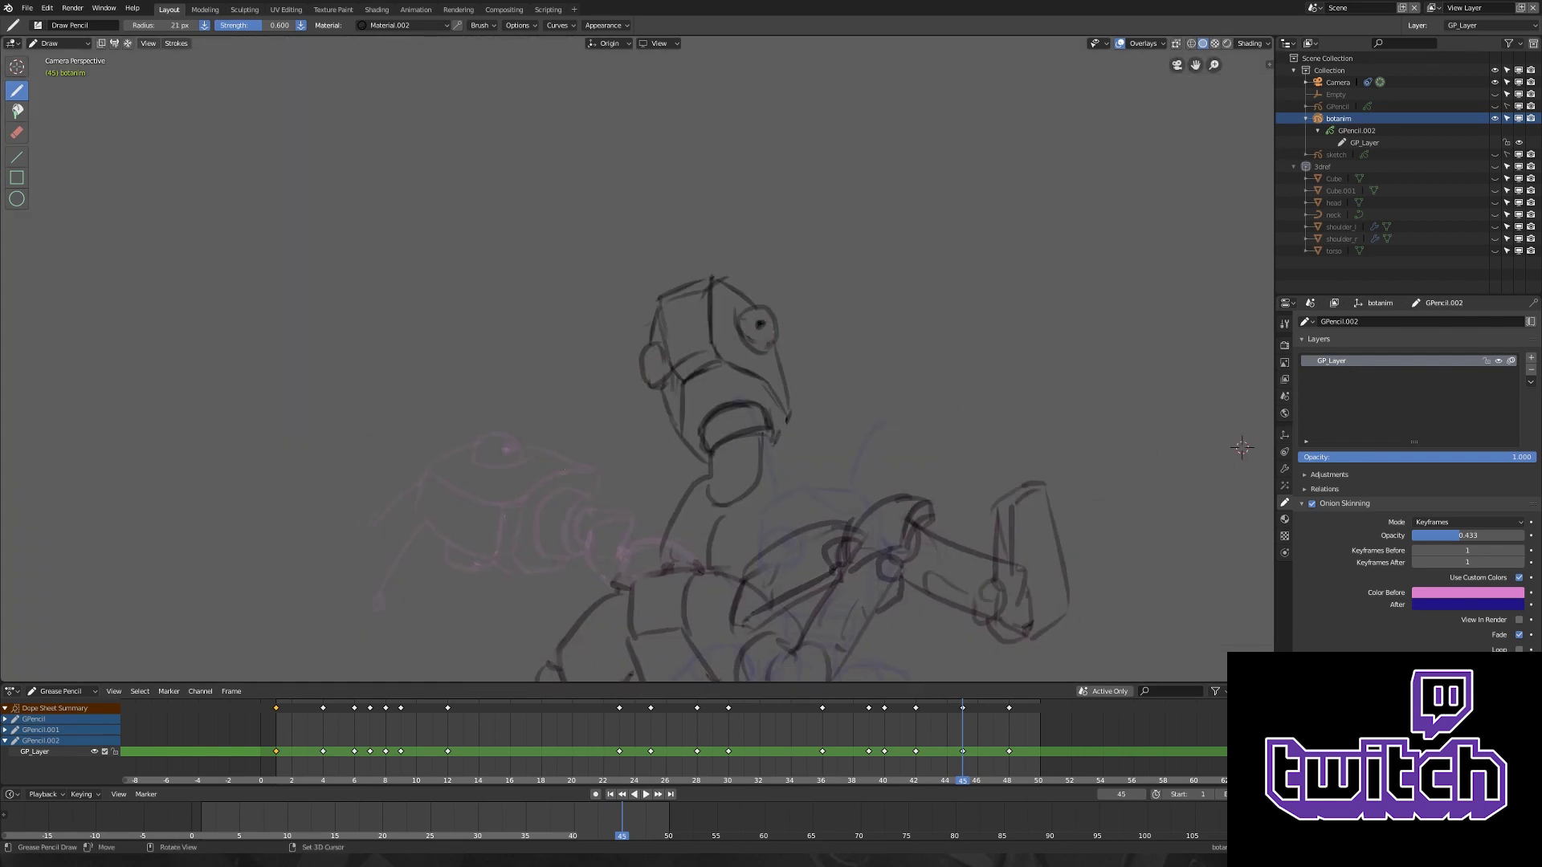
{"action": "scroll", "coordinate": [1103, 455], "scroll_direction": "down", "scroll_amount": 2}
{"action": "scroll", "coordinate": [1103, 455], "scroll_direction": "down", "scroll_amount": 2}
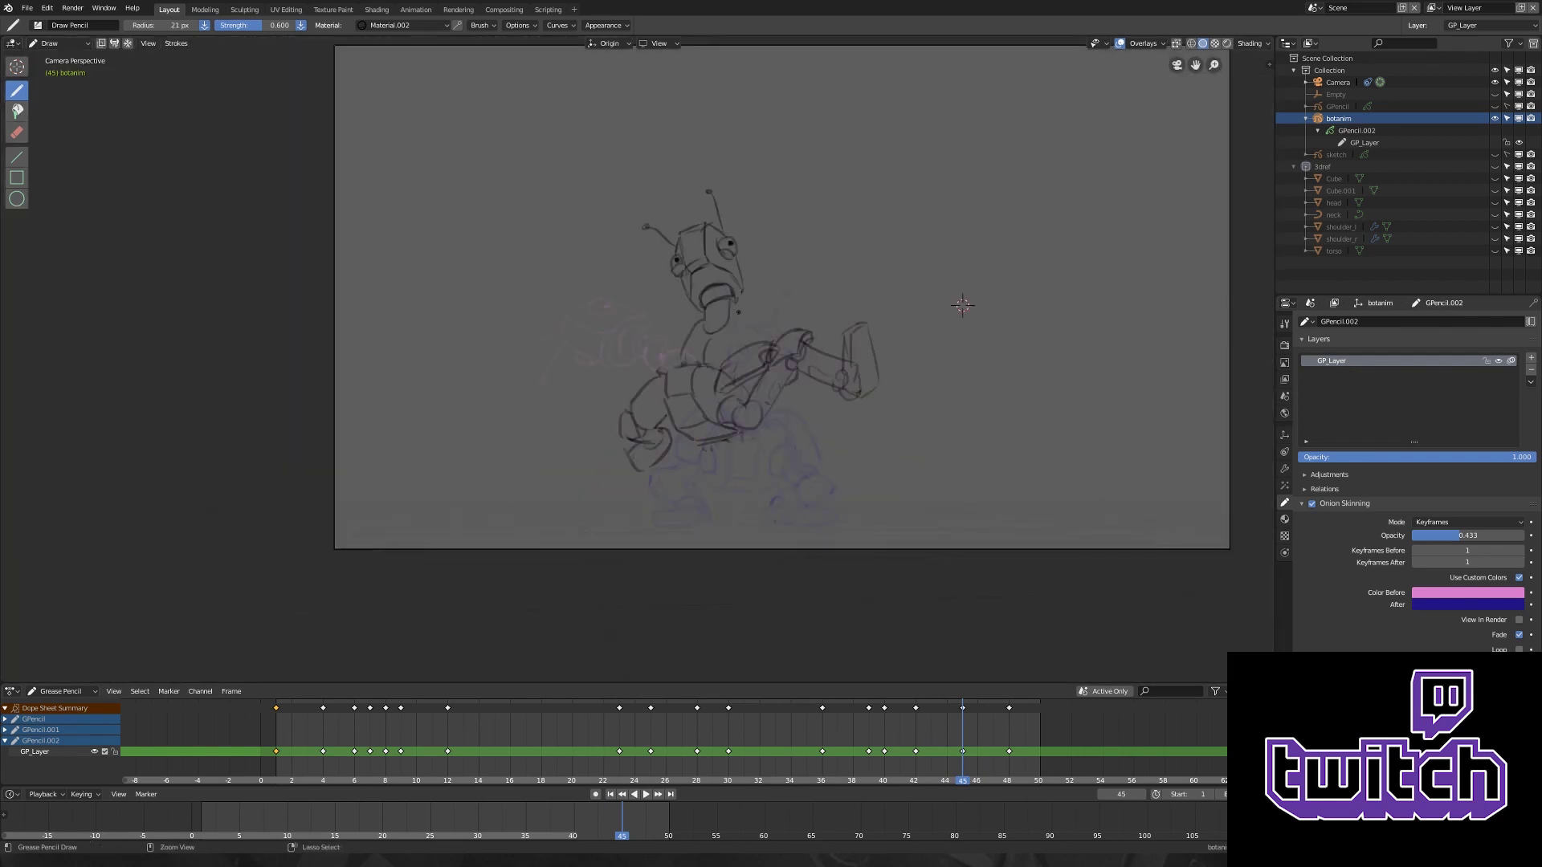
{"action": "key", "text": "space"}
{"action": "key", "text": "space"}
- Replace the body on frame 45 with an upright torso, shoulder guards and bent landing legs, checking the pose in playback
{"action": "right_click", "coordinate": [792, 369]}
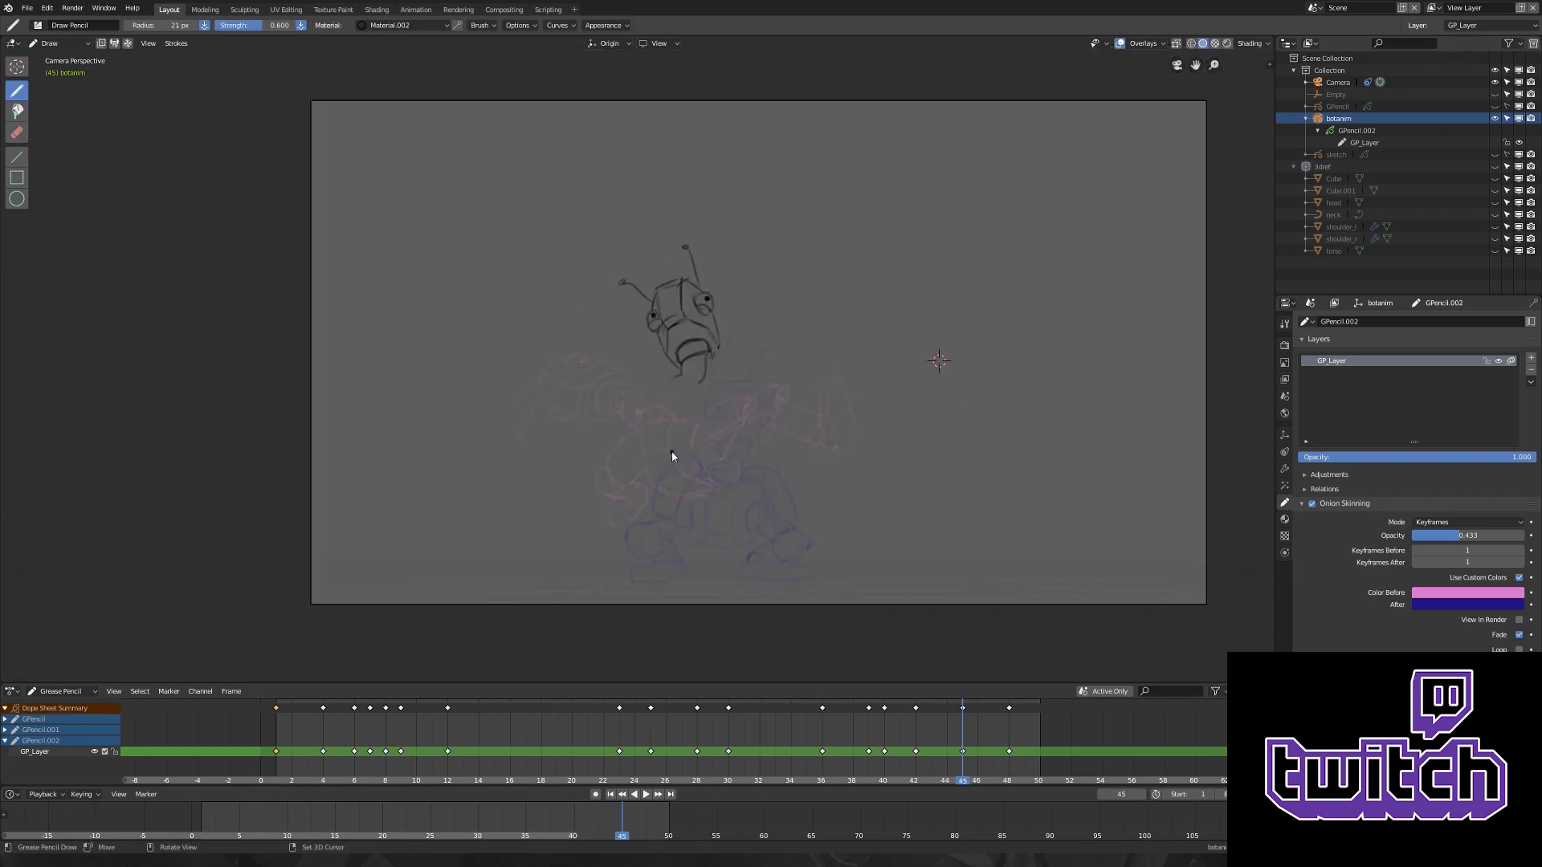
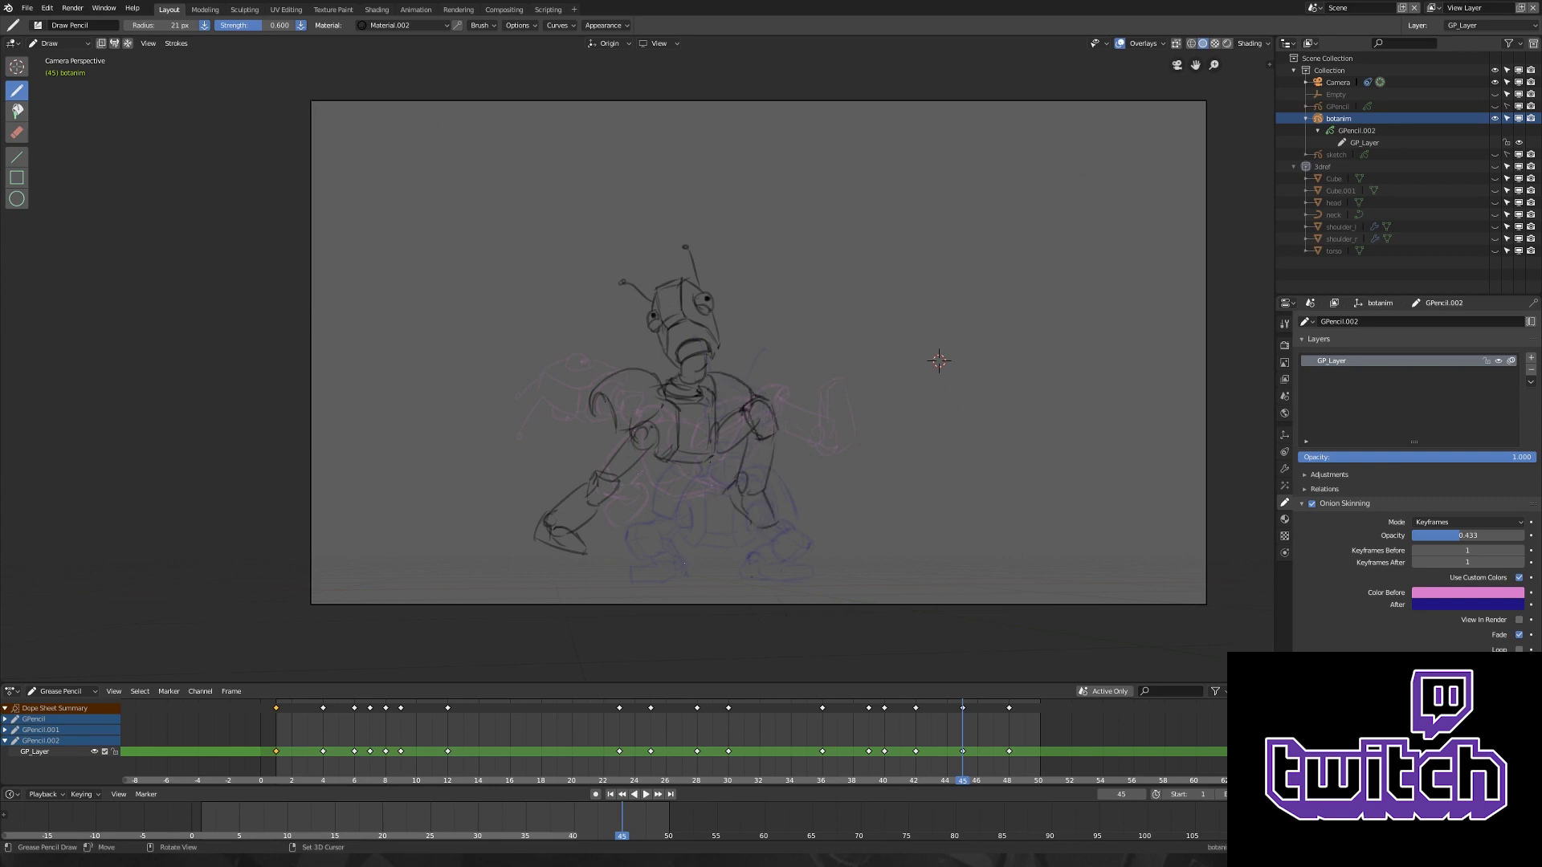
{"action": "key", "text": "space"}
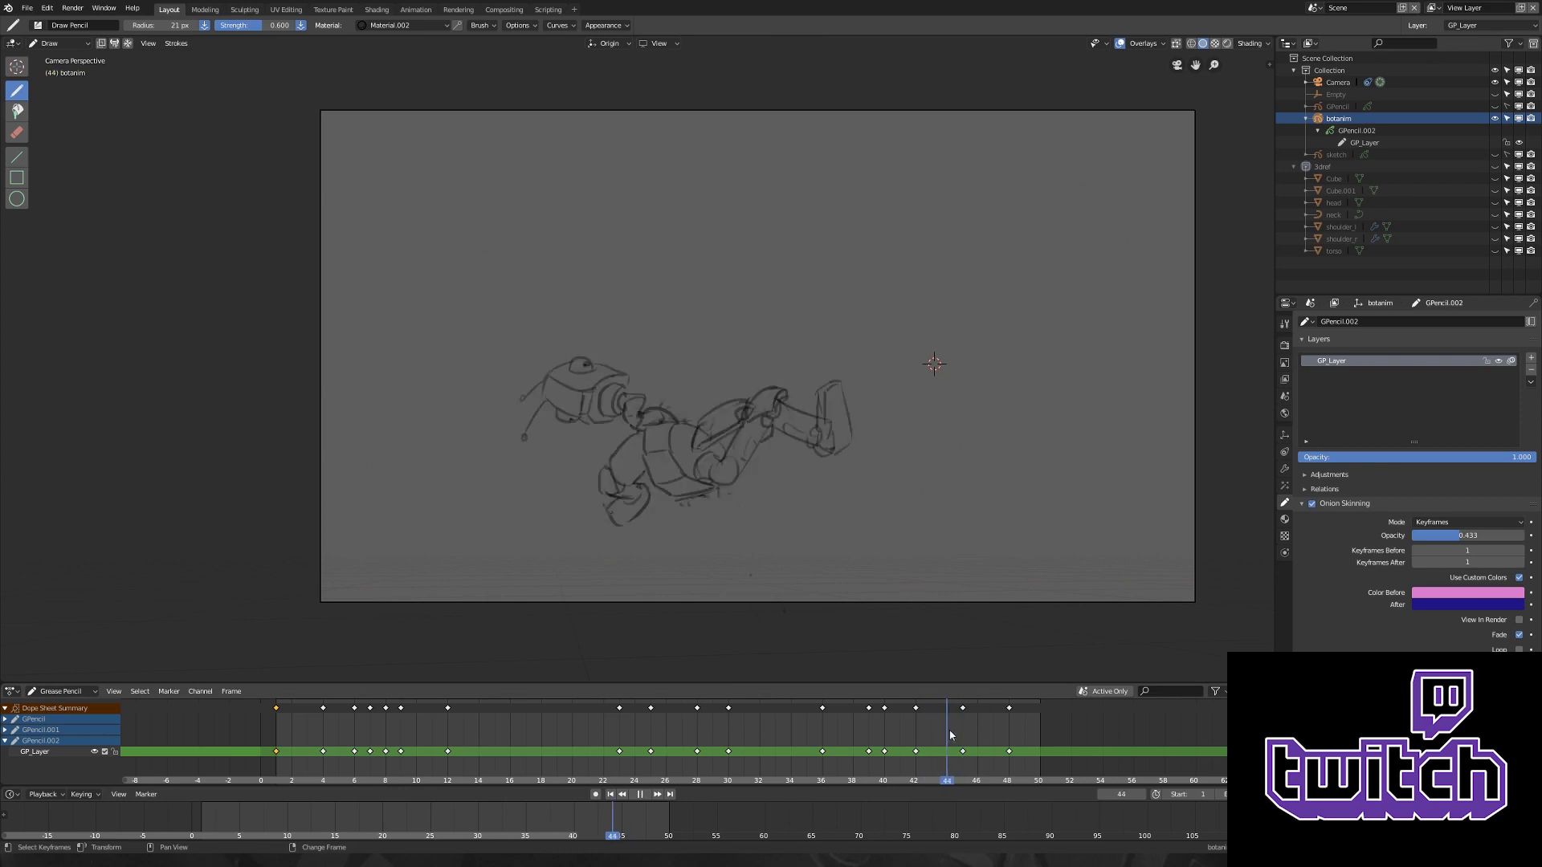
{"action": "left_click", "coordinate": [645, 796]}
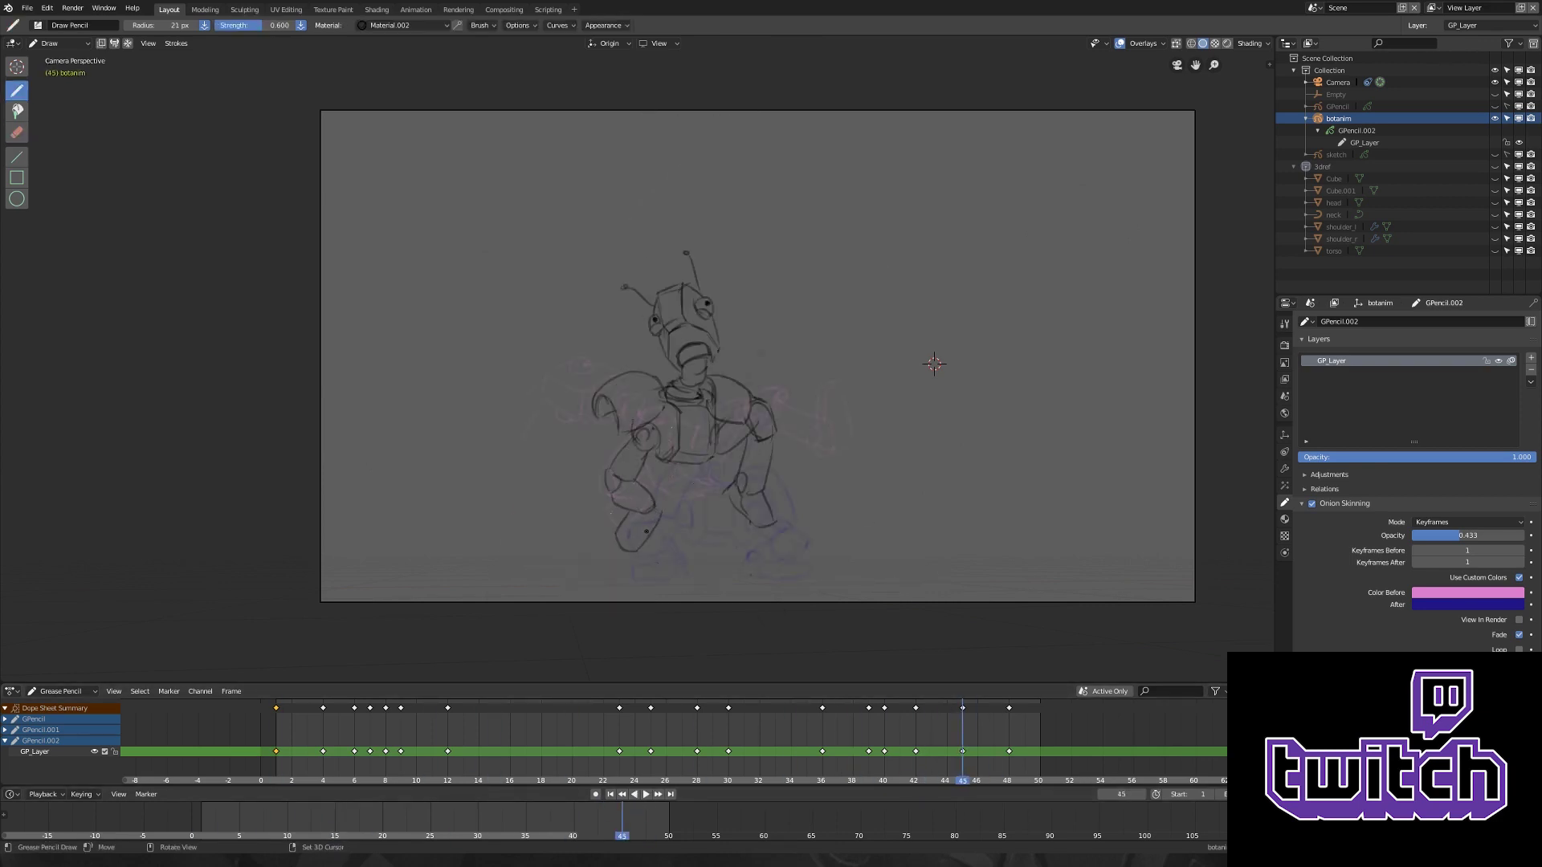
{"action": "key", "text": "space"}
{"action": "scroll", "coordinate": [859, 375], "scroll_direction": "up", "scroll_amount": 3}
- Select the strokes of the straighter leg on frame 45 and rotate them below the hip
{"action": "key", "text": "Tab"}
{"action": "left_click", "coordinate": [746, 510]}
{"action": "key", "text": "r"}
{"action": "left_click", "coordinate": [881, 409]}
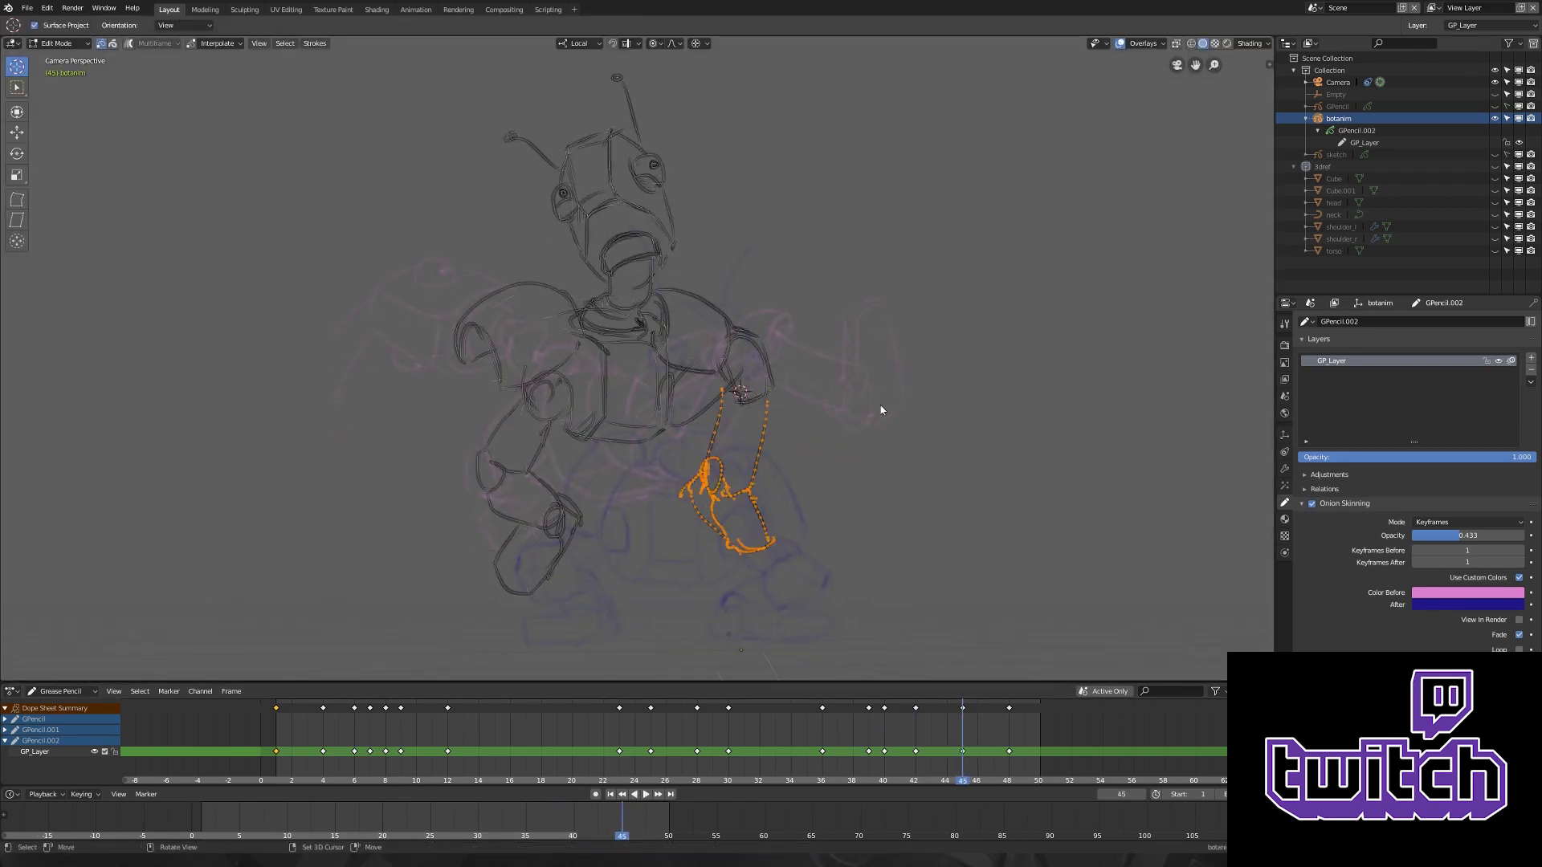
- Play and scrub the animation to check the new landing pose and the airborne hold
{"action": "scroll", "coordinate": [905, 407], "scroll_direction": "down", "scroll_amount": 4}
{"action": "key", "text": "Tab"}
{"action": "key", "text": "space"}
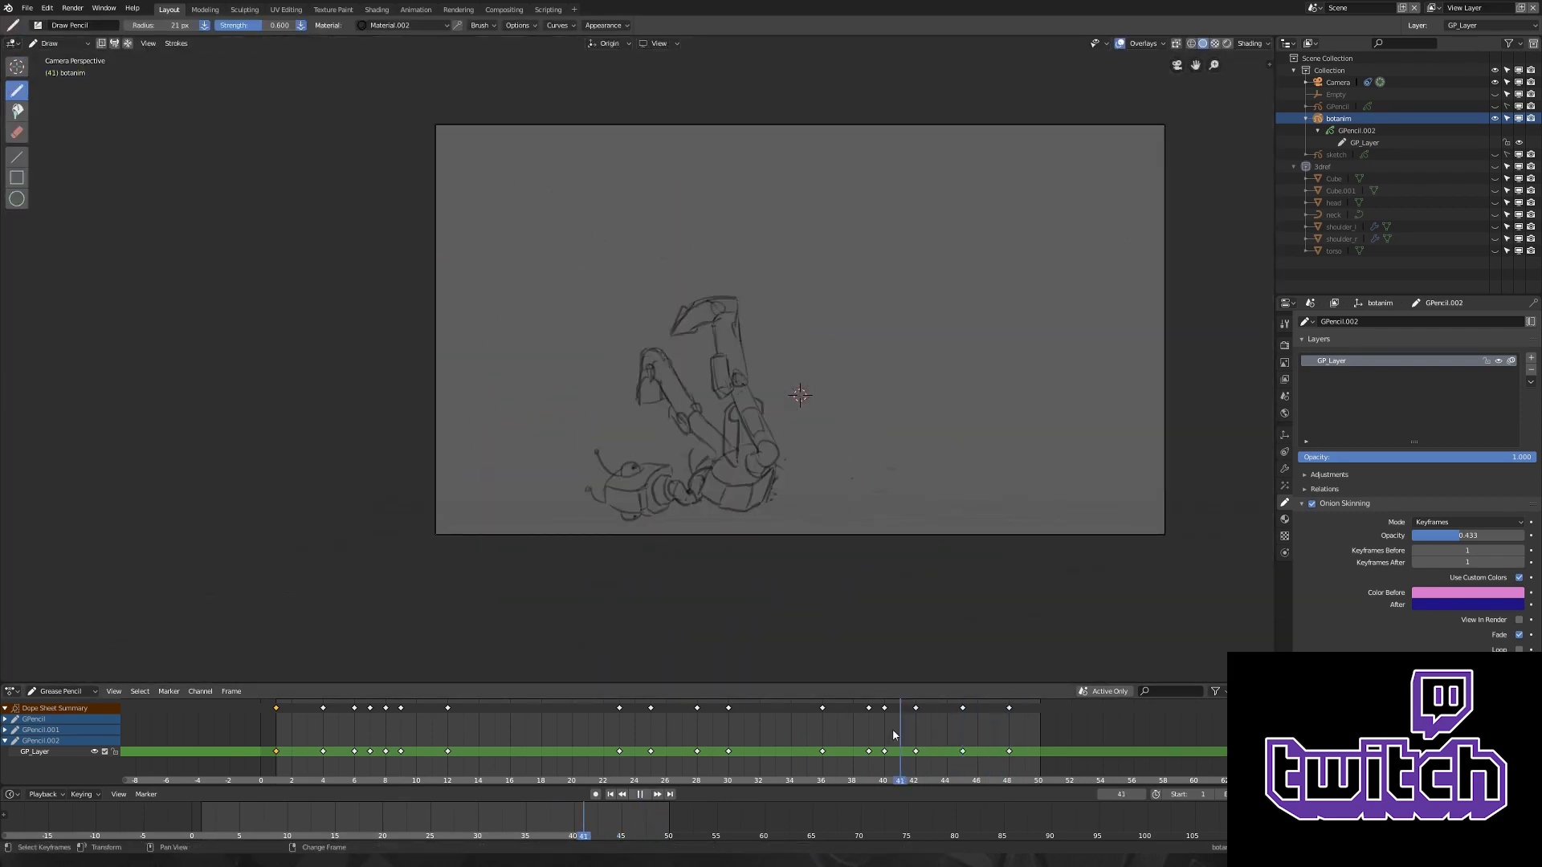
{"action": "scroll", "coordinate": [981, 661], "scroll_direction": "up", "scroll_amount": 2}
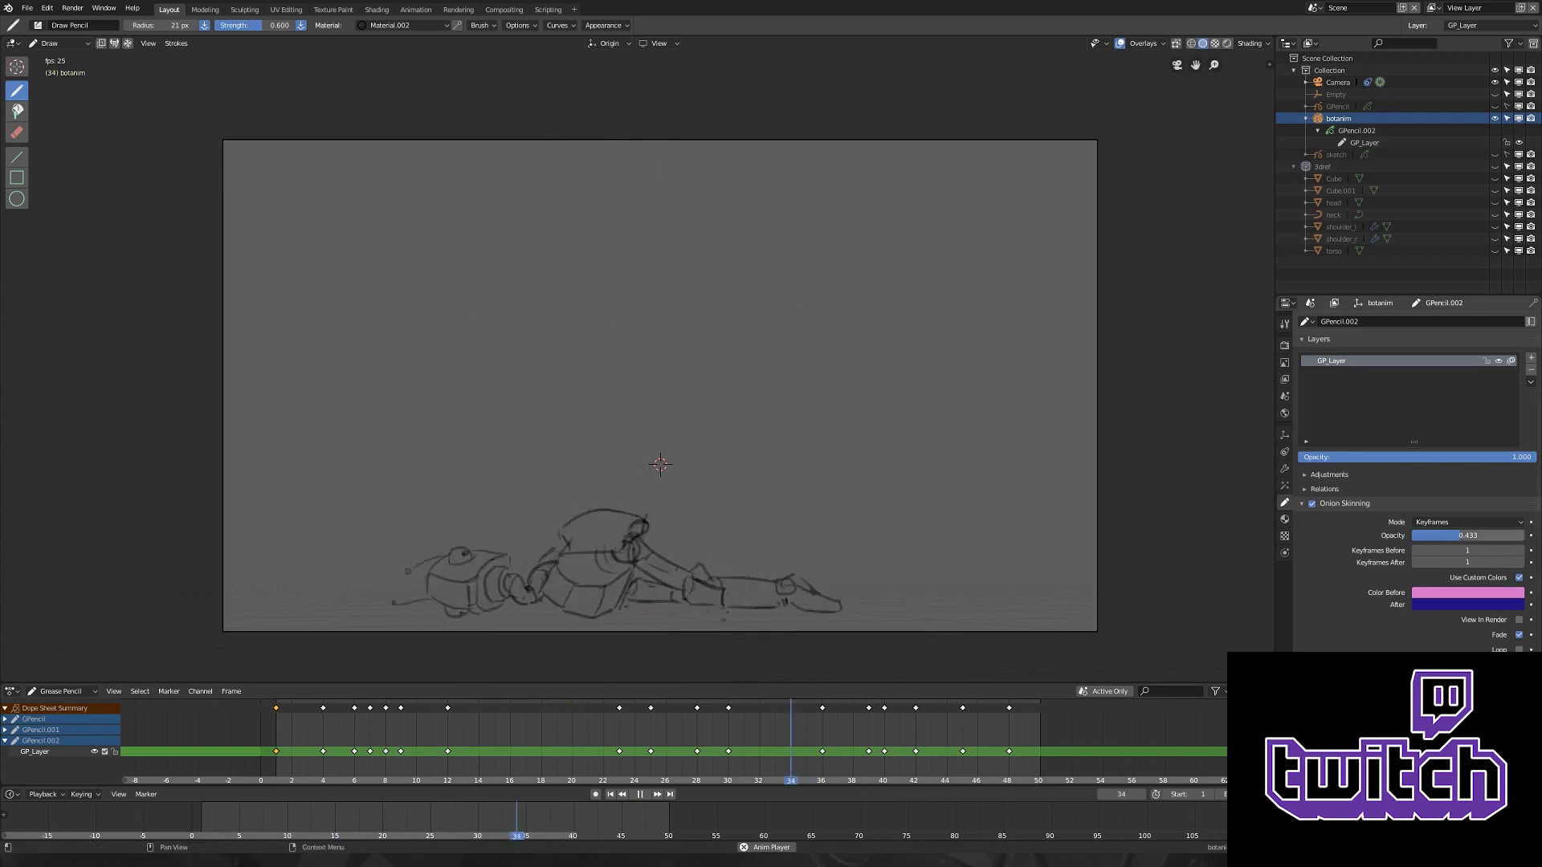
{"action": "left_click", "coordinate": [408, 725]}
{"action": "mouse_move", "coordinate": [408, 726]}
{"action": "left_mouse_down"}
{"action": "mouse_move", "coordinate": [323, 731]}
{"action": "mouse_move", "coordinate": [595, 738]}
{"action": "left_mouse_up"}
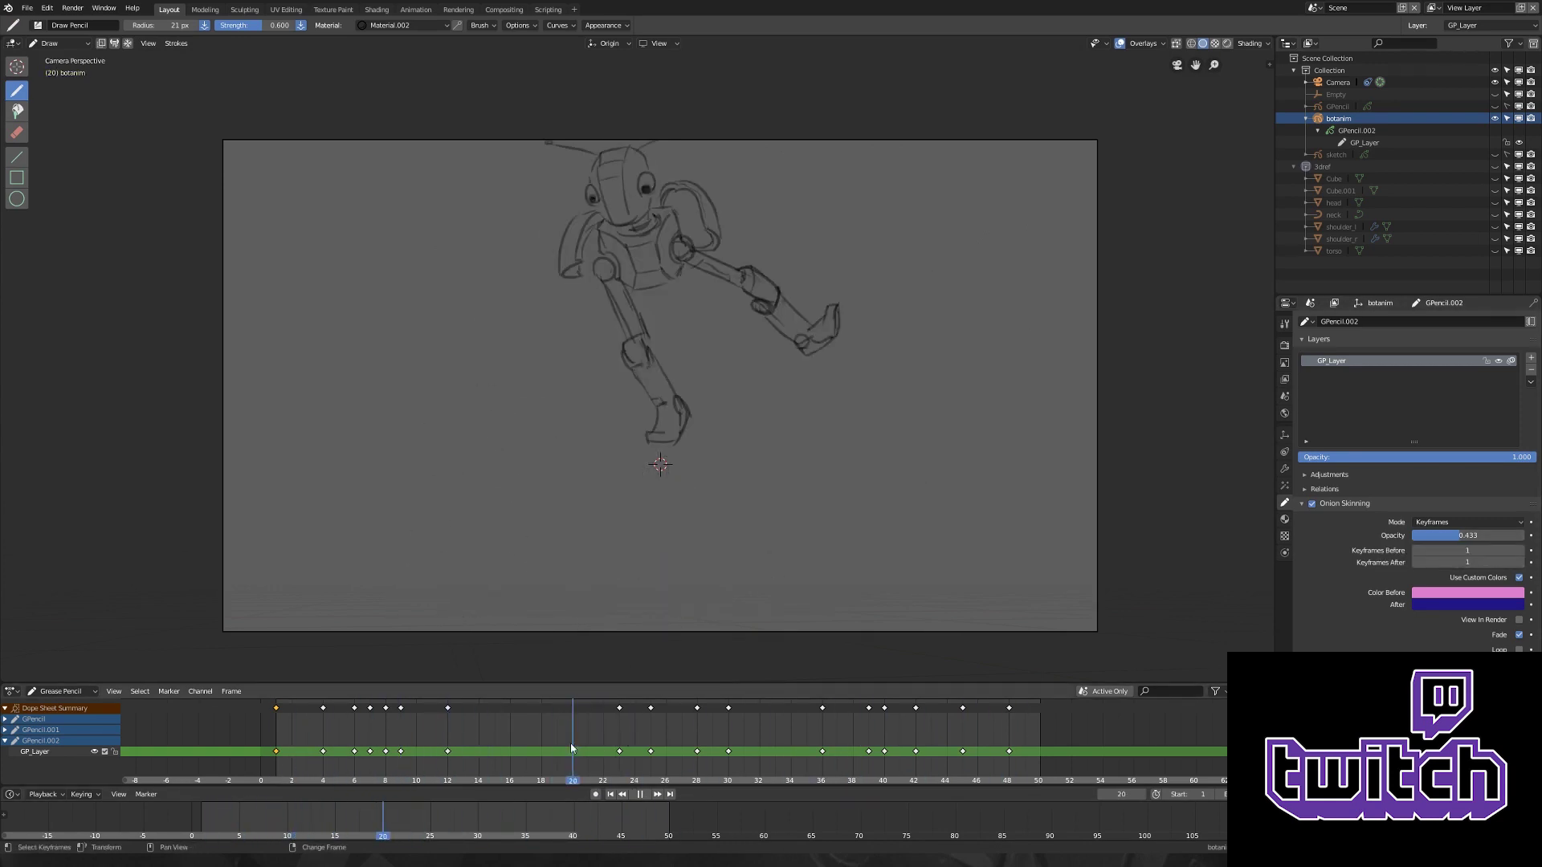
- Add a key on frame 18 repeating the airborne pose and keep all its strokes selected for editing
{"action": "key", "text": "Escape"}
{"action": "scroll", "coordinate": [672, 360], "scroll_direction": "up", "scroll_amount": 2}
{"action": "key", "text": "ctrl+Tab"}
{"action": "left_click", "coordinate": [631, 43]}
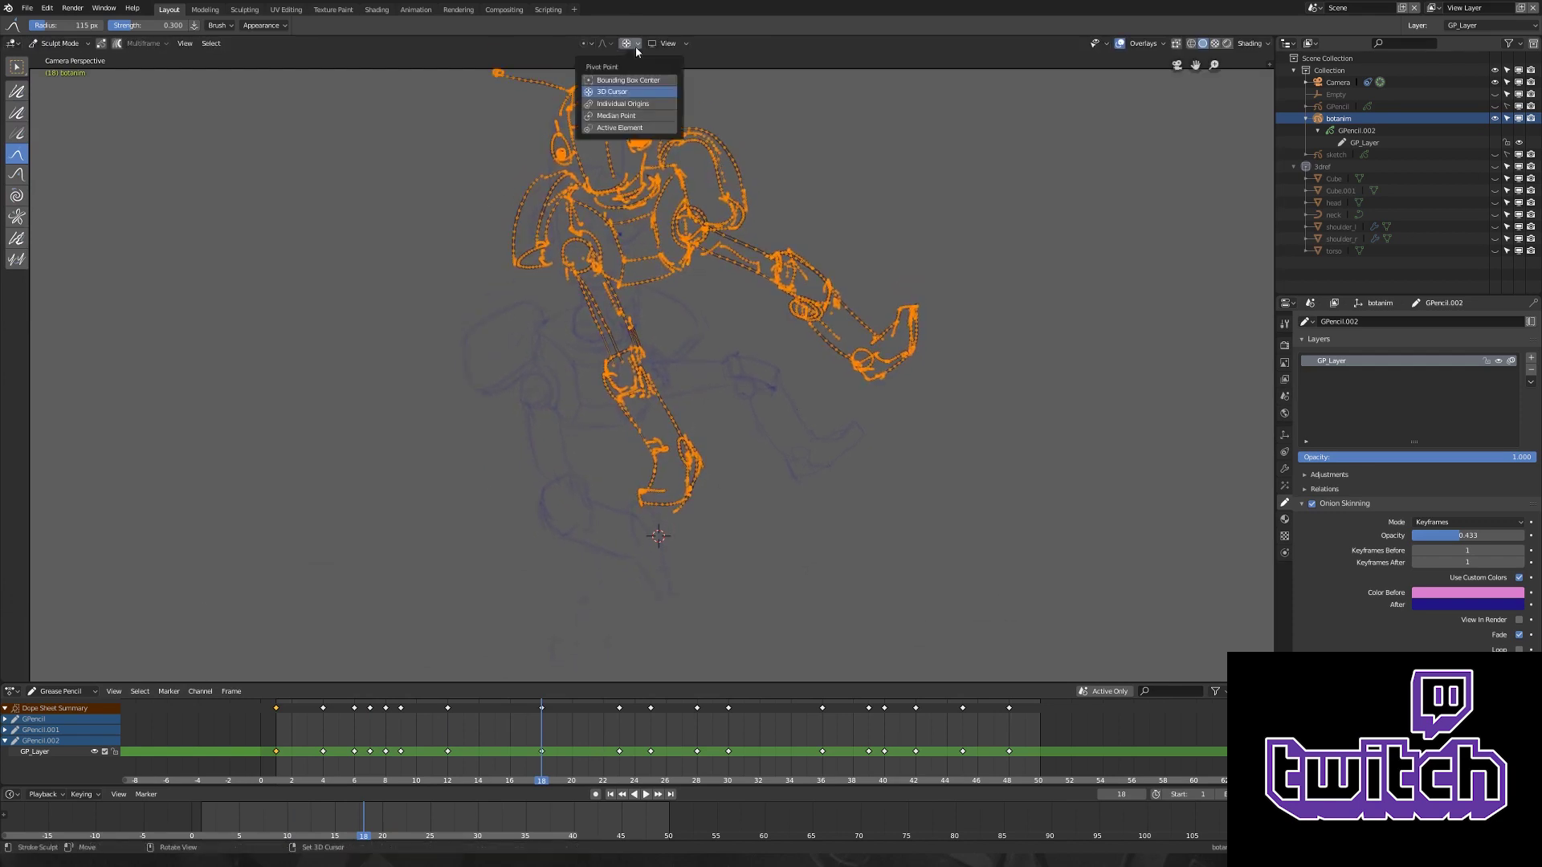
{"action": "key", "text": "Home"}
{"action": "key", "text": "Tab"}
{"action": "scroll", "coordinate": [749, 527], "scroll_direction": "up", "scroll_amount": 3}
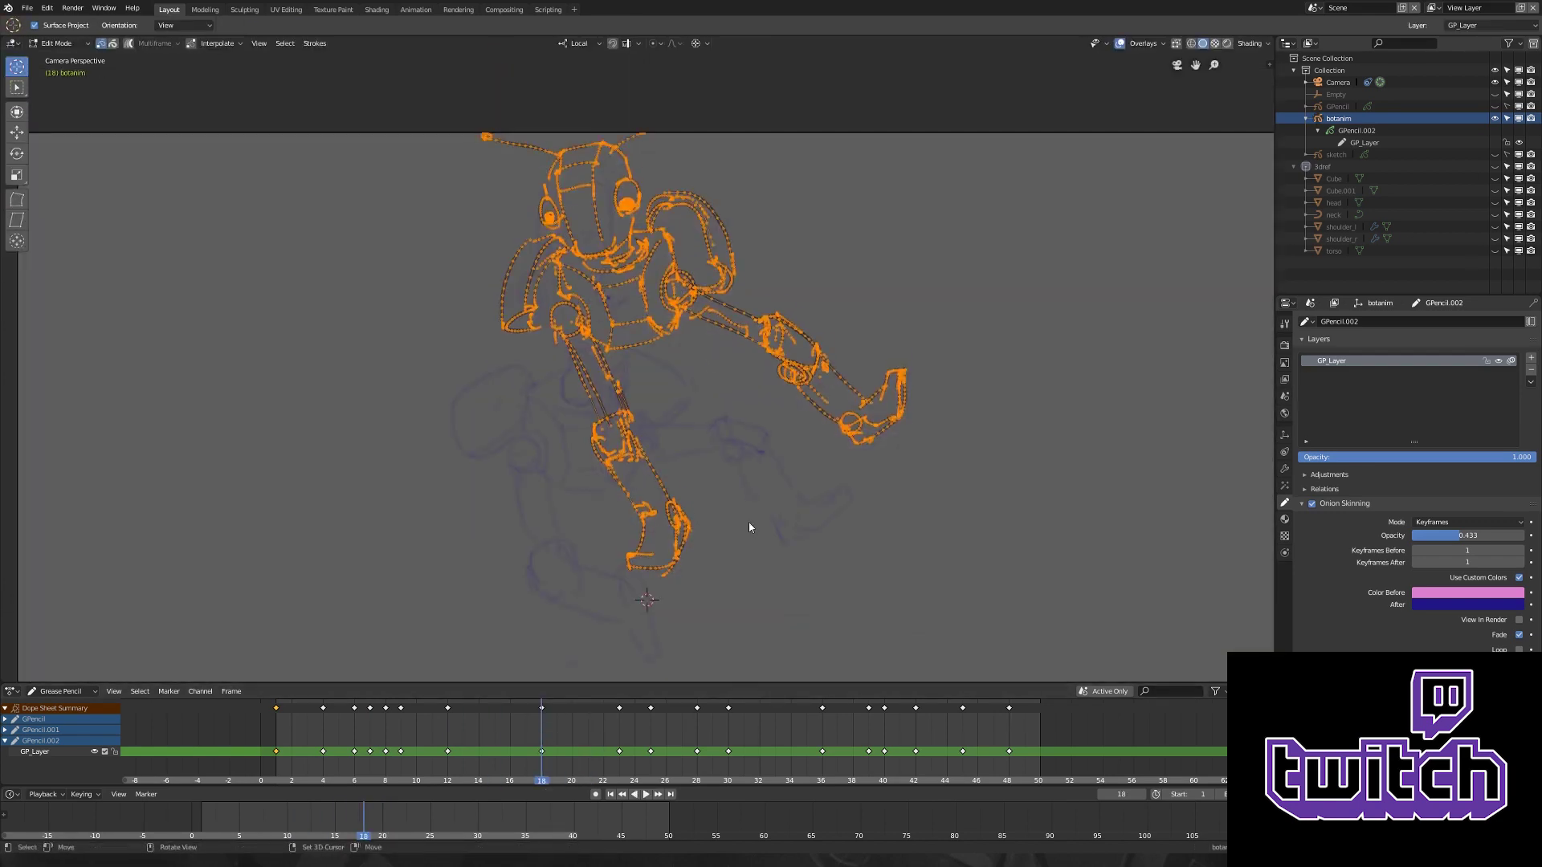
- Redraw both legs in a more bent airborne pose on frame 18 and check the start of the fall
{"action": "key", "text": "Tab"}
{"action": "key", "text": "e"}
{"action": "key", "text": "d"}
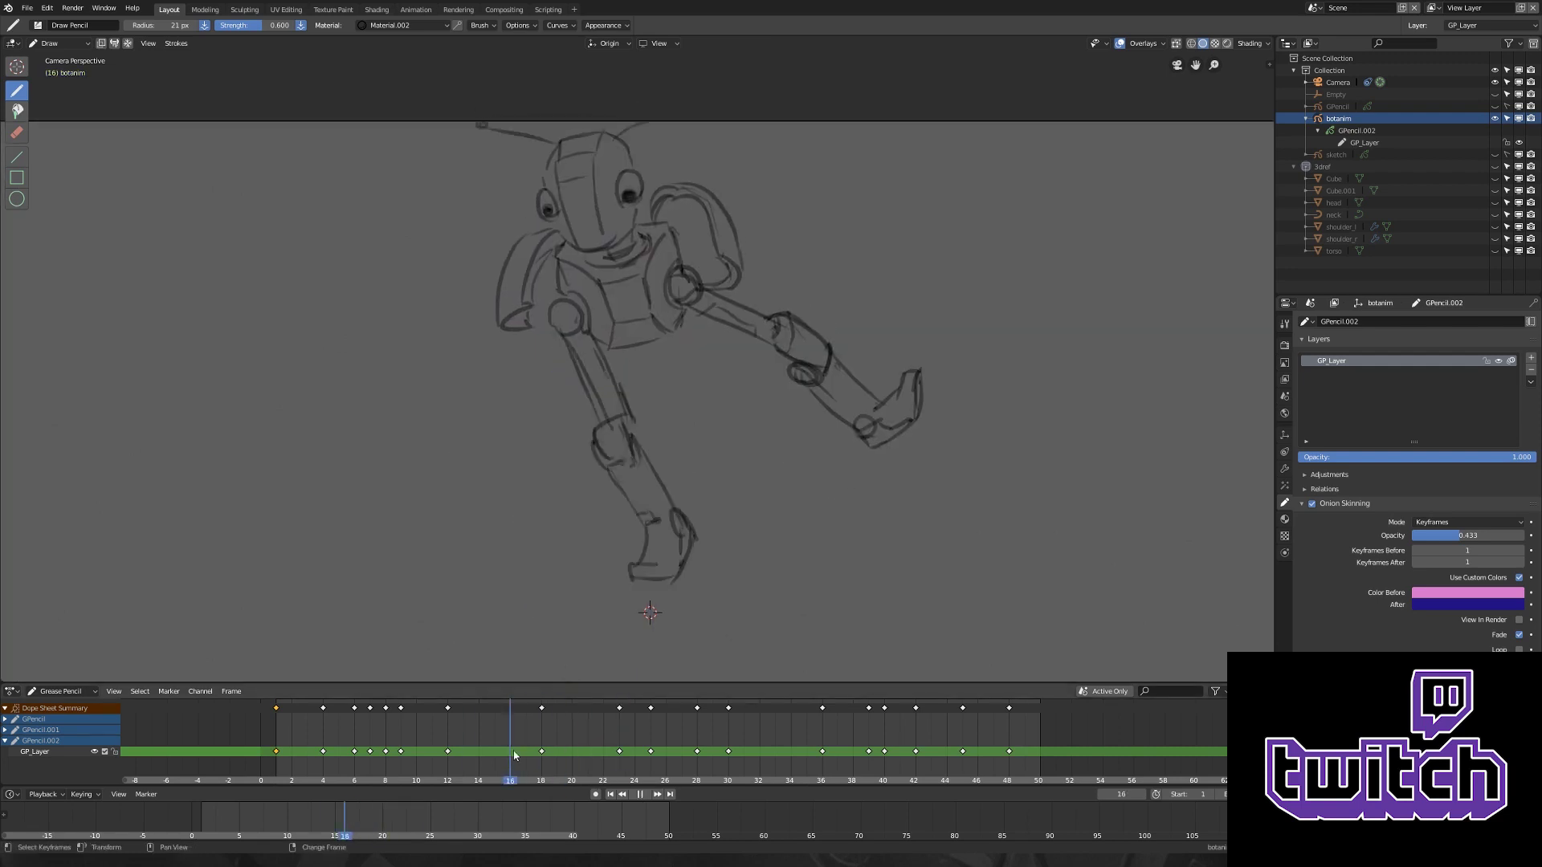
{"action": "key", "text": "shift+space"}
{"action": "key", "text": "ctrl+z"}
{"action": "key", "text": "2"}
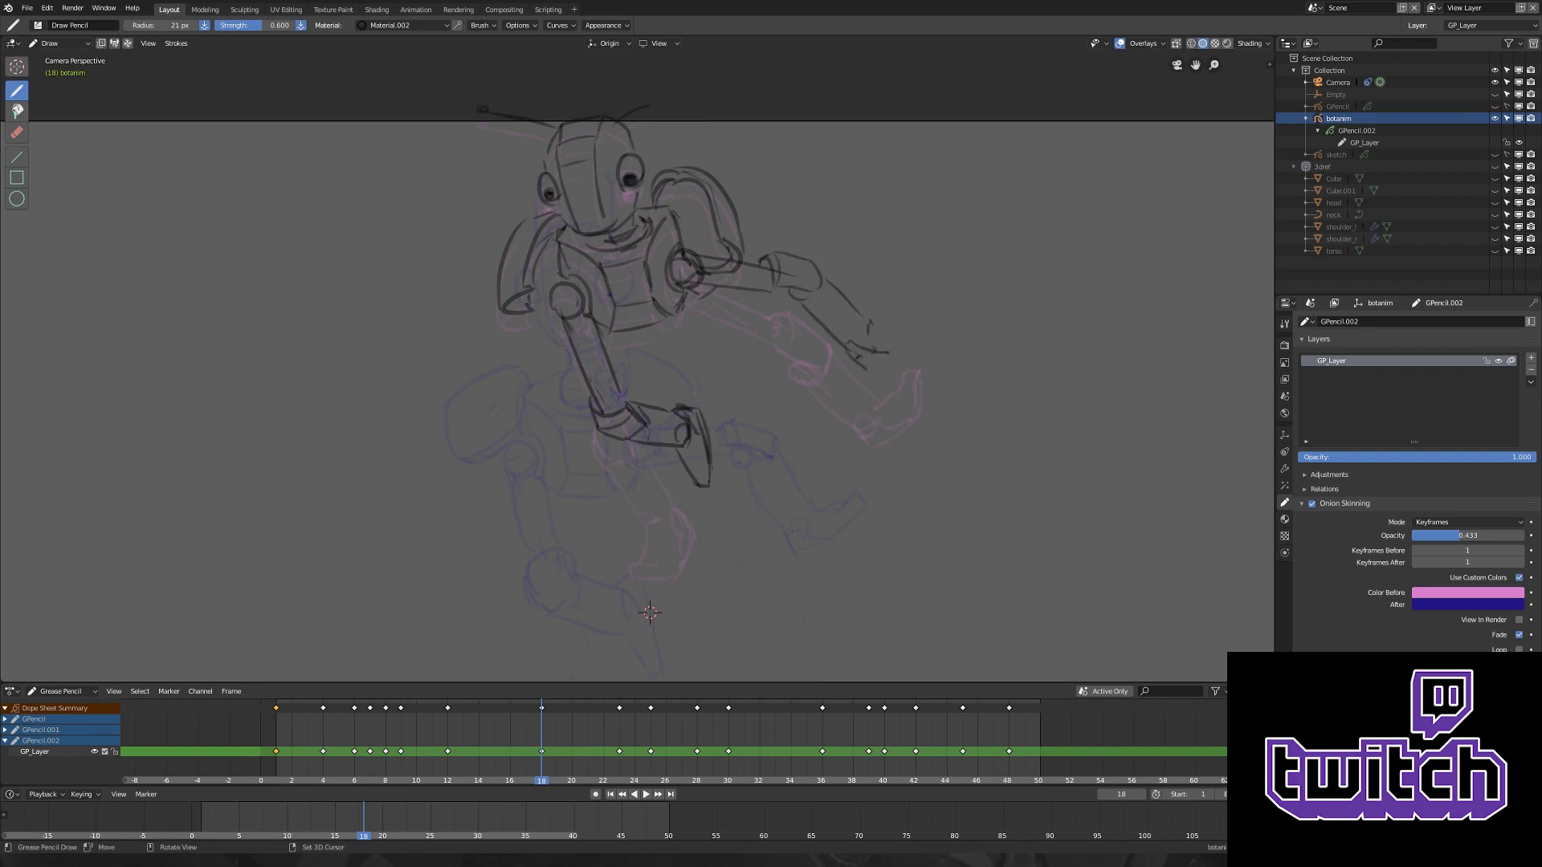
{"action": "key", "text": "Home"}
{"action": "key", "text": "space"}
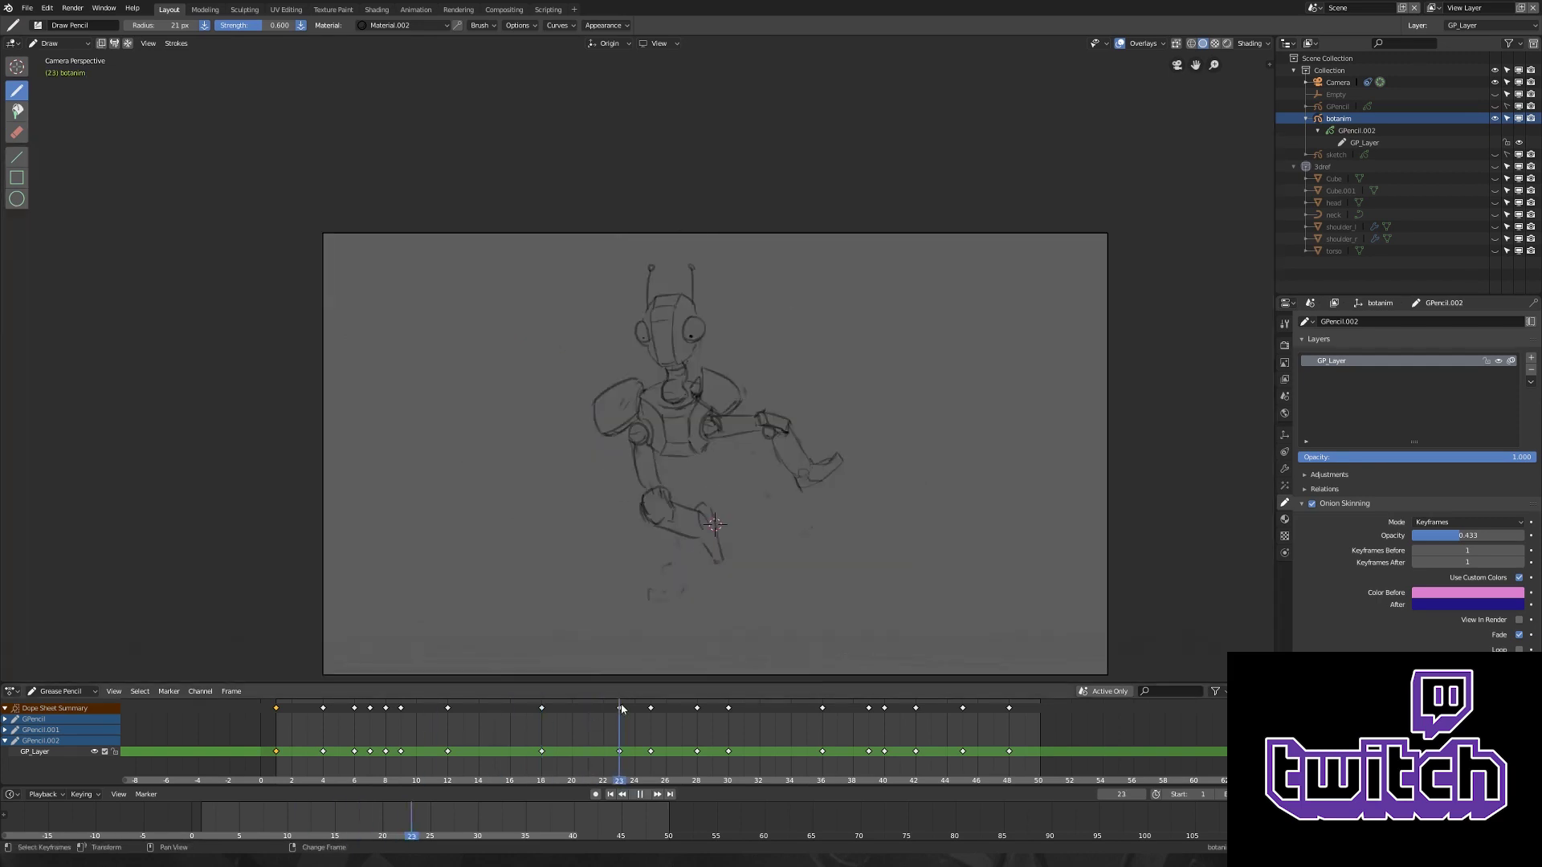
- Select the shoulder guard strokes on frame 18 and rotate the guards outward from the torso
{"action": "key", "text": "Escape"}
{"action": "scroll", "coordinate": [594, 436], "scroll_direction": "up", "scroll_amount": 2}
{"action": "key", "text": "ctrl+Tab"}
{"action": "left_click", "coordinate": [635, 483]}
{"action": "left_click", "coordinate": [614, 418]}
{"action": "key", "text": "r"}
{"action": "left_click", "coordinate": [679, 363]}
{"action": "key", "text": "alt+a"}
{"action": "left_click", "coordinate": [847, 394]}
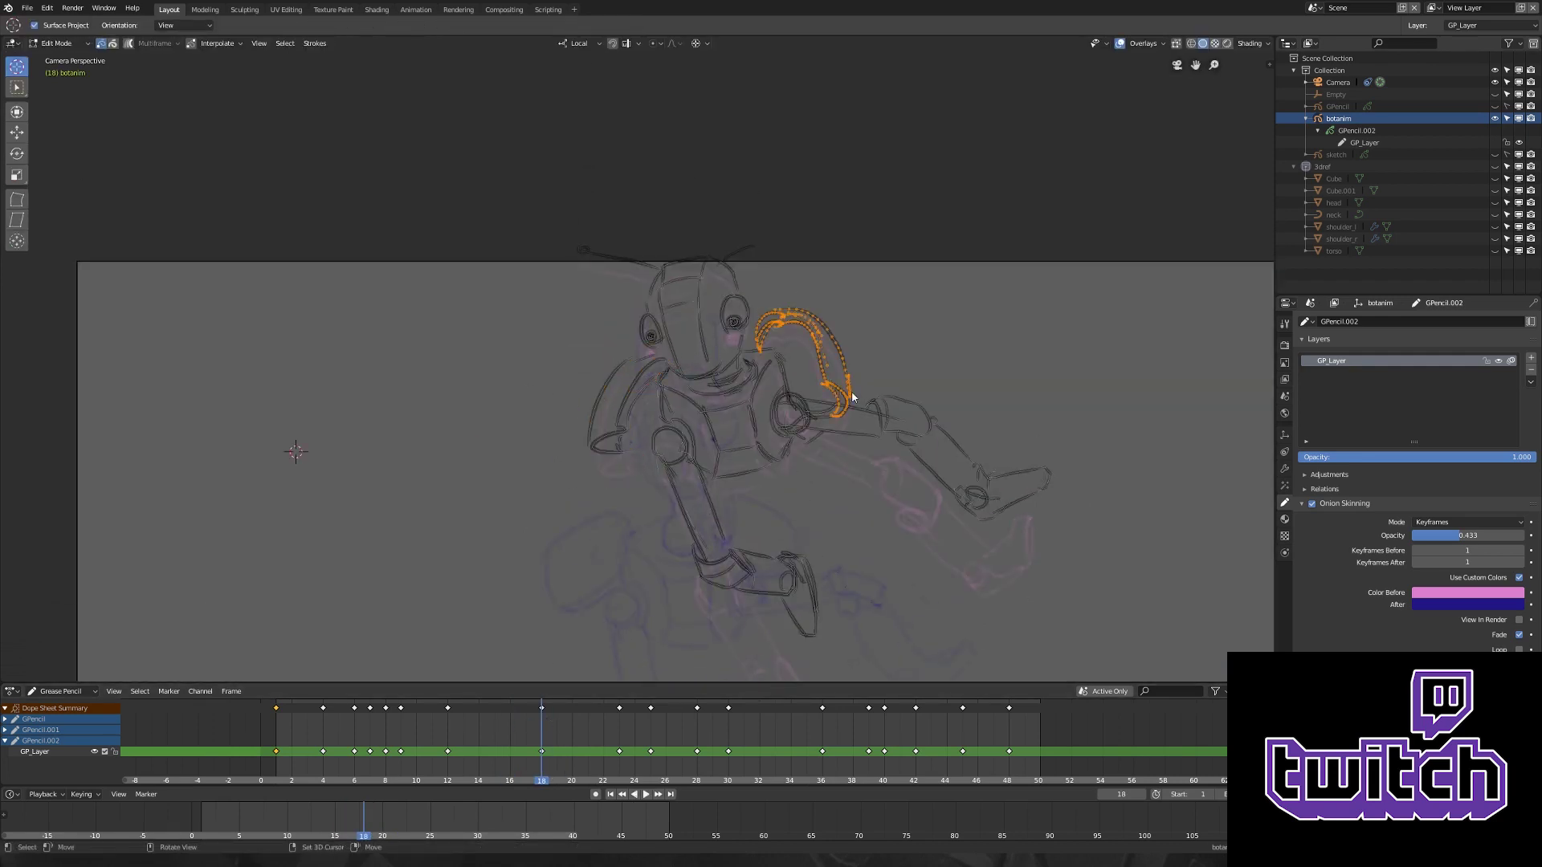
- Play the animation and retime the fall by moving the keys on frames 18 and 25 to frames 16 and 24
{"action": "key", "text": "Tab"}
{"action": "key", "text": "Home"}
{"action": "key", "text": "space"}
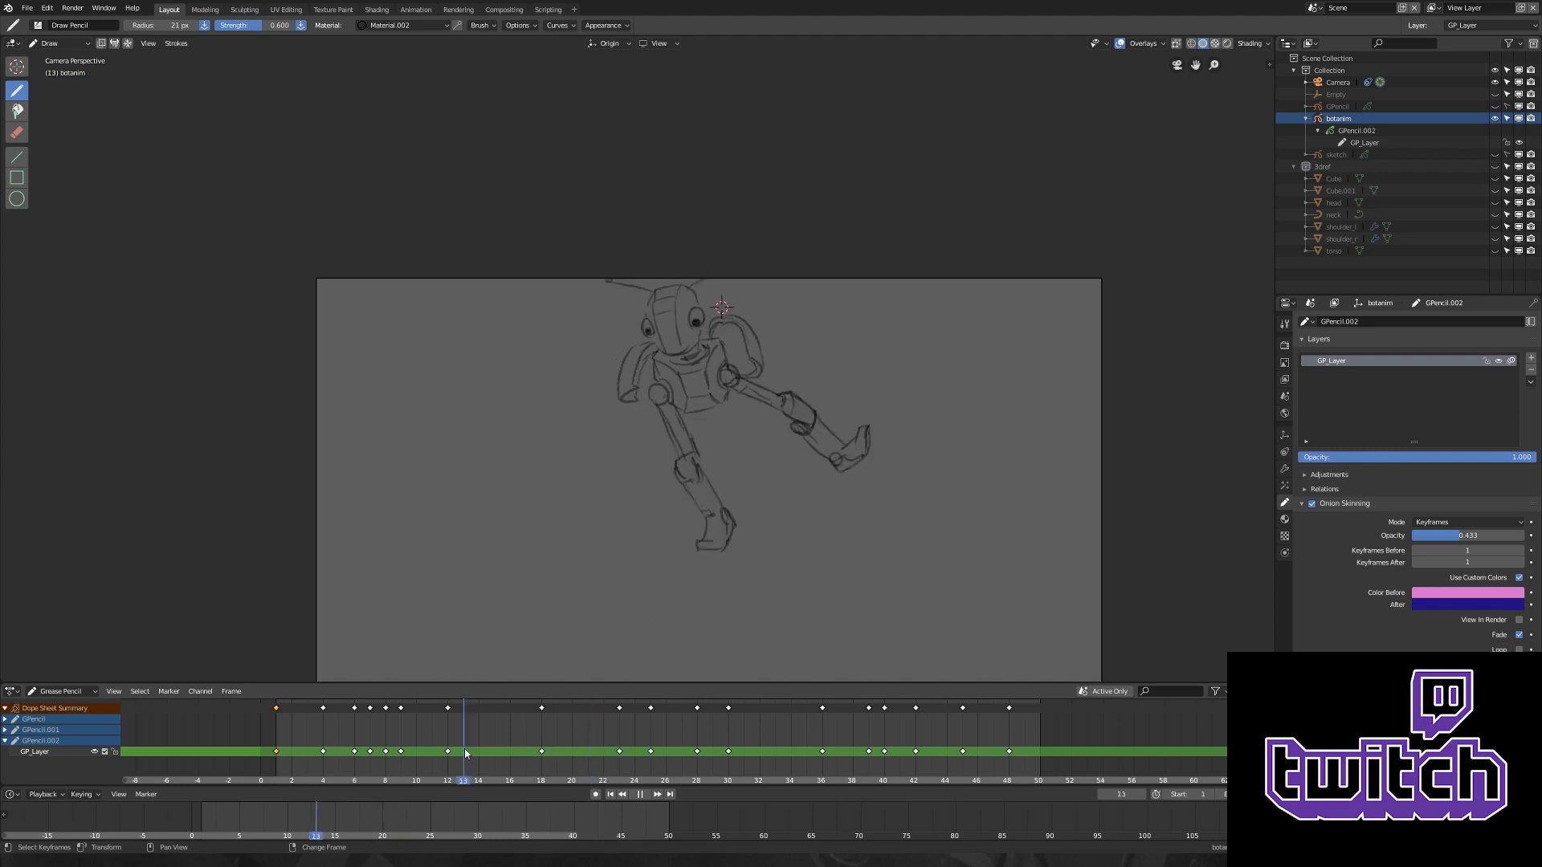
{"action": "scroll", "coordinate": [943, 457], "scroll_direction": "down", "scroll_amount": 3}
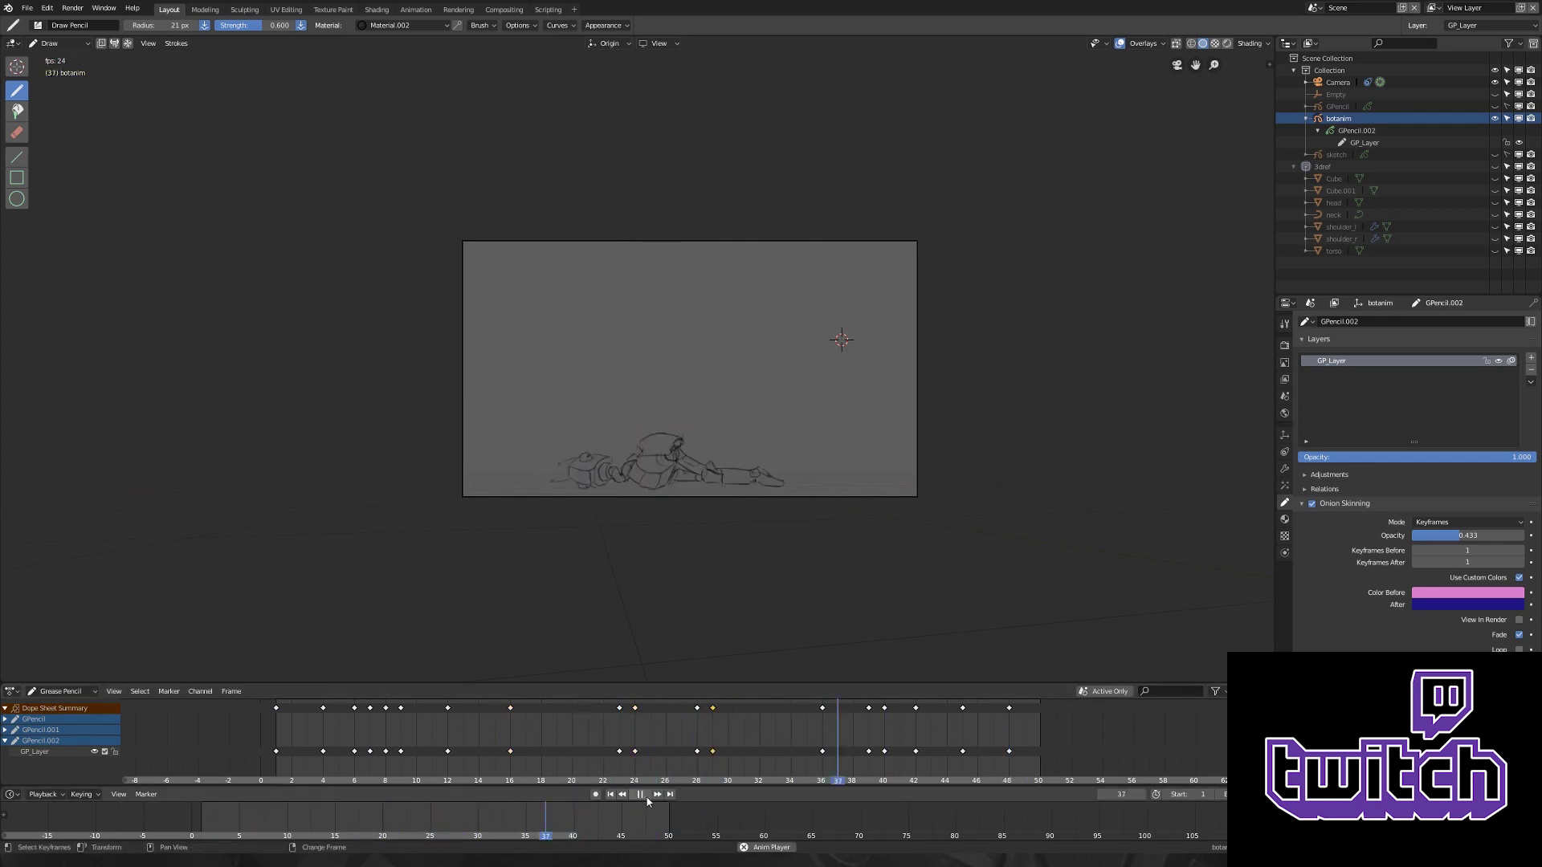
{"action": "left_click", "coordinate": [640, 795]}
- Retime the crash by placing its keys on frames 30 and 32, with frame 28 open for editing
{"action": "left_click", "coordinate": [660, 734]}
{"action": "scroll", "coordinate": [671, 447], "scroll_direction": "up", "scroll_amount": 3}
{"action": "key", "text": "Tab"}
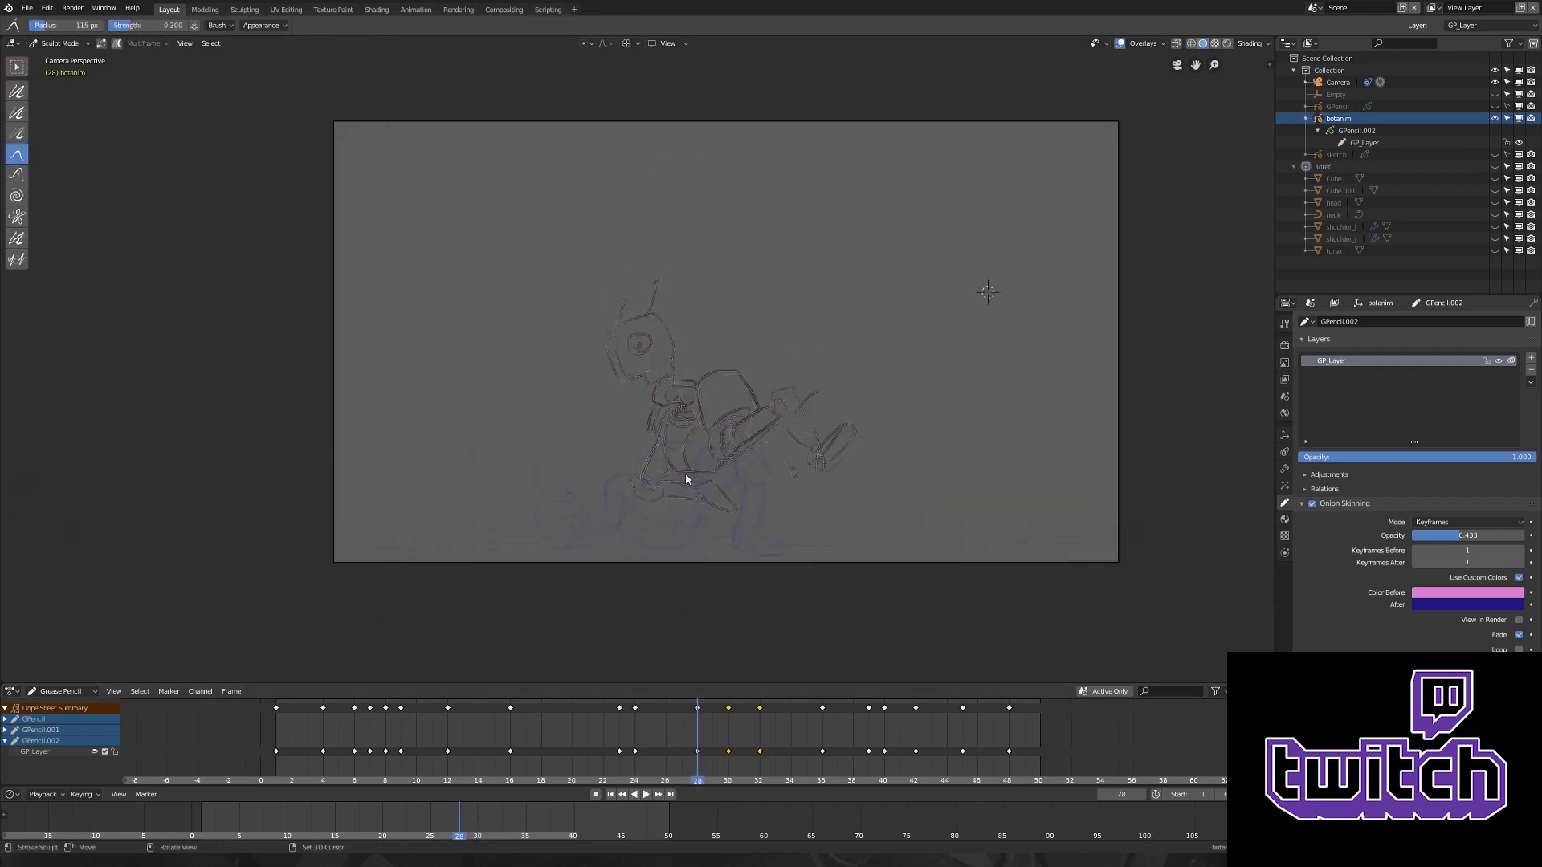
- Rotate the robot's head and antennae on frame 28 and scale them up by 1.121
{"action": "key", "text": "r"}
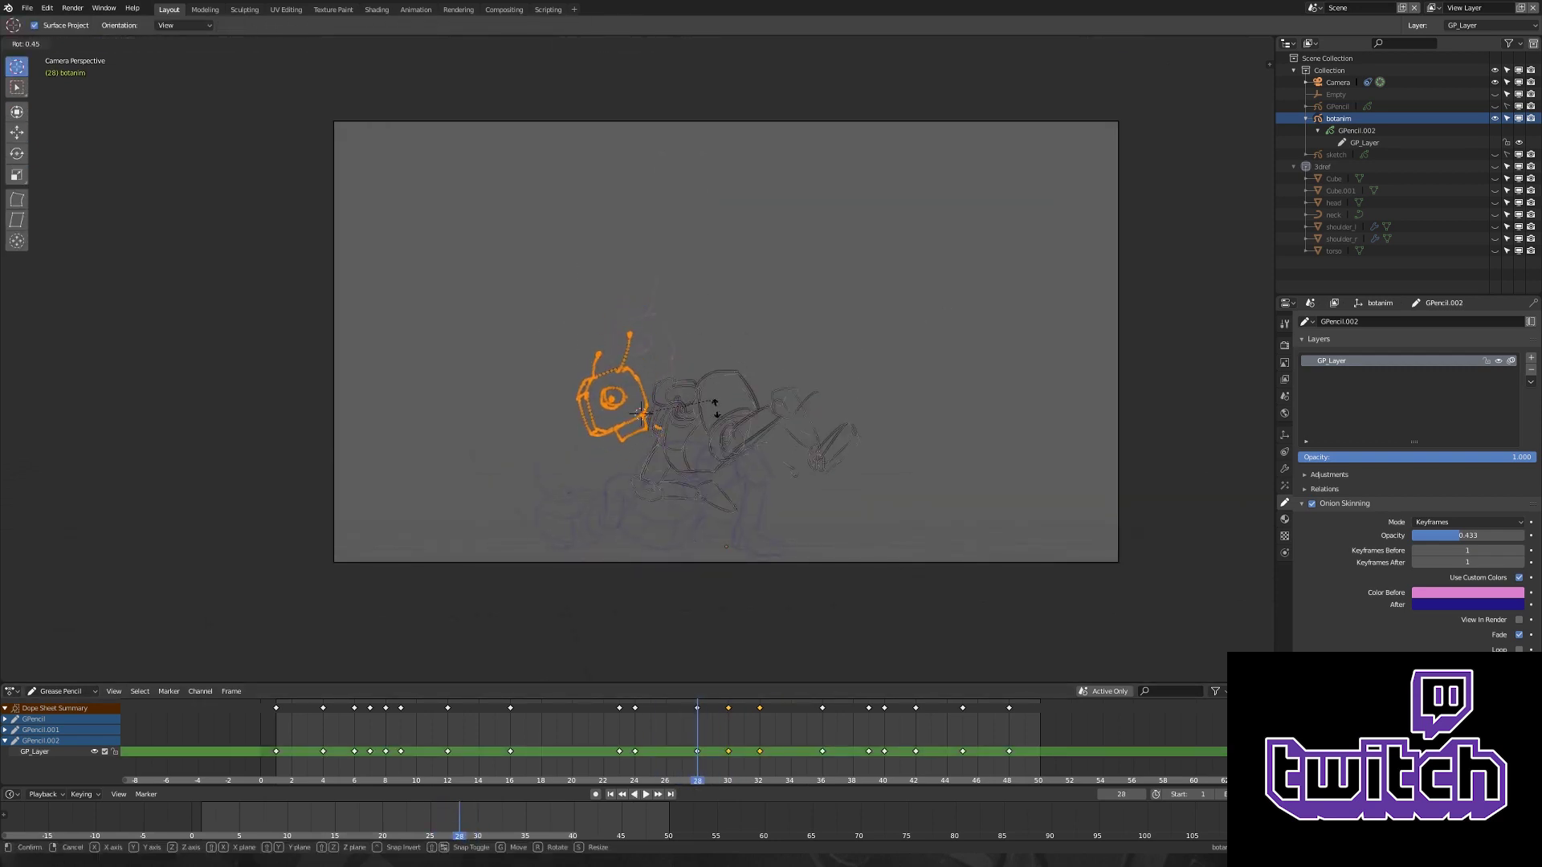
{"action": "left_click", "coordinate": [673, 726]}
{"action": "key", "text": "space"}
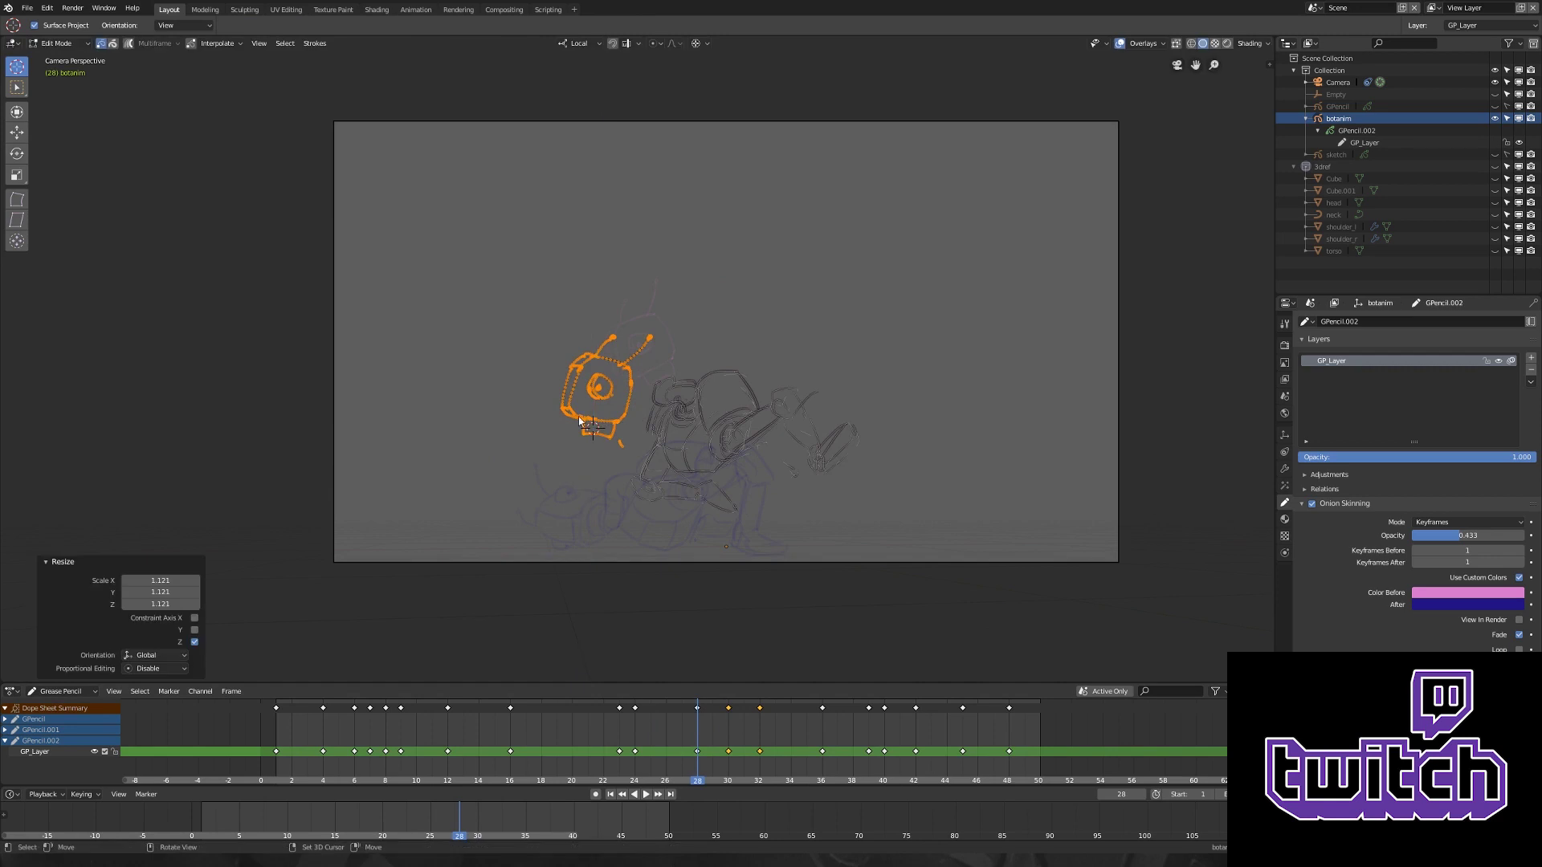
{"action": "key", "text": "Tab"}
{"action": "left_click", "coordinate": [733, 739]}
{"action": "key", "text": "Escape"}
- Reposition the head above the falling body on frame 28, comparing it with the neighbouring frames
{"action": "key", "text": "Tab"}
{"action": "key", "text": "g"}
{"action": "left_click", "coordinate": [665, 446]}
{"action": "key", "text": "space"}
{"action": "key", "text": "Escape"}
{"action": "key", "text": "g"}
{"action": "left_click", "coordinate": [642, 417]}
{"action": "key", "text": "space"}
{"action": "key", "text": "Escape"}
- Replace the old body strokes on frame 28 with a redrawn neck, torso and hip in a lower falling pose
{"action": "key", "text": "Tab"}
{"action": "key", "text": "shift+space"}
{"action": "left_click", "coordinate": [702, 393]}
{"action": "left_click_drag", "start_coordinate": [707, 376], "coordinate": [666, 449]}
{"action": "key", "text": "Tab"}
{"action": "key", "text": "b"}
{"action": "left_click_drag", "start_coordinate": [757, 403], "coordinate": [655, 452]}
{"action": "key", "text": "a"}
{"action": "key", "text": "Tab"}
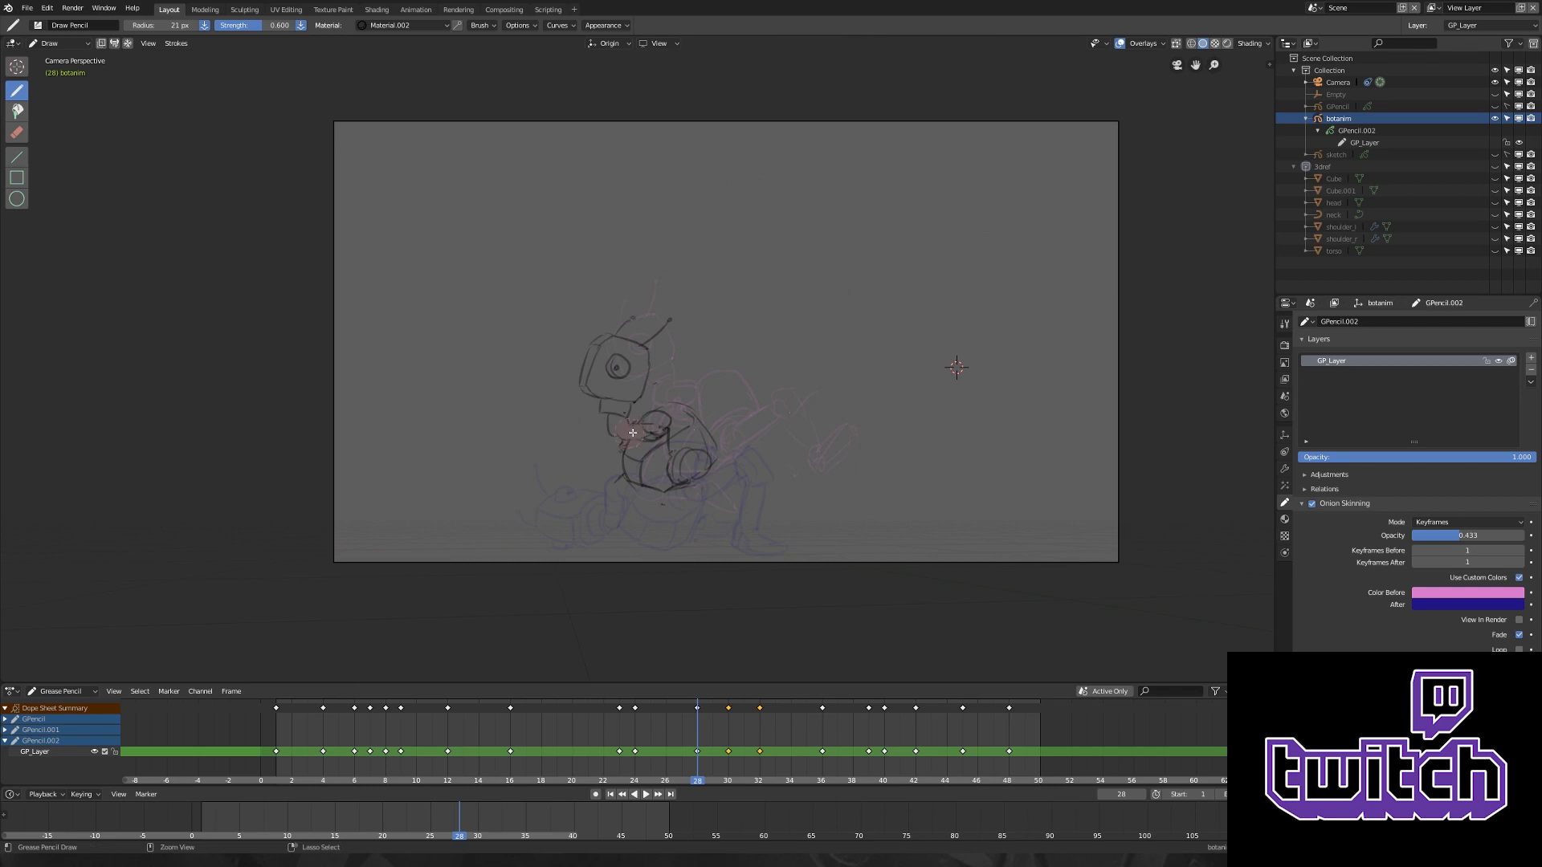
- Draw the shoulder guard and a bent leg with its foot on frame 28, checking the motion against nearby frames
{"action": "key", "text": "space"}
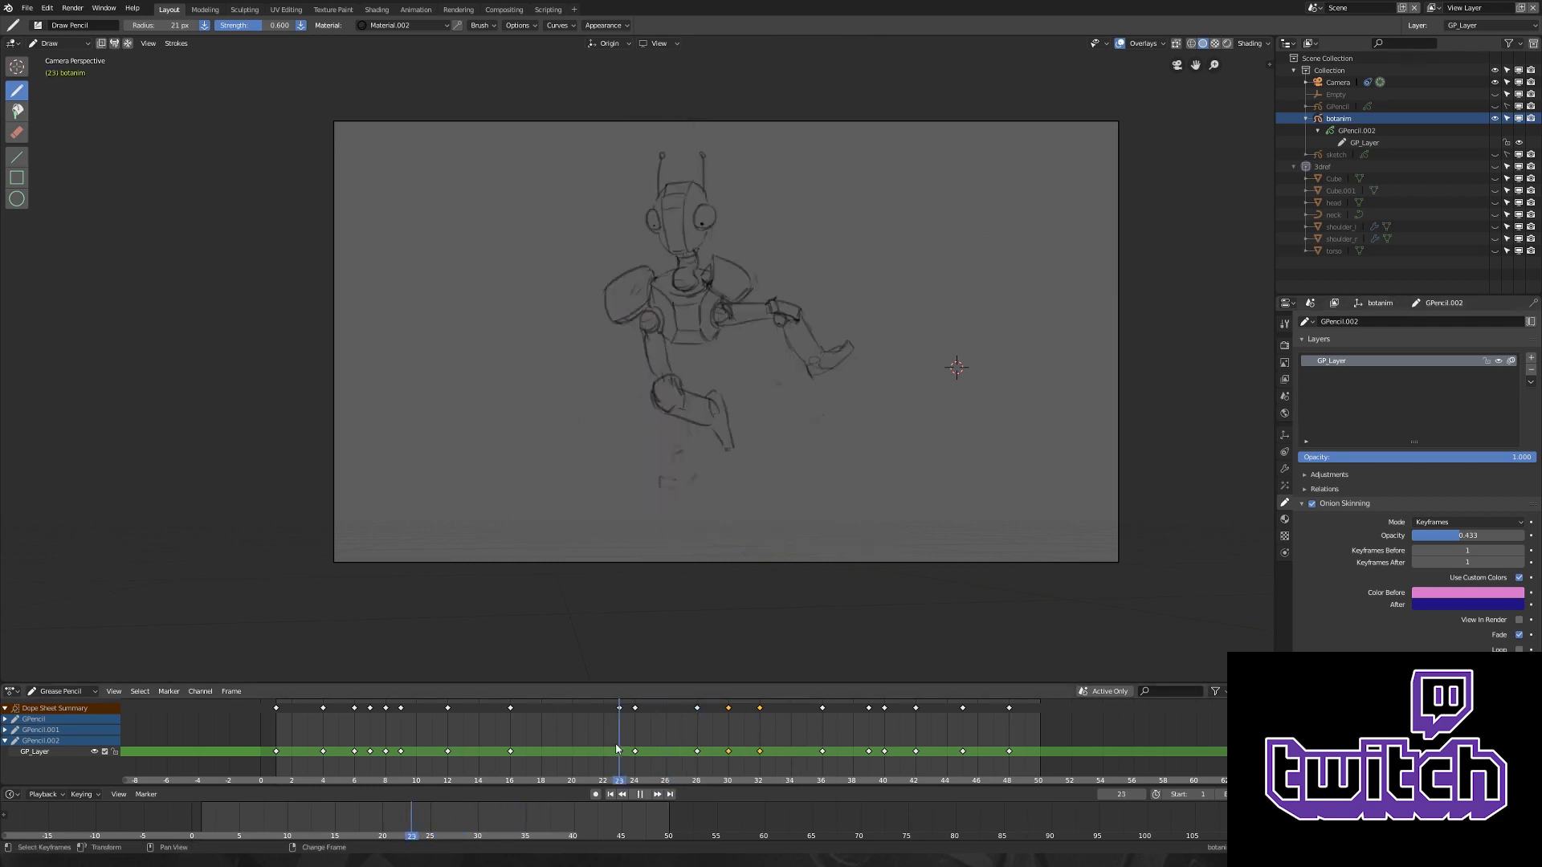
{"action": "key", "text": "space"}
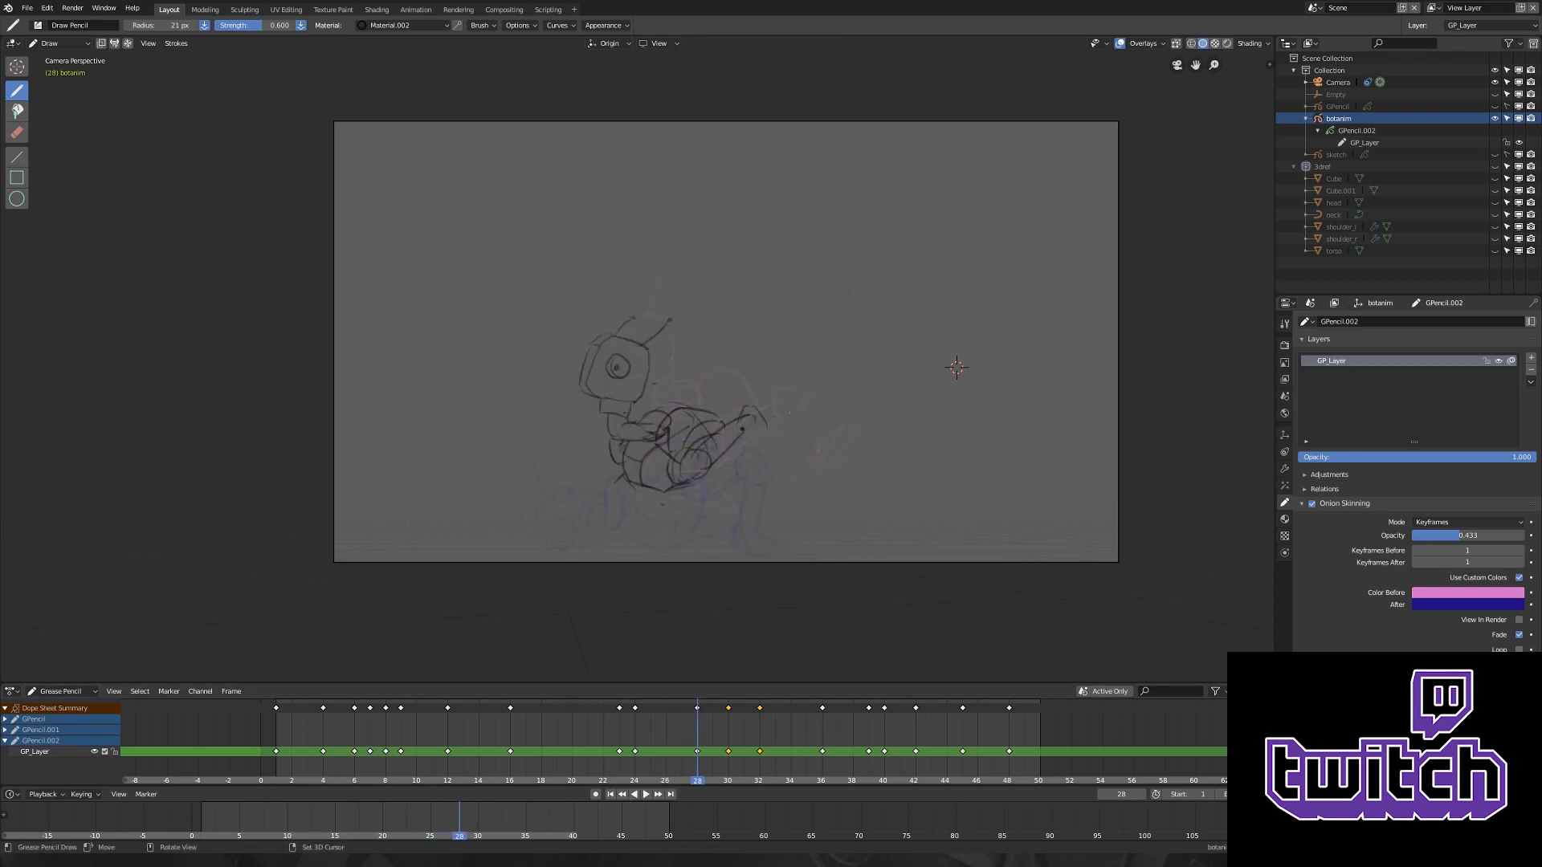
{"action": "key", "text": "space"}
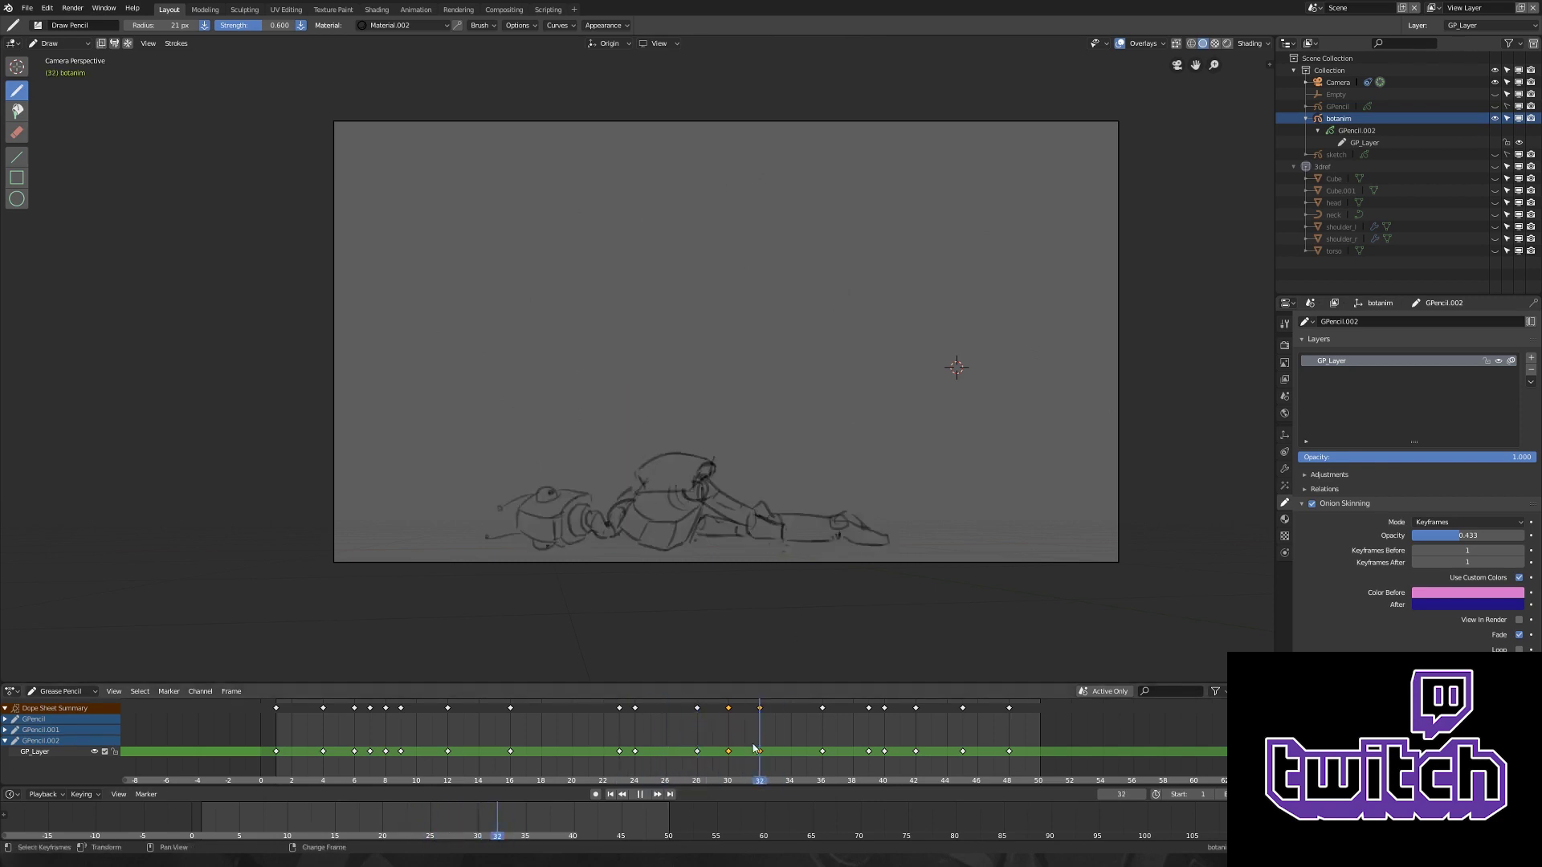
{"action": "key", "text": "Escape"}
{"action": "key", "text": "ctrl+Tab"}
{"action": "left_click", "coordinate": [623, 368], "text": "alt"}
{"action": "key", "text": "ctrl+Tab"}
{"action": "key", "text": "space"}
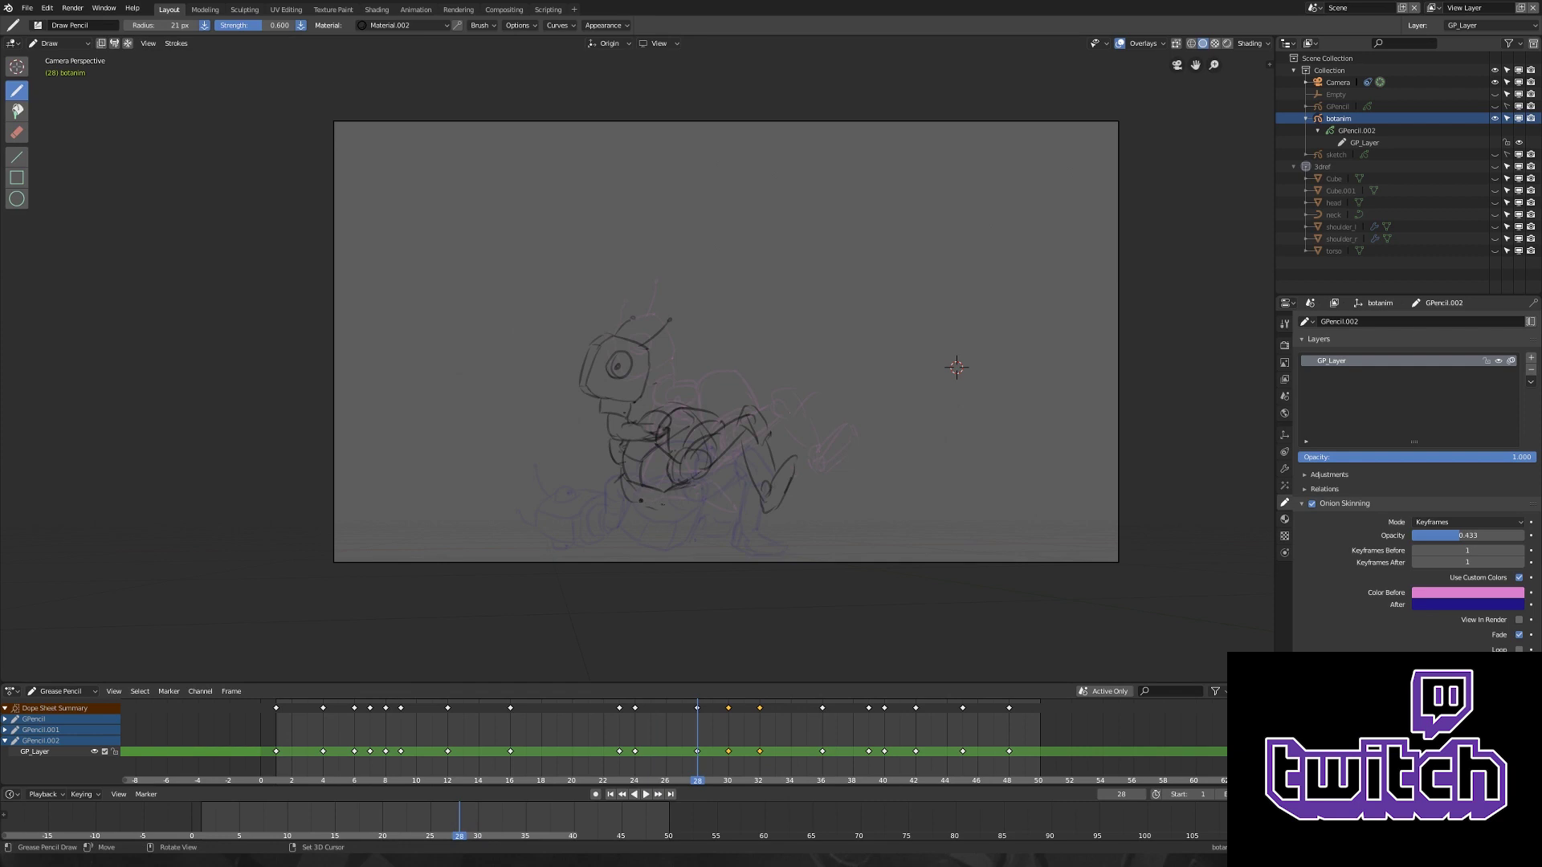
- Review the fall from frame 16 and retime its keys to frames 25, 27, 29 and 31
{"action": "mouse_move", "coordinate": [711, 758]}
{"action": "right_mouse_down"}
{"action": "mouse_move", "coordinate": [486, 759]}
{"action": "mouse_move", "coordinate": [514, 756]}
{"action": "right_mouse_up"}
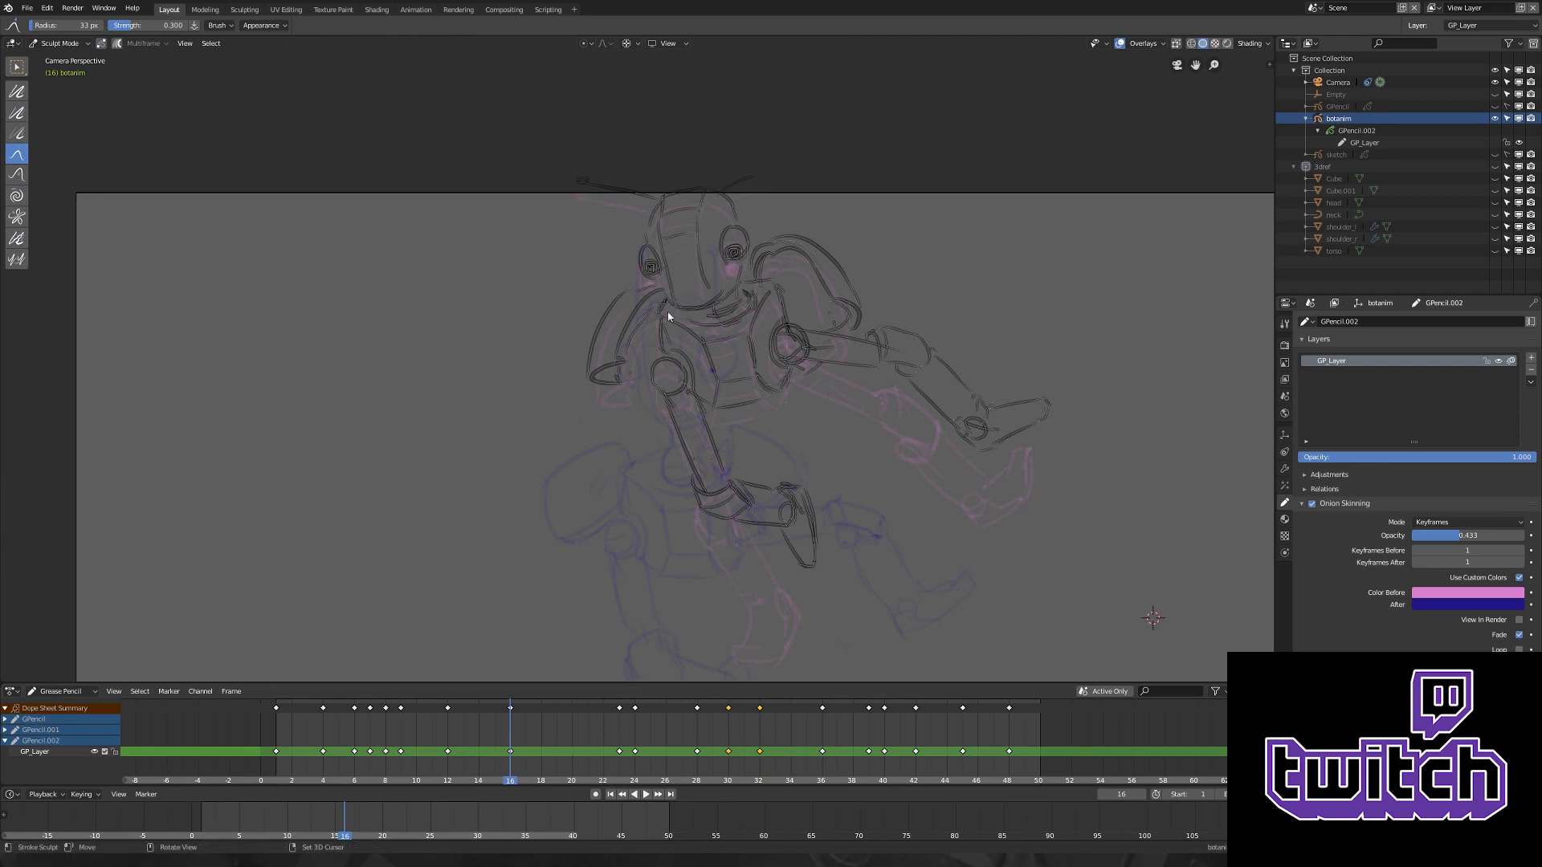
{"action": "key", "text": "space"}
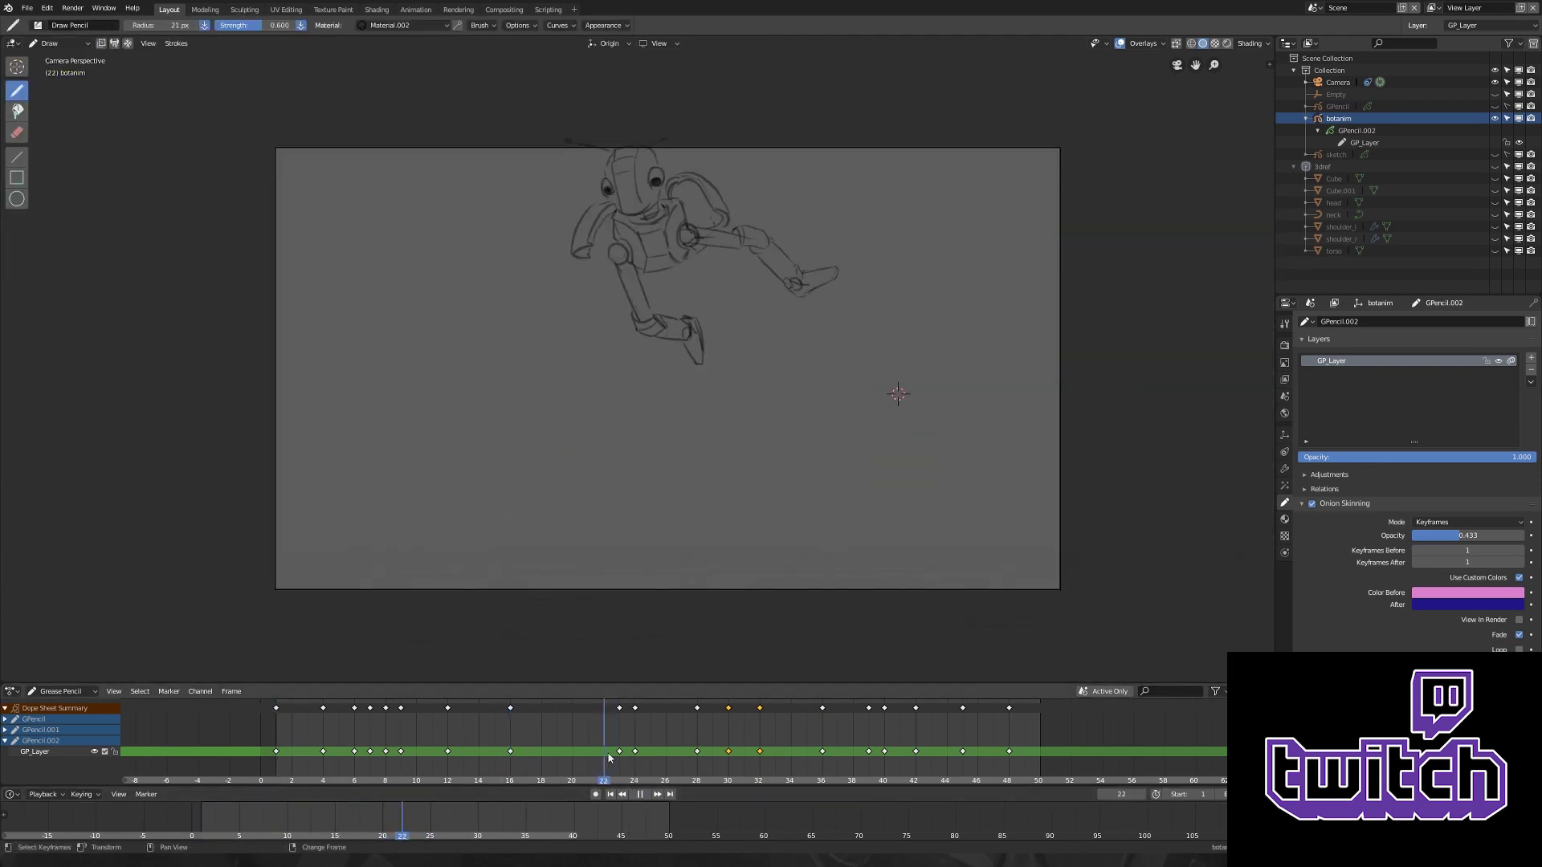
{"action": "key", "text": "ctrl+z"}
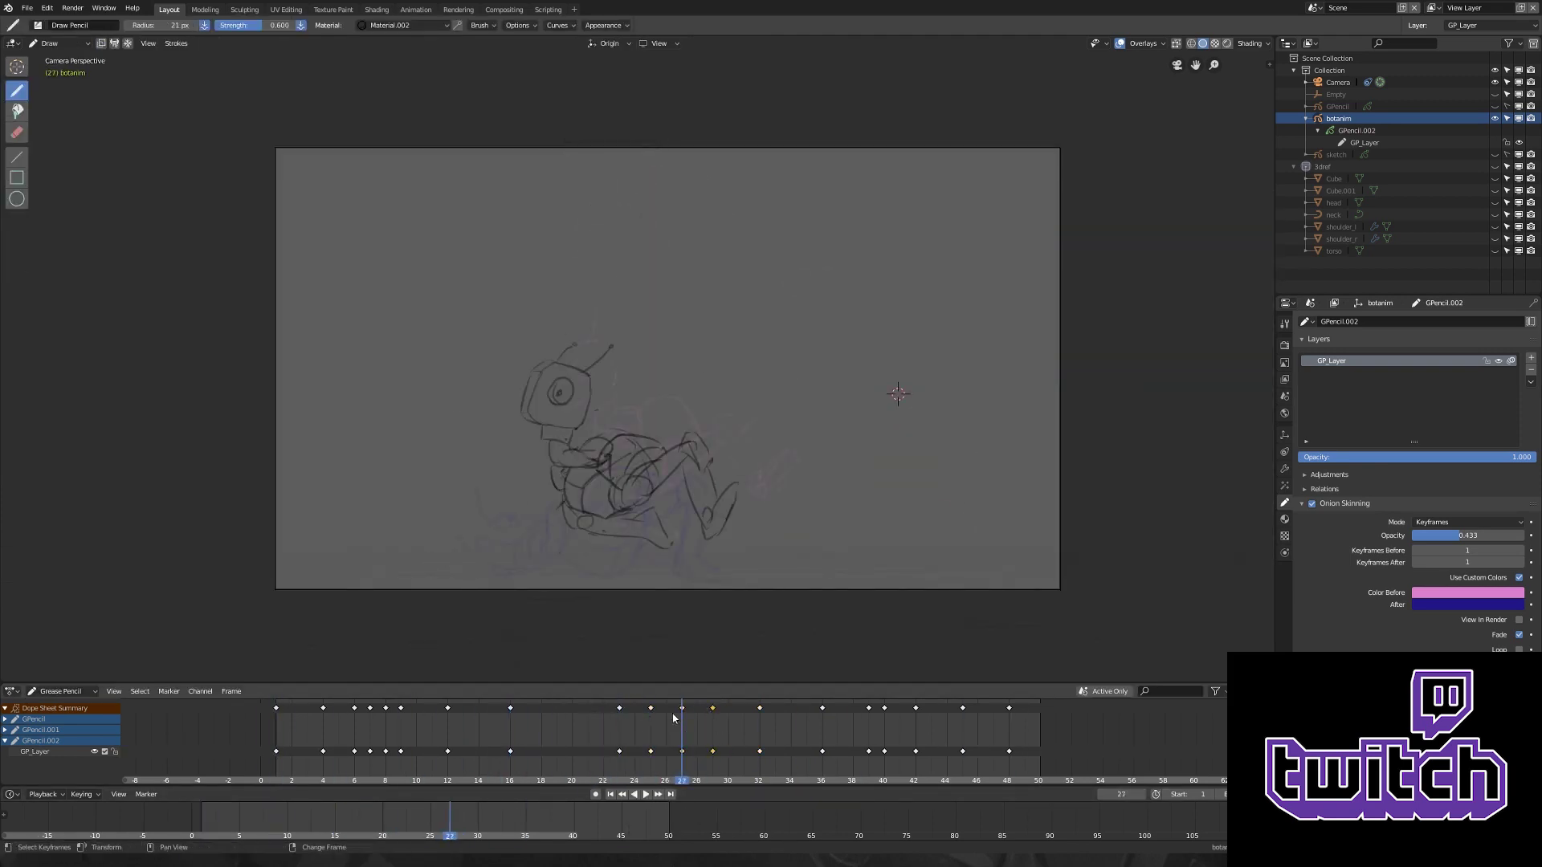
{"action": "key", "text": "Escape"}
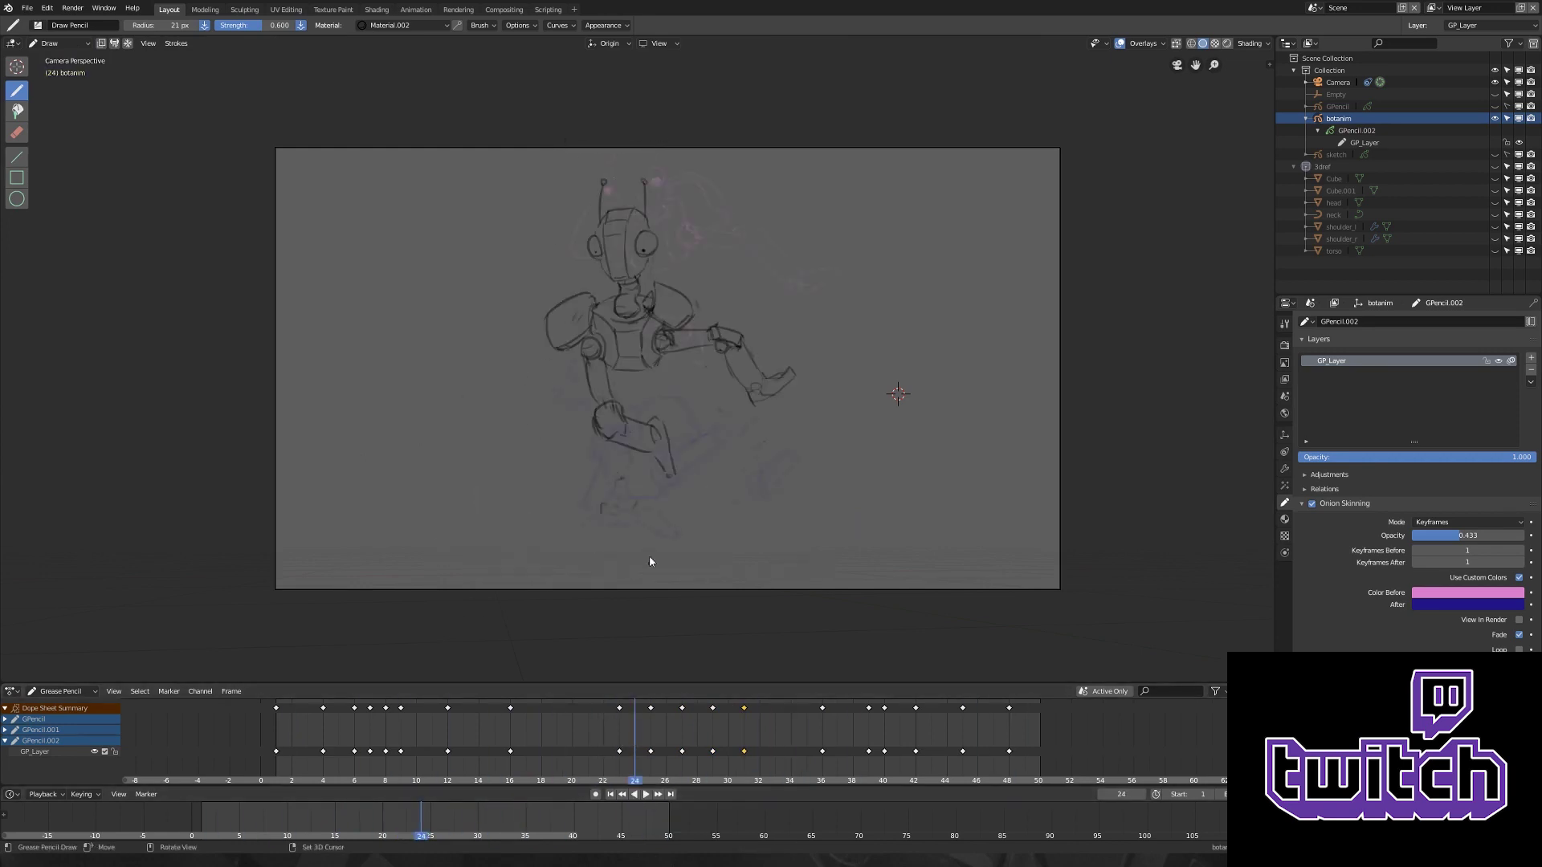
- Add an in-between key on frame 24 from the falling pose and sculpt its head, torso and legs lower
{"action": "key", "text": "ctrl+Tab"}
{"action": "scroll", "coordinate": [626, 469], "scroll_direction": "up", "scroll_amount": 2}
{"action": "left_click", "coordinate": [1468, 594]}
{"action": "key", "text": "f"}
{"action": "left_click", "coordinate": [577, 230]}
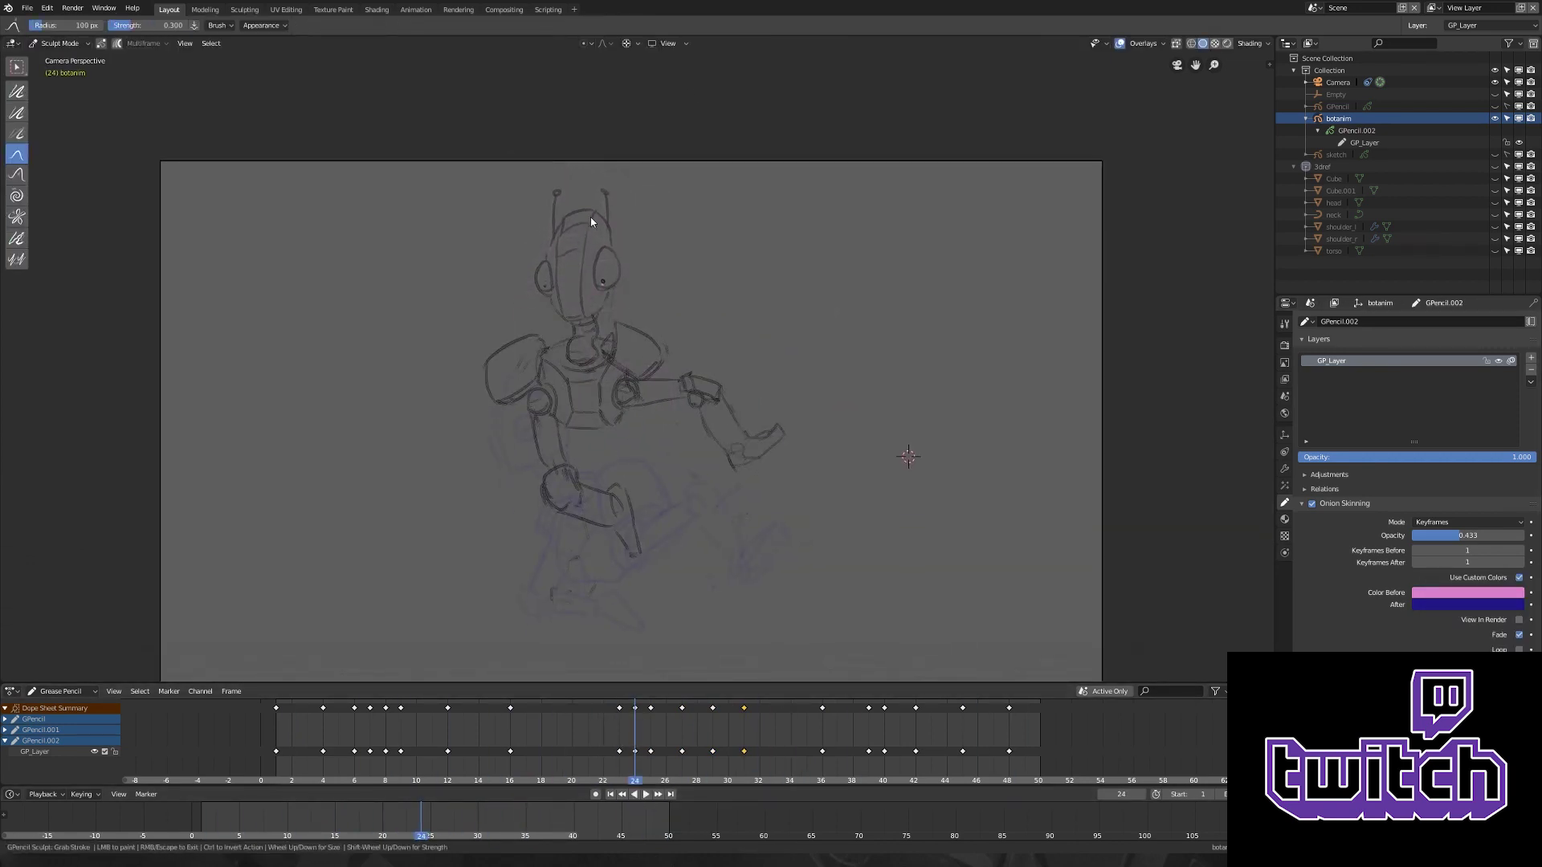
{"action": "key", "text": "ctrl+z"}
{"action": "key", "text": "ctrl+Tab"}
{"action": "key", "text": "f"}
{"action": "left_click", "coordinate": [486, 377]}
{"action": "key", "text": "space"}
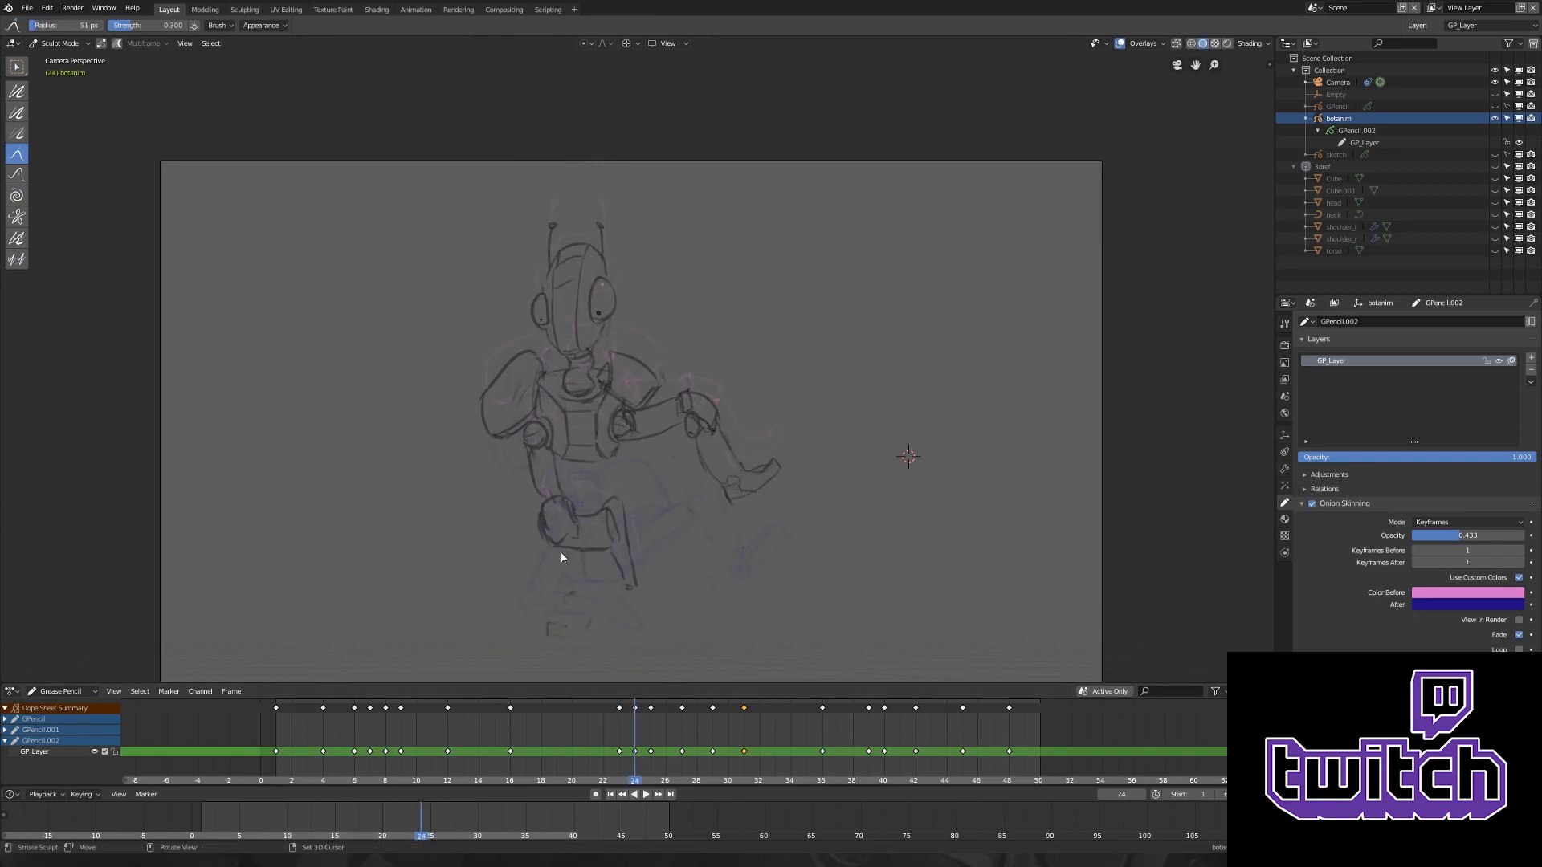
- Add a copy of the falling pose on frame 28, lower it toward the ground and sculpt the head downward
{"action": "key", "text": "space"}
{"action": "key", "text": "Tab"}
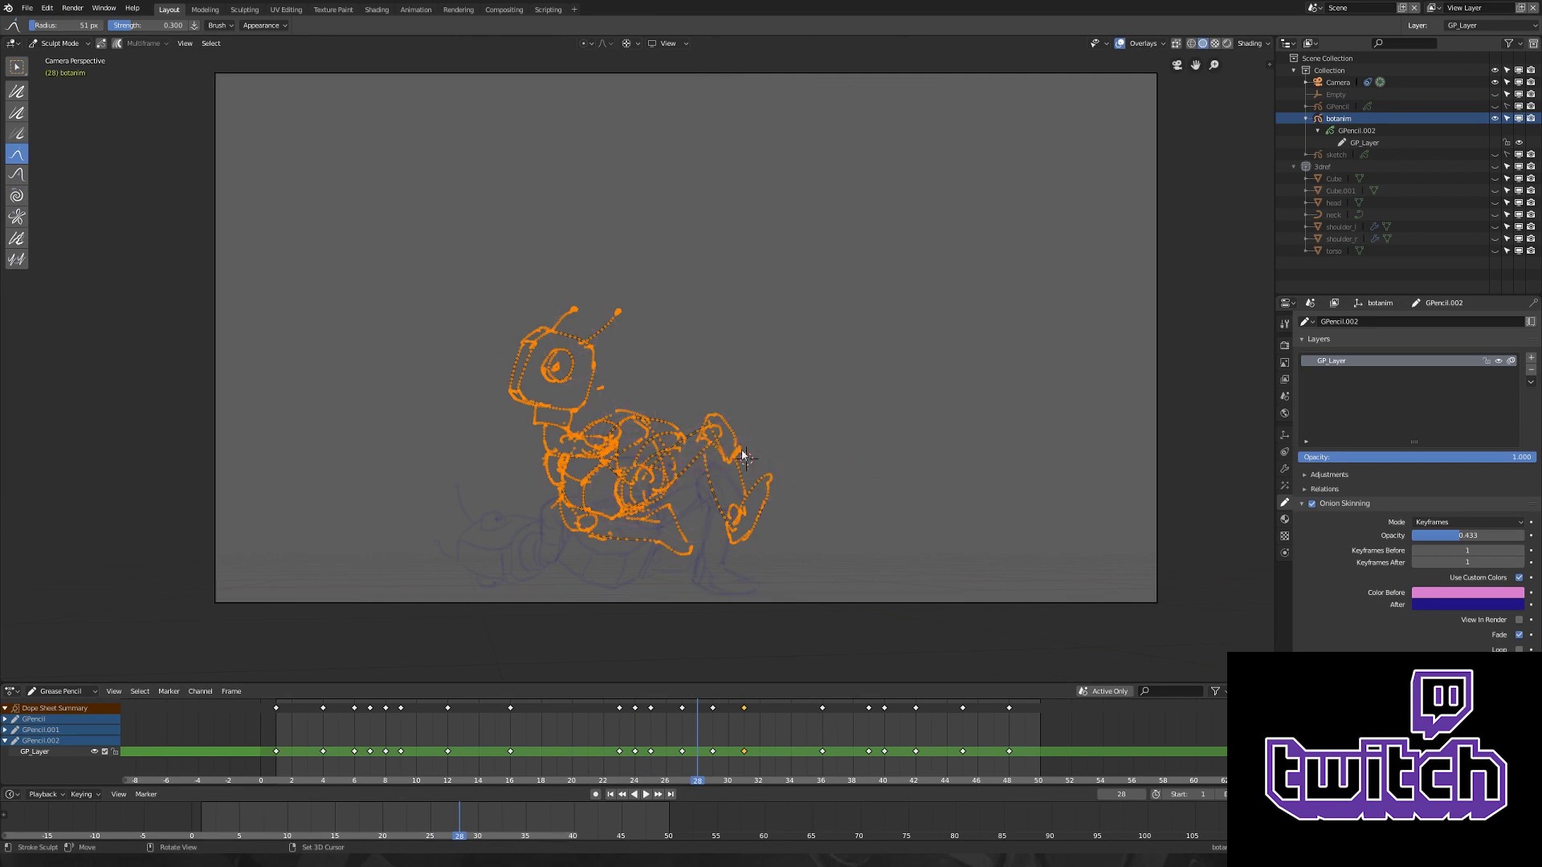
{"action": "key", "text": "Tab"}
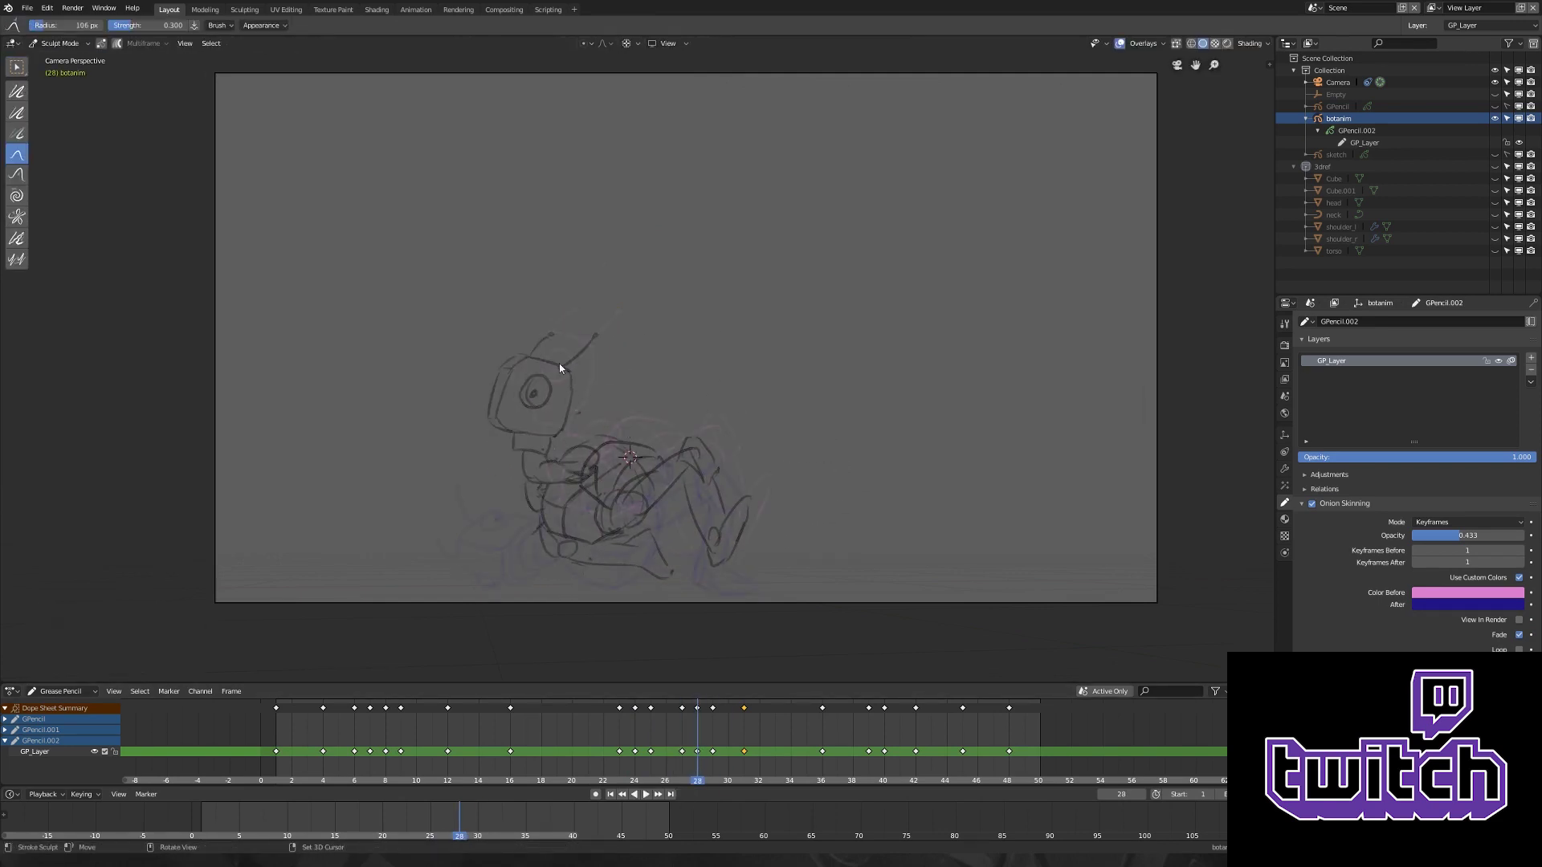
{"action": "mouse_move", "coordinate": [535, 454]}
{"action": "left_mouse_down"}
{"action": "mouse_move", "coordinate": [561, 474]}
{"action": "mouse_move", "coordinate": [577, 353]}
{"action": "left_mouse_up"}
{"action": "key", "text": "space"}
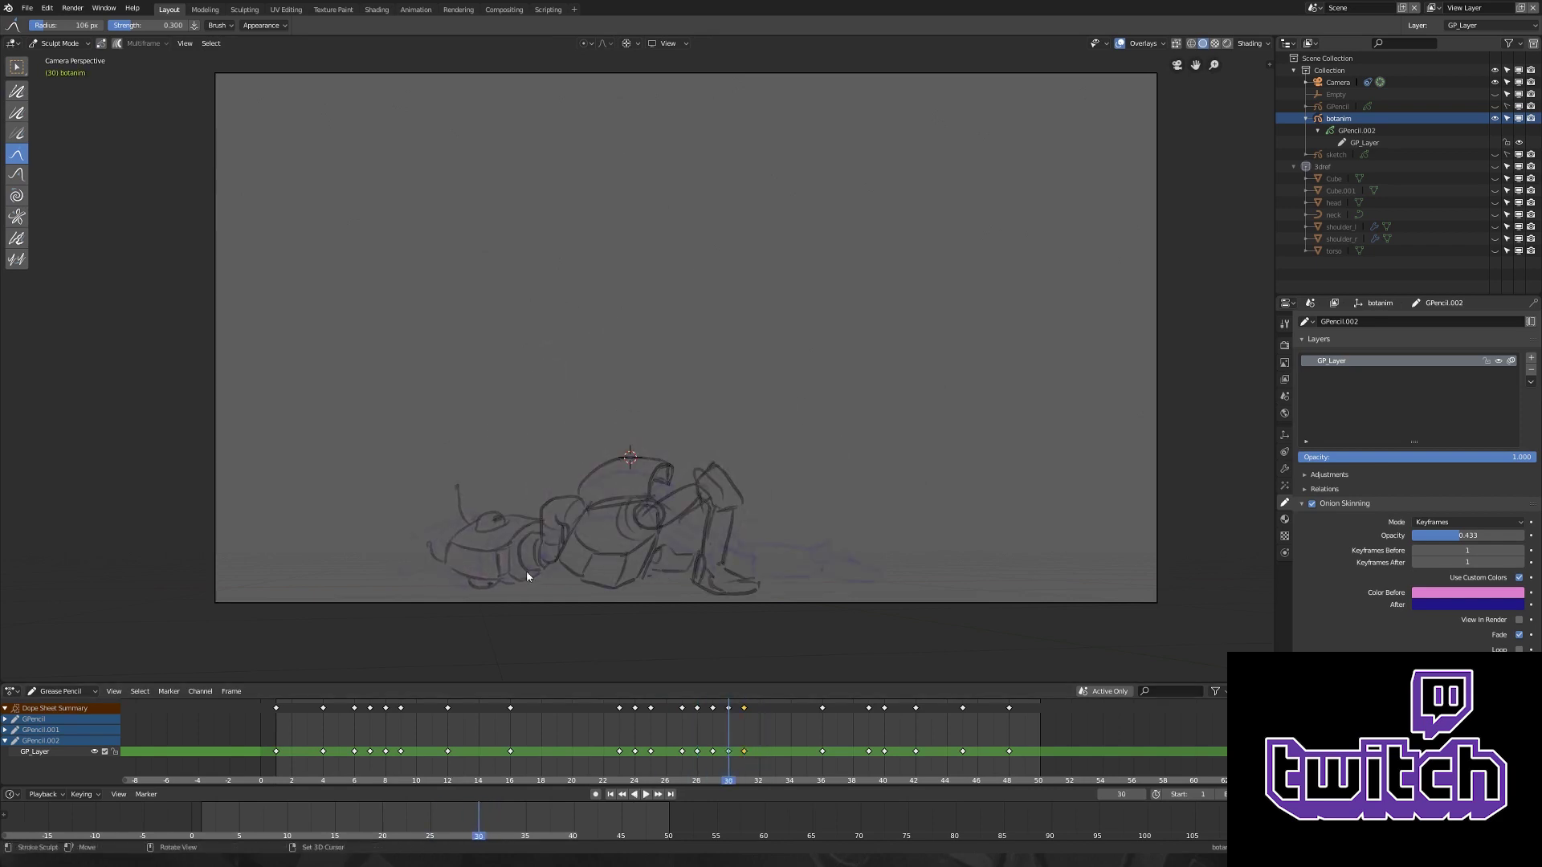
- Add a key on frame 37 with the raised-leg pose and rotate its taller leg about 7° back toward the lying pose
{"action": "right_click_drag", "start_coordinate": [699, 758], "coordinate": [868, 750]}
{"action": "left_click", "coordinate": [232, 692]}
{"action": "key", "text": "Escape"}
{"action": "key", "text": "Down"}
{"action": "key", "text": "Tab"}
{"action": "key", "text": "c"}
{"action": "left_click", "coordinate": [585, 315]}
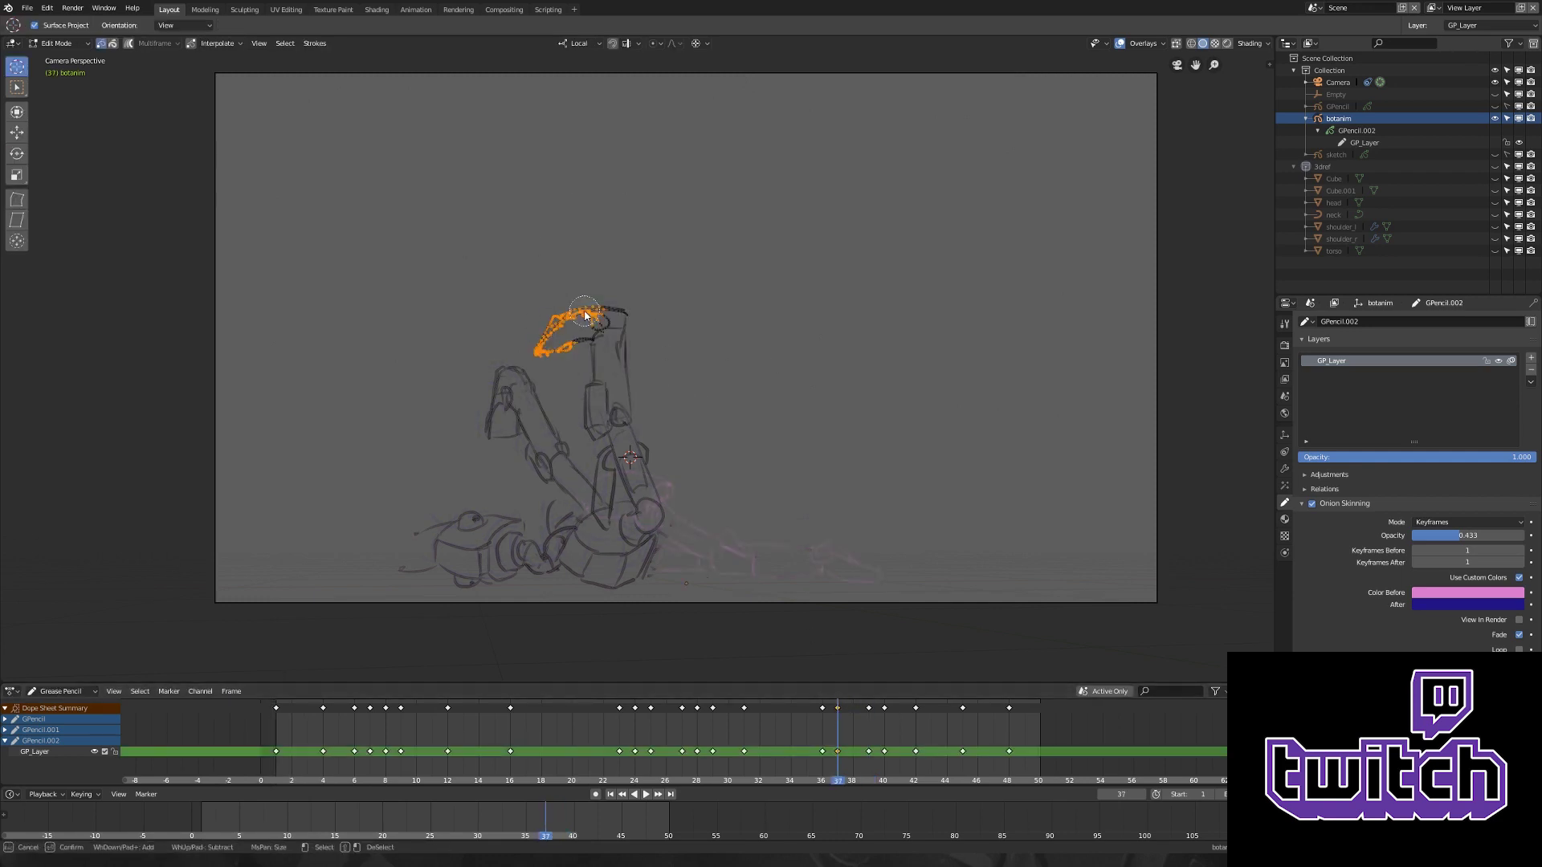
{"action": "left_click_drag", "start_coordinate": [585, 315], "coordinate": [634, 490]}
{"action": "key", "text": "Escape"}
{"action": "key", "text": "r"}
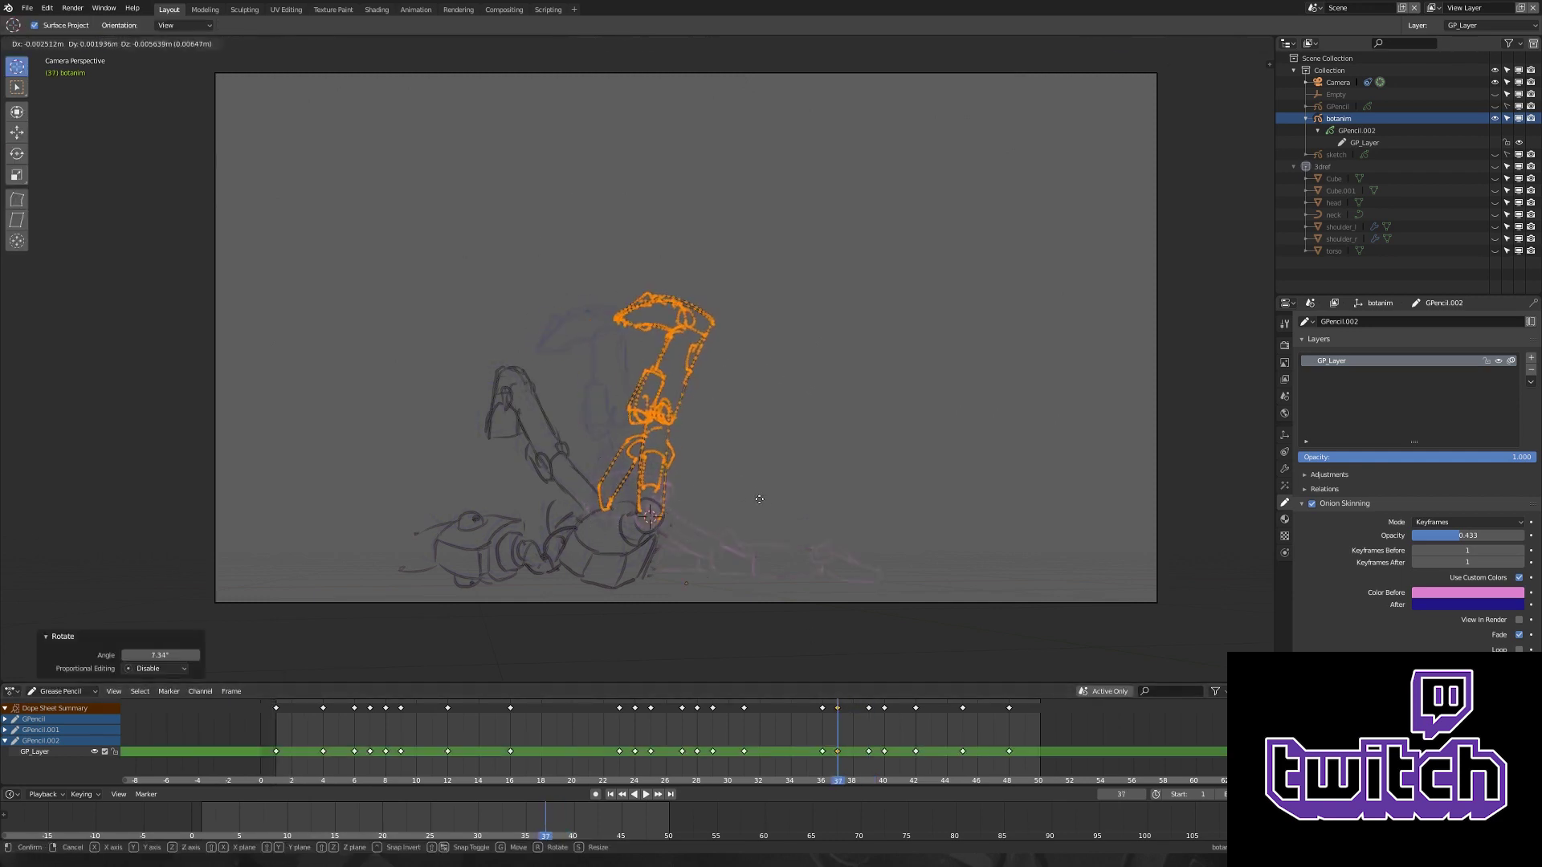
{"action": "left_click", "coordinate": [763, 500]}
{"action": "key", "text": "Tab"}
- Check the start of the leg kick and move the new raised-leg key from frame 37 to frame 38
{"action": "key", "text": "space"}
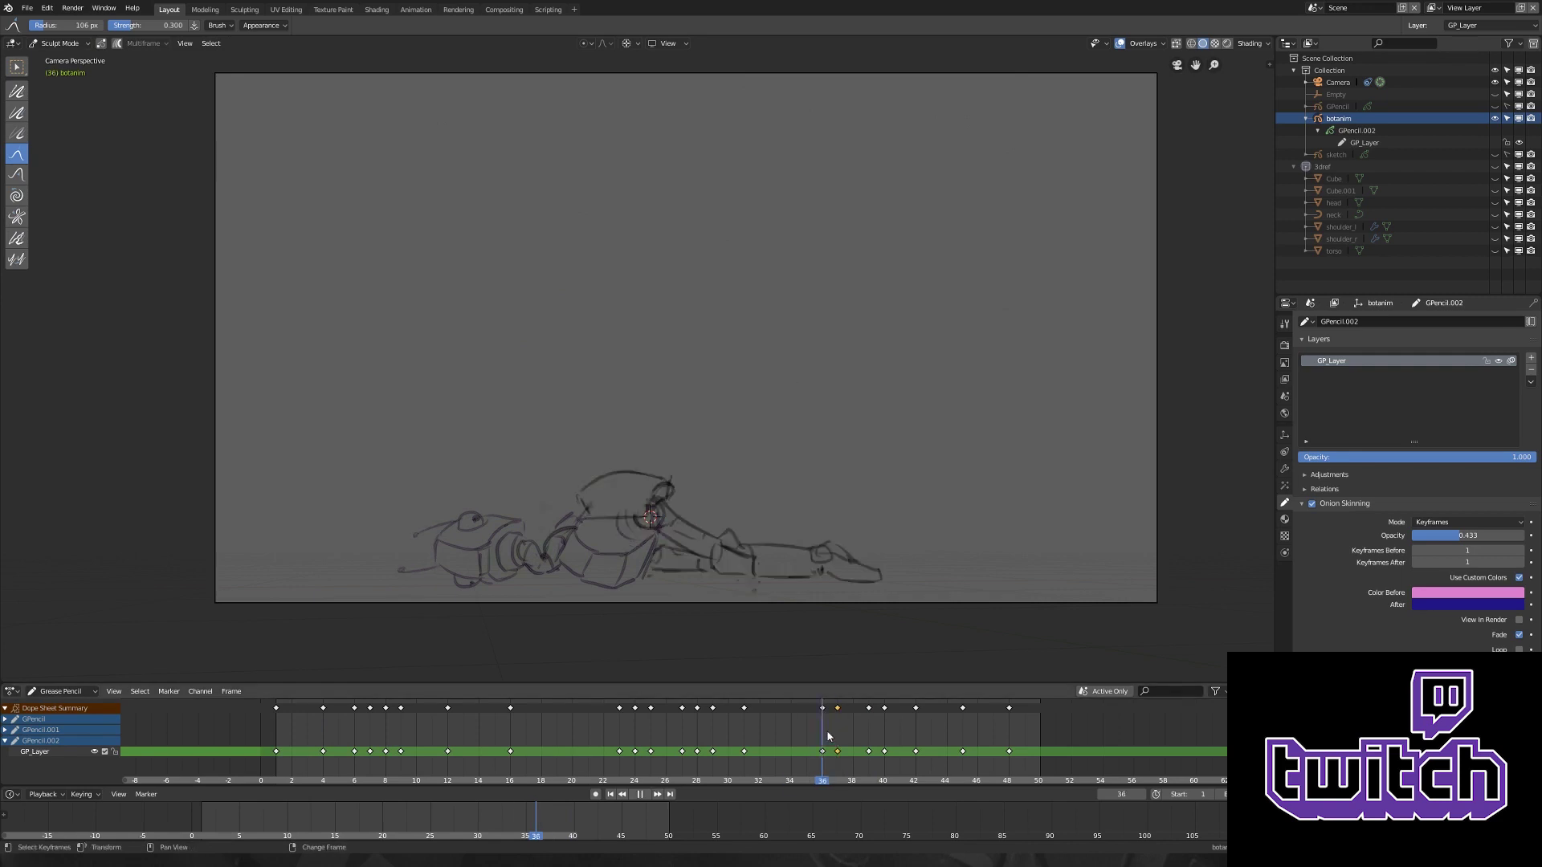
{"action": "key", "text": "space"}
{"action": "key", "text": "f"}
{"action": "left_click", "coordinate": [726, 394]}
{"action": "key", "text": "space"}
{"action": "key", "text": "Escape"}
- Rotate the selected leg strokes further and refine the leg shapes of the kick pose with the Grab brush
{"action": "key", "text": "Tab"}
{"action": "key", "text": "r"}
{"action": "left_click", "coordinate": [740, 408]}
{"action": "key", "text": "ctrl+Tab"}
{"action": "left_click", "coordinate": [661, 434]}
{"action": "key", "text": "f"}
{"action": "left_click", "coordinate": [615, 363]}
{"action": "key", "text": "Tab"}
- Play the animation, add a falling-pose key on frame 22, and rotate and move all its strokes
{"action": "key", "text": "space"}
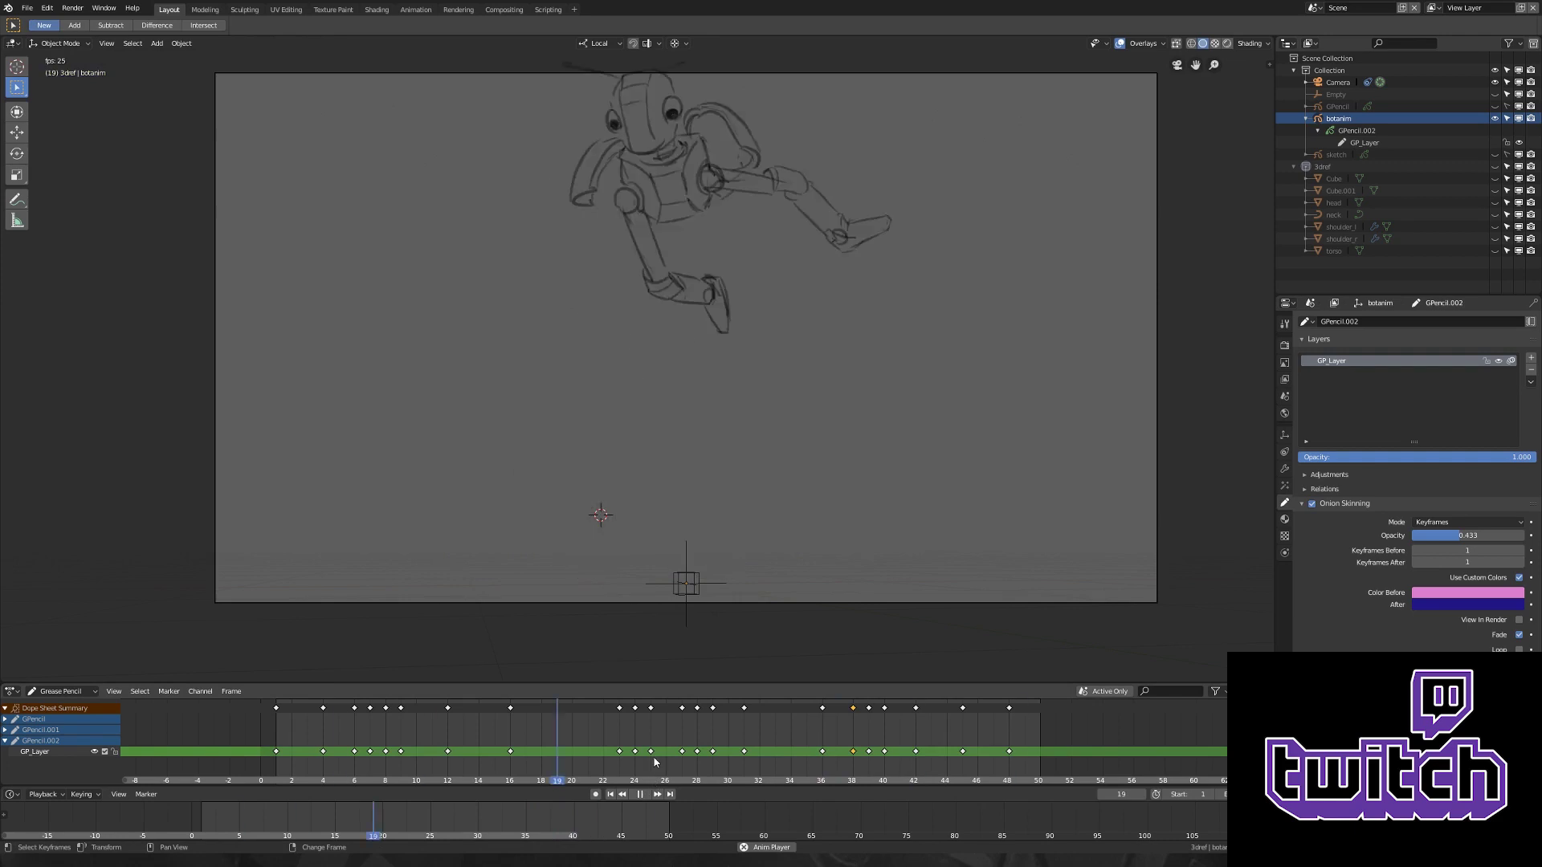
{"action": "scroll", "coordinate": [720, 543], "scroll_direction": "down", "scroll_amount": 2}
{"action": "key", "text": "space"}
{"action": "right_click_drag", "start_coordinate": [441, 730], "coordinate": [619, 742]}
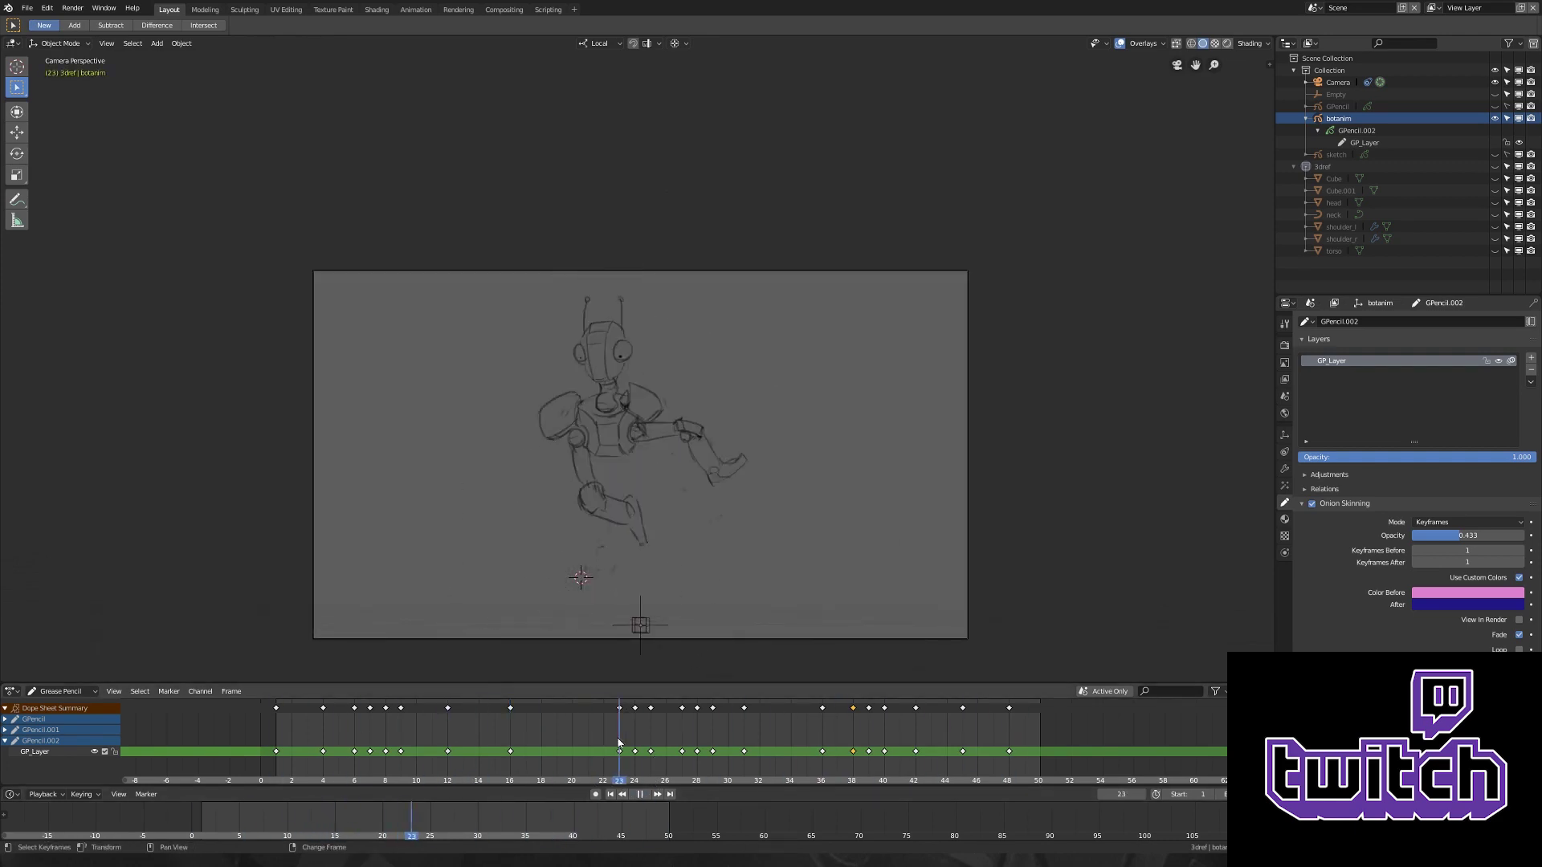
{"action": "key", "text": "Left"}
{"action": "key", "text": "Tab"}
{"action": "scroll", "coordinate": [752, 426], "scroll_direction": "up", "scroll_amount": 2}
{"action": "key", "text": "r"}
{"action": "left_click", "coordinate": [819, 441]}
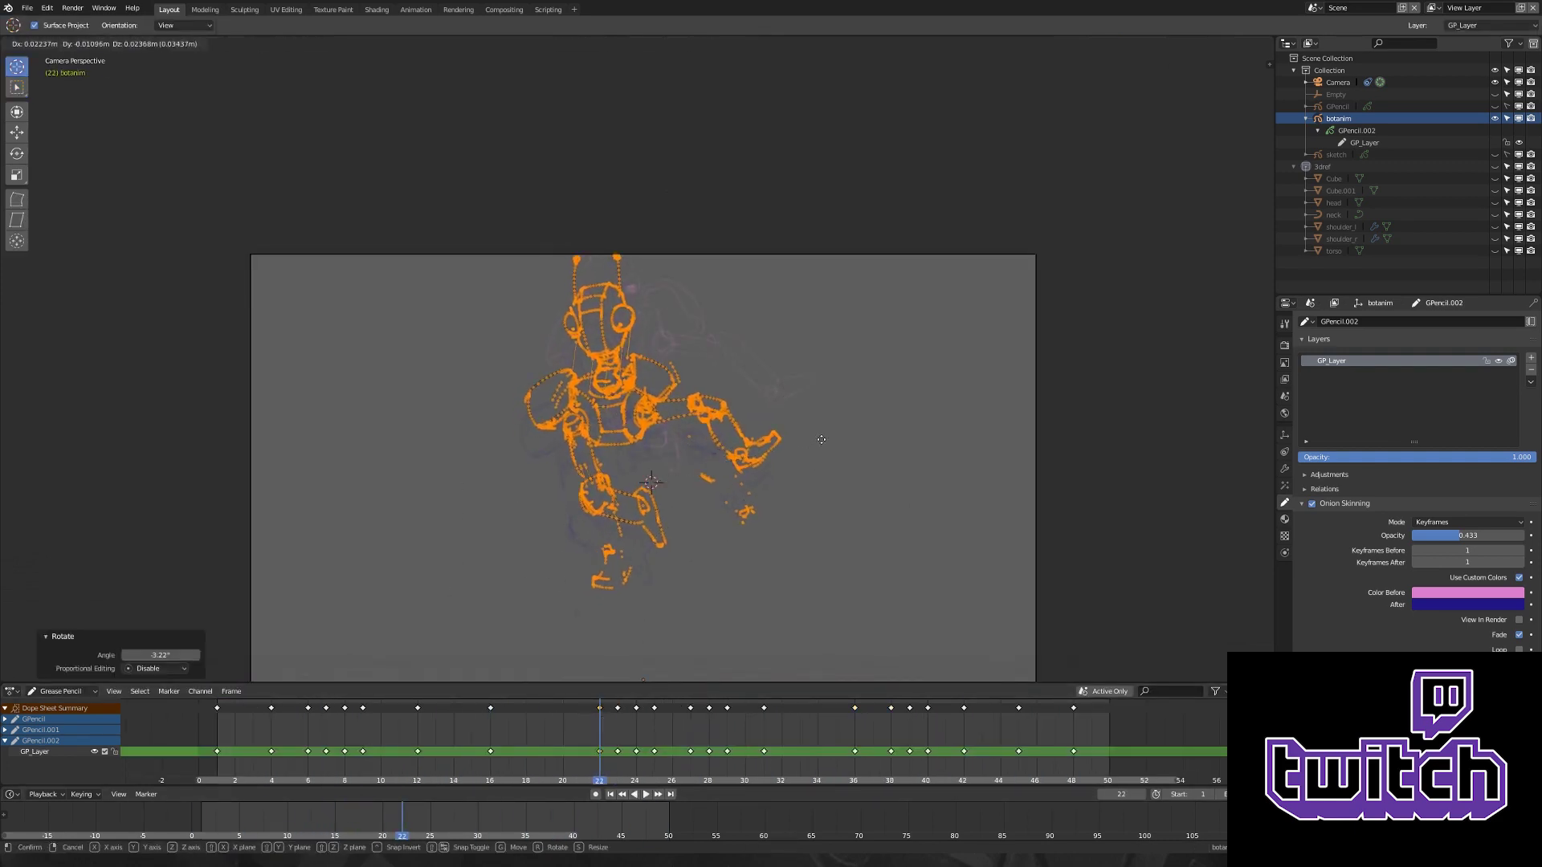
{"action": "scroll", "coordinate": [819, 441], "scroll_direction": "up", "scroll_amount": 1}
- Sculpt the frame 22 pose with splayed antennae and dragged feet, then compare it with the adjacent frames
{"action": "key", "text": "ctrl+Tab"}
{"action": "mouse_move", "coordinate": [877, 363]}
{"action": "left_mouse_down"}
{"action": "mouse_move", "coordinate": [775, 395]}
{"action": "mouse_move", "coordinate": [705, 308]}
{"action": "mouse_move", "coordinate": [688, 245]}
{"action": "mouse_move", "coordinate": [656, 310]}
{"action": "mouse_move", "coordinate": [663, 200]}
{"action": "left_mouse_up"}
{"action": "mouse_move", "coordinate": [595, 334]}
{"action": "left_mouse_down"}
{"action": "mouse_move", "coordinate": [603, 391]}
{"action": "mouse_move", "coordinate": [701, 443]}
{"action": "mouse_move", "coordinate": [703, 461]}
{"action": "mouse_move", "coordinate": [825, 397]}
{"action": "left_mouse_up"}
{"action": "key", "text": "space"}
{"action": "left_click", "coordinate": [608, 779]}
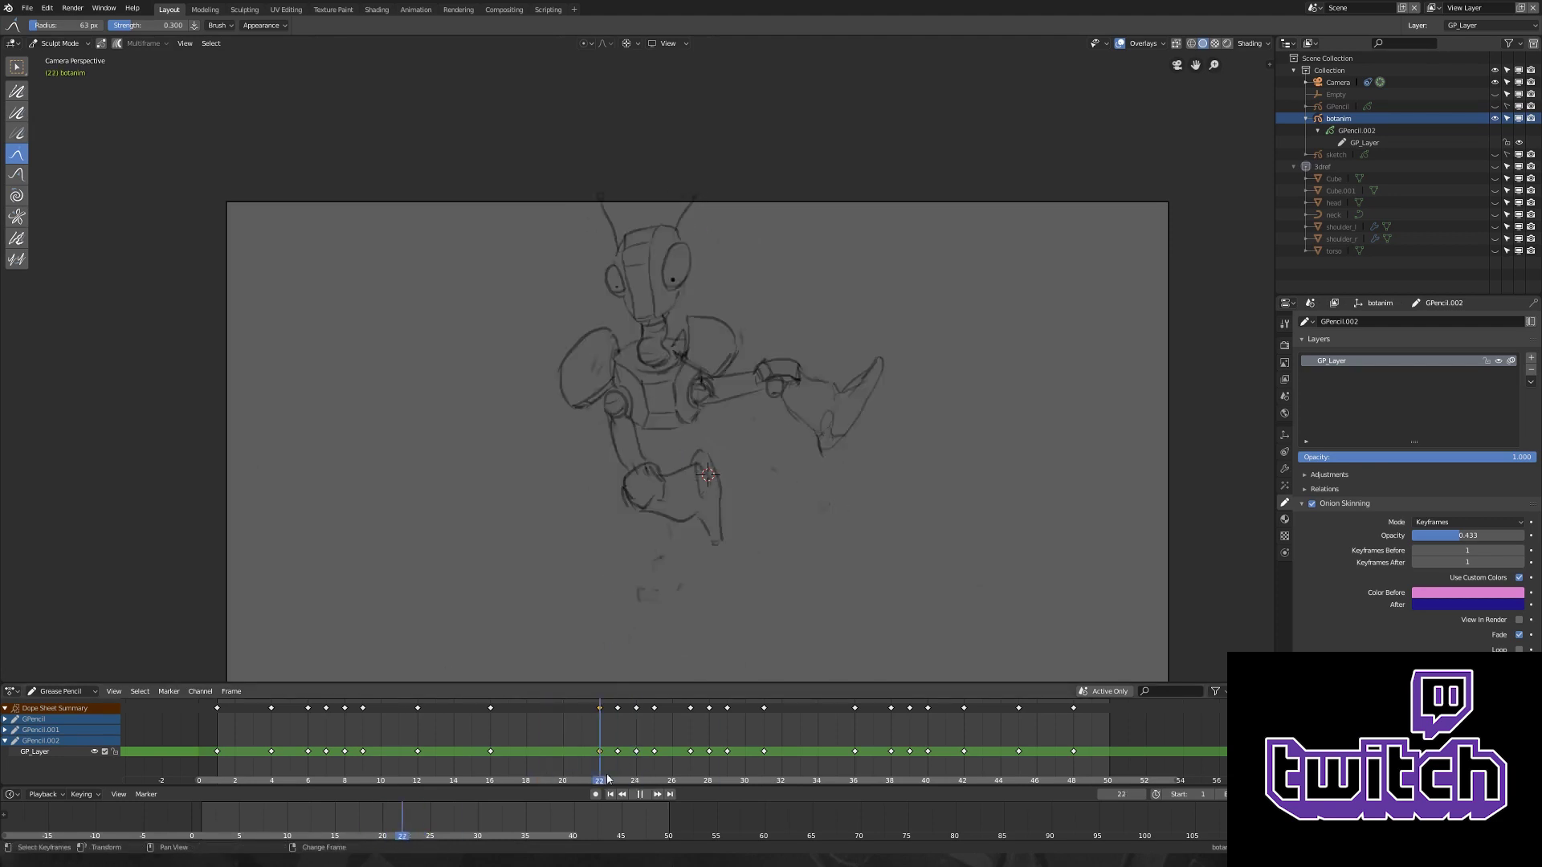
- Duplicate the frame 25 key to frame 26 and sculpt the frame 25 antennae, head and body into an in-between
{"action": "middle_click_drag", "start_coordinate": [629, 321], "coordinate": [573, 225], "text": "shift"}
{"action": "key", "text": "space"}
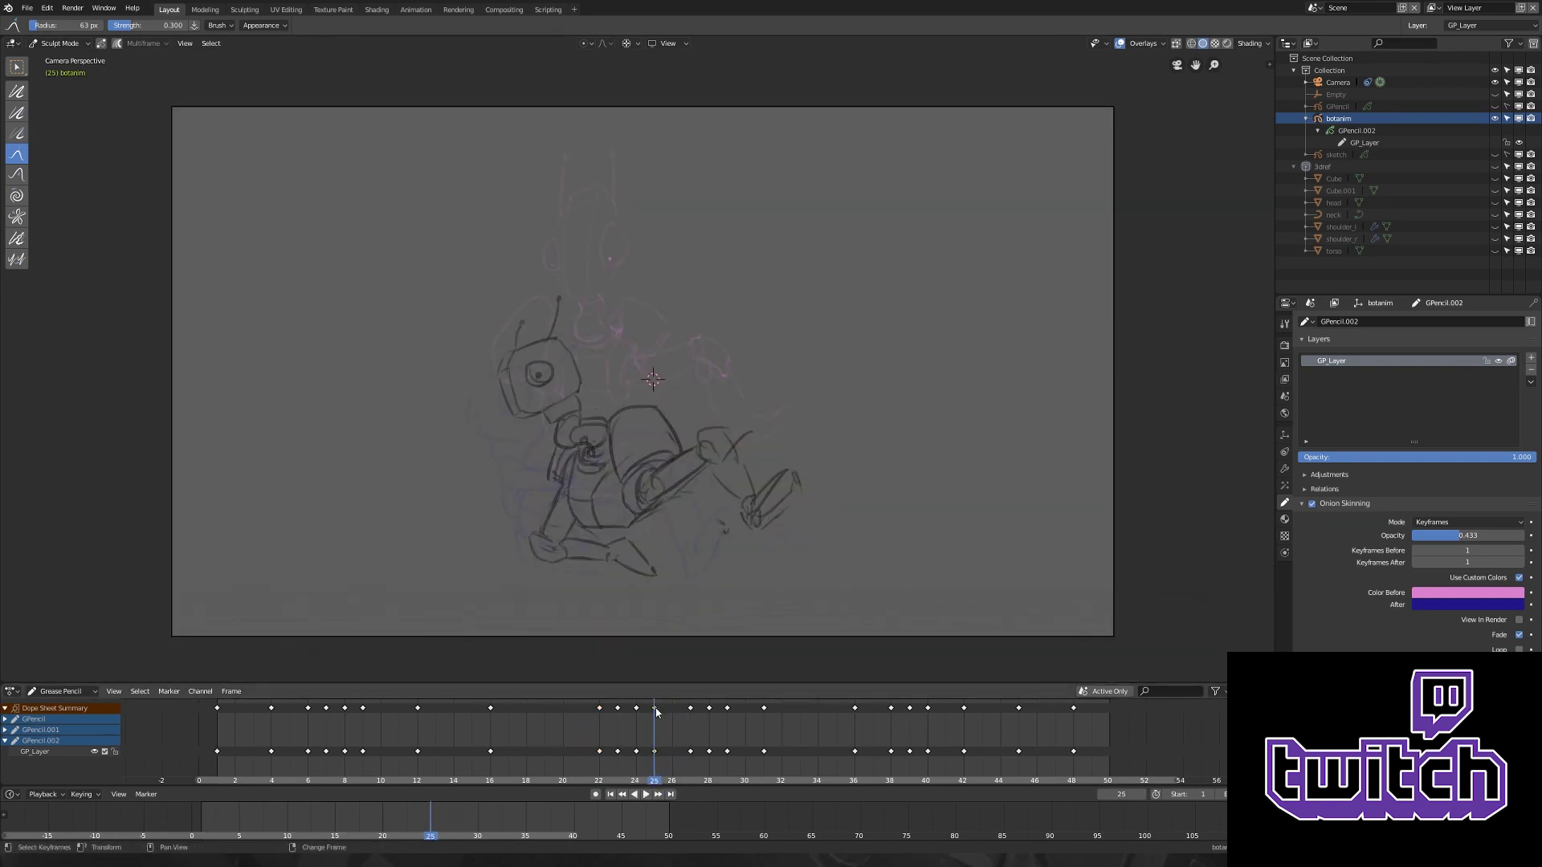
{"action": "key", "text": "shift+d"}
{"action": "left_click", "coordinate": [672, 711]}
{"action": "left_click_drag", "start_coordinate": [567, 317], "coordinate": [599, 210]}
{"action": "key", "text": "f"}
{"action": "left_click", "coordinate": [697, 494]}
- Play the fall and retime the impact keys to frames 26, 27, 28 and 30, with overlays hidden
{"action": "key", "text": "space"}
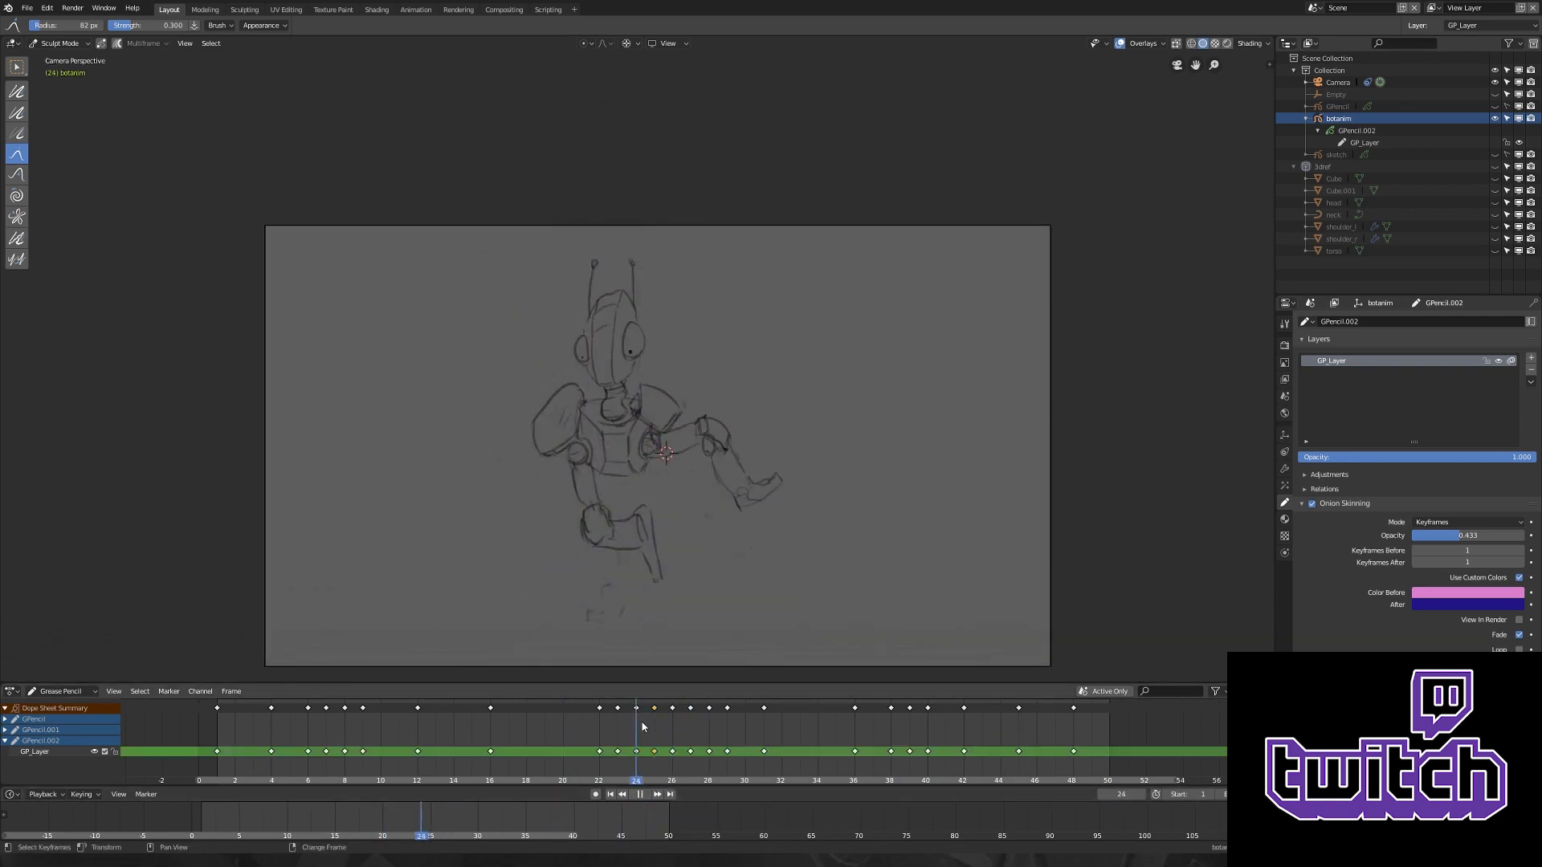
{"action": "key", "text": "space"}
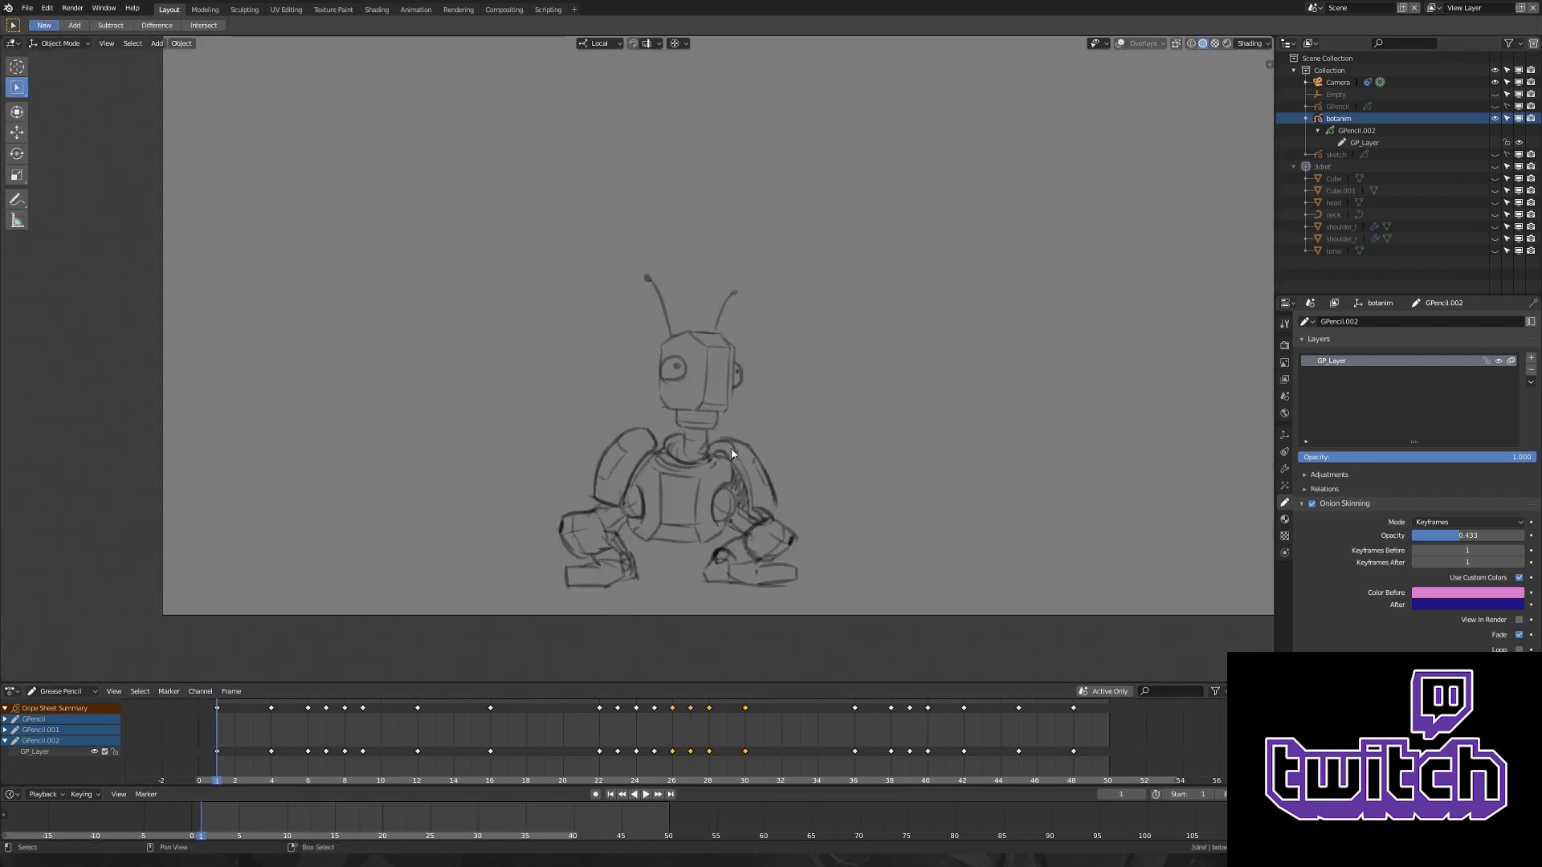
- Add a grease pencil layer named shading above GP_Layer and lock GP_Layer
{"action": "key", "text": "ctrl+shift+z"}
{"action": "key", "text": "ctrl+shift+z"}
{"action": "key", "text": "ctrl+shift+z"}
{"action": "key", "text": "ctrl+shift+z"}
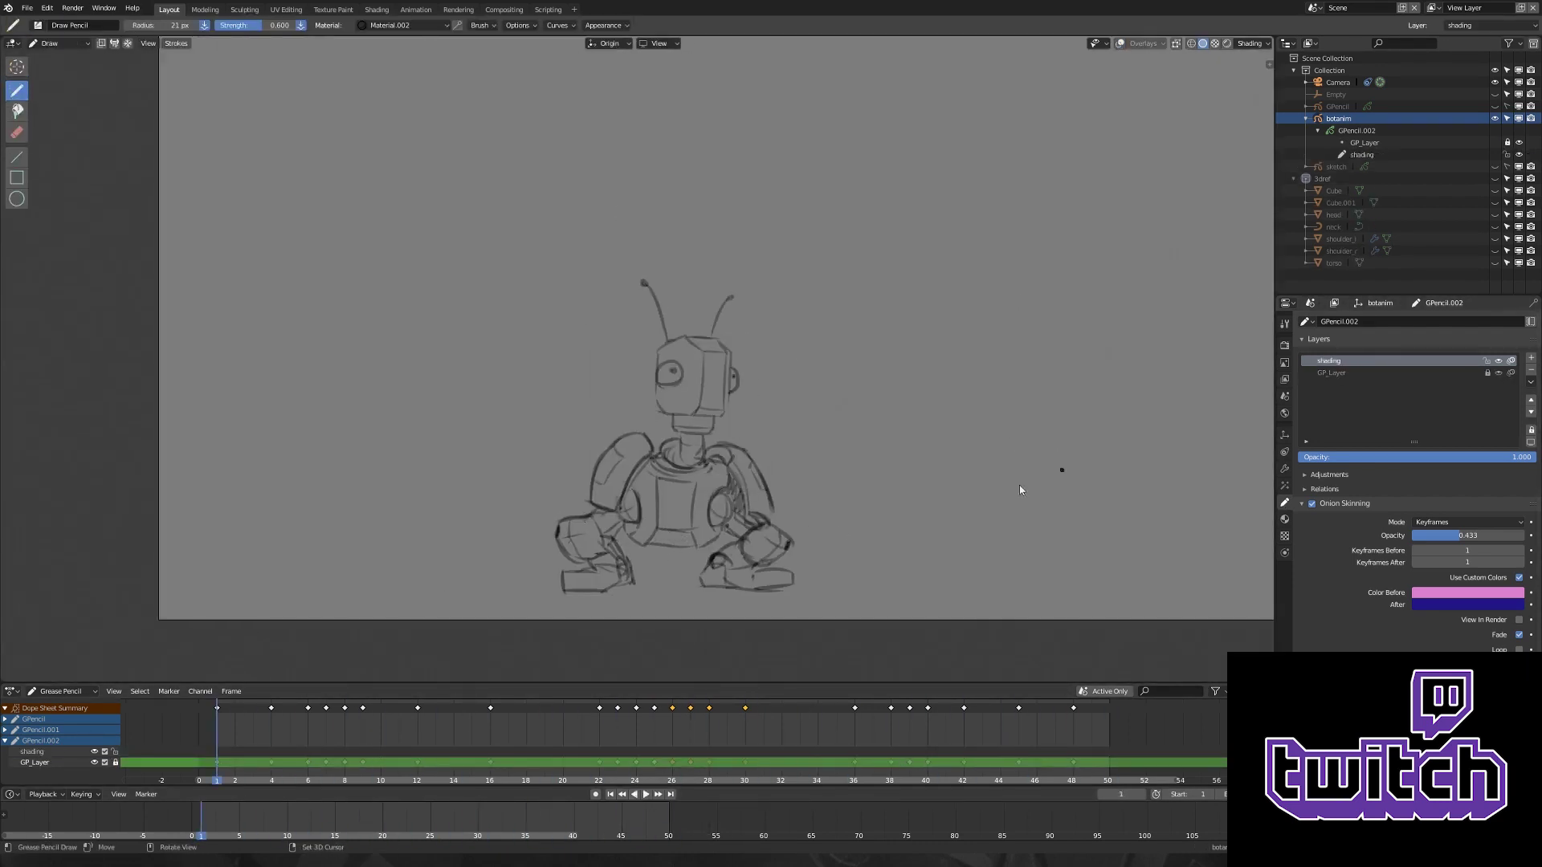
- Draw hatched shading on the shading layer for the crouch on frame 1 and the standing pose on frame 6
{"action": "key", "text": "ctrl+shift+z"}
{"action": "key", "text": "ctrl+shift+z"}
{"action": "key", "text": "ctrl+shift+z"}
{"action": "key", "text": "ctrl+shift+z"}
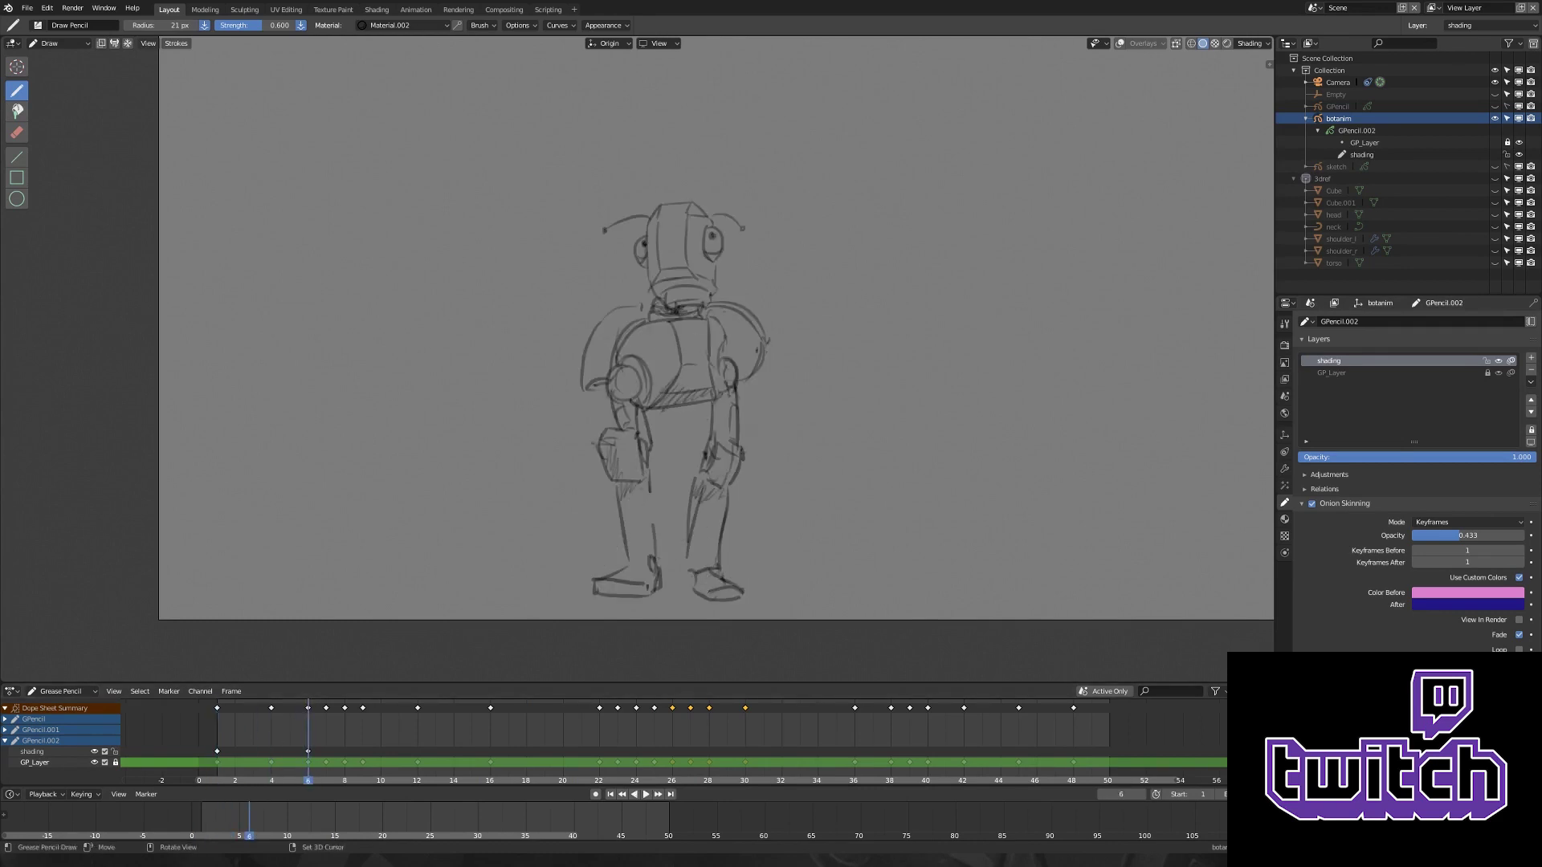
- Hatch the shadows under the head, shoulder guards, torso and legs on frames 7, 8 and 9
{"action": "key", "text": "ctrl+shift+z"}
{"action": "key", "text": "ctrl+shift+z"}
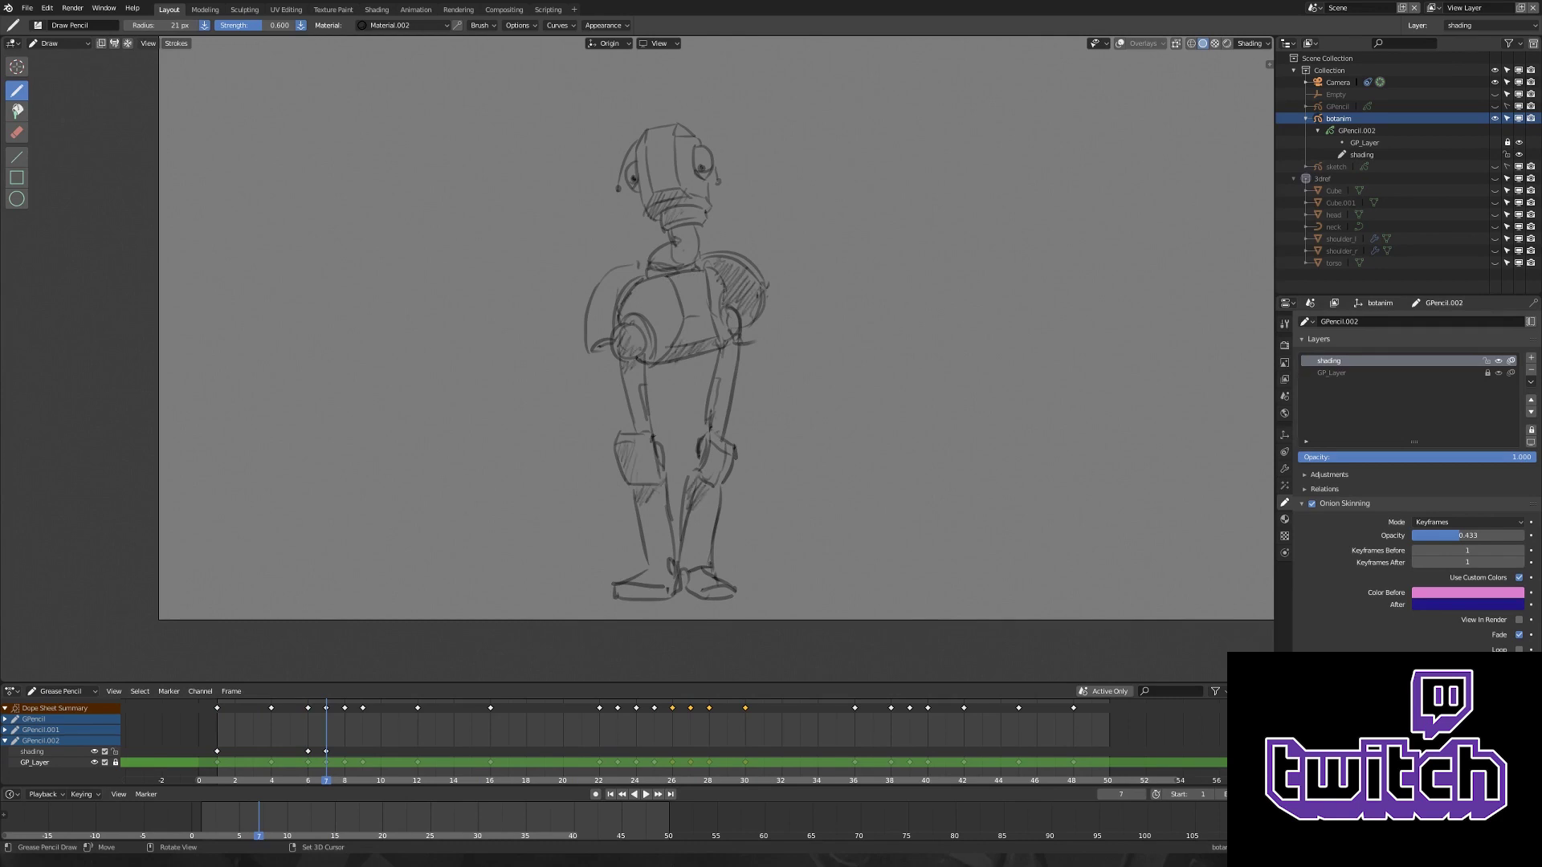
{"action": "key", "text": "ctrl+shift+z"}
{"action": "key", "text": "ctrl+shift+z"}
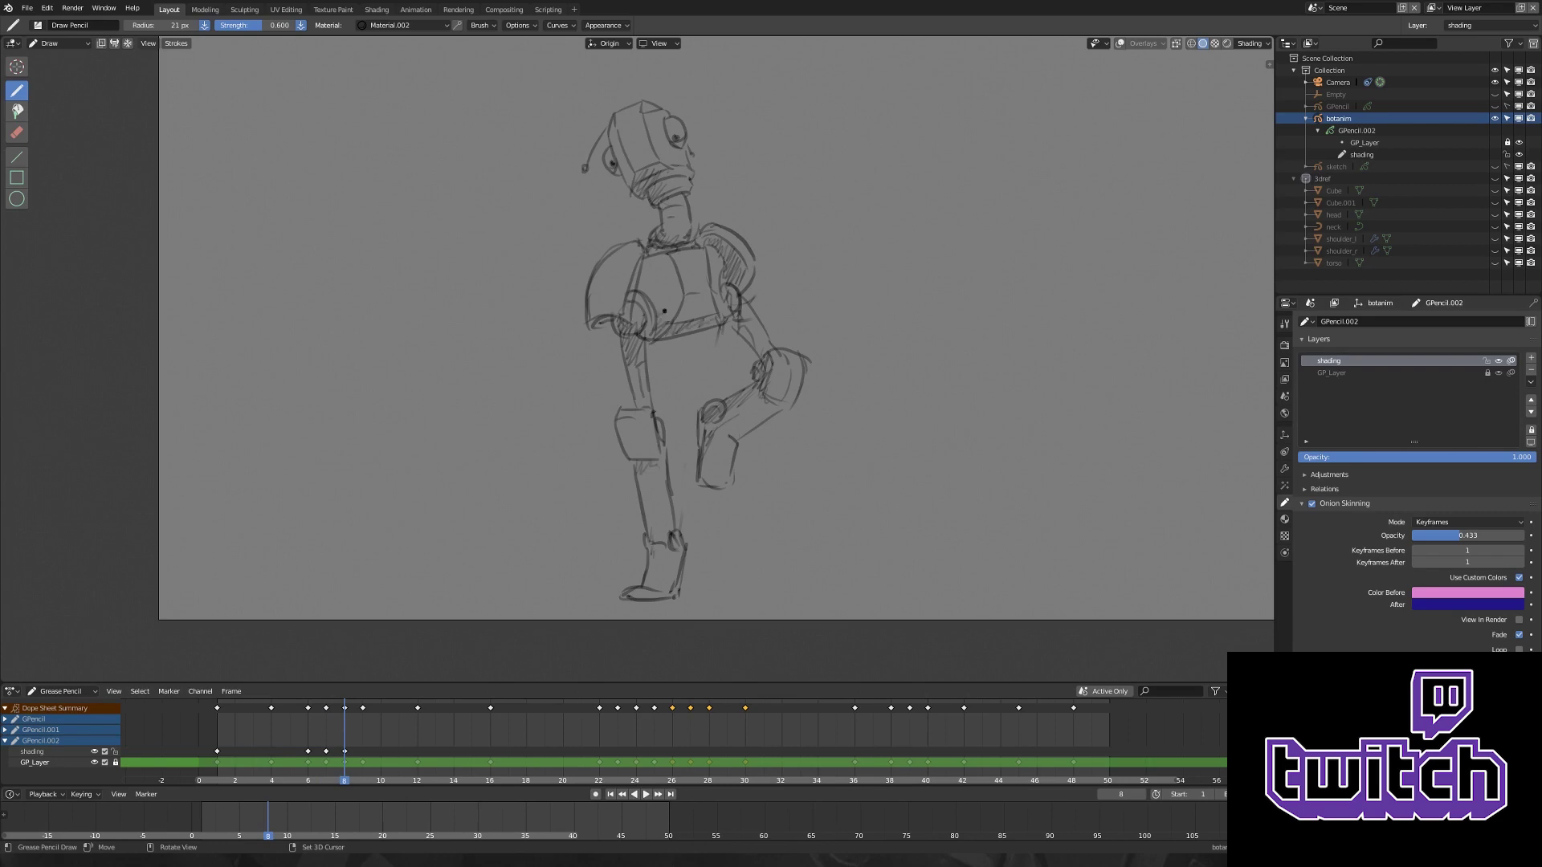
{"action": "key", "text": "ctrl+shift+z"}
{"action": "key", "text": "ctrl+shift+z"}
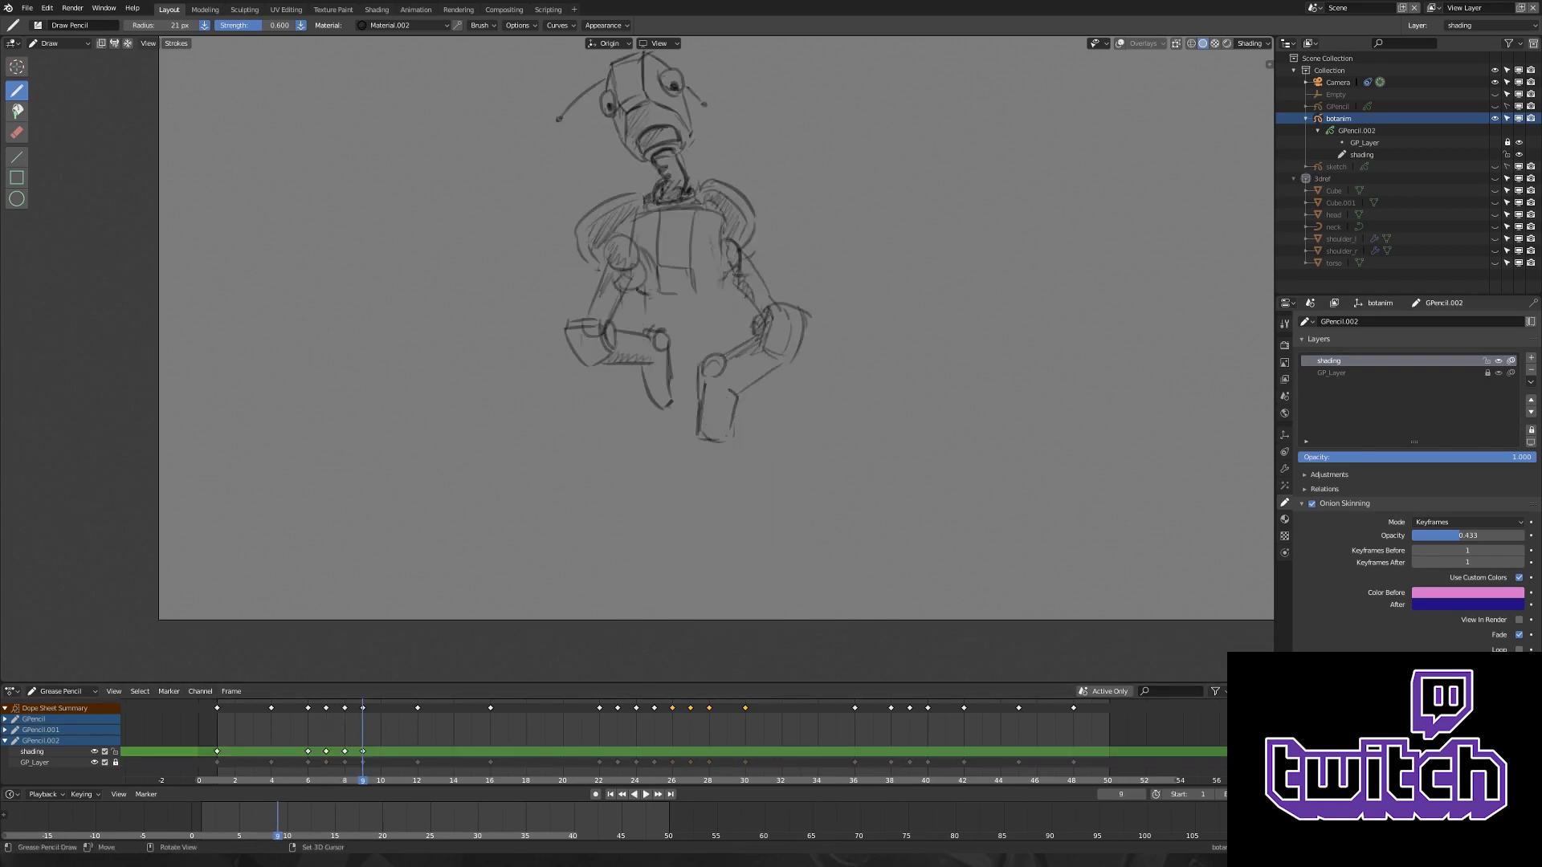
- Hatch the shadows on the airborne robot on frames 12 and 16, including the inside of the shoulder guard
{"action": "key", "text": "ctrl+shift+z"}
{"action": "key", "text": "ctrl+shift+z"}
{"action": "scroll", "coordinate": [603, 323], "scroll_direction": "down", "scroll_amount": 2, "text": "shift"}
{"action": "key", "text": "ctrl+shift+z"}
{"action": "key", "text": "ctrl+shift+z"}
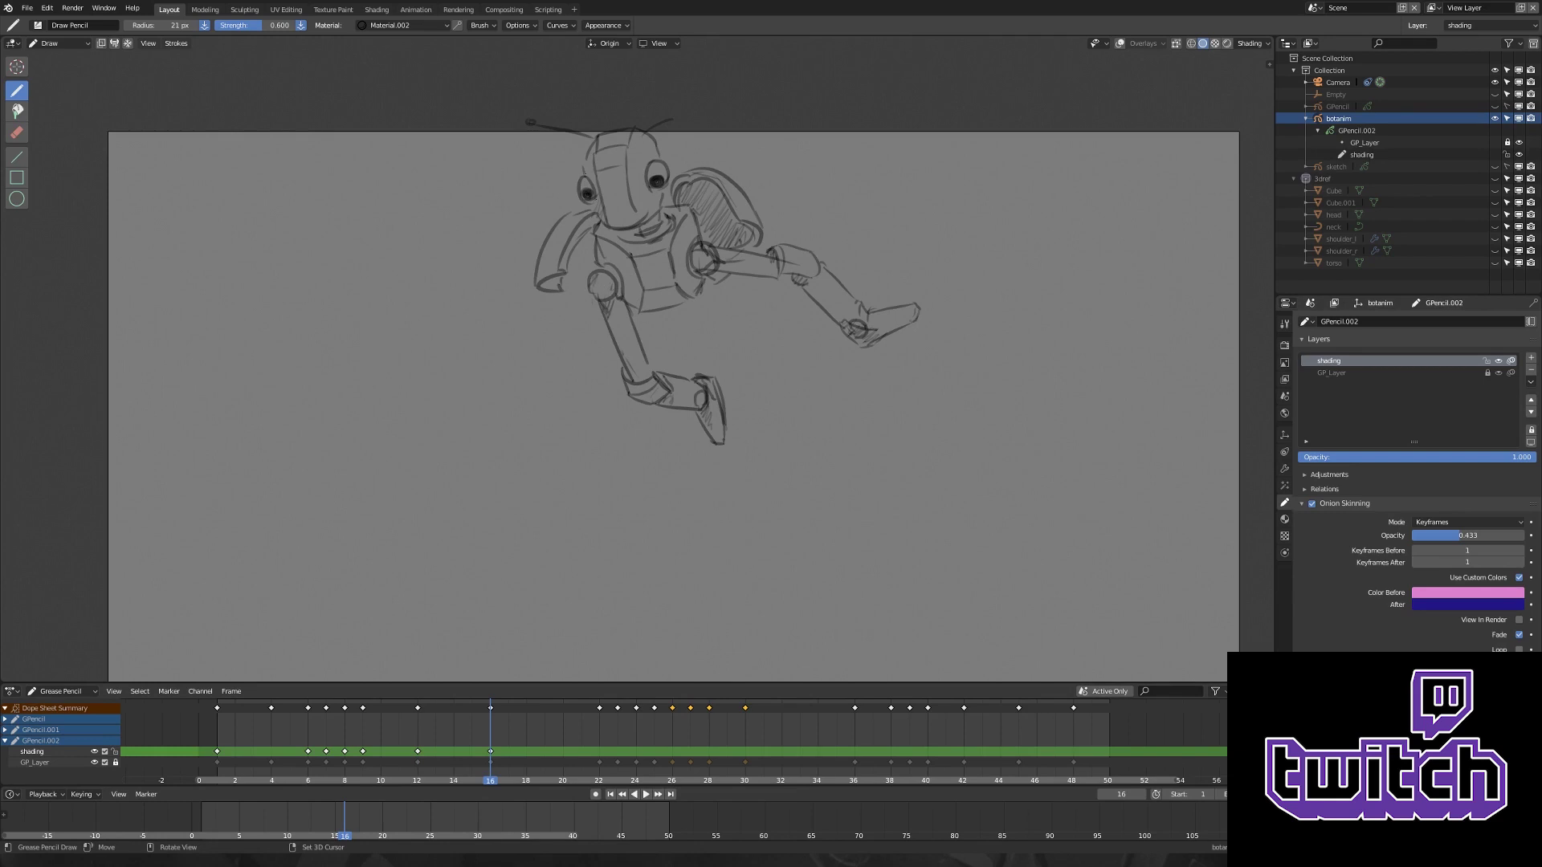
- Hatch the shadows on the falling robot's head, torso, shoulder guards and joints on frames 22, 23, 24 and 25
{"action": "key", "text": "ctrl+shift+z"}
{"action": "key", "text": "ctrl+shift+z"}
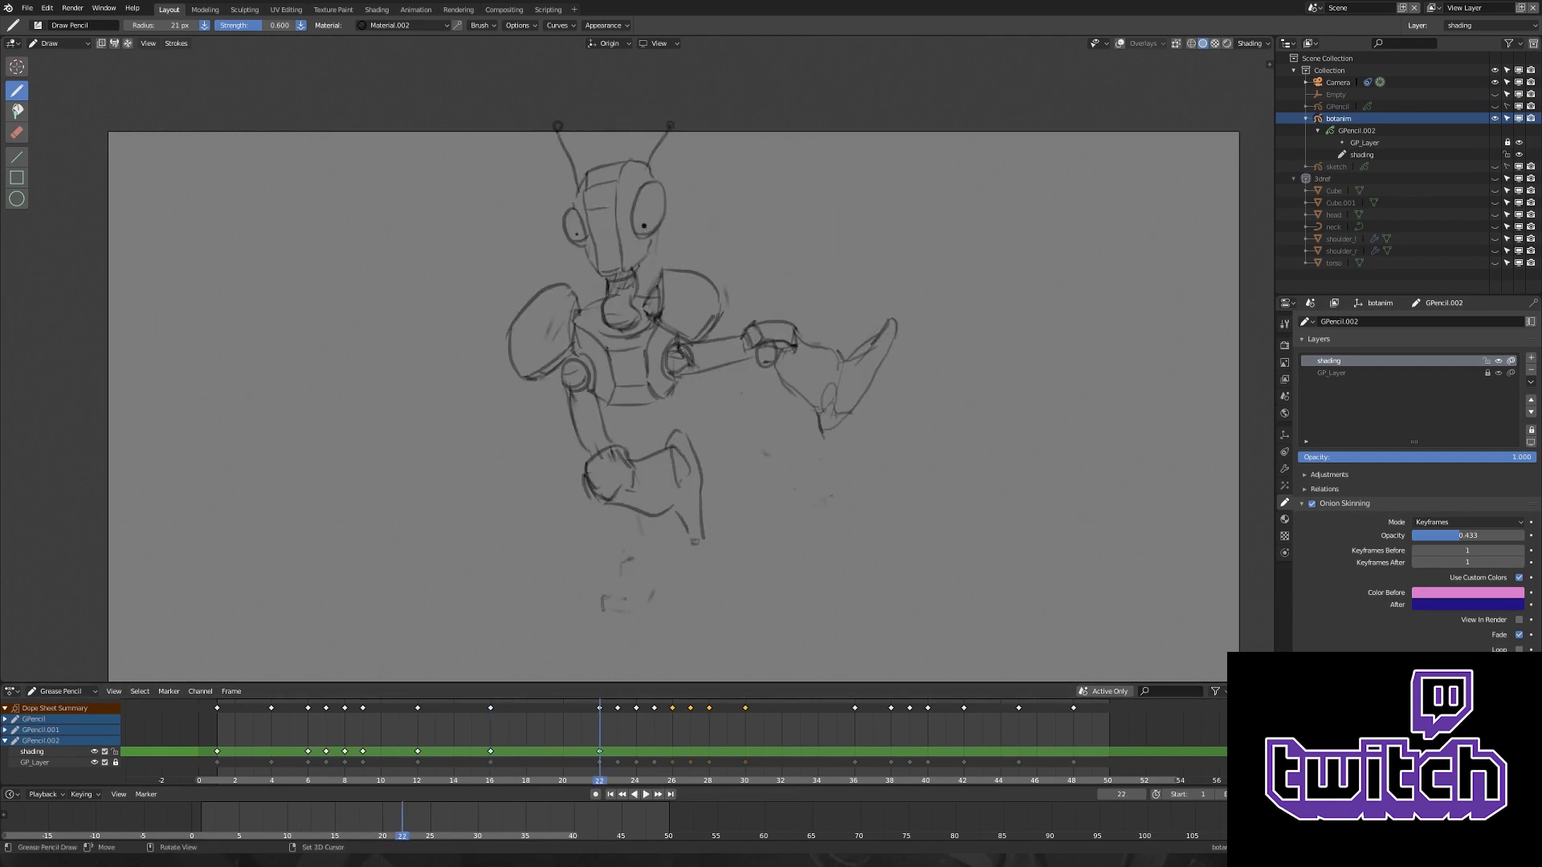
{"action": "key", "text": "ctrl+shift+z"}
{"action": "key", "text": "ctrl+shift+z"}
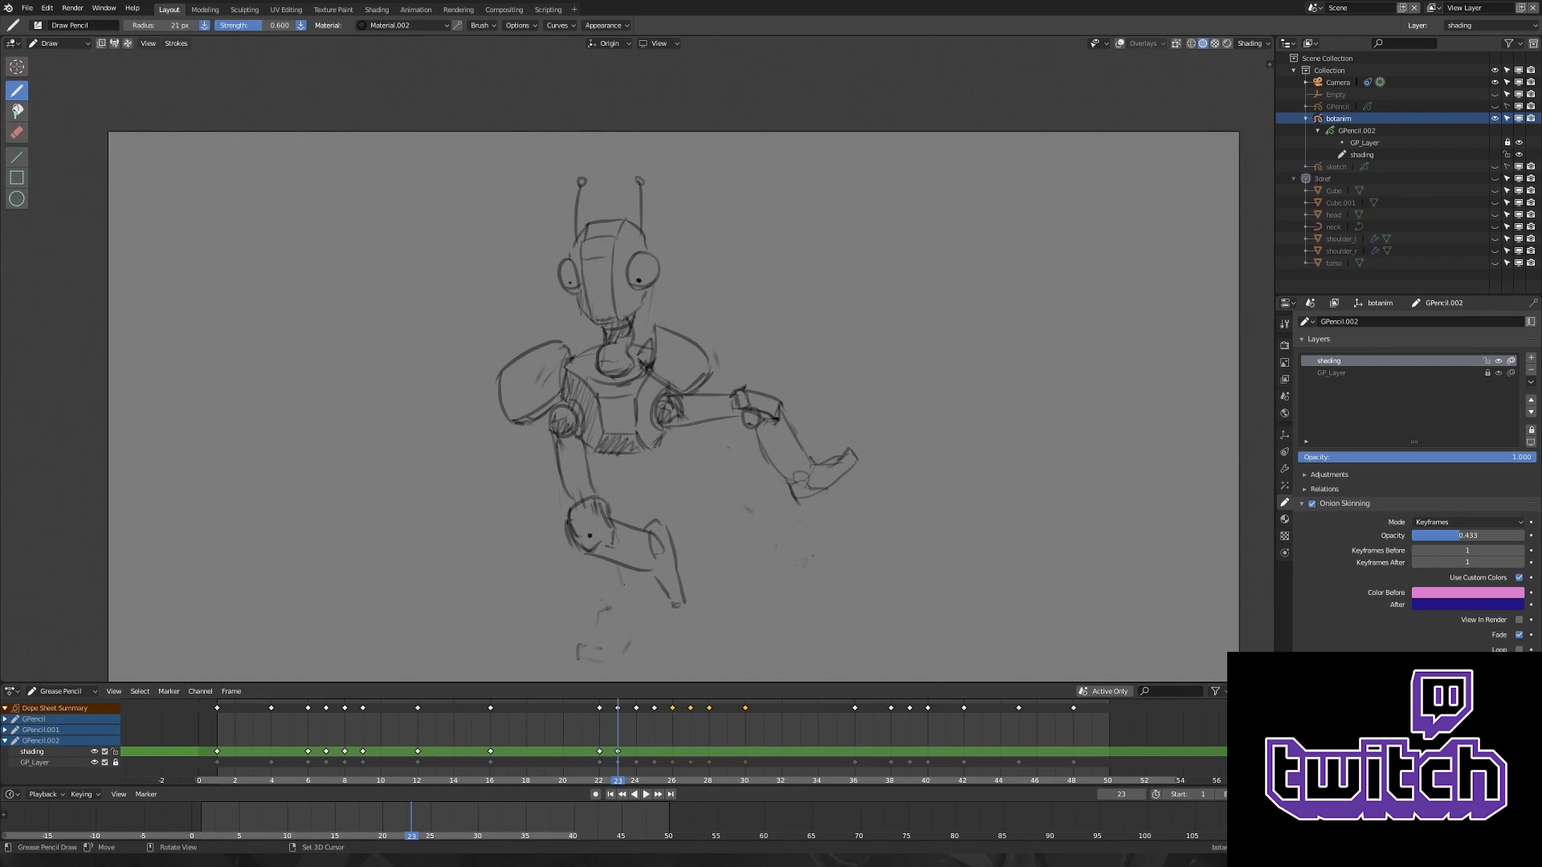
{"action": "key", "text": "ctrl+shift+z"}
{"action": "key", "text": "ctrl+shift+z"}
{"action": "key", "text": "ctrl+shift+z"}
{"action": "key", "text": "ctrl+shift+z"}
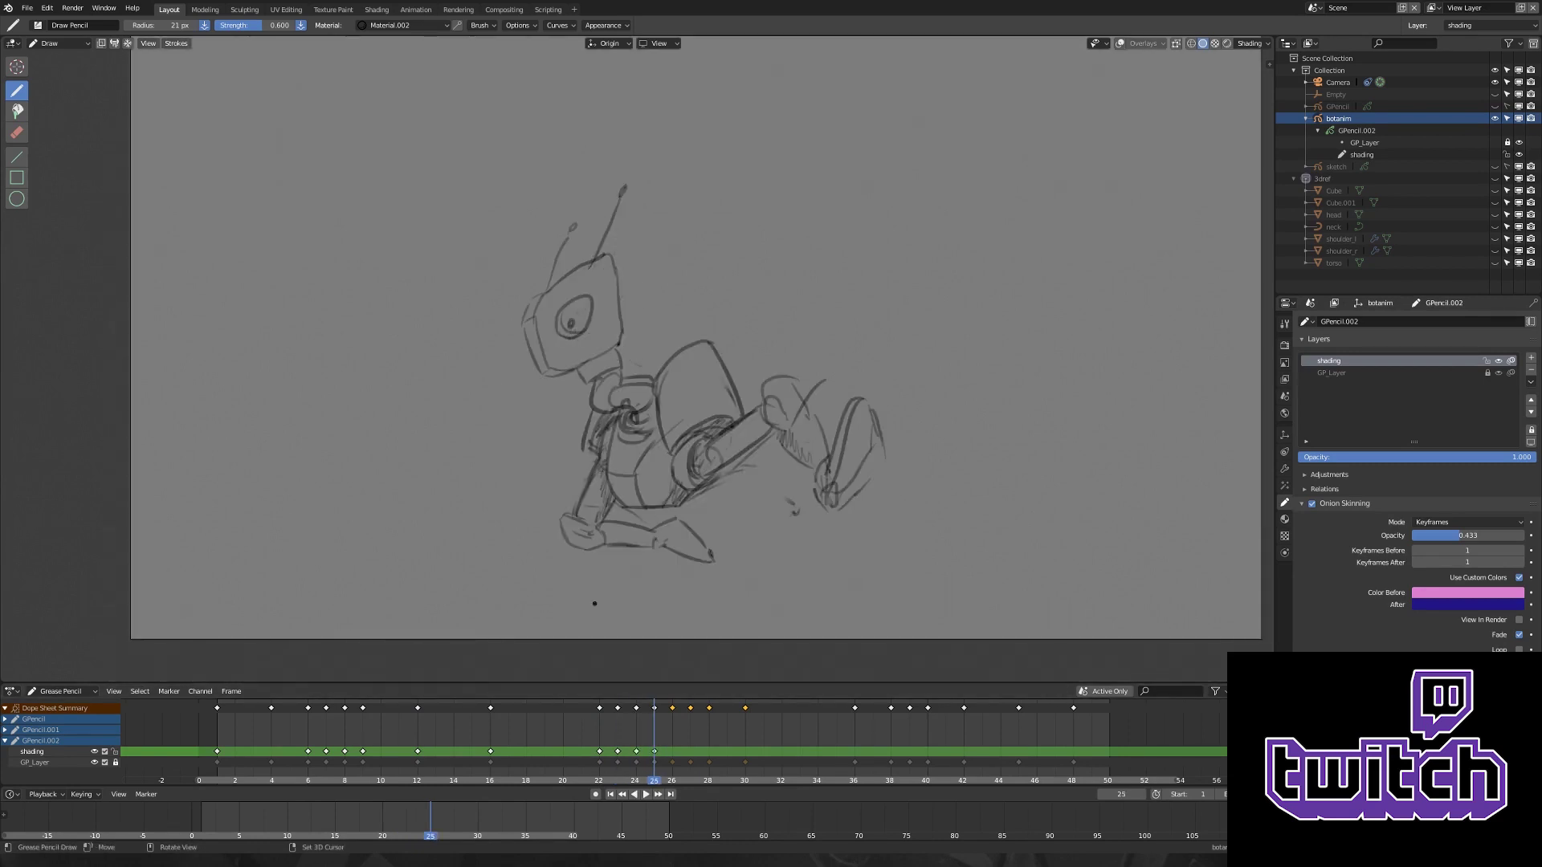
- Hatch the shadows under the head and along the torso and legs for the impact poses on frames 26, 27 and 28
{"action": "key", "text": "ctrl+shift+z"}
{"action": "key", "text": "ctrl+shift+z"}
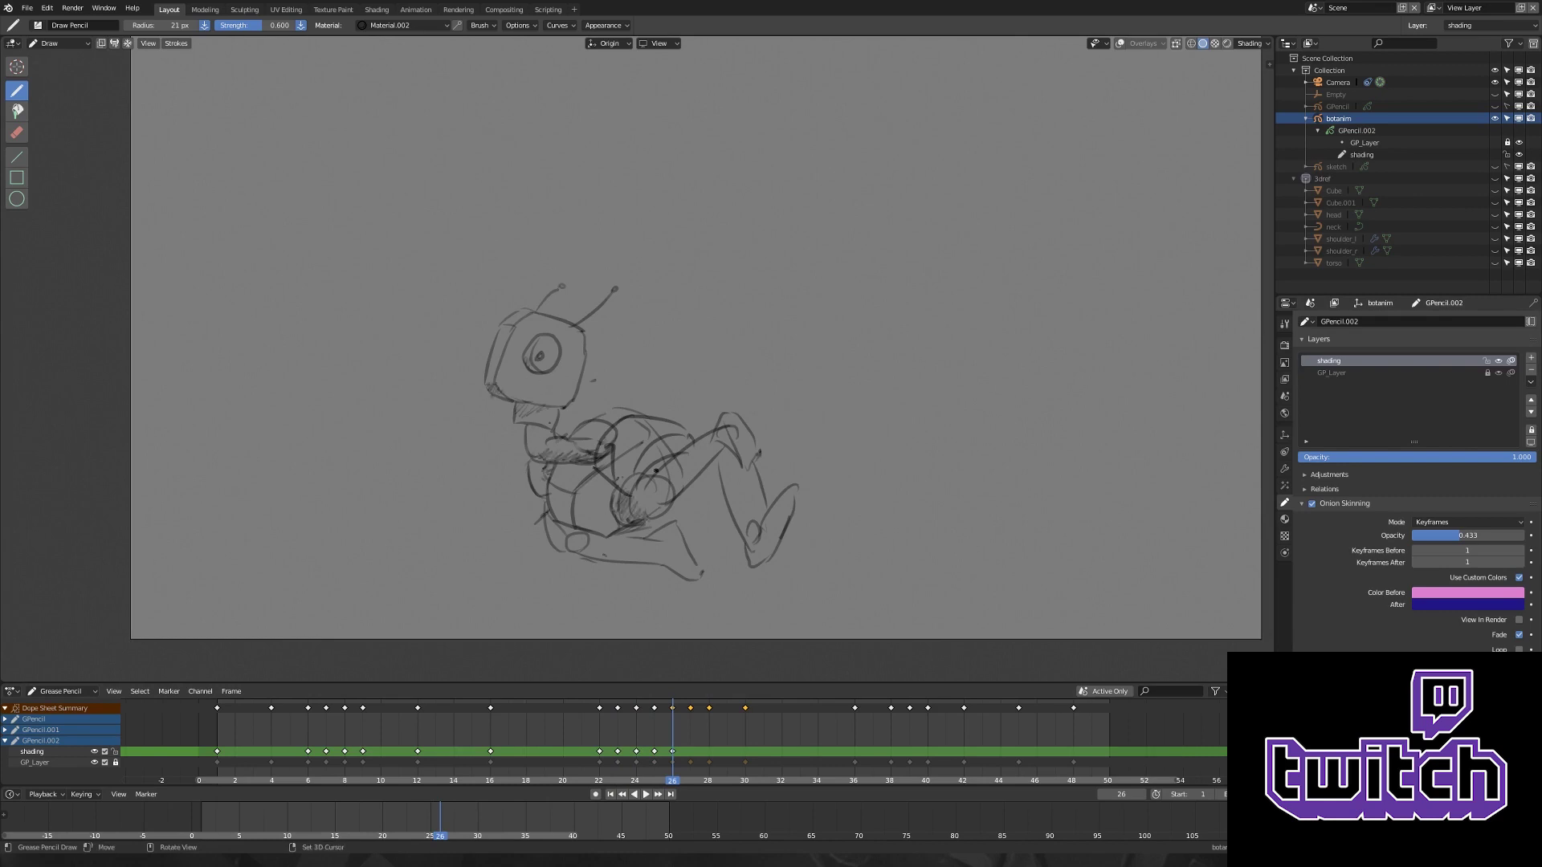
{"action": "key", "text": "ctrl+shift+z"}
{"action": "key", "text": "ctrl+shift+z"}
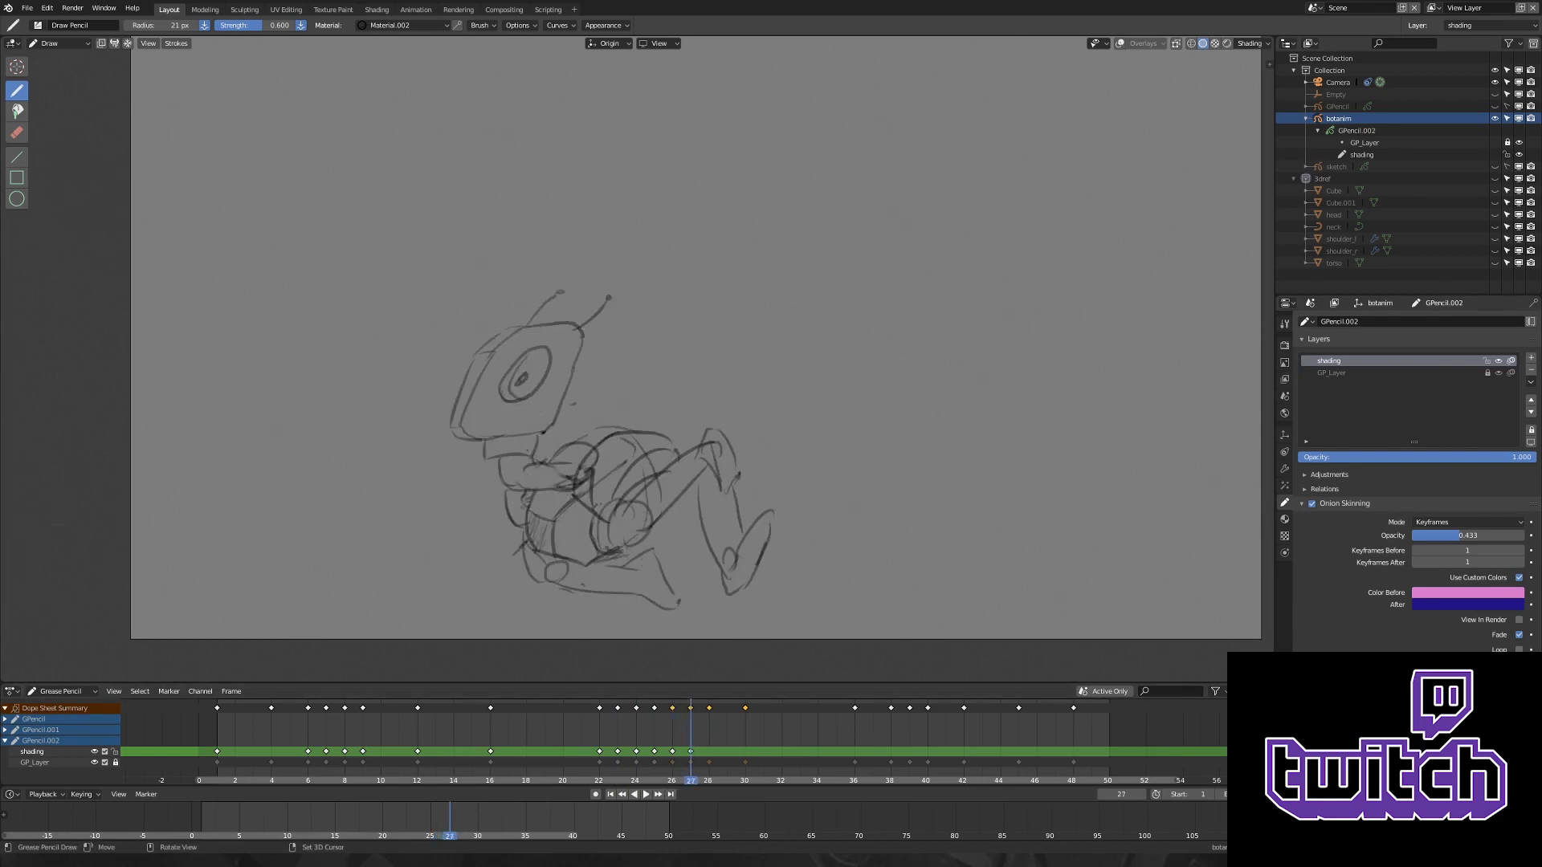
{"action": "key", "text": "ctrl+shift+z"}
{"action": "key", "text": "ctrl+shift+z"}
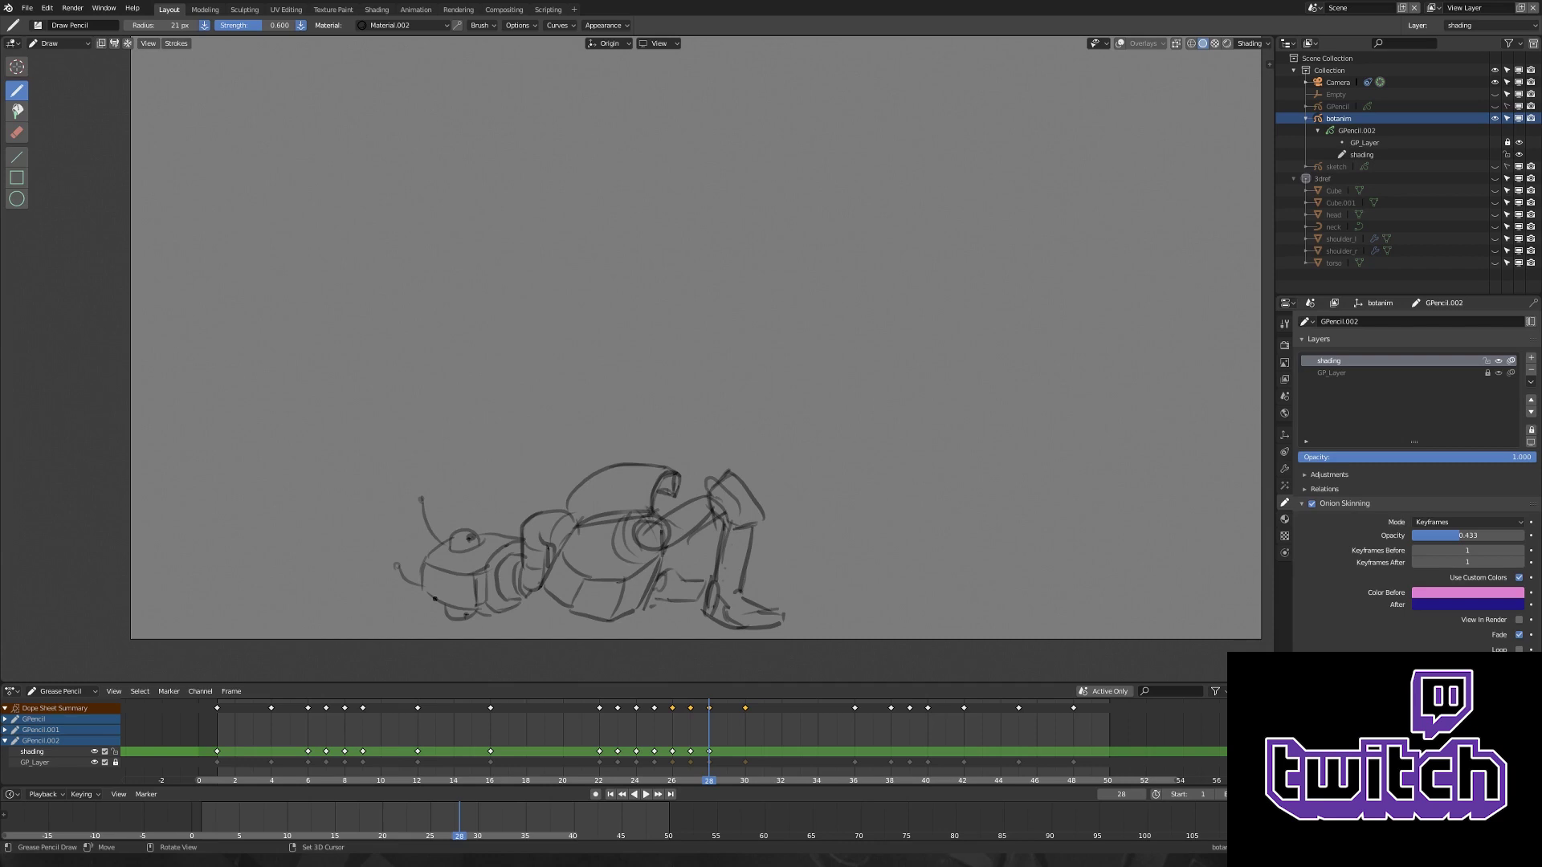
- Hatch the shadows on the head, neck, torso and legs of the robot lying flat on frame 30
{"action": "key", "text": "ctrl+shift+z"}
{"action": "key", "text": "ctrl+shift+z"}
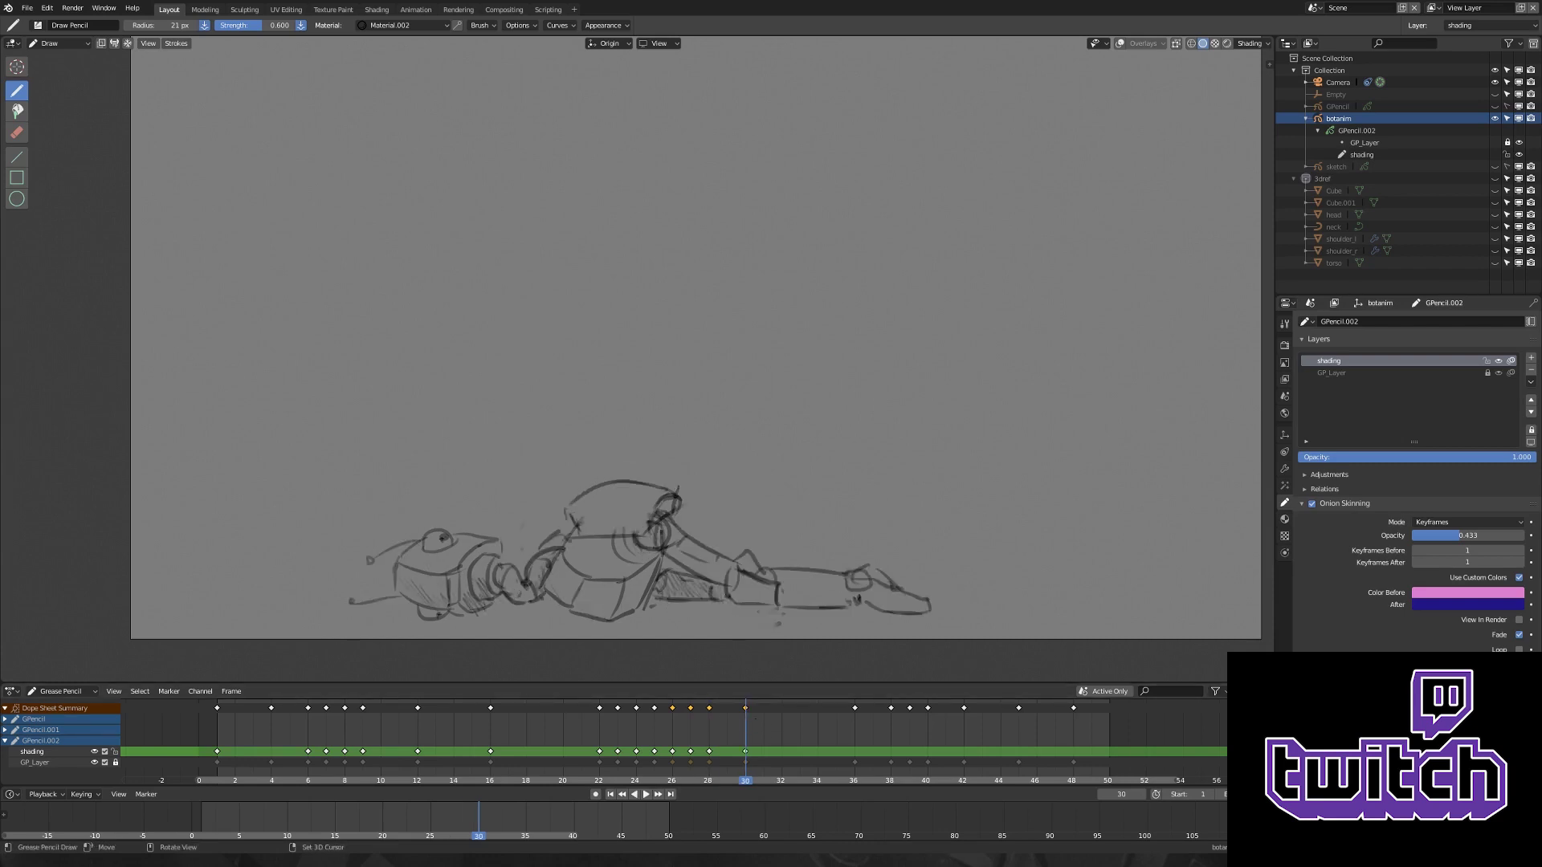
{"action": "key", "text": "ctrl+shift+z"}
{"action": "key", "text": "ctrl+shift+z"}
{"action": "key", "text": "ctrl+shift+z"}
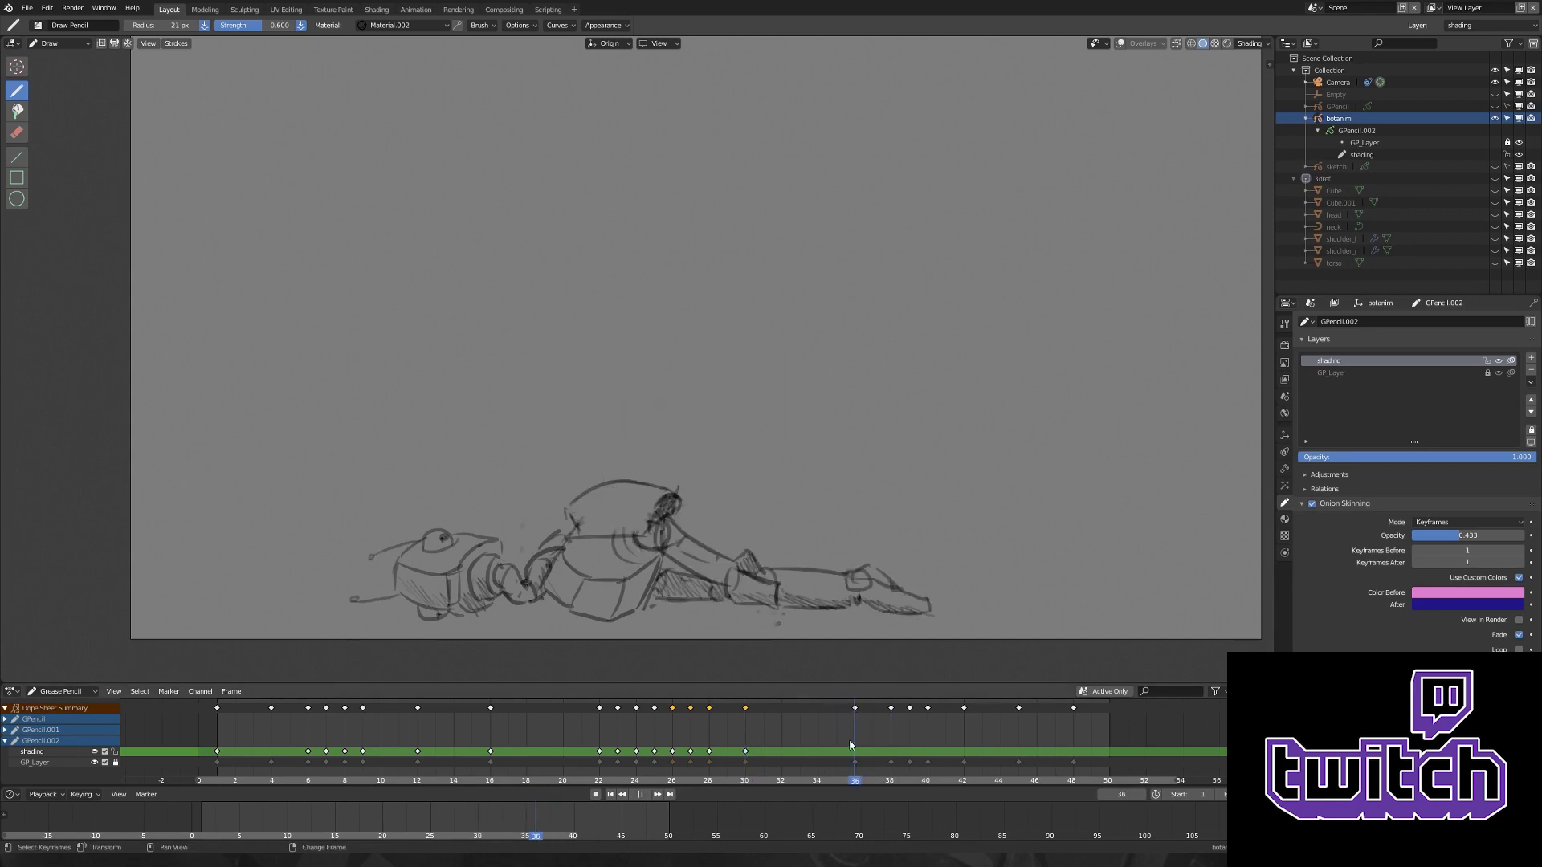
- Hatch the shading on the lying and leg-raising poses on frames 36, 38, 39 and 40
{"action": "key", "text": "ctrl+Tab"}
{"action": "left_click", "coordinate": [726, 409]}
{"action": "key", "text": "ctrl+shift+z"}
{"action": "key", "text": "ctrl+shift+z"}
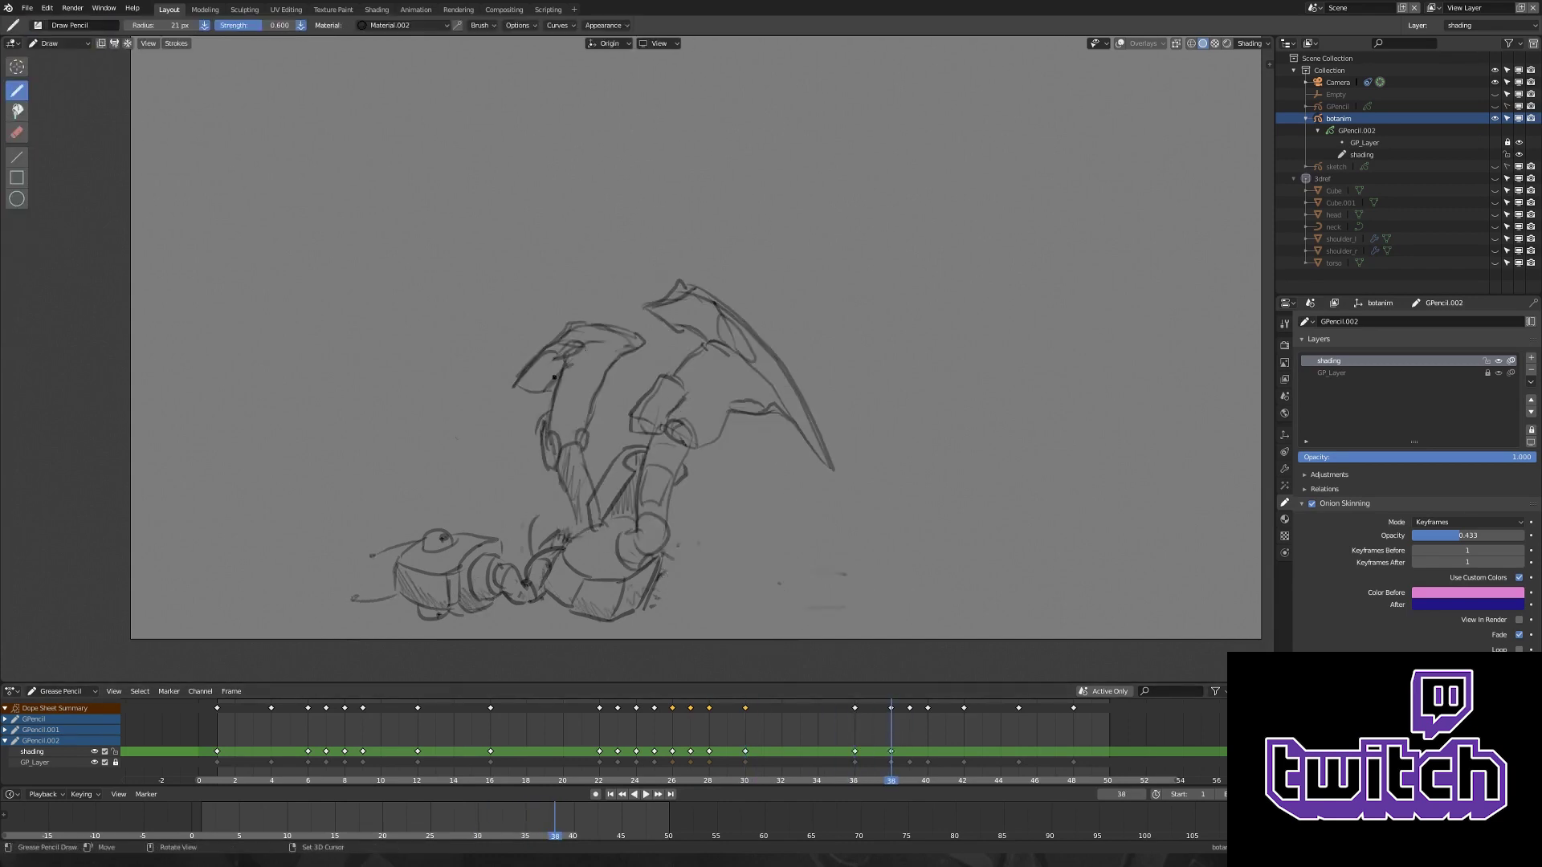
{"action": "key", "text": "ctrl+shift+z"}
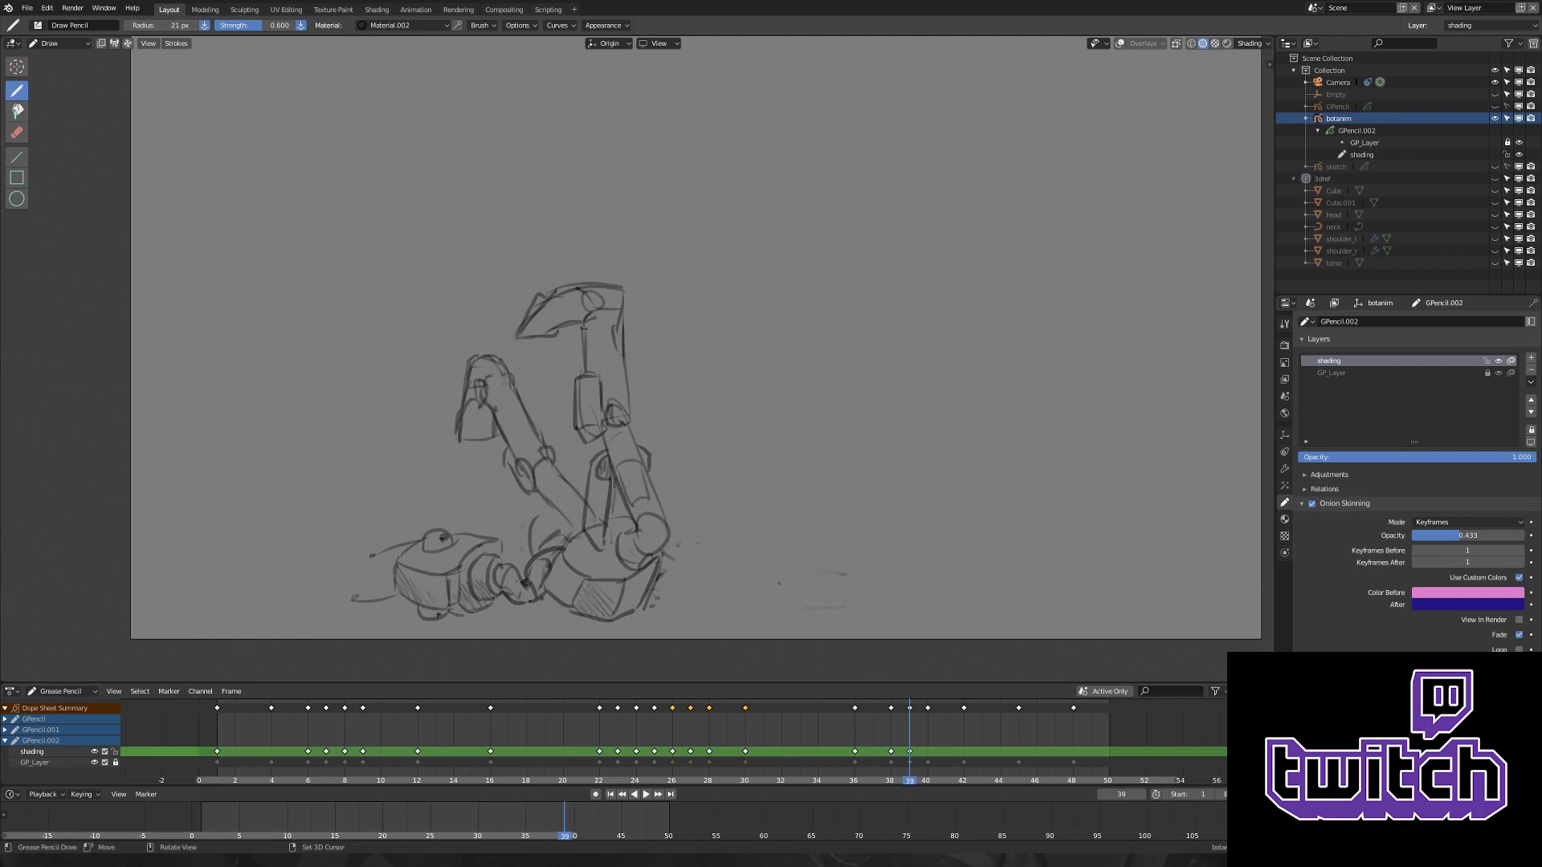
{"action": "key", "text": "ctrl+shift+z"}
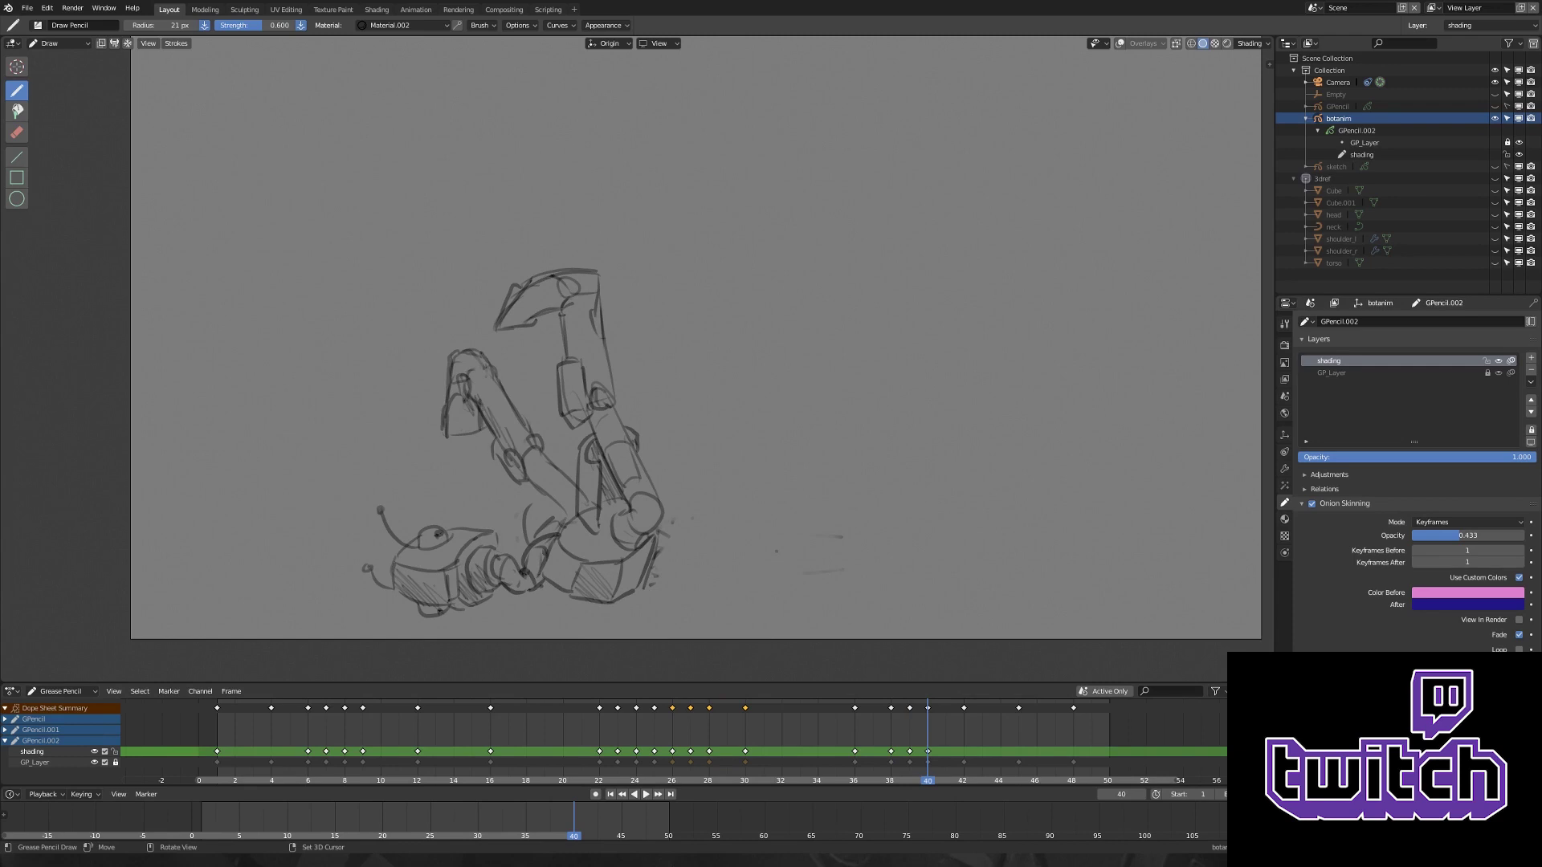
- Hatch the shadows on the flipping robot's face, torso, shoulder guards and legs on frames 42 and 45
{"action": "key", "text": "ctrl+shift+z"}
{"action": "key", "text": "ctrl+shift+z"}
{"action": "key", "text": "ctrl+shift+z"}
{"action": "key", "text": "ctrl+shift+z"}
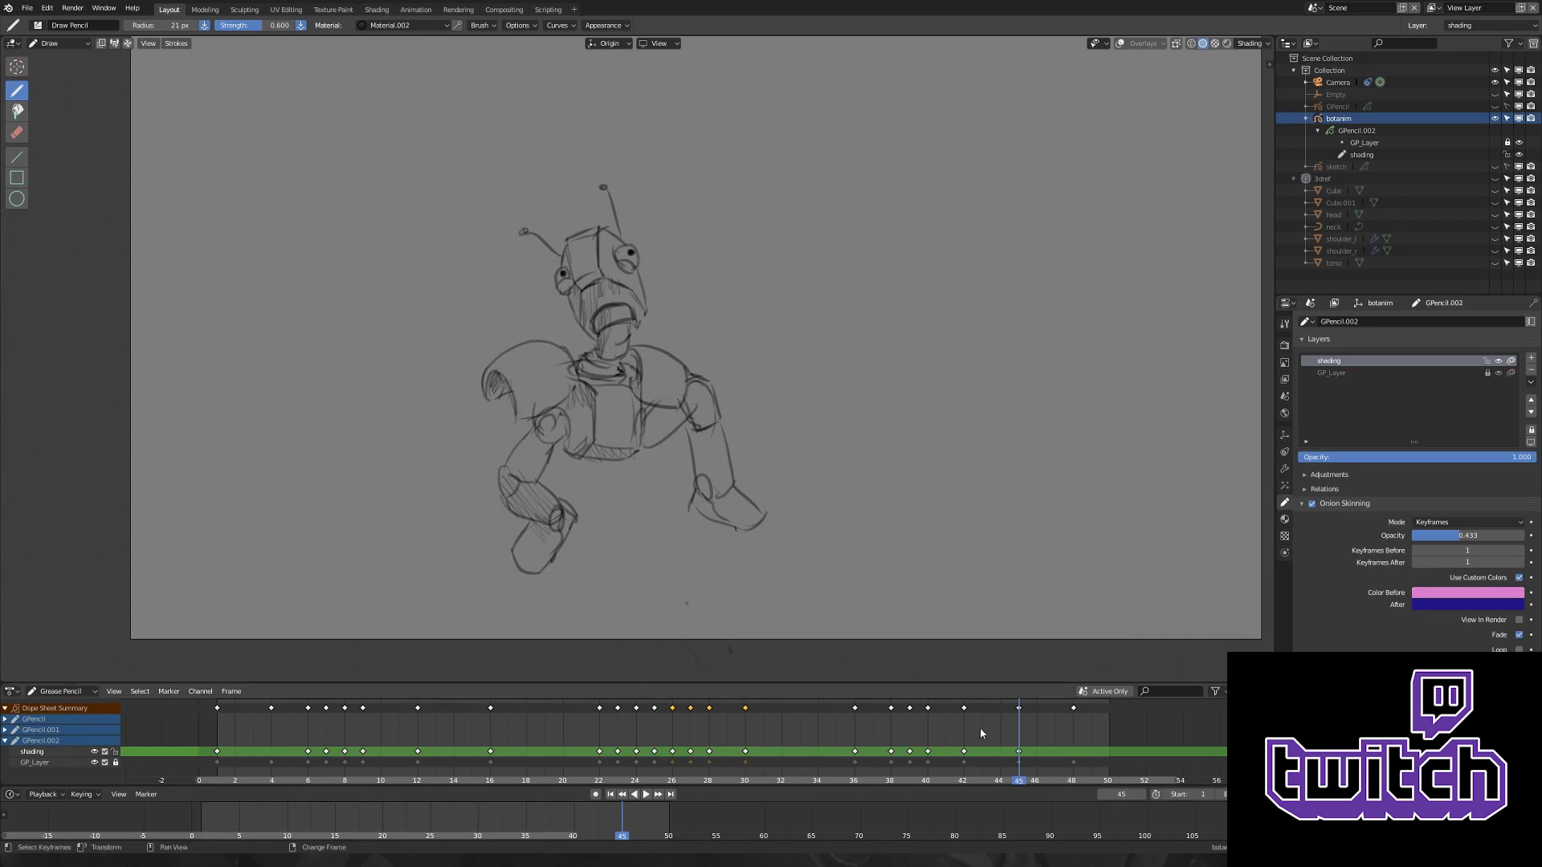
- Copy the crouch's hatching strokes from frame 1 and paste them onto the matching crouch on frame 48
{"action": "key", "text": "Up"}
{"action": "middle_click_drag", "start_coordinate": [743, 580], "coordinate": [760, 491], "text": "shift"}
{"action": "key", "text": "space"}
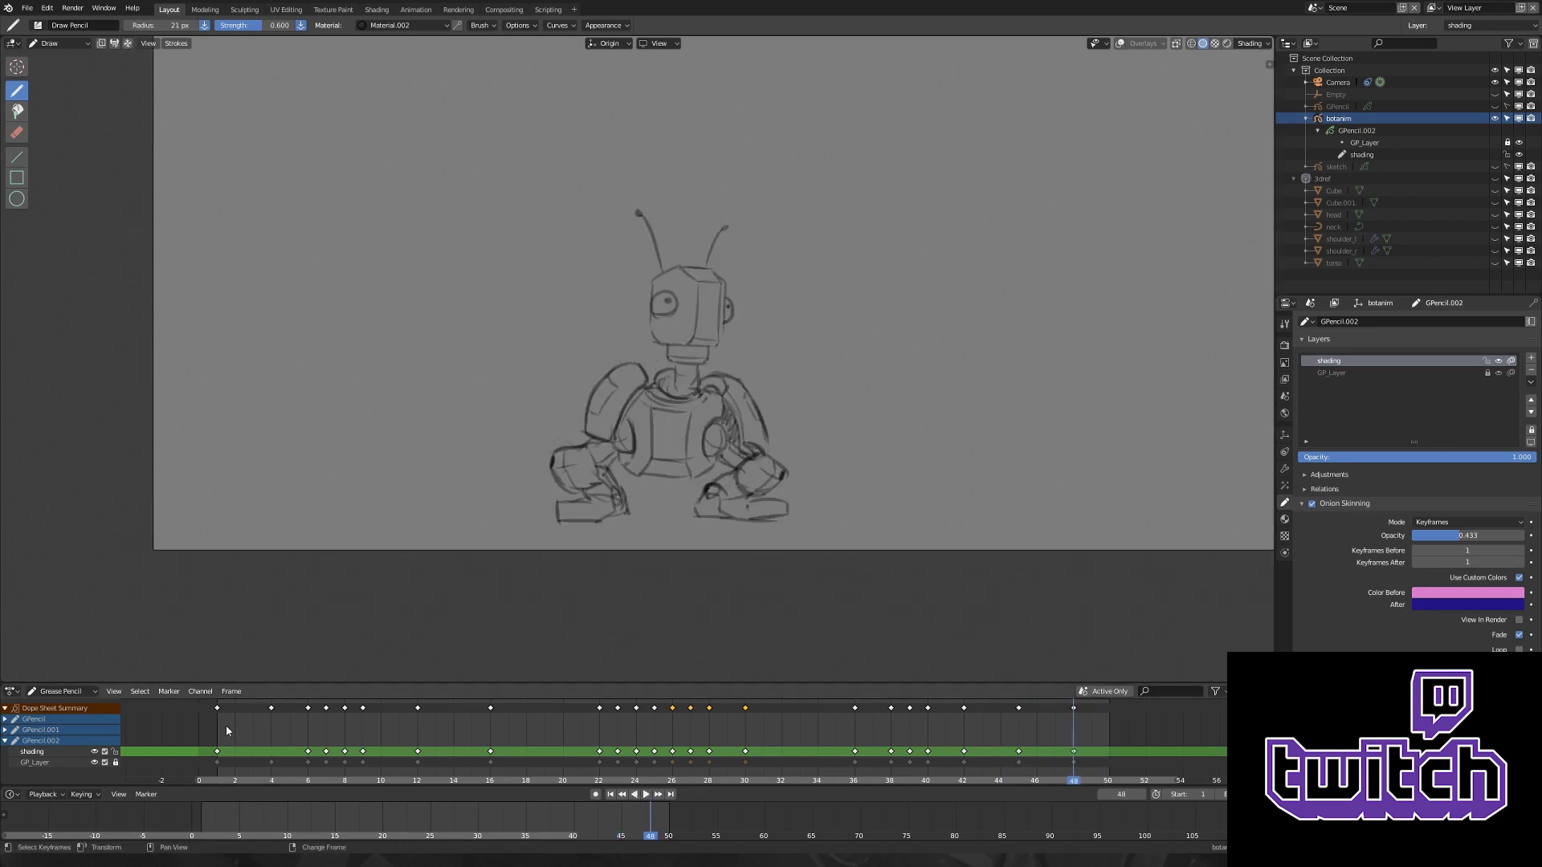
{"action": "key", "text": "Tab"}
{"action": "key", "text": "ctrl+v"}
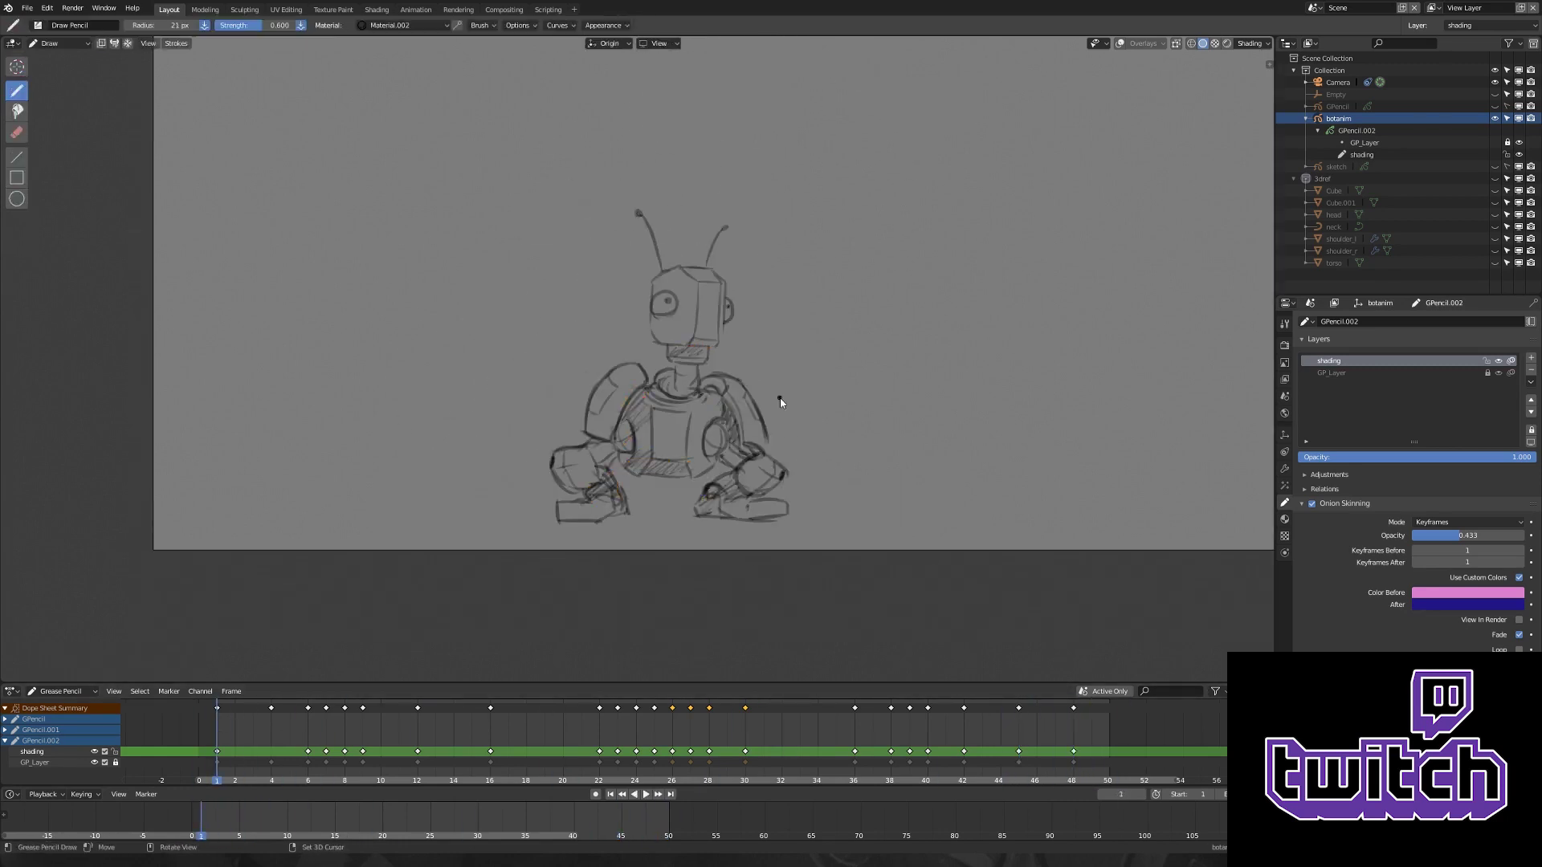
{"action": "key", "text": "Tab"}
- Play back the shaded animation, lock the shading layer and add a grease pencil layer named streaks above it
{"action": "scroll", "coordinate": [660, 625], "scroll_direction": "down", "scroll_amount": 4}
{"action": "left_click", "coordinate": [649, 796]}
{"action": "left_click", "coordinate": [1486, 360]}
{"action": "left_click", "coordinate": [1530, 357]}
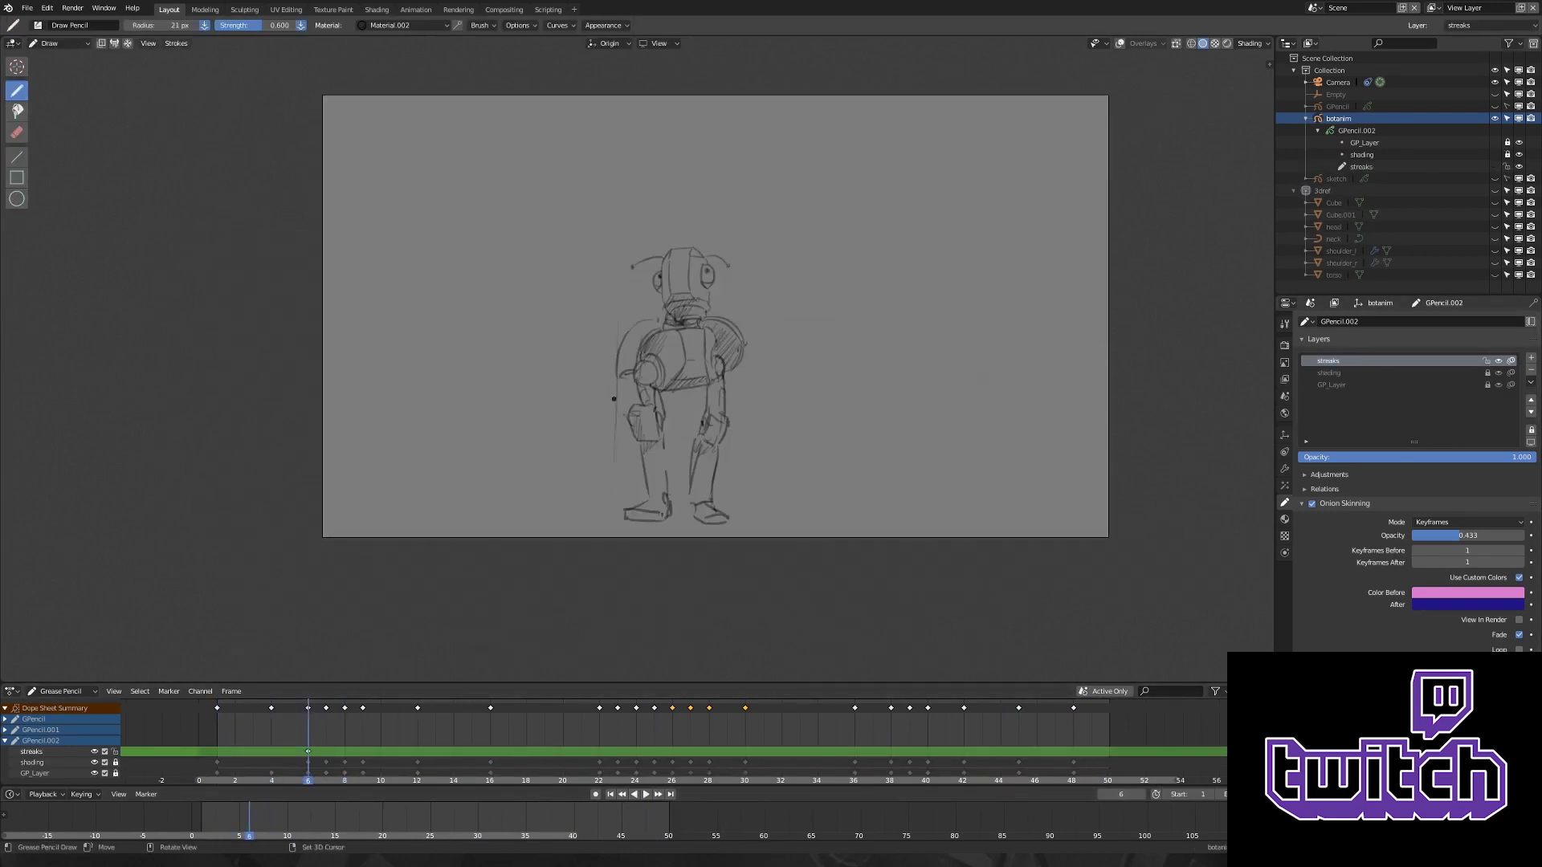
- Draw thin vertical motion streaks trailing the robot's take-off on the streaks layer for frames 5, 6, 7 and 8
{"action": "key", "text": "Left"}
{"action": "key", "text": "Tab"}
{"action": "key", "text": "Tab"}
{"action": "key", "text": "Right"}
{"action": "key", "text": "Right"}
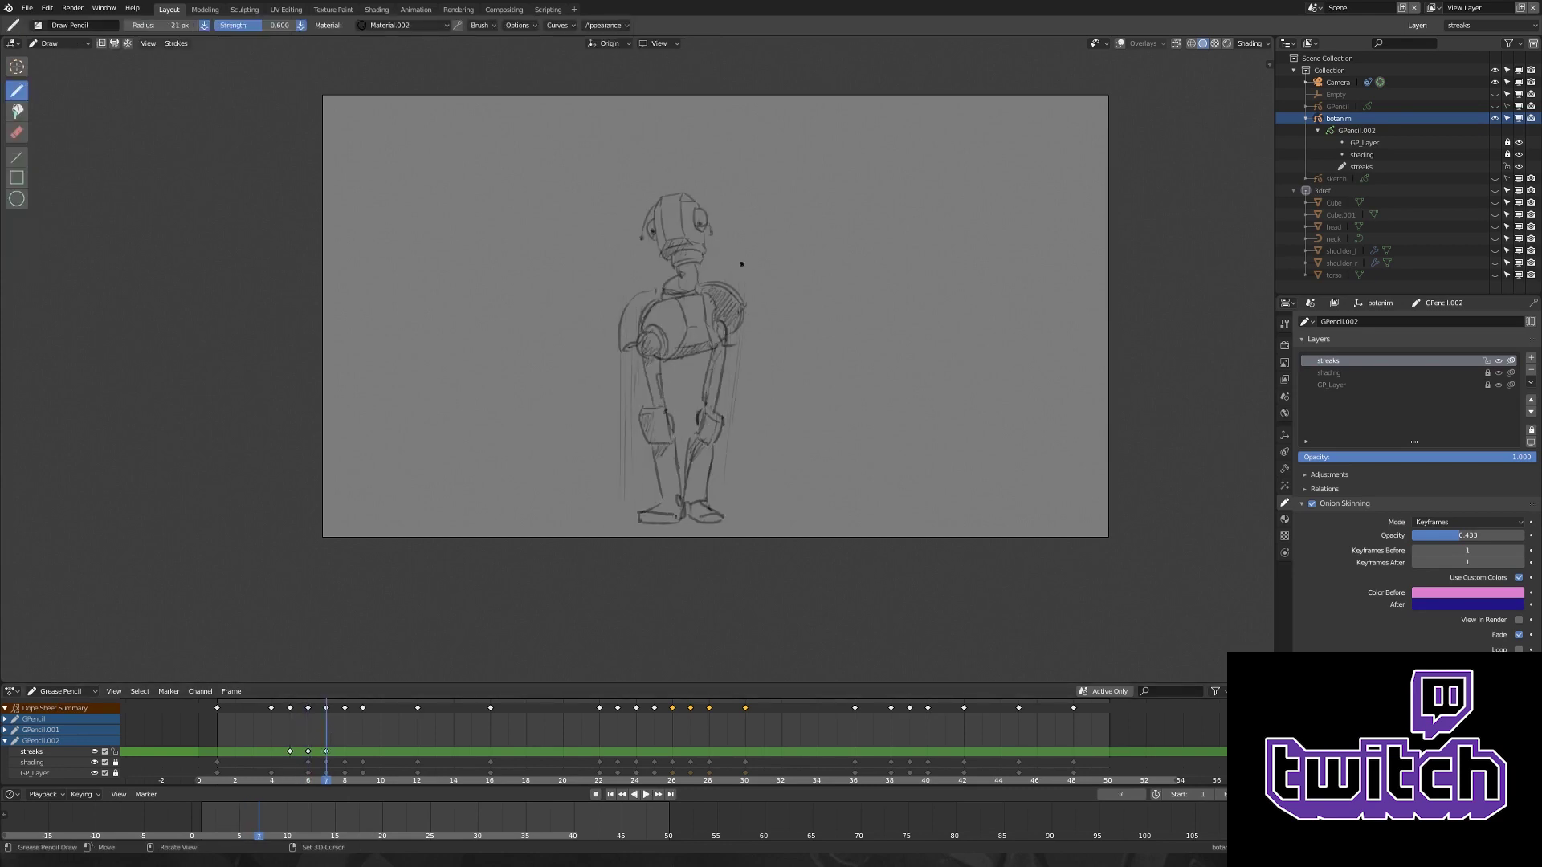
{"action": "key", "text": "Right"}
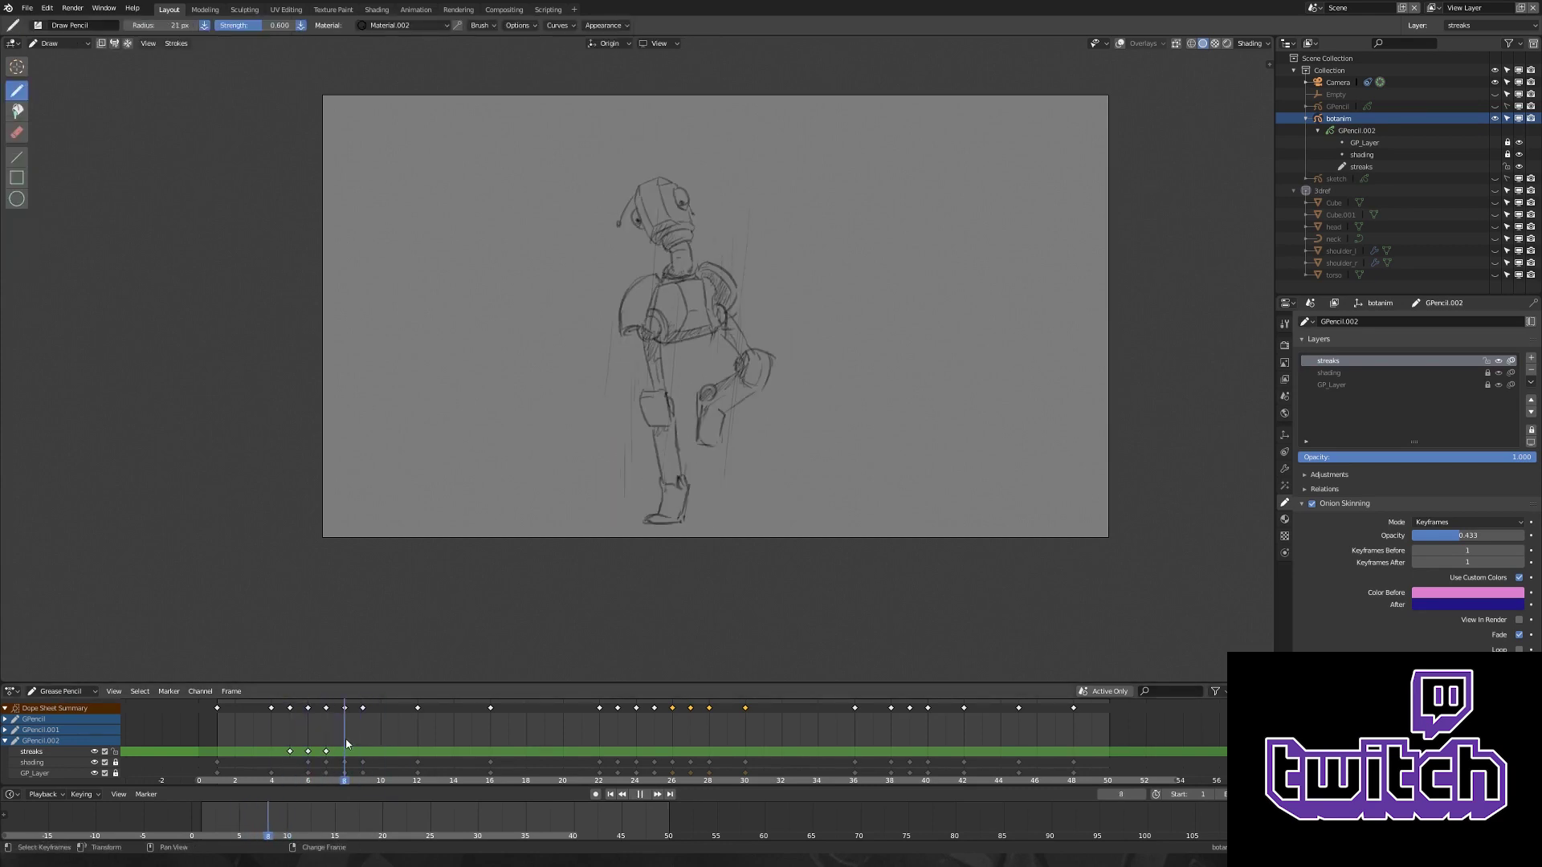
{"action": "key", "text": "Right"}
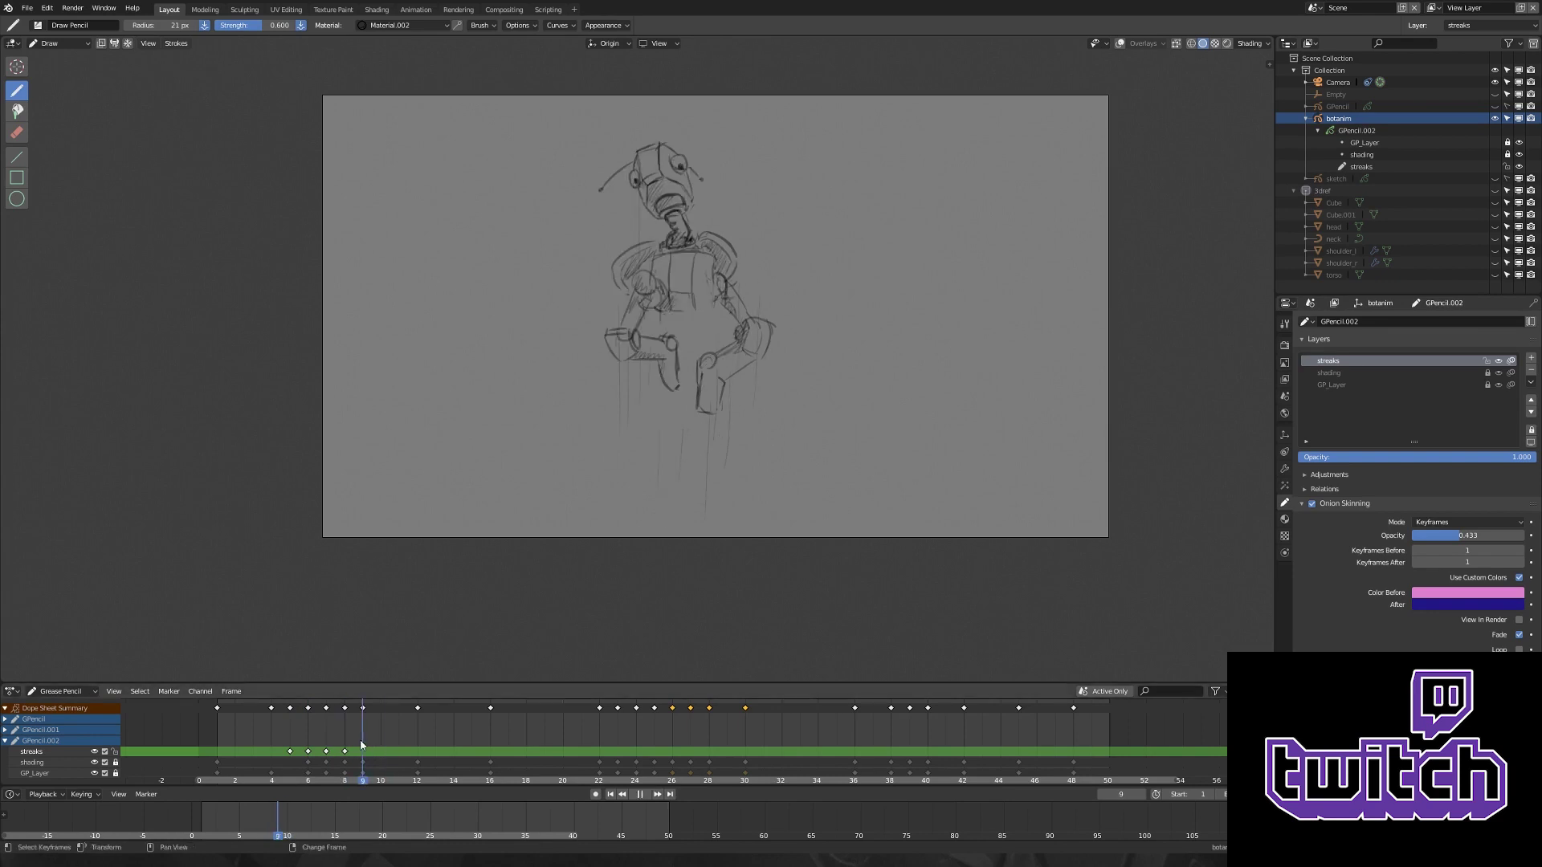
- Draw motion streaks near the feet of the airborne robot on frames 9, 12 and 16
{"action": "key", "text": "Tab"}
{"action": "key", "text": "Right"}
{"action": "key", "text": "Right"}
{"action": "key", "text": "Right"}
{"action": "key", "text": "Tab"}
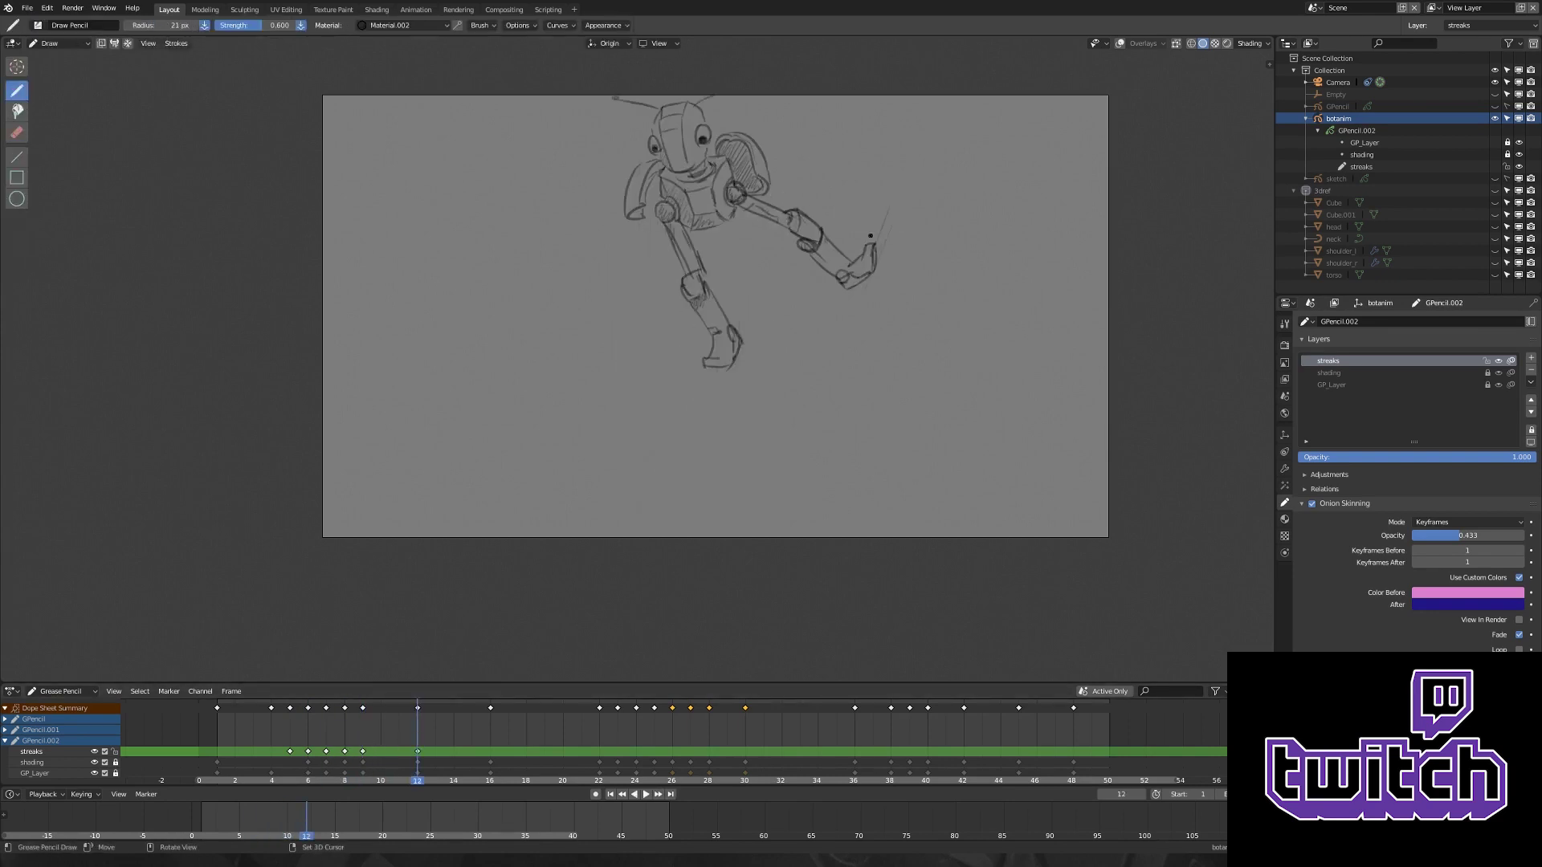
{"action": "middle_click_drag", "start_coordinate": [563, 322], "coordinate": [558, 366], "text": "shift"}
{"action": "key", "text": "space"}
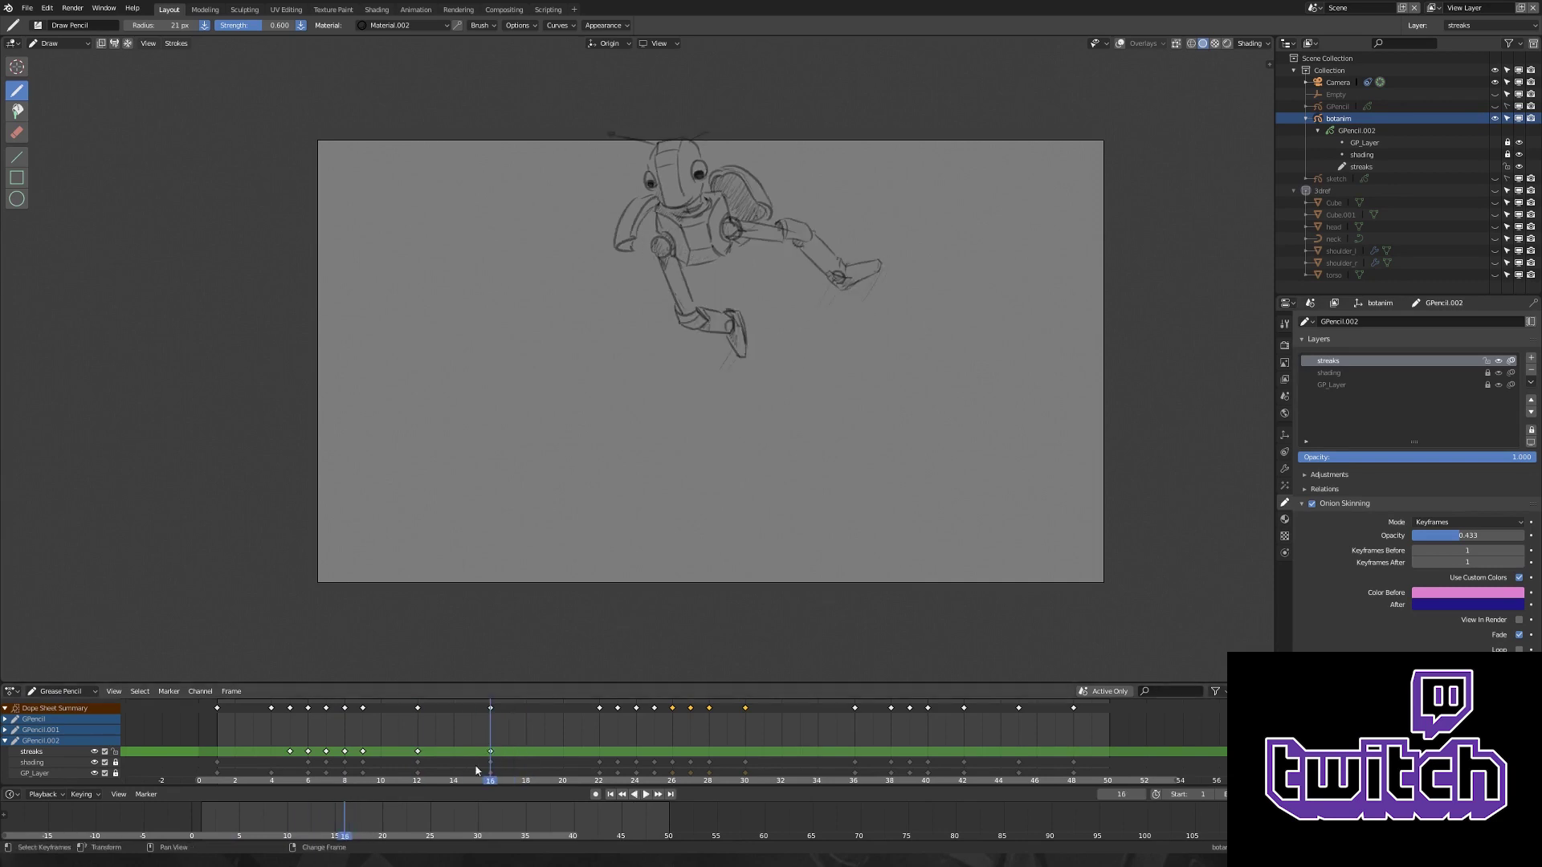
{"action": "key", "text": "space"}
- Unlock GP_Layer, lock the streaks layer and redraw the airborne robot's pupils smaller on a new key at frame 20
{"action": "scroll", "coordinate": [667, 241], "scroll_direction": "up", "scroll_amount": 6}
{"action": "left_click", "coordinate": [1331, 385]}
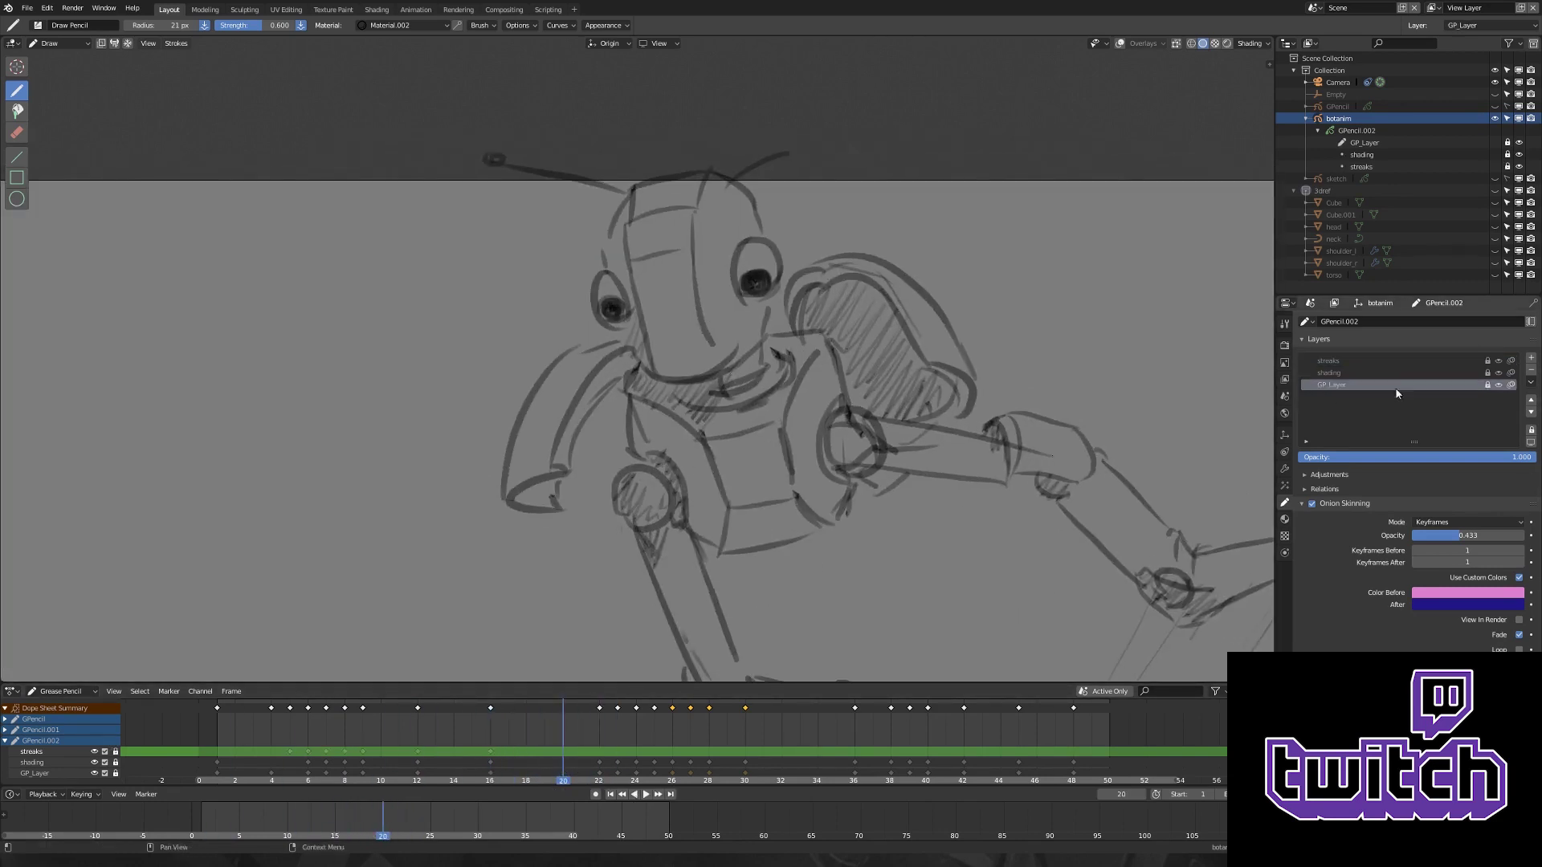
{"action": "left_click_drag", "start_coordinate": [732, 354], "coordinate": [669, 377], "text": "ctrl"}
{"action": "mouse_move", "coordinate": [677, 255]}
{"action": "left_mouse_down", "text": "ctrl"}
{"action": "mouse_move", "coordinate": [671, 207]}
{"action": "mouse_move", "coordinate": [706, 212]}
{"action": "left_mouse_up", "text": "ctrl"}
{"action": "scroll", "coordinate": [749, 276], "scroll_direction": "down", "scroll_amount": 5}
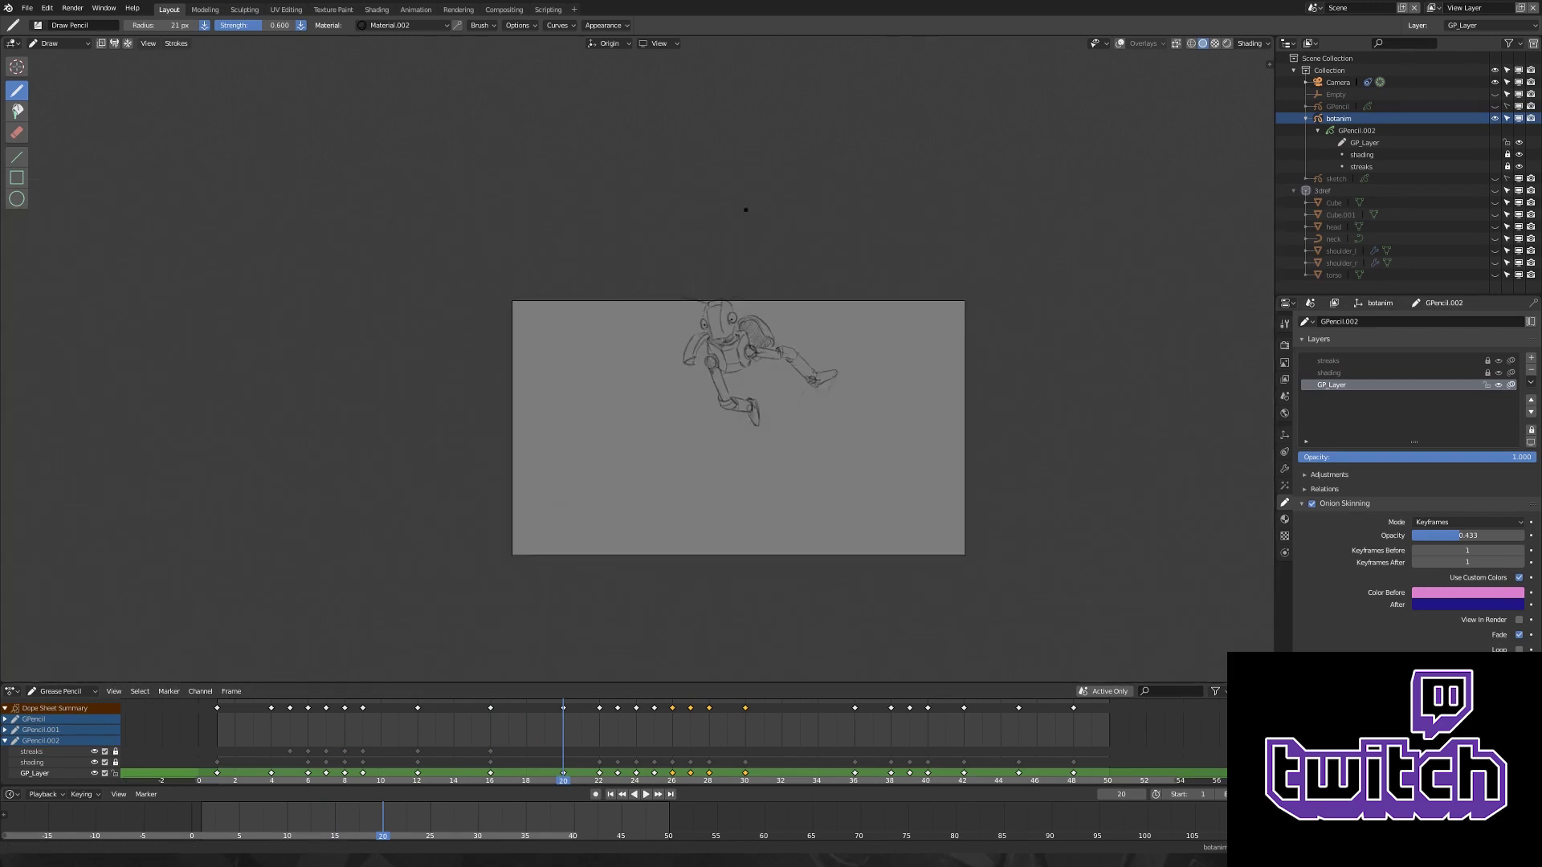
{"action": "scroll", "coordinate": [749, 276], "scroll_direction": "up", "scroll_amount": 4}
{"action": "key", "text": "ctrl+Tab"}
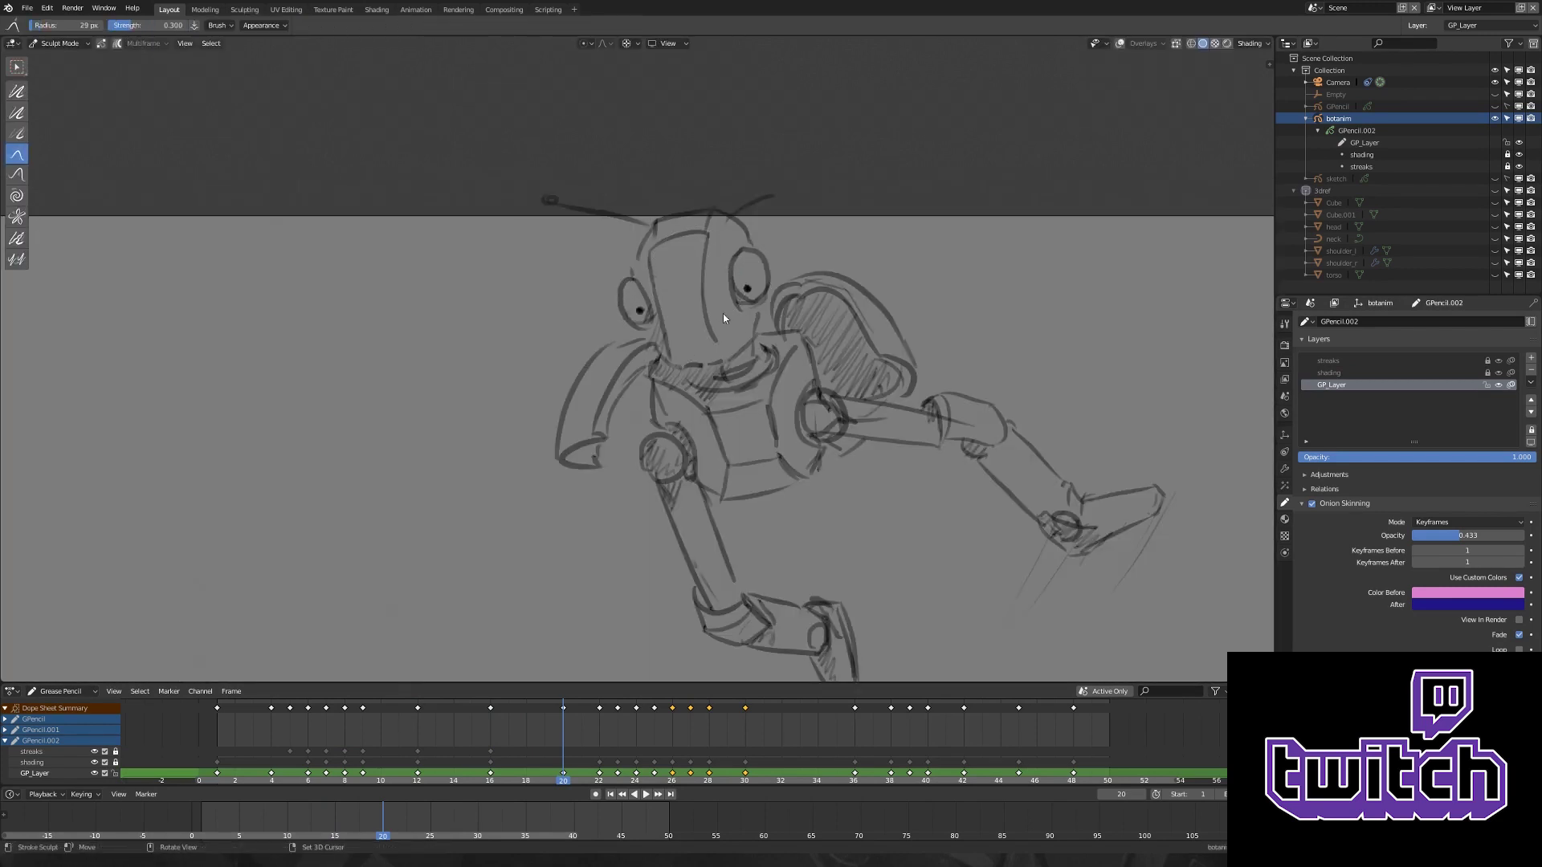
{"action": "key", "text": "ctrl+Tab"}
- Play back the jump and move the new GP_Layer key from frame 20 to frame 19
{"action": "scroll", "coordinate": [634, 567], "scroll_direction": "down", "scroll_amount": 5}
{"action": "left_click", "coordinate": [644, 794]}
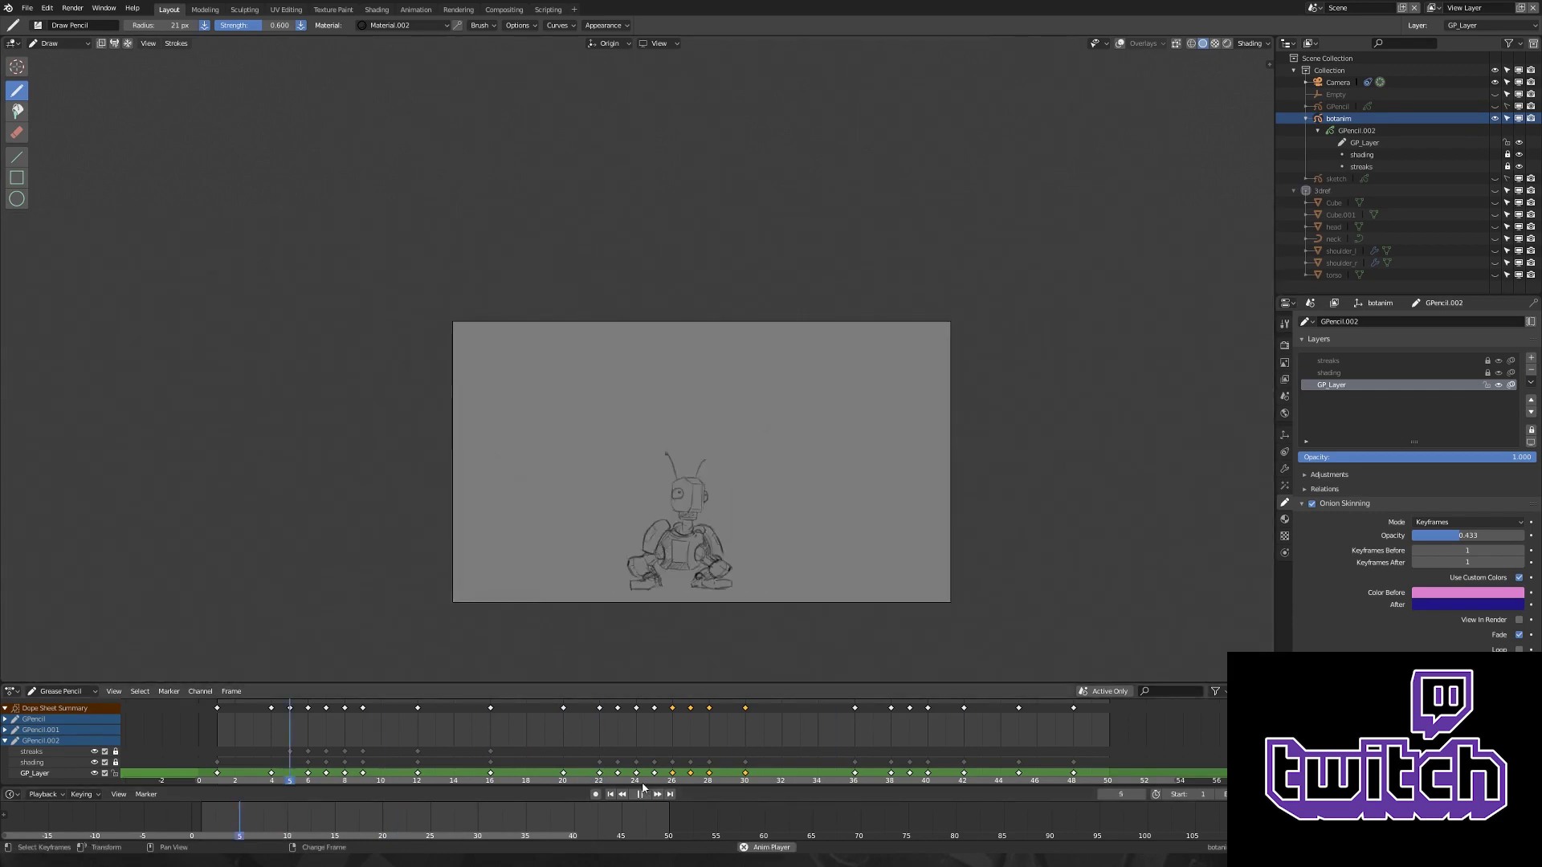
{"action": "left_click", "coordinate": [640, 793]}
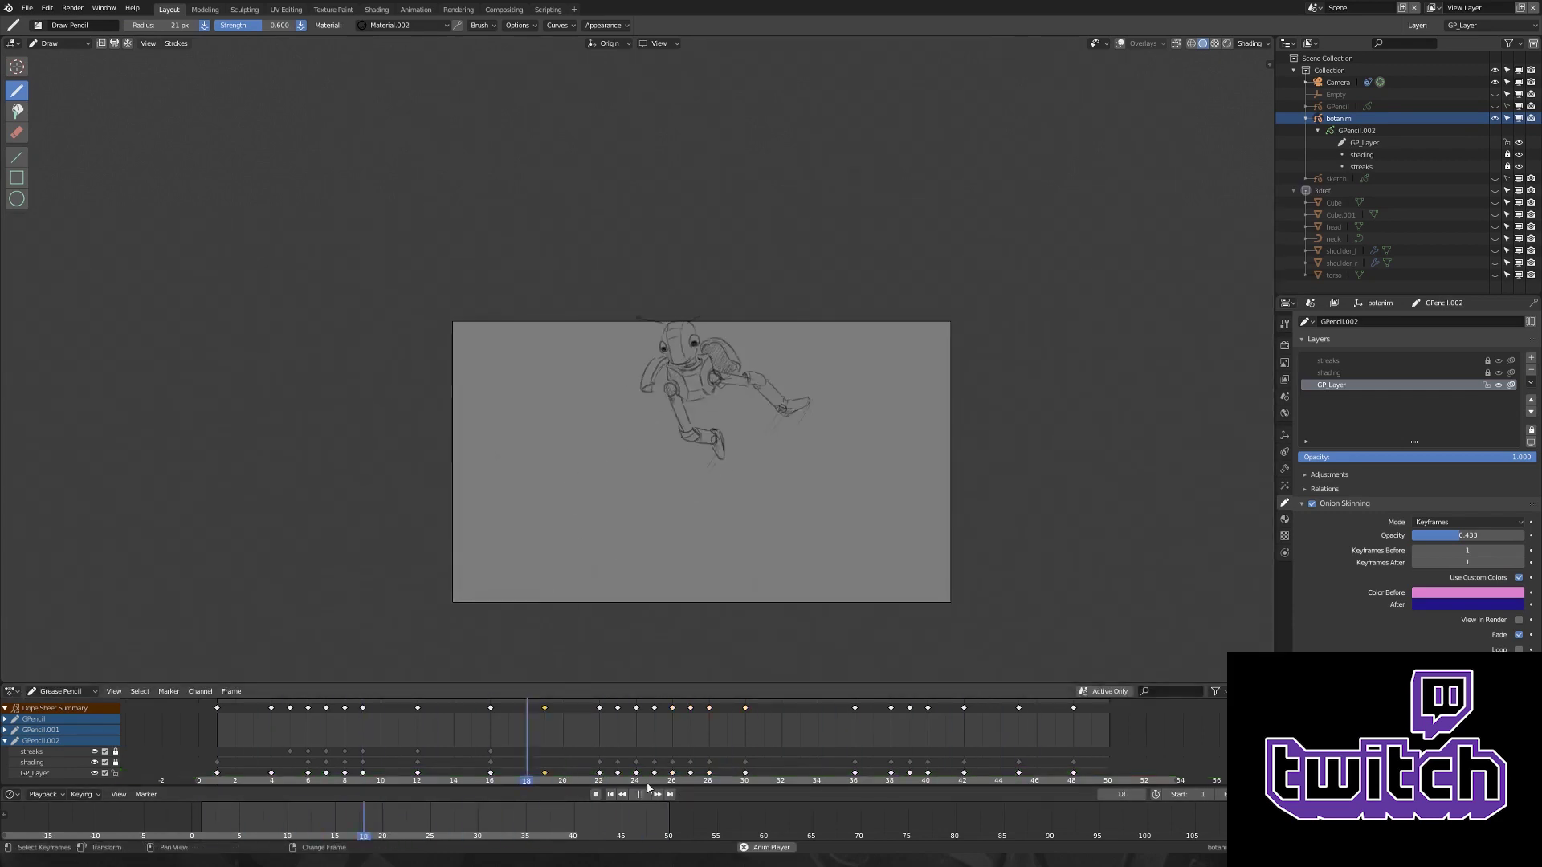
- Return to the streaks layer and draw motion streaks above the falling robot on frames 22, 23, 24 and 25
{"action": "key", "text": "Up"}
{"action": "key", "text": "Up"}
{"action": "key", "text": "Down"}
{"action": "key", "text": "Up"}
{"action": "left_click", "coordinate": [1349, 361]}
{"action": "key", "text": "Up"}
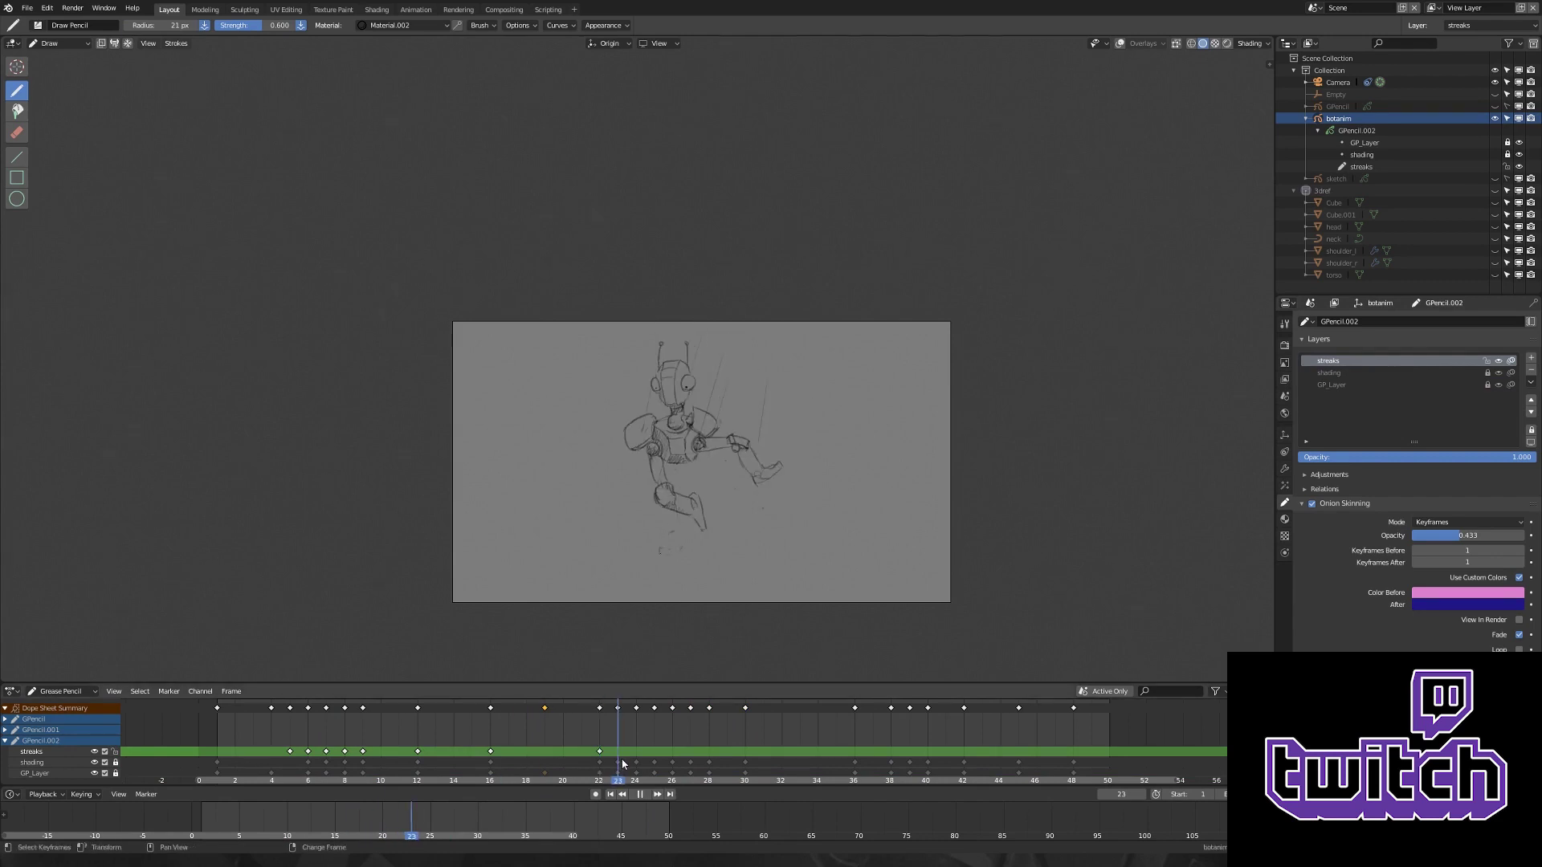
{"action": "key", "text": "space"}
{"action": "key", "text": "Up"}
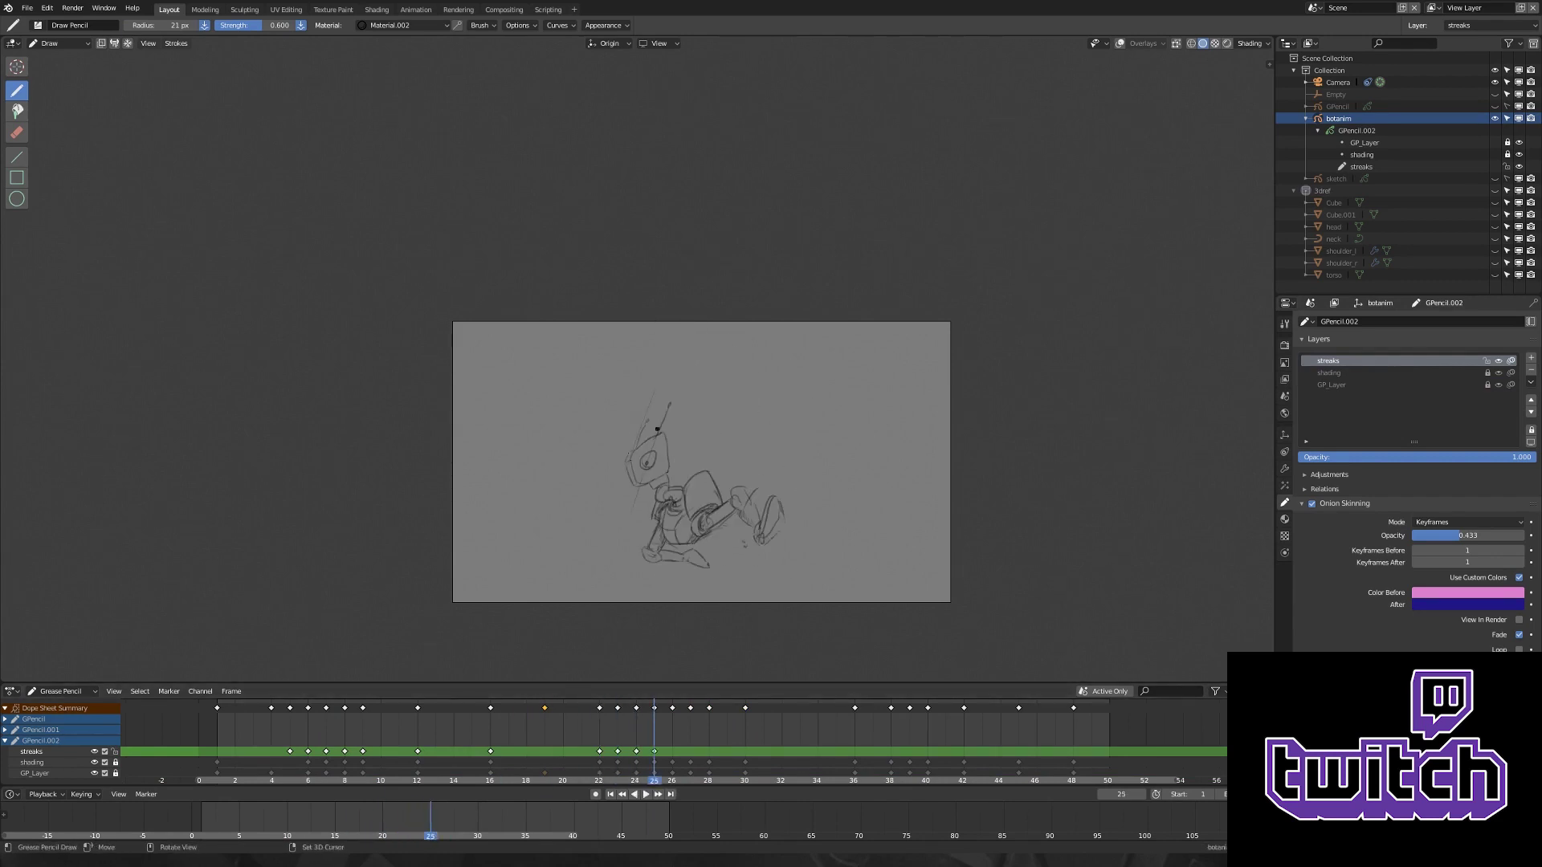
- Draw impact lines around the crashed robot's head on frames 29 and 30, with empty streak keys on frames 26 and 31
{"action": "key", "text": "Up"}
{"action": "key", "text": "Up"}
{"action": "key", "text": "Up"}
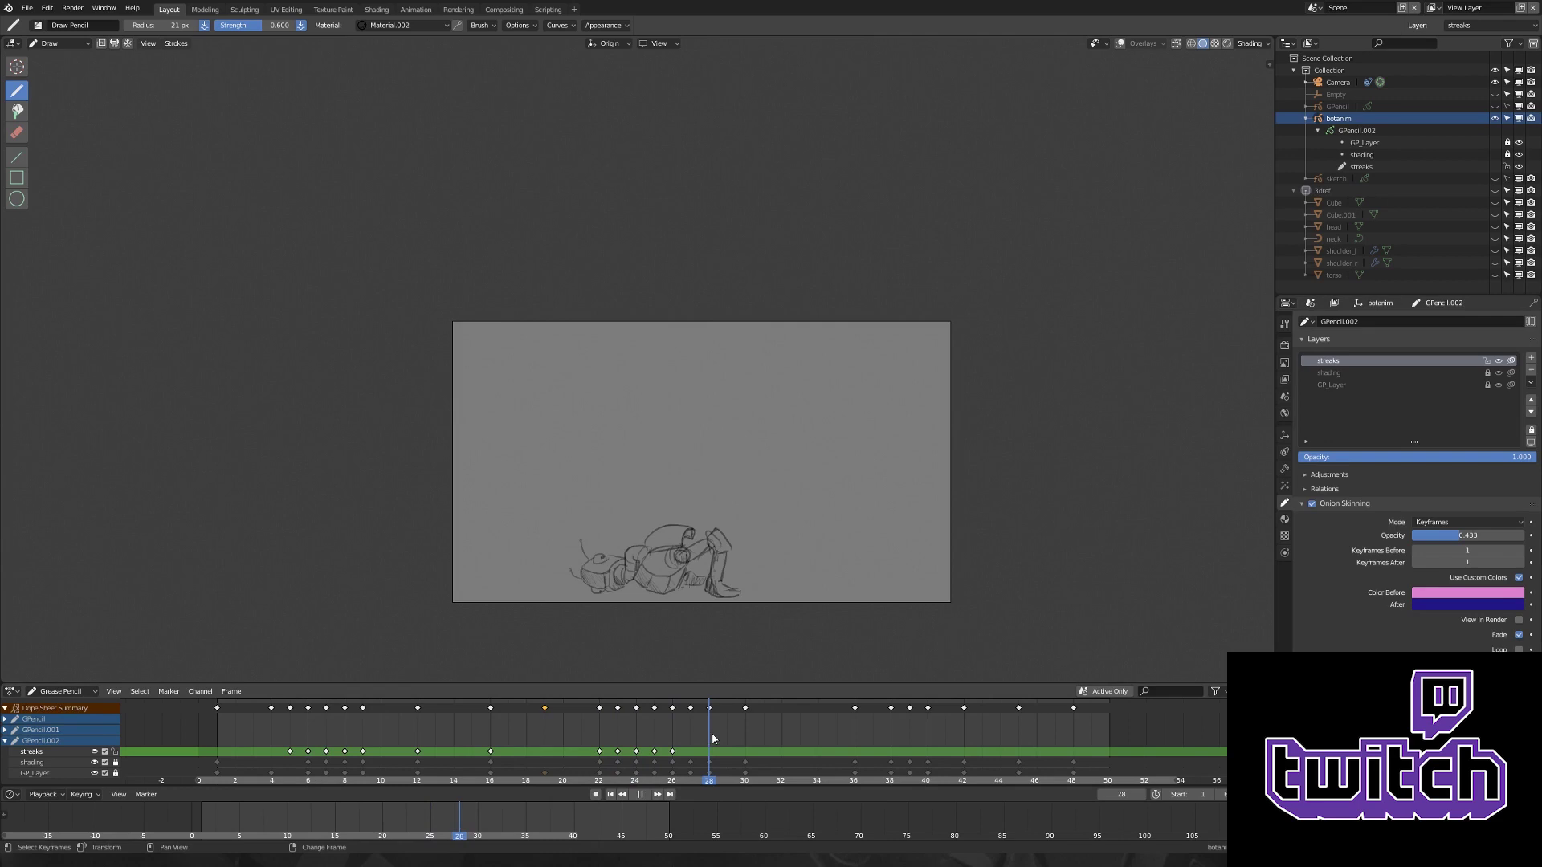
{"action": "key", "text": "Right"}
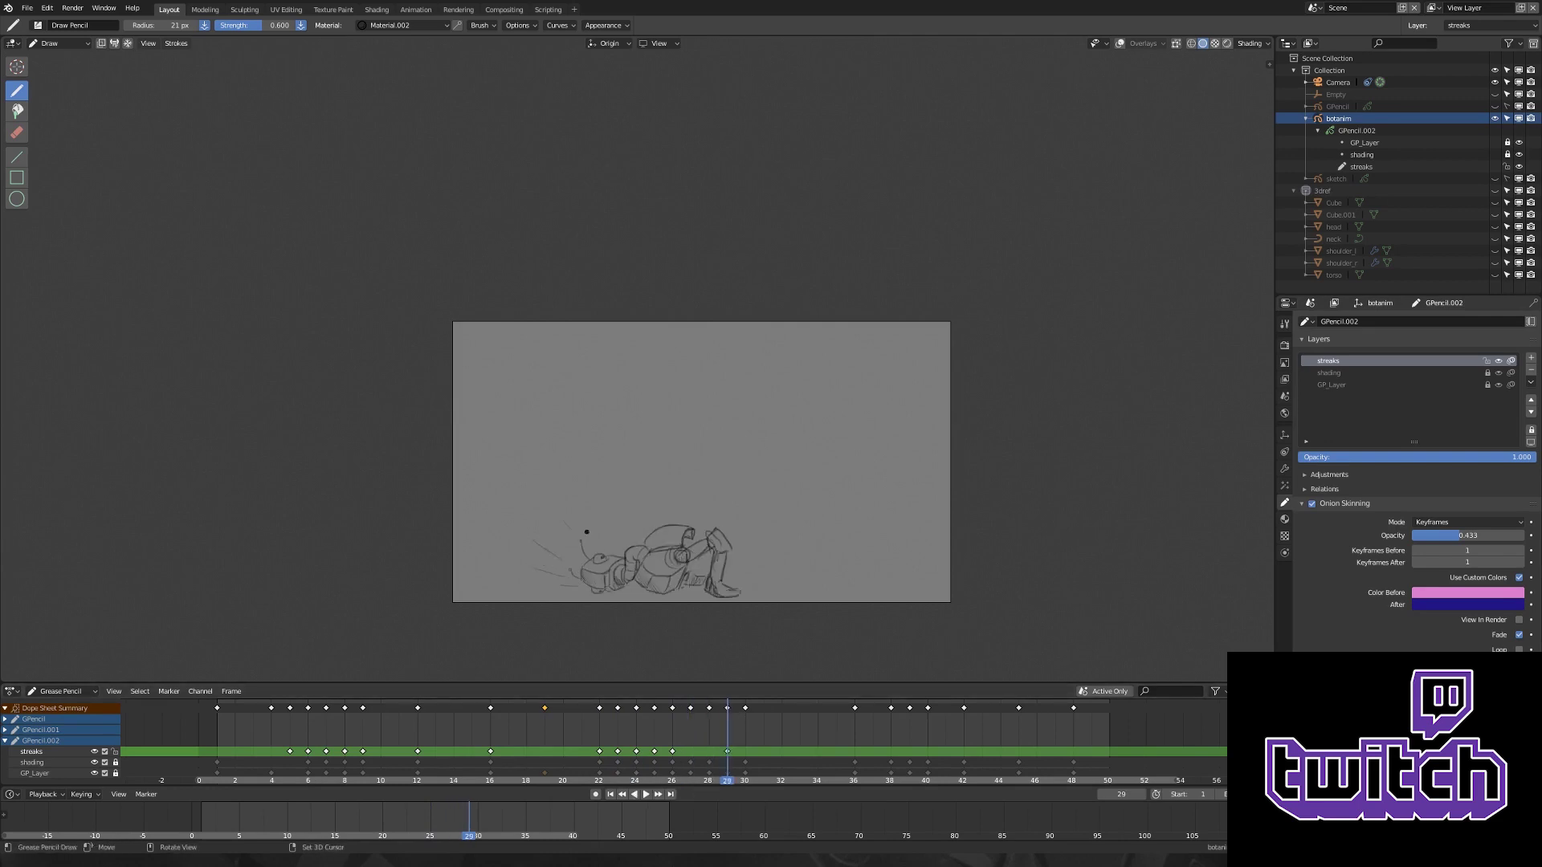
{"action": "key", "text": "space"}
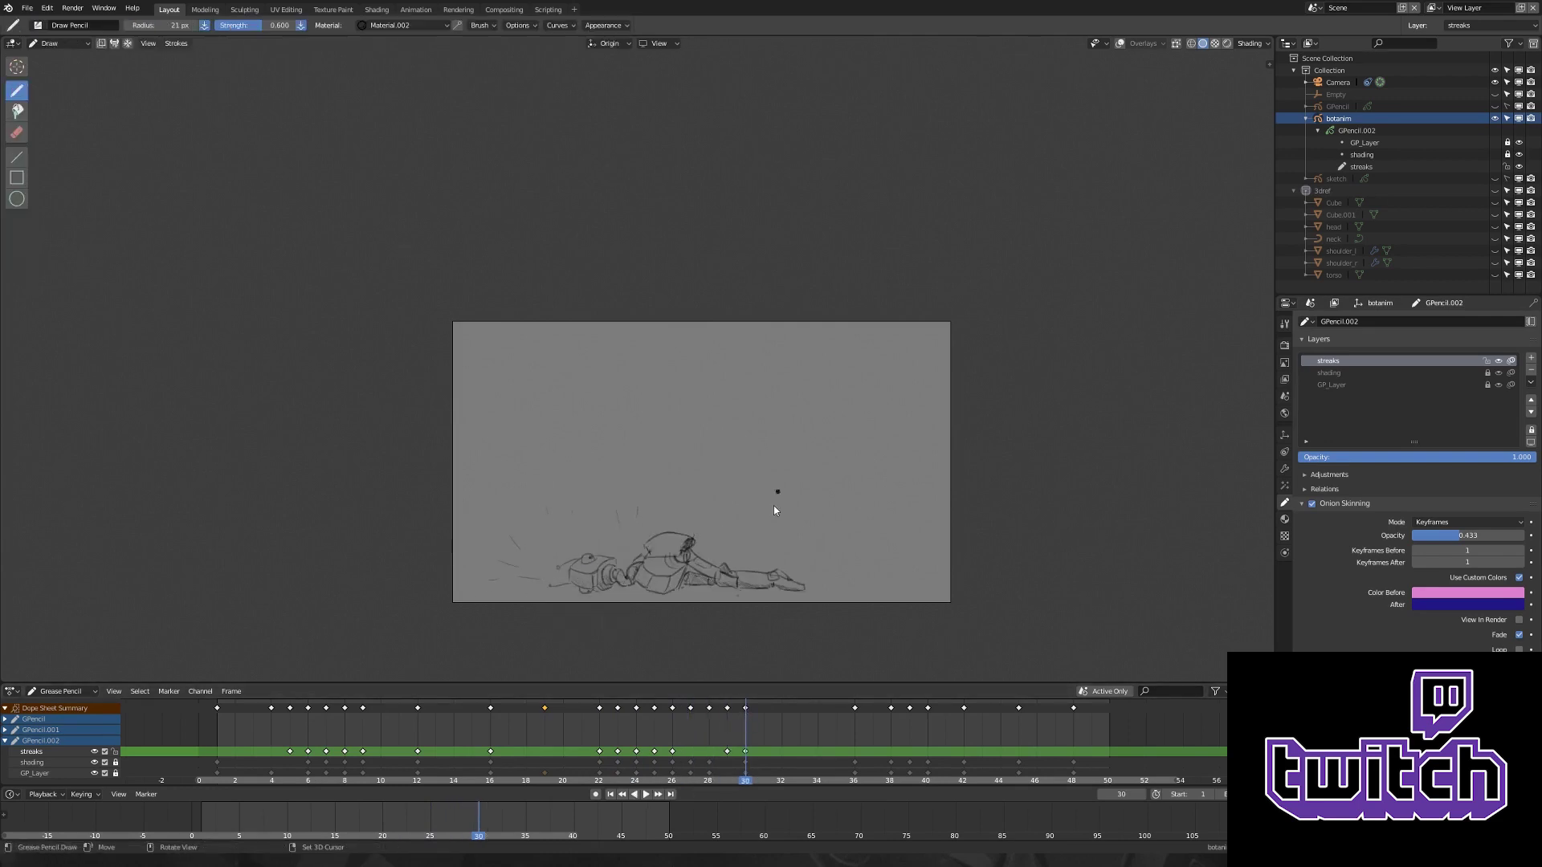
{"action": "key", "text": "space"}
{"action": "key", "text": "space"}
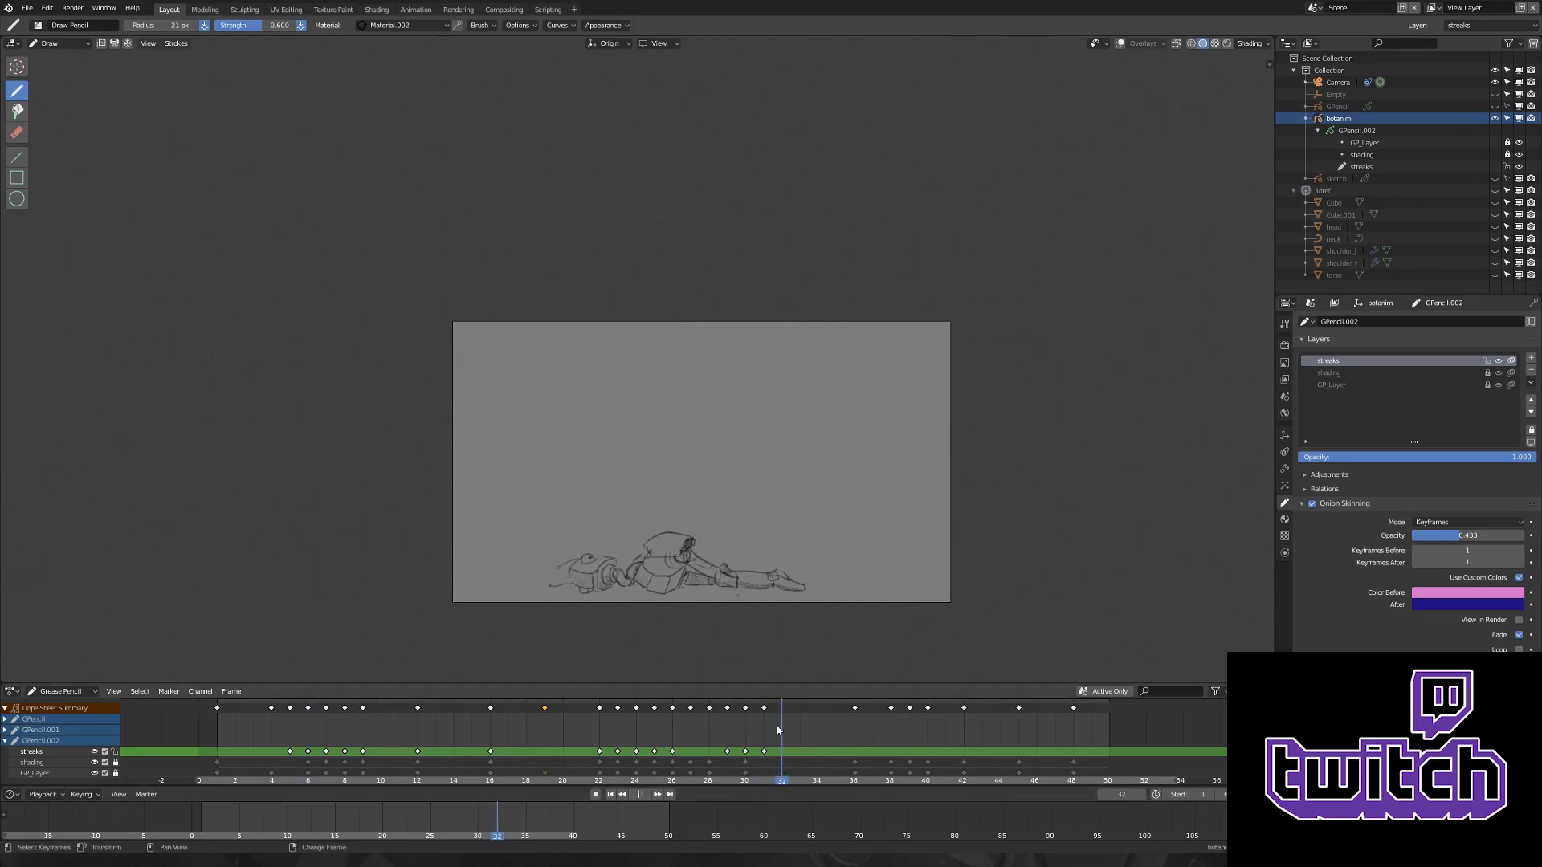
- Key the streaks layer on frames 38, 39, 42, 45 and 46, drawing curved arcs for the flip, and play back the animation
{"action": "key", "text": "space"}
{"action": "key", "text": "Right"}
{"action": "key", "text": "Right"}
{"action": "key", "text": "Right"}
{"action": "key", "text": "Right"}
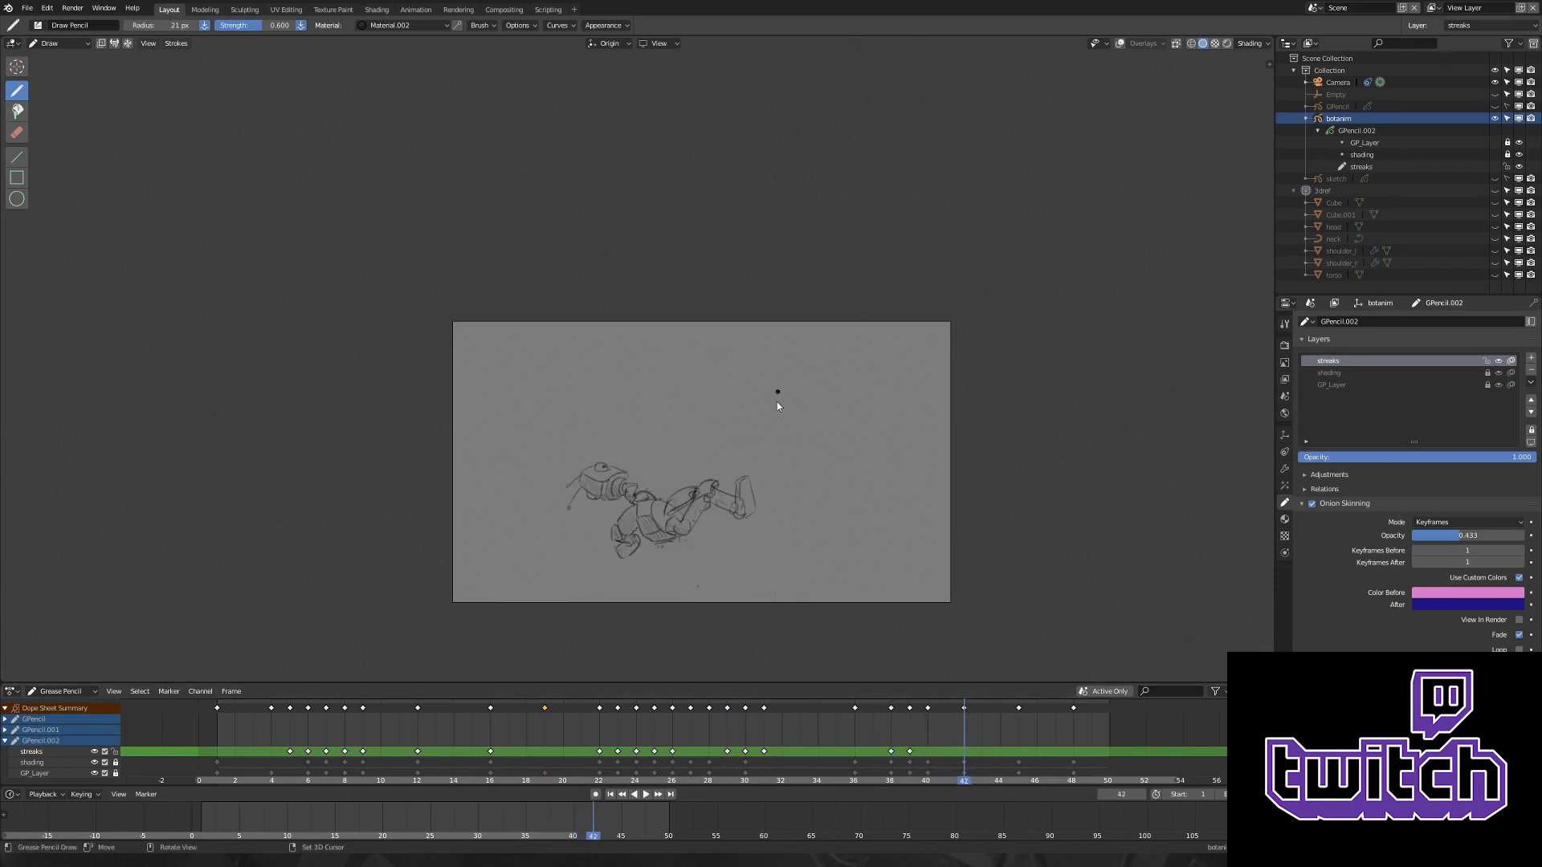
{"action": "key", "text": "space"}
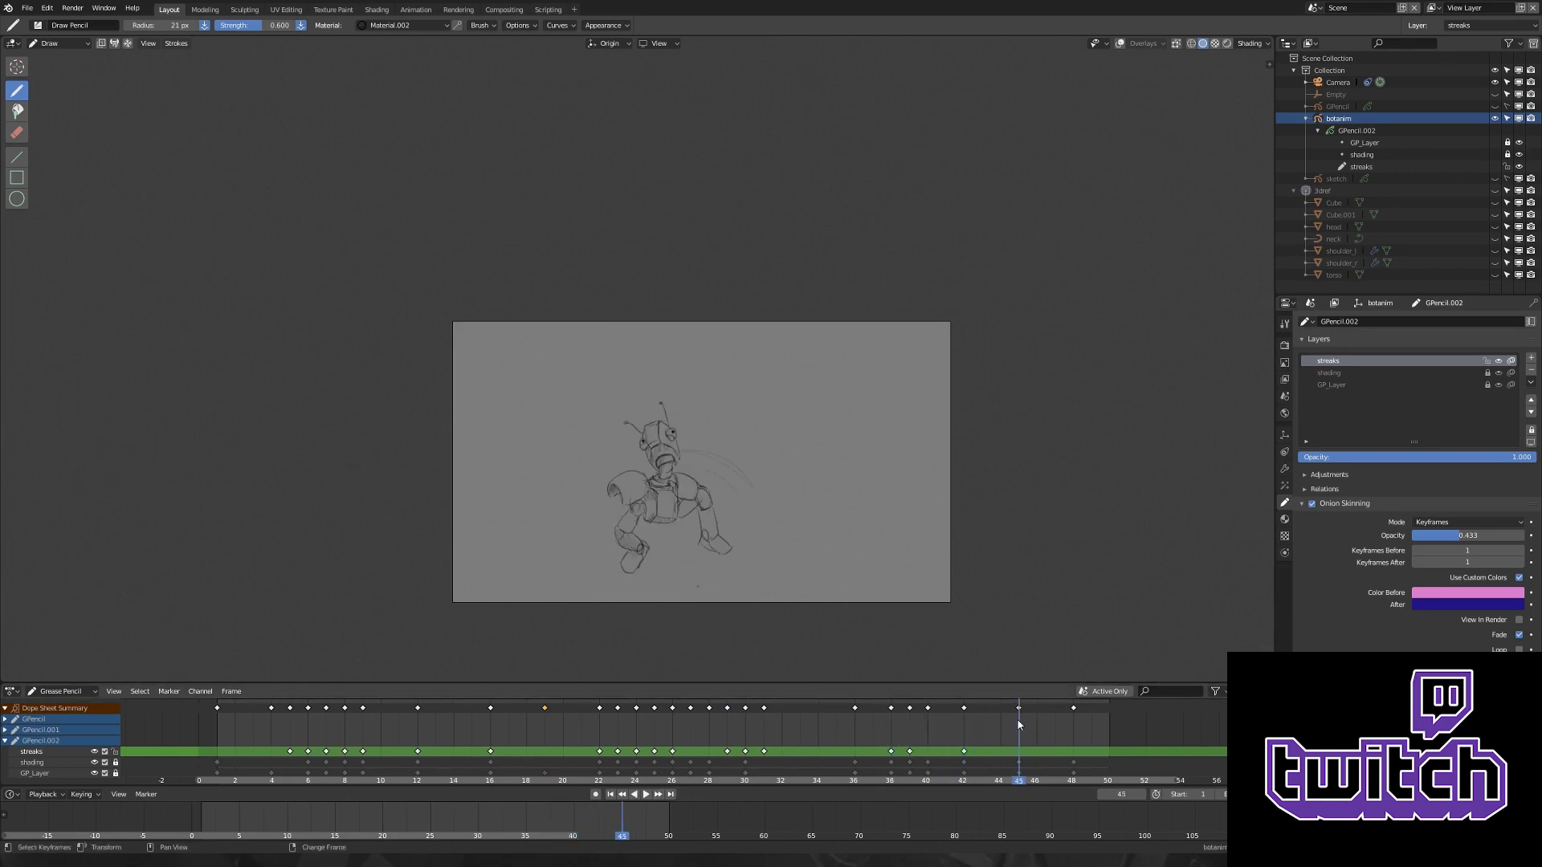
{"action": "left_click", "coordinate": [706, 533]}
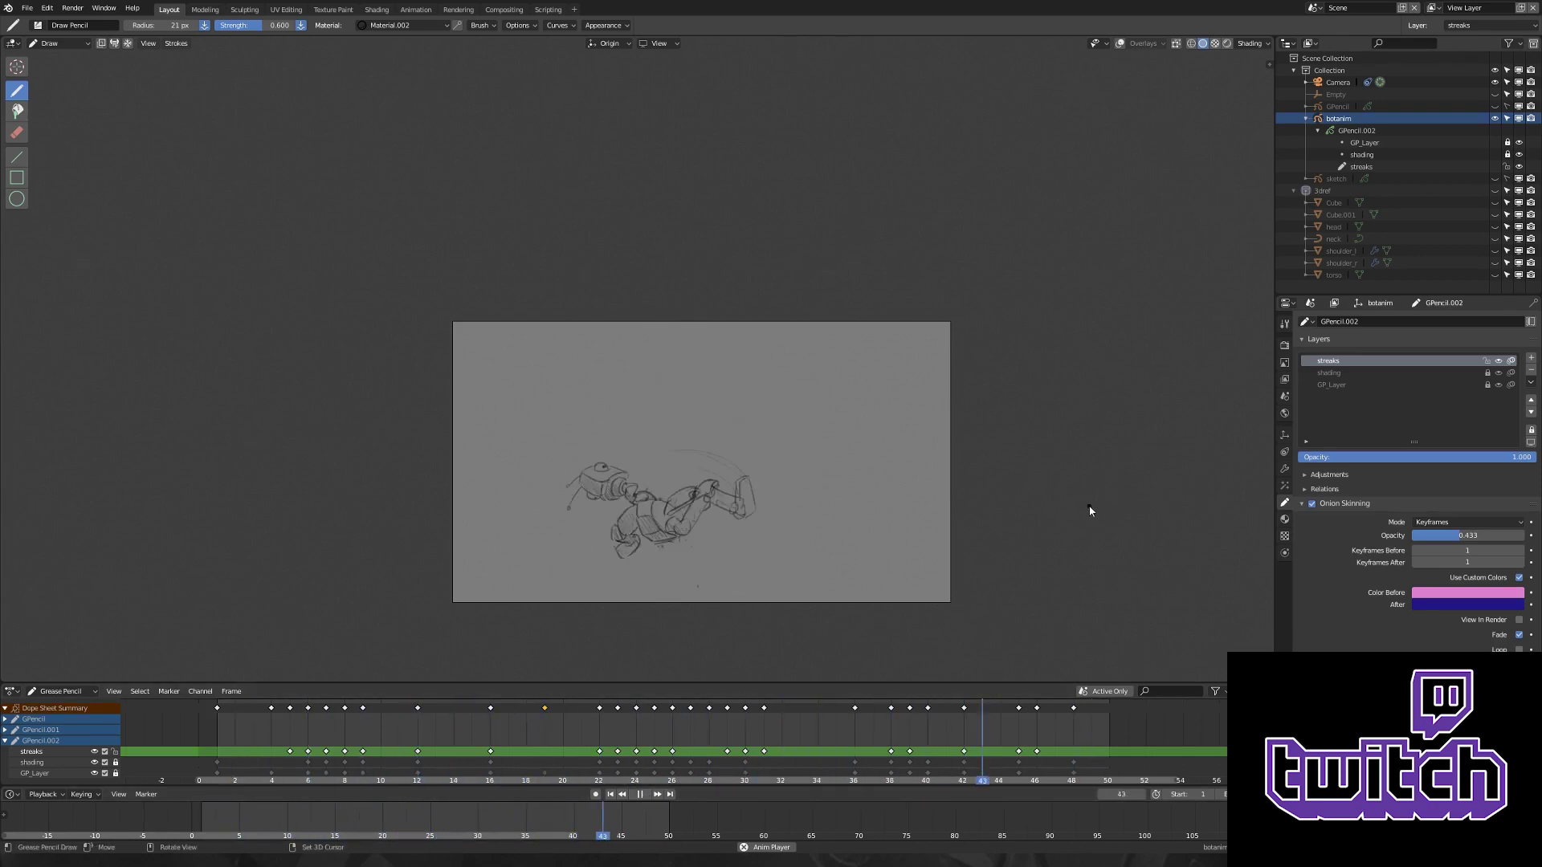
{"action": "scroll", "coordinate": [867, 500], "scroll_direction": "up", "scroll_amount": 3}
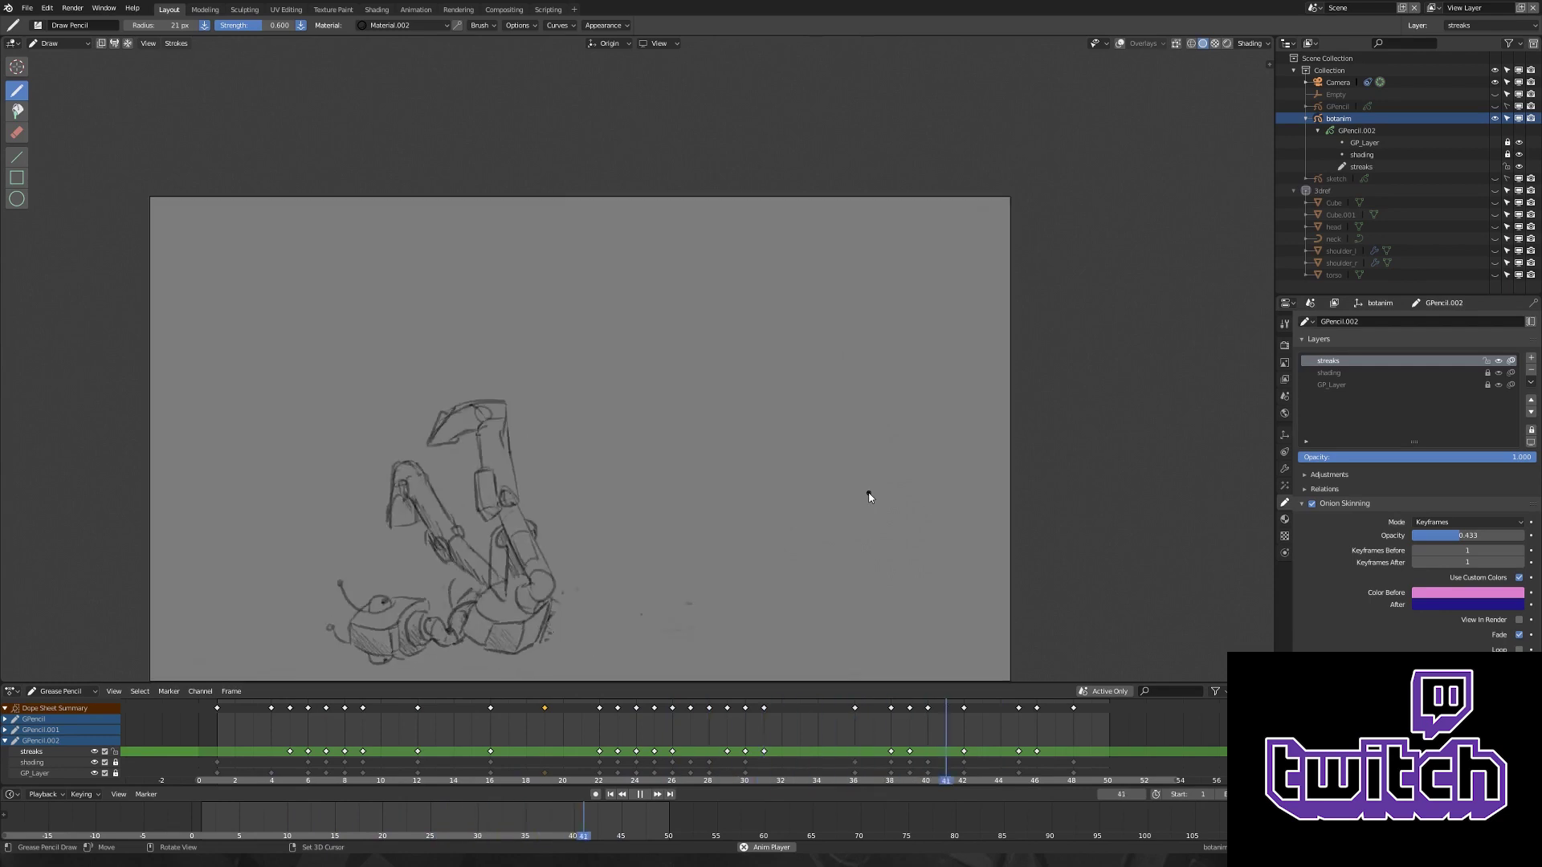
{"action": "middle_click_drag", "start_coordinate": [914, 529], "coordinate": [947, 476], "text": "shift"}
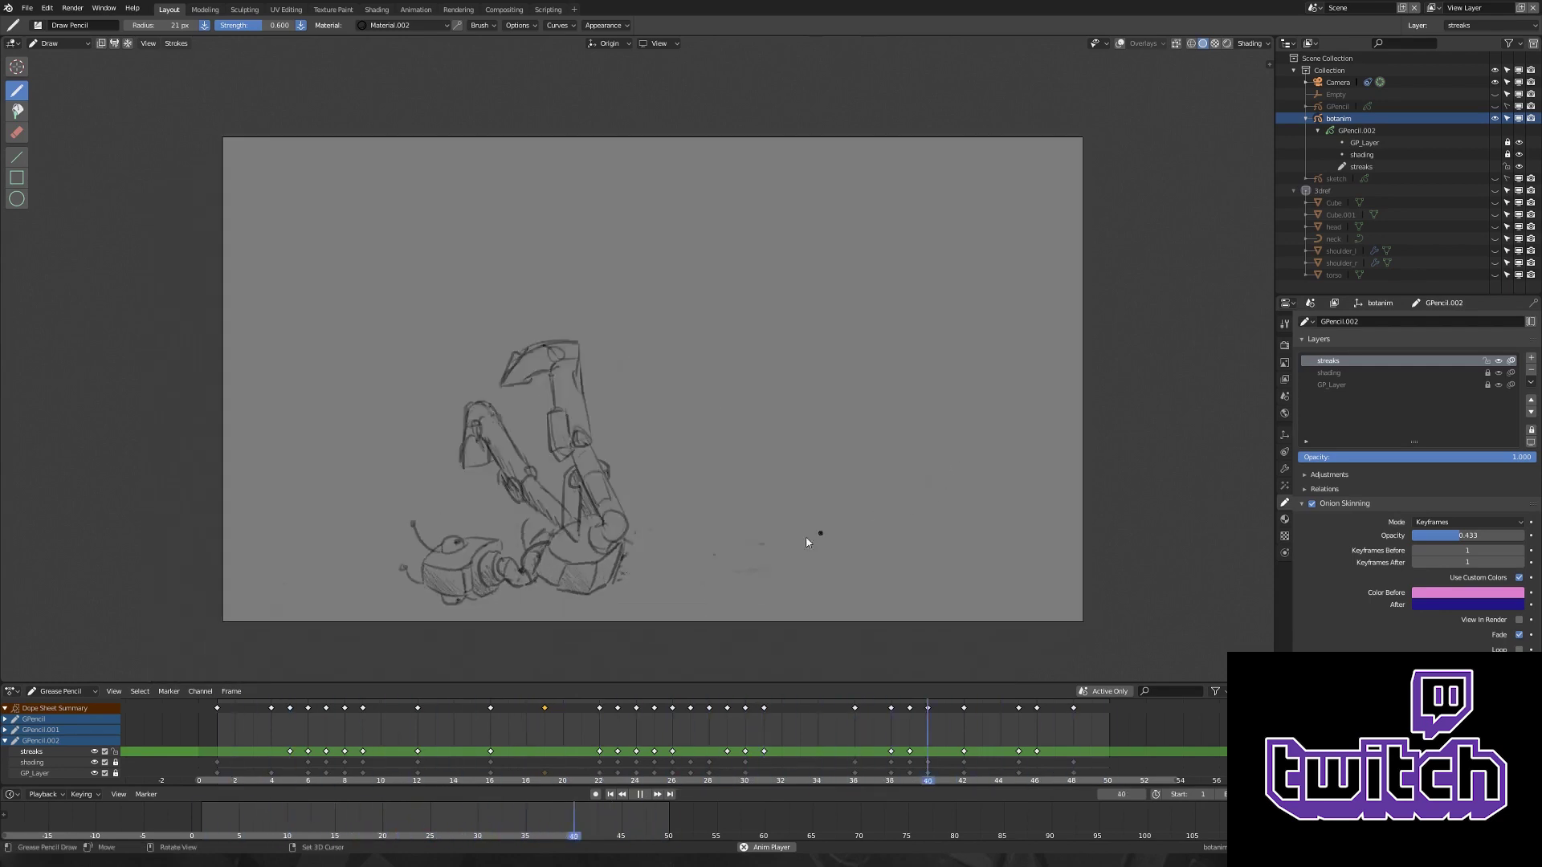